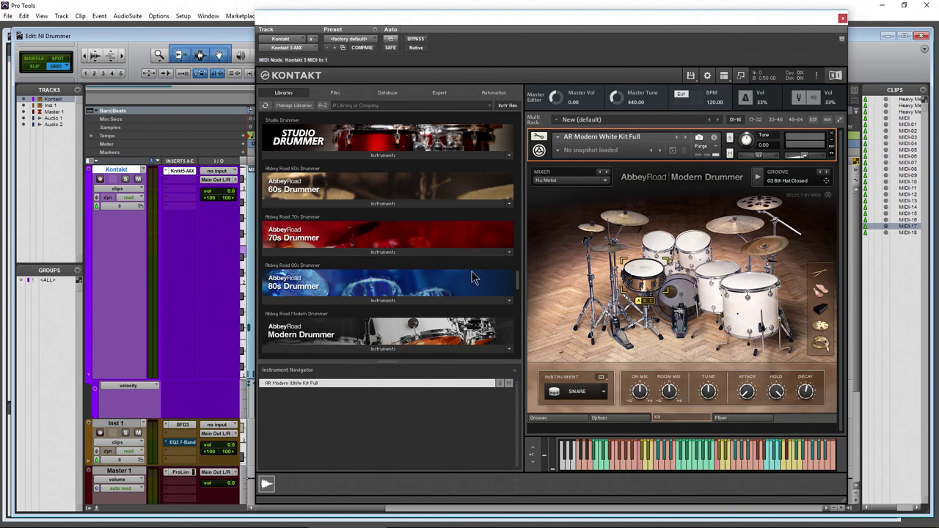
Browse the kit lists of the Studio Drummer, 60s Drummer and 70s Drummer libraries.
scroll(474, 277, down, 3)
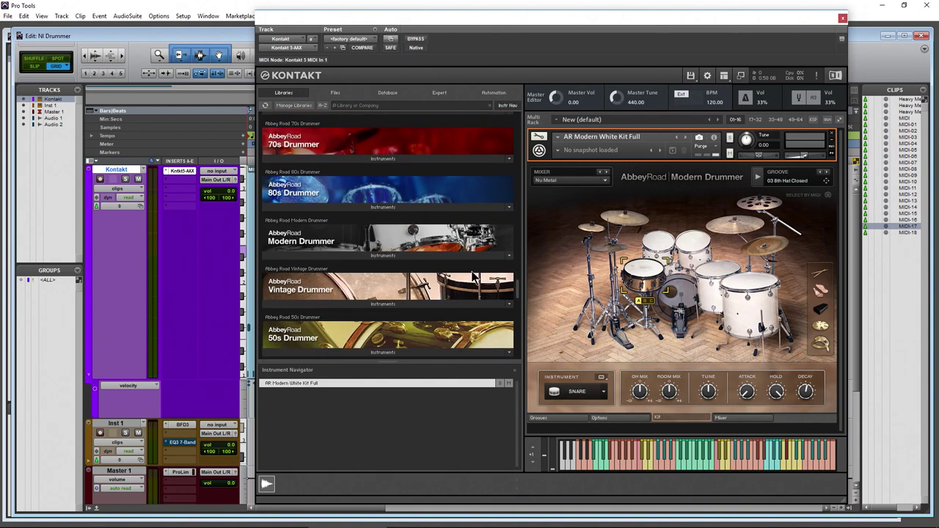
scroll(473, 277, up, 2)
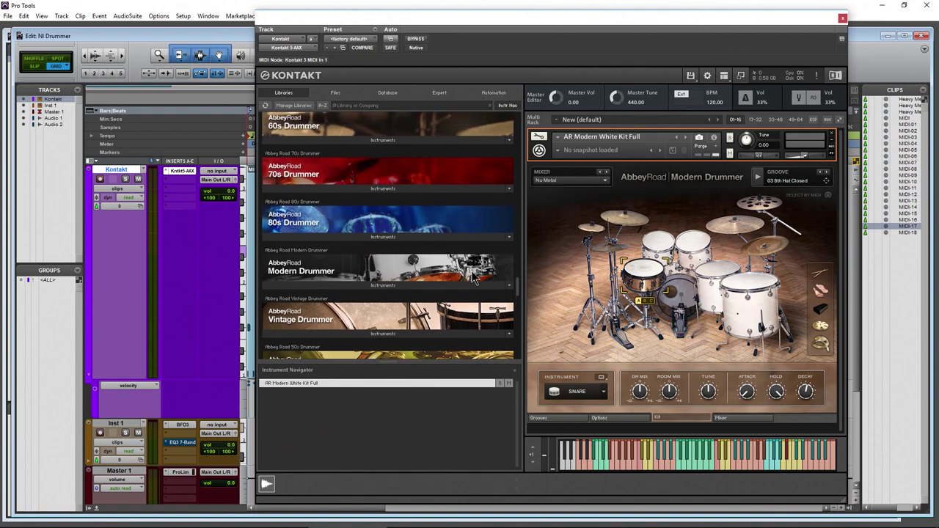
scroll(460, 269, up, 2)
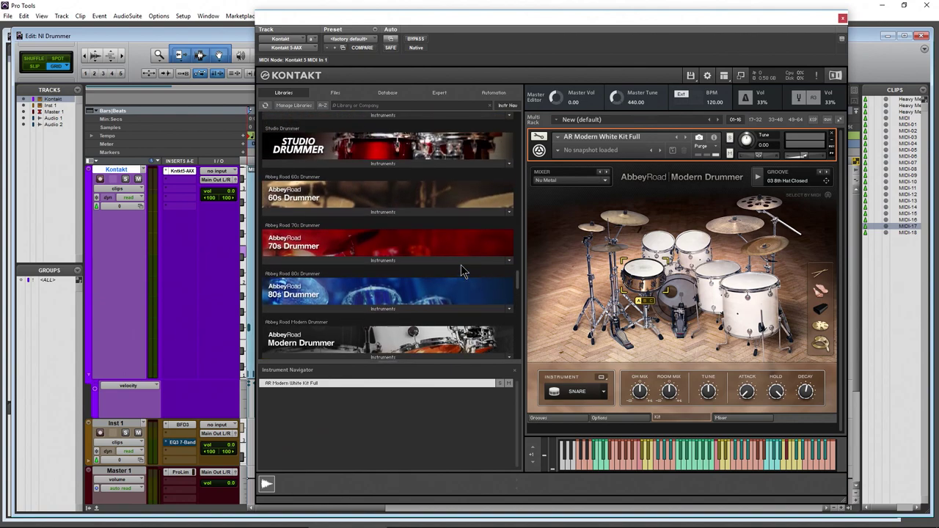
click(390, 168)
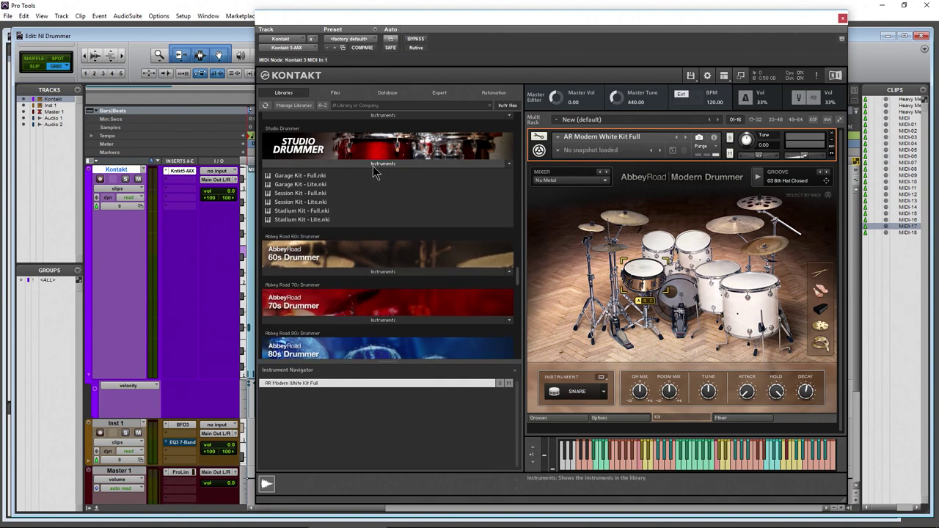
click(372, 166)
click(378, 201)
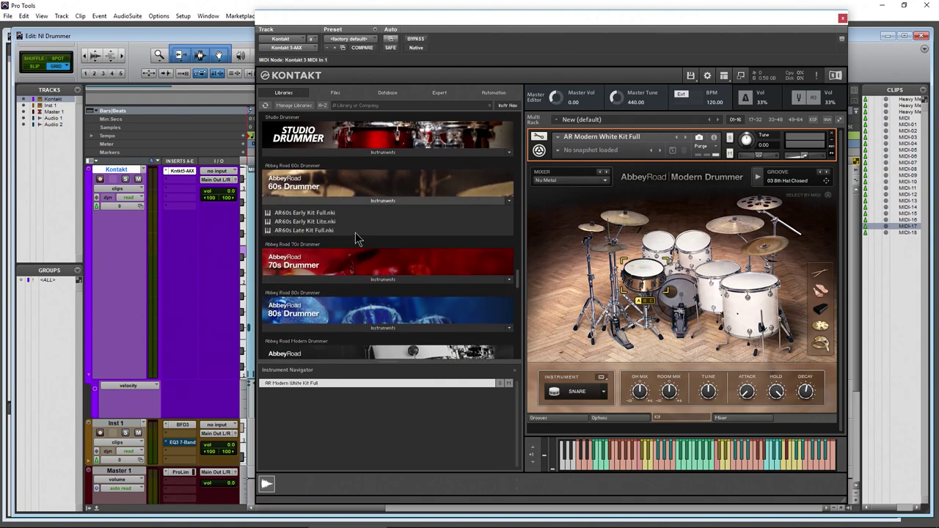
click(373, 280)
scroll(377, 278, down, 2)
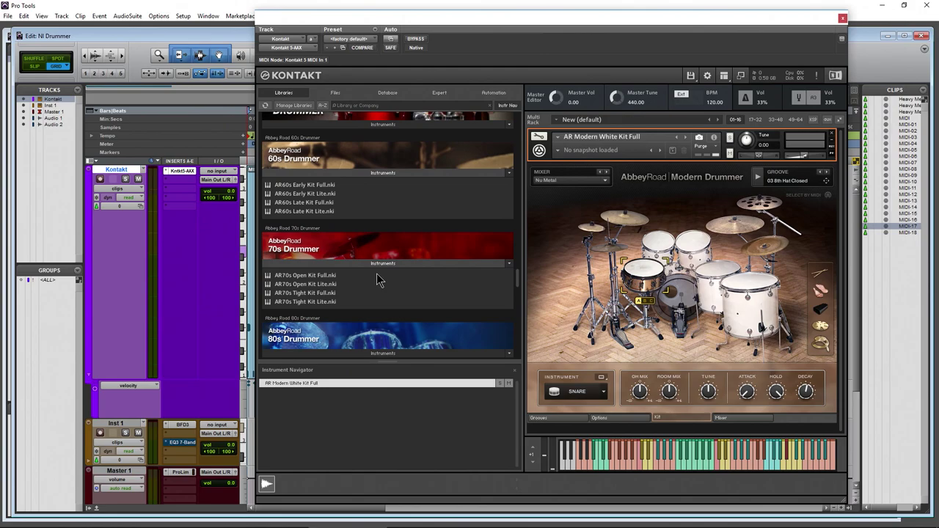
click(379, 173)
click(388, 216)
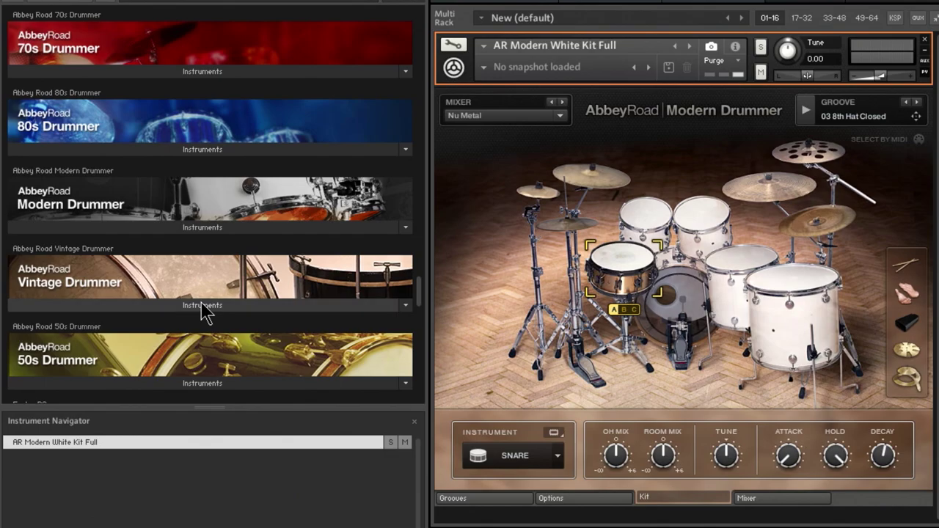
scroll(202, 302, up, 2)
scroll(203, 303, up, 2)
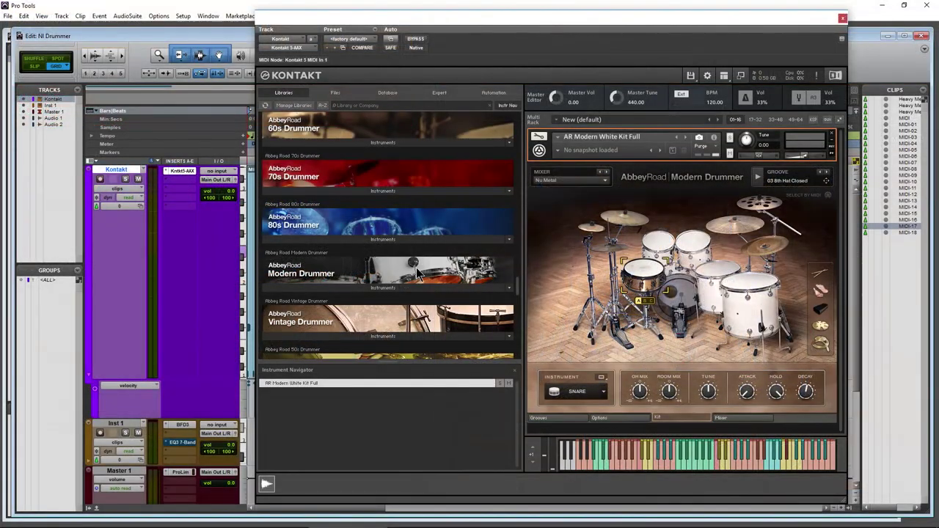
Expand the Modern Drummer library and view the AR Modern White Kit Full details.
click(400, 288)
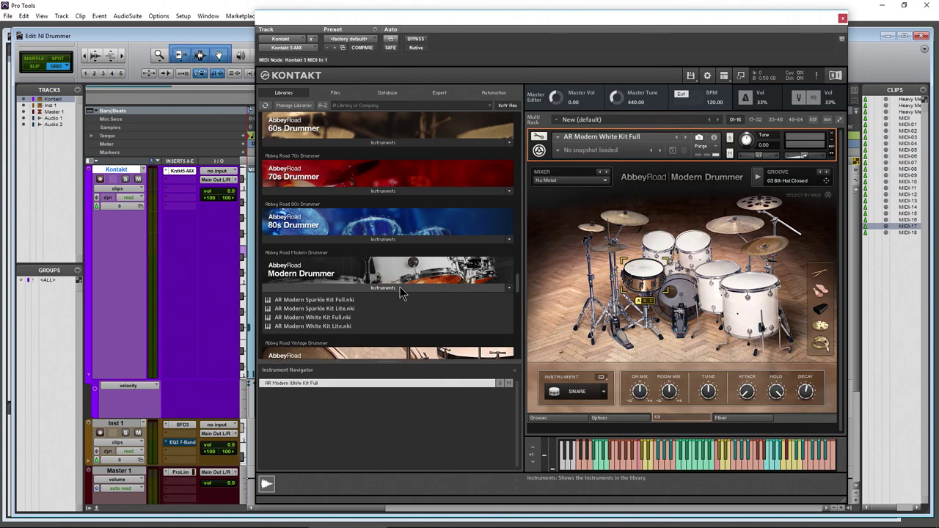
click(329, 320)
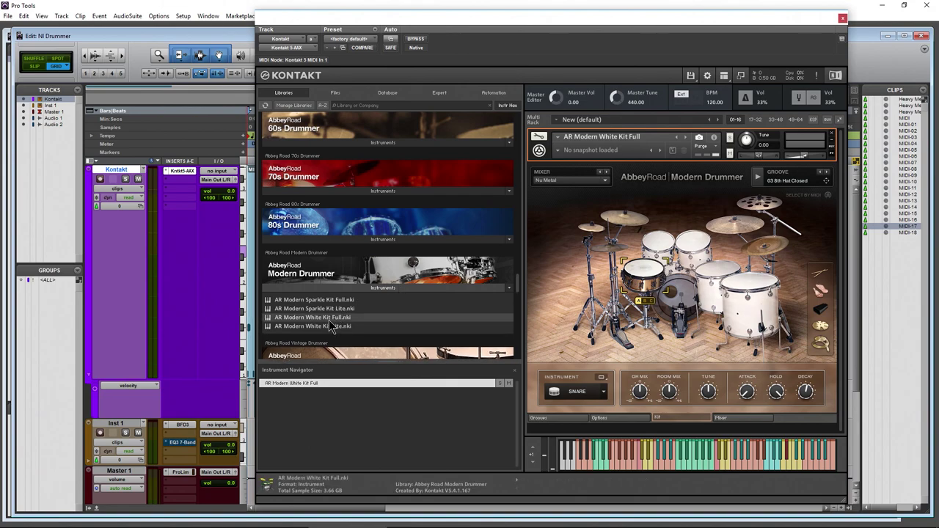
click(381, 288)
scroll(411, 306, up, 2)
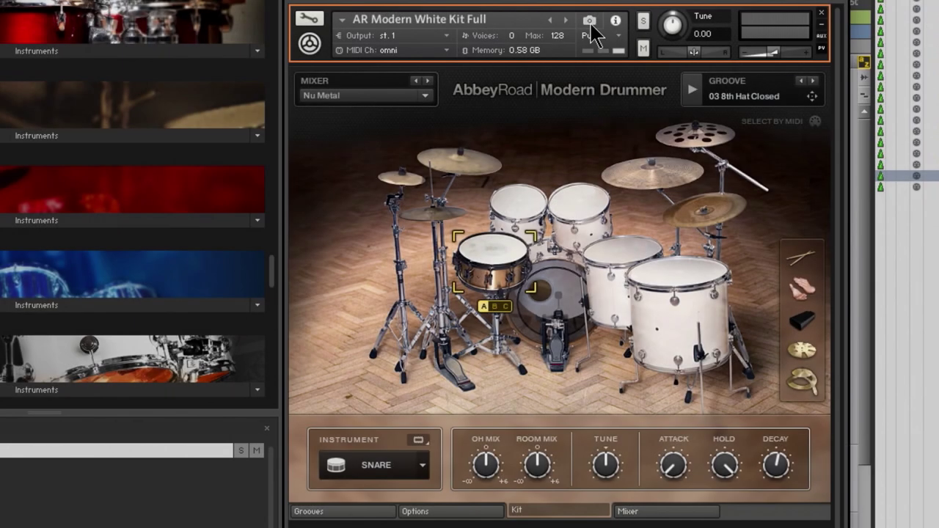
Check the snapshot list, then tour the Grooves, Options, Kit and Mixer pages.
click(354, 44)
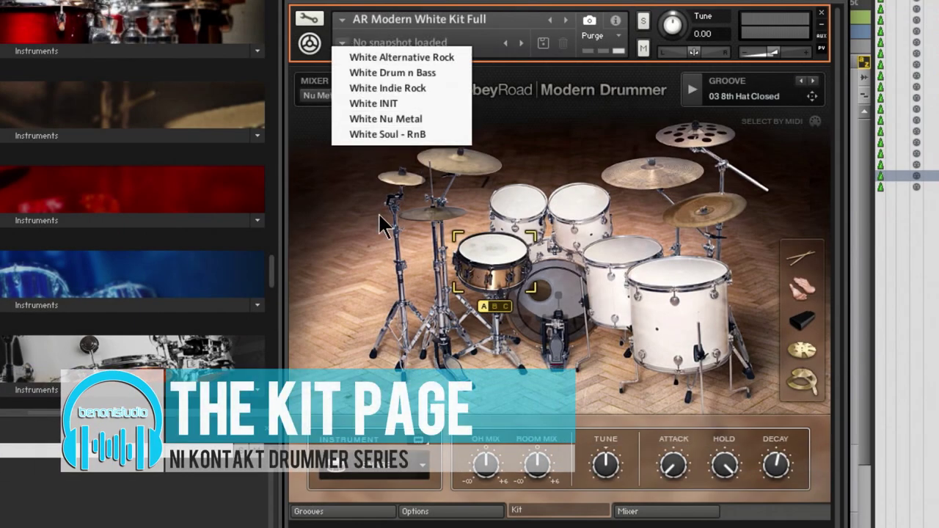
click(350, 223)
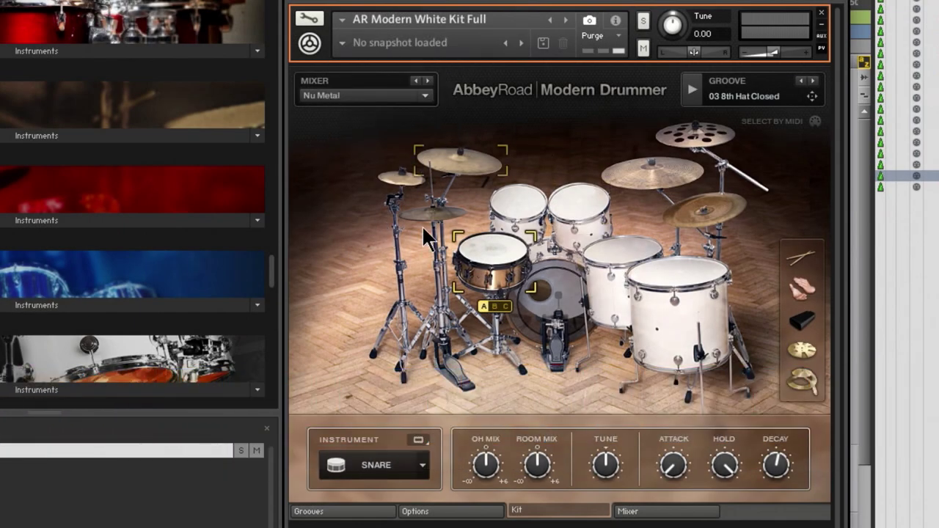
click(350, 512)
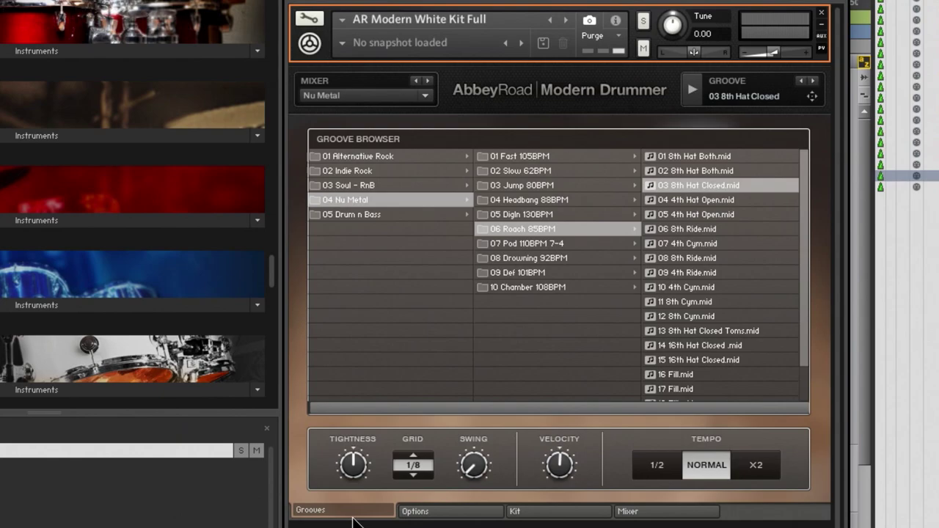
click(429, 513)
click(523, 514)
click(633, 513)
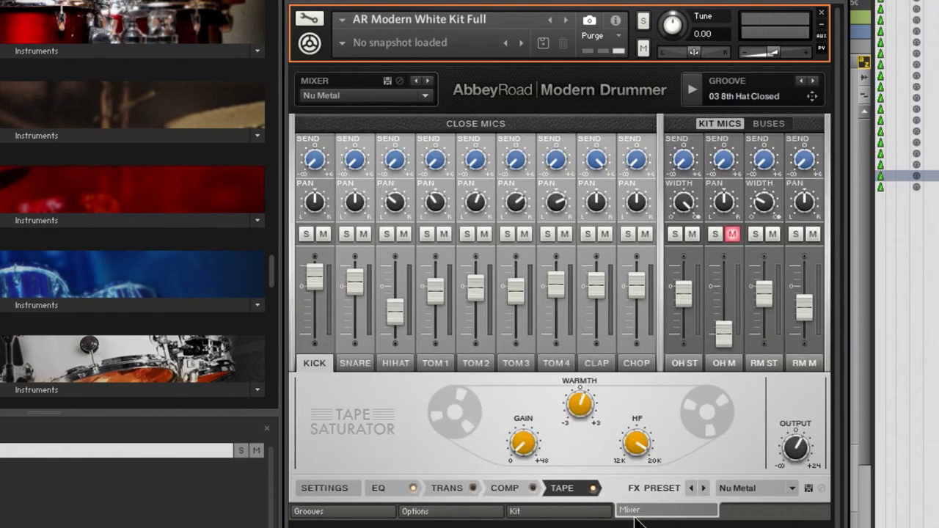
click(578, 513)
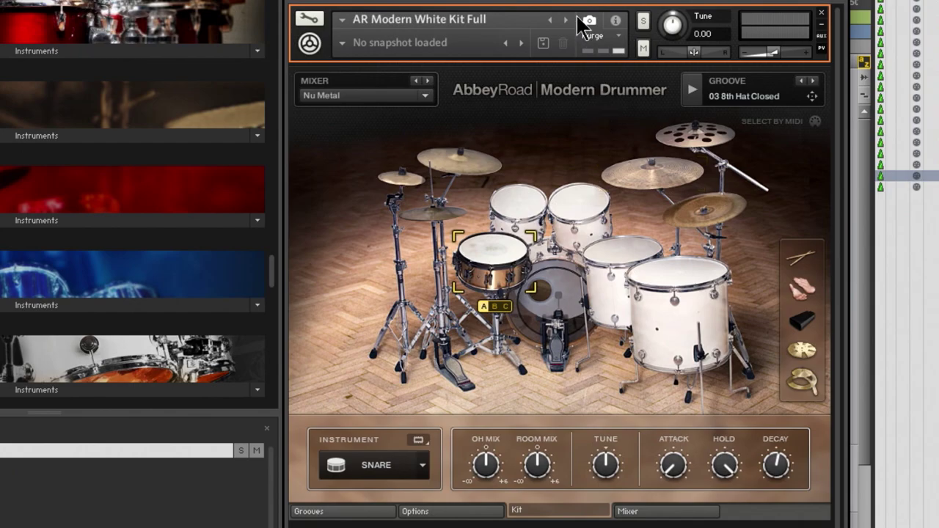
Cancel a new snapshot save, recheck the snapshot list, and show the instrument's output details.
click(543, 44)
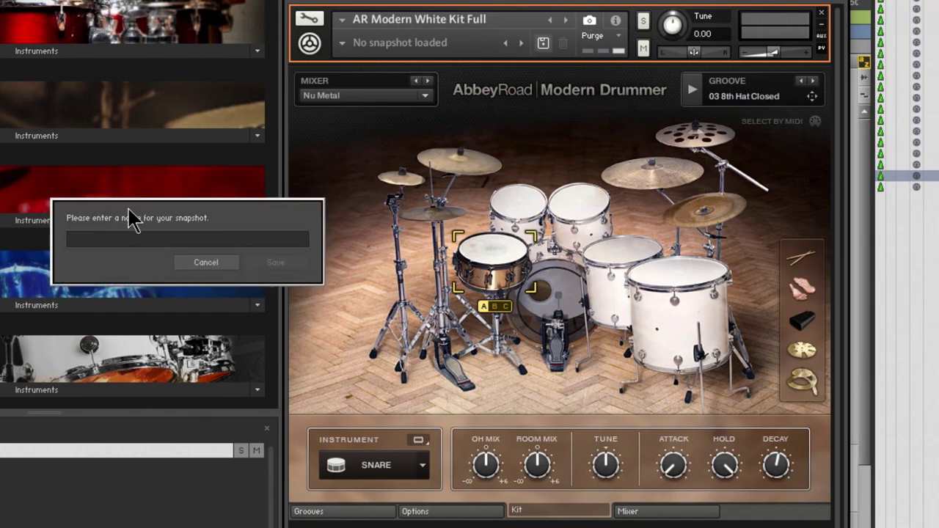
click(206, 264)
click(343, 44)
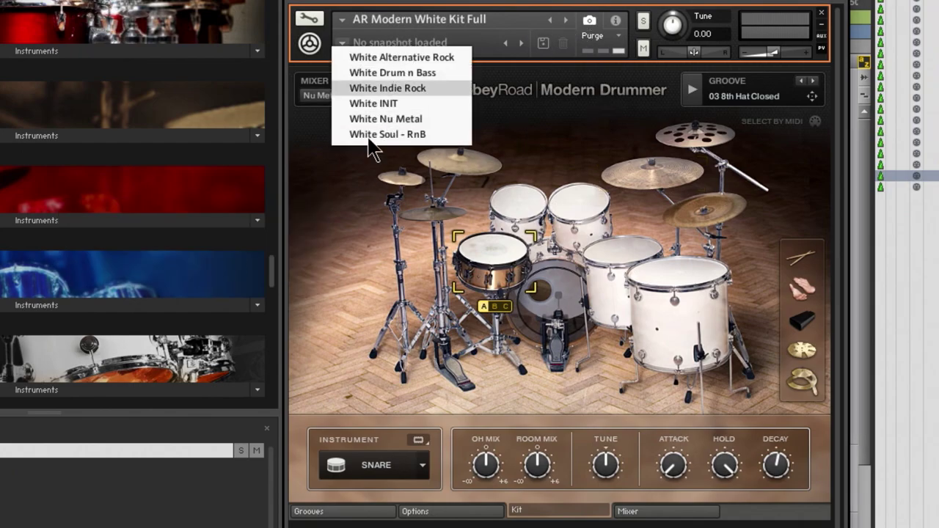
click(402, 199)
click(615, 29)
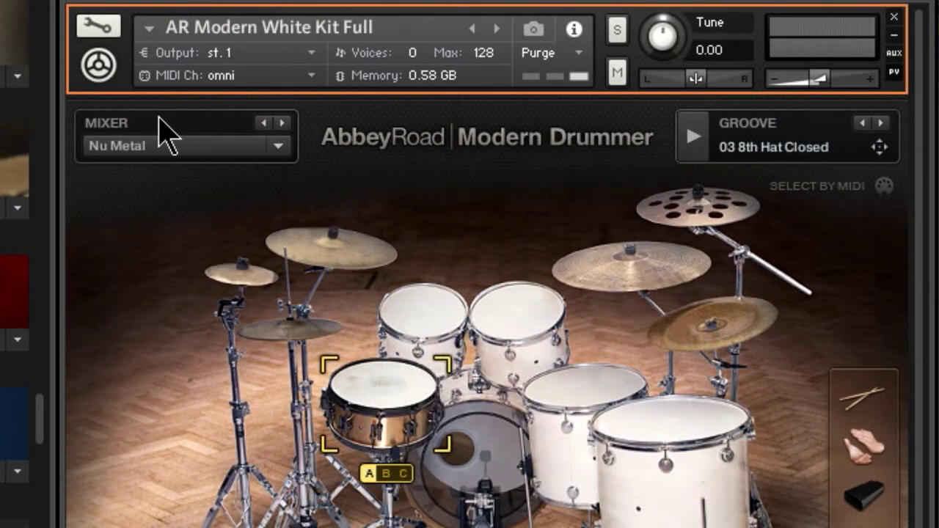
Step the mixer preset forward from Nu Metal through Alternative Rock to Indie Rock.
click(280, 148)
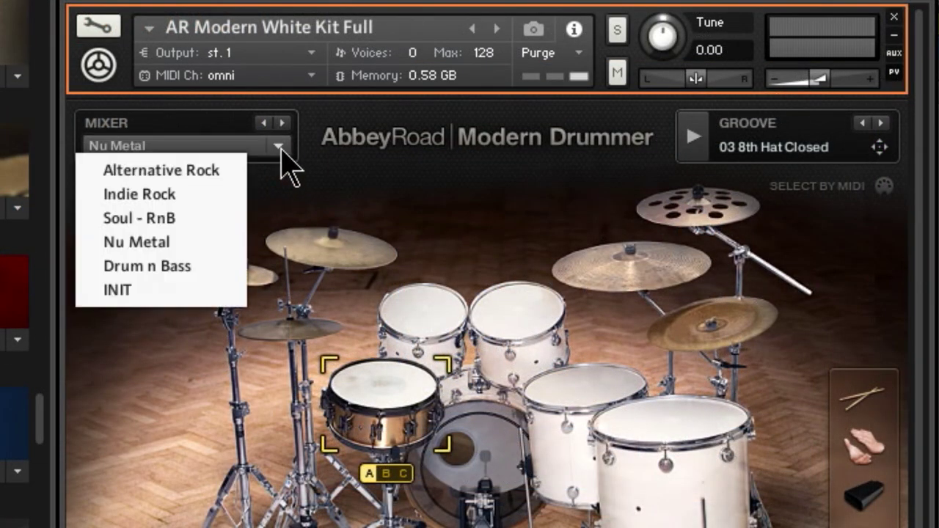
click(151, 352)
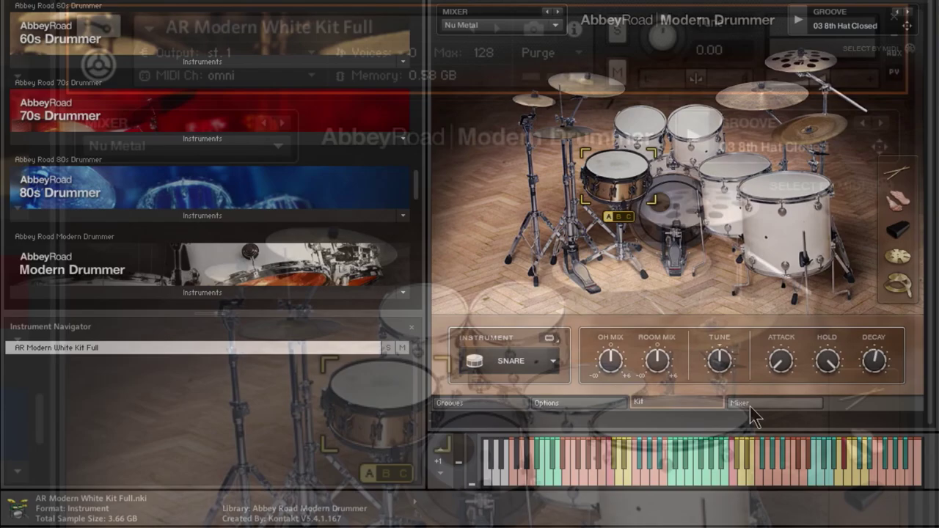
click(749, 405)
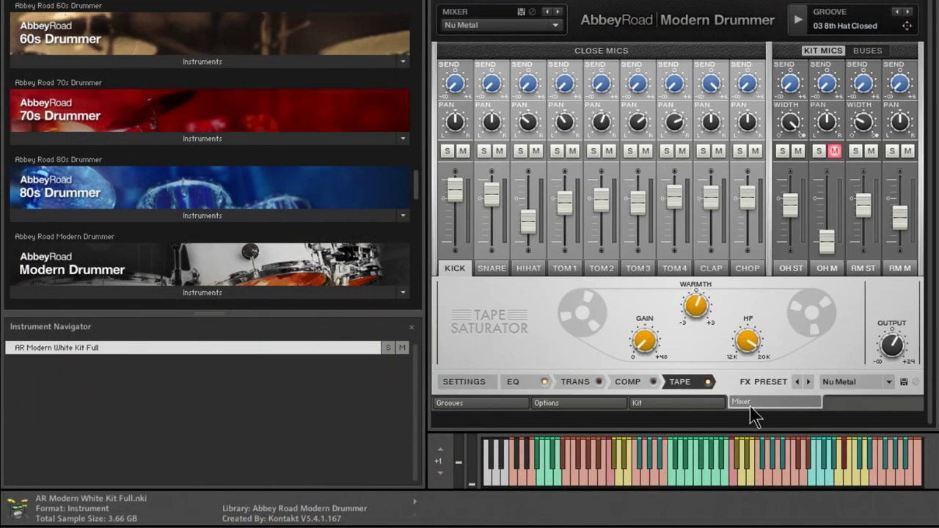
click(558, 12)
click(558, 11)
click(559, 12)
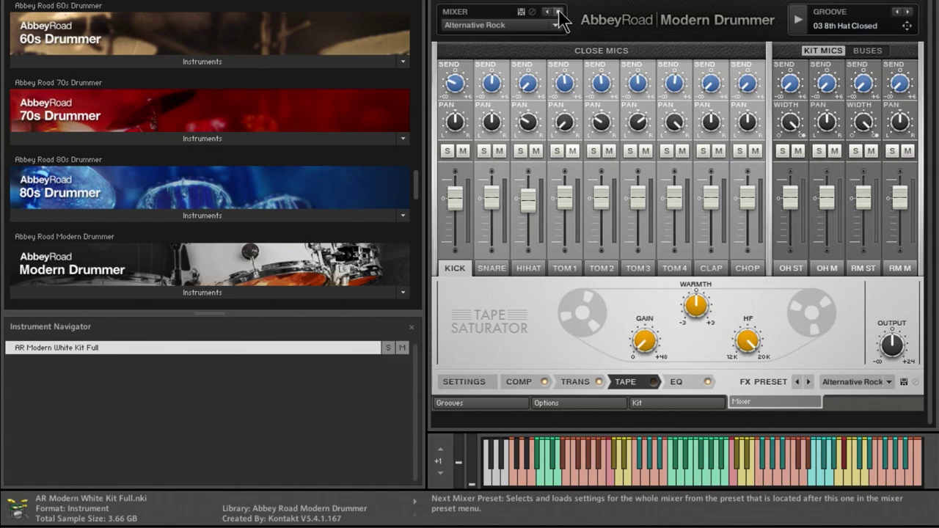
click(558, 12)
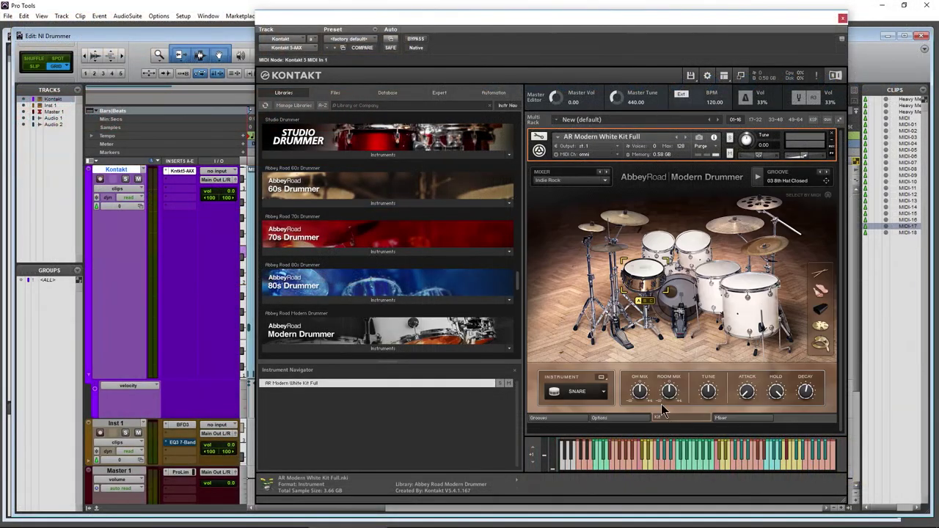
Play the groove while trying Soul - RnB, Nu Metal and Drum n Bass, then choose Alternative Rock.
click(759, 181)
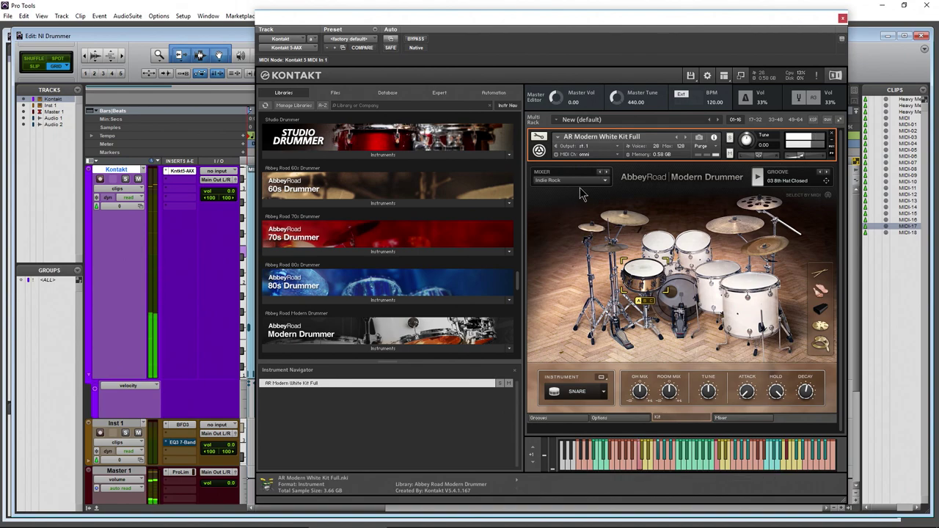
click(606, 172)
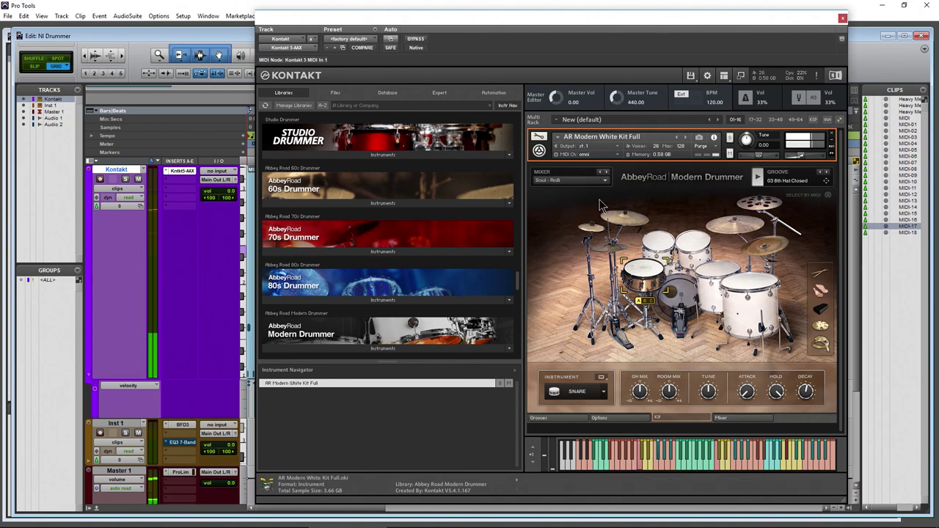
click(606, 173)
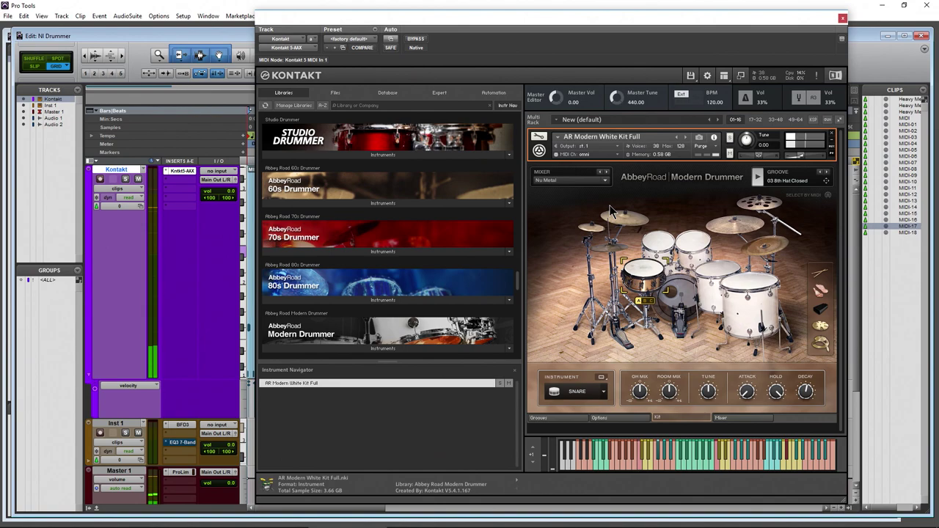
click(606, 172)
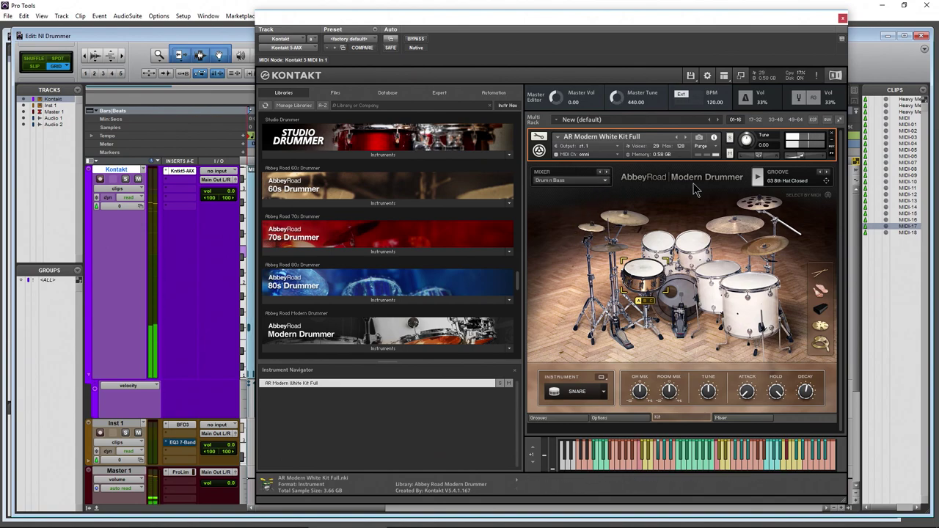
click(606, 180)
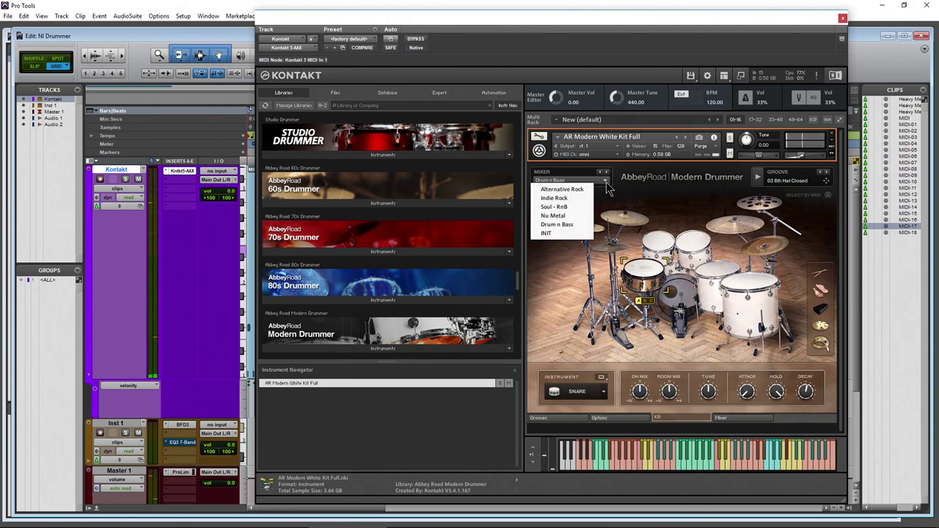
click(572, 189)
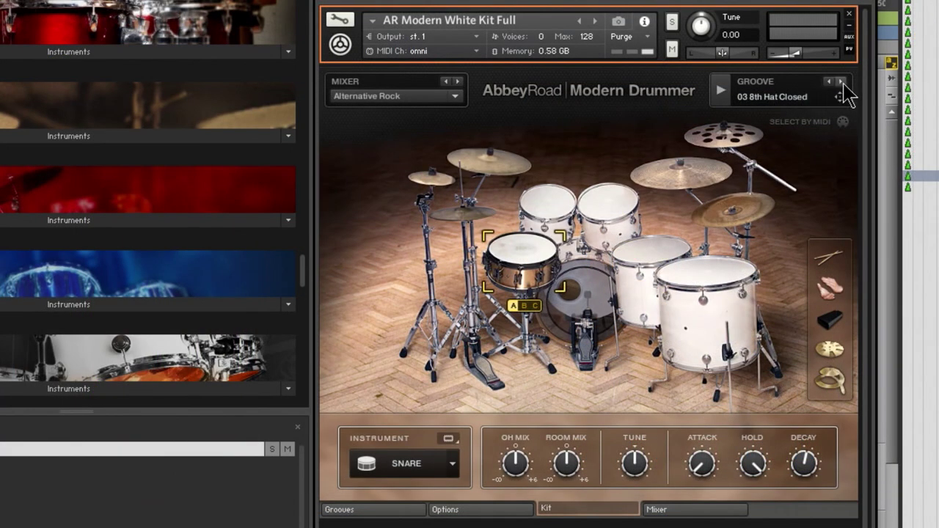
Step the groove forward to 08 8th Ride, switch to the Kit page, then advance to 10 4th Cym.
click(360, 506)
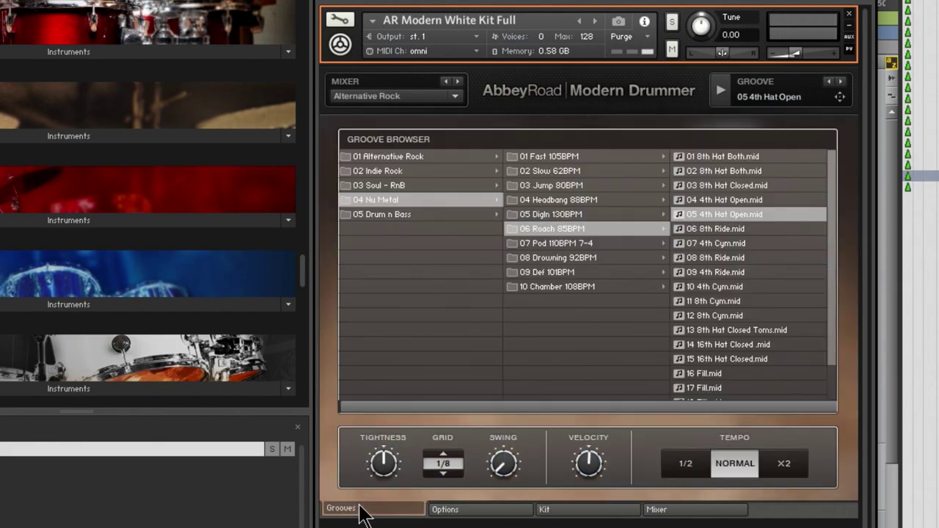
click(842, 82)
click(841, 82)
click(841, 82)
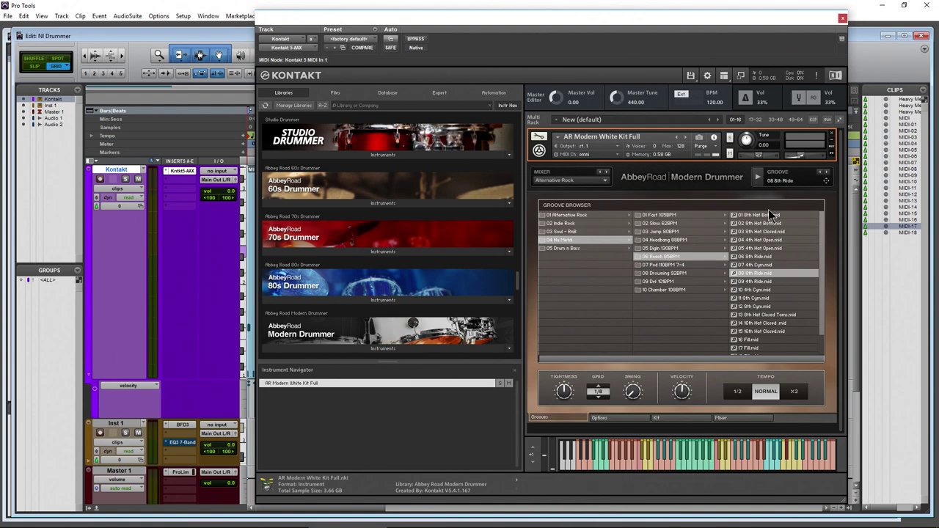
click(666, 417)
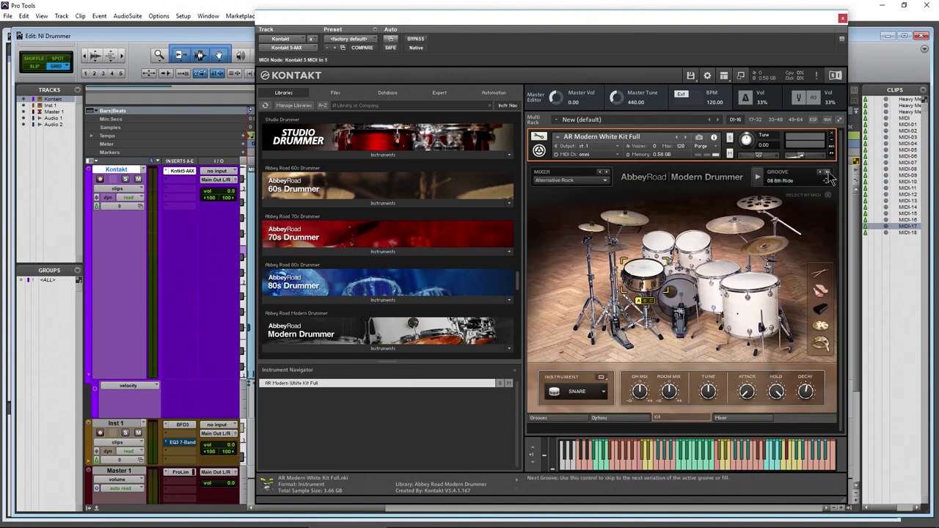
click(826, 174)
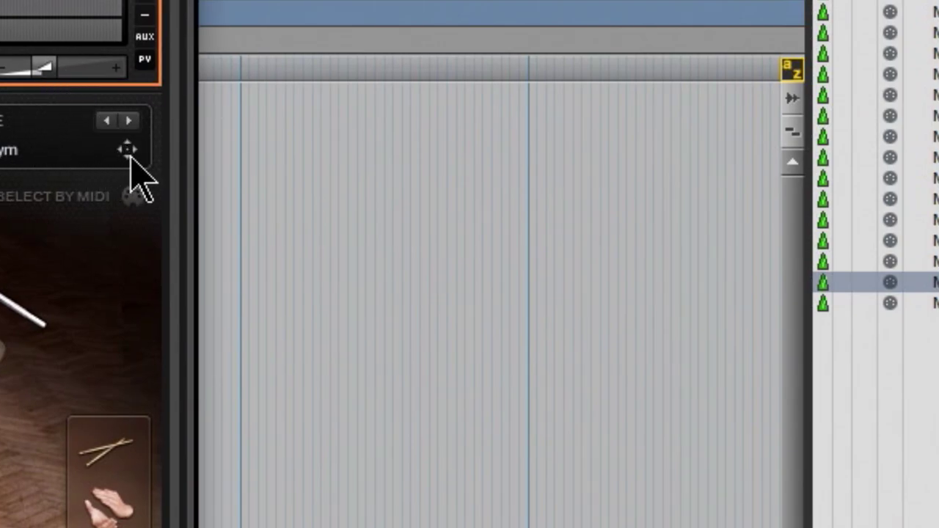
Drop 10 4th Cym onto the Kontakt track, play it, then drop in 13 8th Hat Closed Toms.
drag(127, 150, 313, 199)
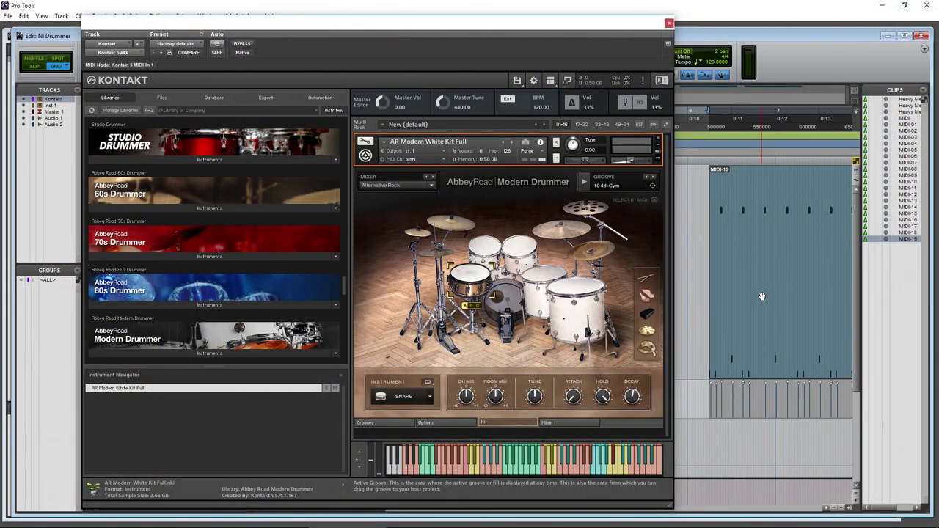
key(space)
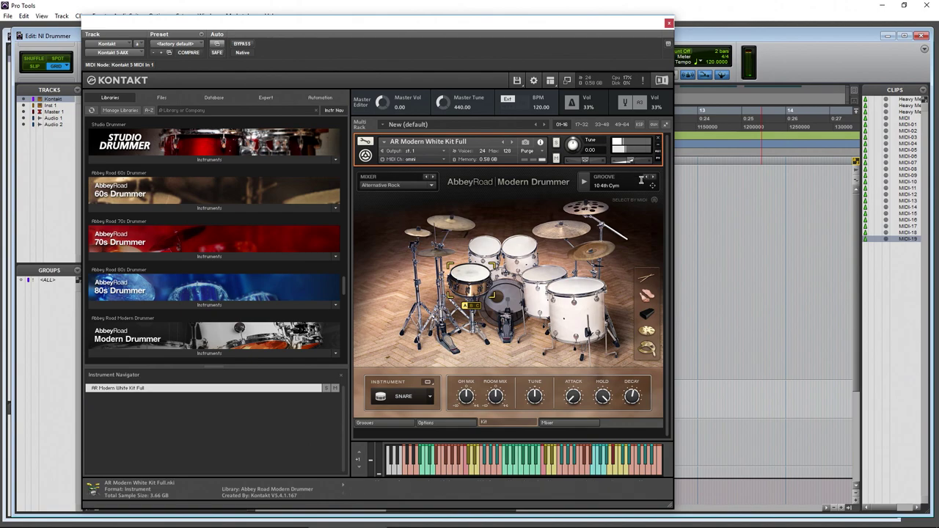
click(652, 177)
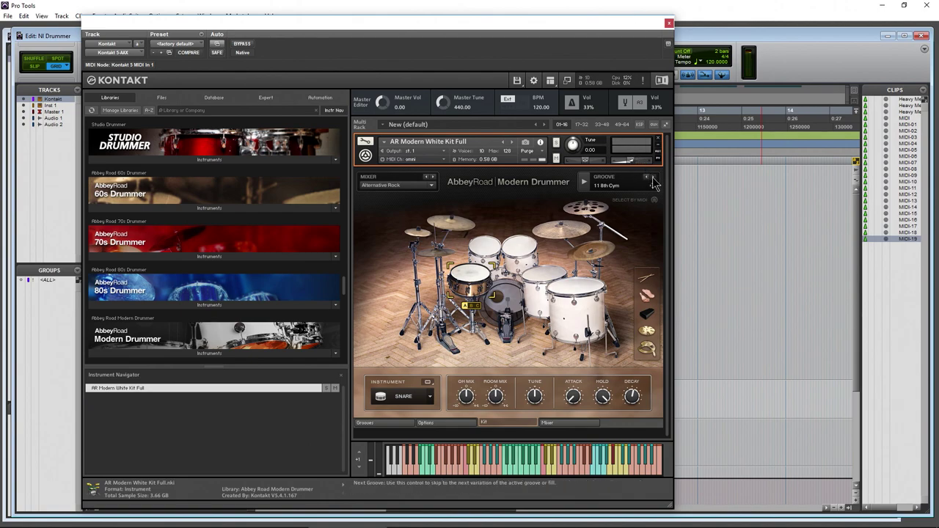
click(652, 179)
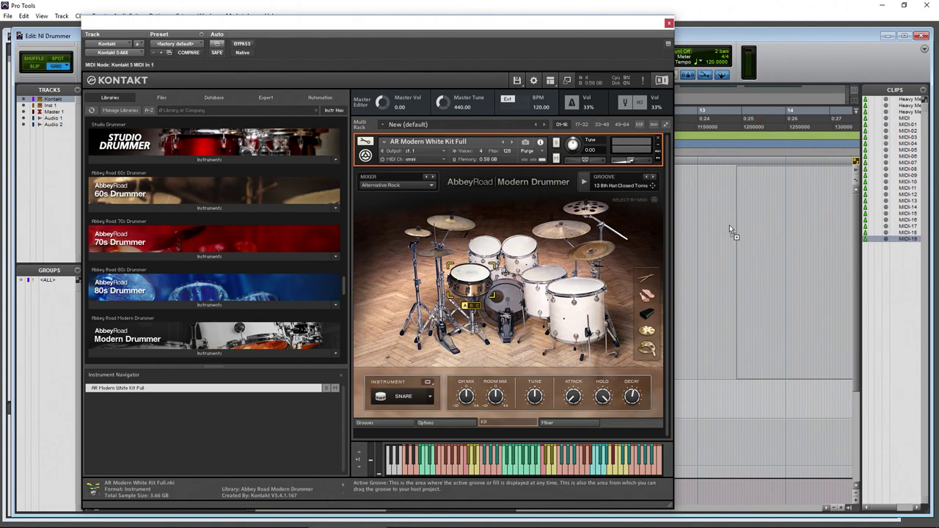
drag(557, 25, 1, 42)
Place MIDI-20 directly after MIDI-19 at 8|2 and play both clips back to back.
drag(812, 310, 388, 284)
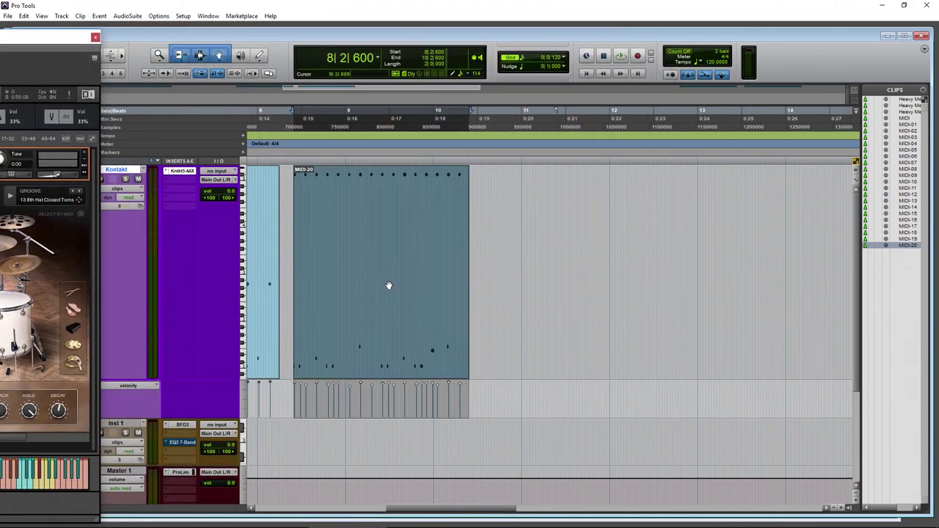
scroll(448, 313, left, 6)
drag(599, 323, 593, 338)
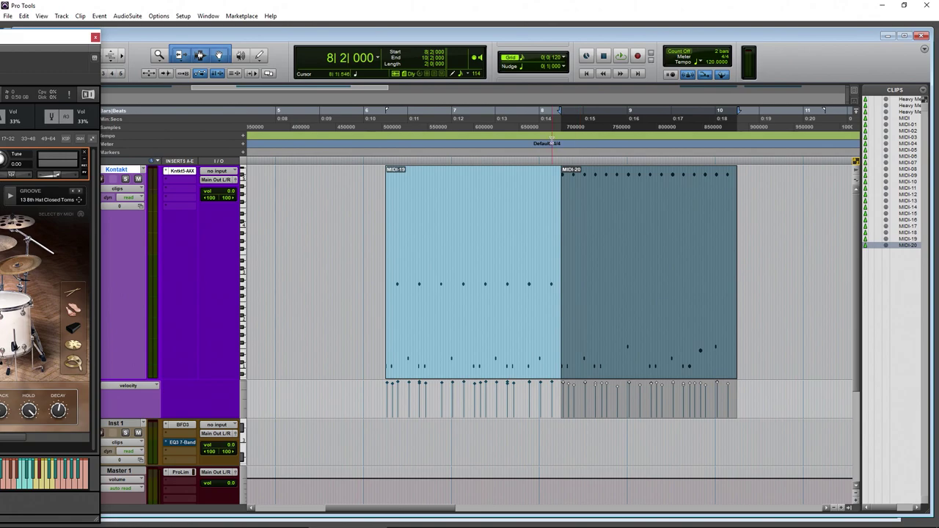
key(space)
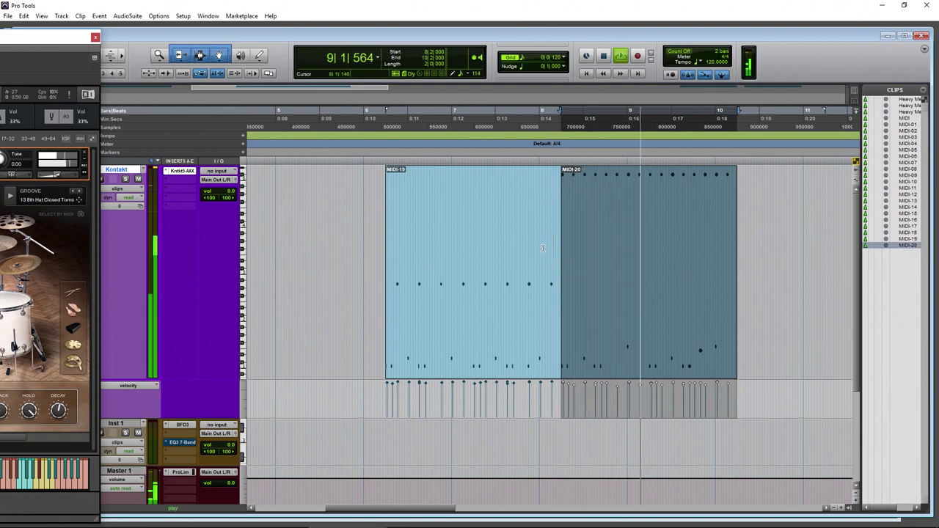
drag(52, 38, 482, 33)
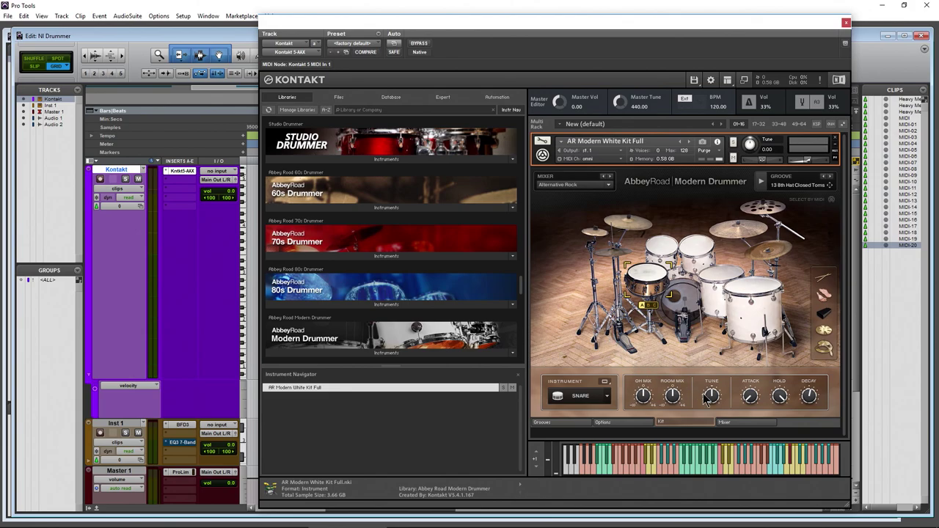
Look through the Mixer, Grooves and Options pages, including the MIDI mapping preset list.
click(736, 429)
click(644, 423)
click(677, 427)
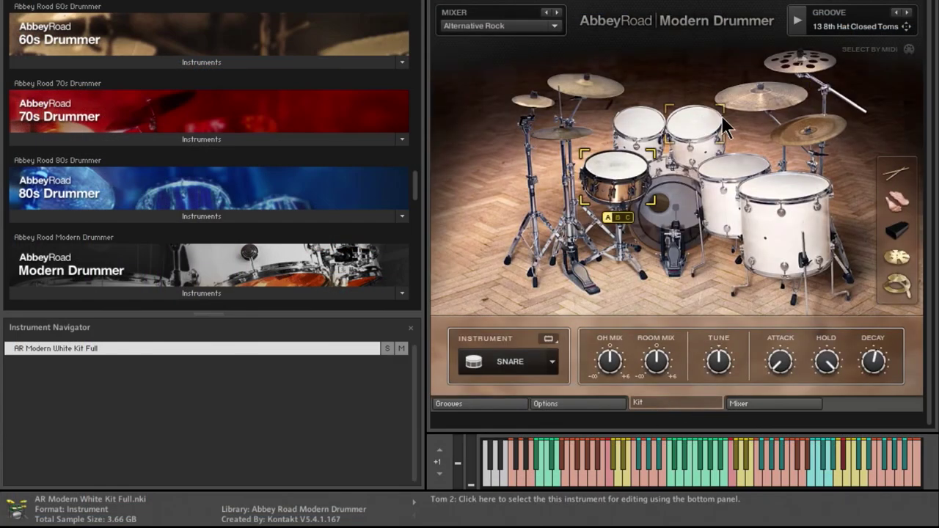
click(460, 405)
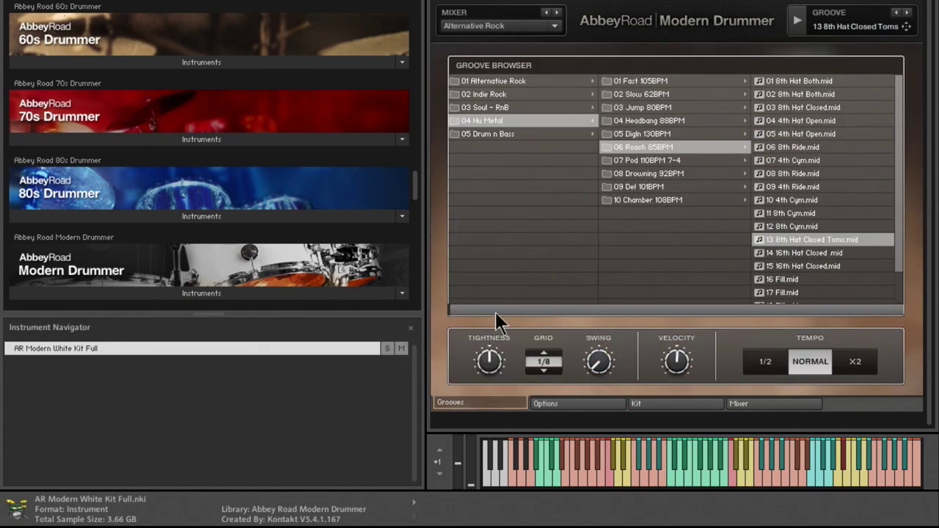
click(557, 402)
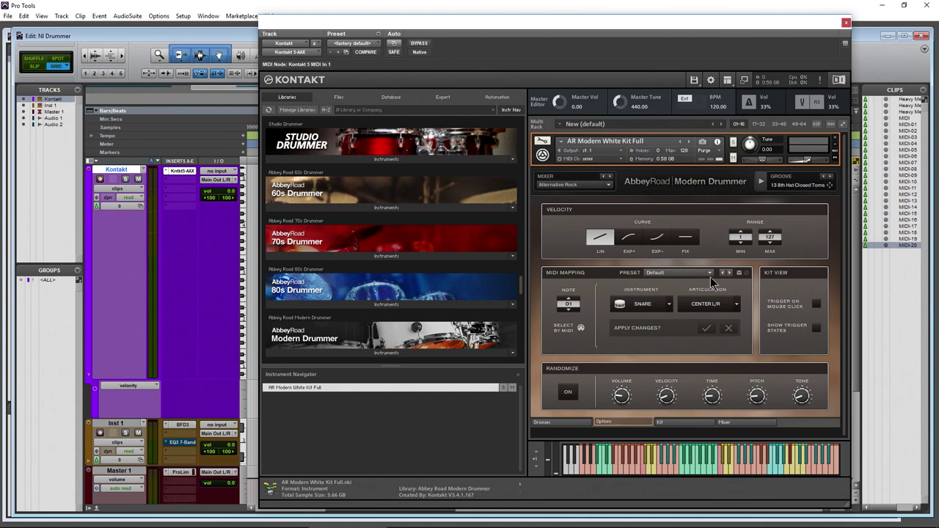
click(710, 275)
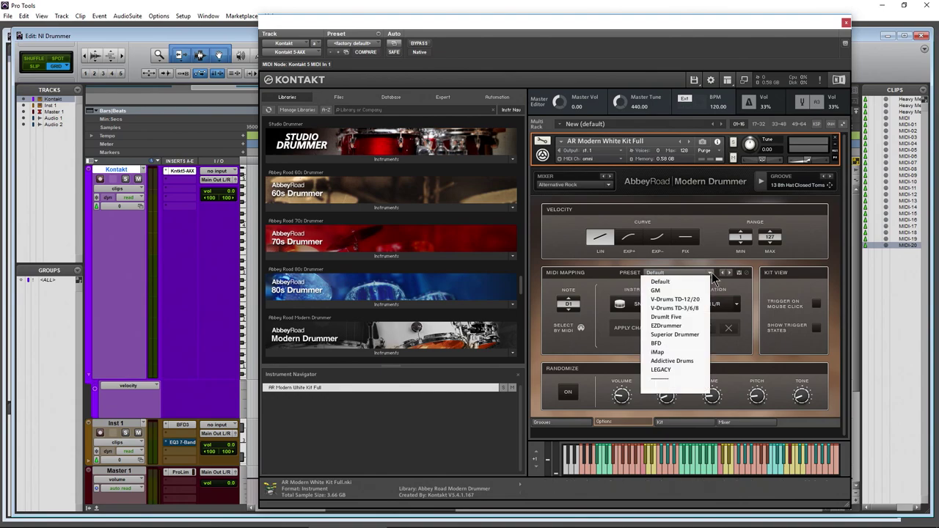
click(582, 424)
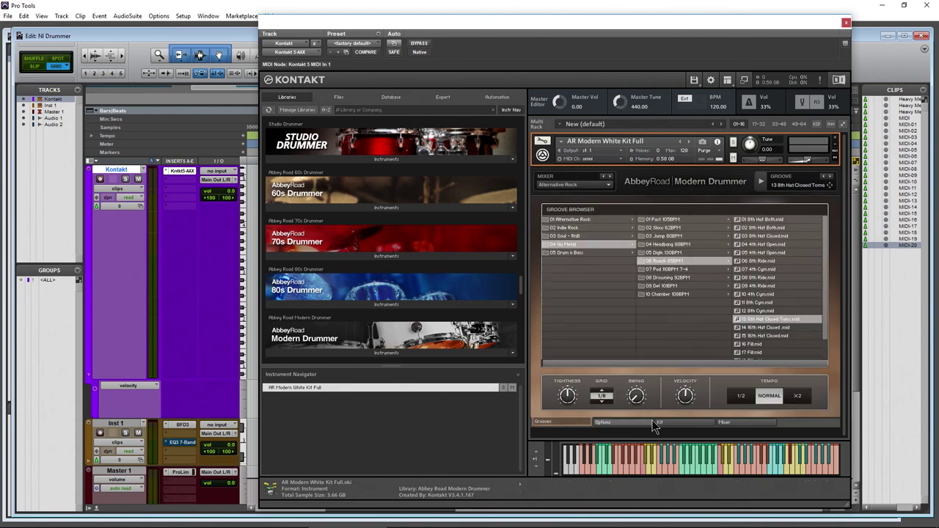
click(664, 423)
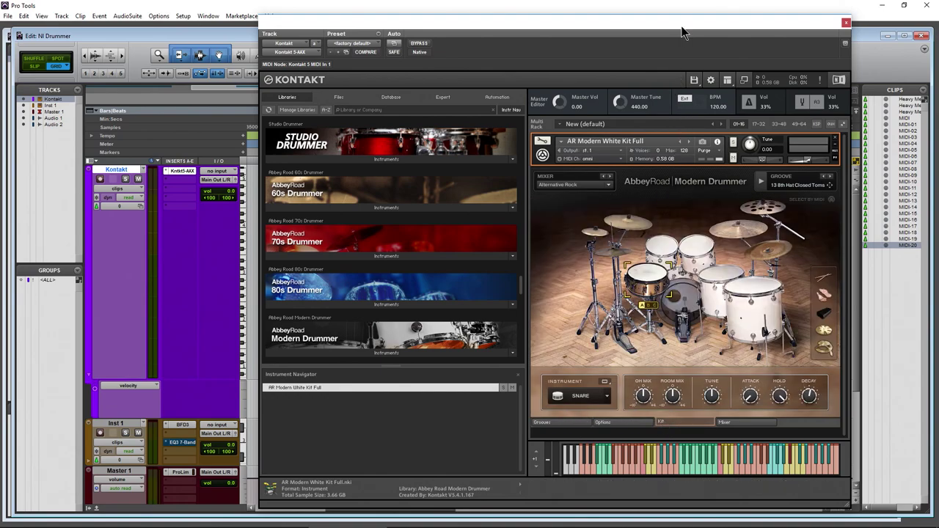
drag(682, 33, 668, 30)
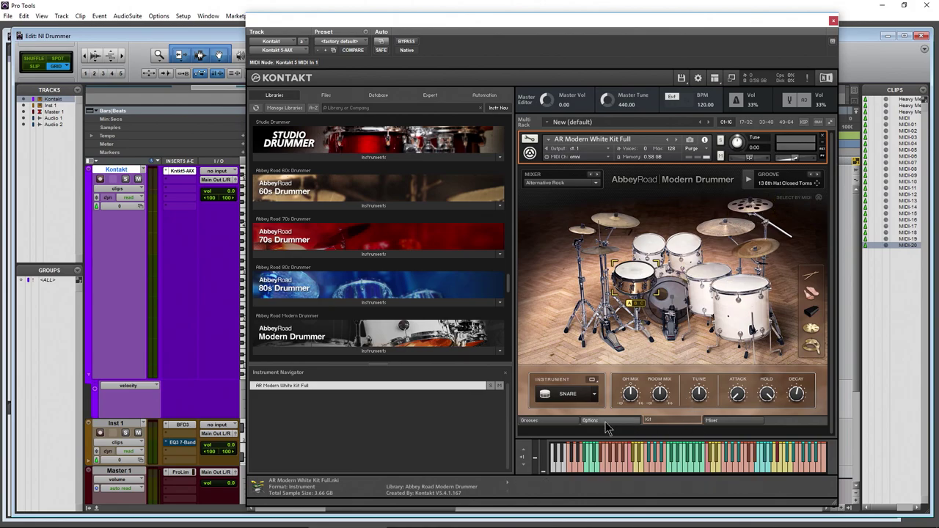
Back on the Kit page, select each rack tom and the floor tom in turn.
click(606, 422)
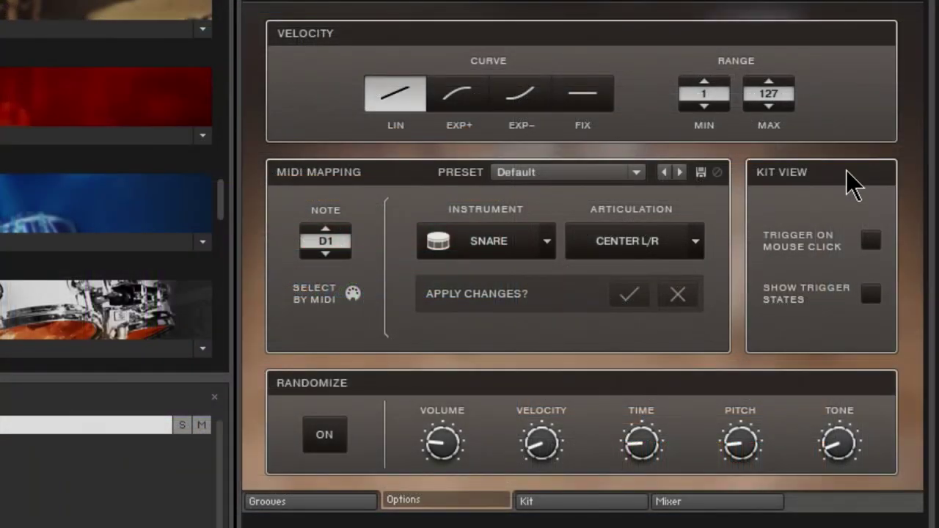
click(579, 506)
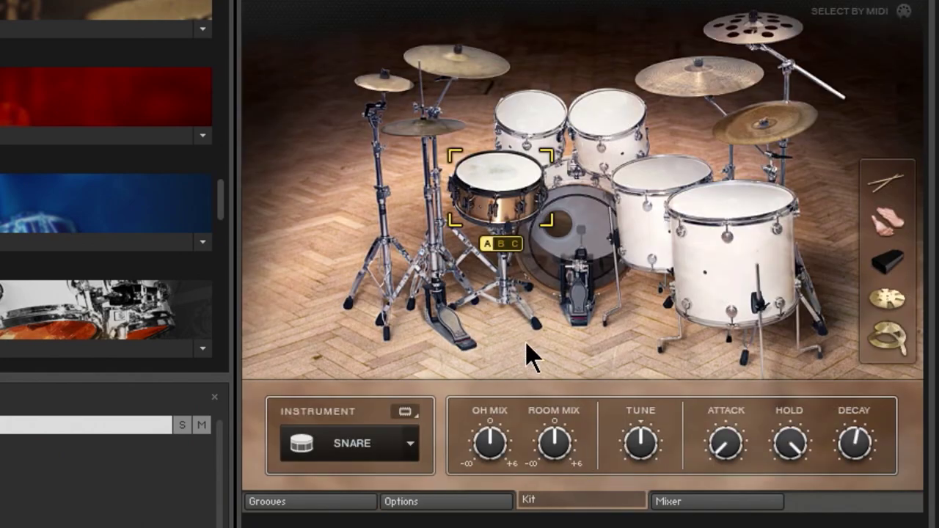
click(527, 125)
click(614, 127)
click(642, 179)
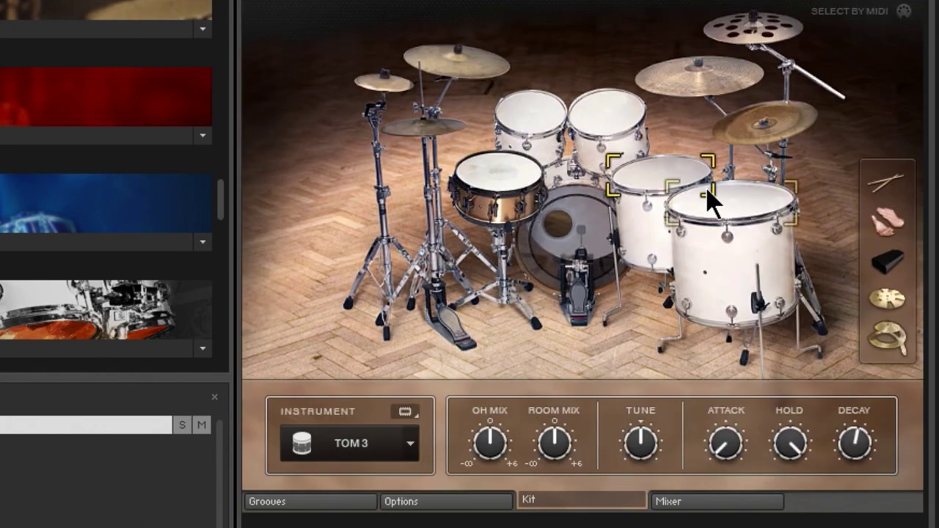
click(709, 198)
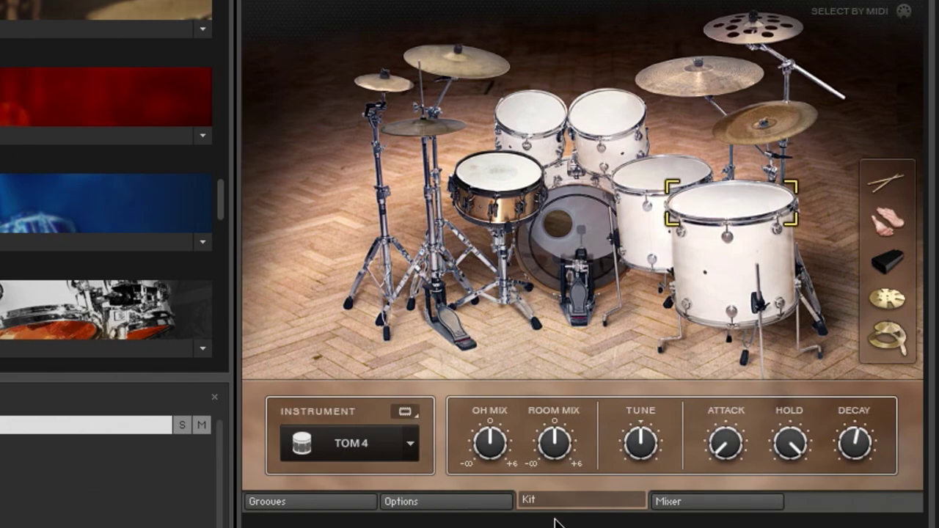
Enable playing drums on click in kit view options, then audition the toms and snare.
click(487, 506)
click(869, 241)
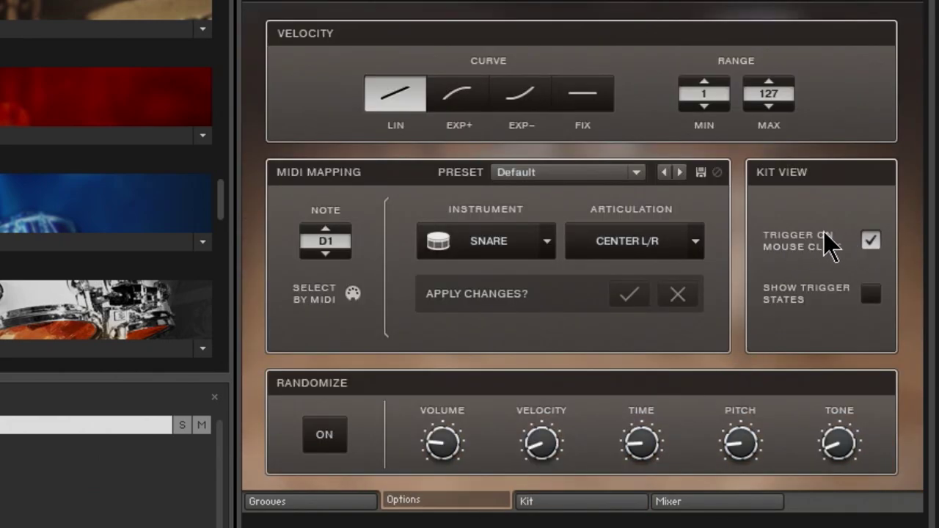
click(549, 501)
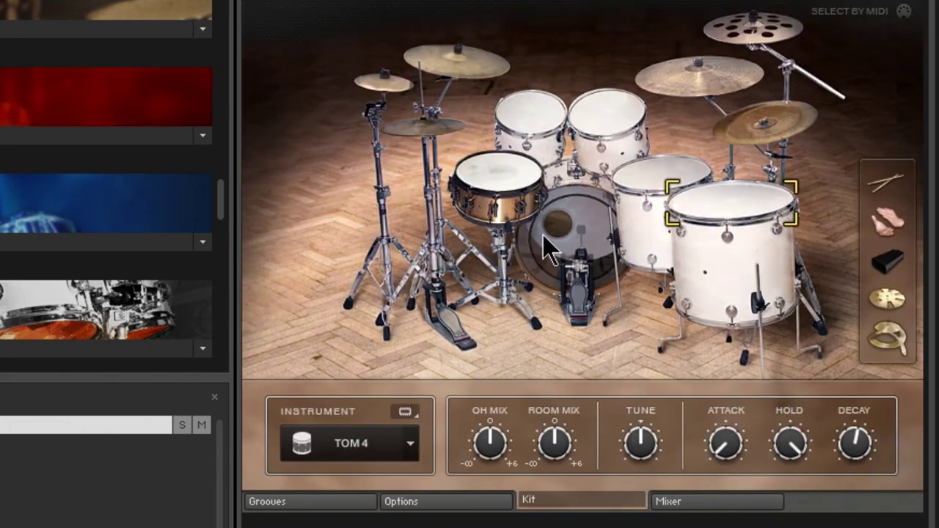
click(537, 131)
click(614, 134)
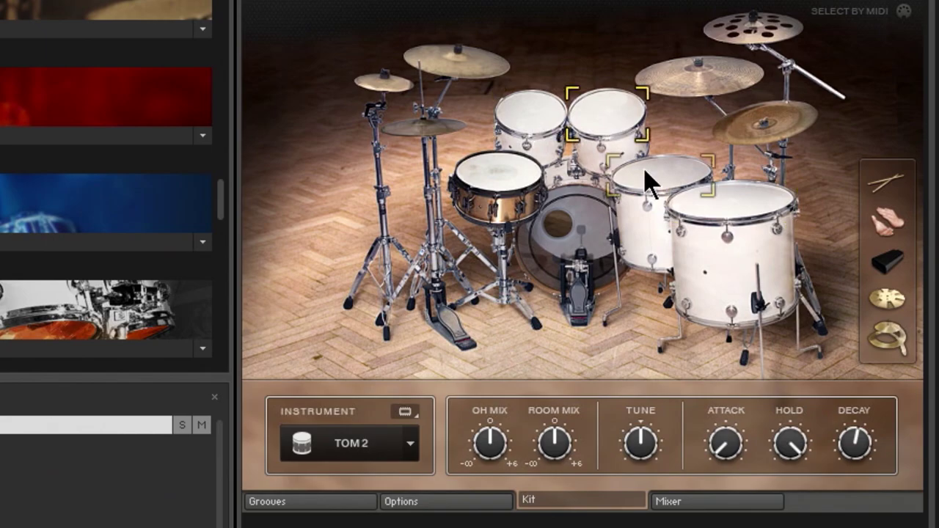
click(650, 178)
click(741, 216)
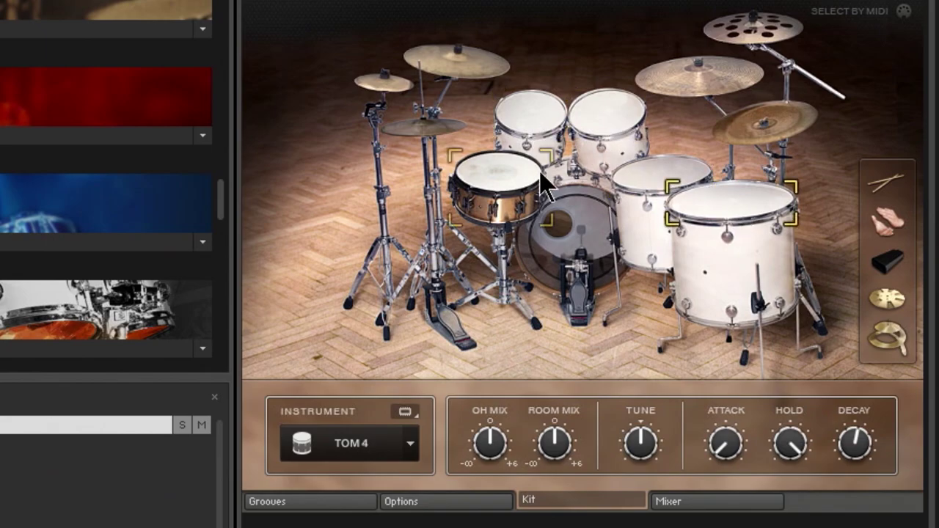
click(501, 189)
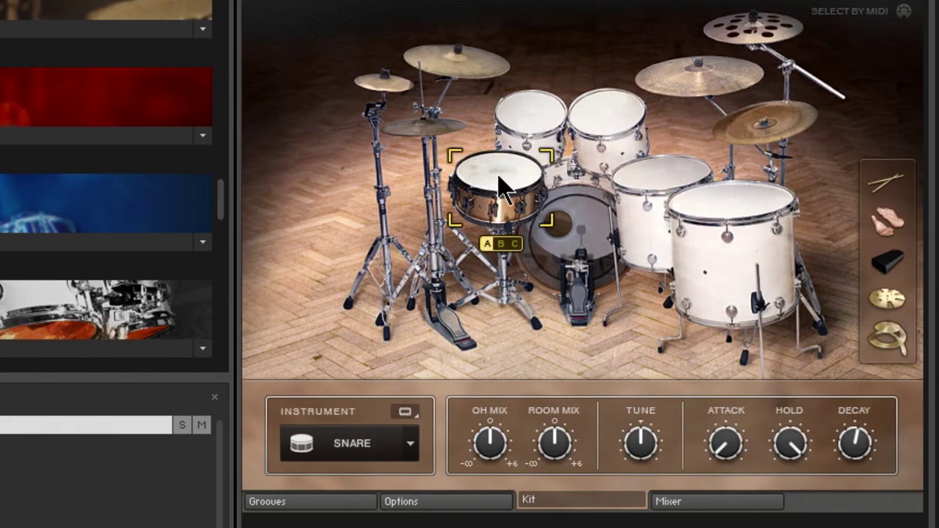
Turn on trigger-state display, then select Tom 3 and Tom 2 in the kit.
click(434, 503)
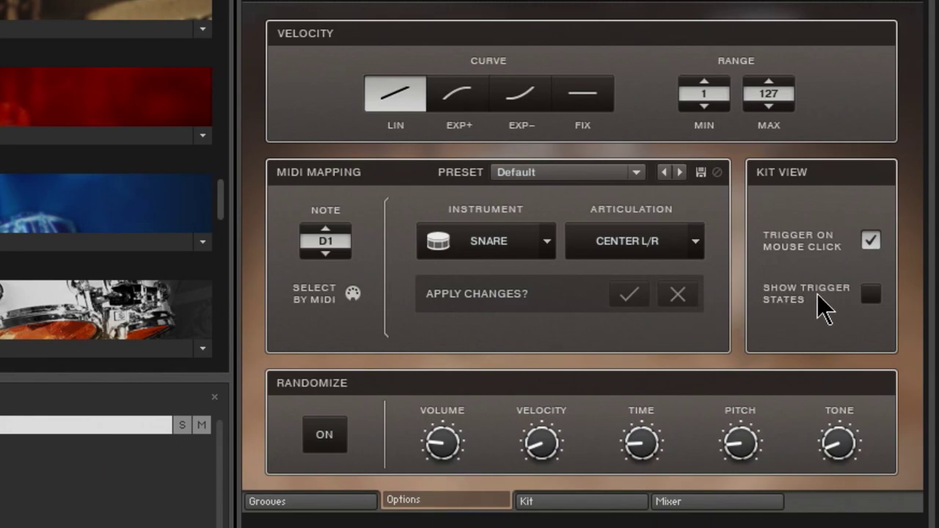
click(870, 294)
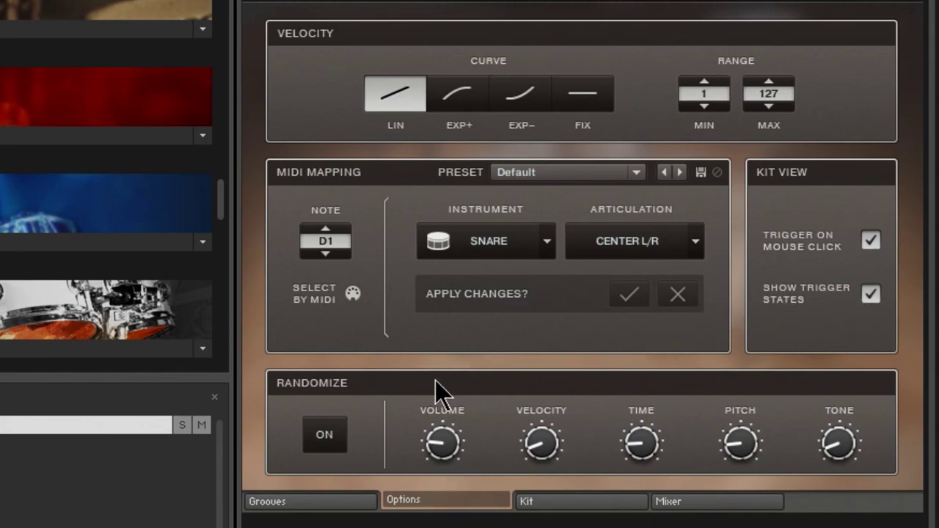
click(522, 508)
click(660, 176)
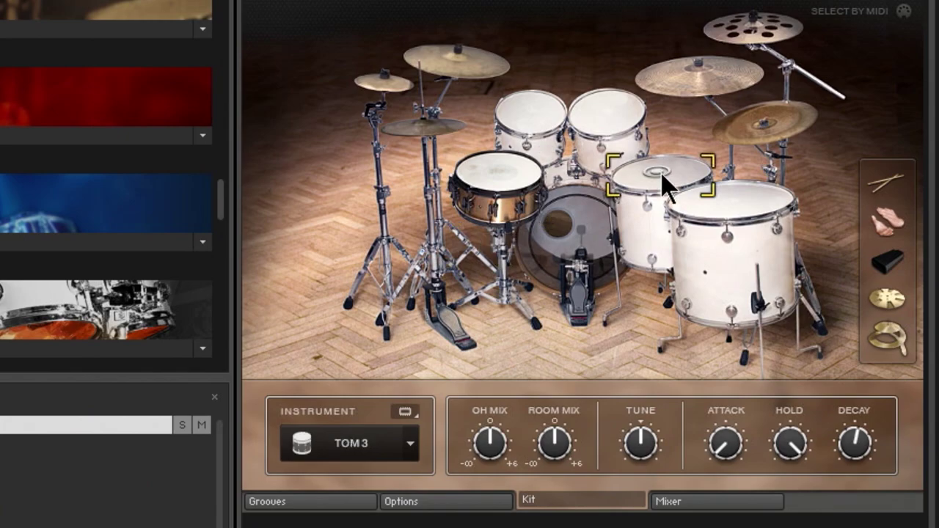
click(614, 122)
Select the ride cymbal, then enable SELECT BY MIDI above the kit.
click(692, 90)
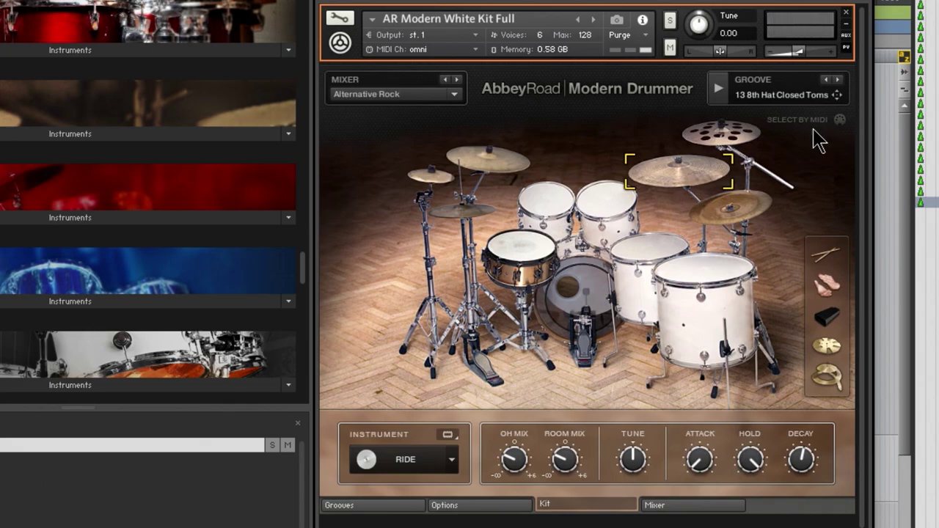
click(814, 121)
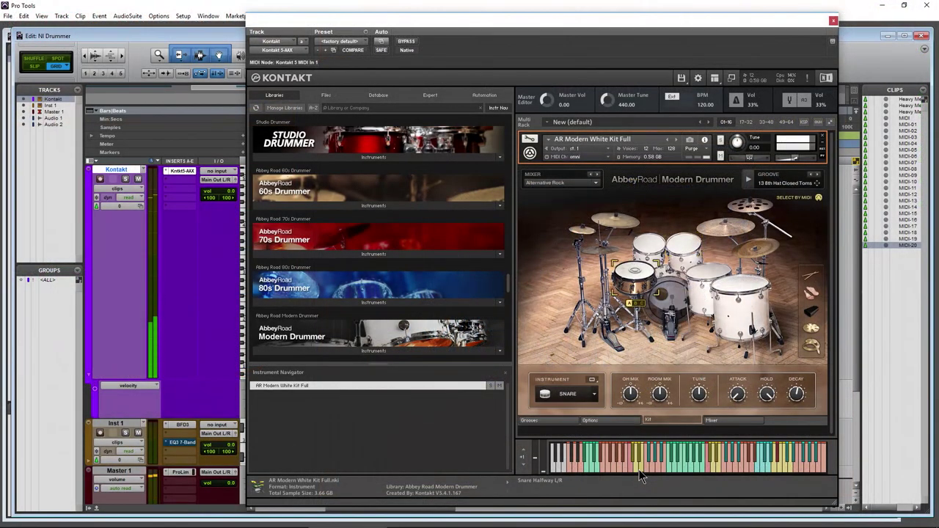
Trigger a note to select Crash 2, then pick TOM 3 and KICK from the Instrument list.
click(693, 469)
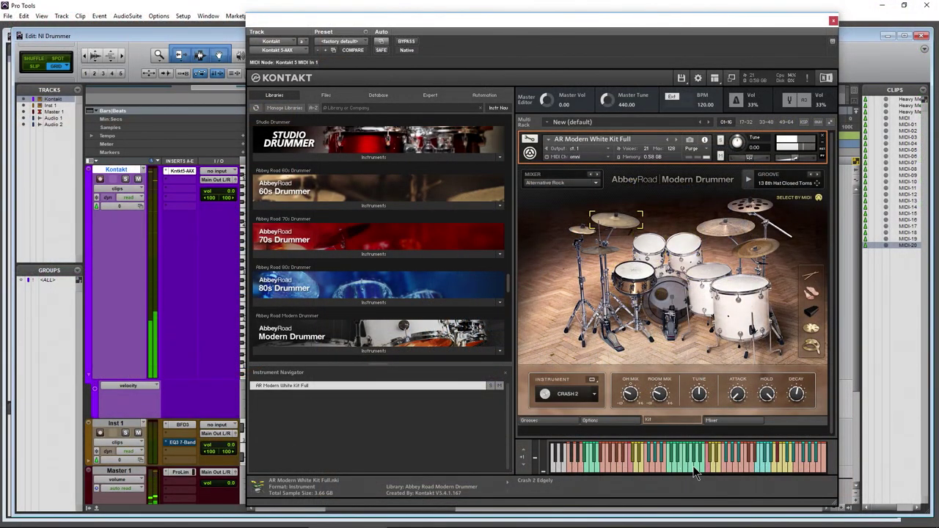
click(596, 396)
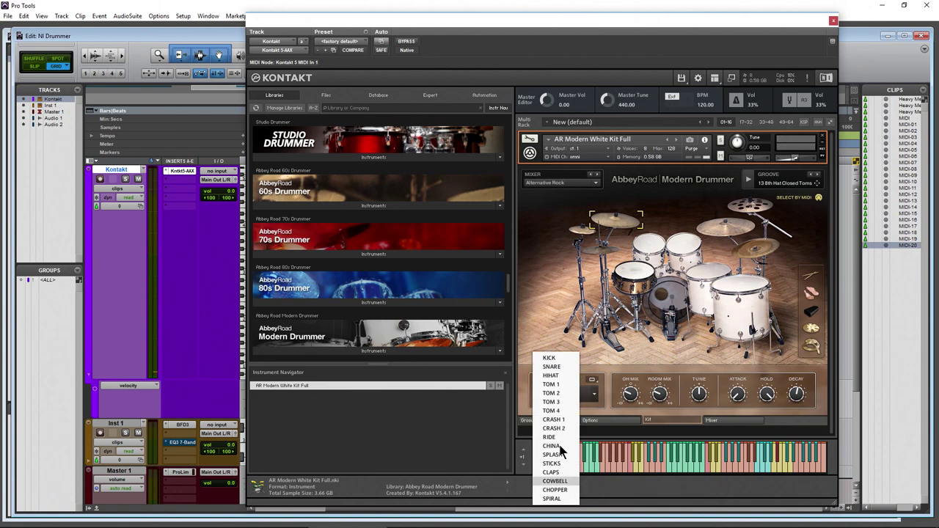
click(557, 398)
click(593, 397)
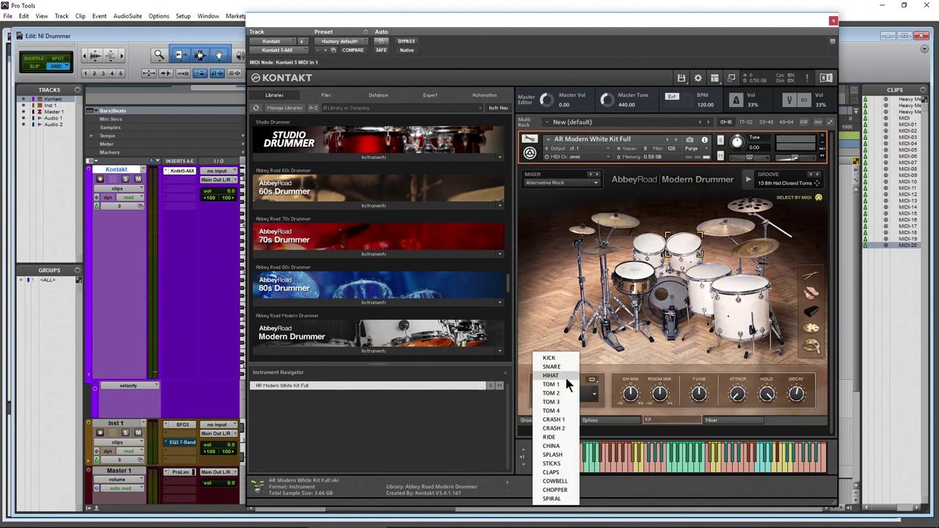
click(558, 358)
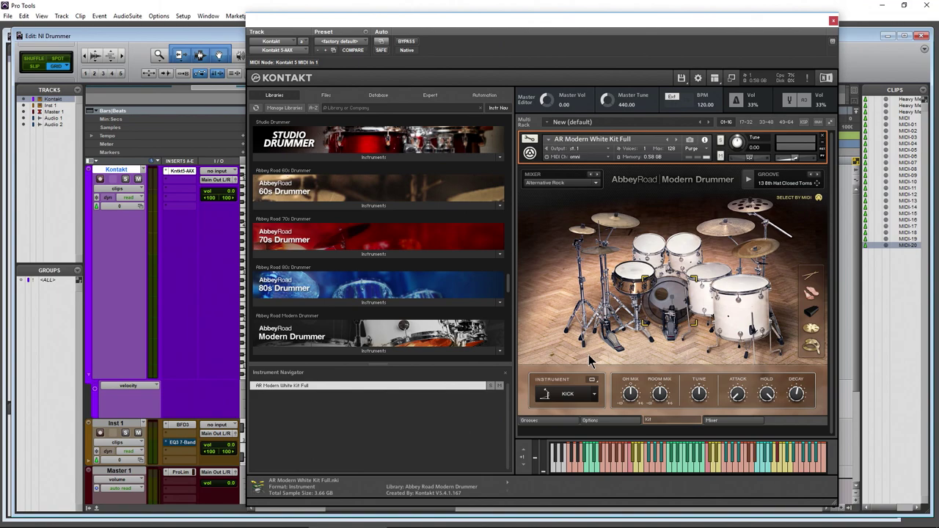
Turn SELECT BY MIDI off and select Tom 1, Tom 3, Tom 4 and the kick in the kit.
click(814, 198)
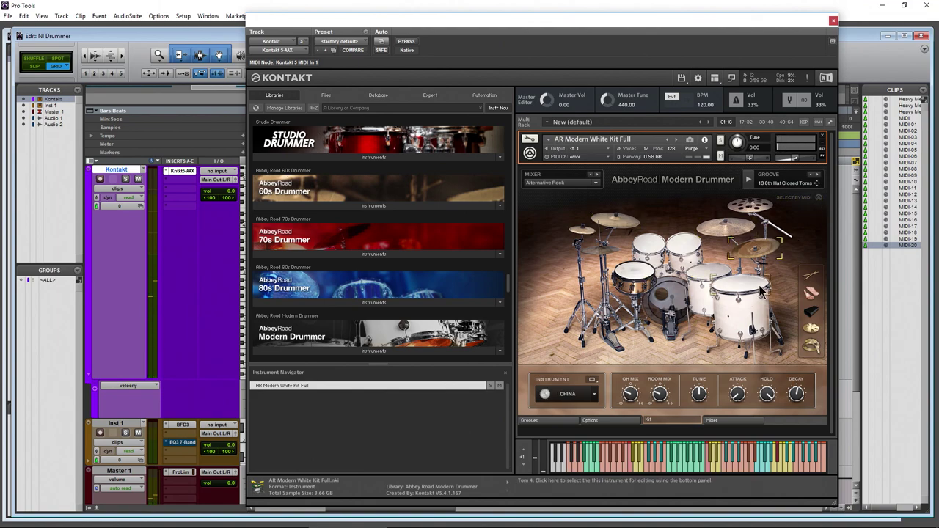
click(648, 248)
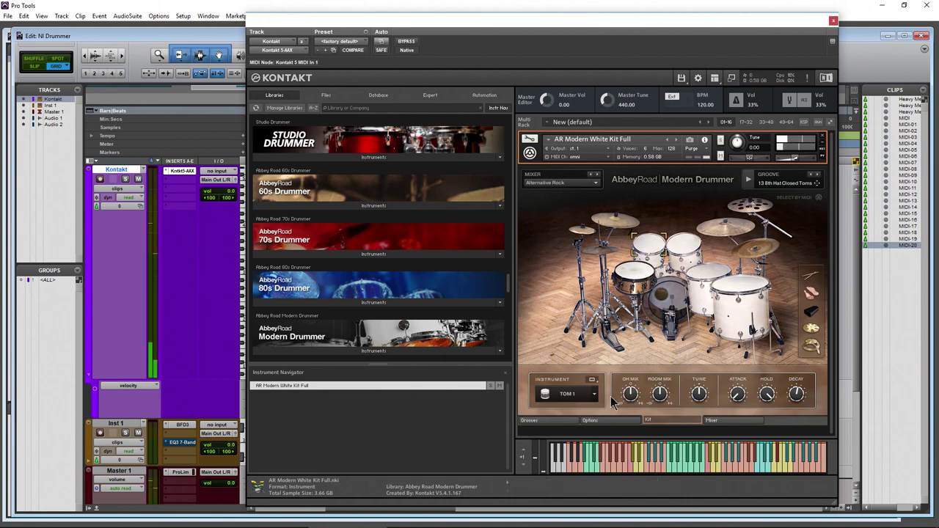
click(700, 277)
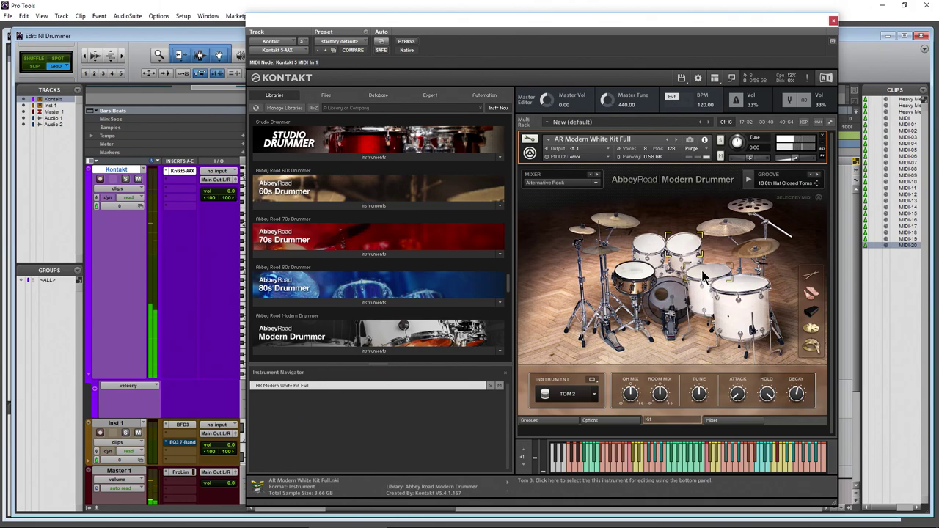
click(732, 288)
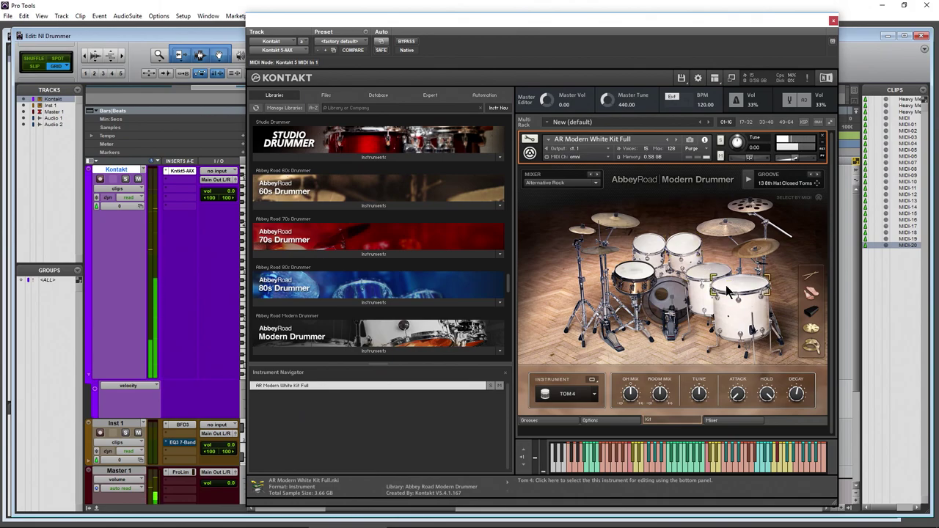
click(667, 301)
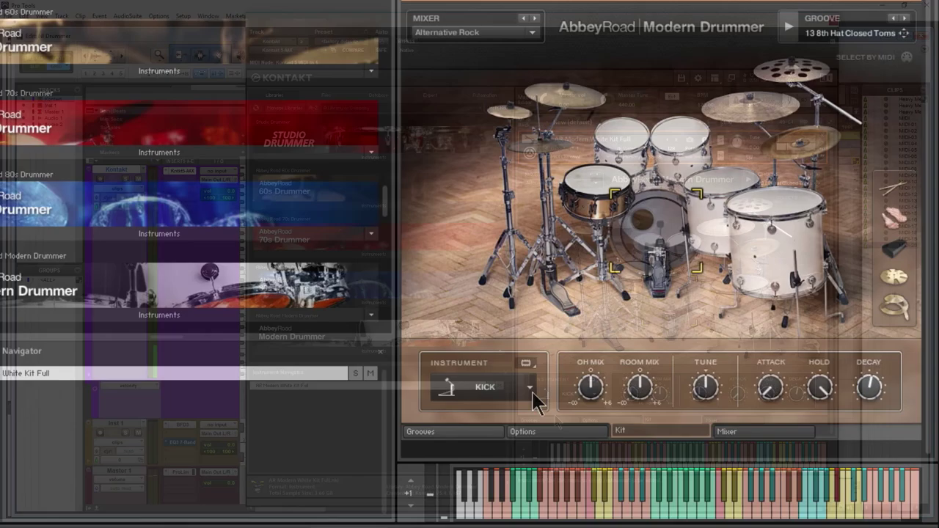
Choose TOM 1, then KICK, from the Instrument list.
click(532, 389)
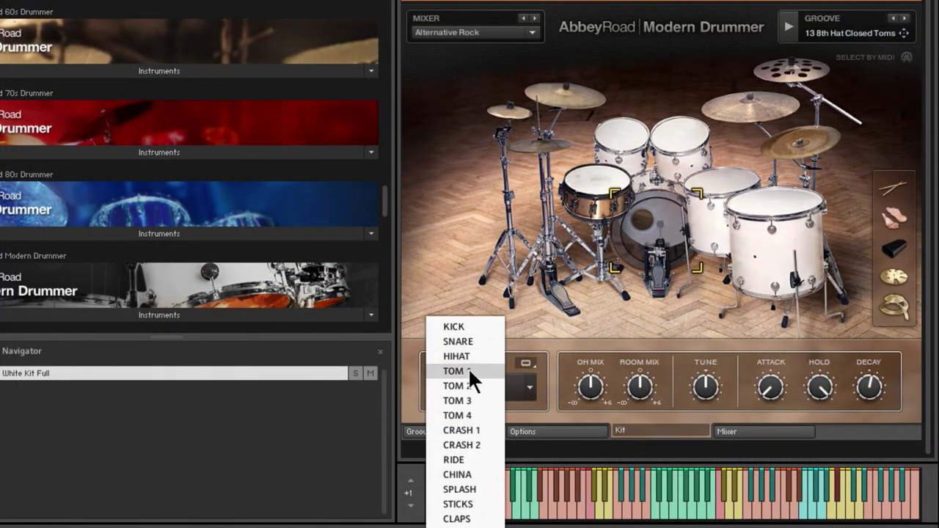
click(468, 371)
click(530, 389)
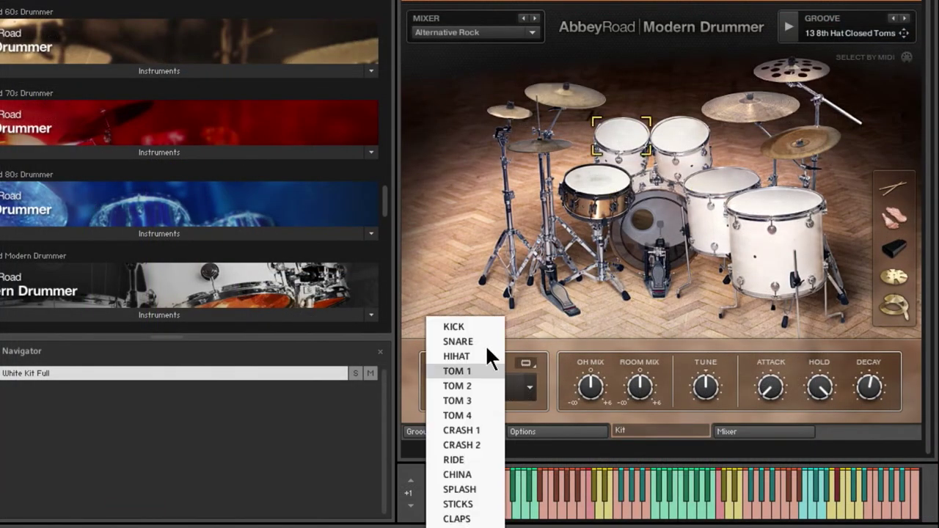
click(460, 327)
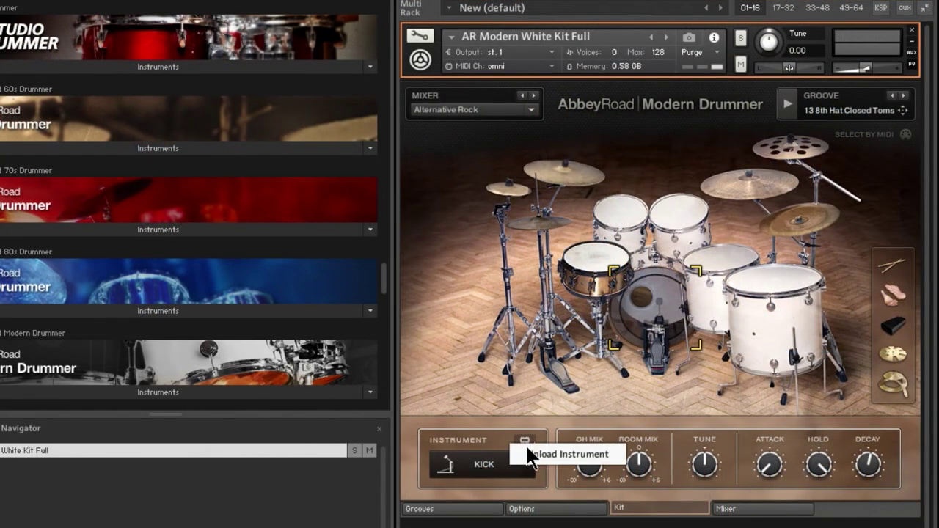
click(525, 442)
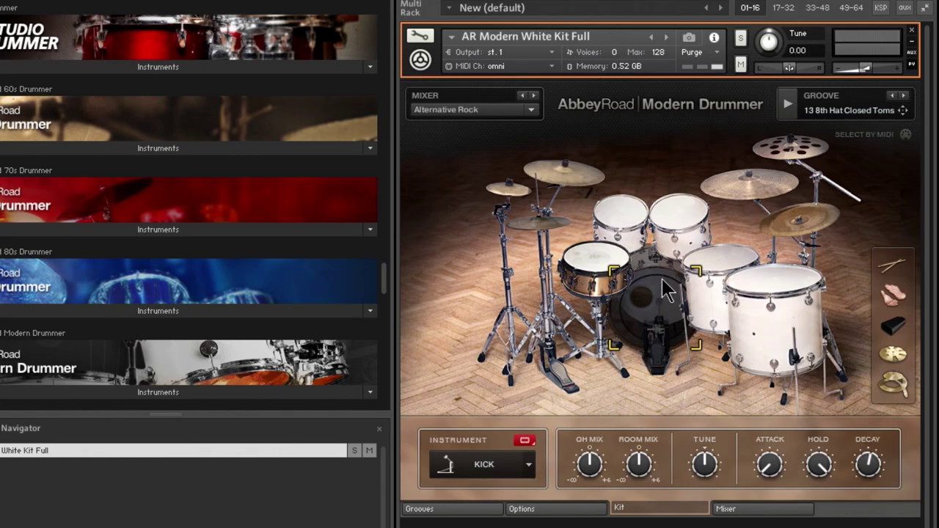
click(688, 307)
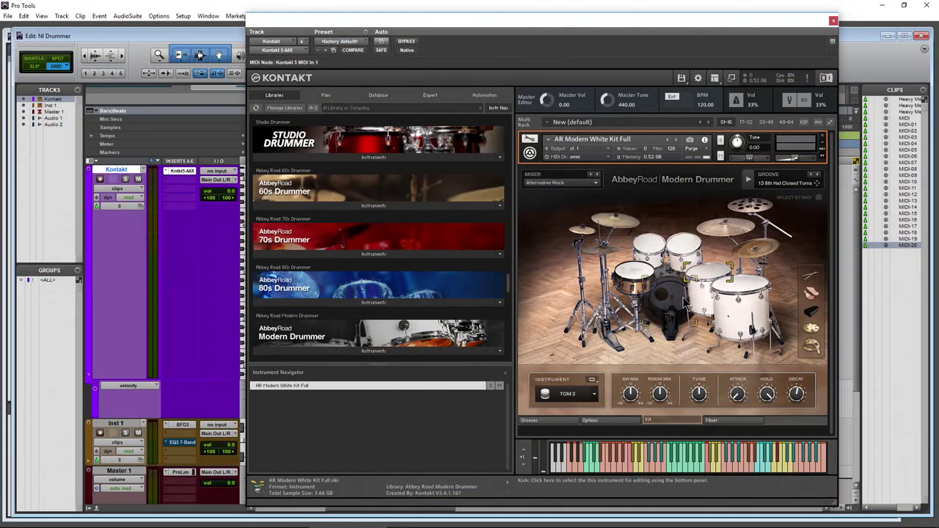
click(810, 316)
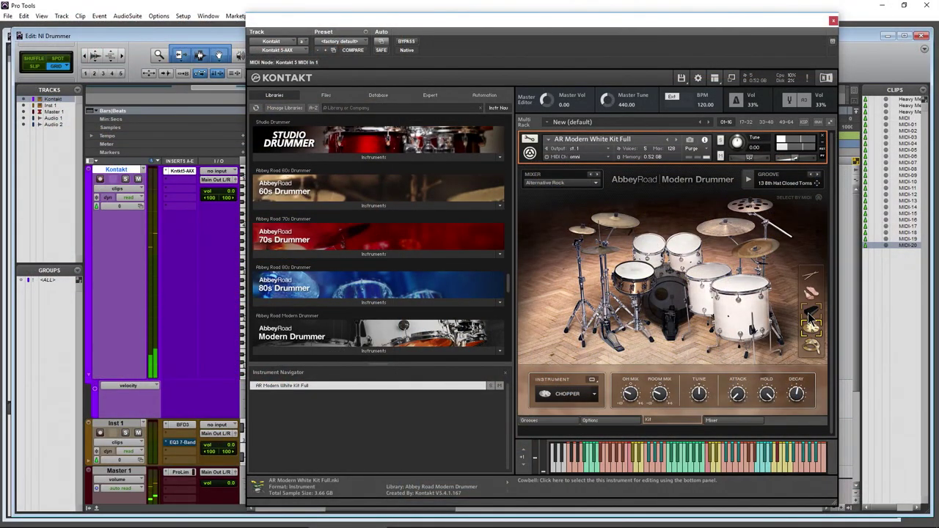
click(812, 296)
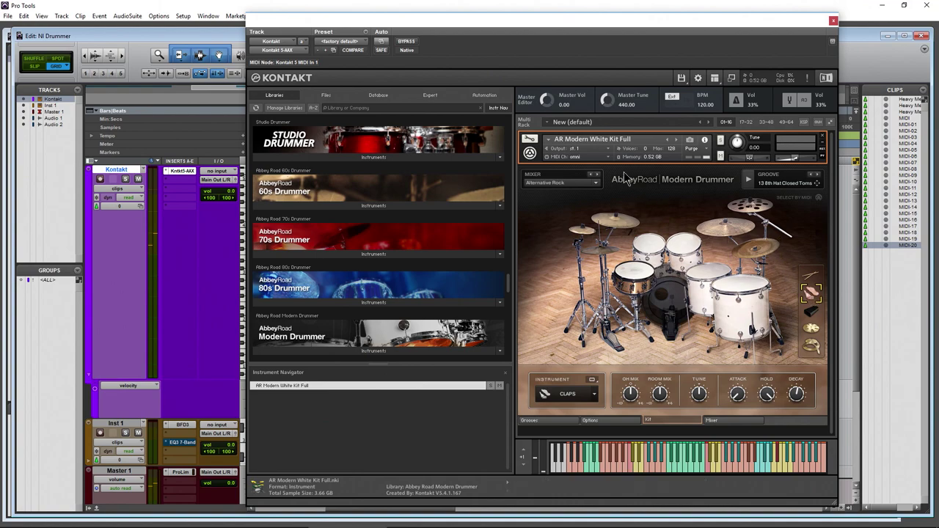
click(814, 314)
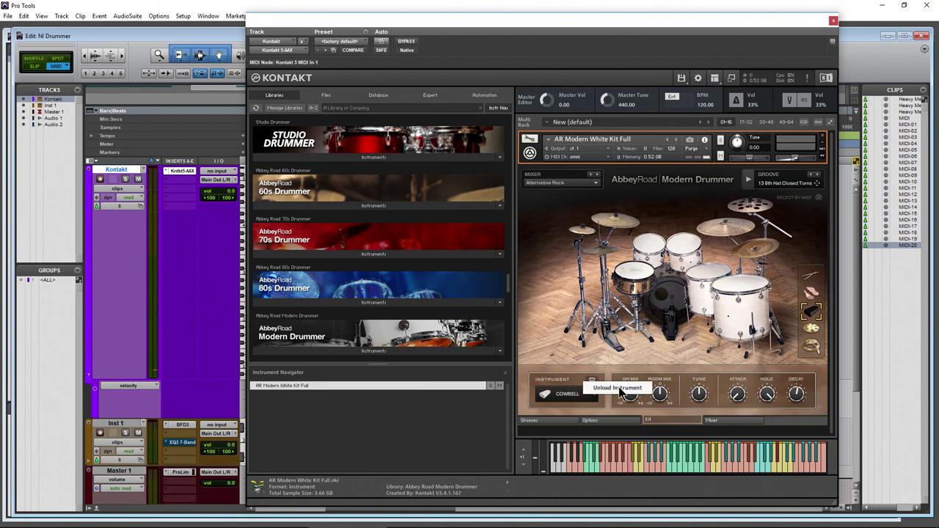
click(593, 380)
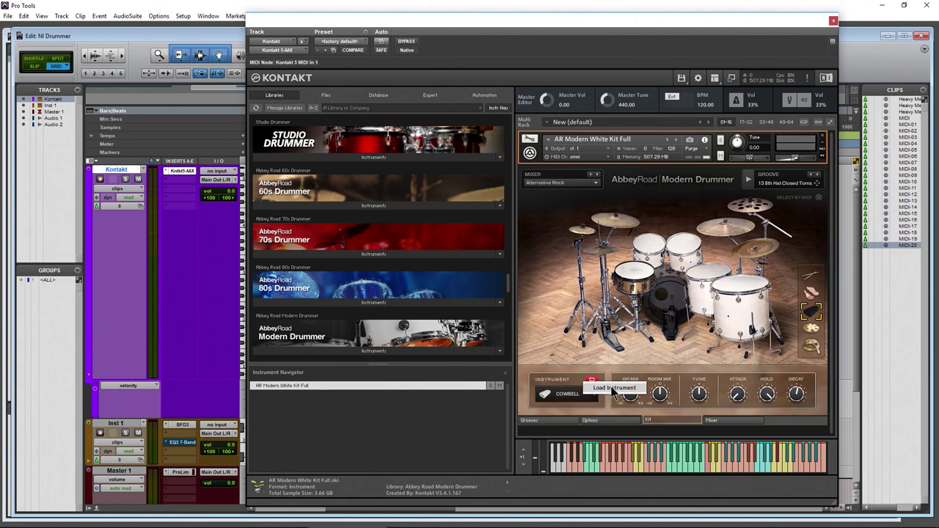
click(612, 389)
click(669, 297)
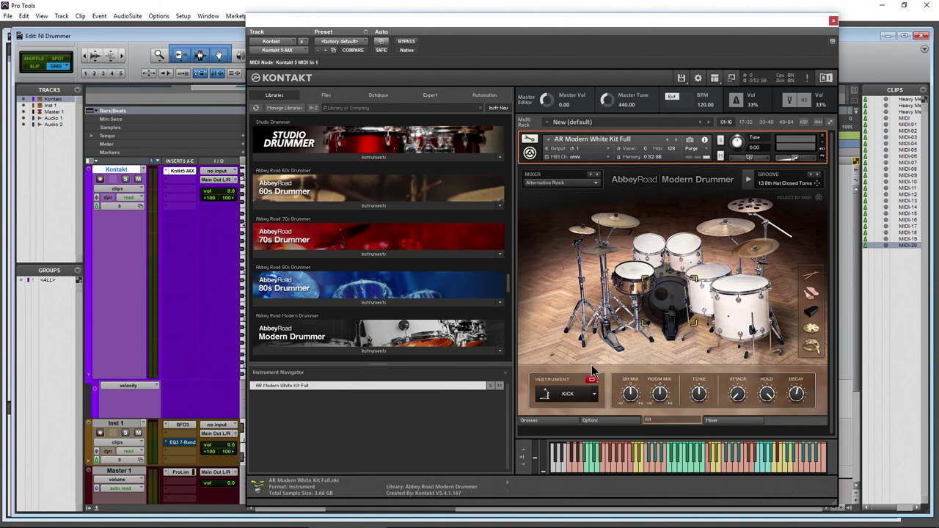
click(602, 386)
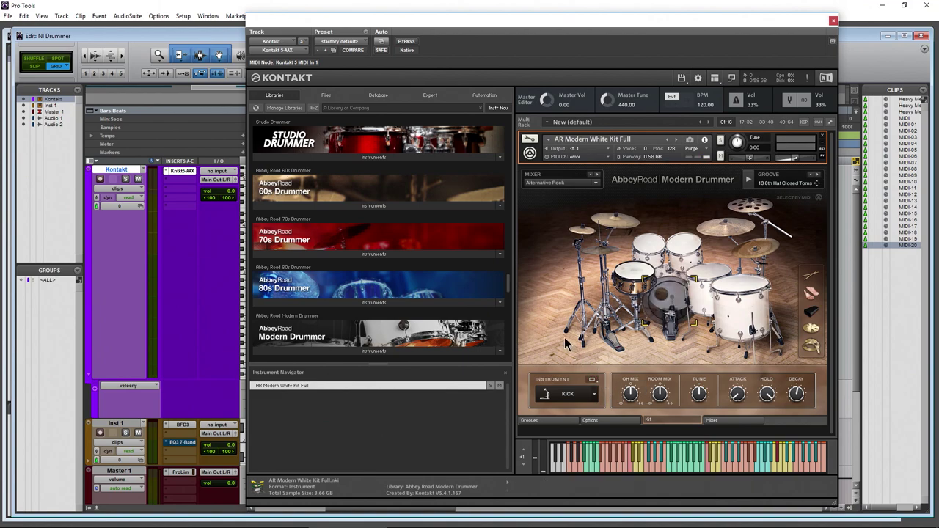
click(637, 273)
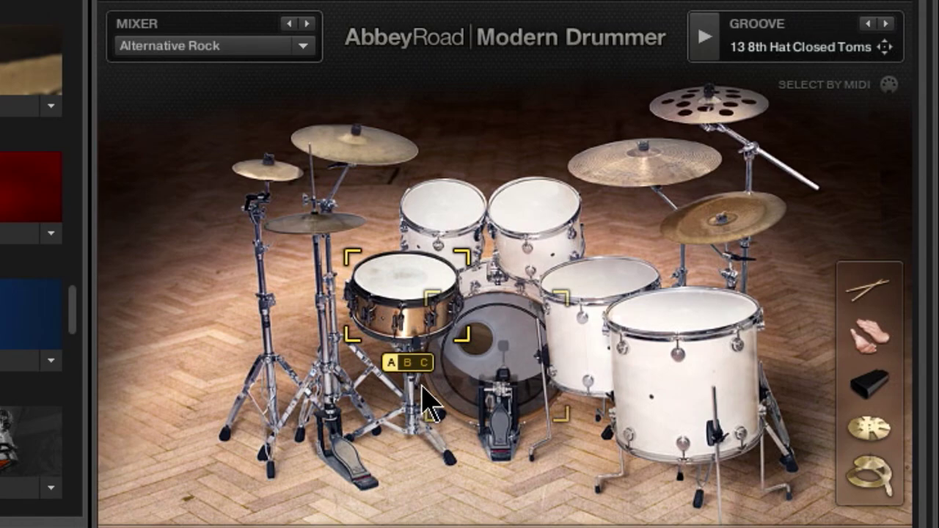
Try the snare's chrome B and black C variants, revert to A, and step the groove back to 11 8th Cym.
click(408, 364)
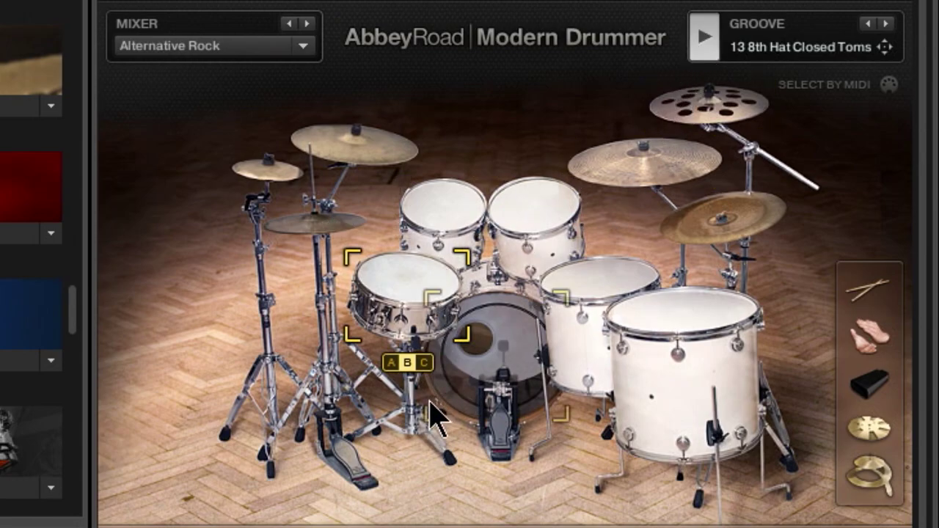
click(424, 364)
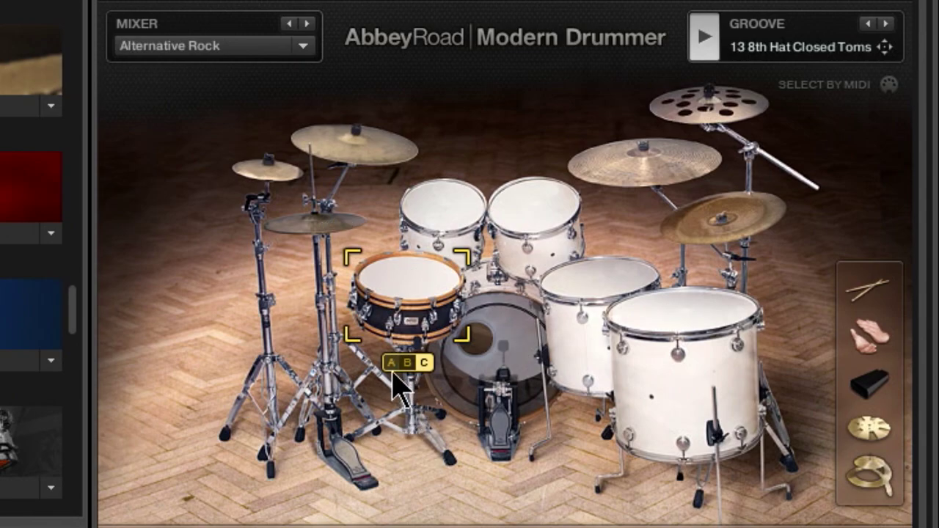
click(391, 363)
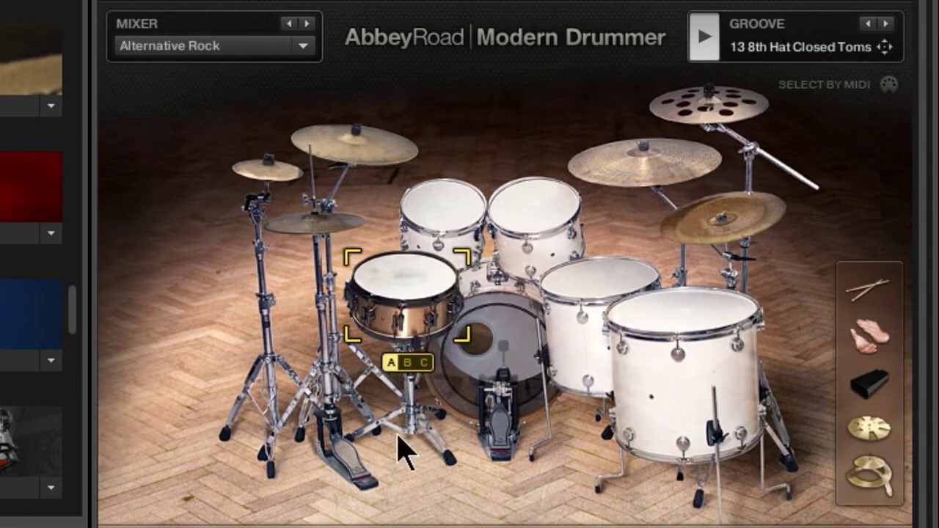
double_click(866, 25)
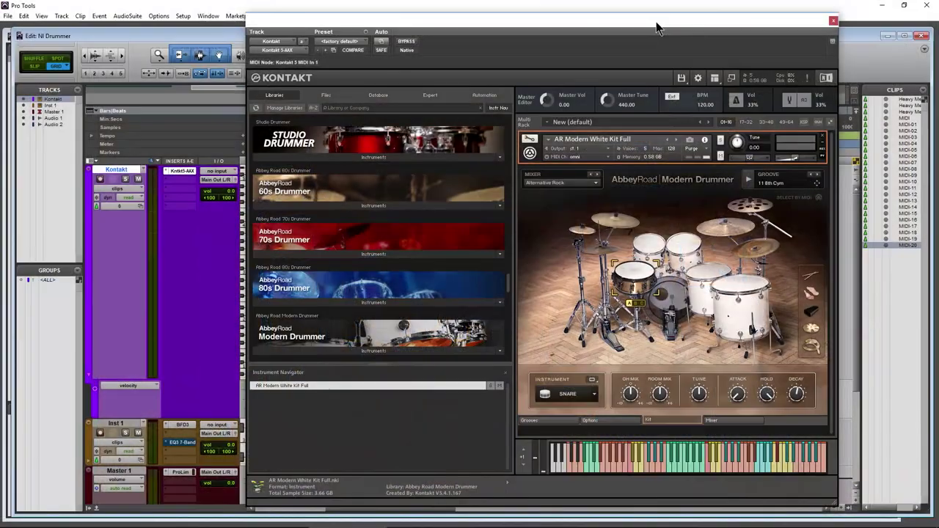
Stop the groove, lower the kick's overhead and room mix, then audition the snare and kick.
drag(815, 22, 550, 27)
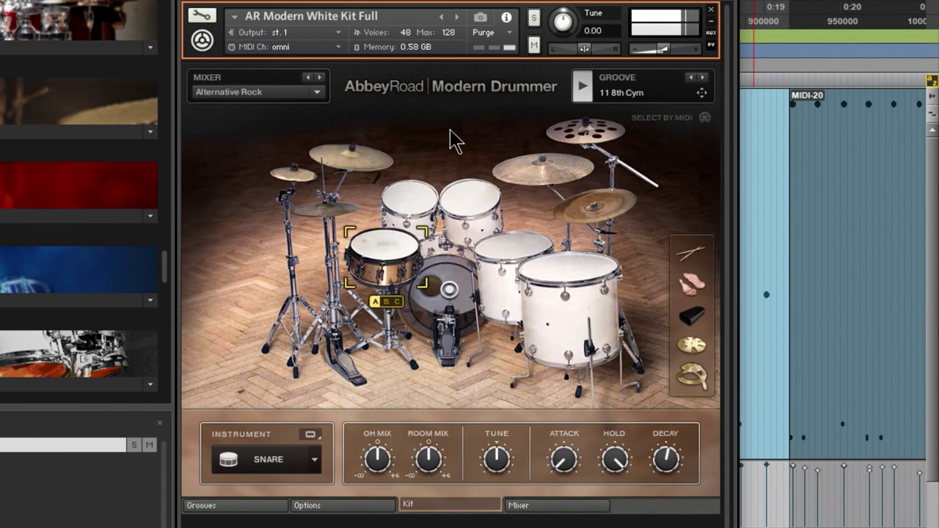
click(582, 87)
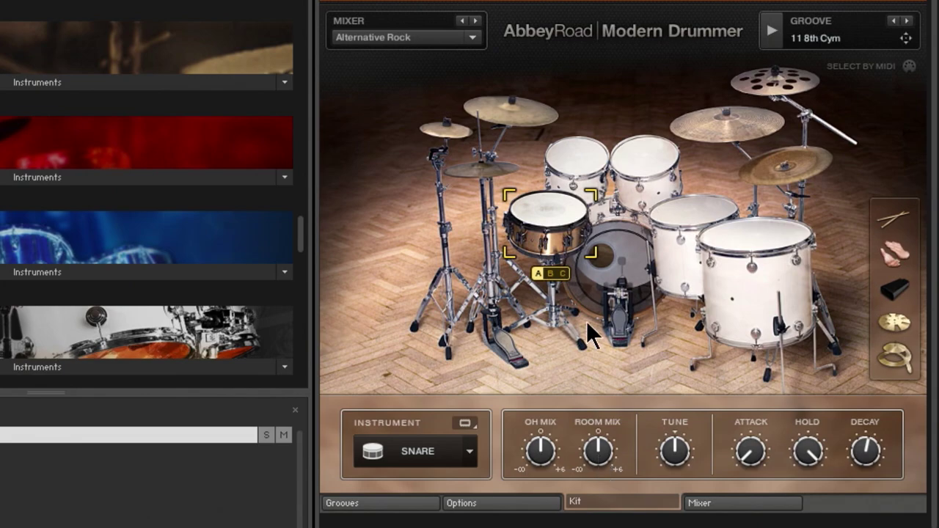
click(603, 264)
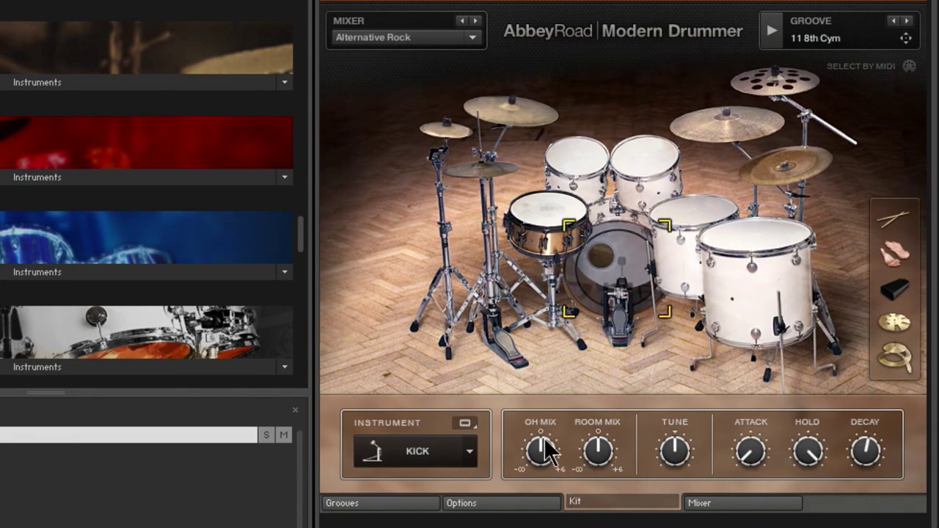
drag(544, 449, 597, 481)
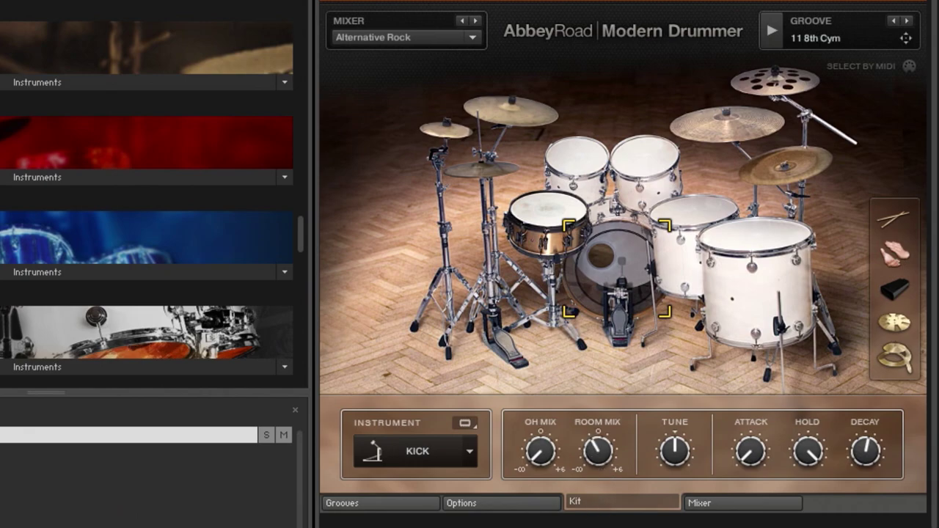
click(549, 232)
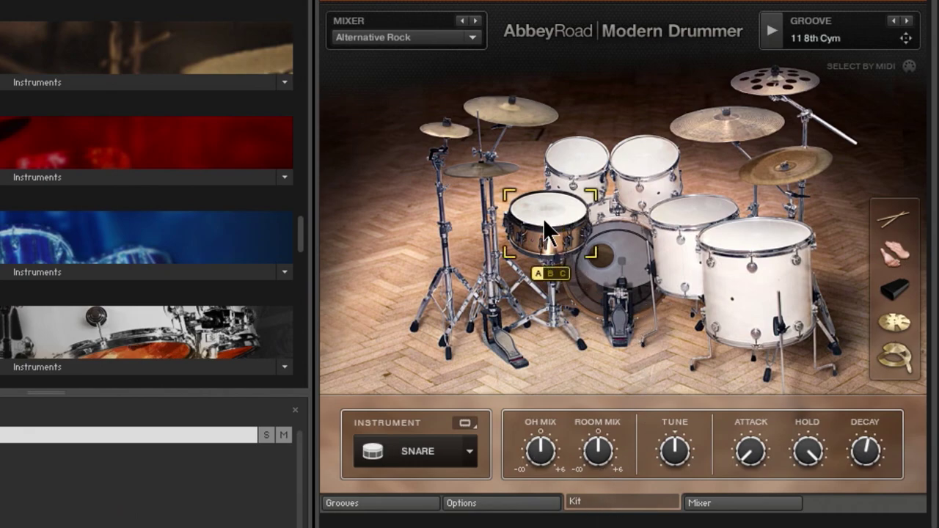
click(618, 273)
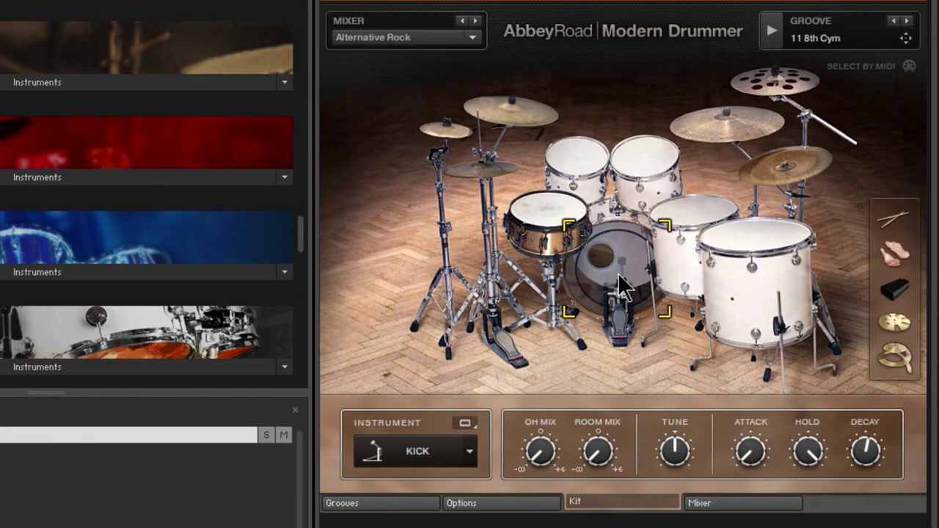
View the kit's mixer channel strips, then return to the Kit page and play the rack toms.
click(718, 506)
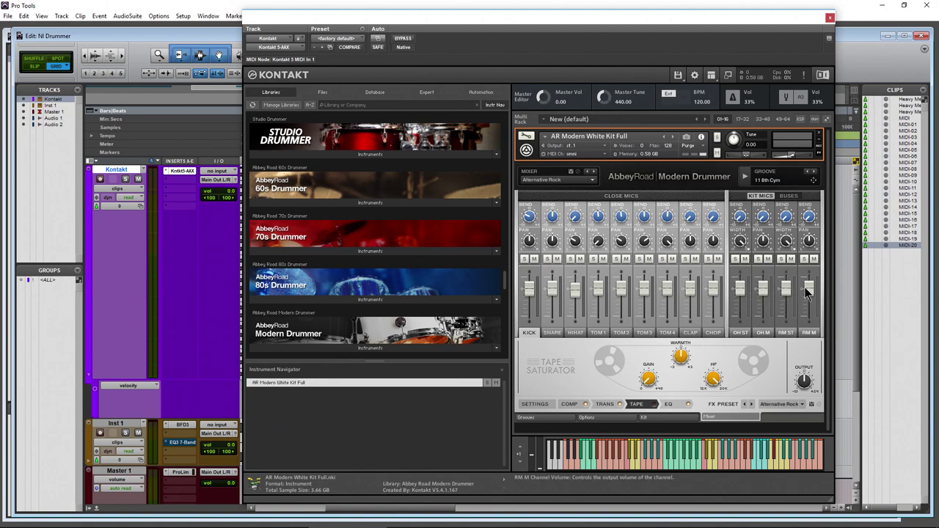
click(651, 418)
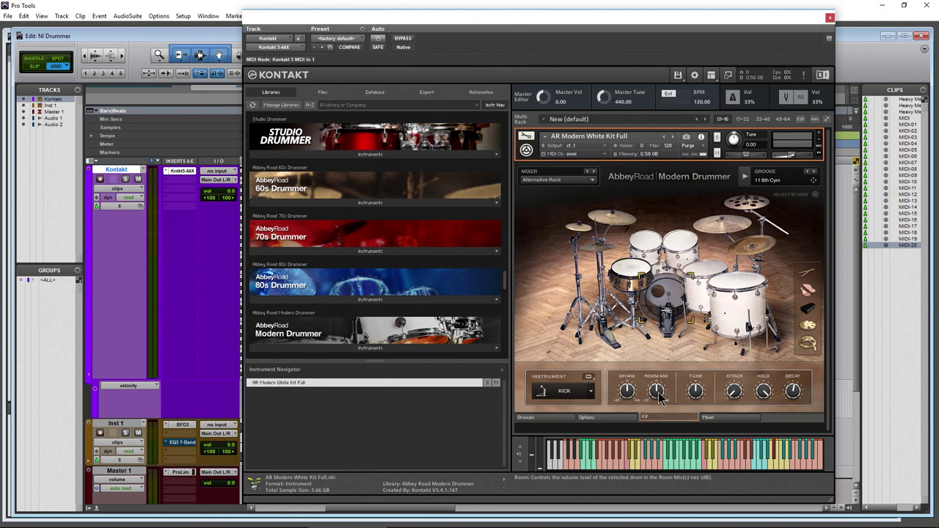
click(645, 248)
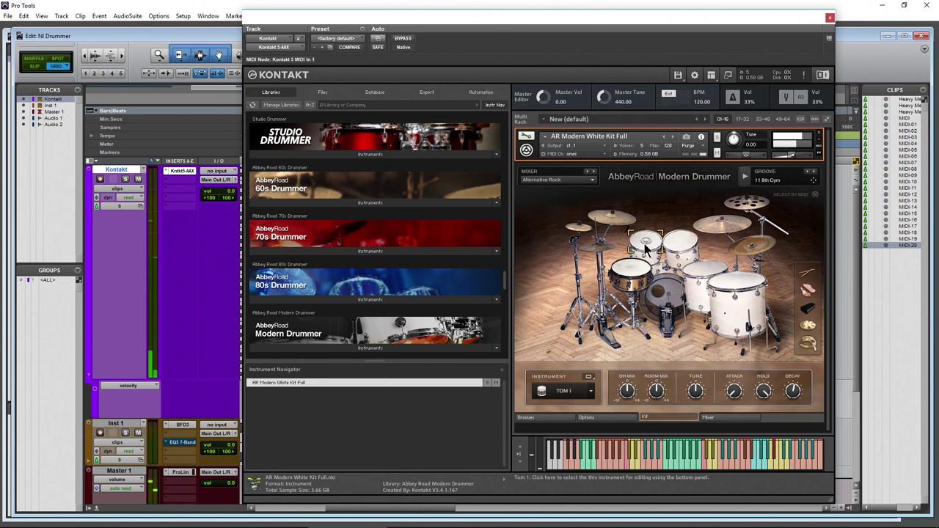
click(681, 251)
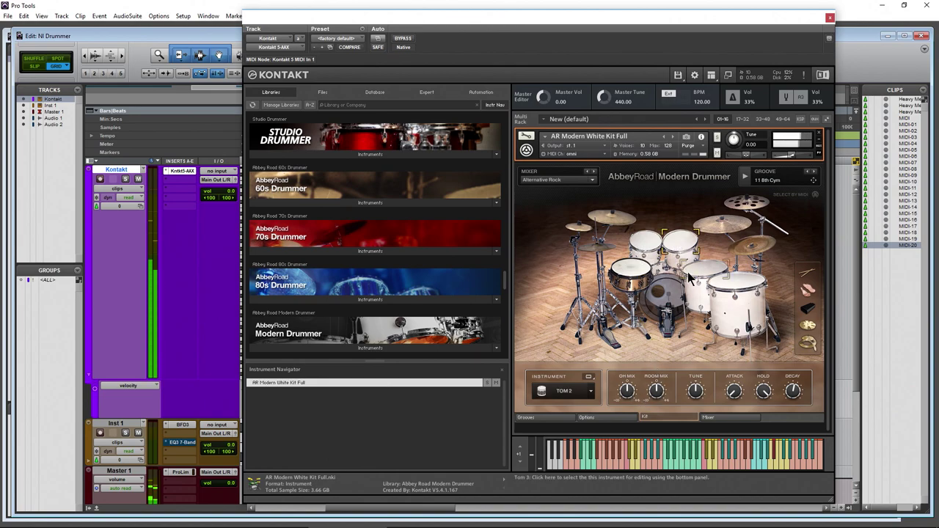
Audition the floor tom, ride, crash, Tom 2, kick, Tom 4 and Tom 1 in turn.
click(726, 291)
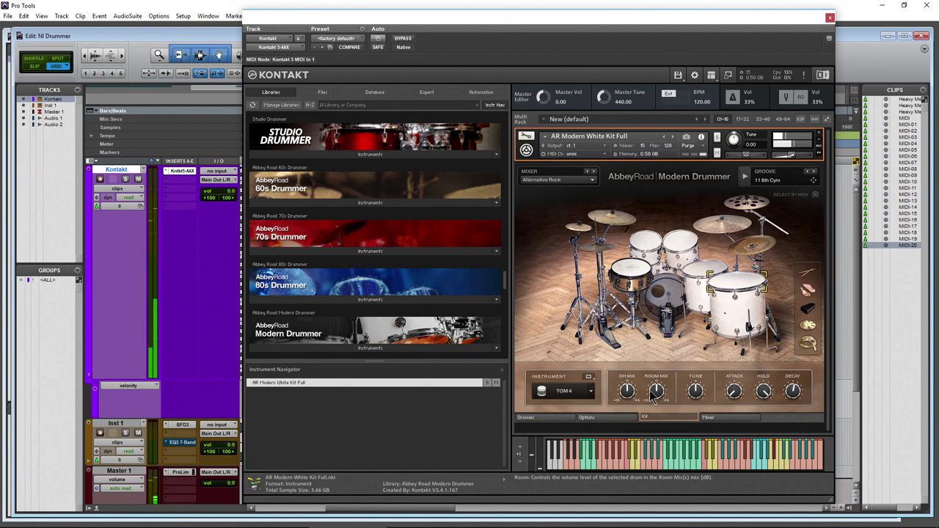
click(722, 223)
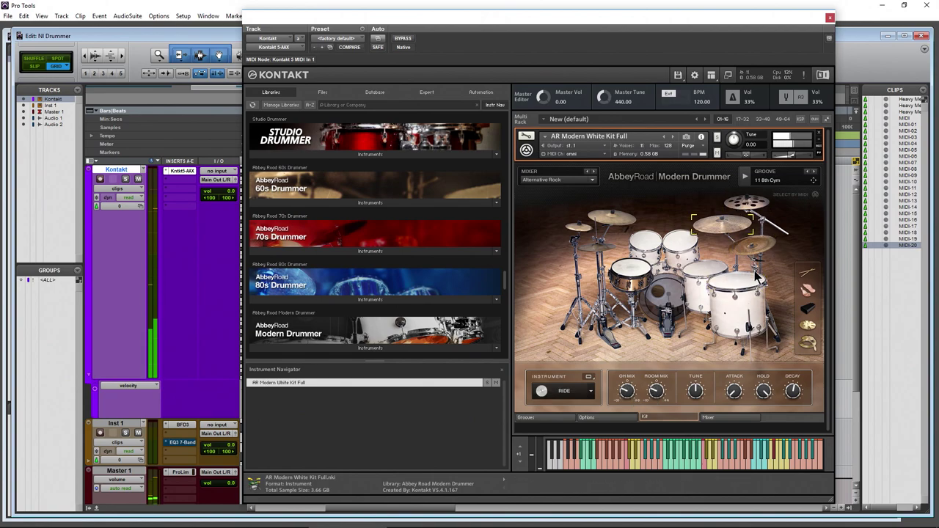
click(747, 205)
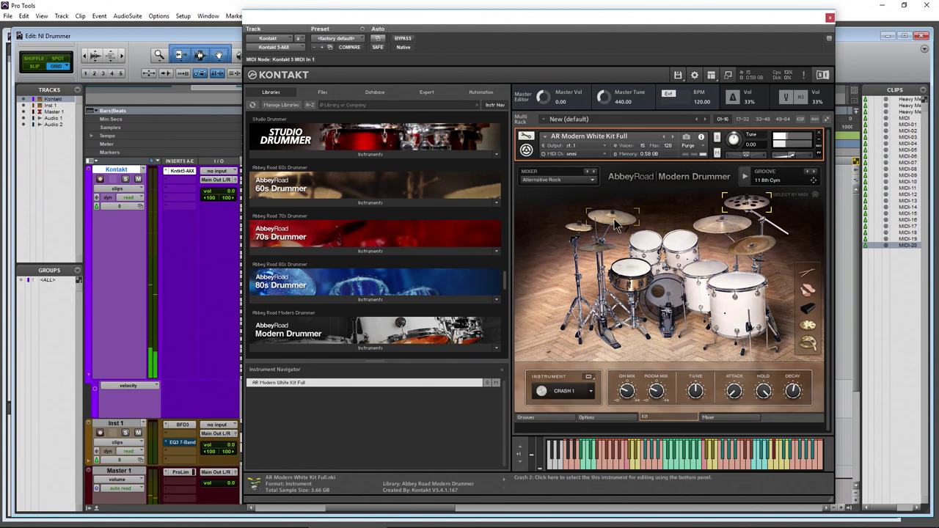
click(680, 245)
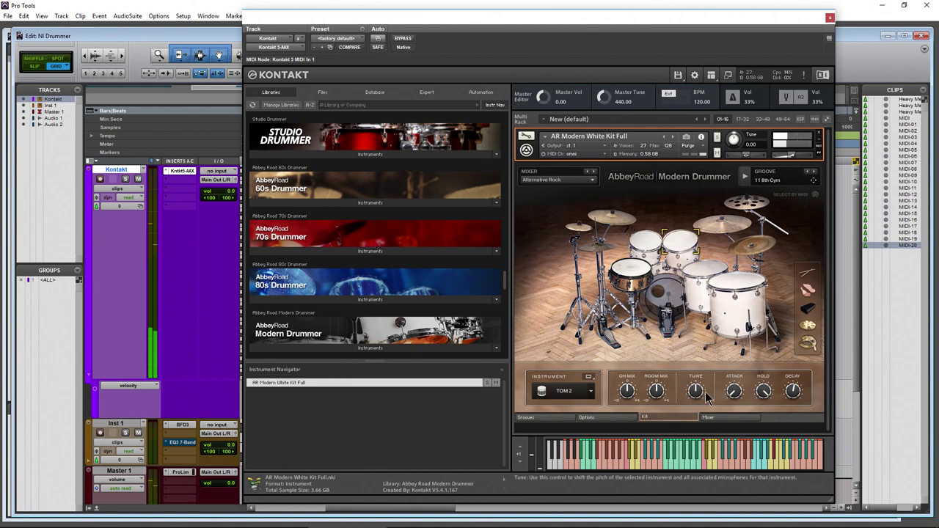
click(674, 308)
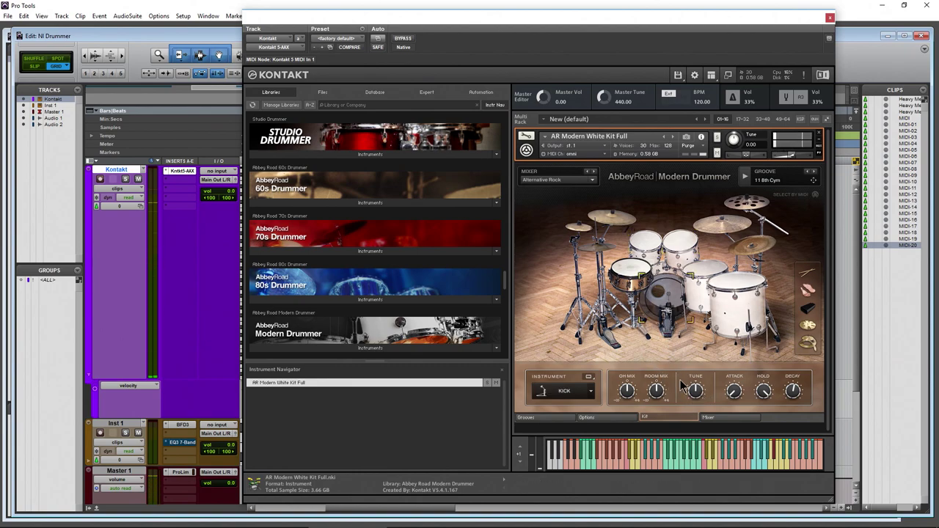
click(660, 297)
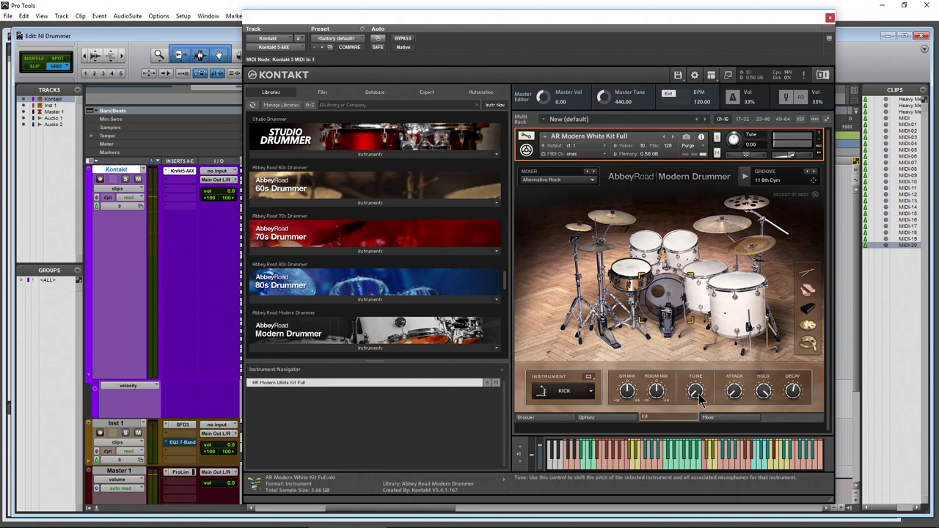
click(673, 301)
click(726, 282)
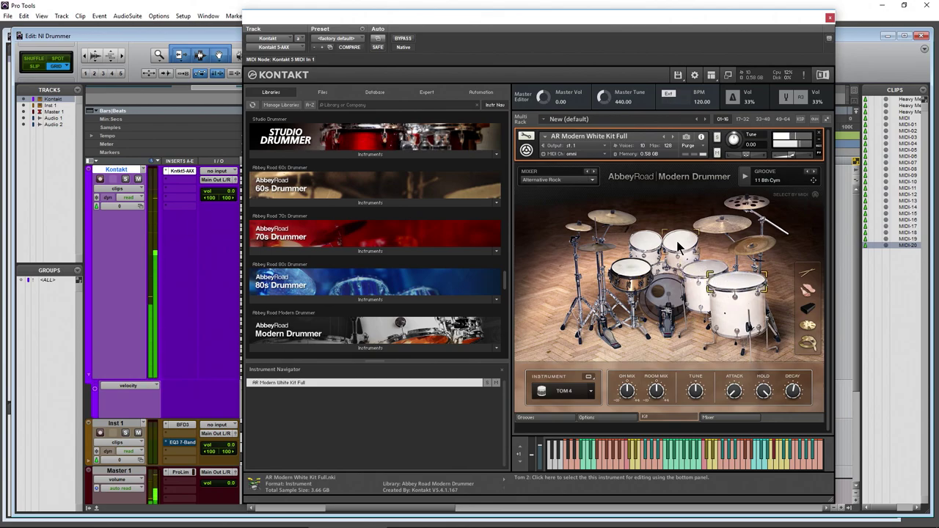
click(653, 248)
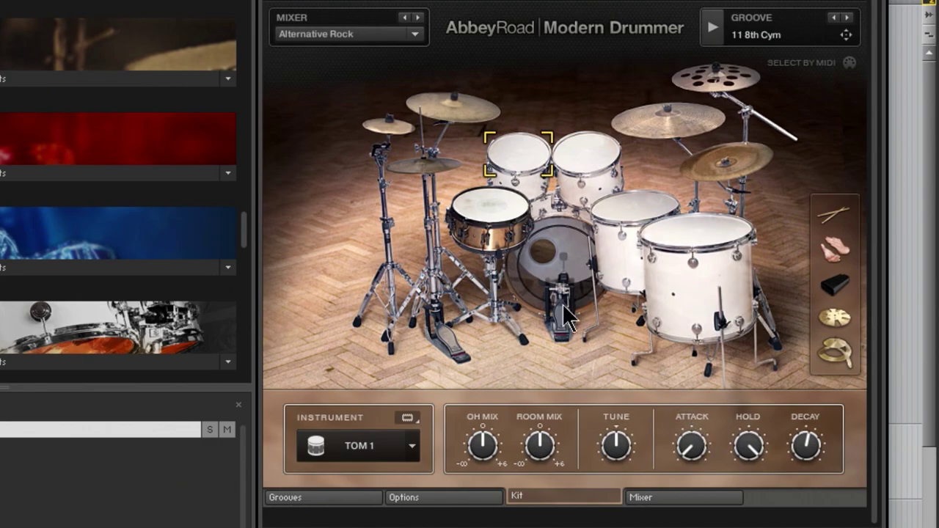
Select the kick and raise its attack while playing it, then turn the attack back down.
click(562, 258)
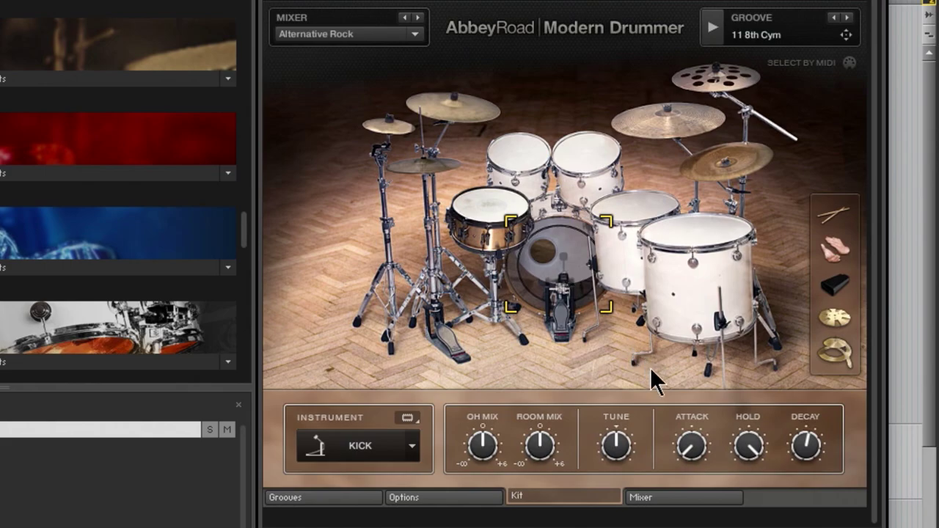
drag(692, 447, 684, 377)
click(562, 267)
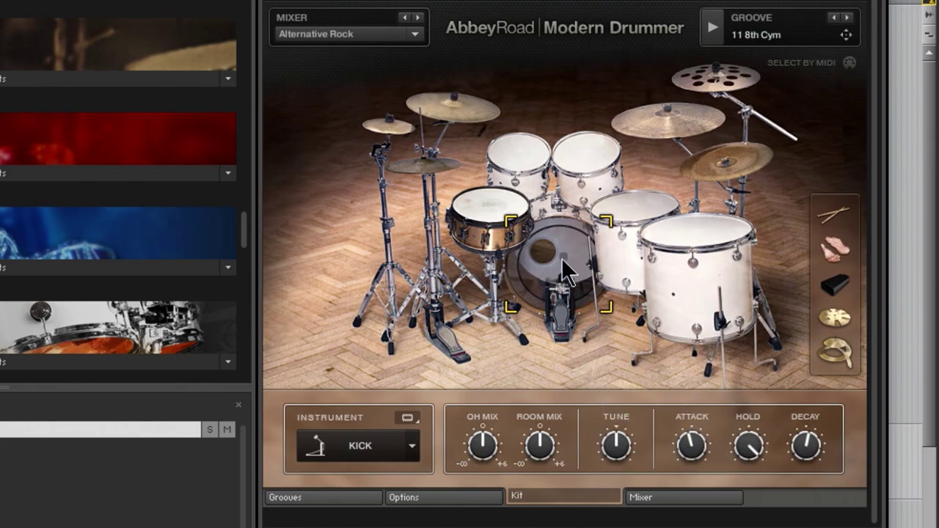
click(562, 267)
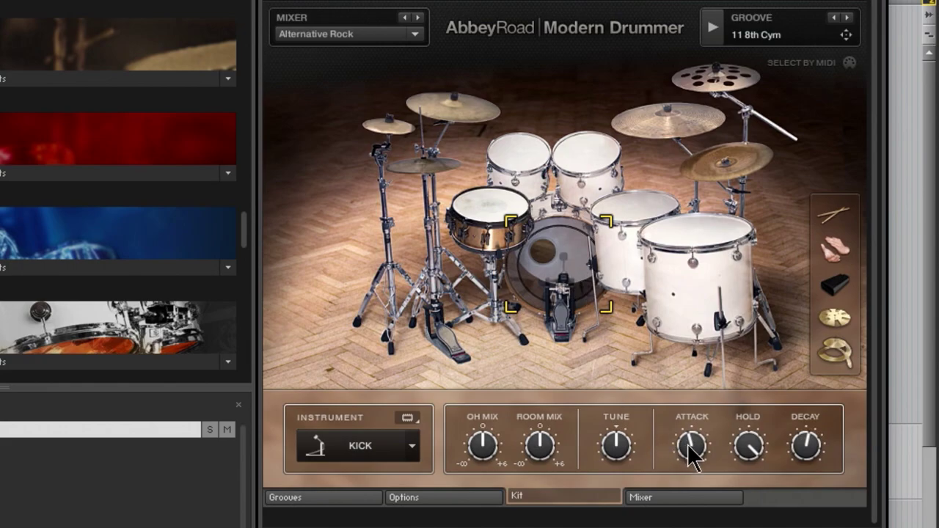
drag(692, 444, 692, 413)
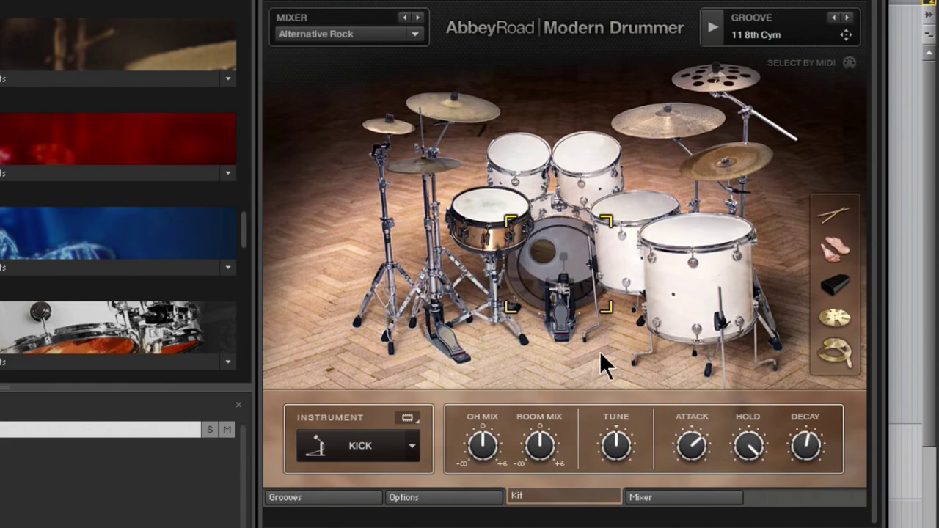
click(562, 266)
click(562, 261)
click(562, 273)
drag(693, 445, 691, 488)
Select the snare and turn its hold well up.
click(487, 207)
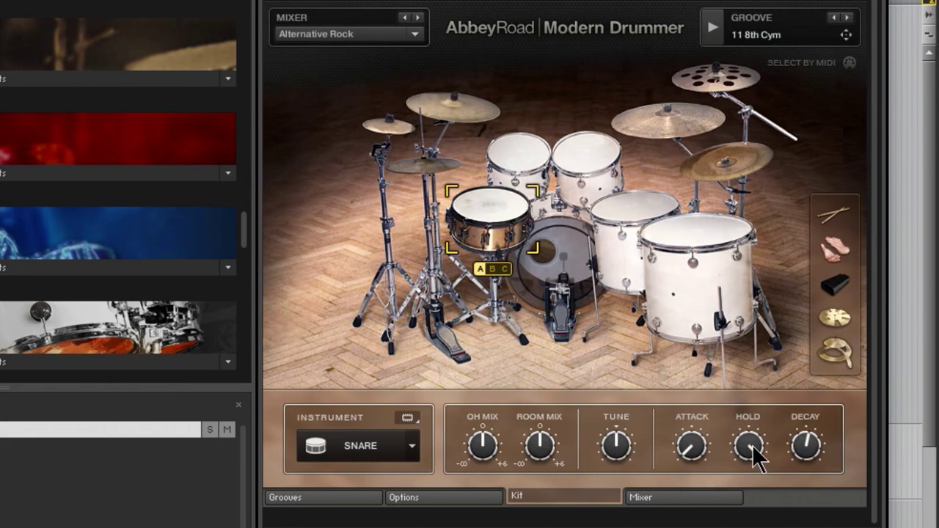
drag(748, 460, 756, 506)
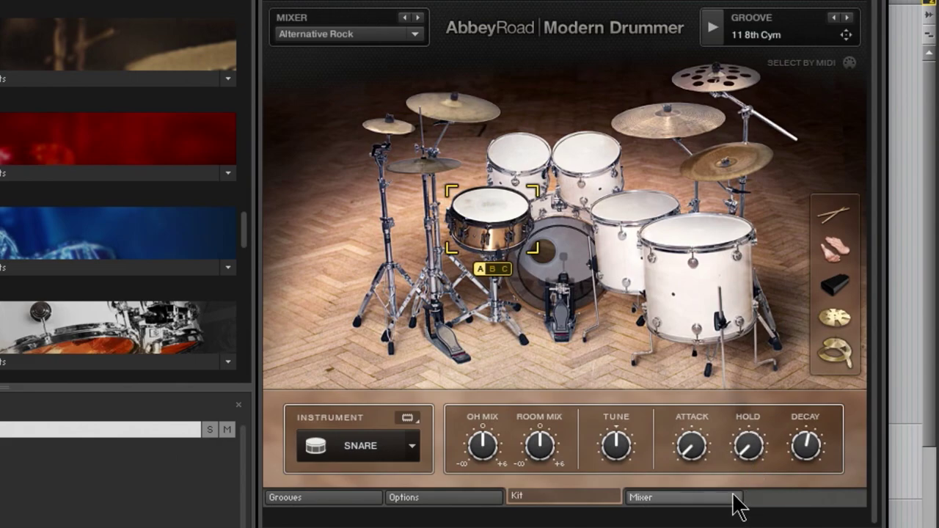
drag(742, 453, 733, 193)
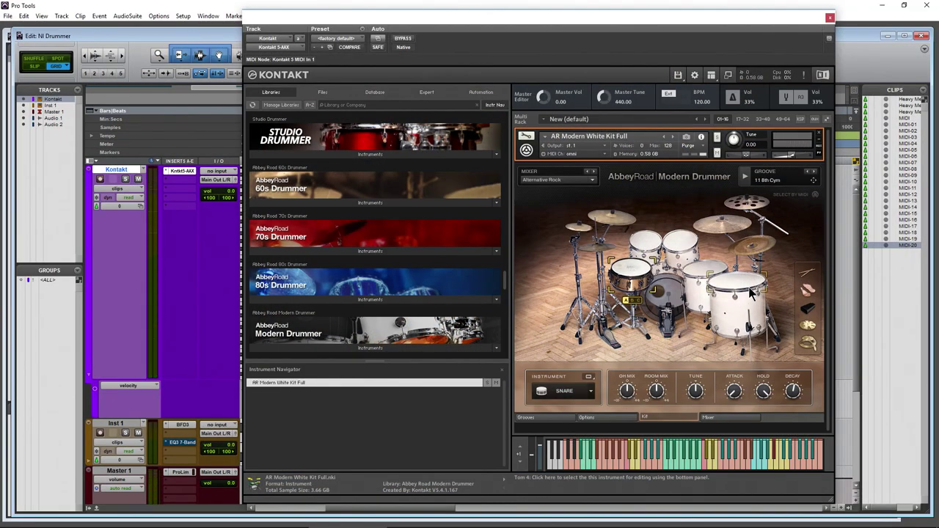
Compare Tom 2 and Tom 3, then reselect Tom 2 and play it several times.
click(681, 245)
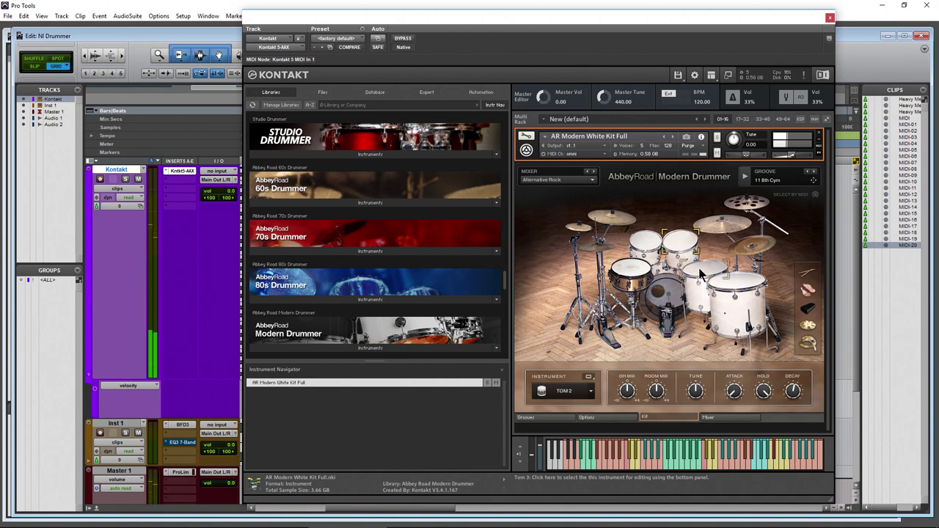
click(717, 288)
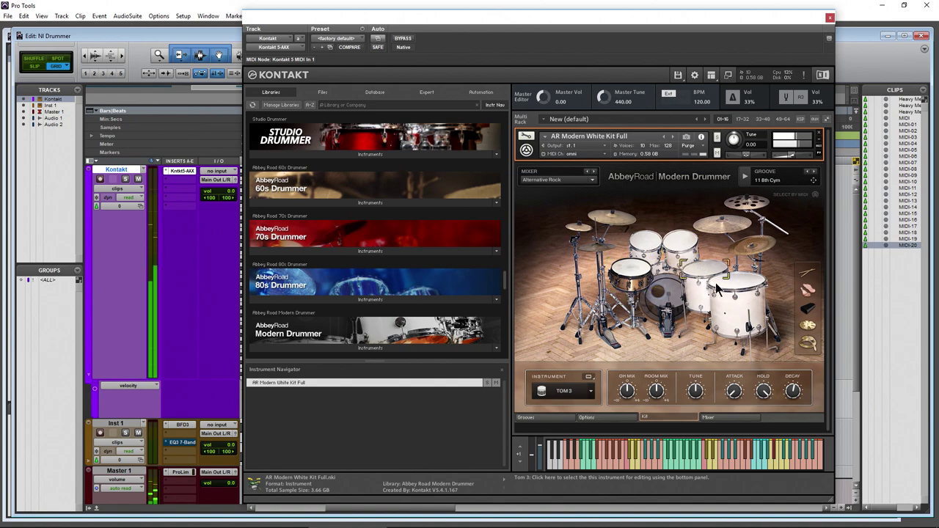
click(681, 248)
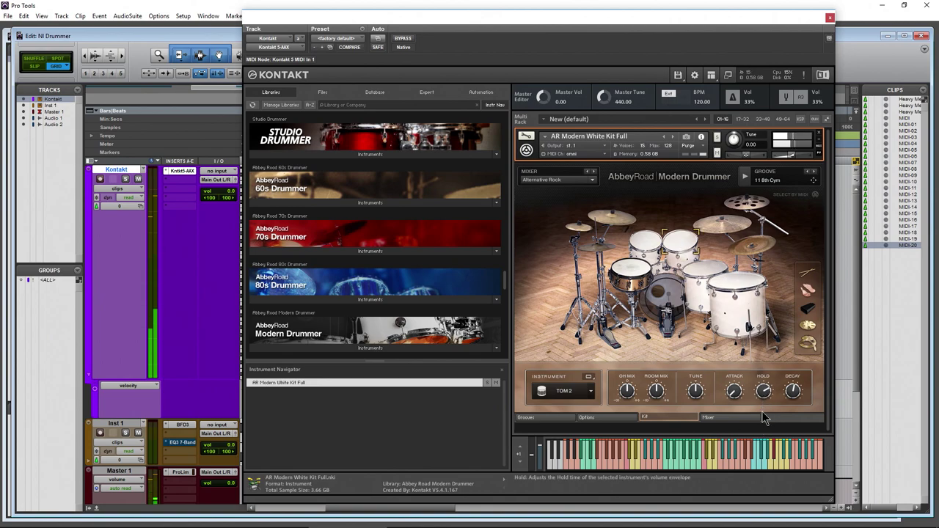
click(676, 243)
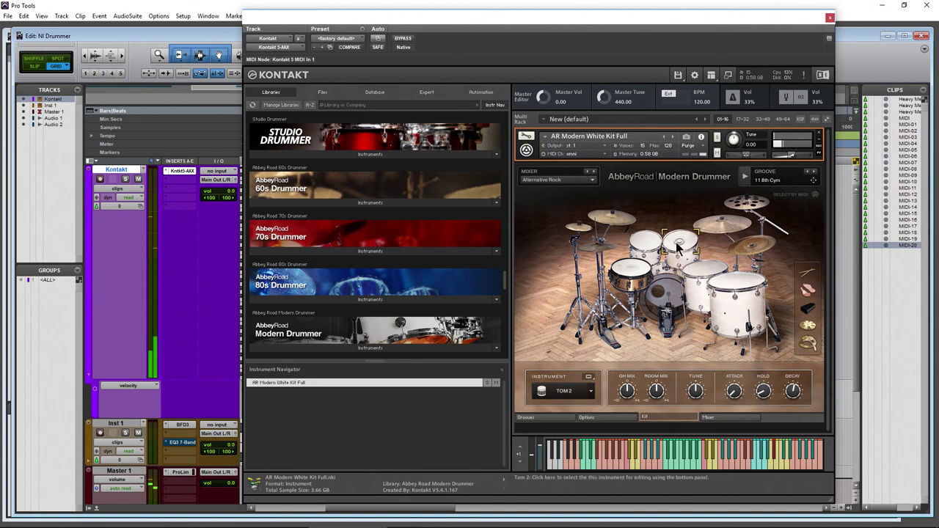
click(676, 243)
click(676, 242)
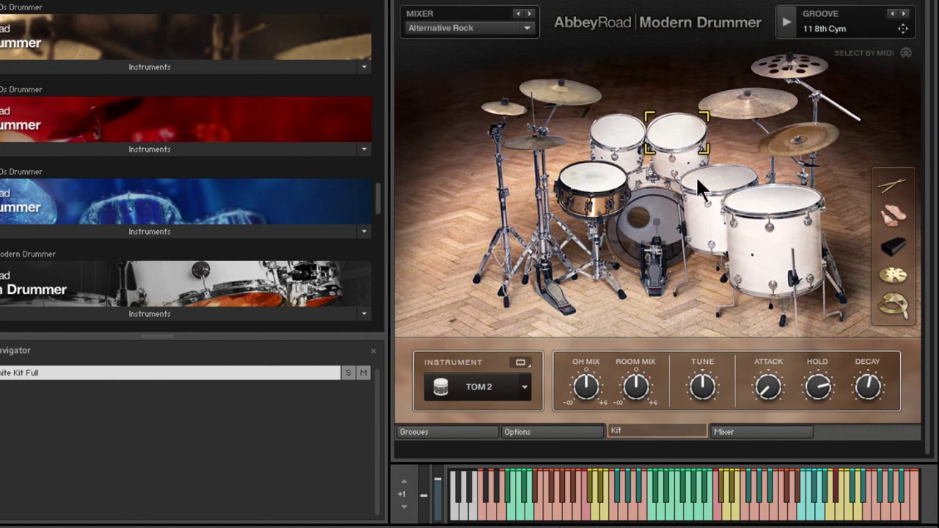
Shorten Tom 2's hold, then select the snare and set a long decay with mid-range hold.
drag(824, 407, 826, 385)
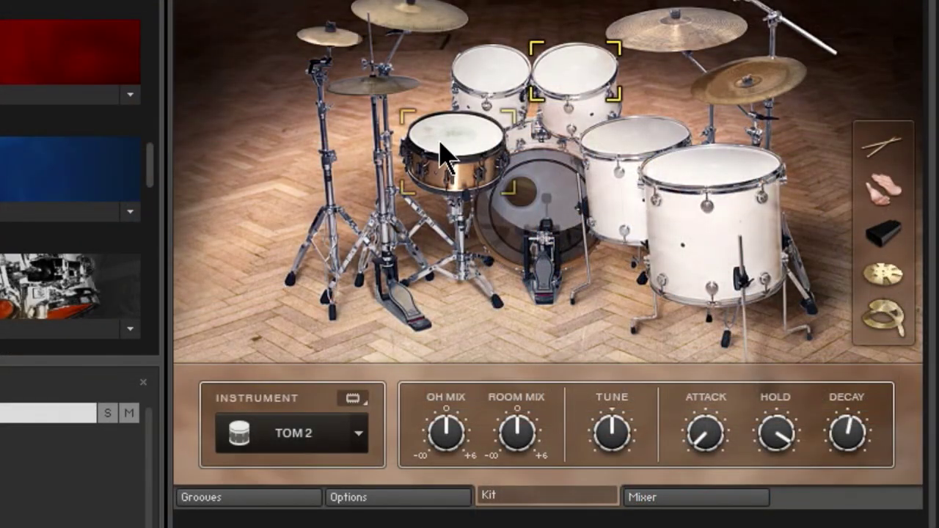
click(584, 192)
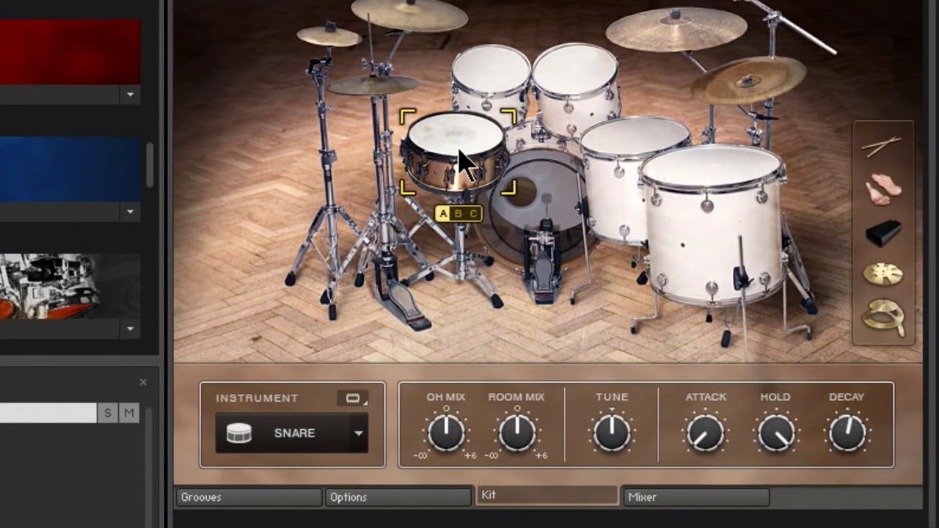
drag(859, 433, 827, 231)
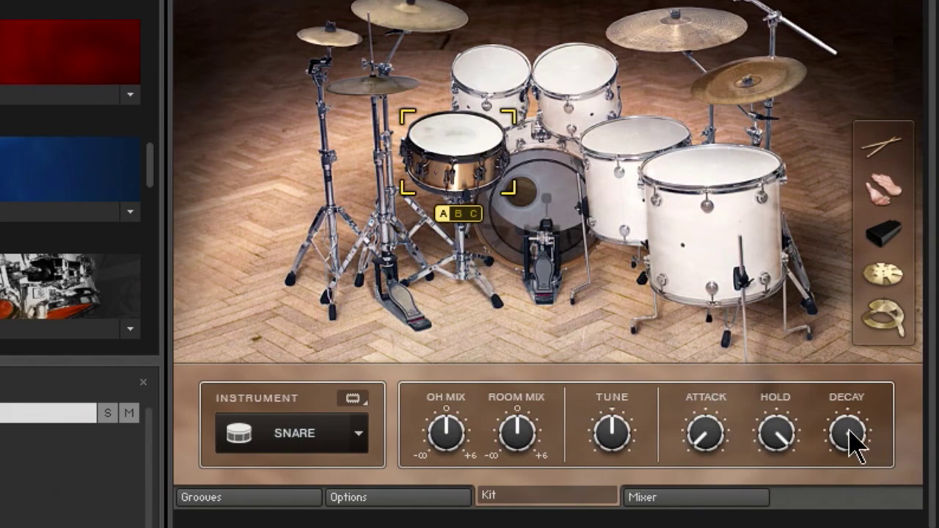
drag(848, 440, 849, 469)
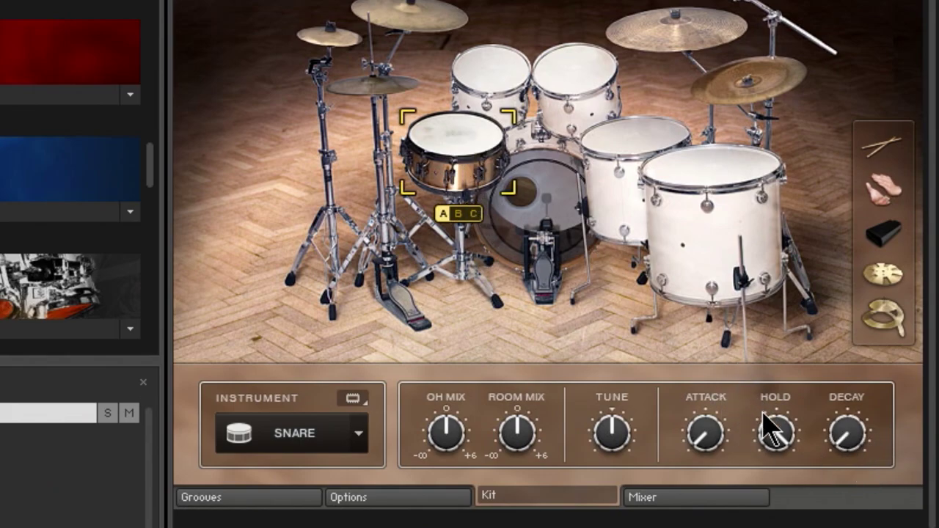
mouse_move(775, 431)
mouse_down()
mouse_move(782, 527)
mouse_move(775, 447)
mouse_up()
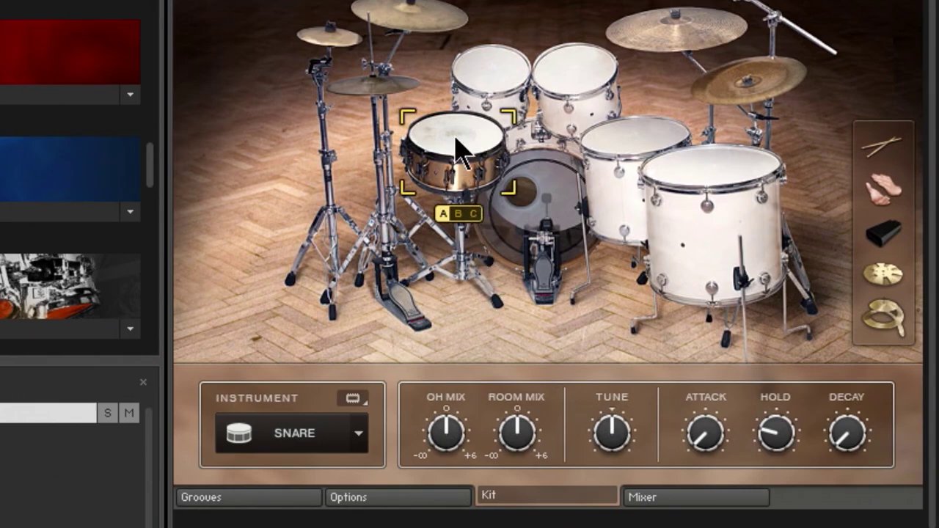
drag(844, 434, 410, 175)
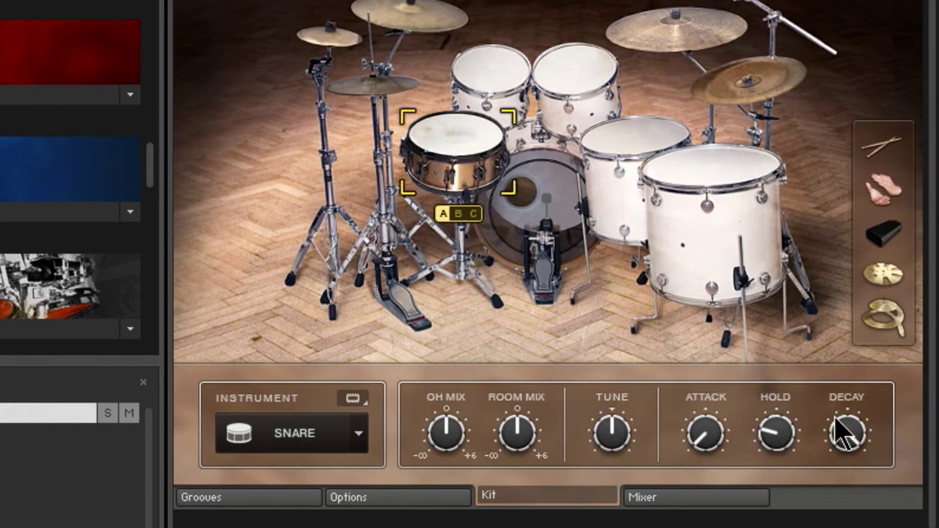
mouse_move(834, 430)
mouse_down()
mouse_move(849, 422)
mouse_move(841, 424)
mouse_up()
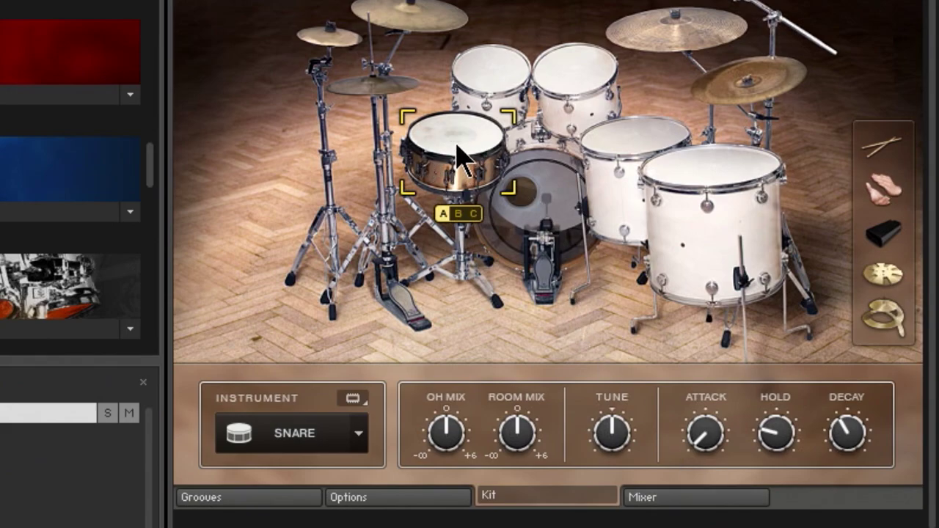
drag(851, 434, 862, 154)
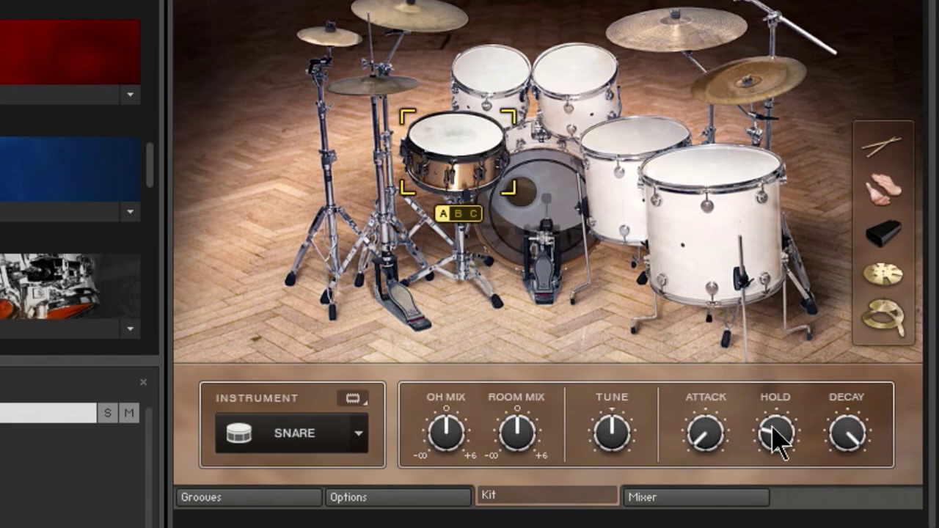
drag(771, 426, 773, 398)
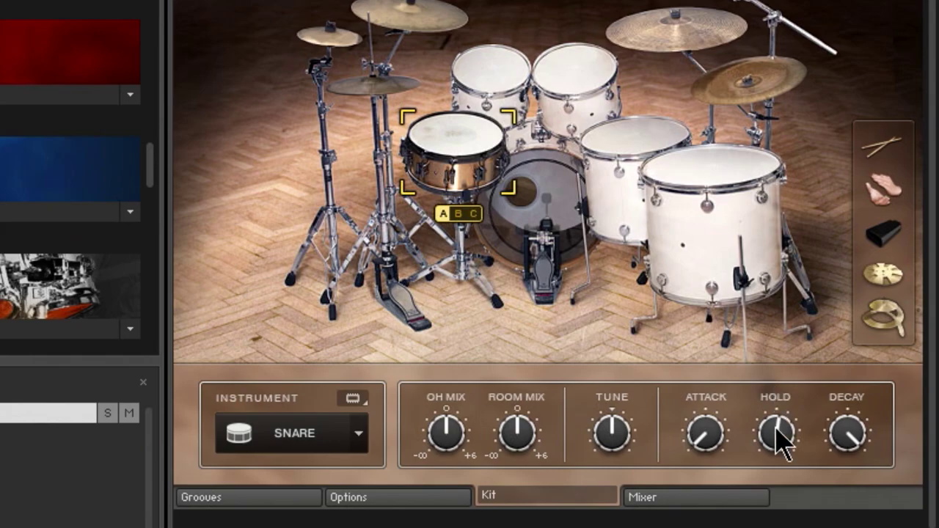
Select the kick and experiment with its envelope, ending with decay near maximum and longer hold.
click(558, 233)
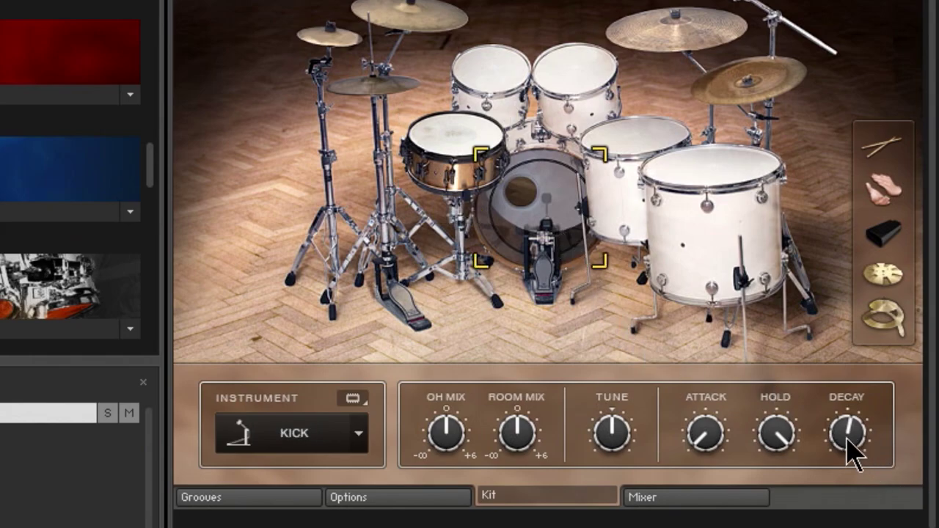
drag(847, 433, 854, 430)
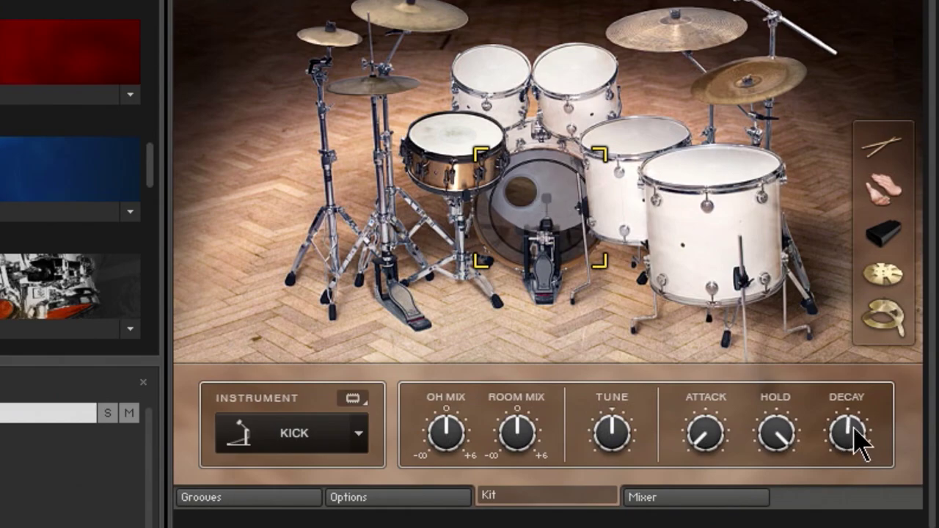
drag(855, 430, 843, 487)
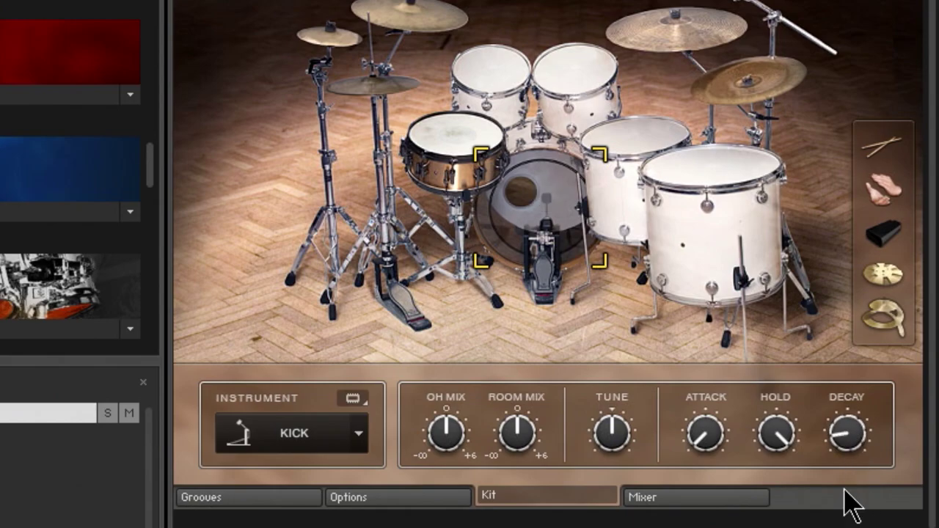
drag(786, 436, 779, 475)
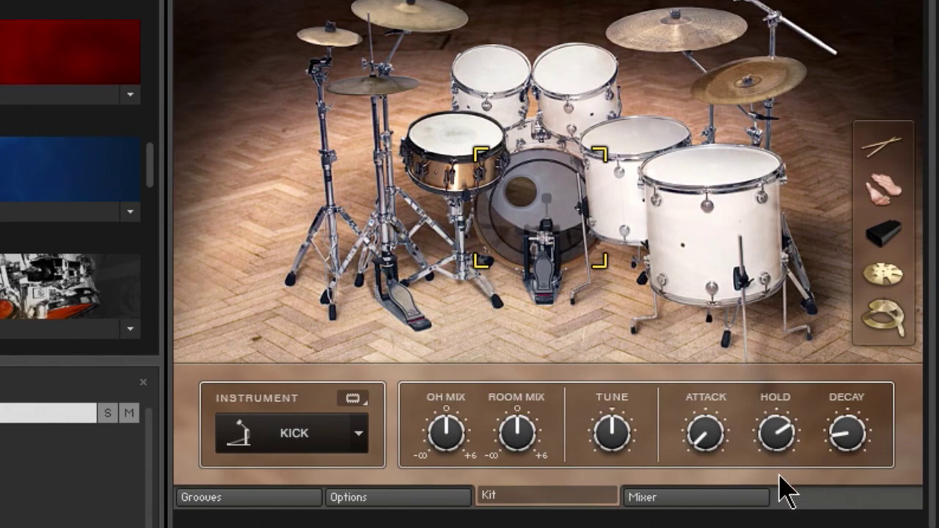
drag(857, 434, 840, 484)
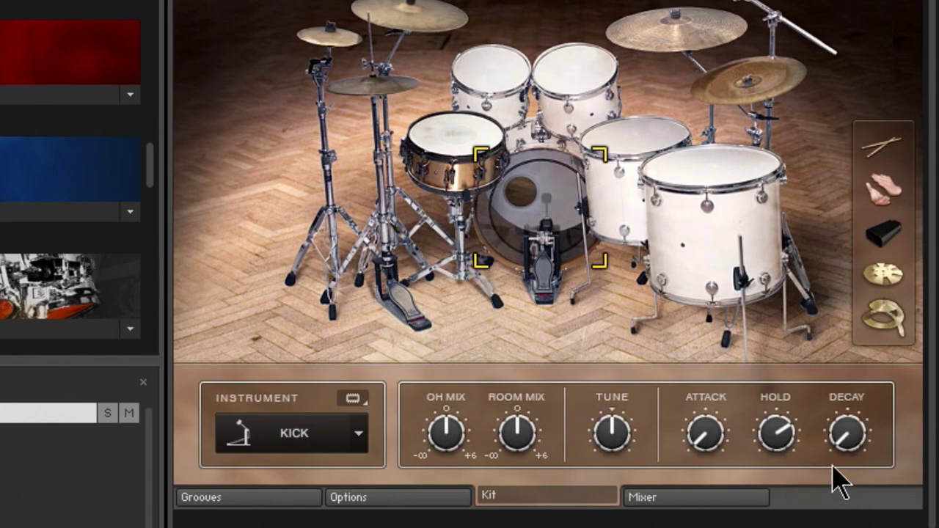
drag(771, 434, 785, 499)
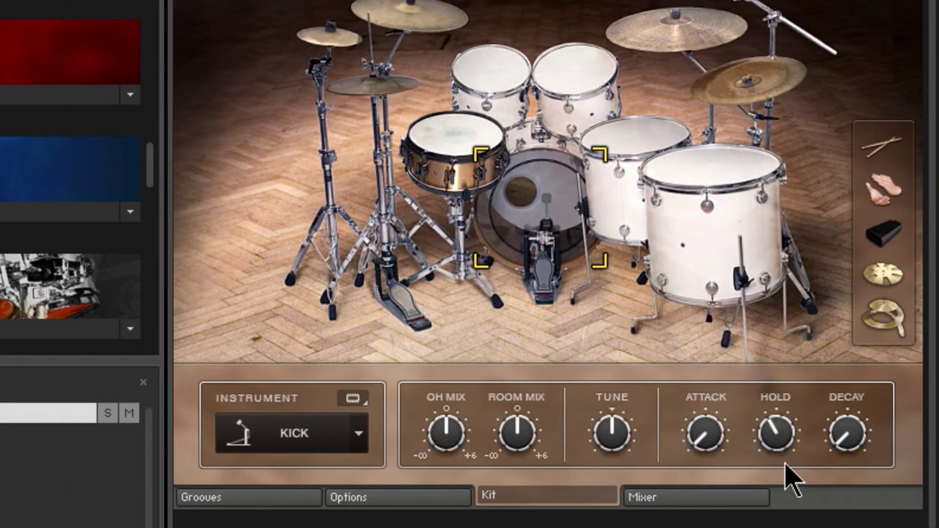
drag(786, 440, 789, 433)
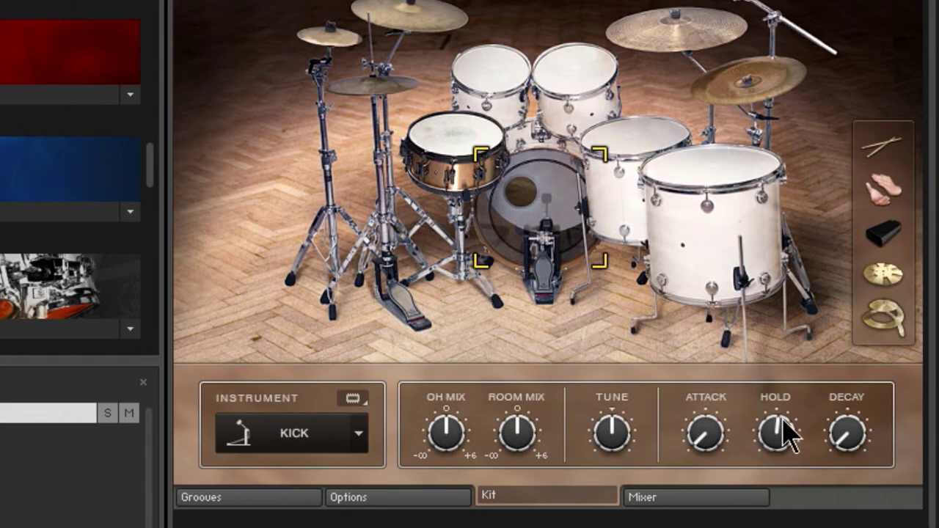
drag(847, 433, 831, 94)
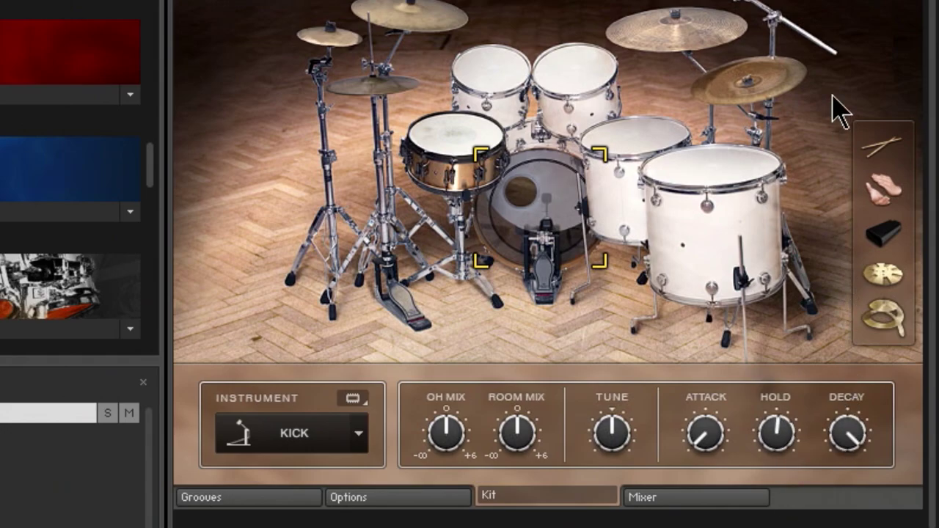
drag(780, 441, 743, 415)
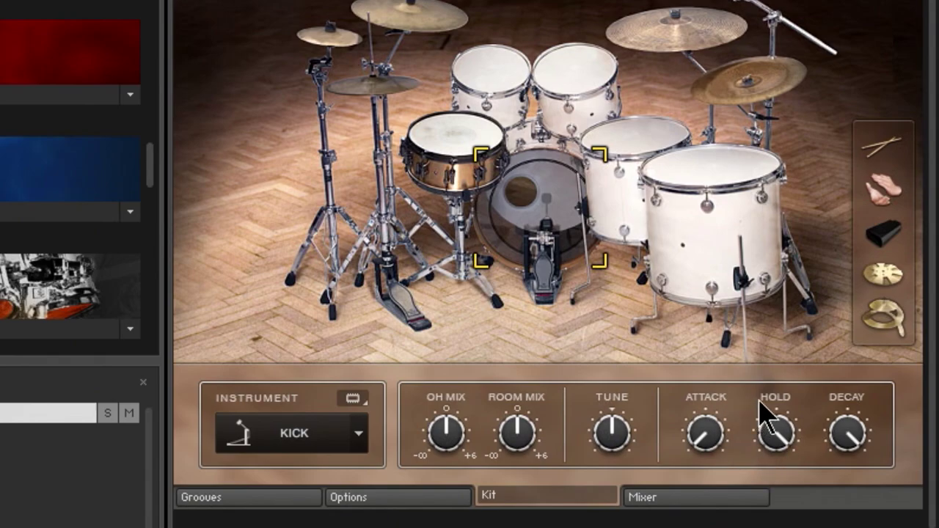
Show the settings of the spiral, chopper, cowbell, claps and finally the sticks.
click(887, 318)
click(890, 279)
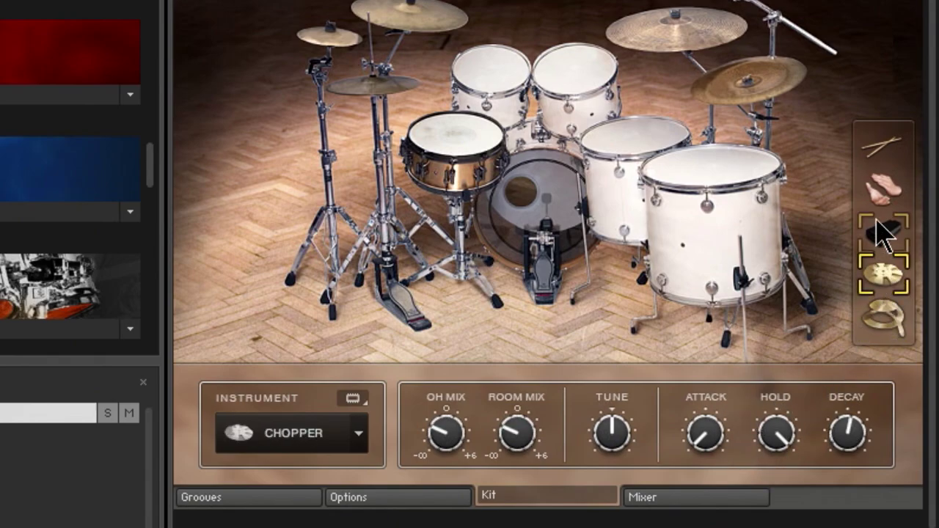
click(879, 232)
click(884, 192)
click(886, 150)
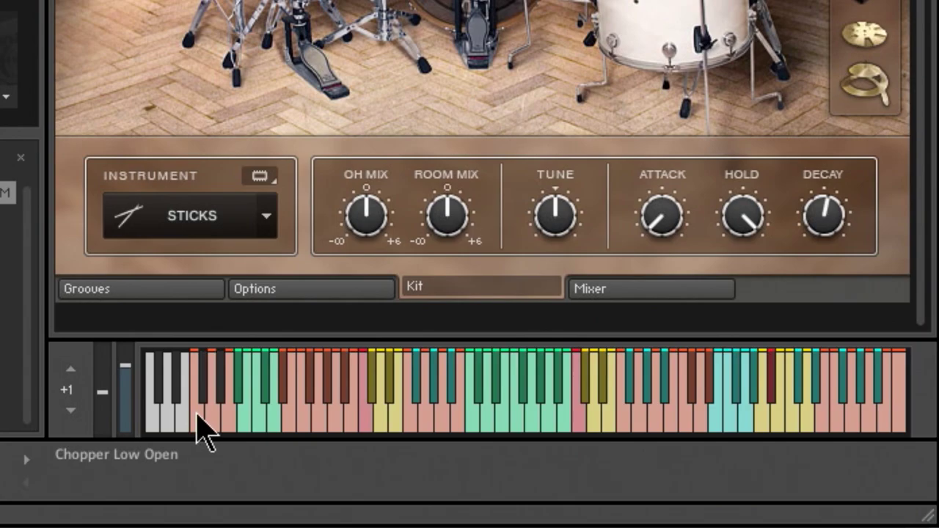
click(196, 424)
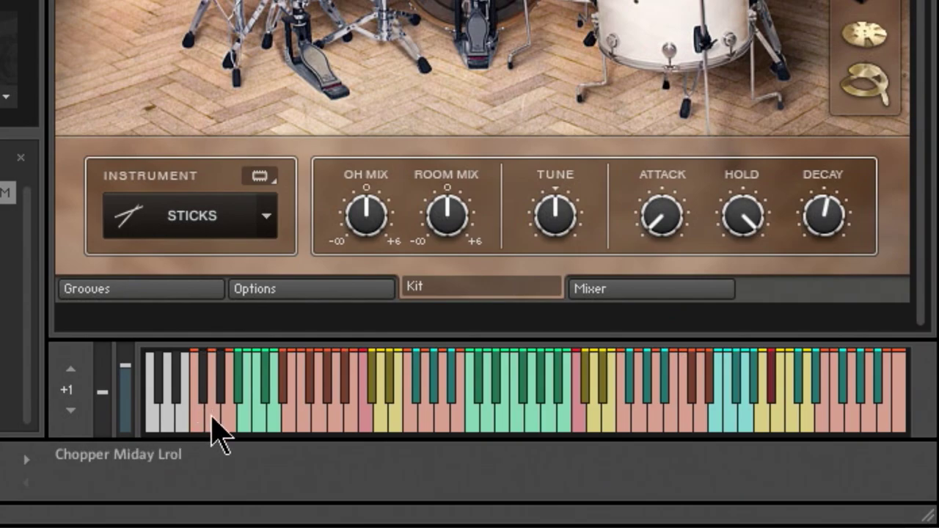
click(226, 418)
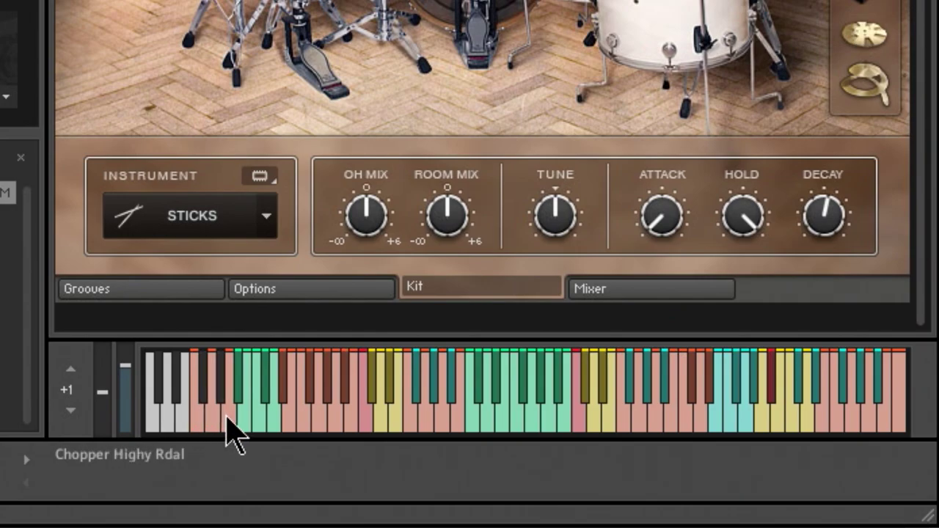
click(245, 424)
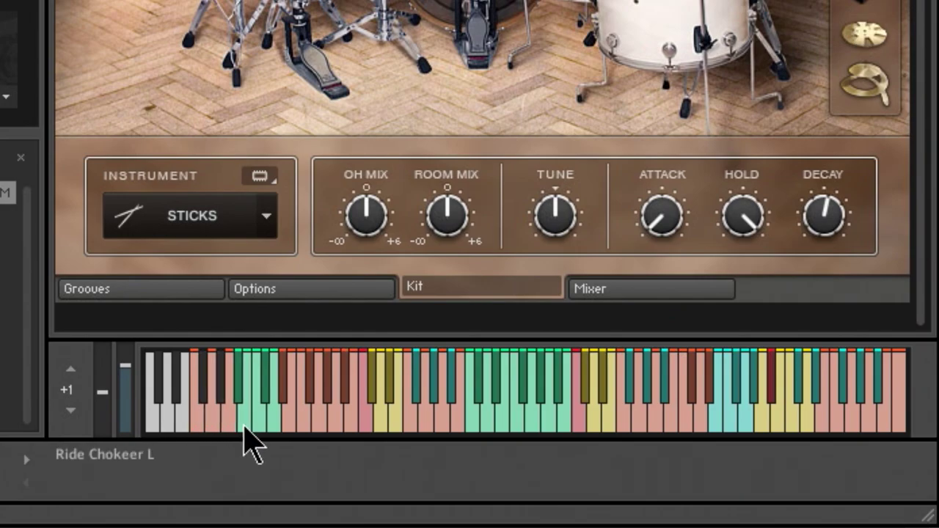
click(249, 420)
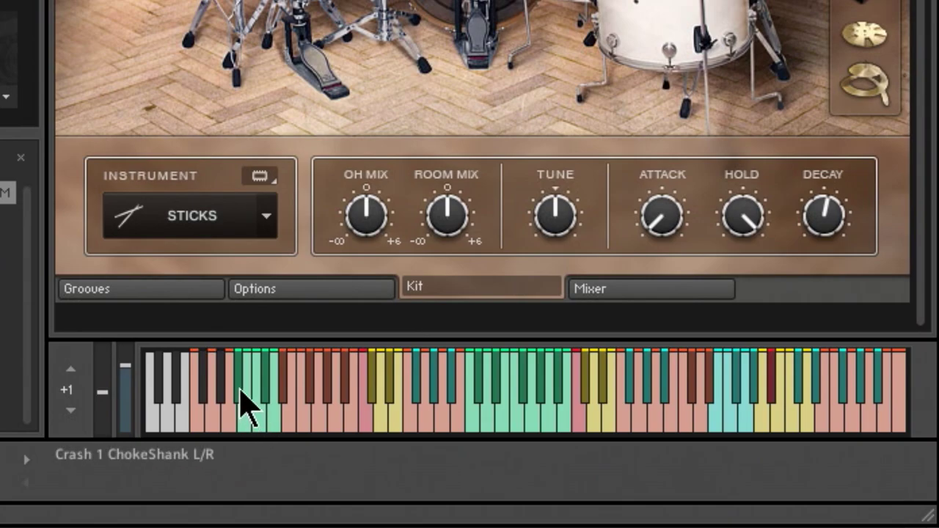
click(240, 391)
click(241, 389)
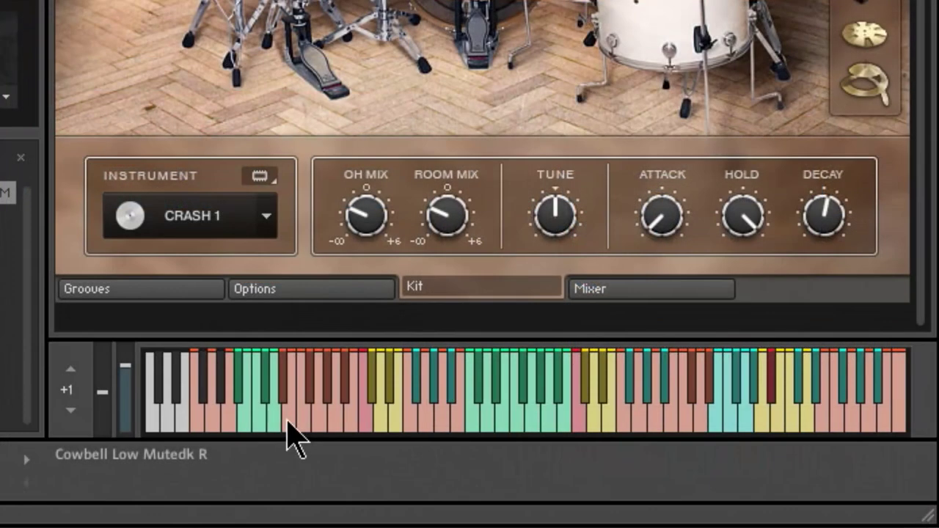
click(563, 472)
click(308, 429)
click(311, 427)
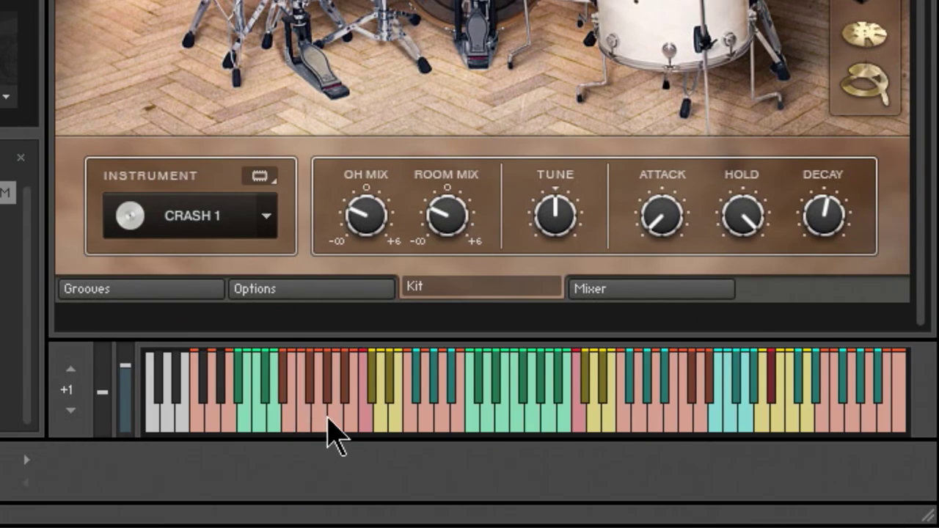
click(336, 429)
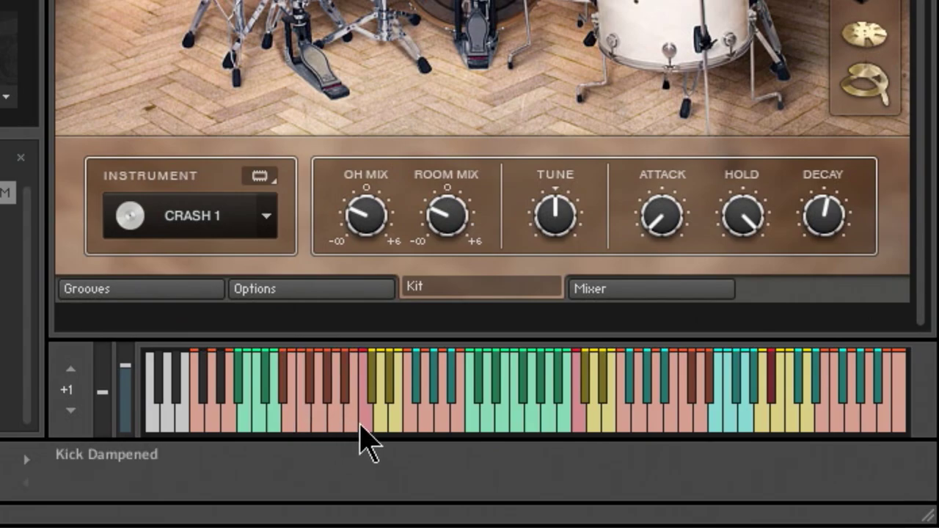
click(359, 426)
click(360, 425)
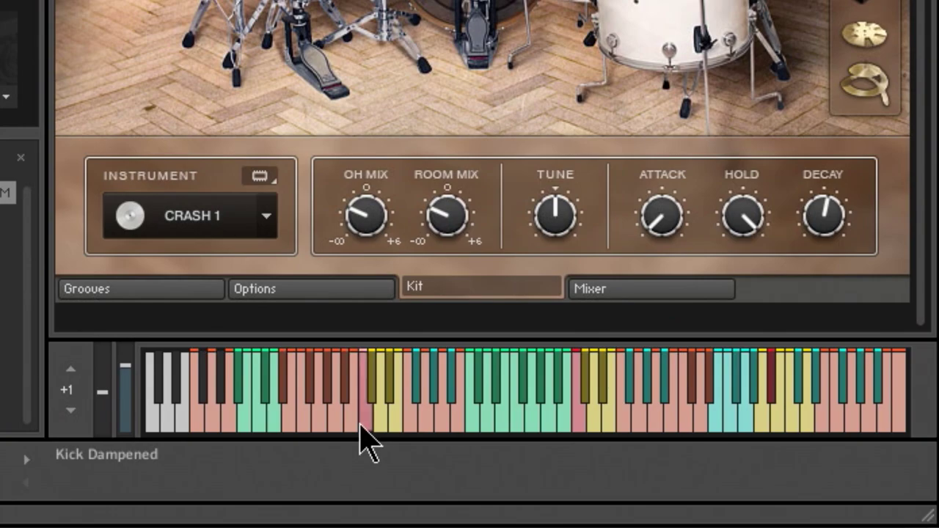
click(373, 396)
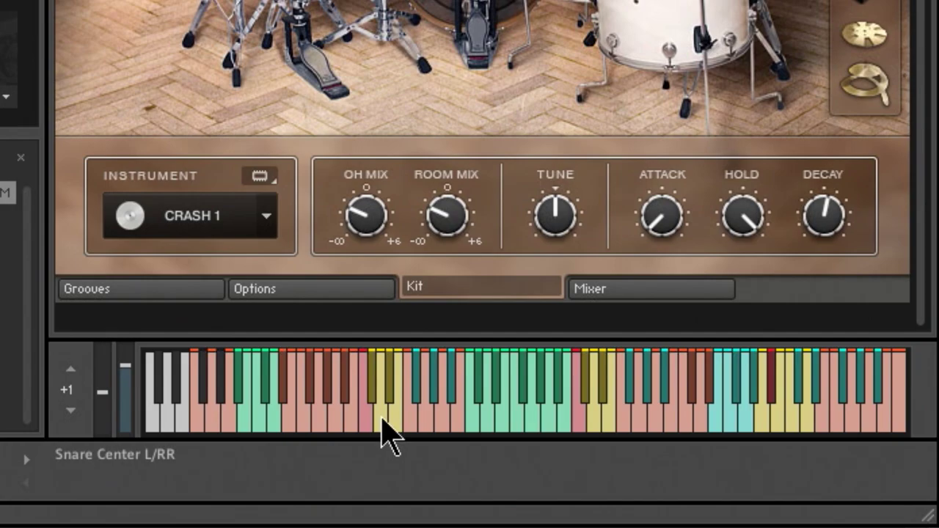
click(381, 421)
click(381, 422)
click(391, 422)
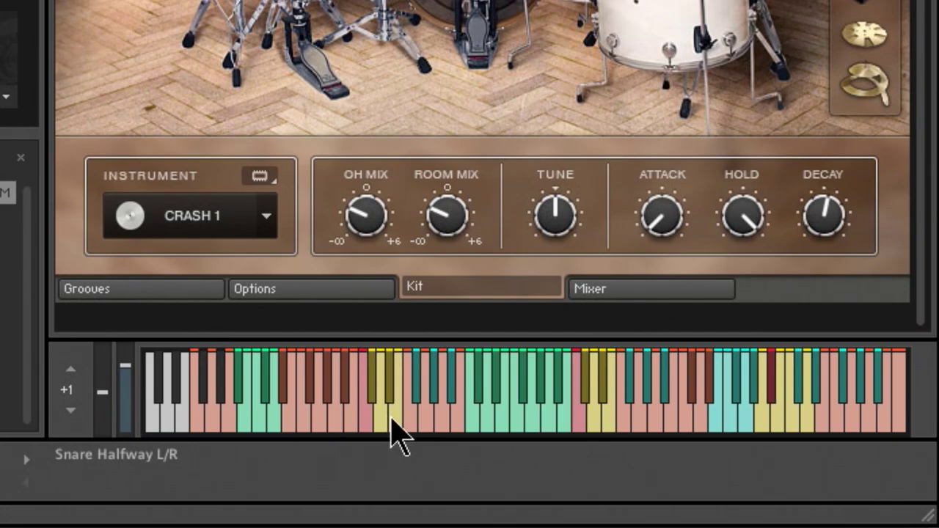
click(436, 394)
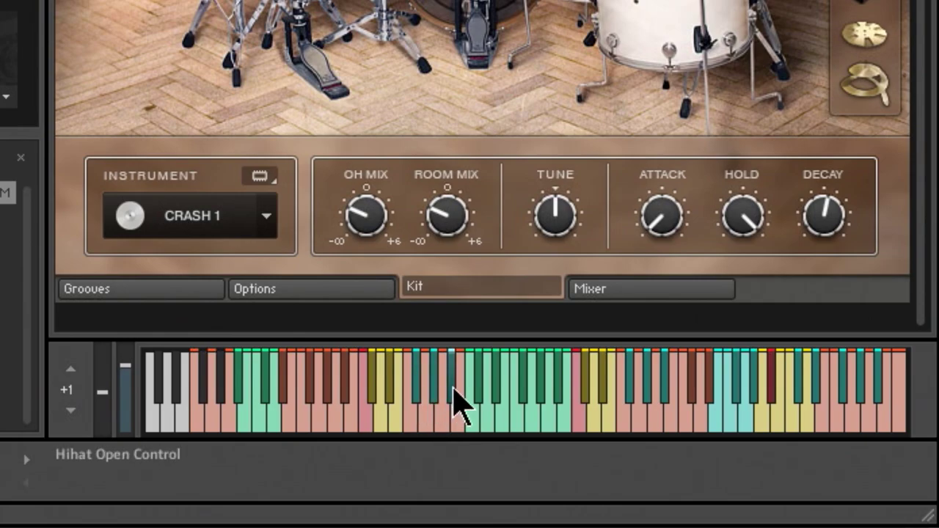
click(486, 427)
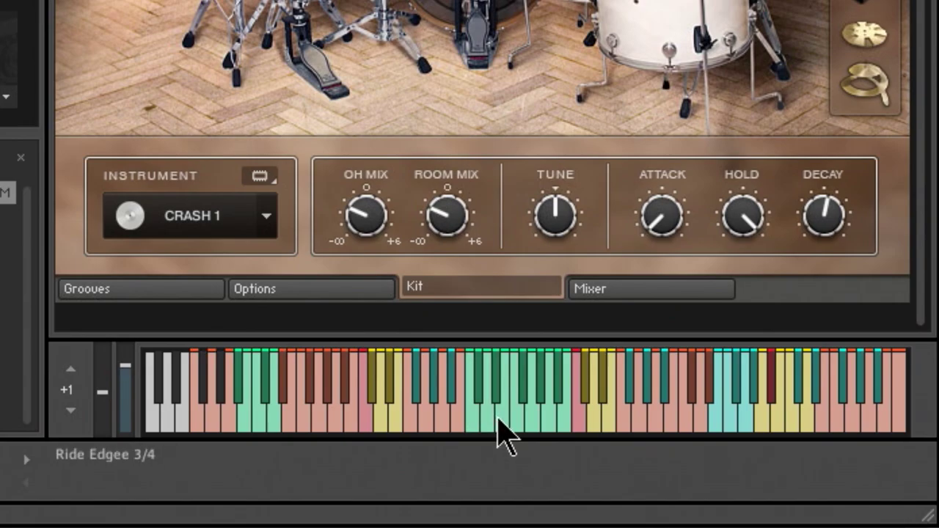
click(502, 428)
click(519, 427)
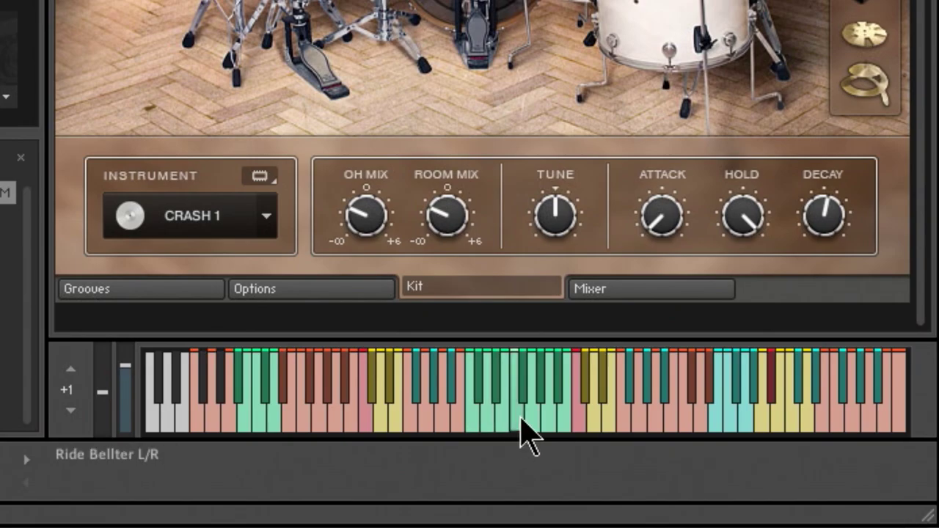
click(523, 398)
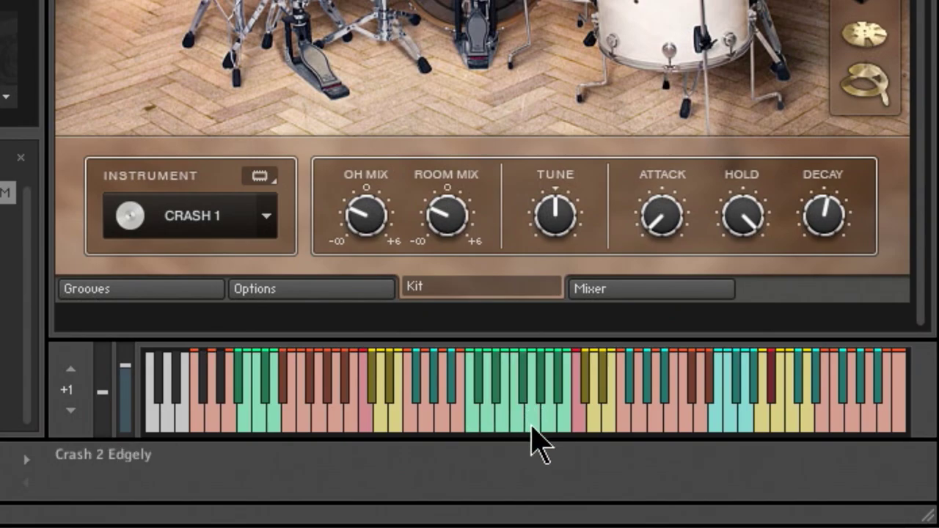
click(533, 428)
click(570, 431)
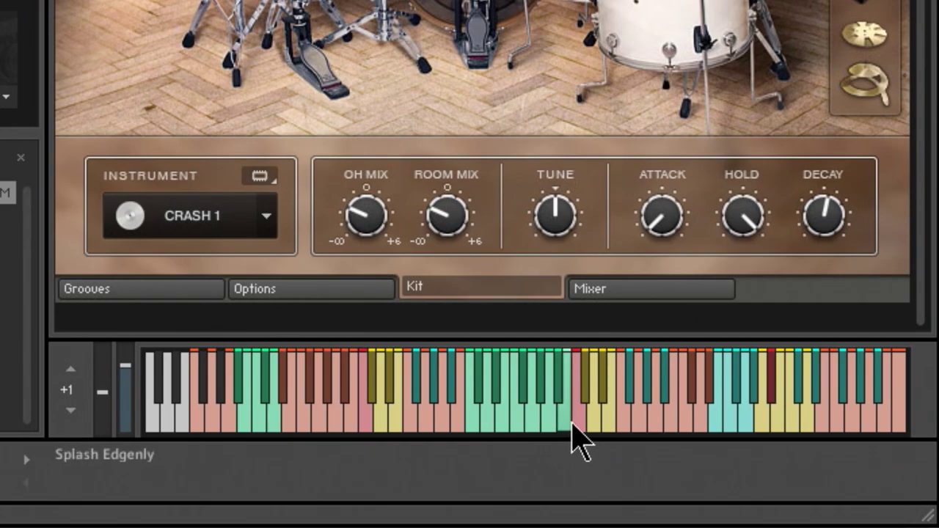
click(595, 429)
click(592, 419)
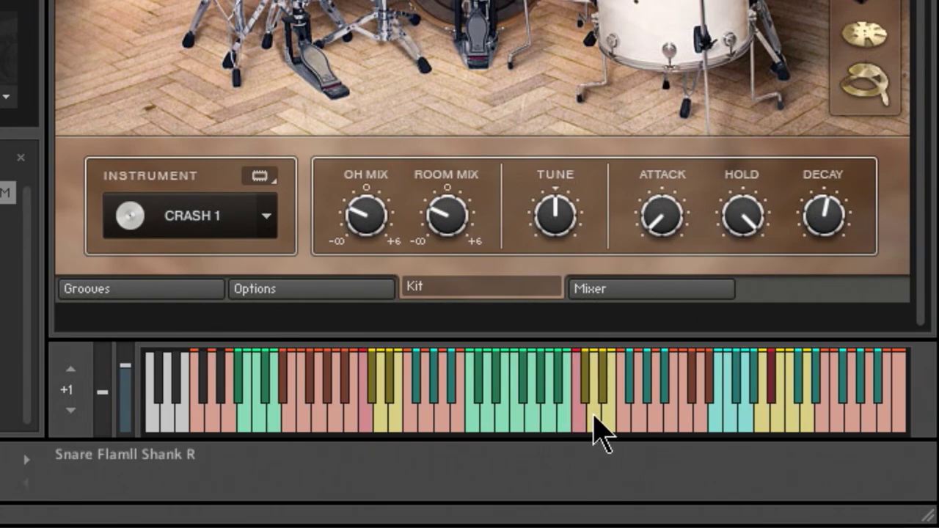
click(607, 419)
click(578, 423)
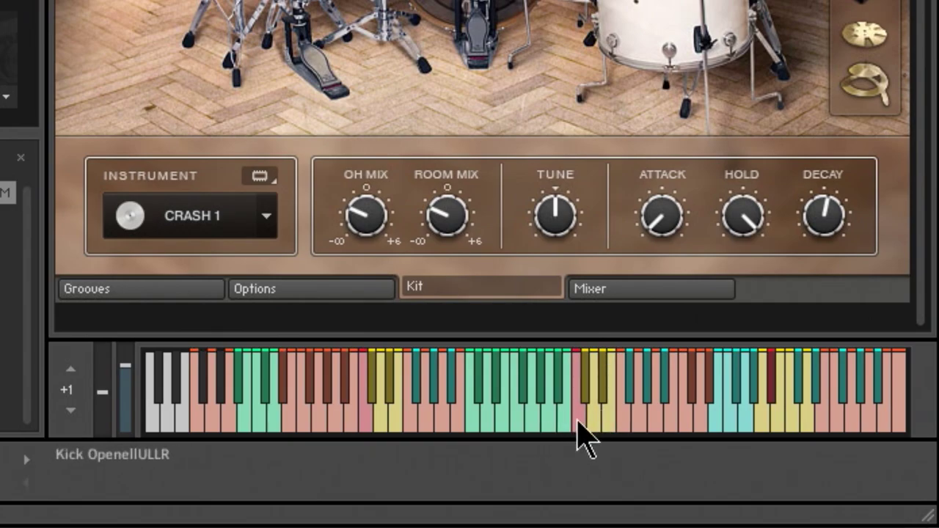
click(578, 425)
click(370, 431)
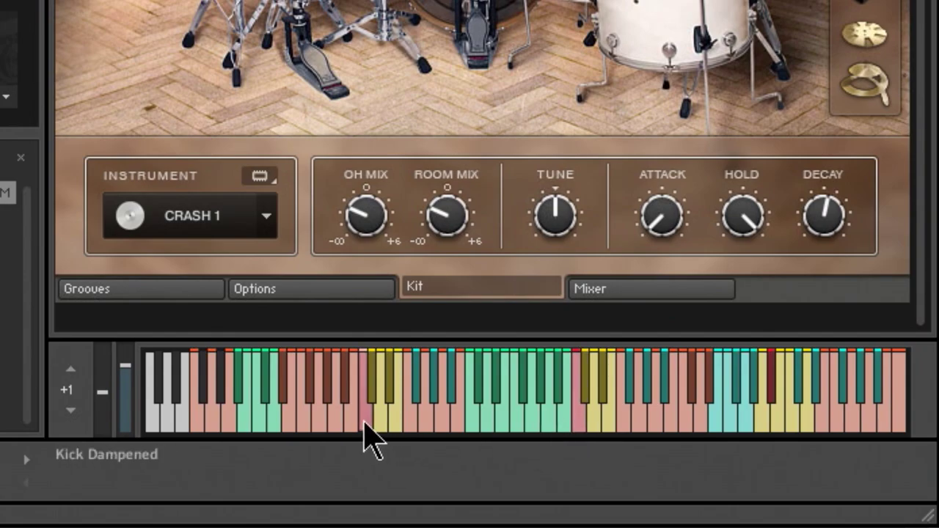
click(601, 430)
click(608, 430)
click(620, 427)
click(632, 430)
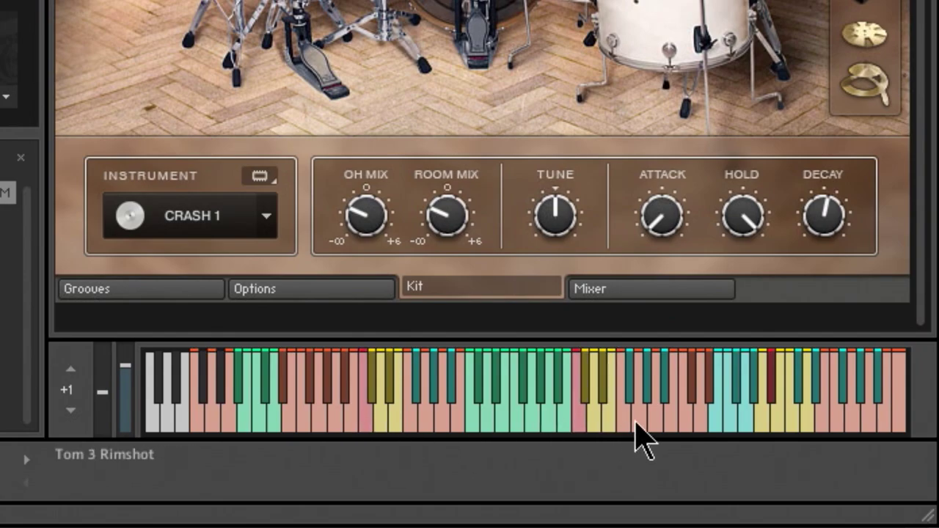
click(652, 430)
click(669, 427)
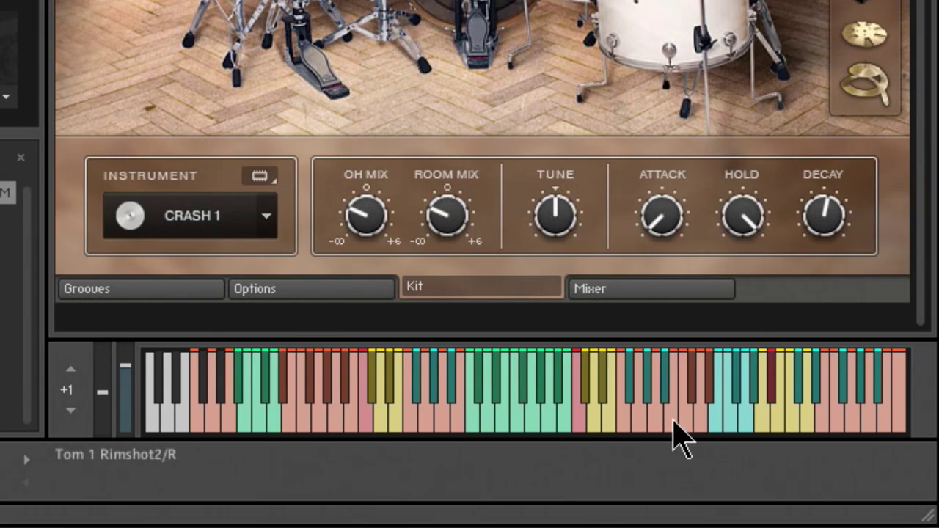
click(672, 429)
click(688, 424)
click(700, 423)
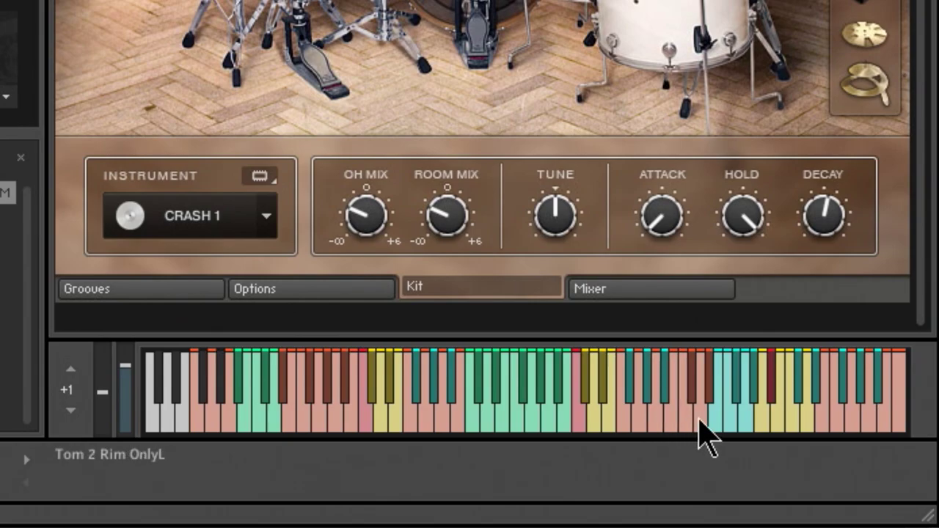
click(716, 426)
click(727, 425)
click(746, 430)
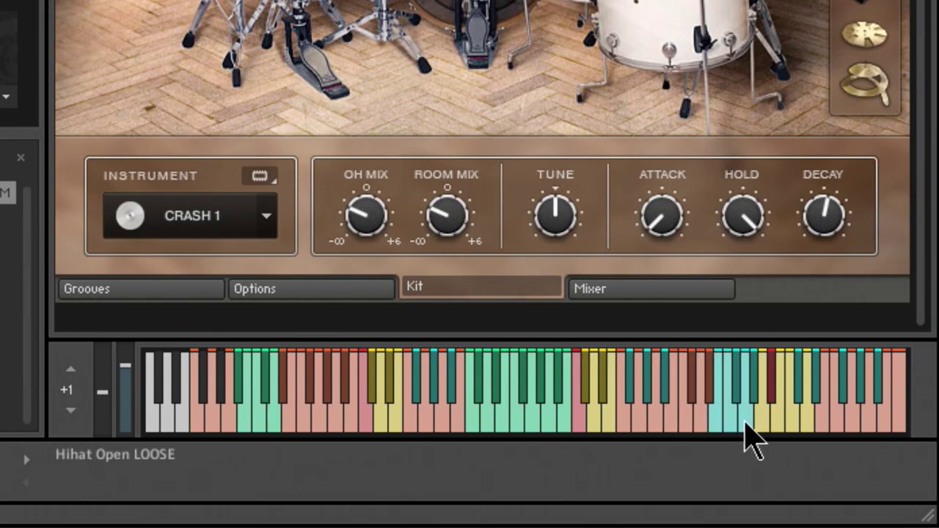
click(760, 424)
click(776, 423)
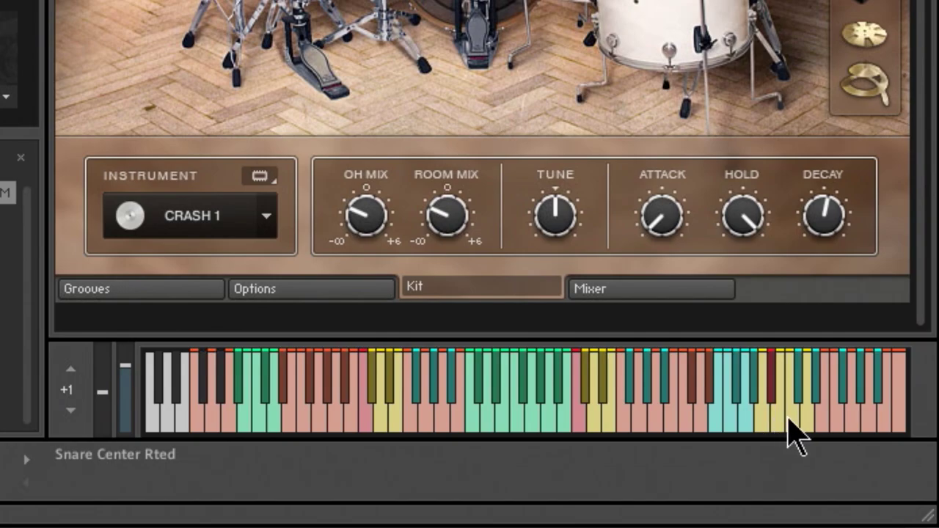
click(792, 424)
click(795, 424)
click(806, 423)
click(805, 422)
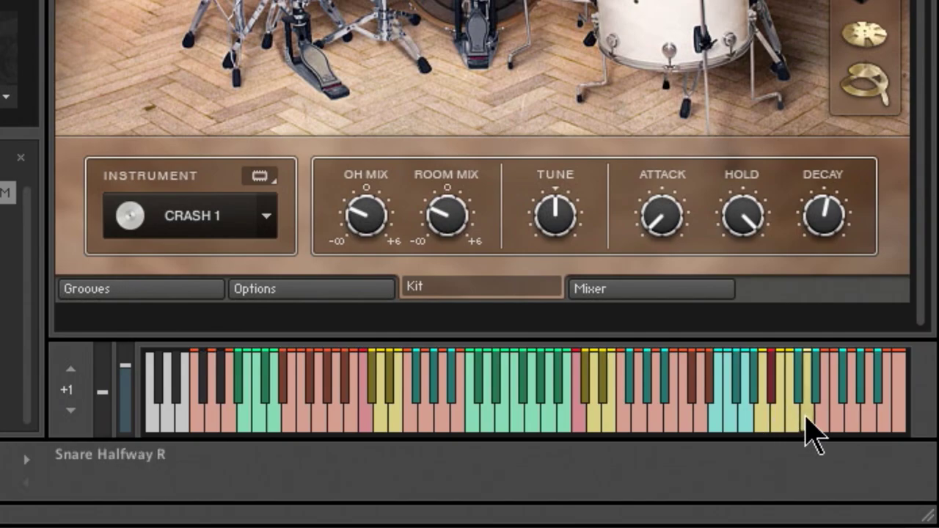
click(799, 423)
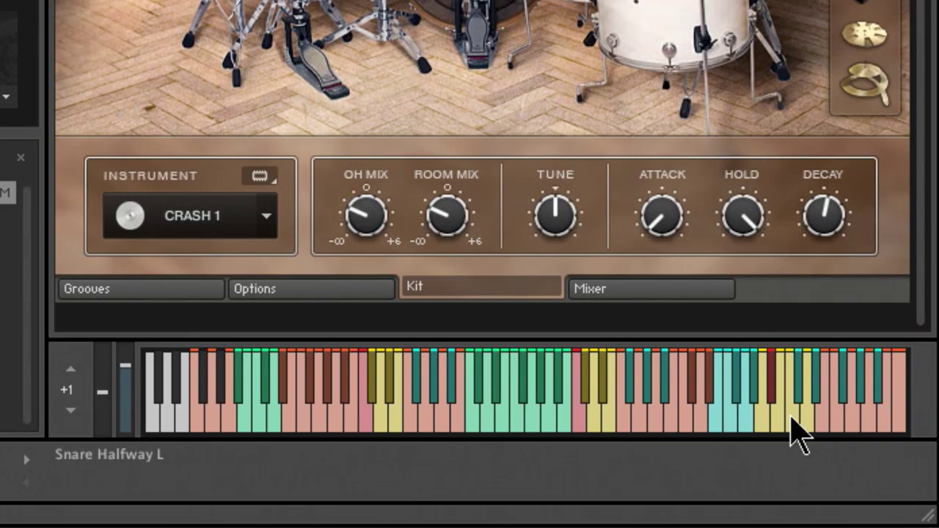
click(791, 420)
click(792, 419)
click(804, 423)
click(793, 424)
click(807, 422)
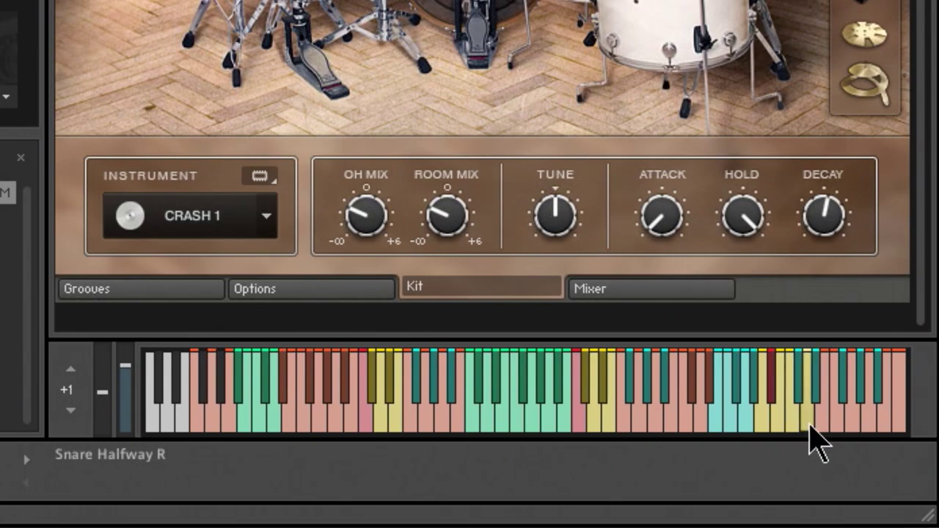
click(809, 424)
click(809, 424)
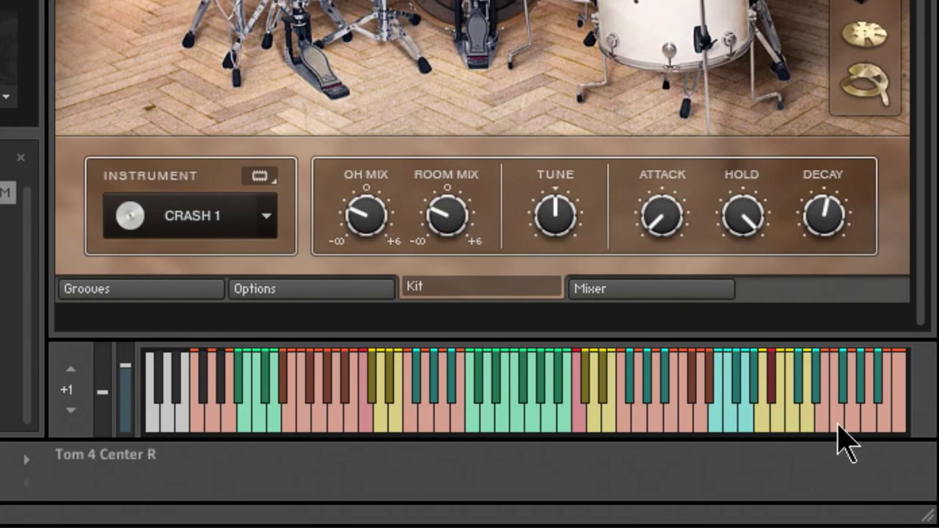
click(821, 430)
click(838, 428)
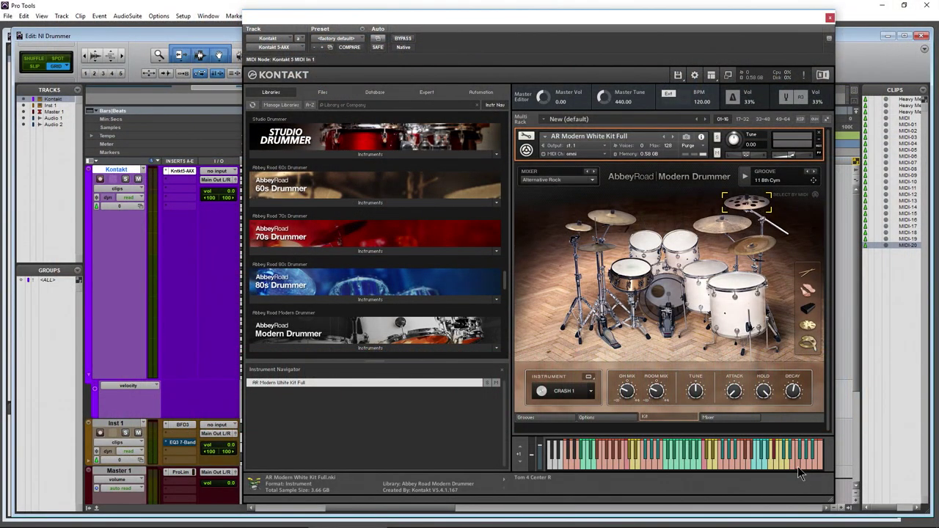
click(805, 465)
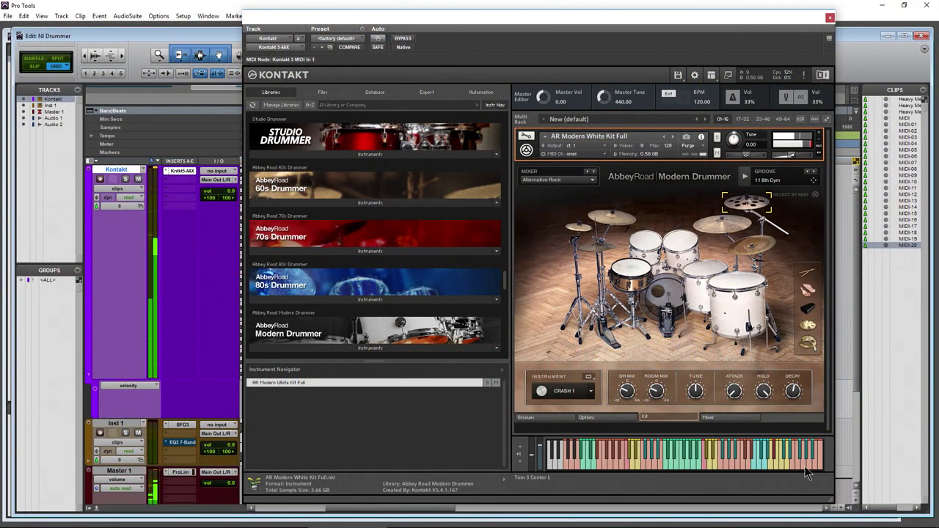
click(804, 466)
click(799, 467)
click(802, 466)
click(809, 466)
click(809, 467)
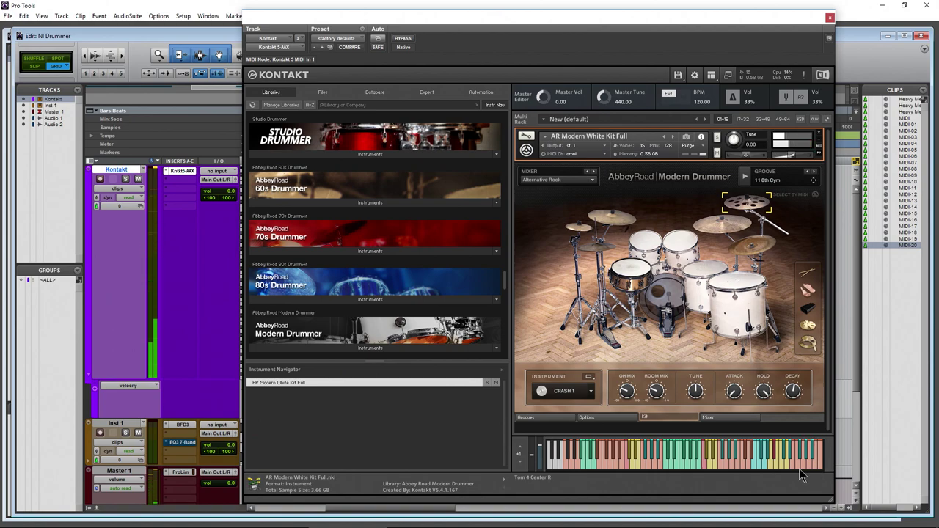
click(799, 469)
click(798, 469)
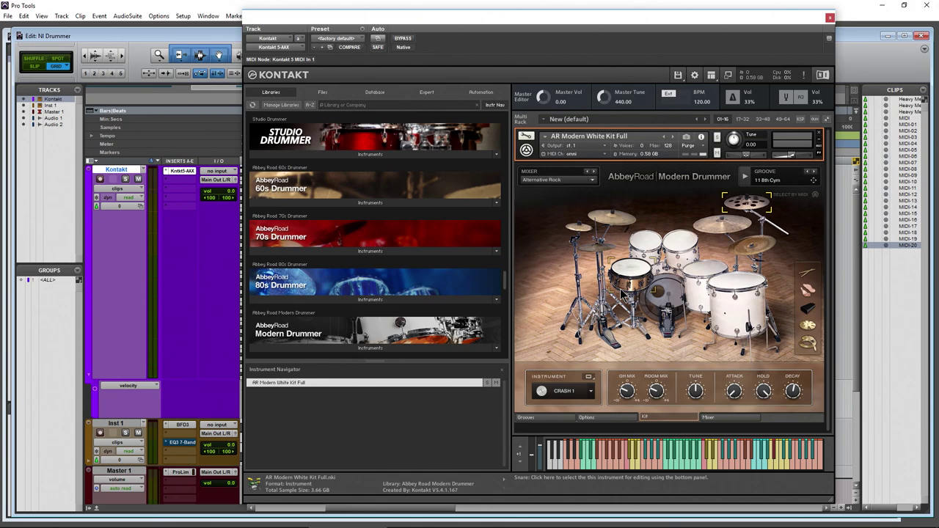
Open the groove browser and navigate to Nu Metal's 01 Fast 105BPM grooves.
click(540, 418)
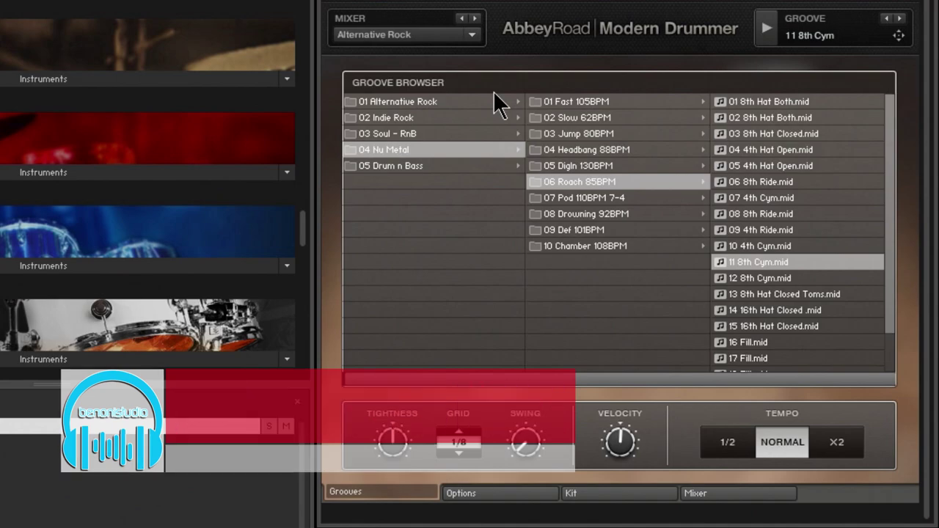
click(410, 100)
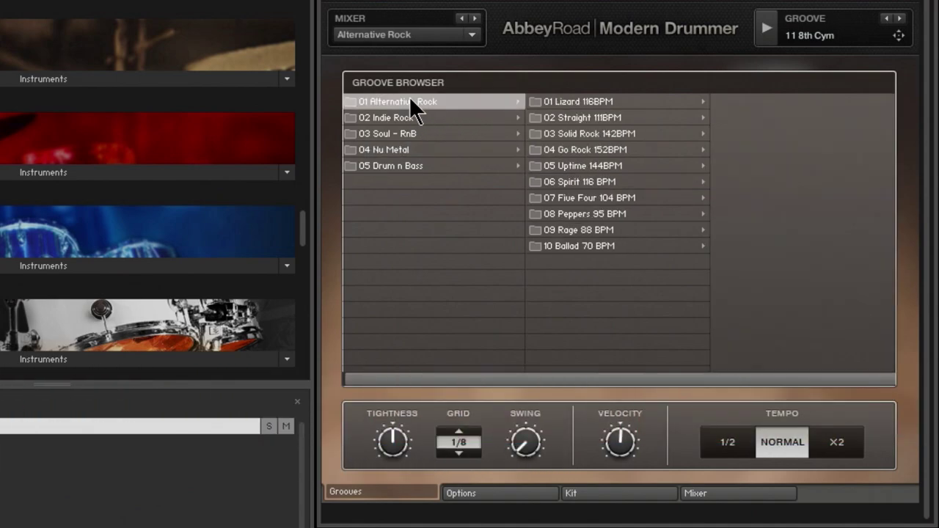
click(408, 133)
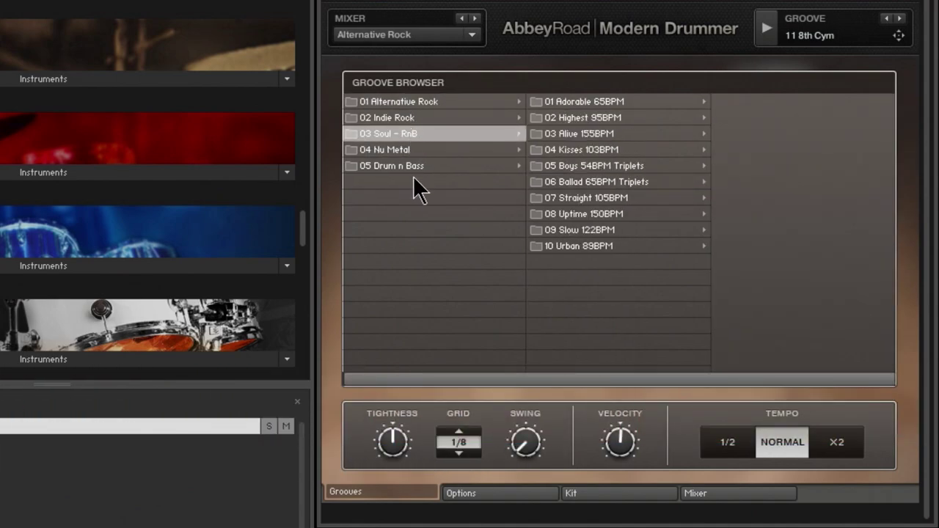
click(411, 151)
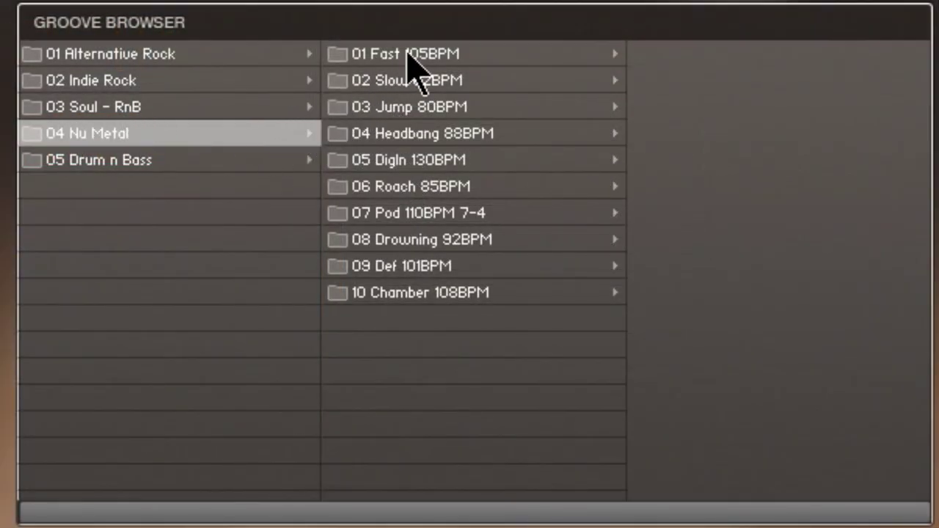
click(442, 58)
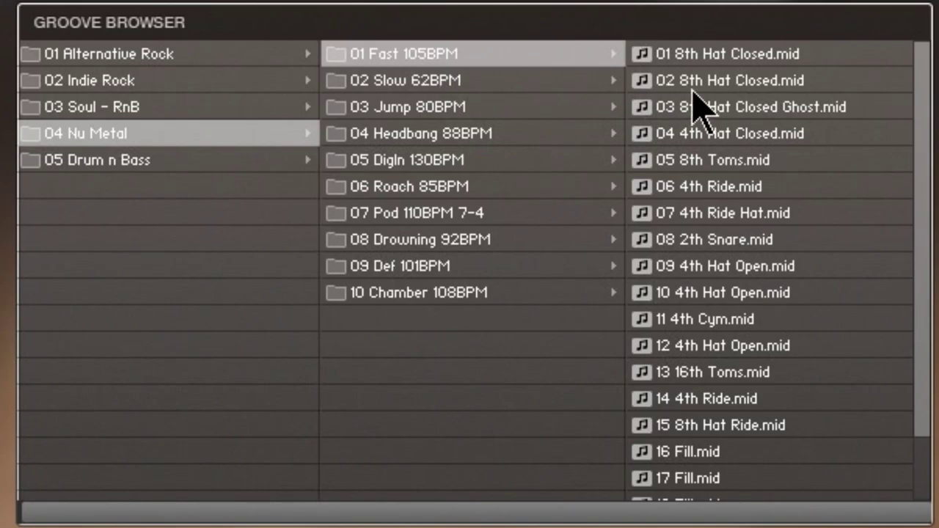
Audition grooves, load and play 17 Fill, then load 18 Fill and stop the preview.
click(693, 63)
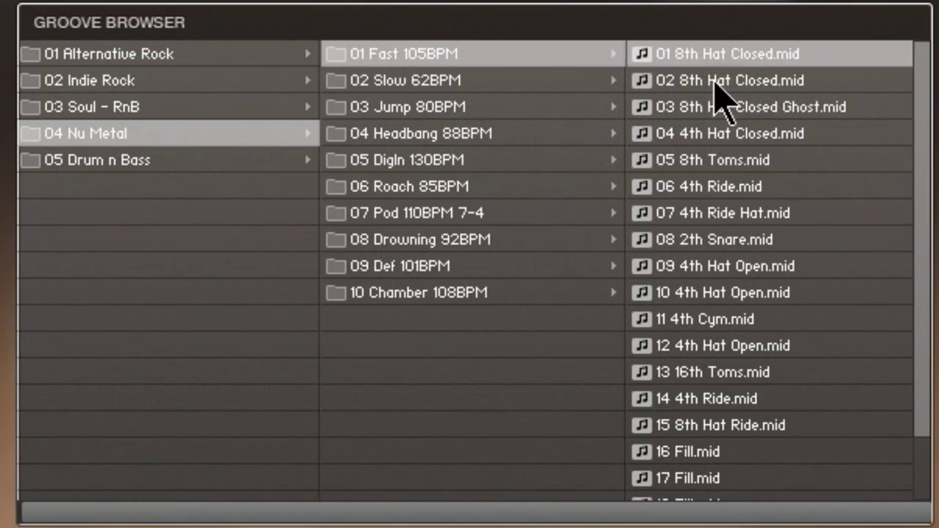
click(715, 82)
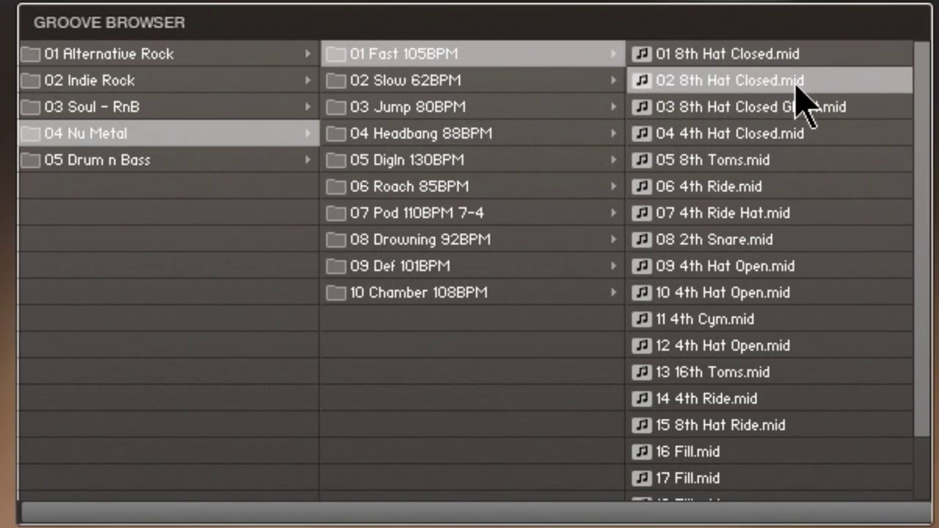
click(702, 163)
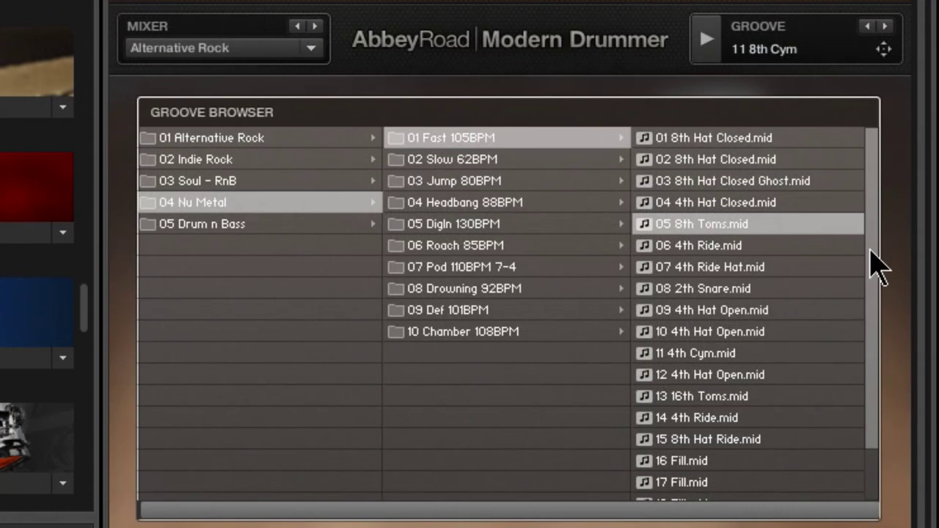
drag(871, 251, 861, 331)
click(671, 424)
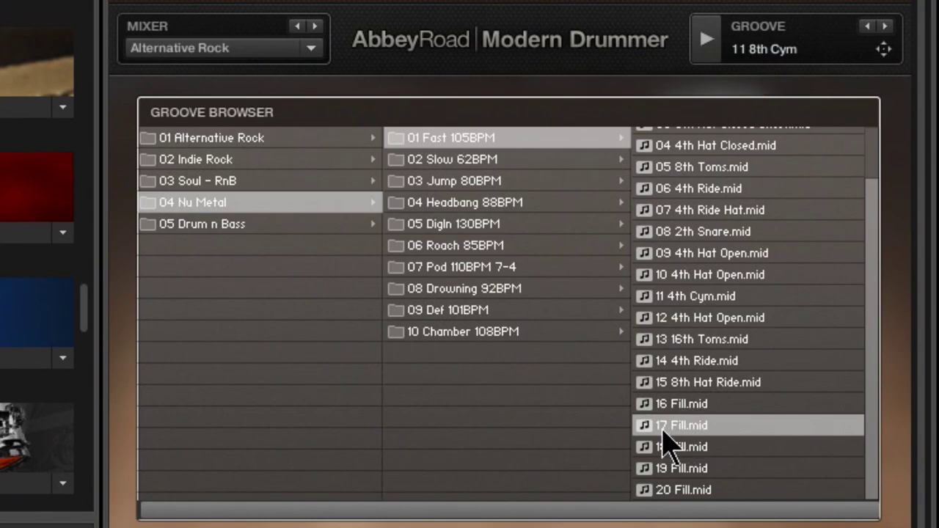
double_click(666, 431)
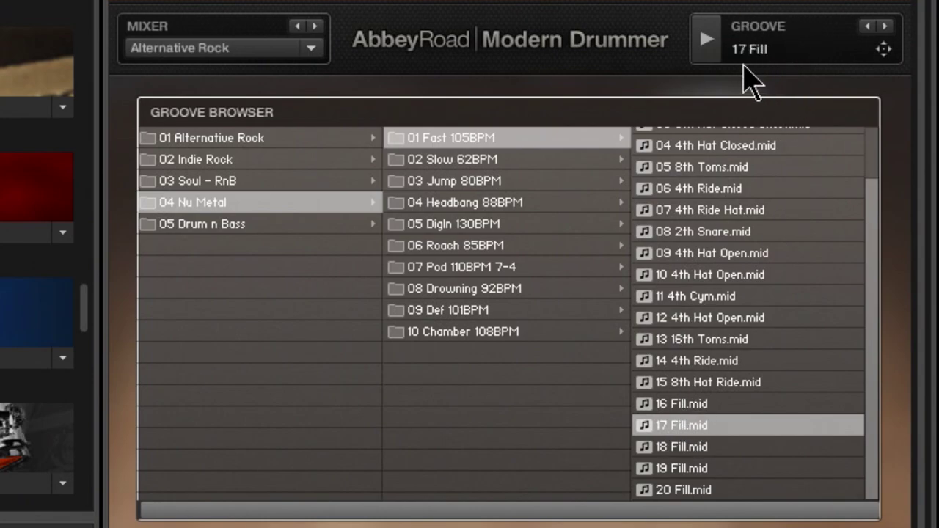
click(710, 40)
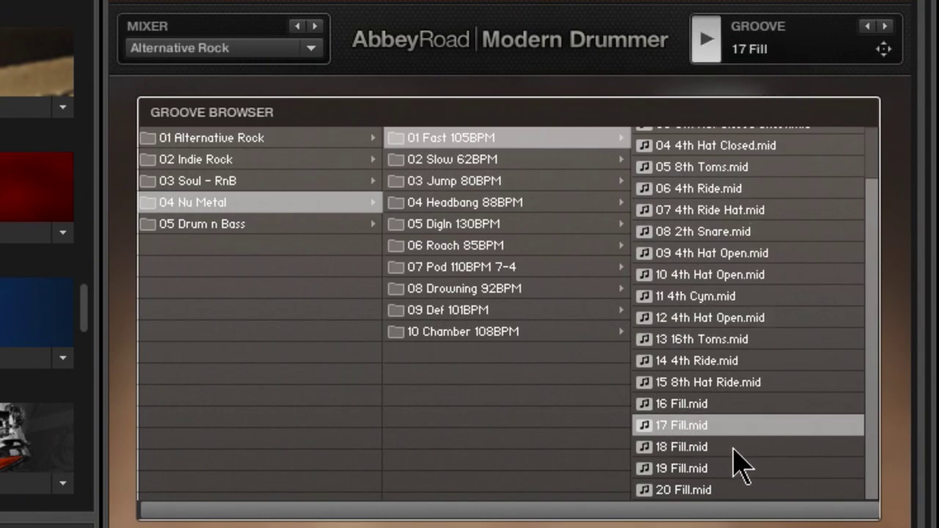
double_click(698, 448)
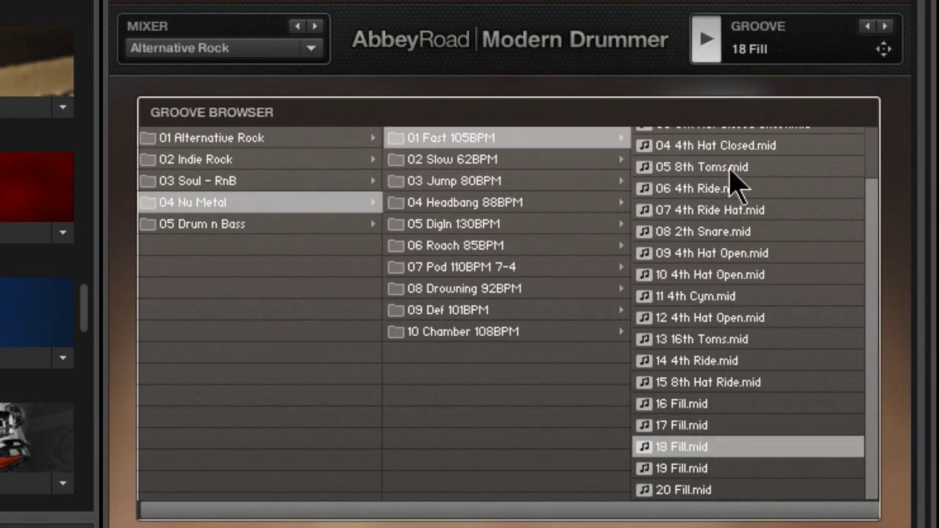
click(707, 41)
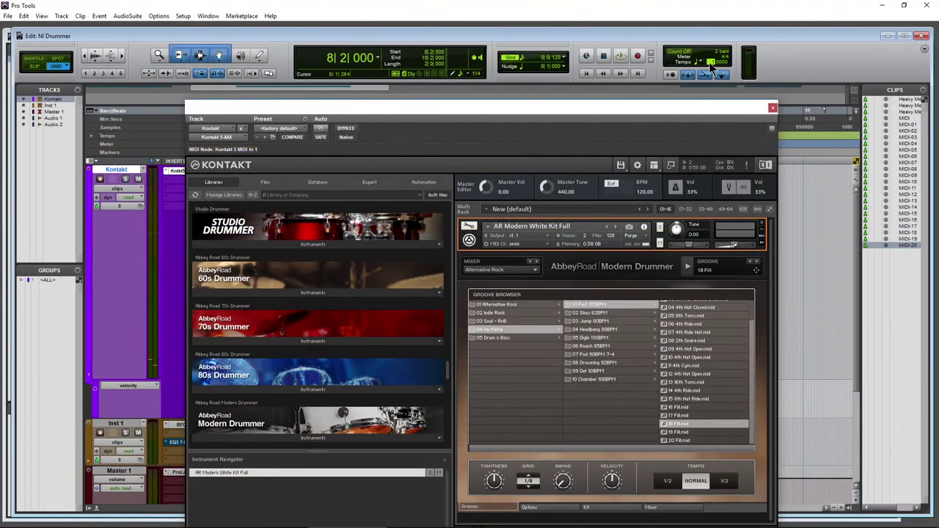
Set the session tempo to 105 and preview the 05 8th Toms groove.
text(105)
key(Return)
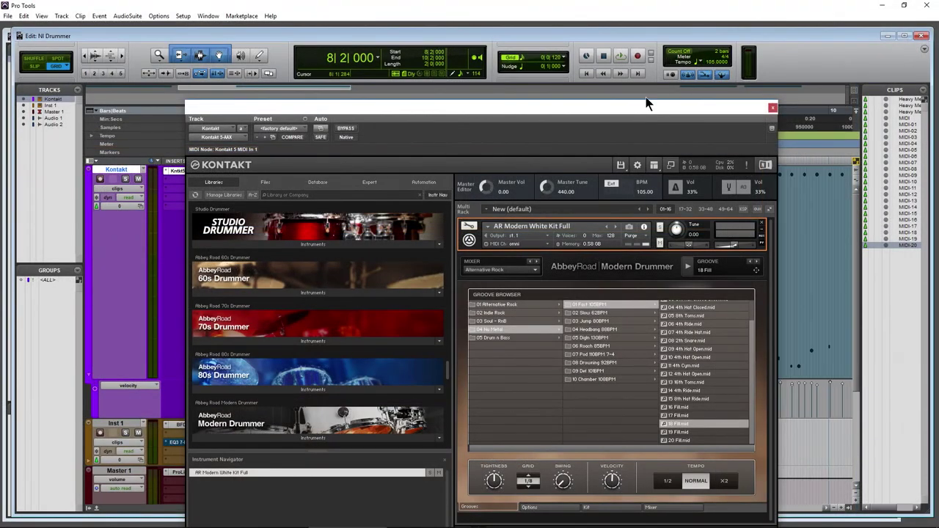
drag(646, 101, 694, 25)
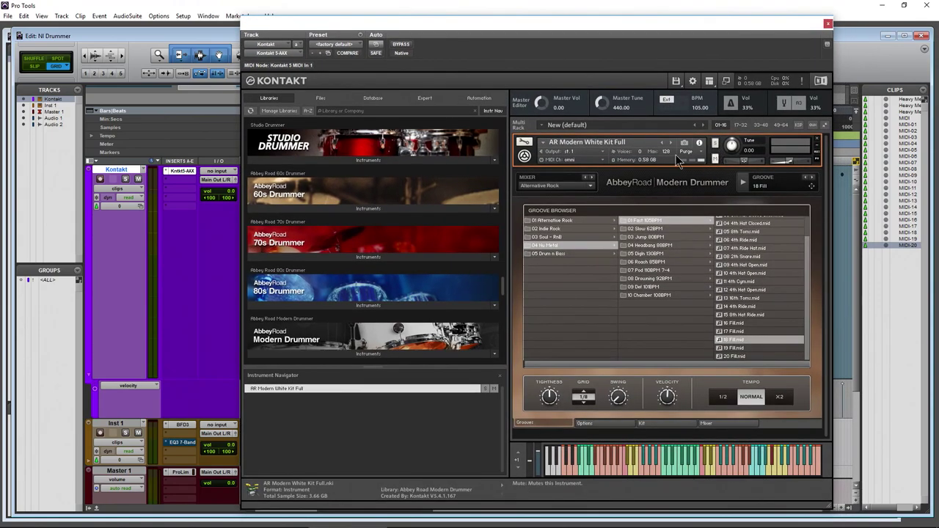
click(742, 181)
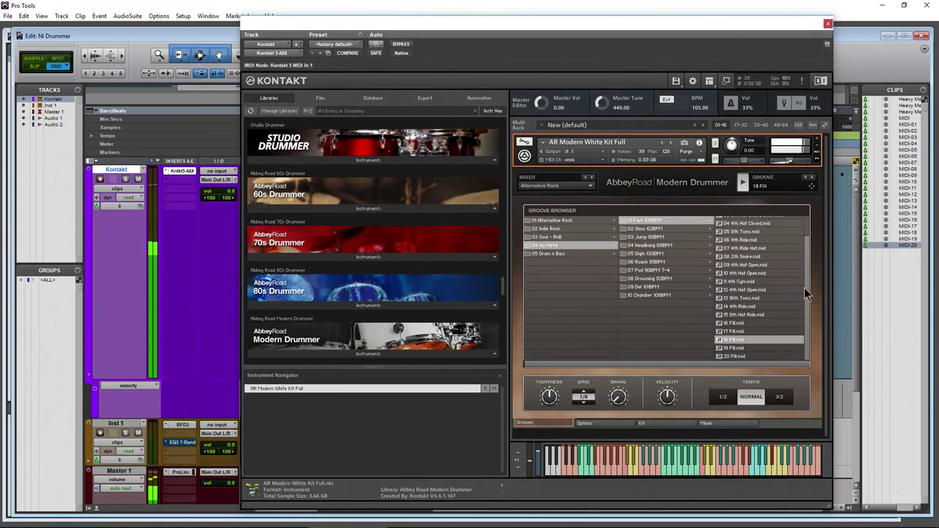
scroll(804, 287, up, 2)
click(737, 253)
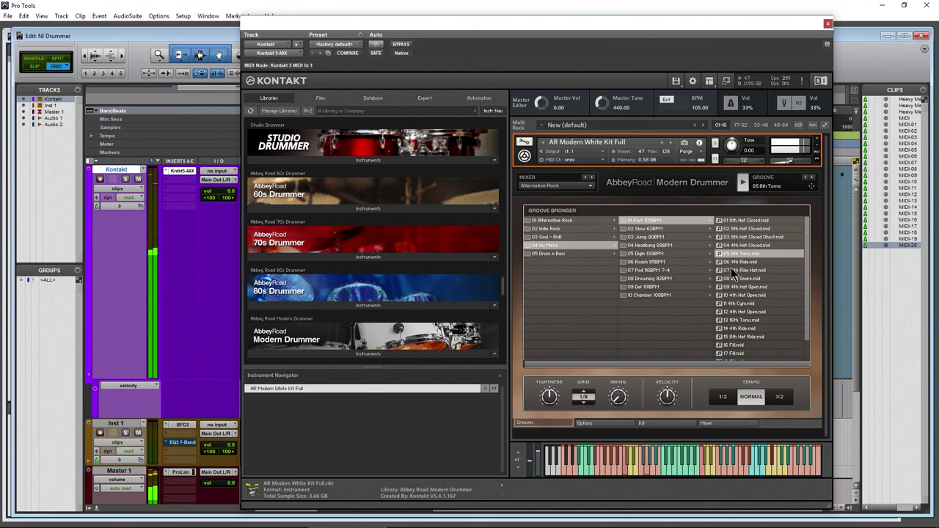
click(742, 182)
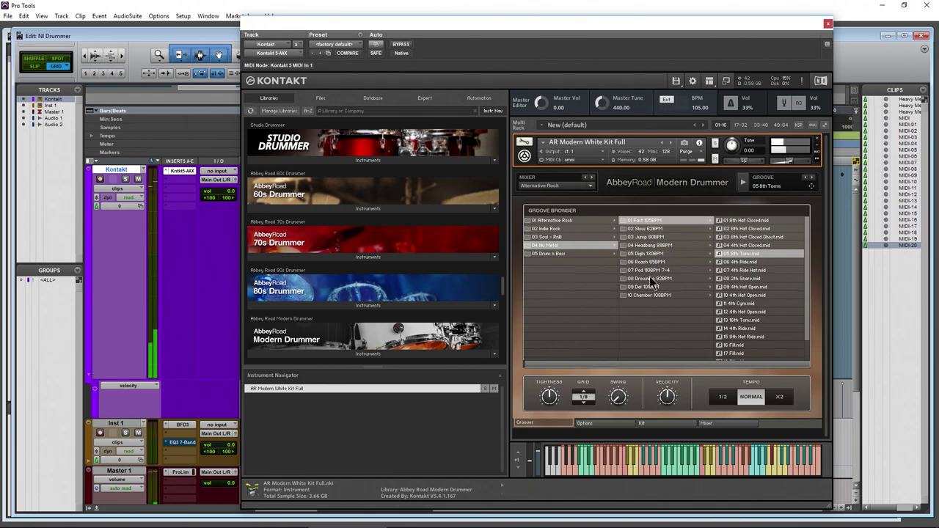
Audition the 08 Drowning 92BPM grooves, stepping from 06 8th Hat Closed to 11 8th Ride.
click(650, 279)
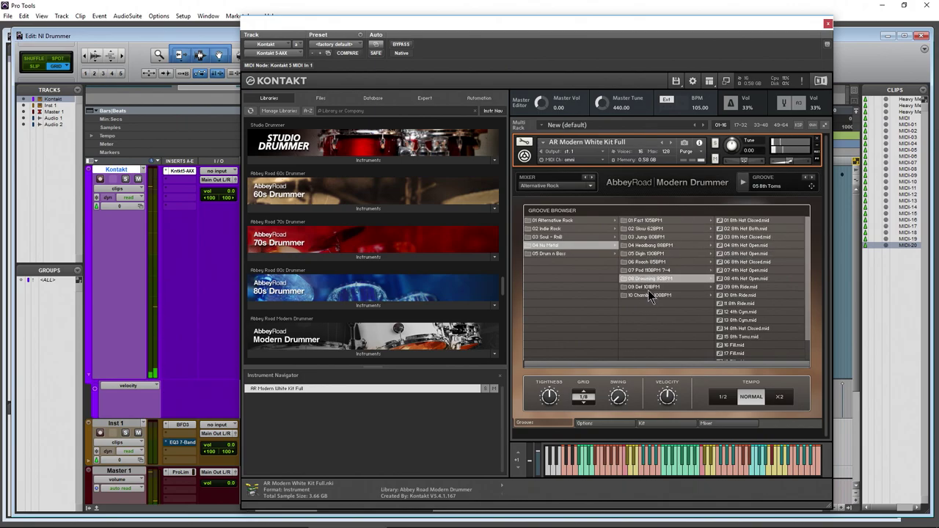
click(731, 271)
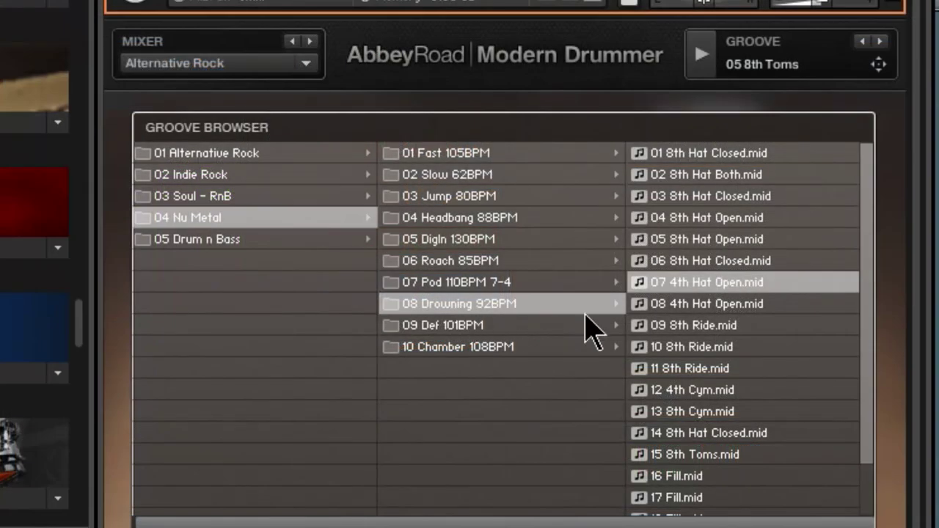
click(710, 264)
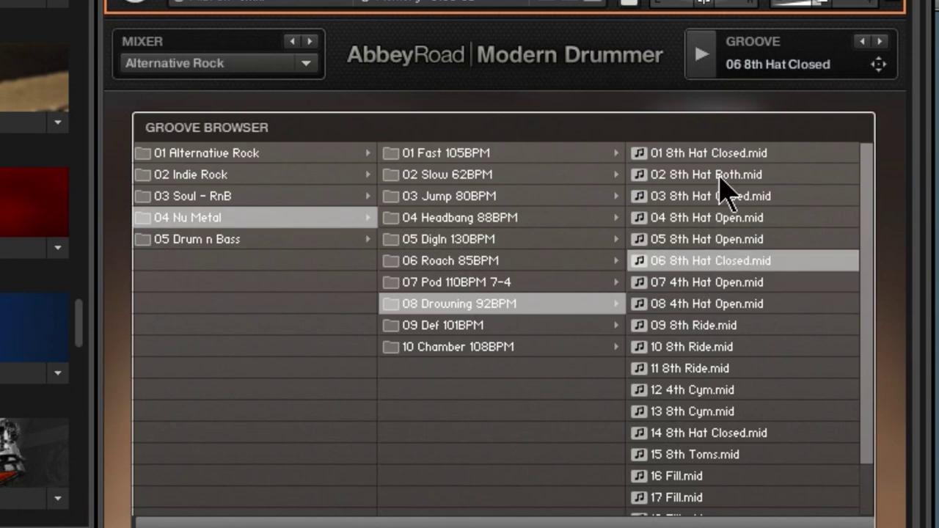
click(700, 59)
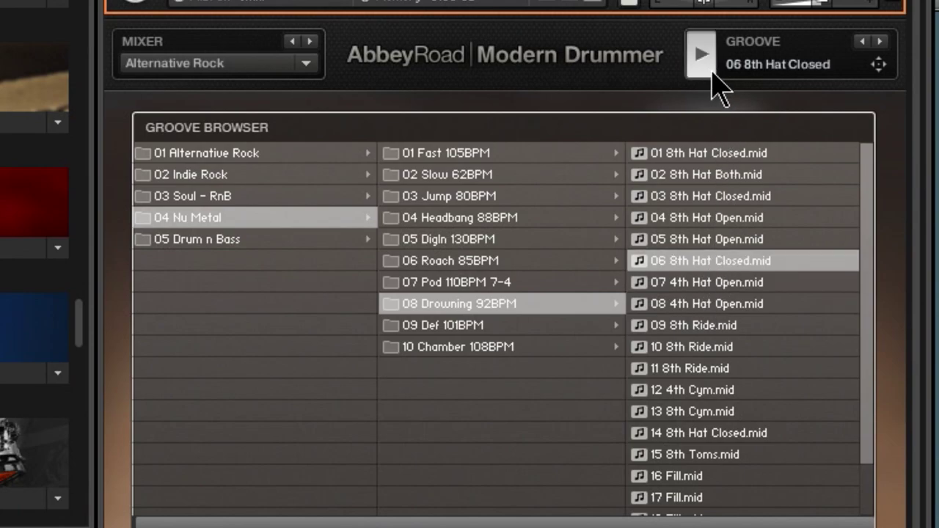
click(881, 42)
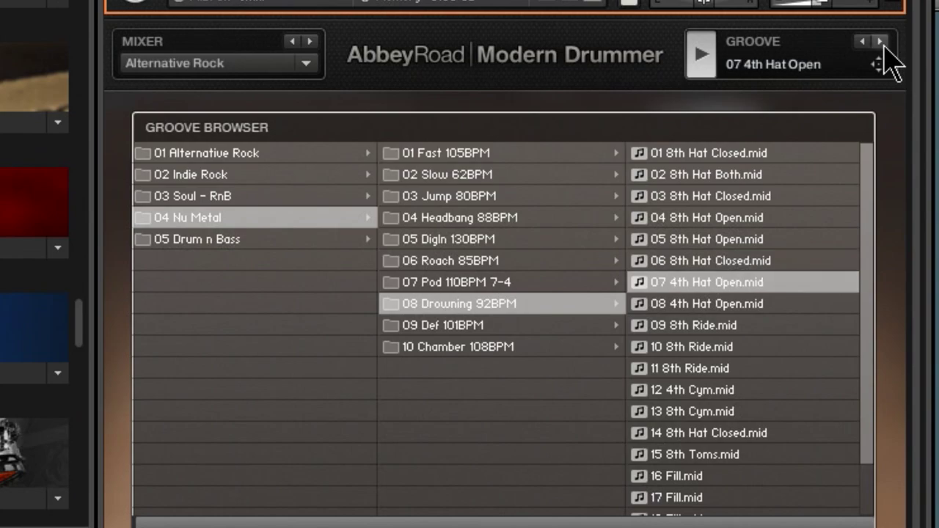
click(881, 42)
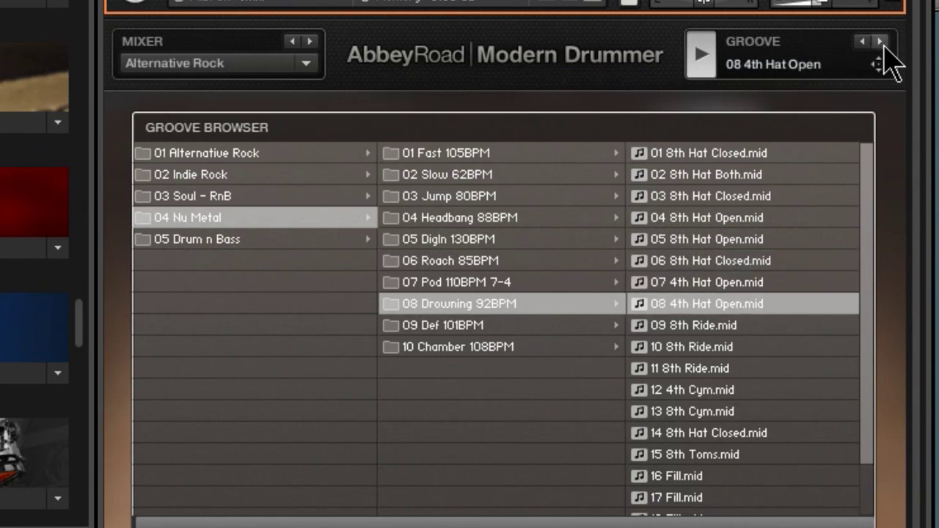
click(881, 42)
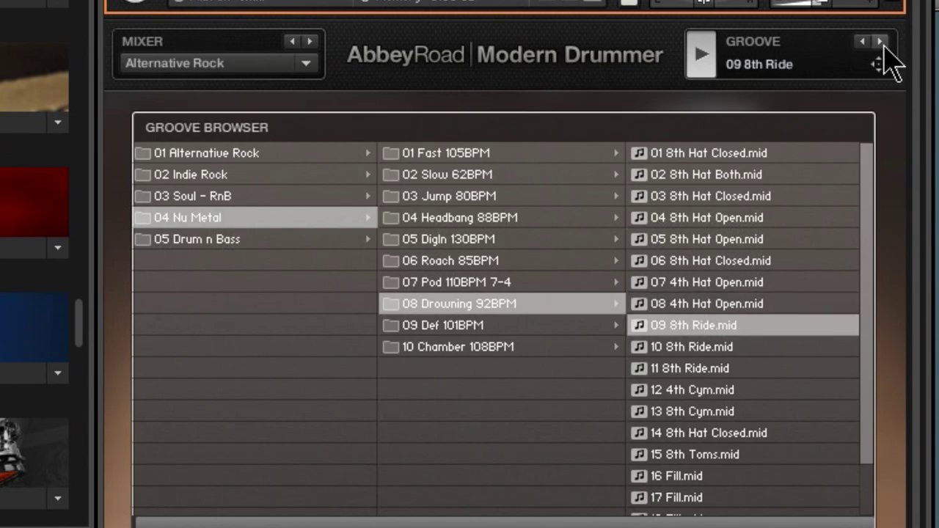
click(881, 42)
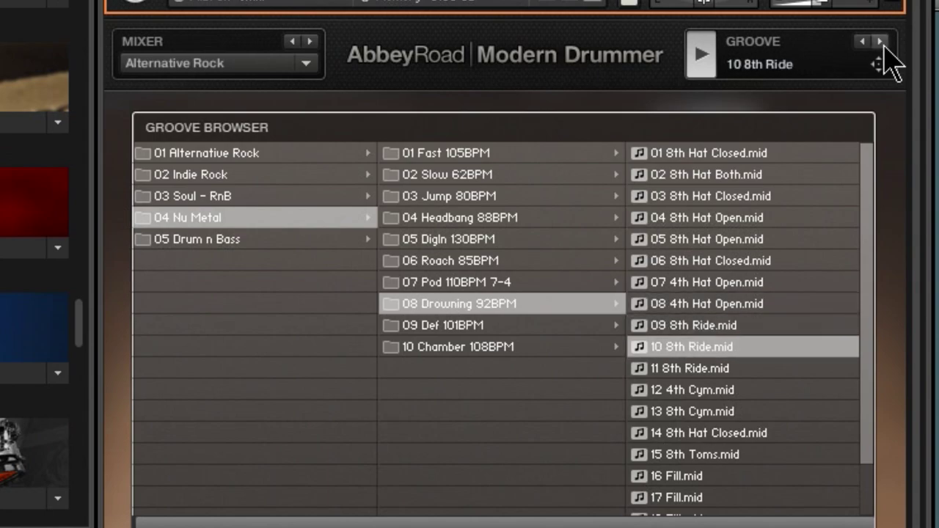
click(881, 42)
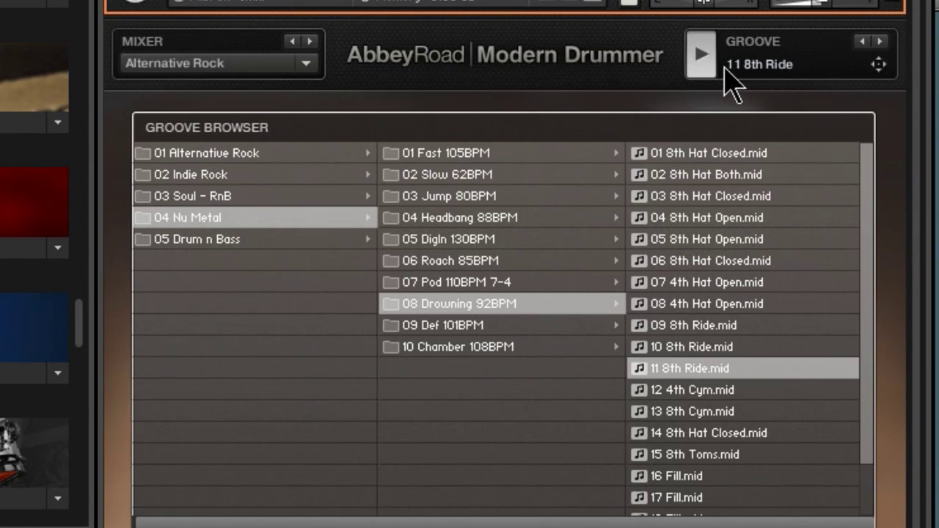
click(702, 62)
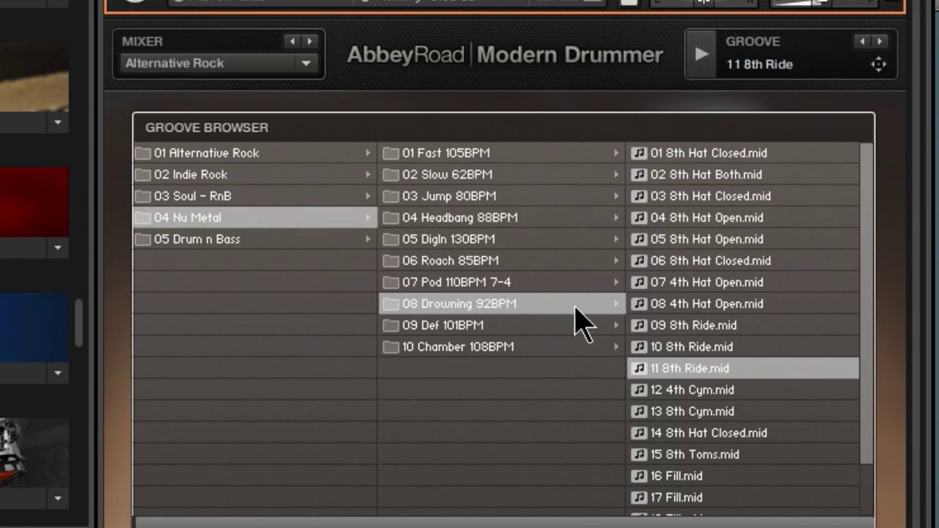
Load 05 8th Hat Open and drag it onto the timeline as a MIDI clip.
drag(871, 272, 880, 165)
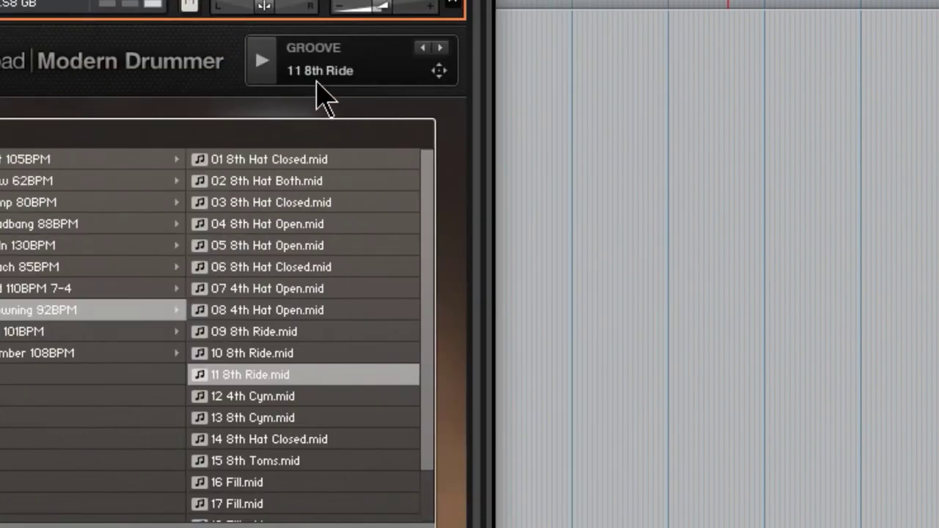
click(268, 245)
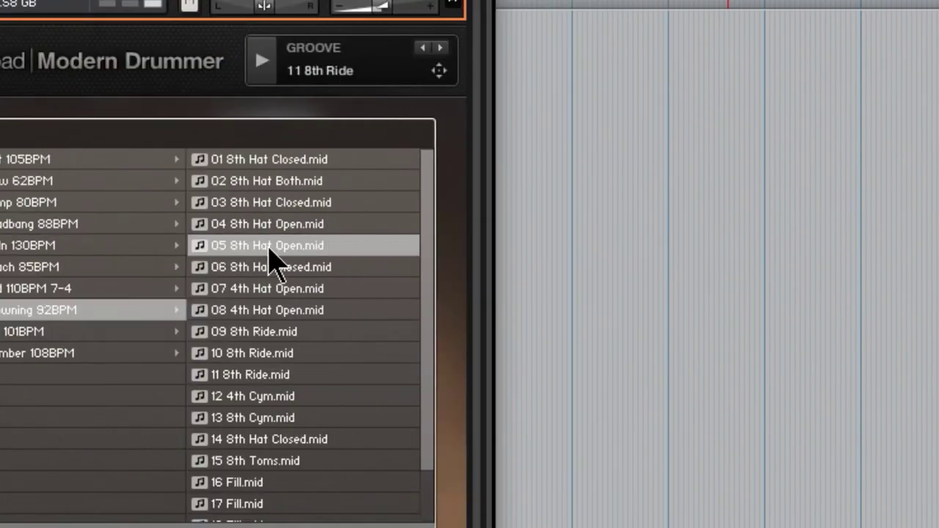
drag(438, 70, 589, 340)
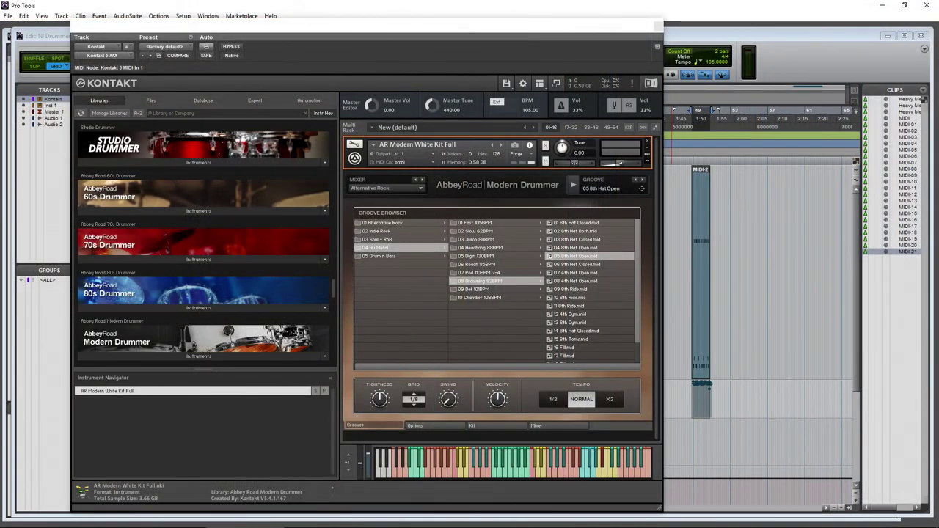
Browse to Abbey Road 80s Drummer's Chrome Kit 04 Downbeat 96BPM folder and select MIDI files 02–07.
key(alt+Tab)
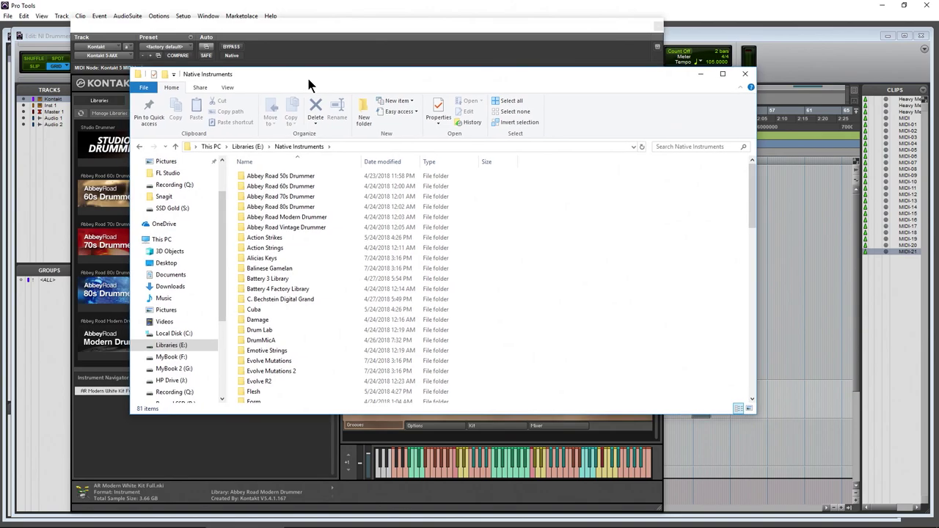
double_click(300, 208)
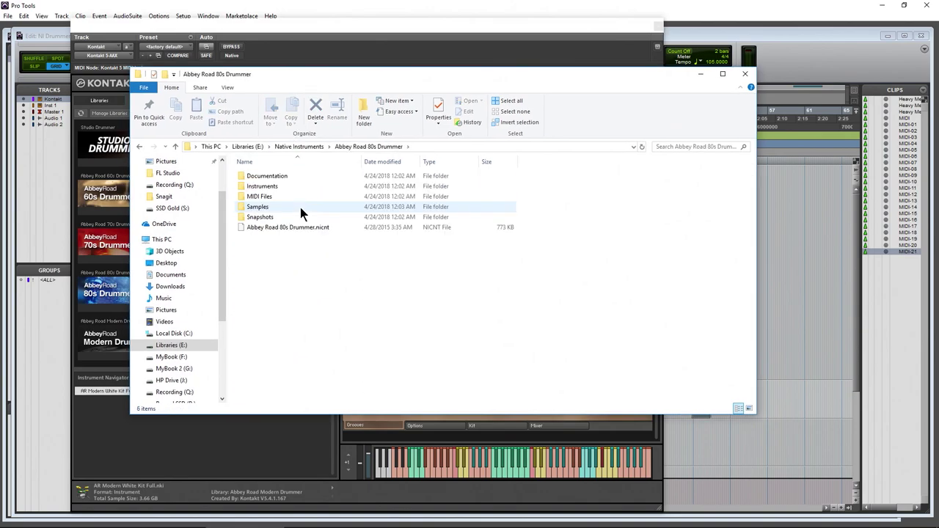
double_click(288, 198)
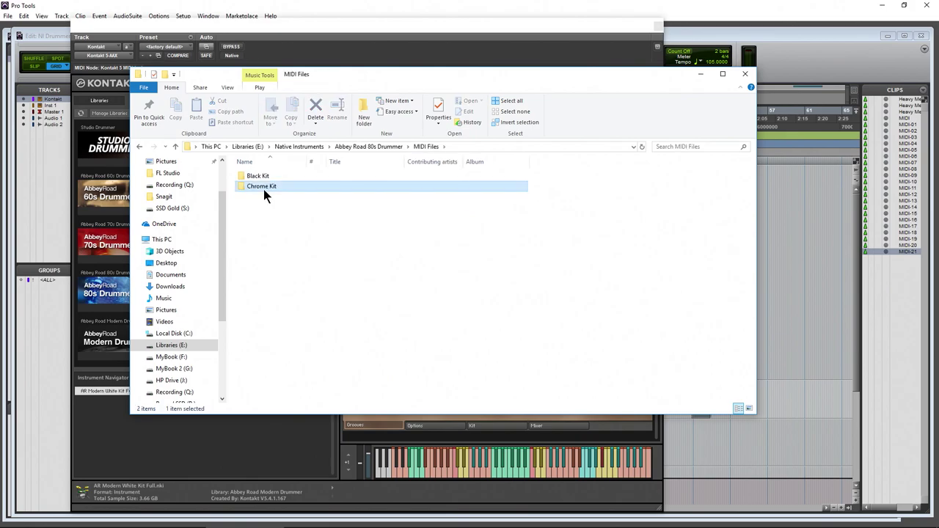
double_click(264, 187)
double_click(271, 197)
double_click(272, 207)
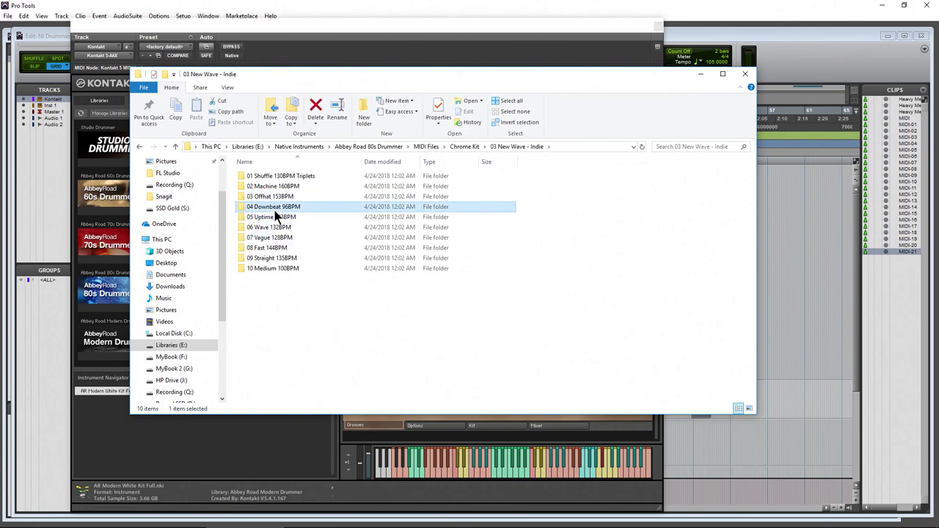
click(273, 218)
drag(396, 187, 796, 336)
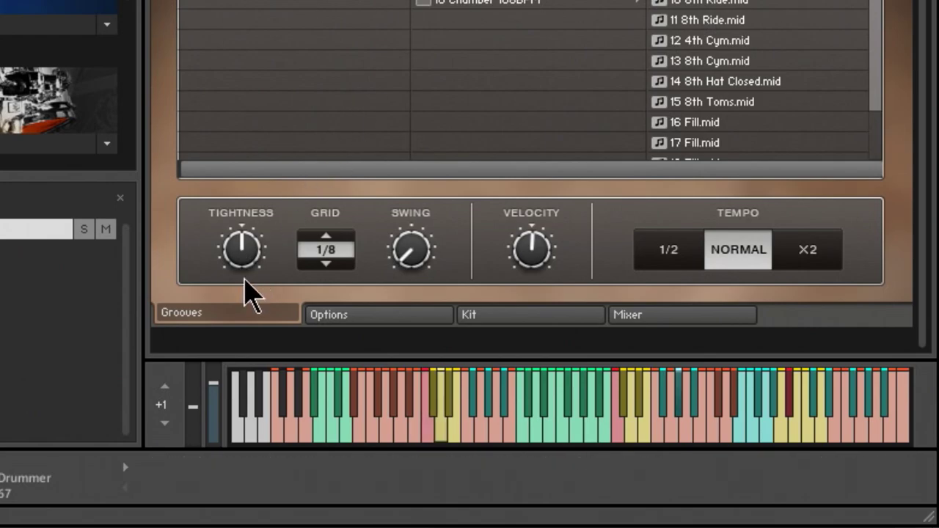
Vary the groove tightness, then cycle the grid through 1/32, 1/16 and back to 1/8 tr.
drag(244, 265, 250, 172)
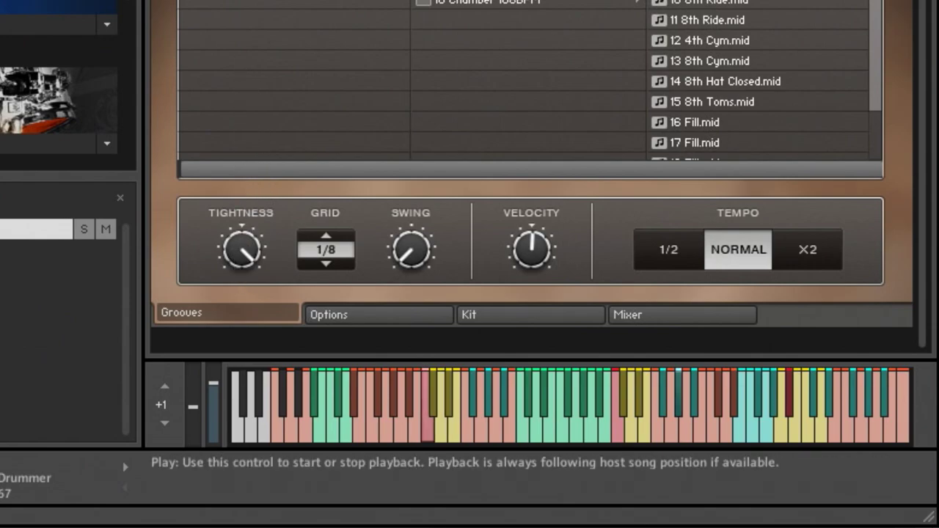
drag(255, 272, 236, 459)
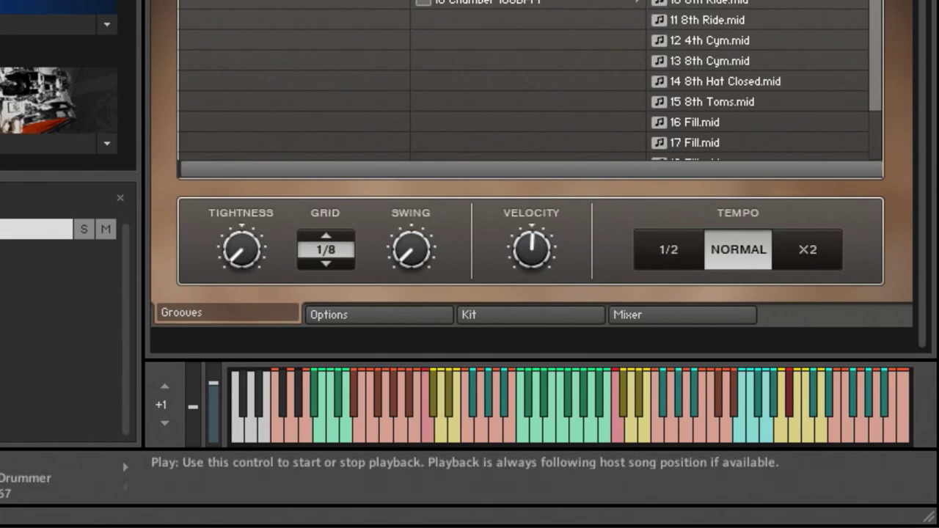
drag(256, 262, 247, 164)
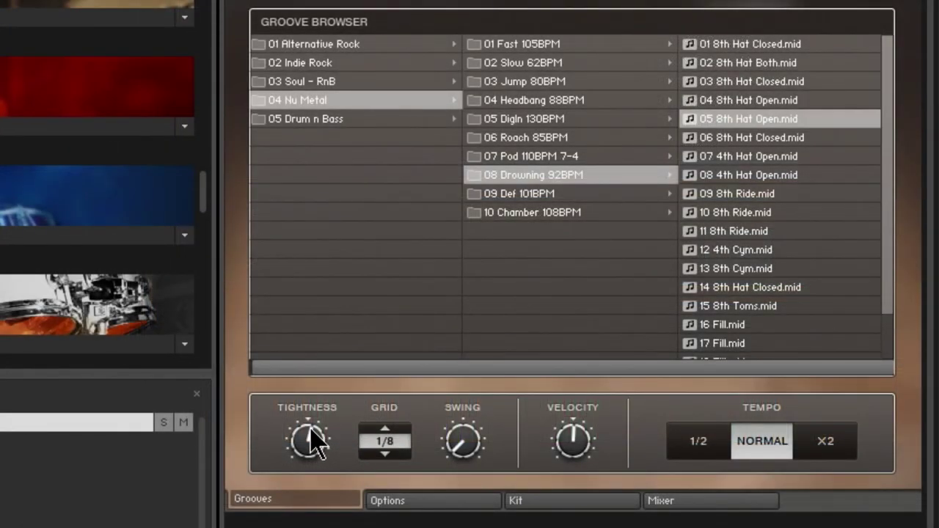
click(385, 455)
click(390, 454)
click(390, 455)
click(390, 455)
click(390, 454)
click(385, 428)
Adjust the tightness, reset it to default, then set the grid to 1/16 and 1/32.
drag(303, 445, 304, 504)
drag(304, 444, 304, 236)
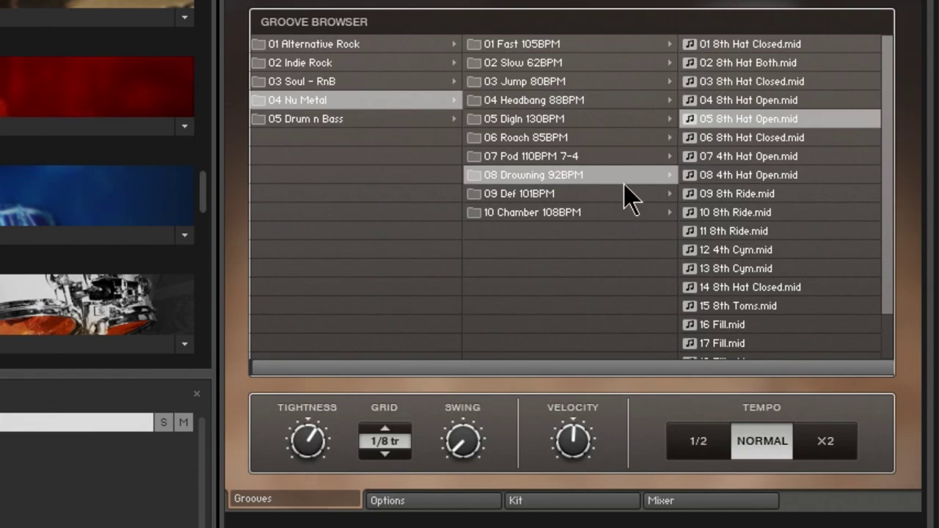
ctrl+click(311, 442)
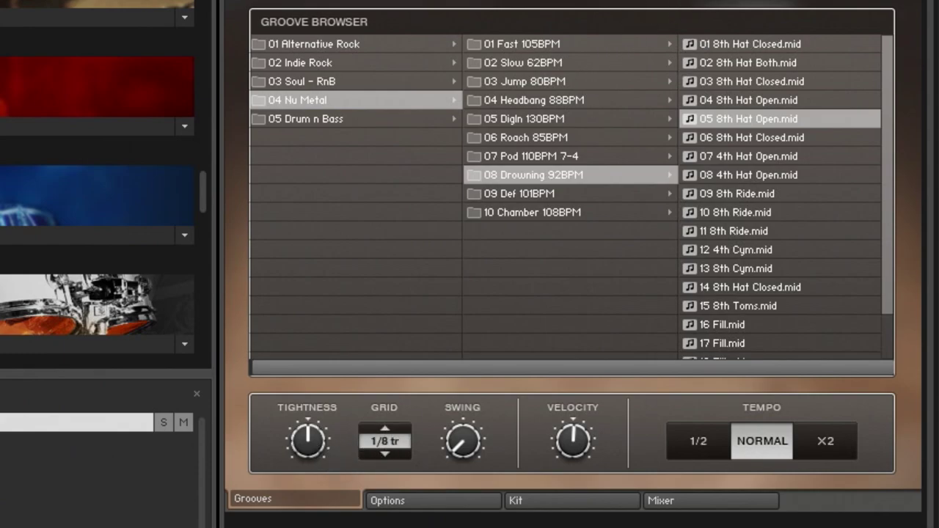
click(385, 454)
click(391, 433)
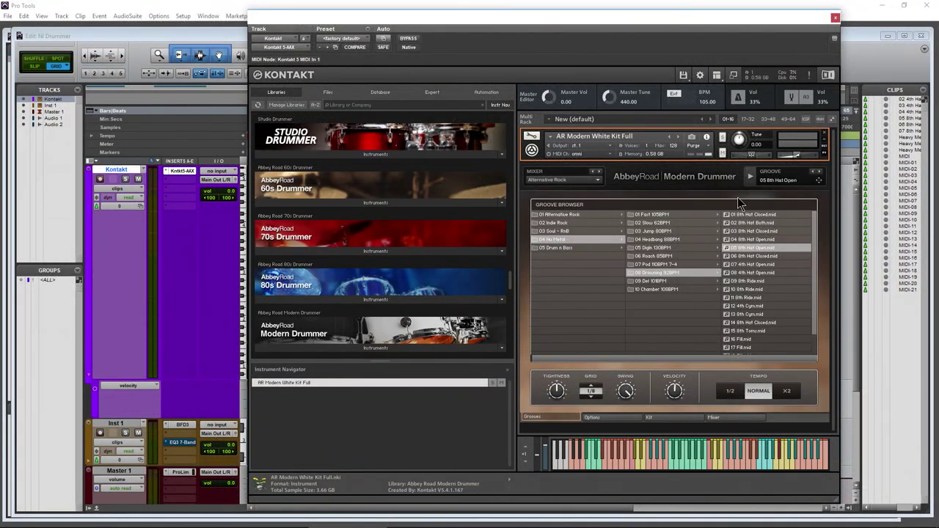
Preview the groove, set its grid to 1/16 tr, and shift Kontakt left to reveal the timeline.
click(750, 176)
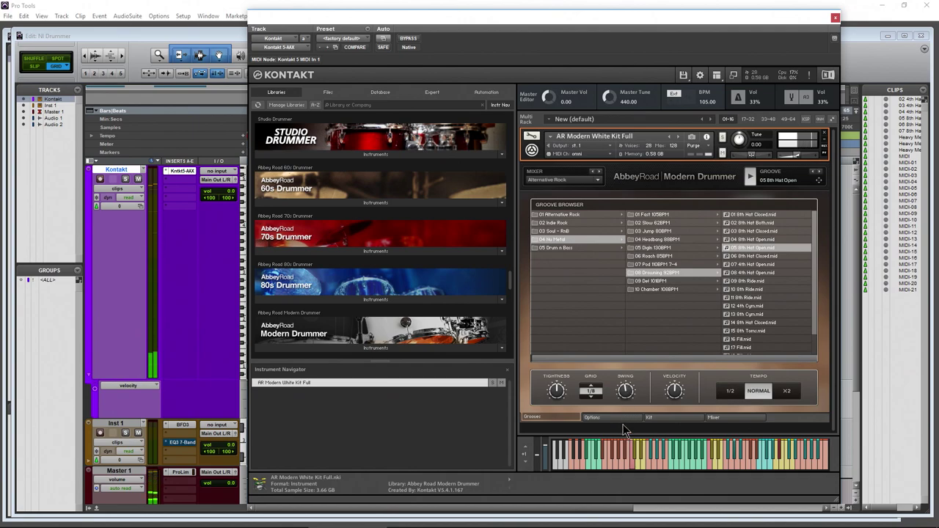
click(596, 391)
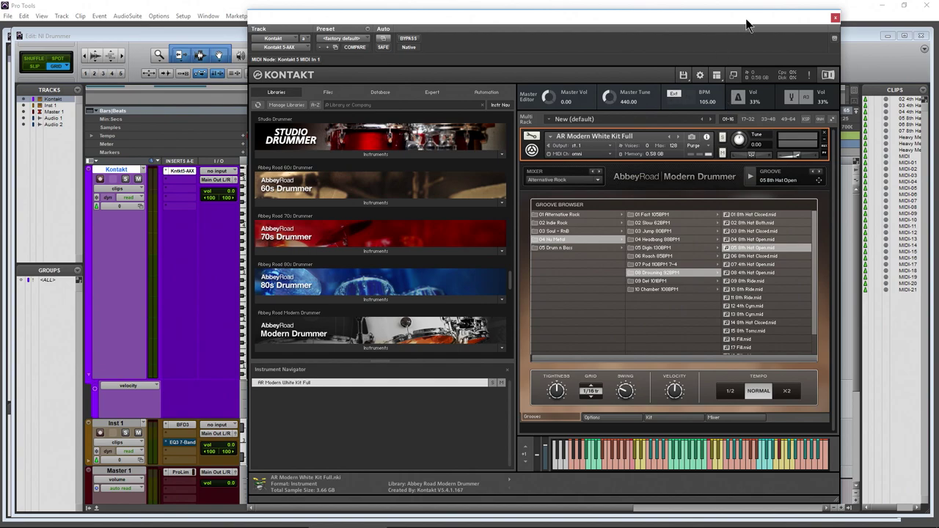
drag(747, 24, 679, 32)
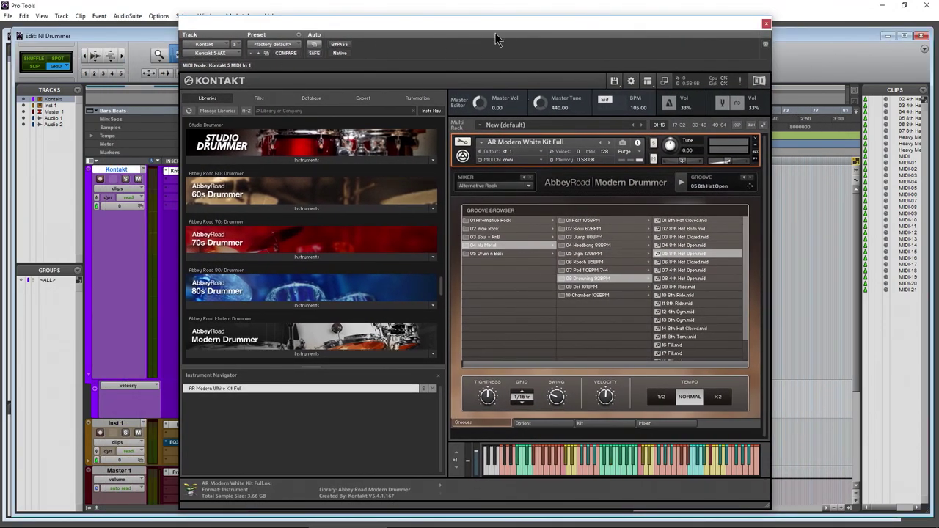
drag(495, 32, 458, 32)
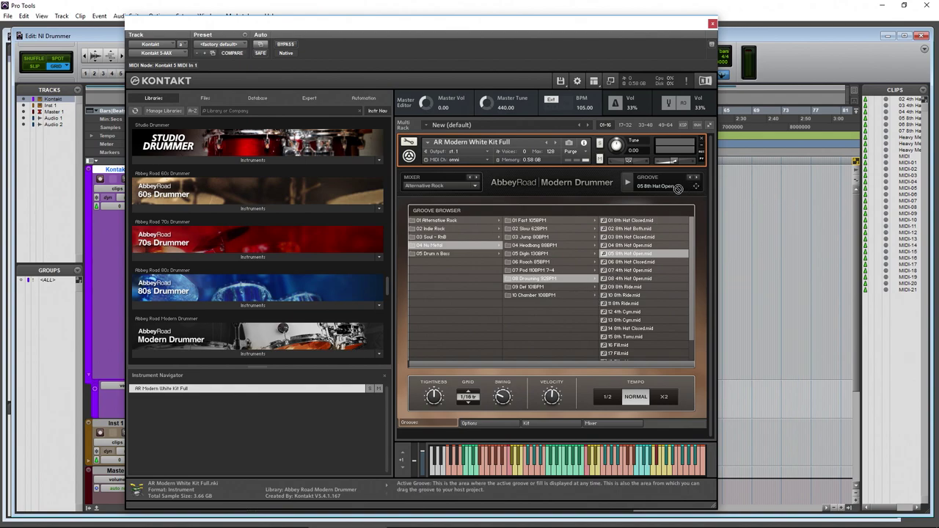
Check the drummer's Options tab, return to Grooves, and change 05 8th Hat Open's grid to 1/8.
key(alt+Tab)
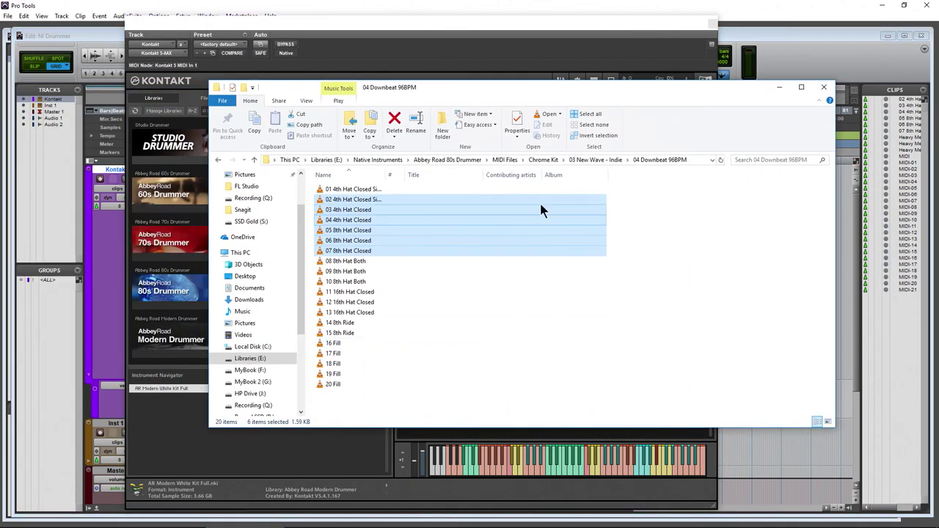
key(alt+Tab)
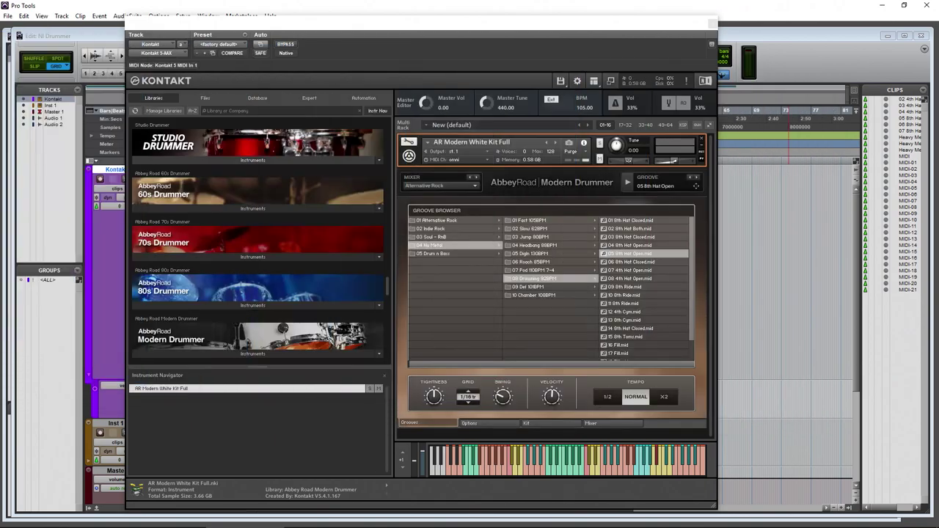
click(485, 425)
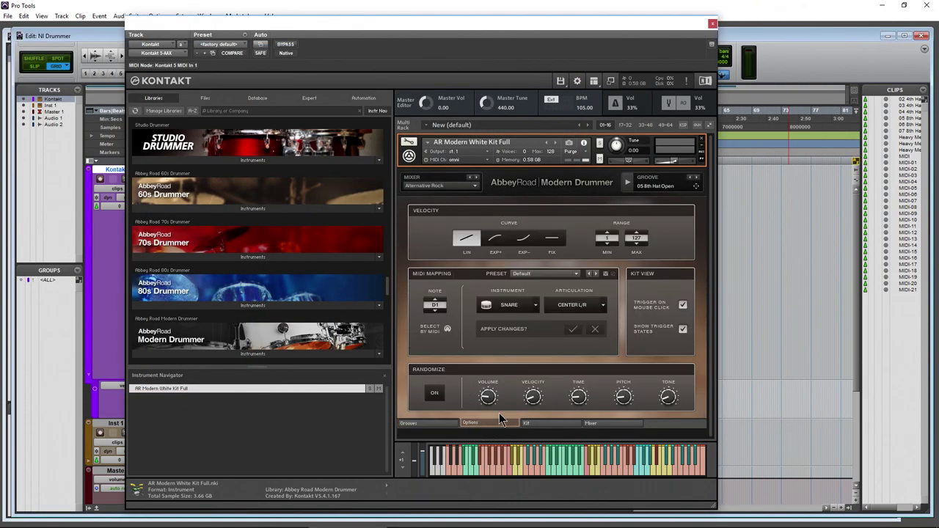
click(433, 426)
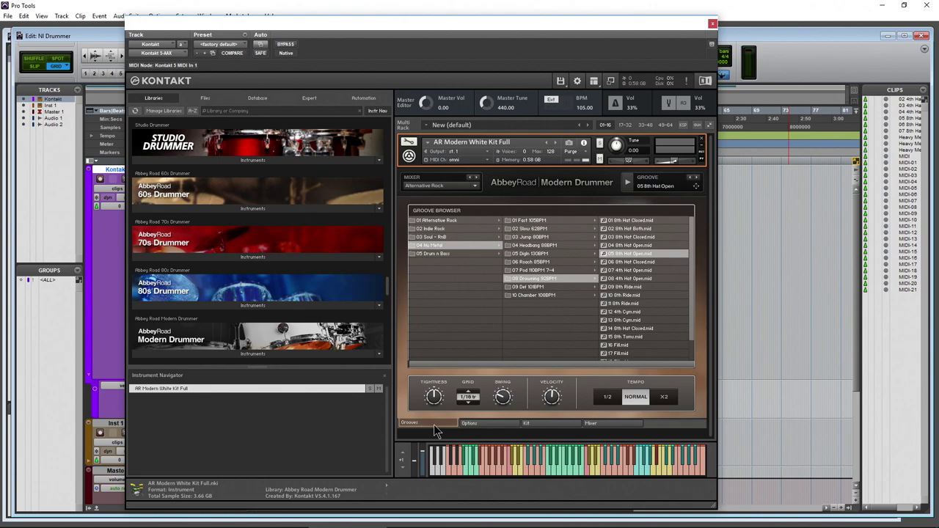
click(475, 397)
click(475, 402)
Drag 05 8th Hat Open onto the drum track as clips MIDI-22 and MIDI-23, playing it back.
drag(725, 202, 737, 310)
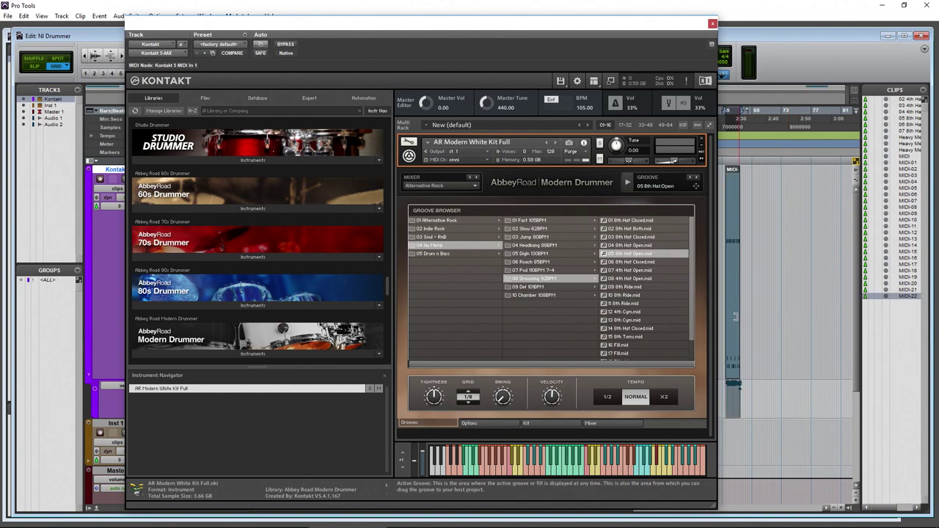
key(space)
drag(707, 186, 746, 203)
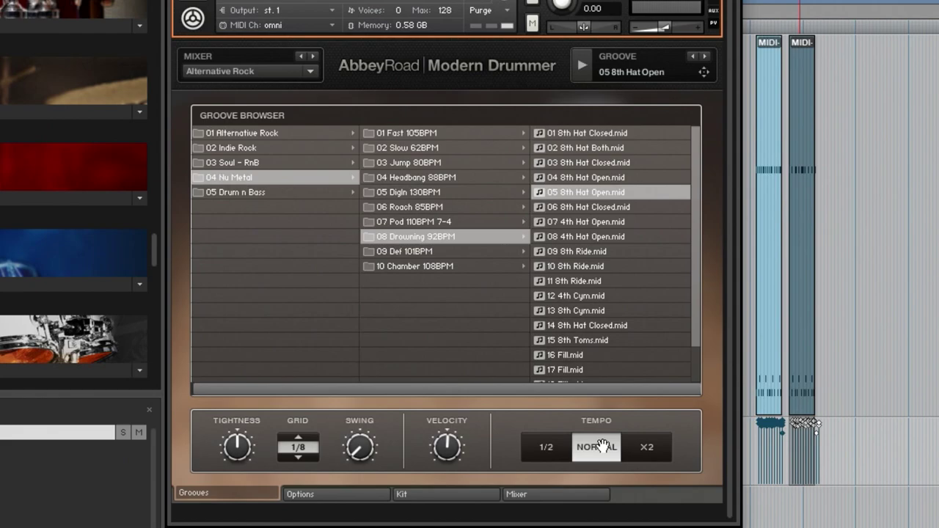
Reposition the playhead along the track and audition the groove with Kontakt's preview.
click(810, 313)
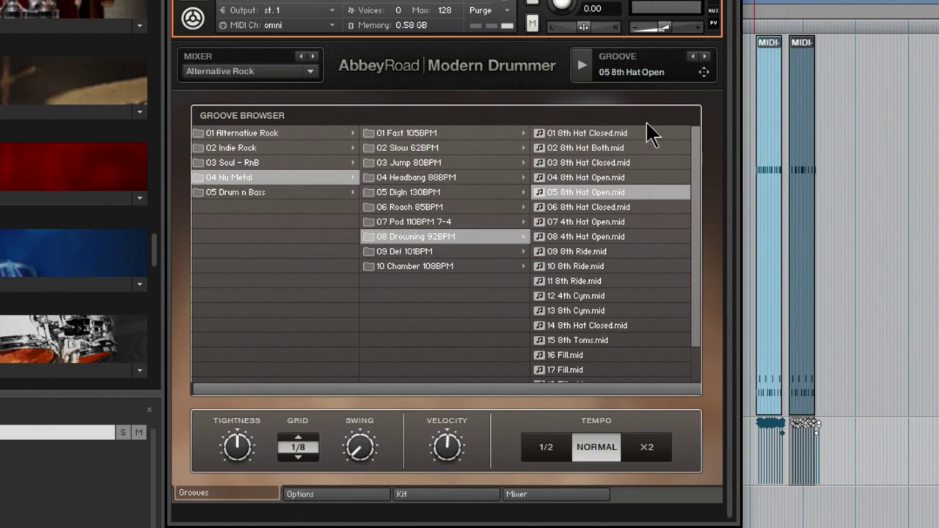
click(578, 68)
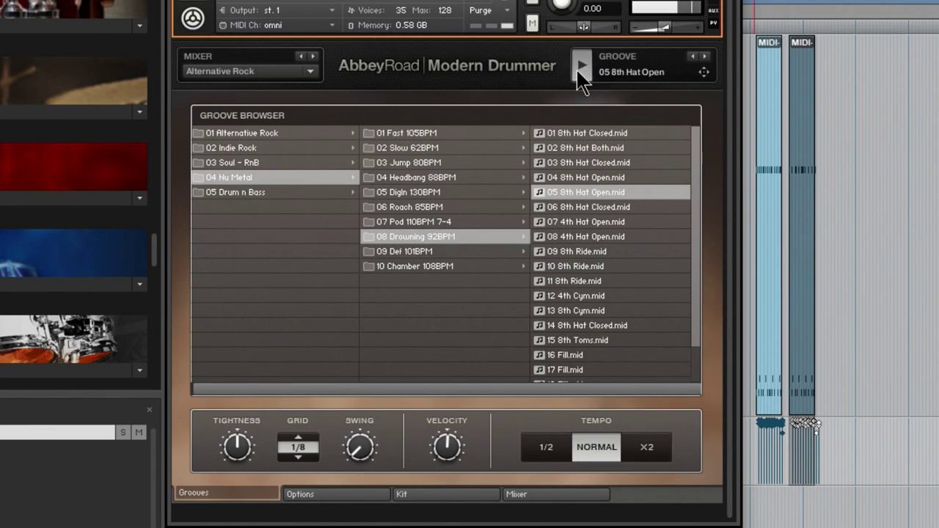
click(579, 68)
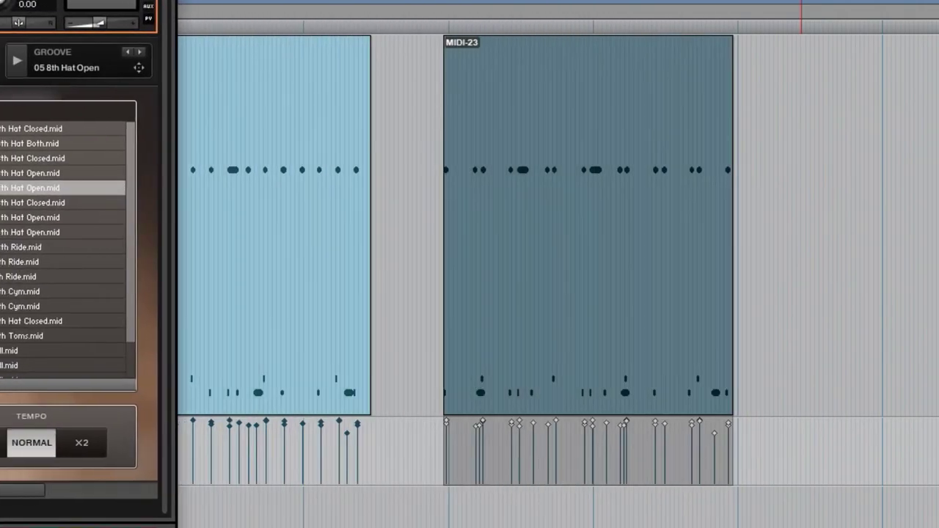
scroll(518, 291, left, 5)
scroll(518, 292, right, 2)
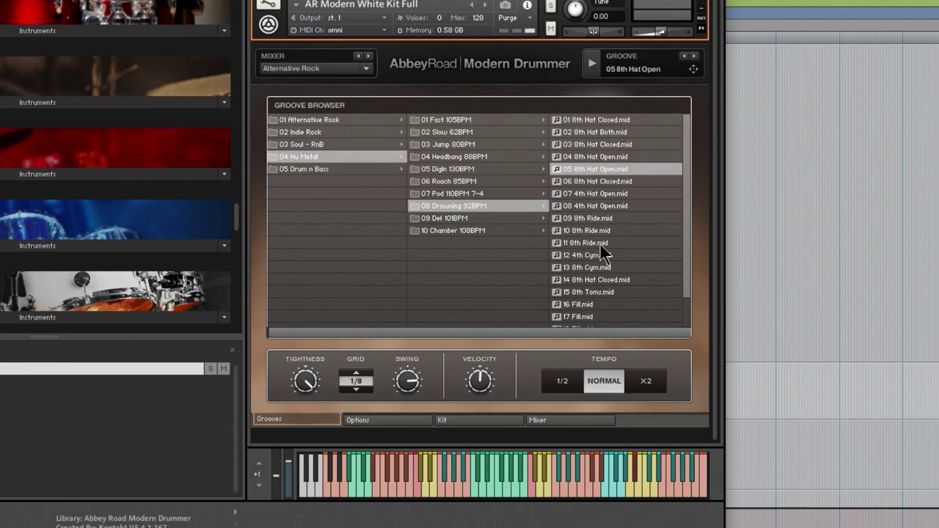
Add the 10 8th Ride groove to the timeline as clip MIDI-24 and play it.
click(563, 233)
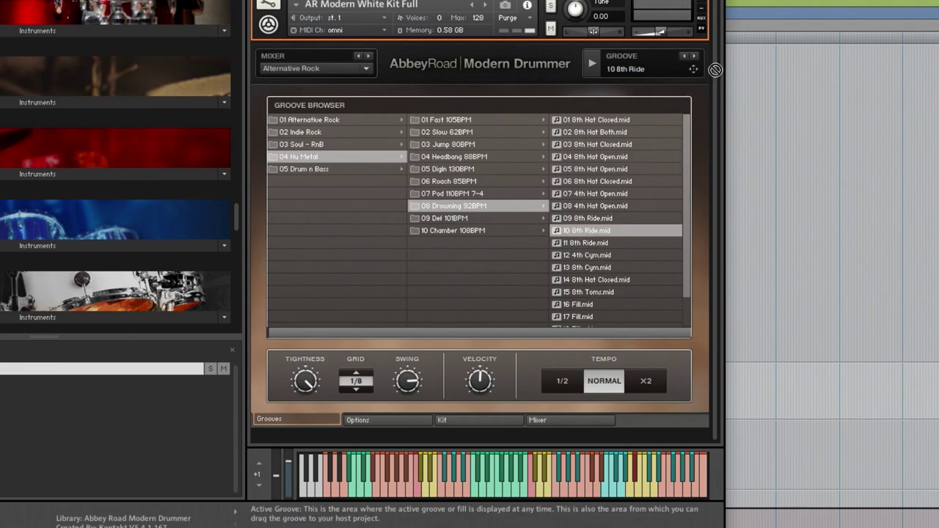
drag(714, 70, 793, 243)
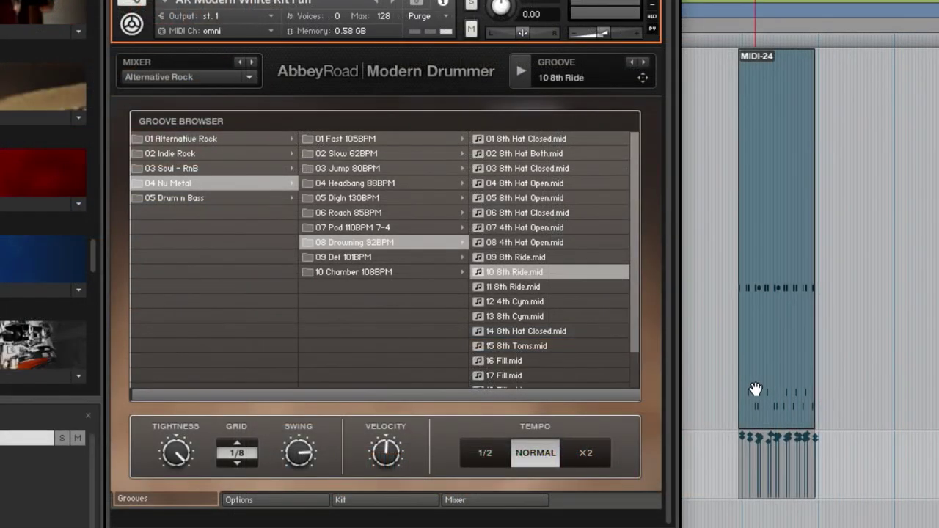
key(space)
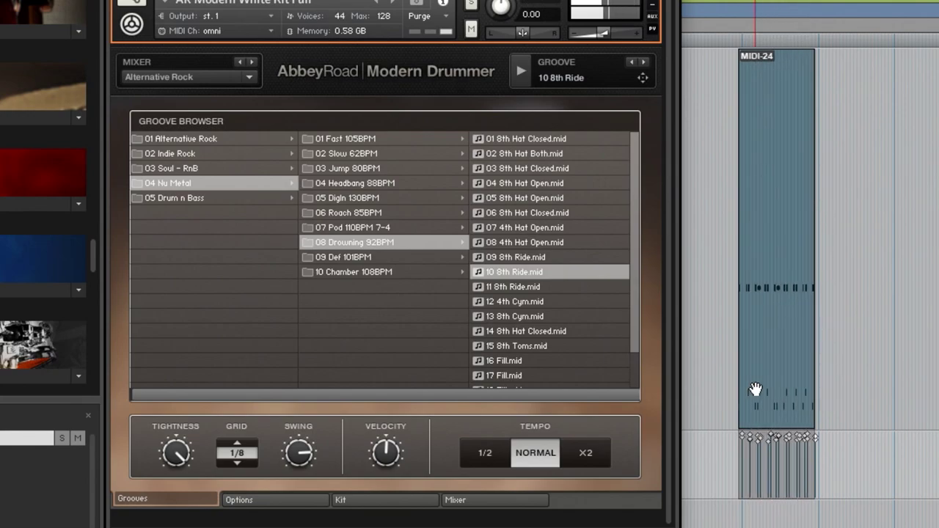
Adjust the ride groove's Swing and Tightness, preview it, then replay and rewind the session.
ctrl+click(306, 457)
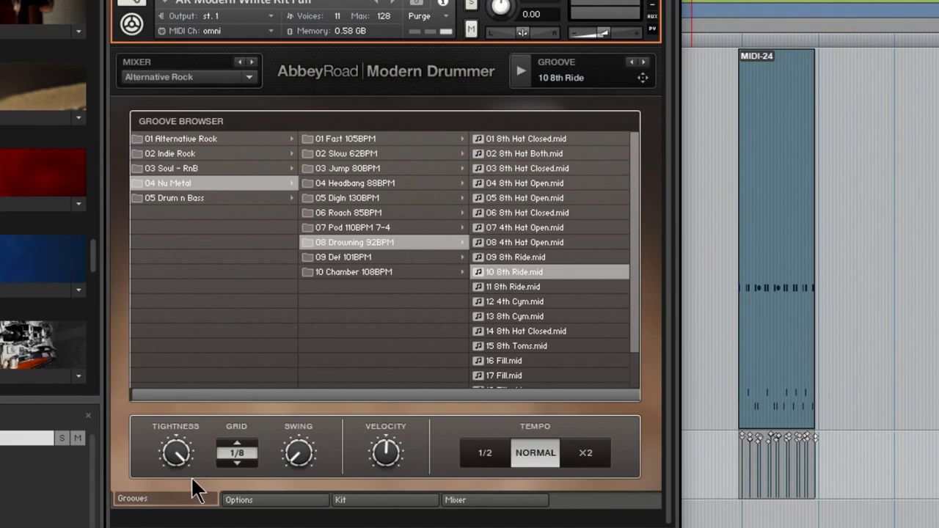
ctrl+click(166, 456)
click(518, 72)
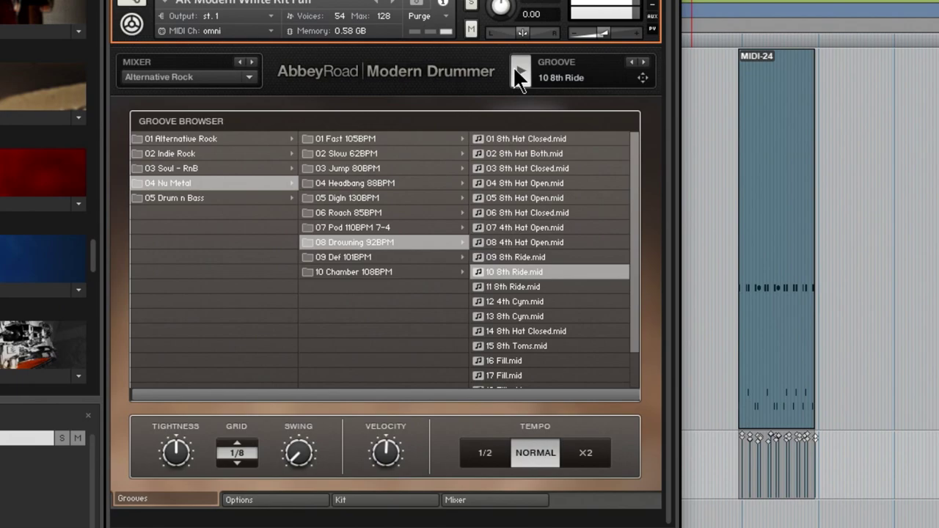
click(516, 68)
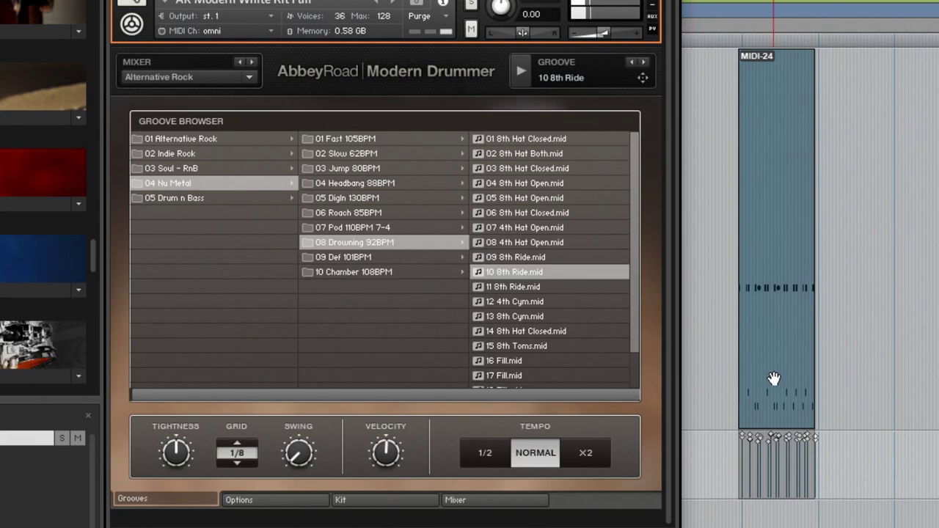
key(space)
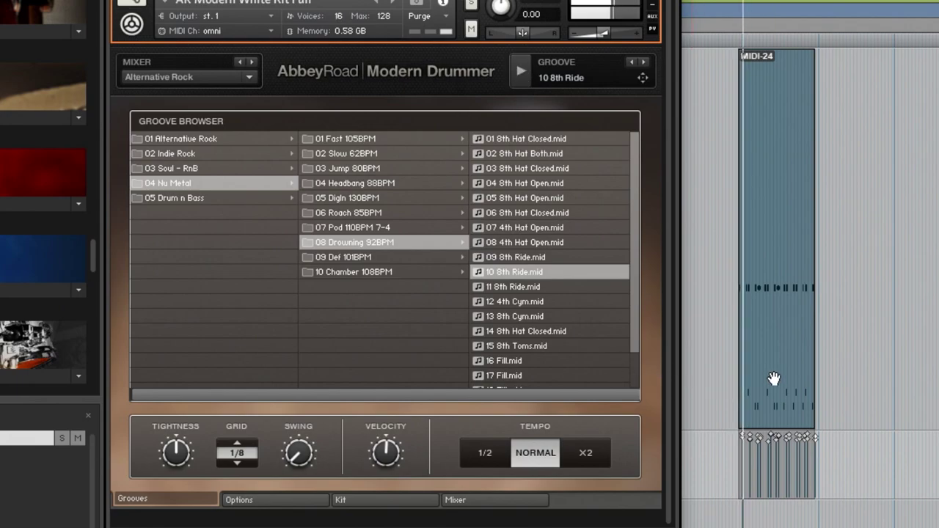
key(space)
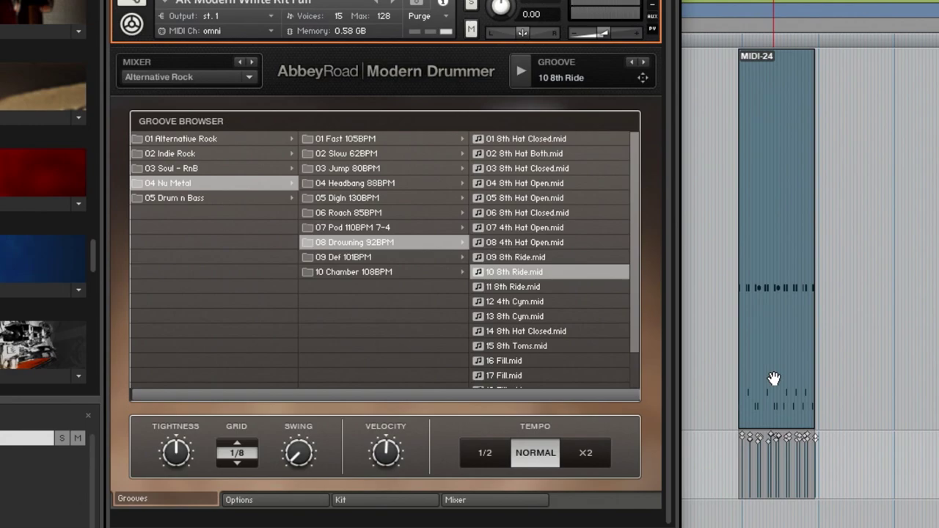
key(Home)
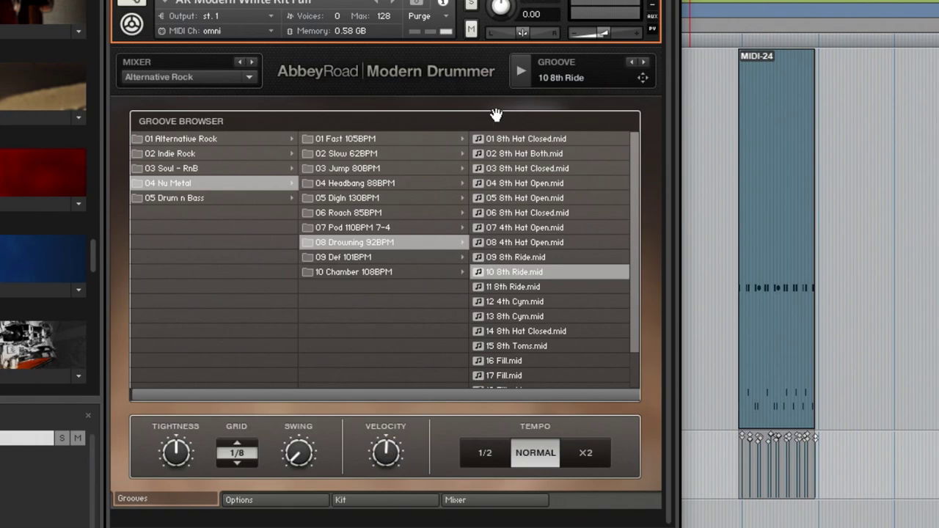
Load 01 Alternative Rock > 04 Go Rock 152BPM > 04 4th Hat Closed.mid into the groove player.
click(346, 168)
click(173, 169)
click(169, 198)
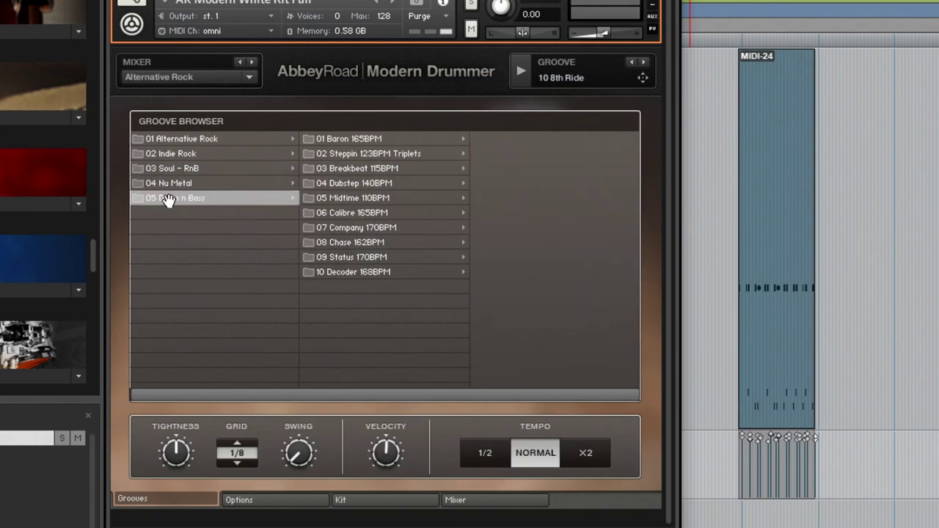
click(181, 141)
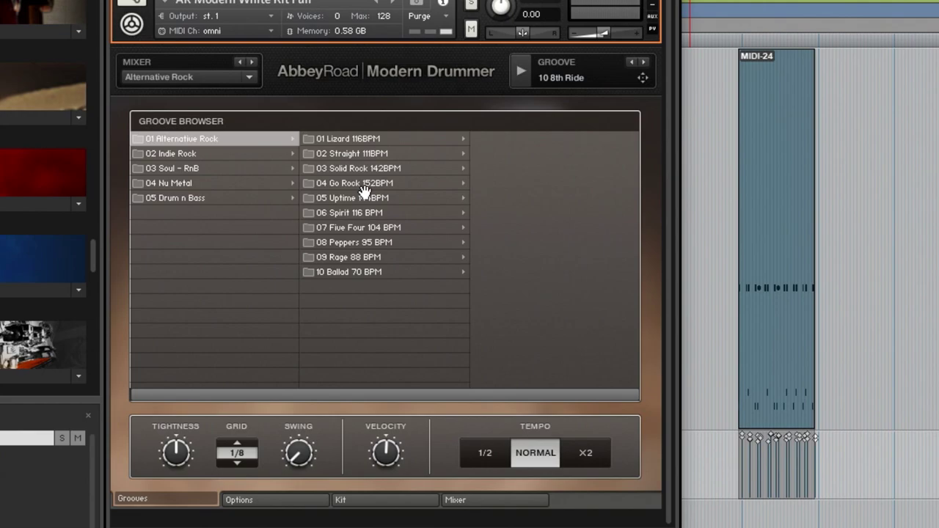
click(359, 183)
click(517, 185)
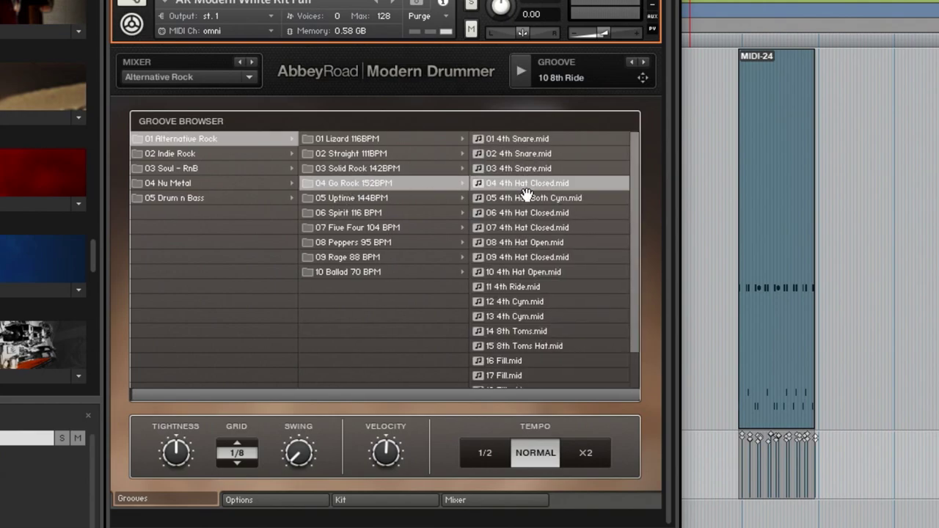
Audition the 04 4th Hat Closed groove, raising its velocity during playback.
click(522, 70)
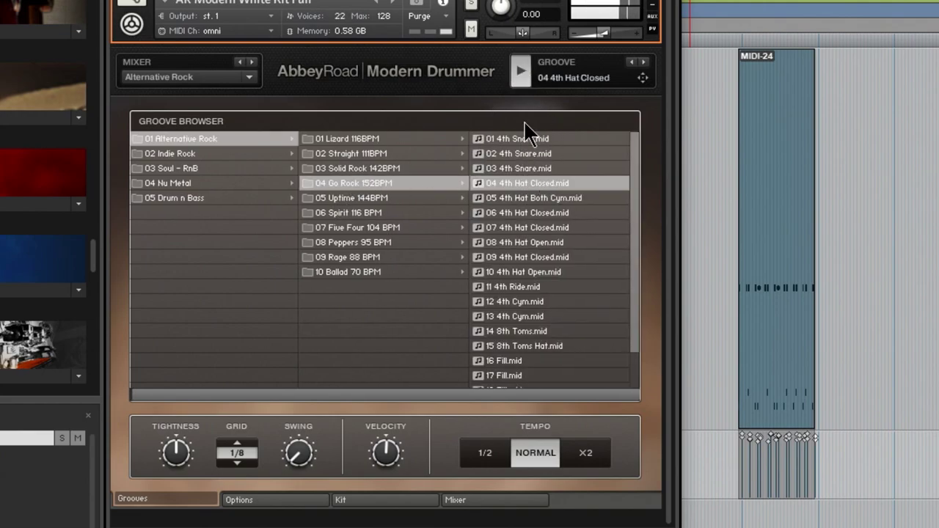
click(518, 69)
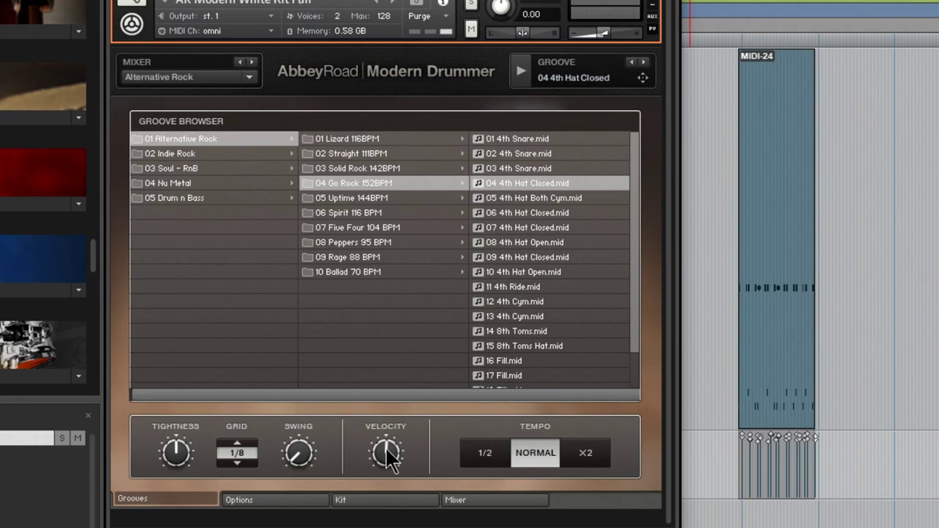
click(518, 70)
click(518, 71)
click(518, 72)
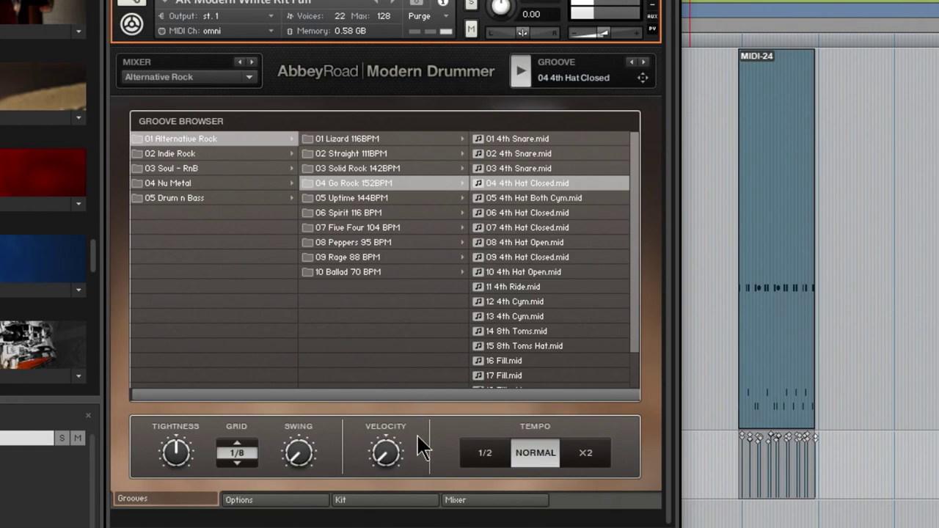
drag(391, 451, 386, 396)
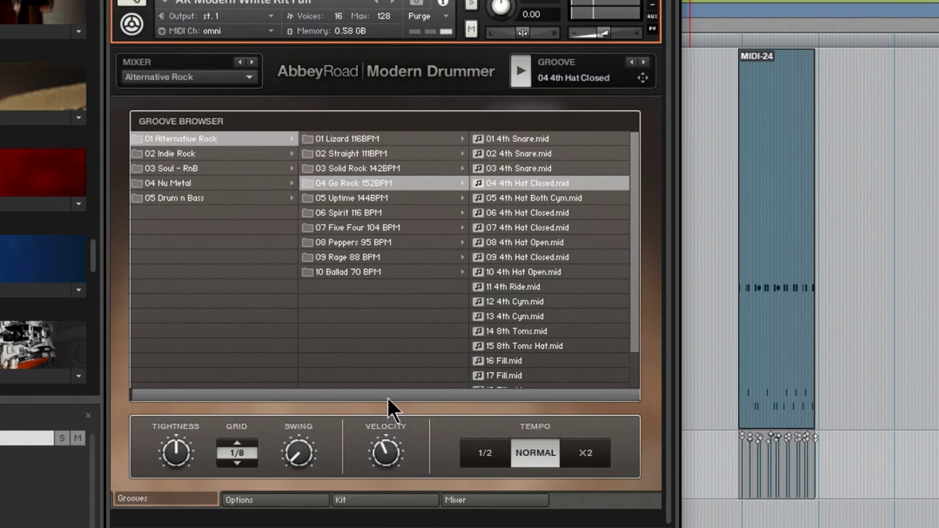
click(520, 71)
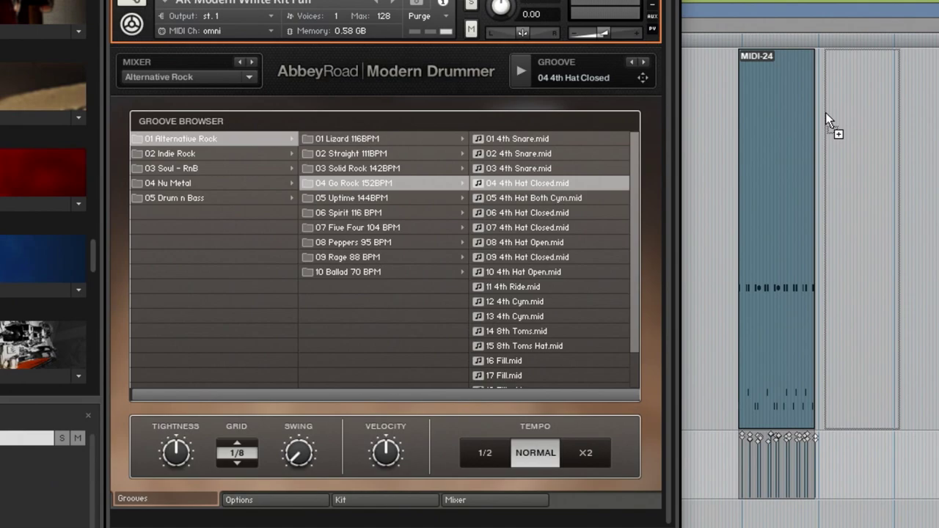
Delete the old MIDI-24 clip and move MIDI-25 left into its place.
click(747, 346)
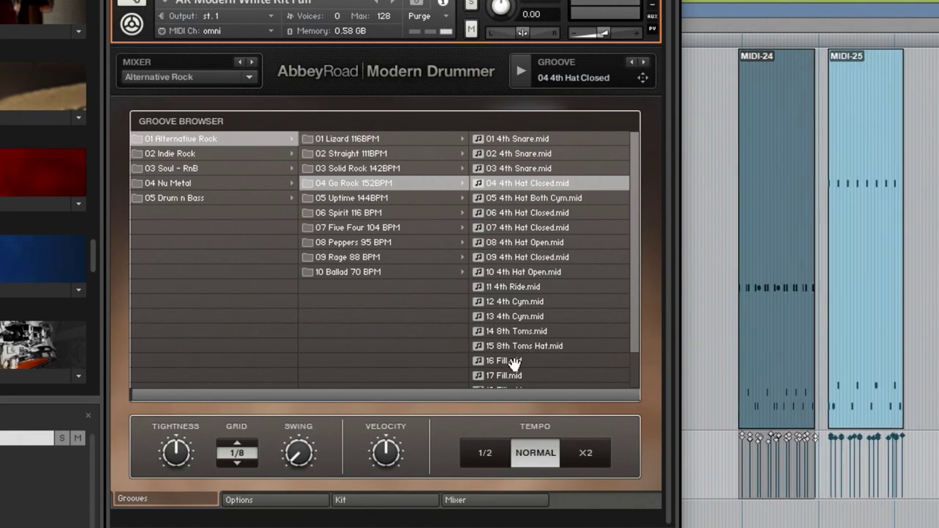
key(Delete)
drag(883, 342, 785, 353)
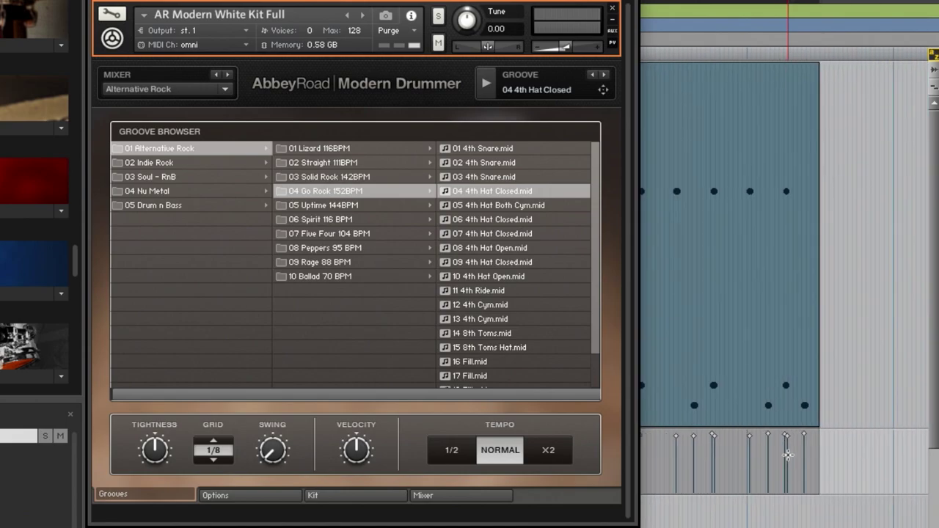
Drag another copy of the hat groove onto the track as MIDI-28 and close Kontakt.
scroll(787, 455, left, 2)
scroll(787, 455, right, 3)
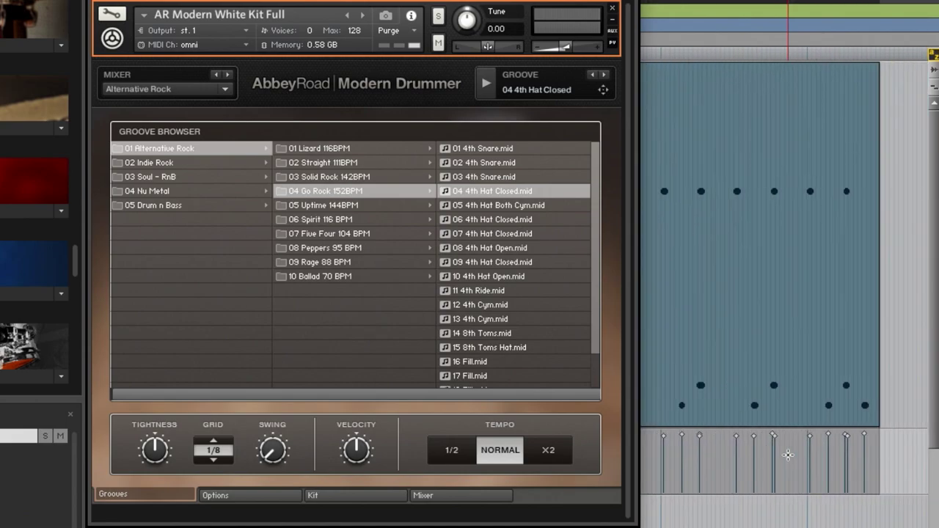
scroll(787, 455, right, 2)
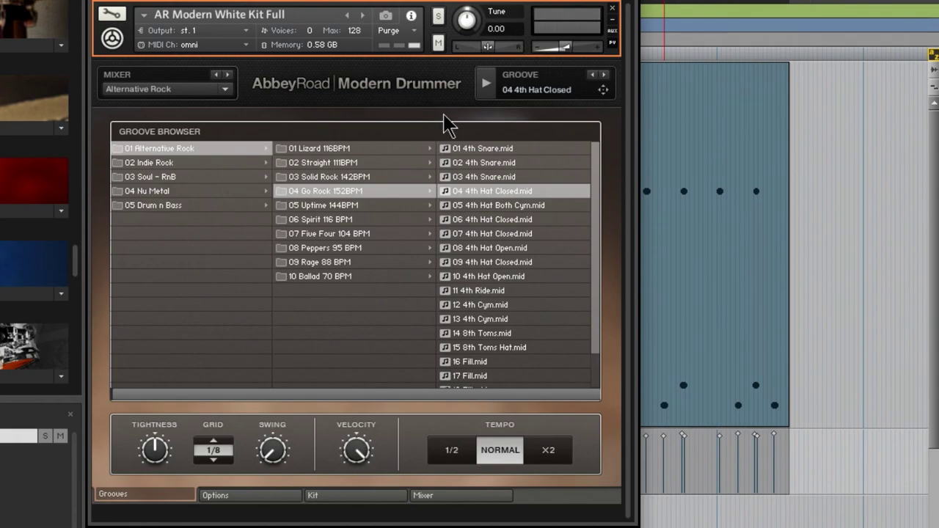
drag(603, 92, 800, 201)
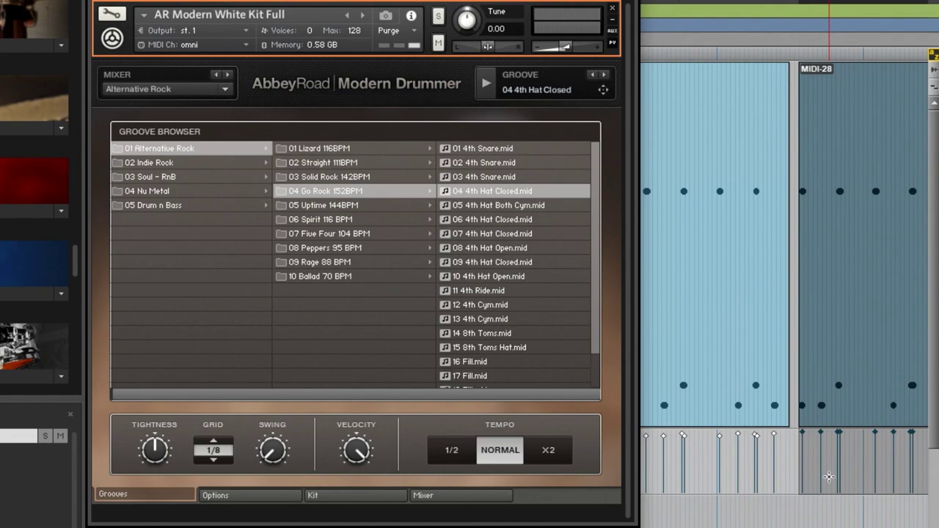
scroll(870, 435, right, 3)
key(ctrl+w)
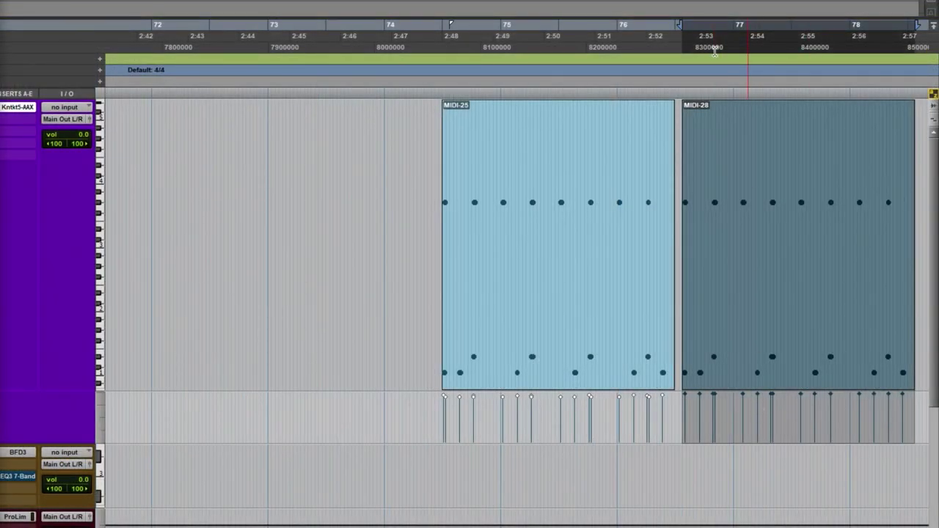
Set the insertion point ahead of MIDI-25 and drop the hat groove there as MIDI-29.
click(774, 399)
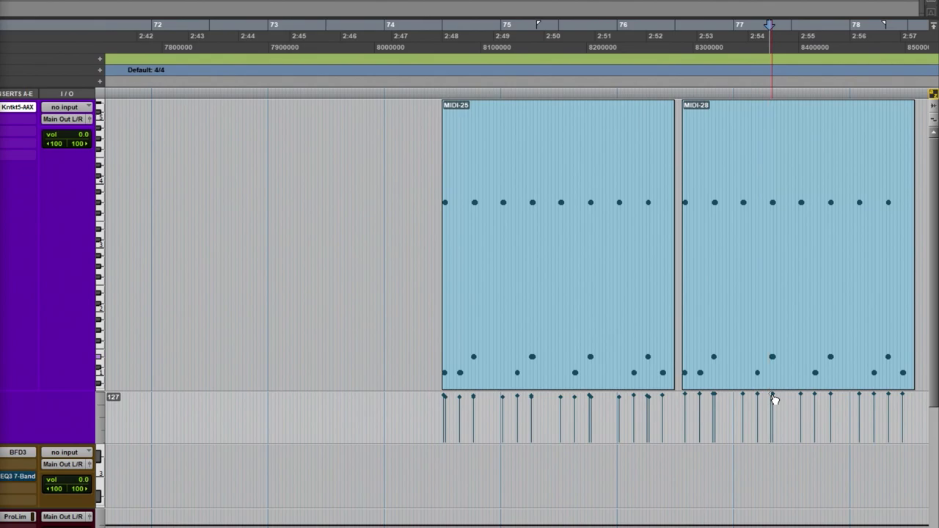
click(620, 401)
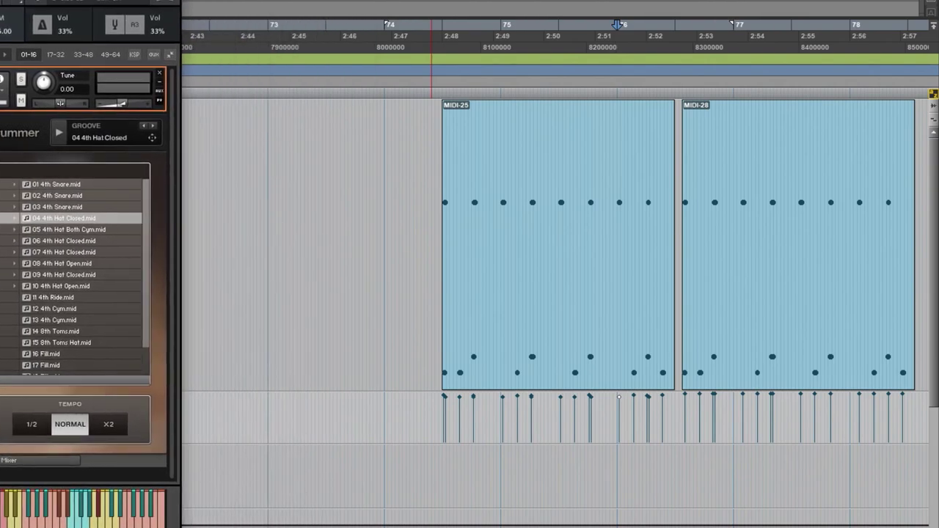
drag(153, 138, 200, 170)
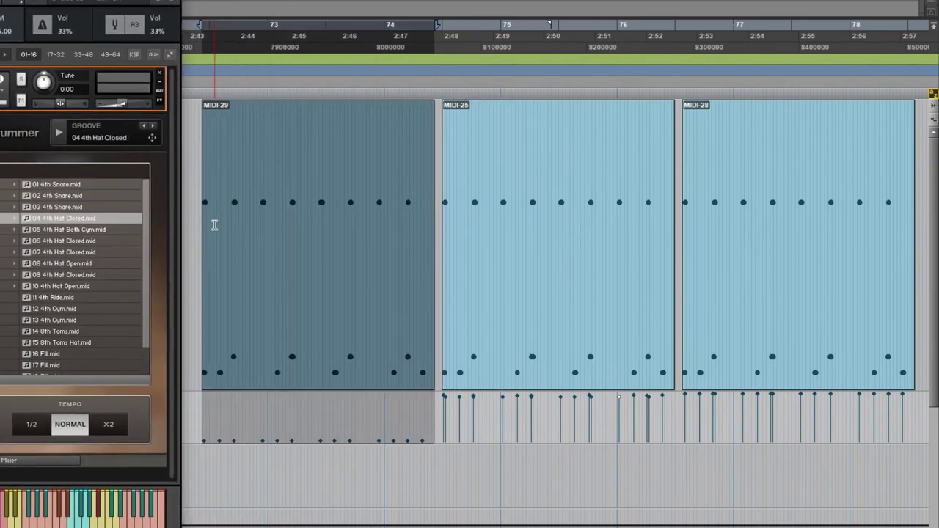
click(321, 445)
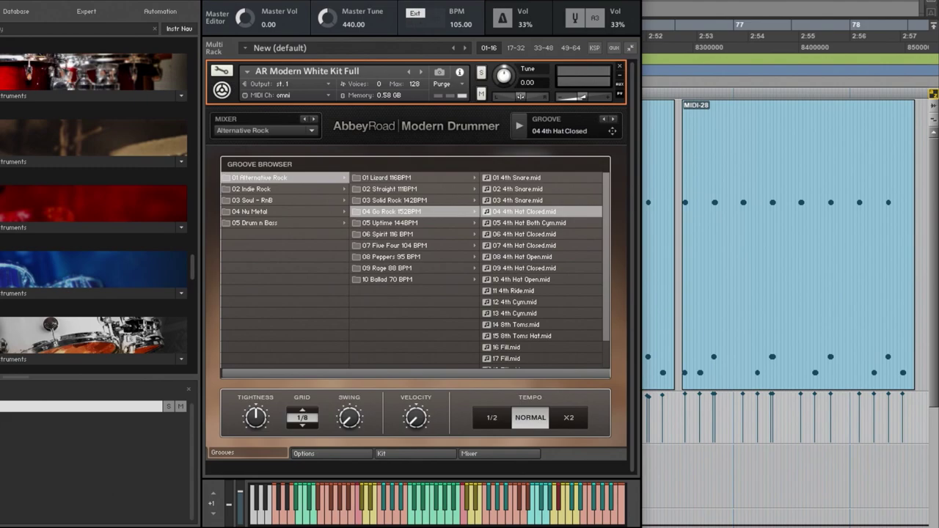
Zoom out over the three groove clips and play back MIDI-25 on its own.
scroll(705, 294, down, 3)
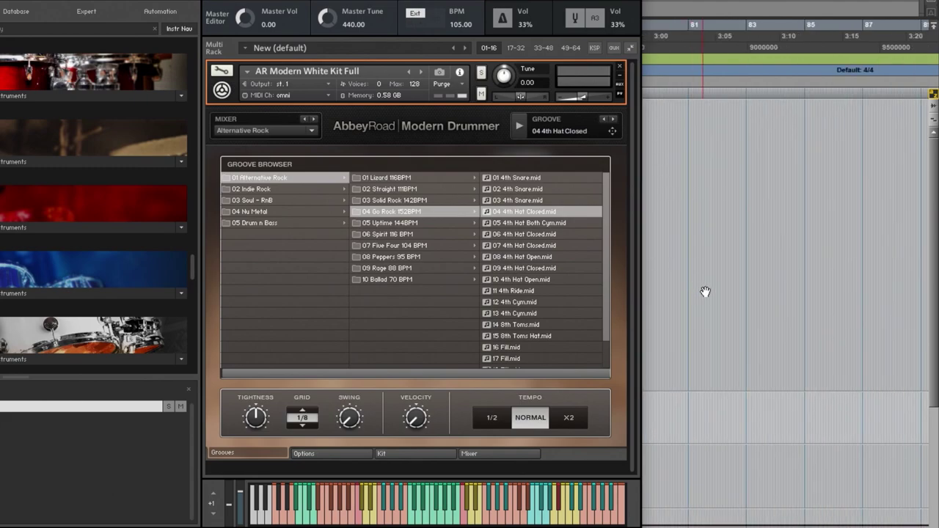
scroll(708, 301, down, 3)
scroll(712, 313, right, 5)
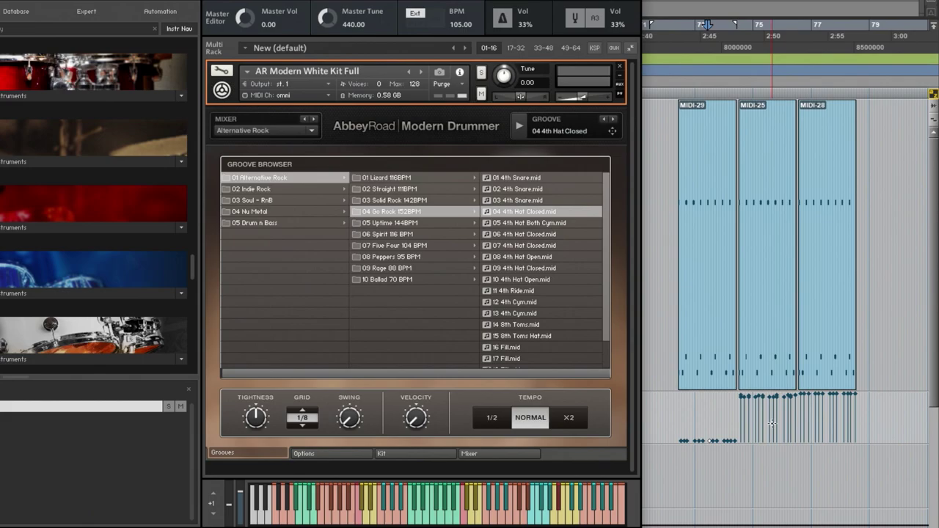
click(752, 328)
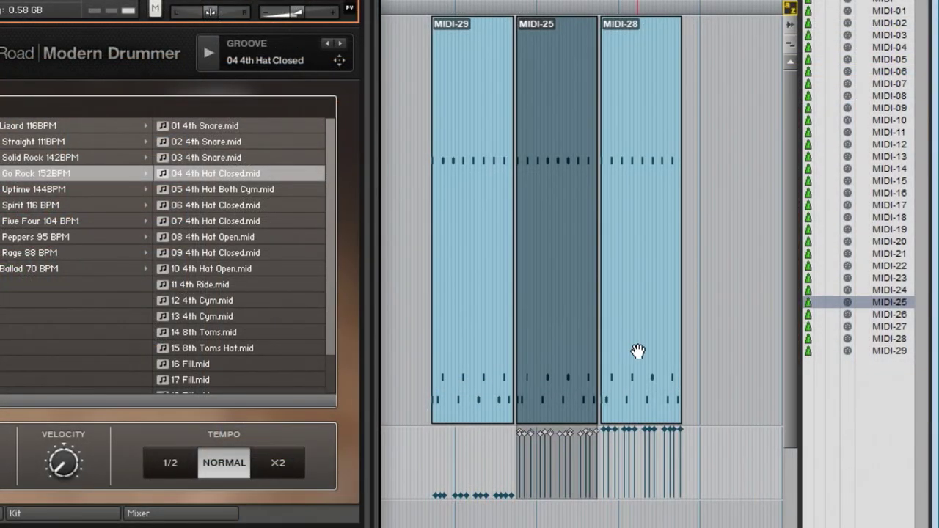
click(637, 351)
click(463, 361)
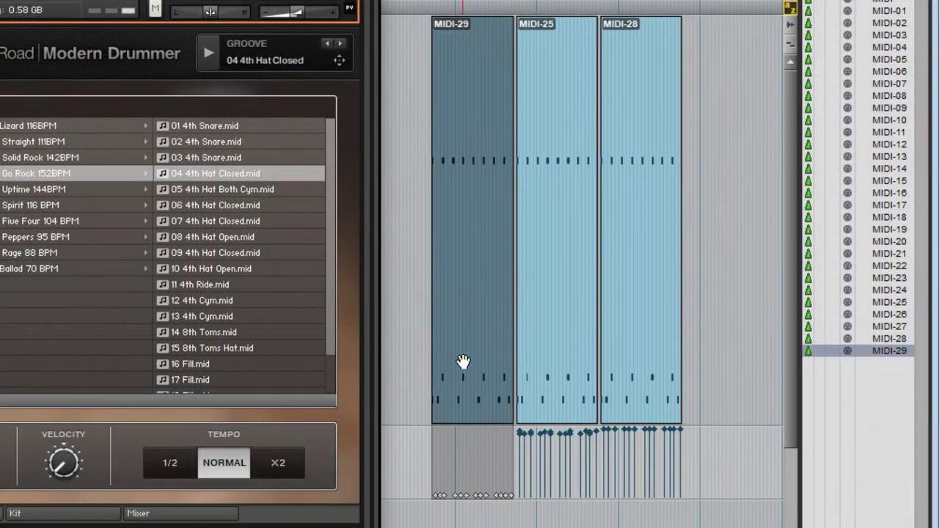
click(549, 378)
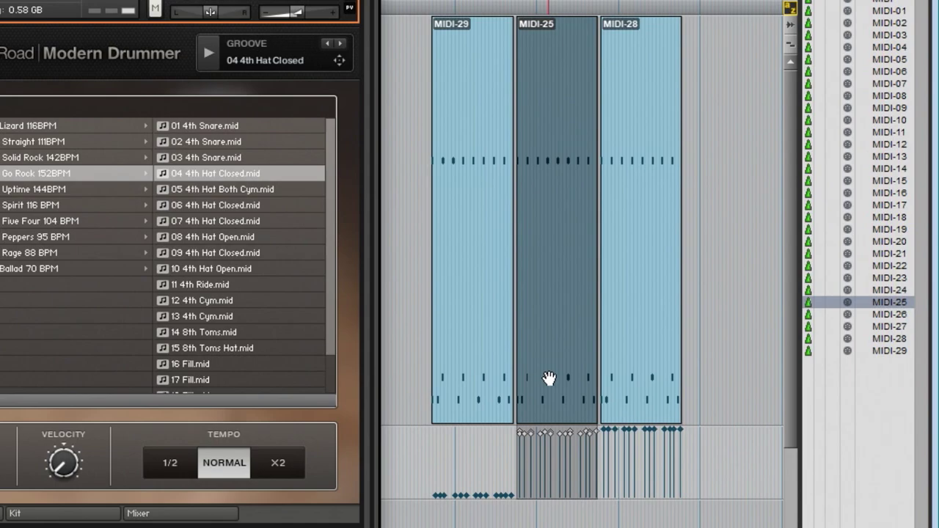
key(space)
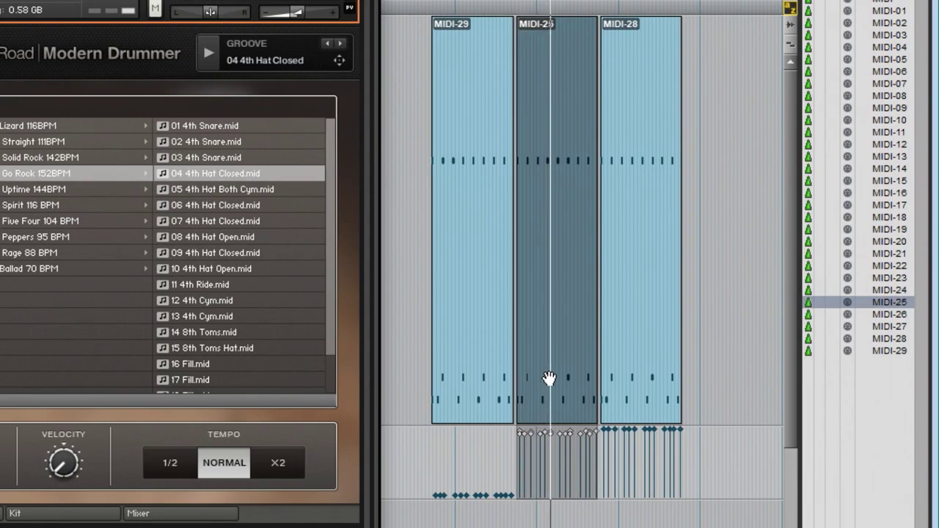
key(space)
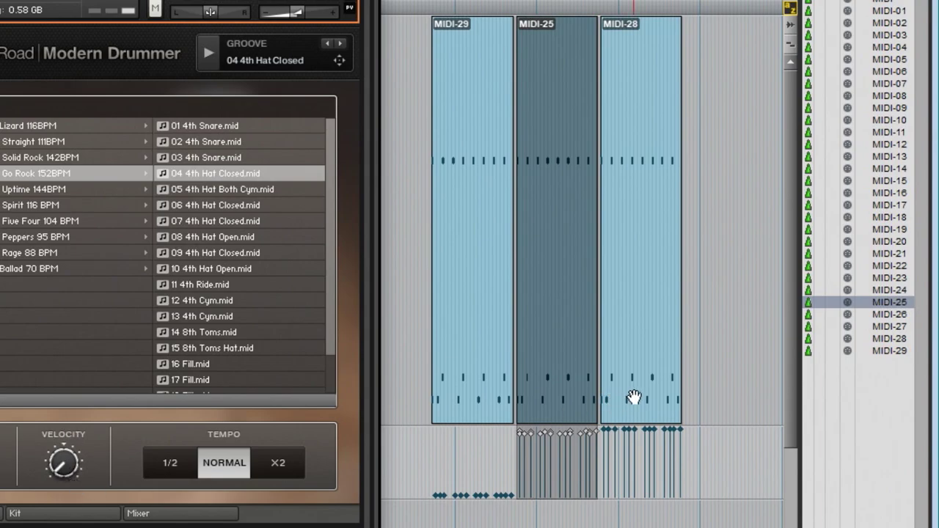
Play back MIDI-28 and then MIDI-29 separately to compare them.
click(633, 397)
key(space)
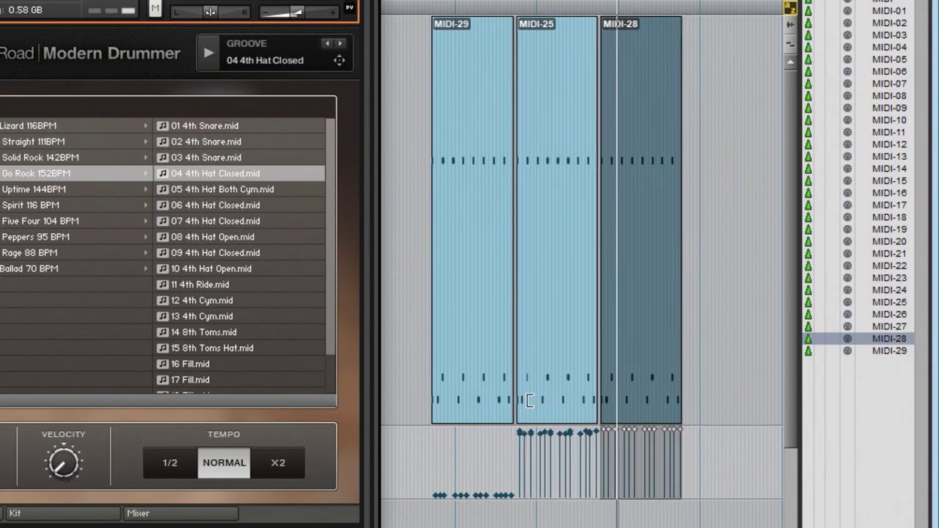
key(space)
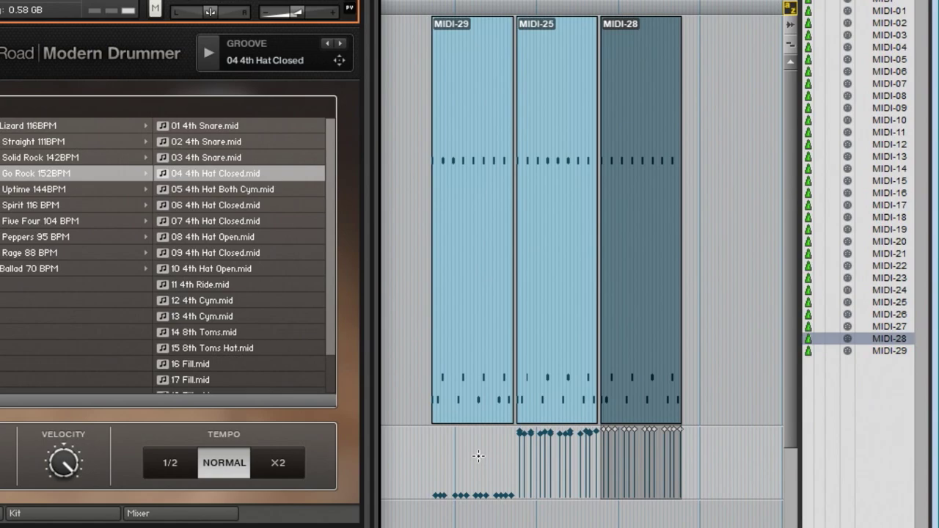
click(438, 403)
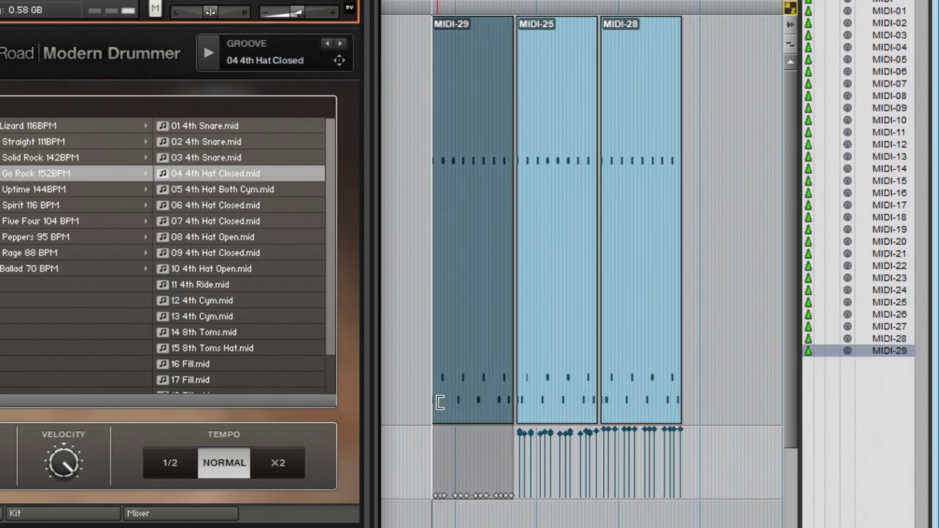
key(space)
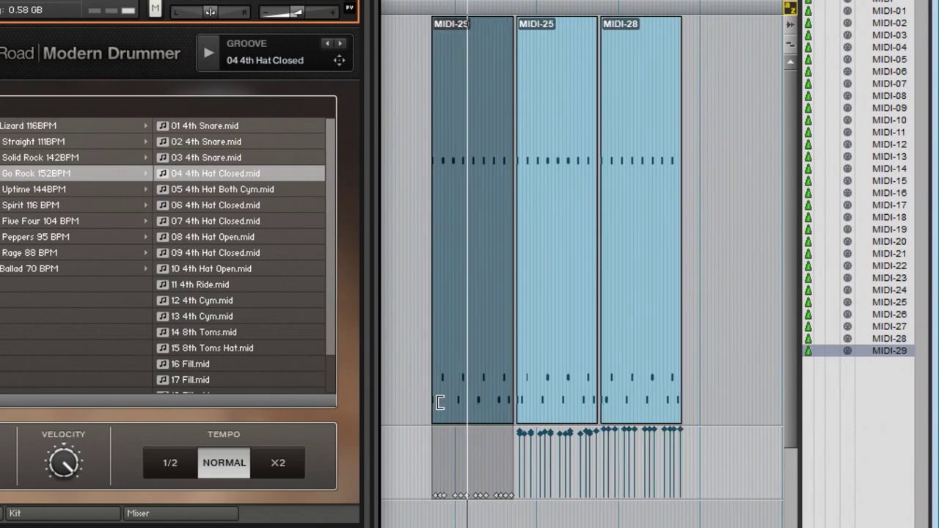
key(space)
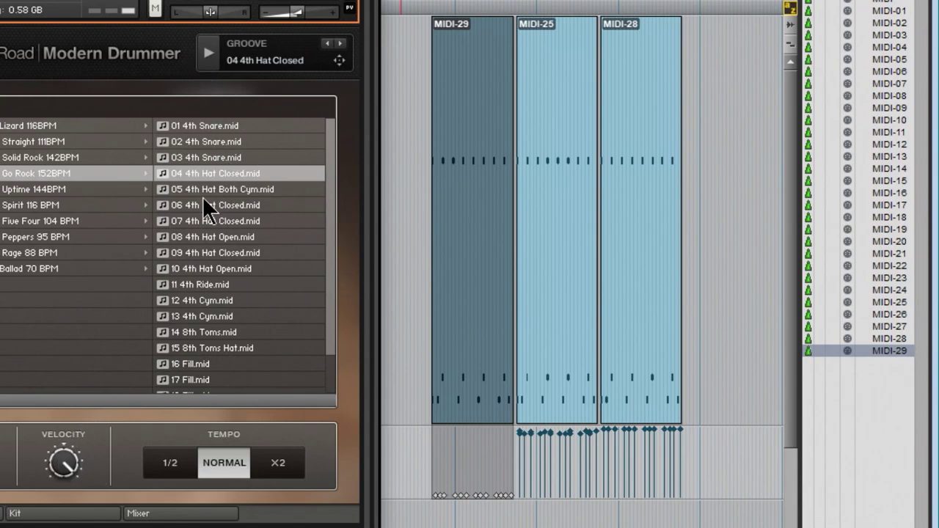
Reset the groove velocity to centre and preview the groove at 1/2 tempo.
ctrl+click(60, 457)
click(273, 470)
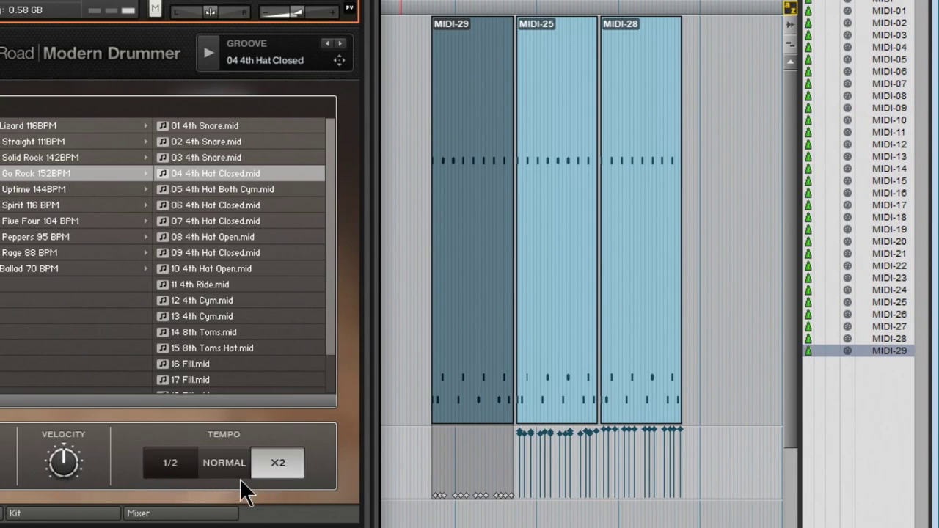
click(215, 469)
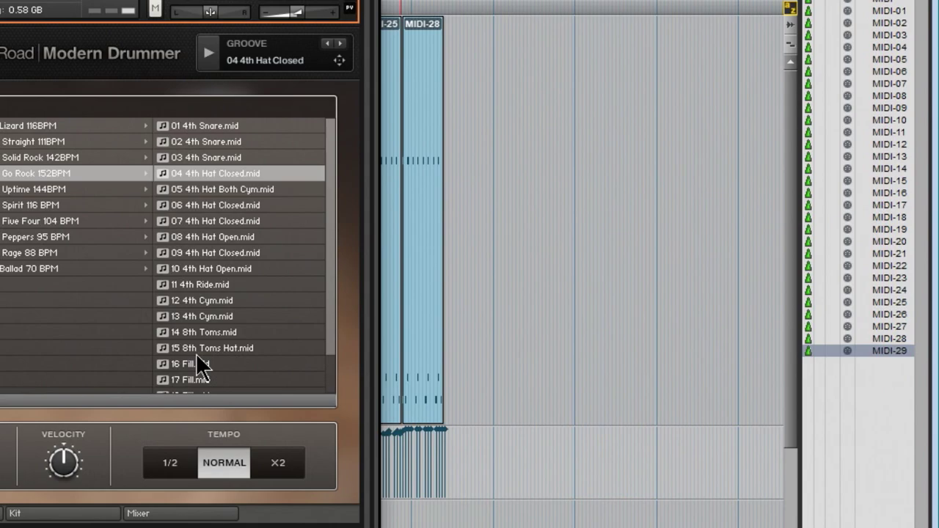
click(168, 464)
click(206, 53)
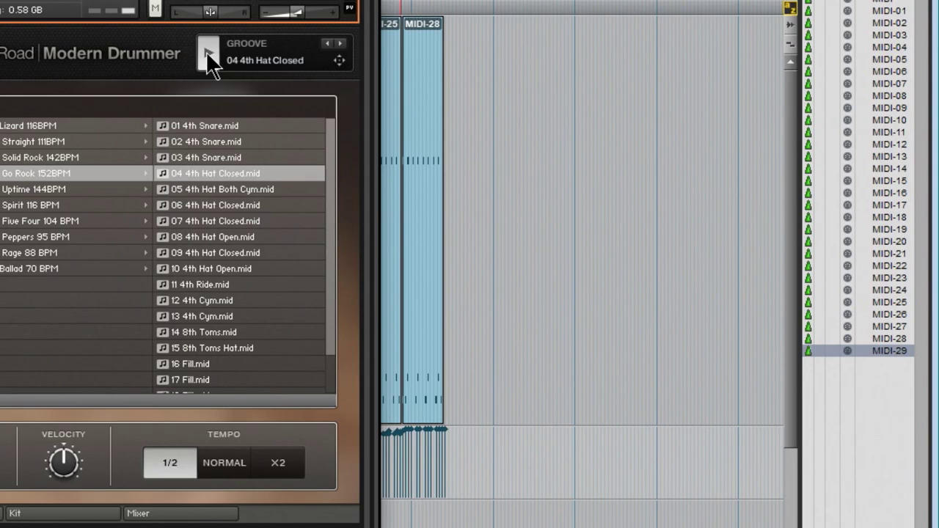
Drag the half-tempo groove onto the drum track after MIDI-28 as MIDI-30.
drag(339, 61, 459, 110)
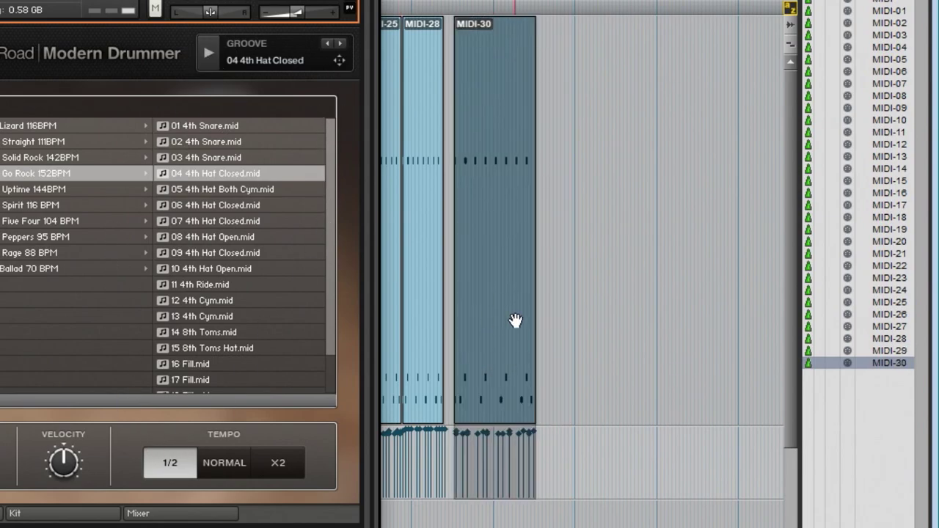
scroll(516, 320, left, 5)
scroll(528, 341, right, 1)
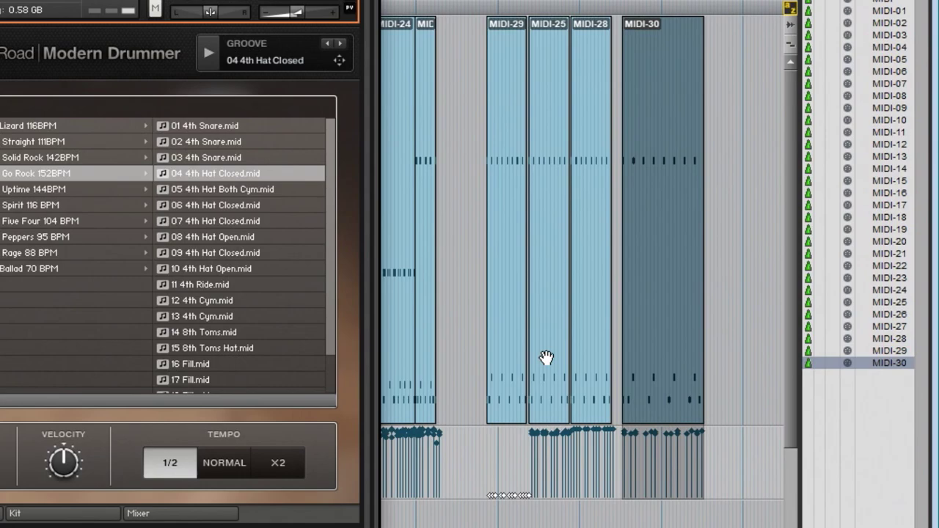
click(585, 339)
click(558, 343)
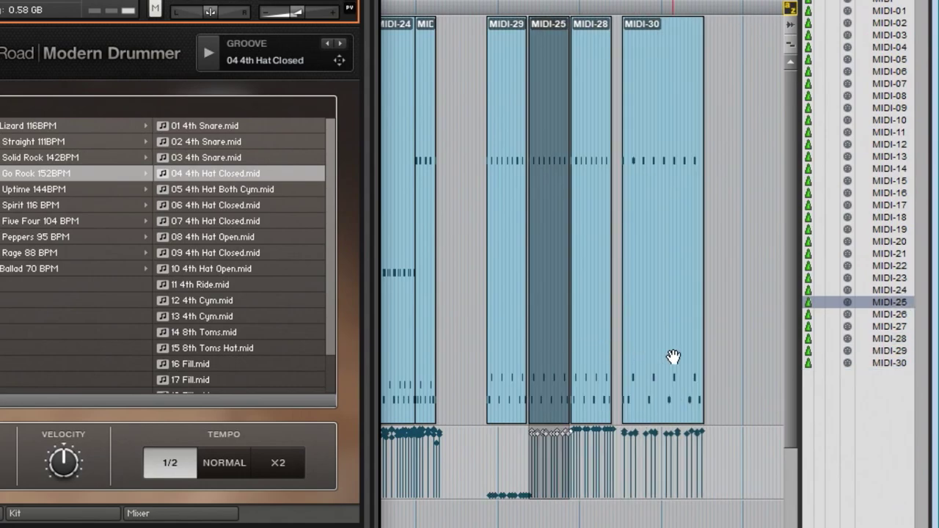
click(645, 371)
scroll(639, 341, right, 6)
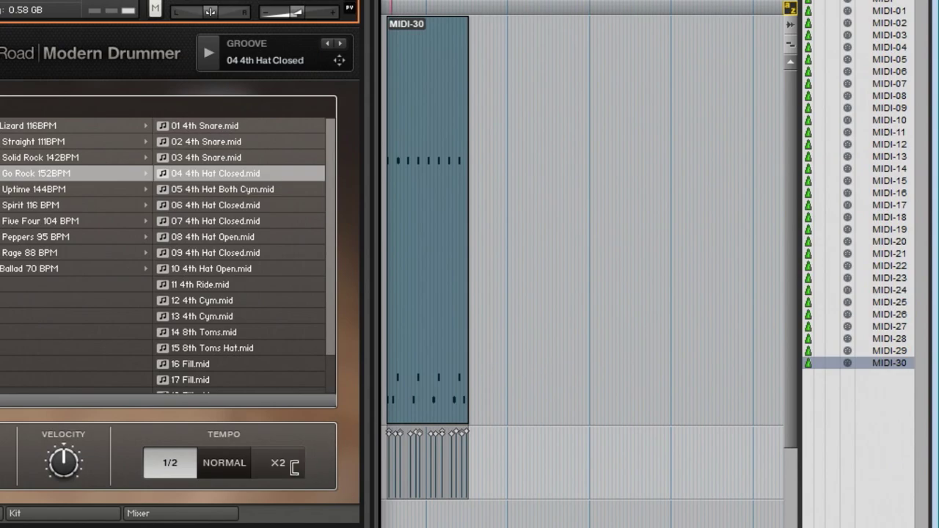
Switch the groove to X2 tempo and drop it after MIDI-30 as MIDI-31.
click(294, 467)
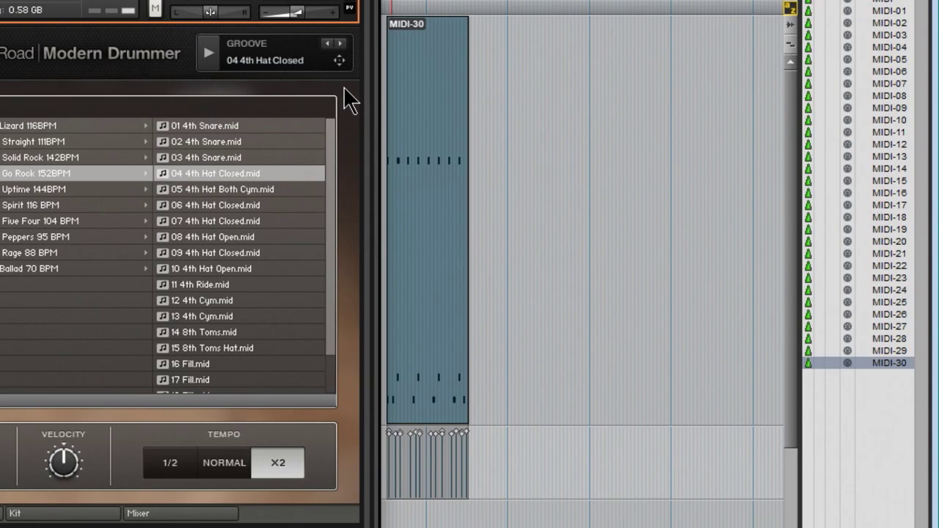
drag(339, 60, 482, 100)
scroll(567, 296, left, 1)
scroll(567, 296, left, 2)
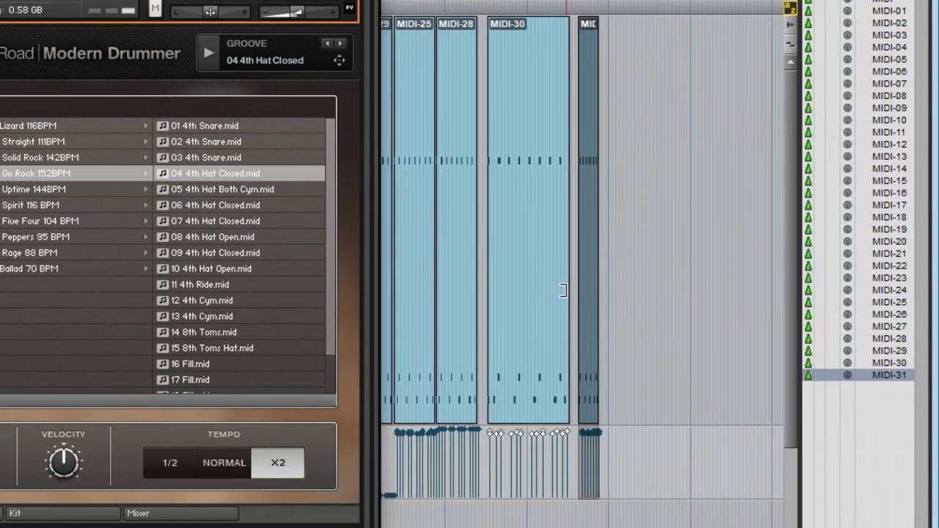
scroll(562, 291, left, 3)
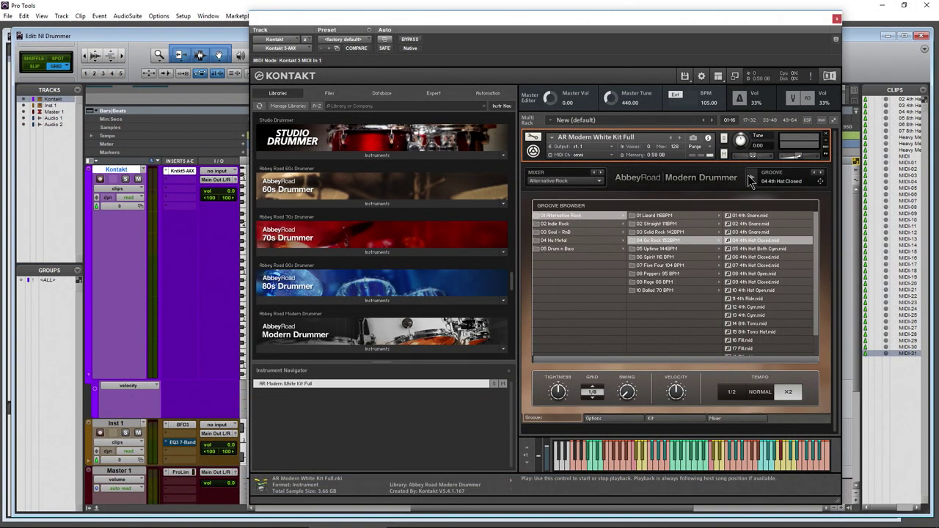
Preview 08 4th Hat Open.mid at NORMAL tempo and step the mixer preset to Indie Rock.
click(749, 176)
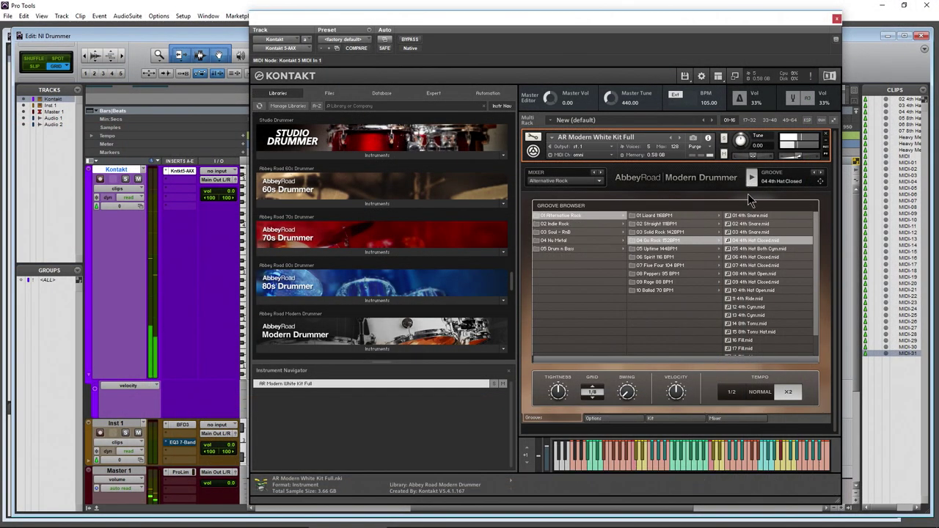
click(739, 273)
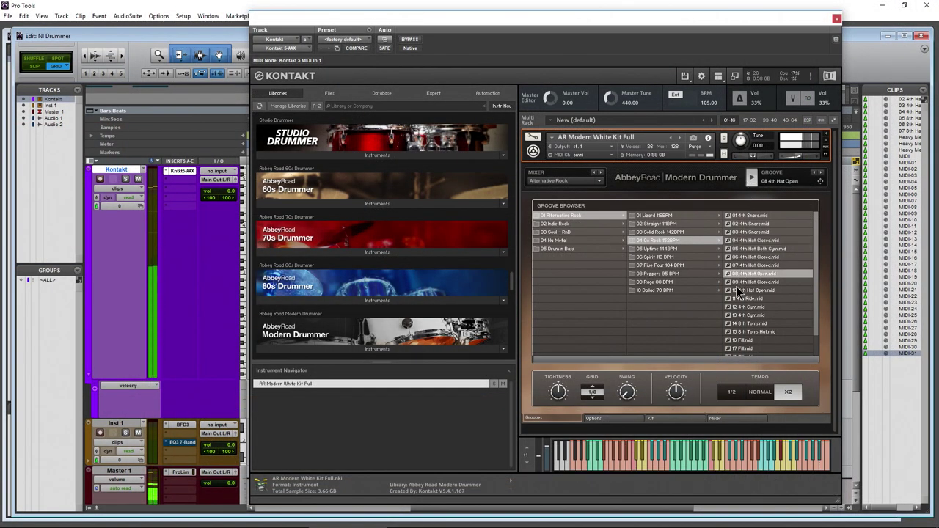
click(751, 179)
click(752, 179)
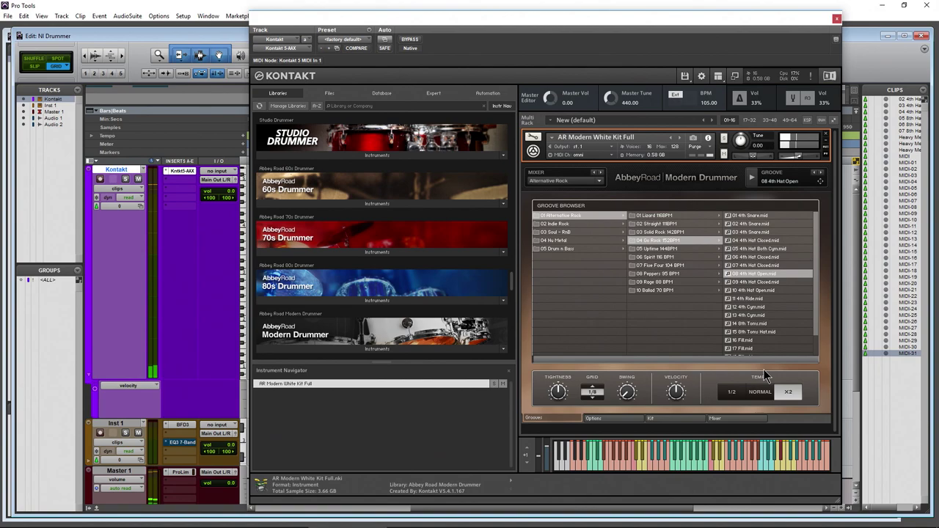
click(760, 392)
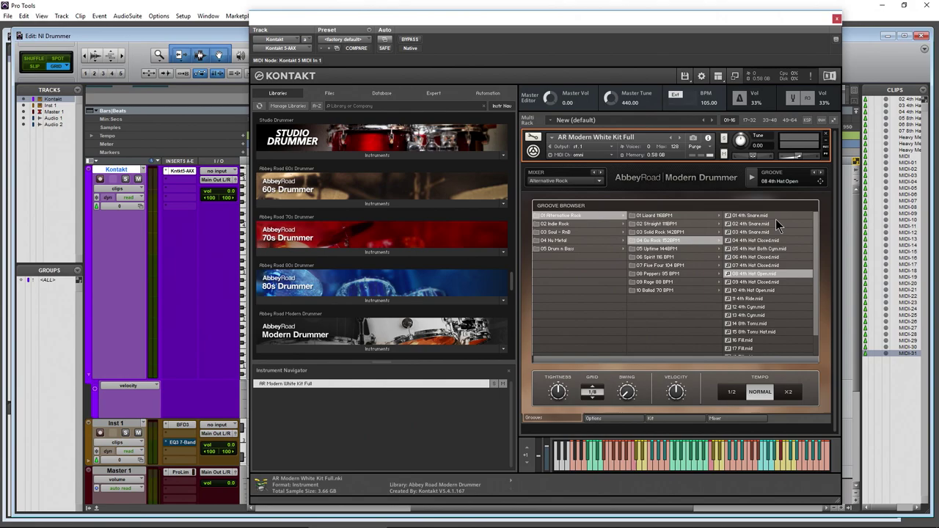
key(space)
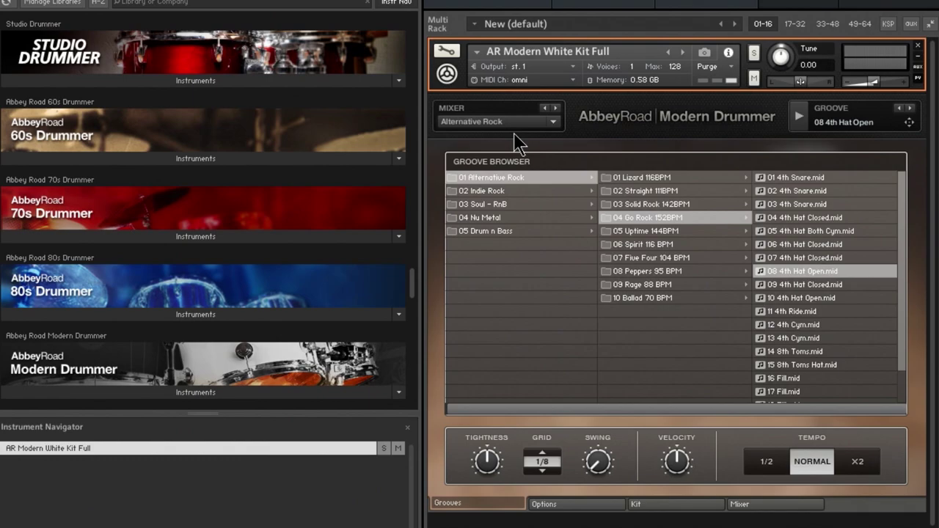
click(557, 108)
Preview the groove, try the Drum n Bass mixer preset, then settle on Nu Metal.
click(798, 119)
click(553, 121)
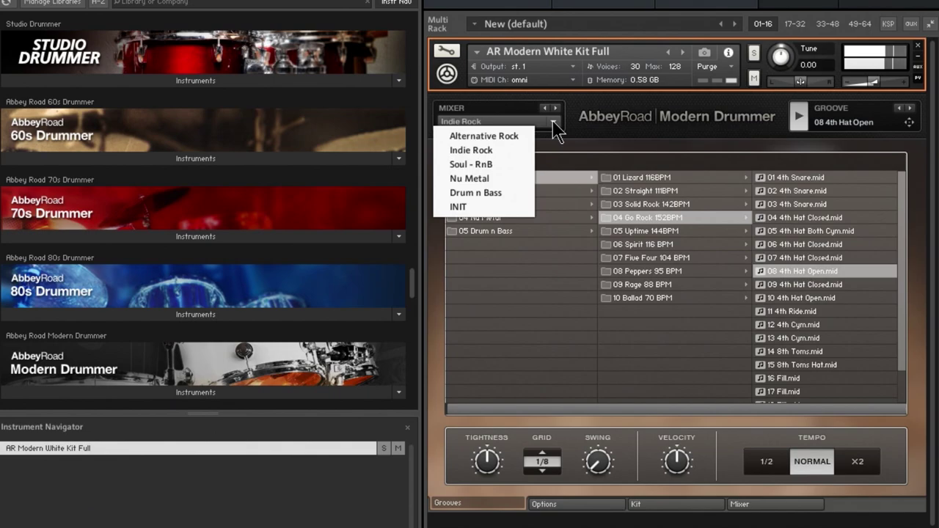
click(483, 190)
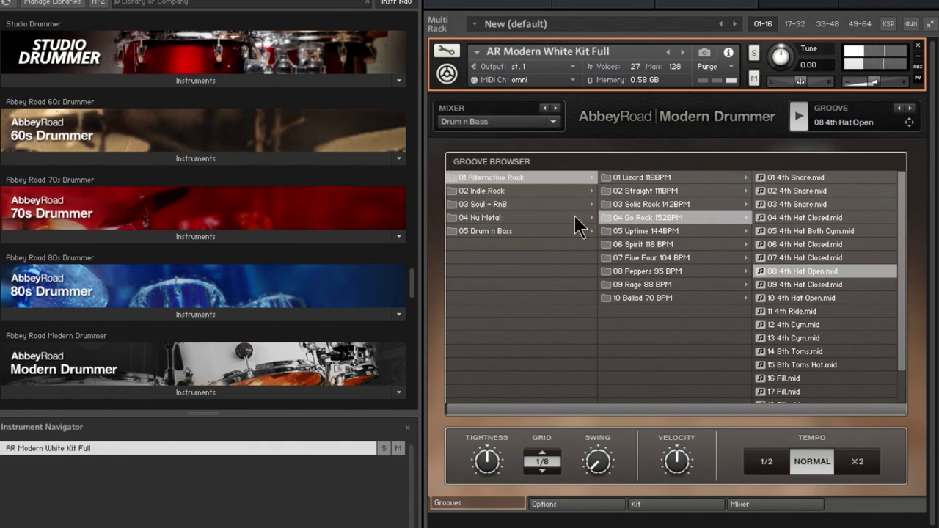
click(555, 123)
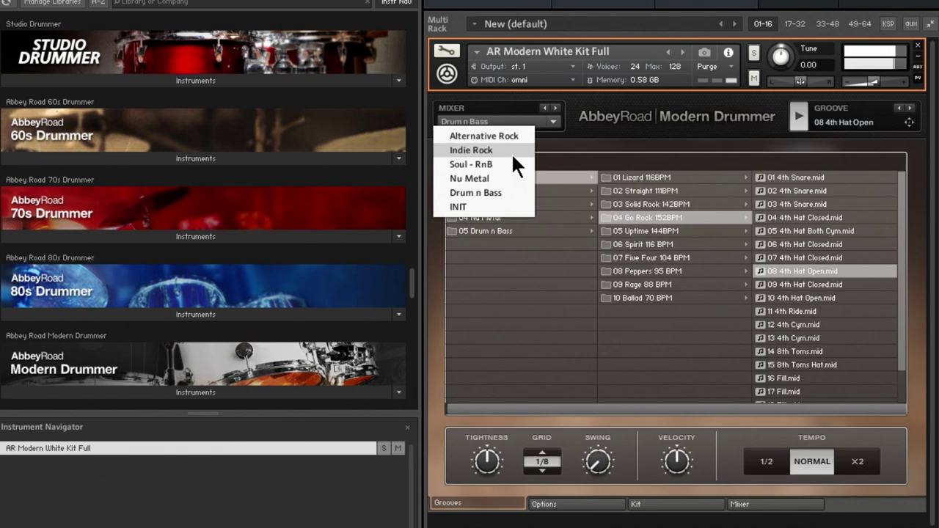
click(498, 177)
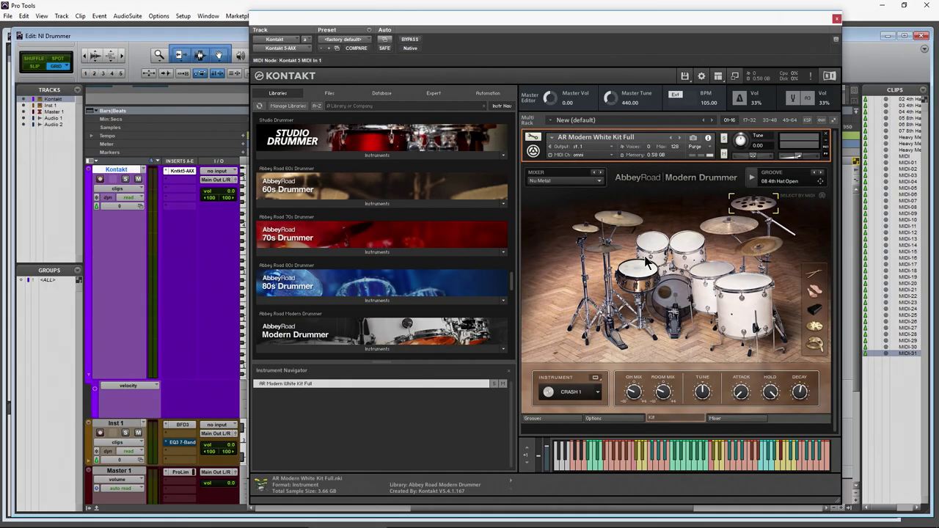
Show the Modern Drummer Options page with its velocity curve and MIDI mapping settings.
click(597, 418)
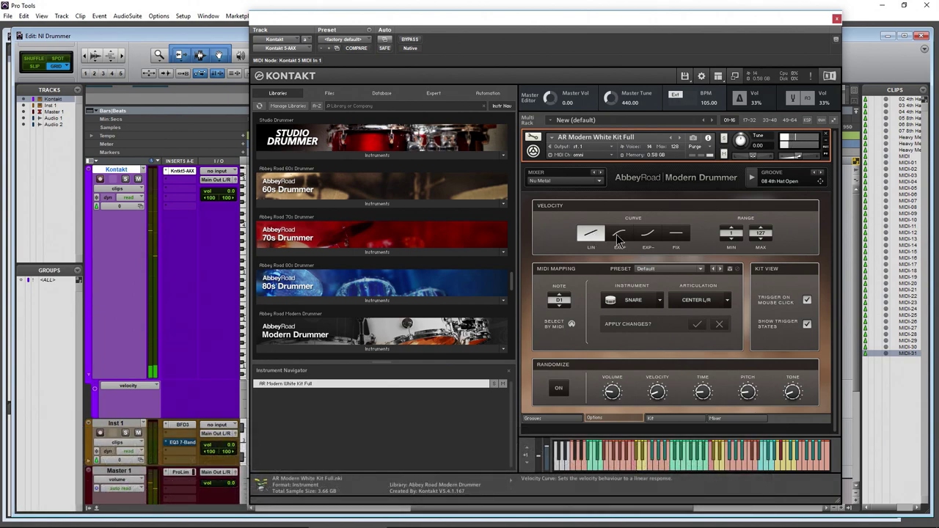
Try the FIX velocity curve, return to LIN, and play a kit piece to hear the response.
click(676, 235)
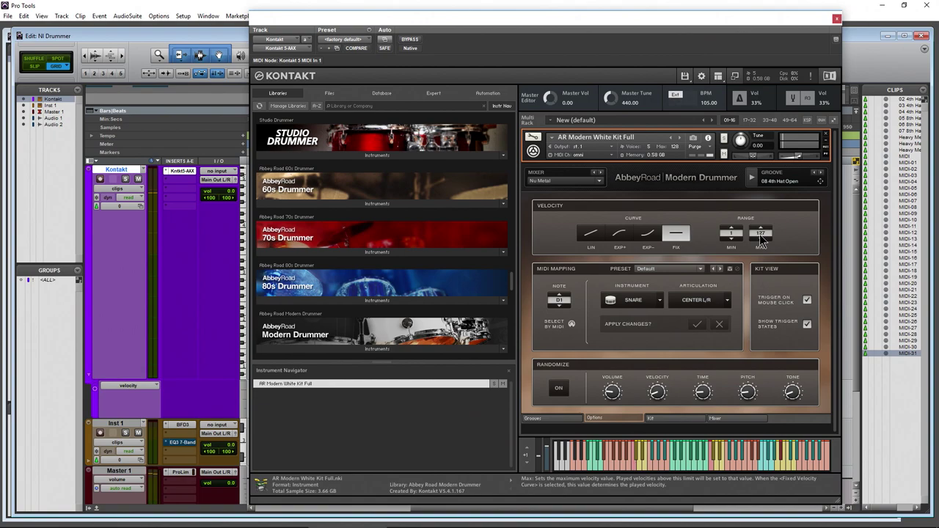
click(589, 238)
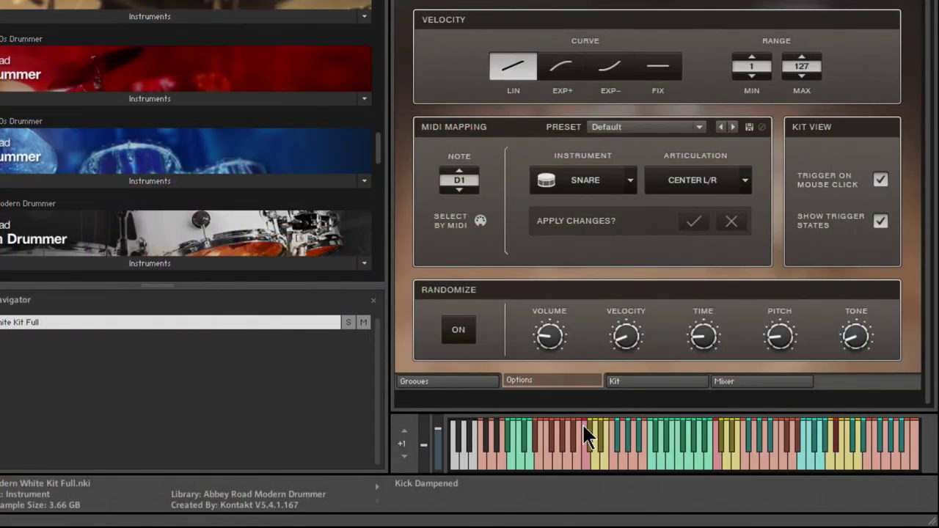
click(582, 424)
click(583, 466)
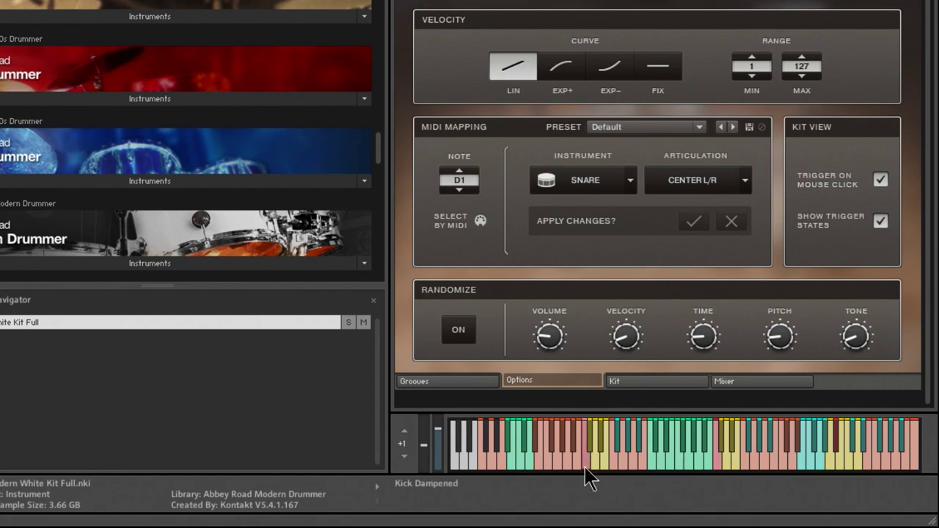
click(584, 424)
click(585, 467)
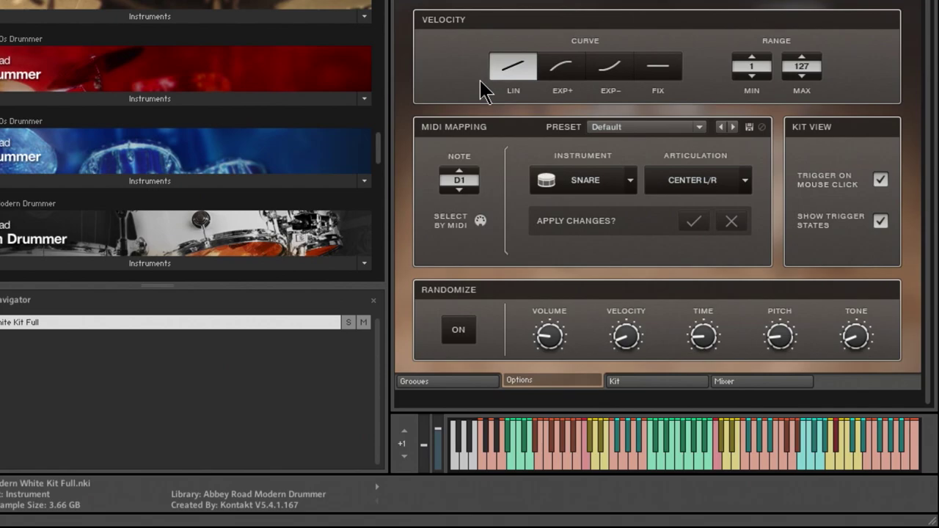
Compare EXP+ and LIN curves on Kick Dampened, then leave the curve on EXP-.
click(560, 77)
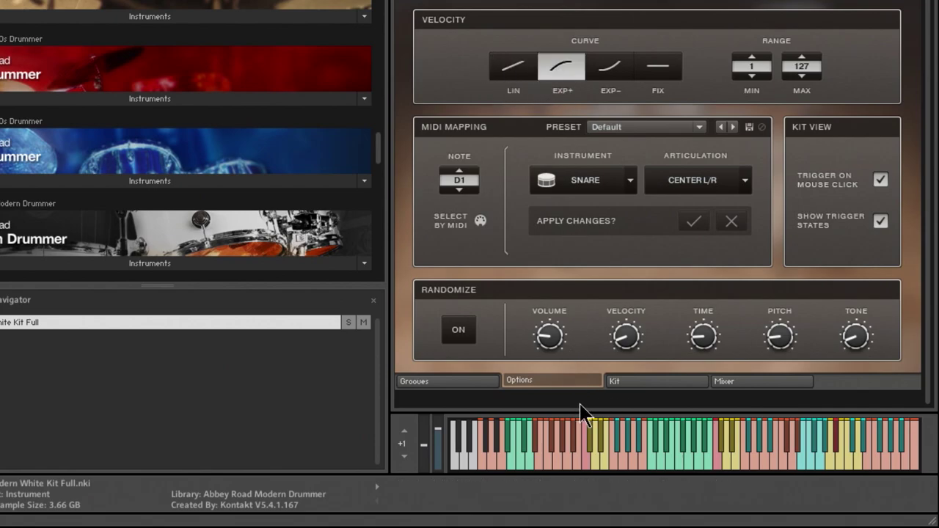
click(585, 430)
click(585, 431)
click(516, 73)
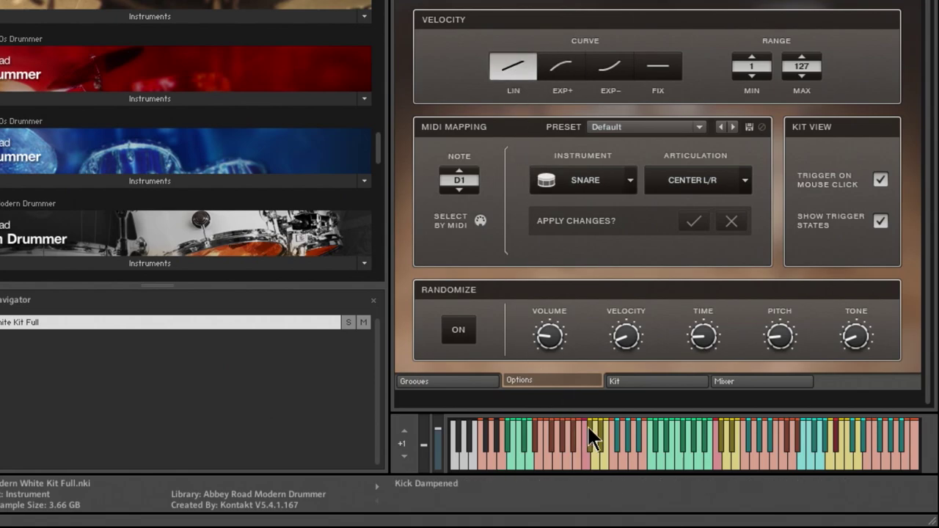
click(583, 428)
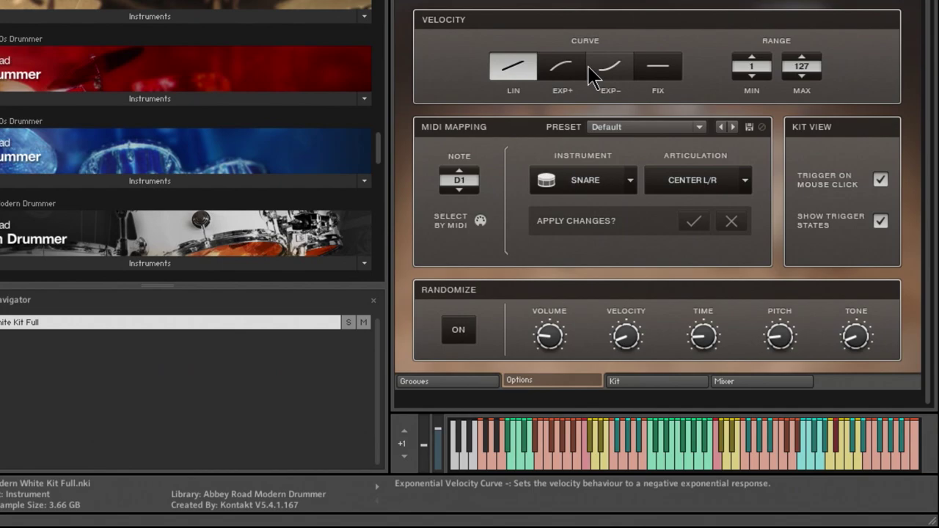
click(564, 73)
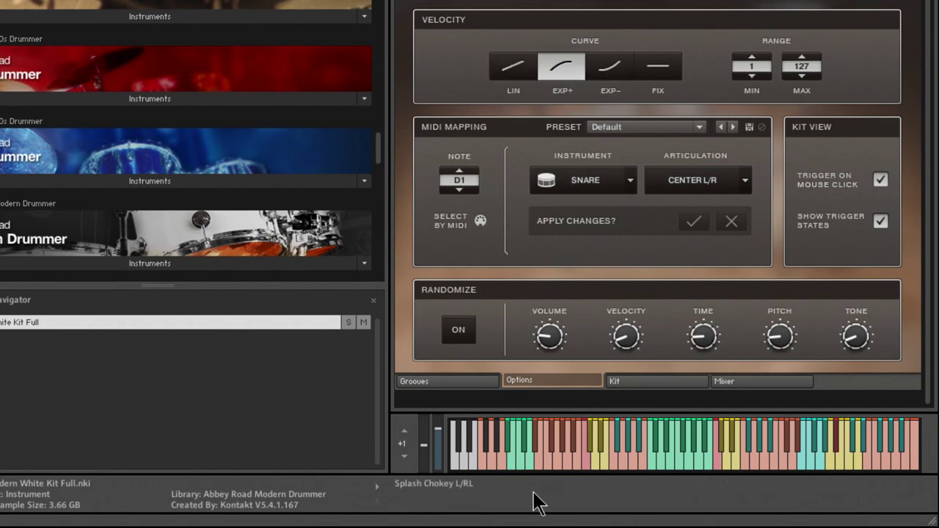
click(585, 428)
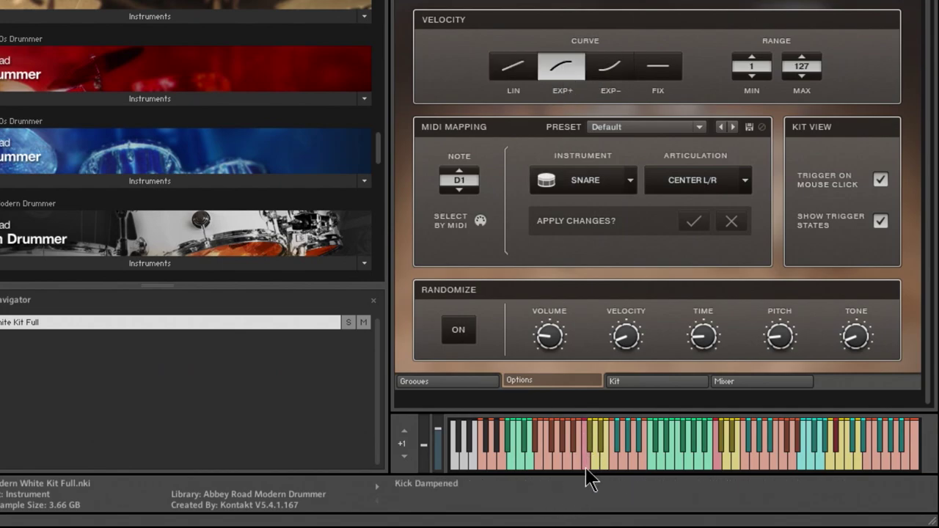
click(586, 453)
click(586, 456)
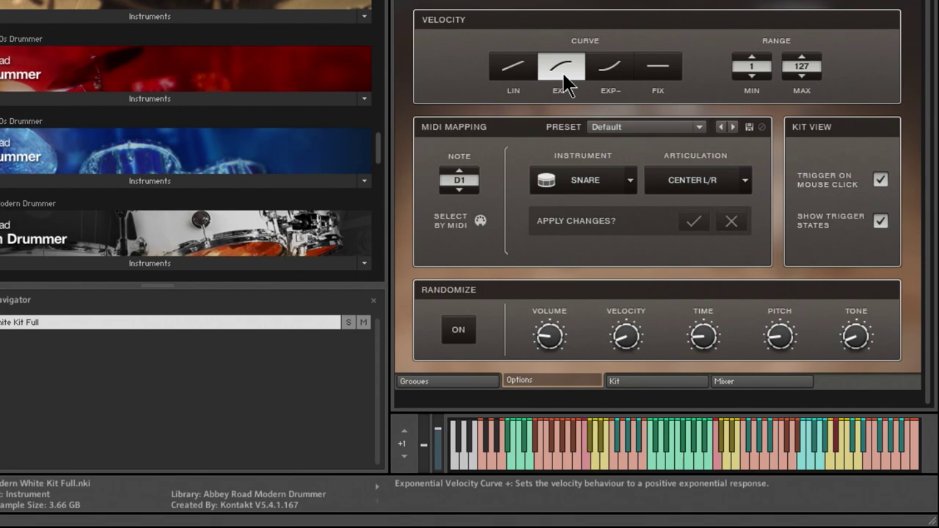
click(611, 85)
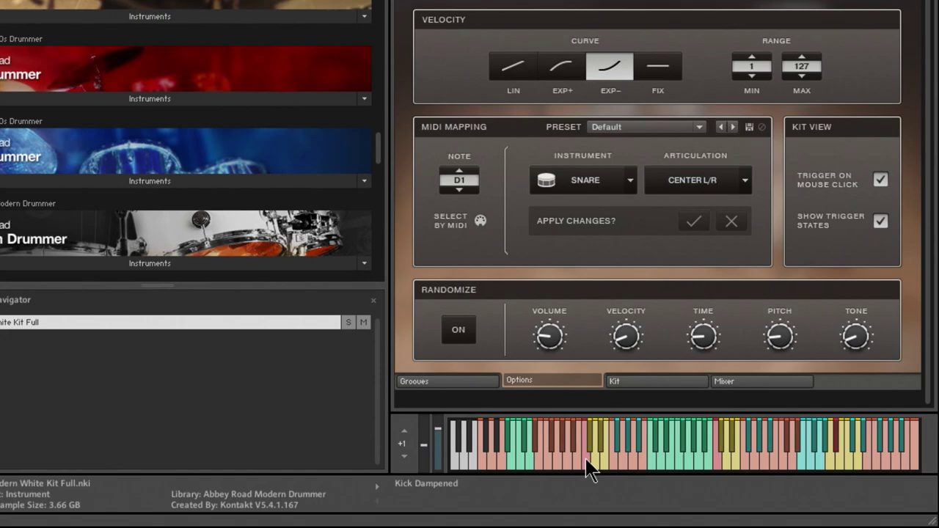
Set Modern Drummer's velocity curve to fixed and audition the snare several times.
click(657, 75)
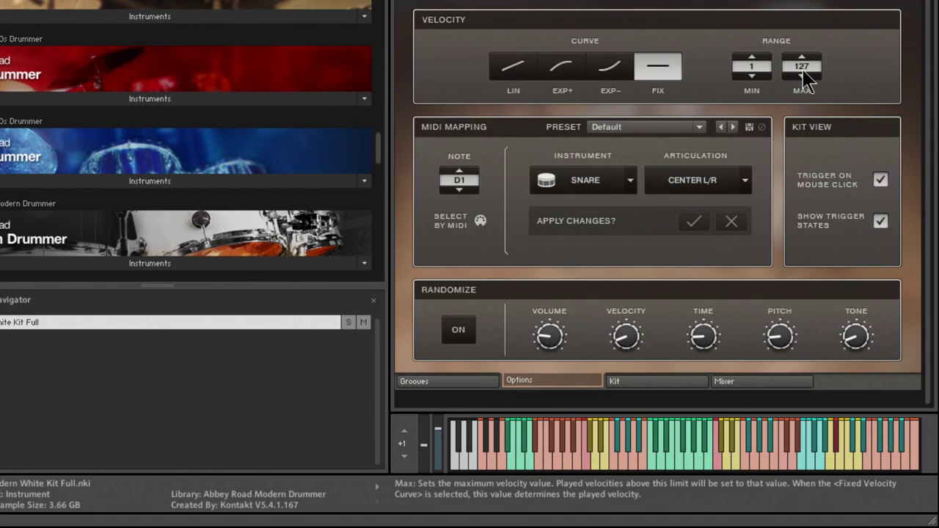
scroll(805, 73, down, 20)
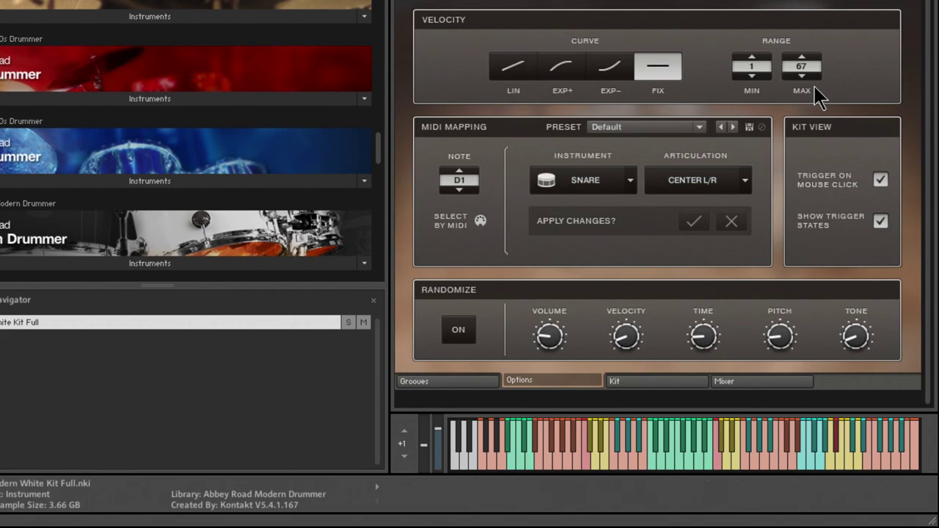
click(594, 429)
click(593, 432)
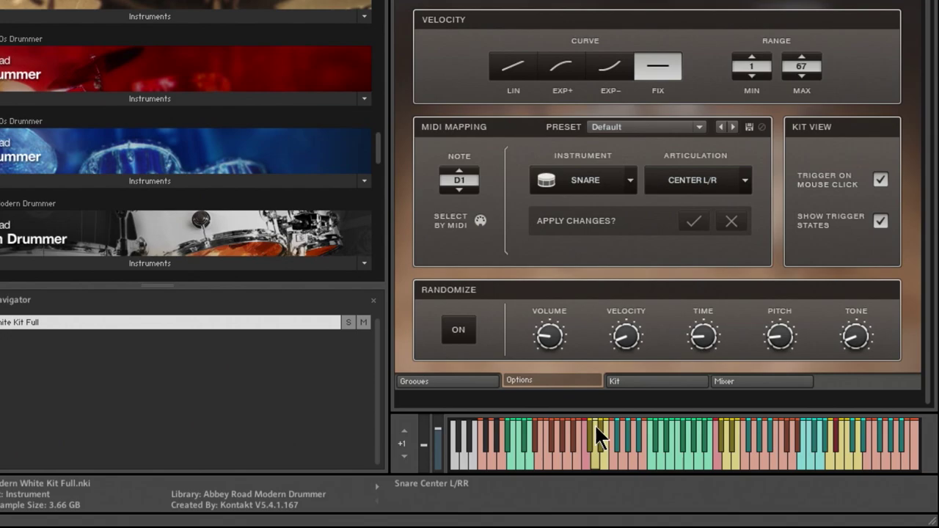
click(594, 432)
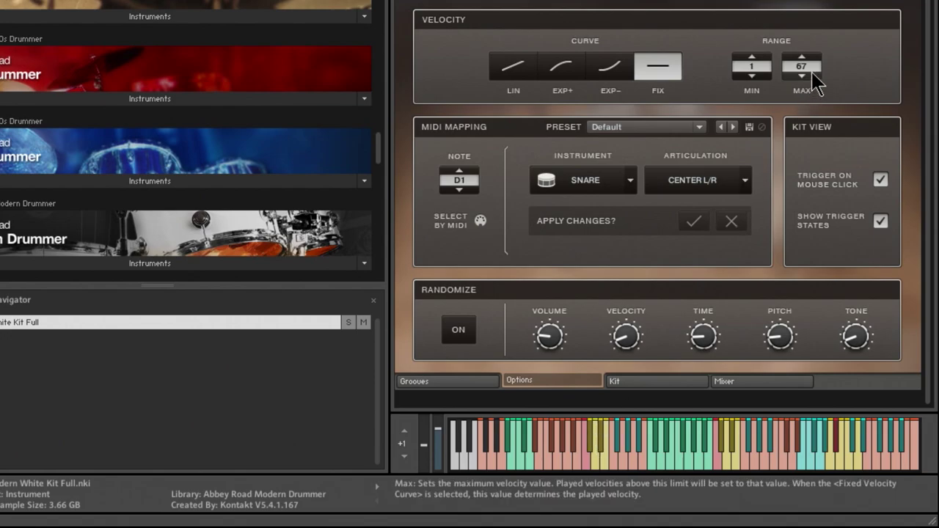
Raise the maximum velocity to 127, switch the curve to LIN, and replay the snare.
drag(812, 72, 807, 44)
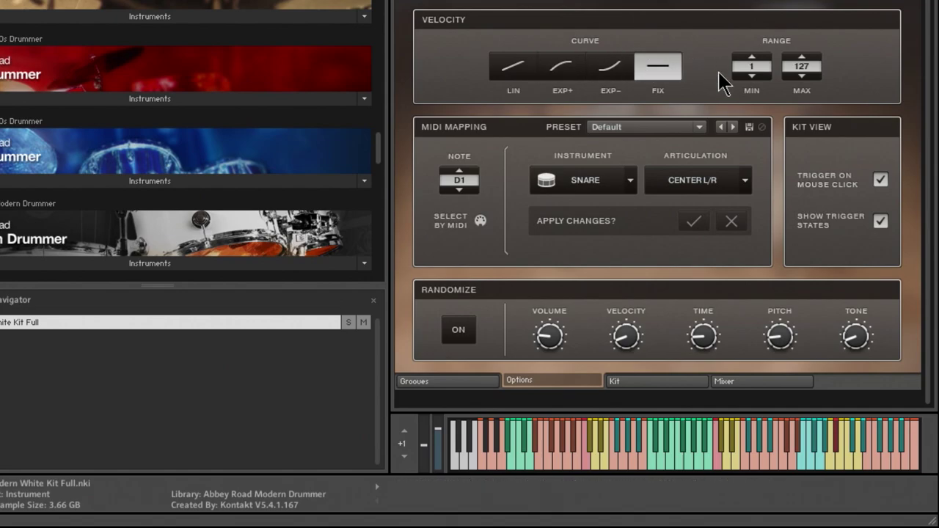
click(499, 78)
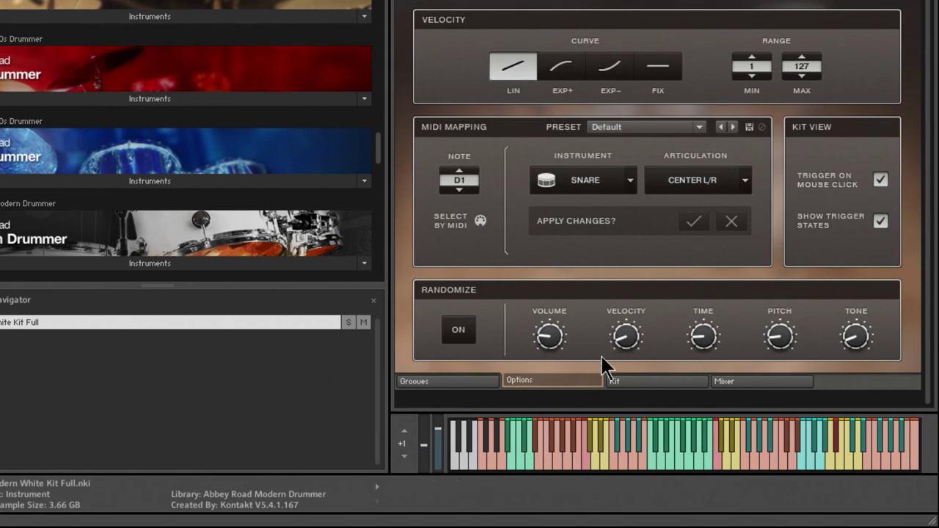
click(595, 429)
click(595, 424)
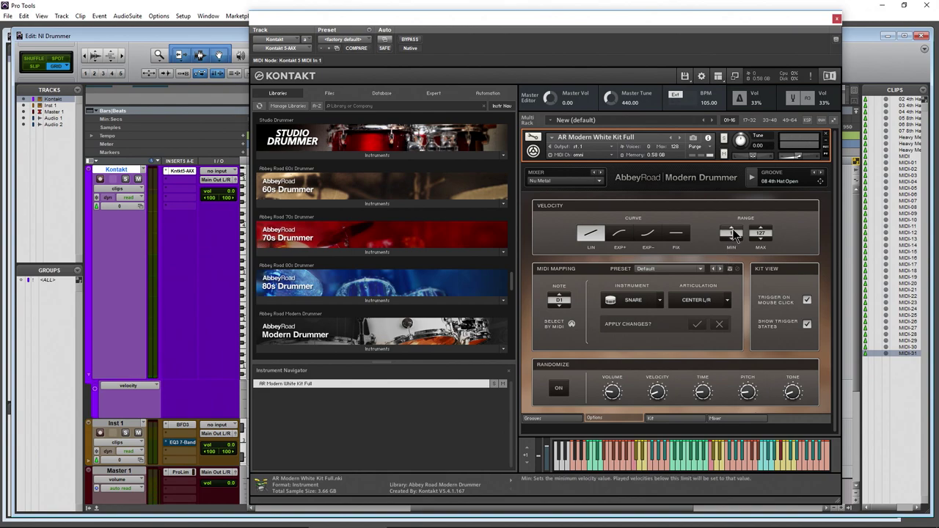
drag(733, 231, 735, 224)
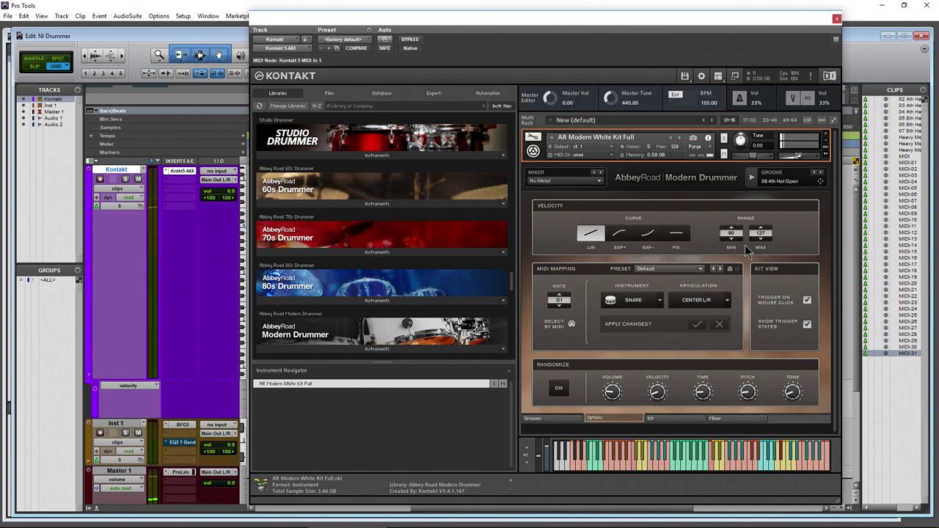
click(641, 464)
drag(731, 233, 544, 273)
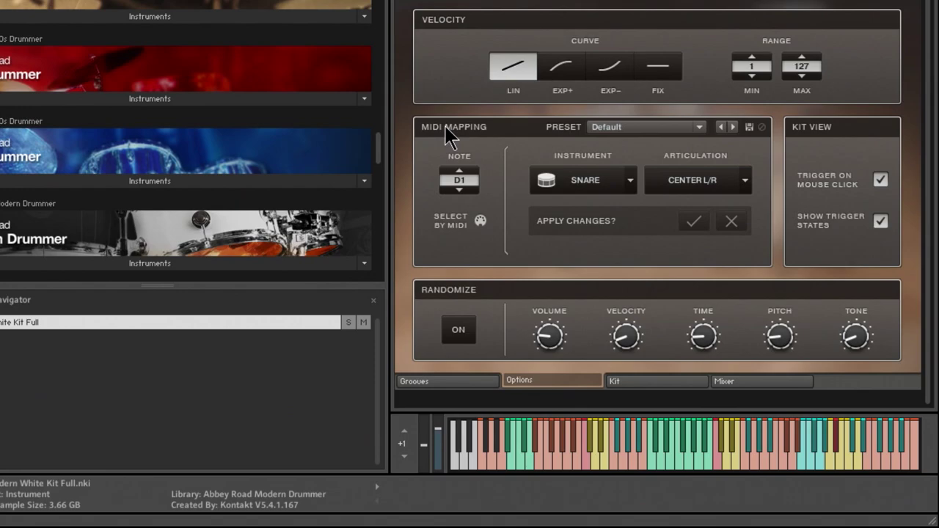
click(696, 127)
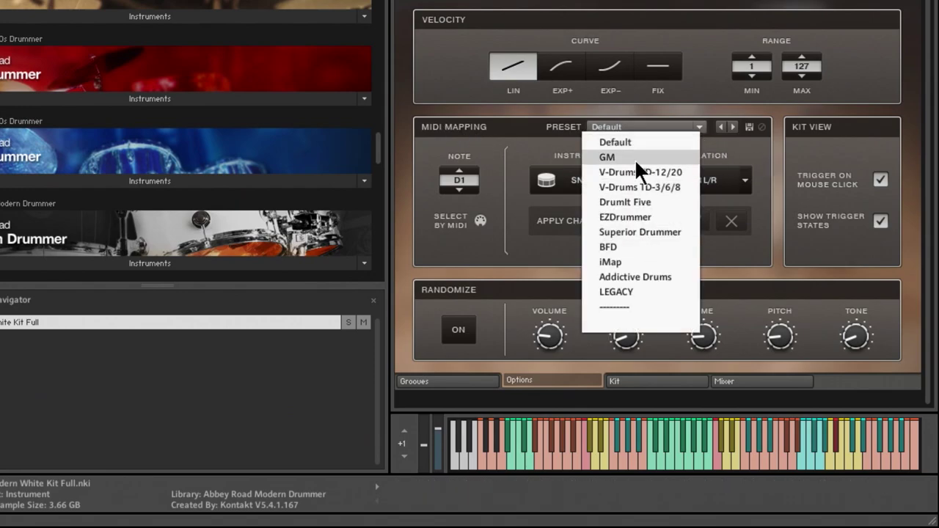
click(528, 144)
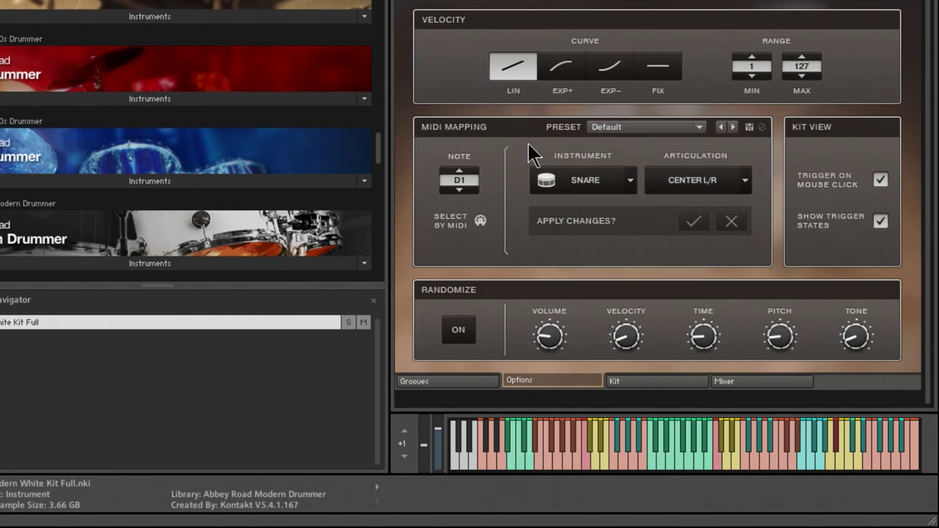
click(460, 171)
click(460, 171)
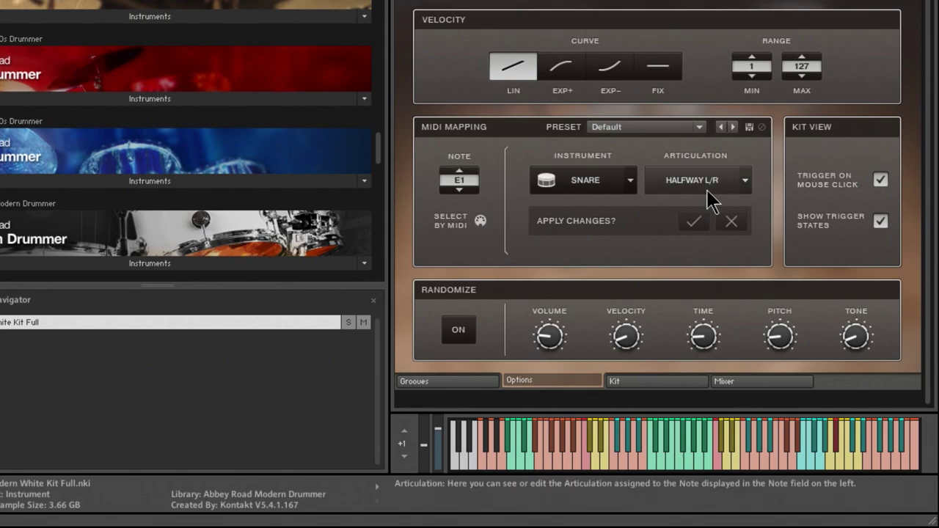
click(456, 188)
click(456, 190)
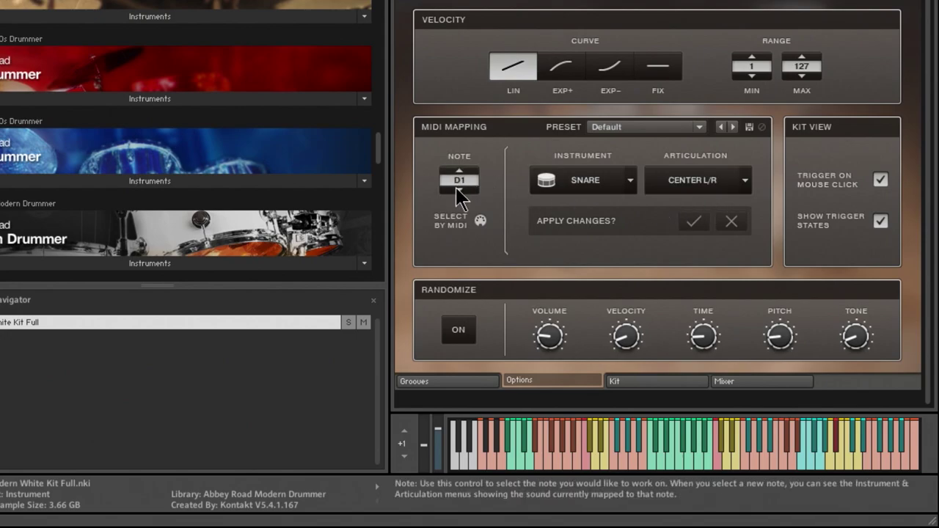
click(457, 189)
click(460, 171)
click(460, 171)
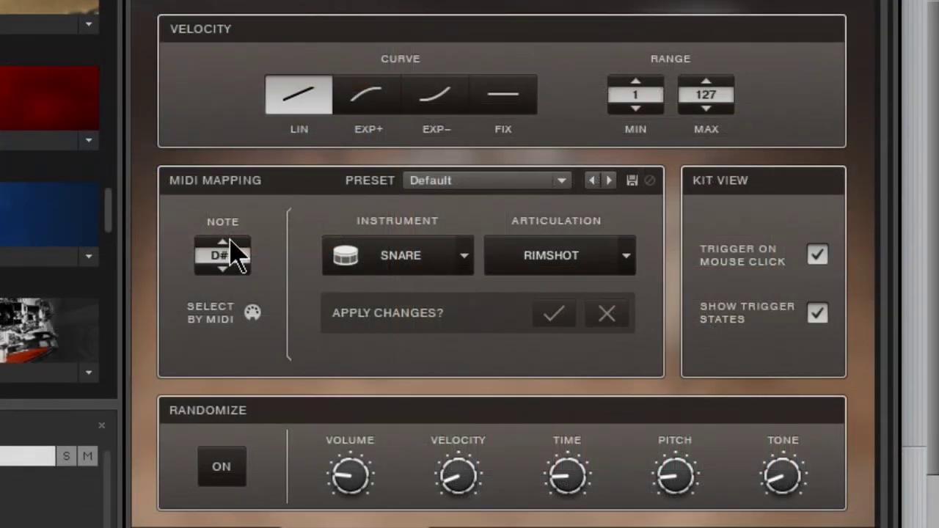
click(231, 241)
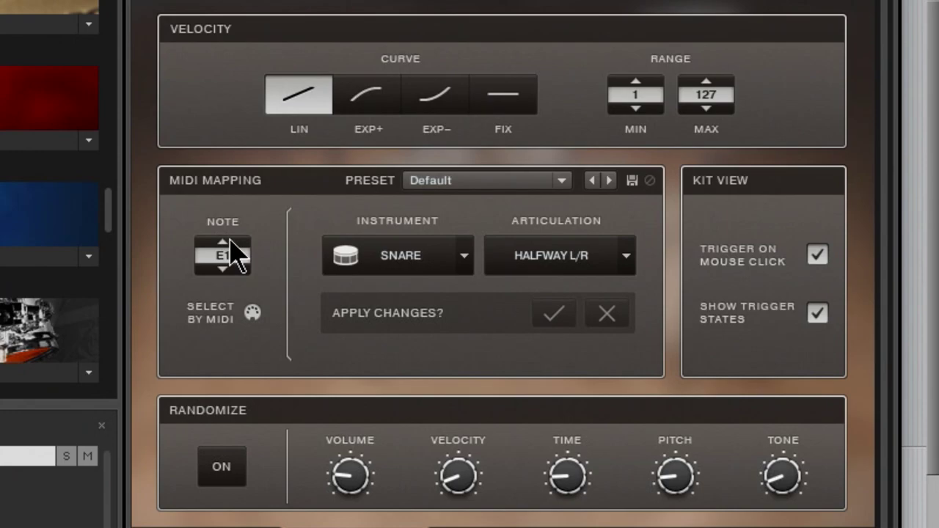
click(223, 270)
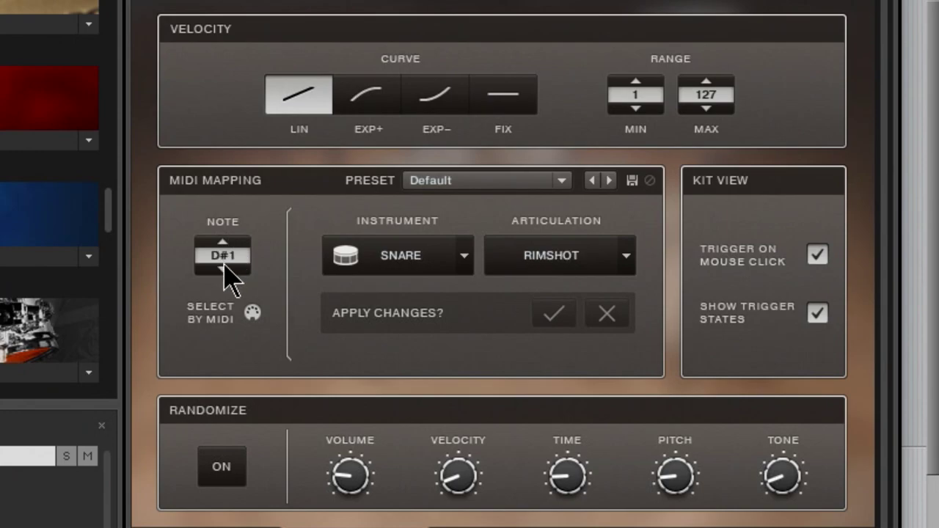
click(222, 270)
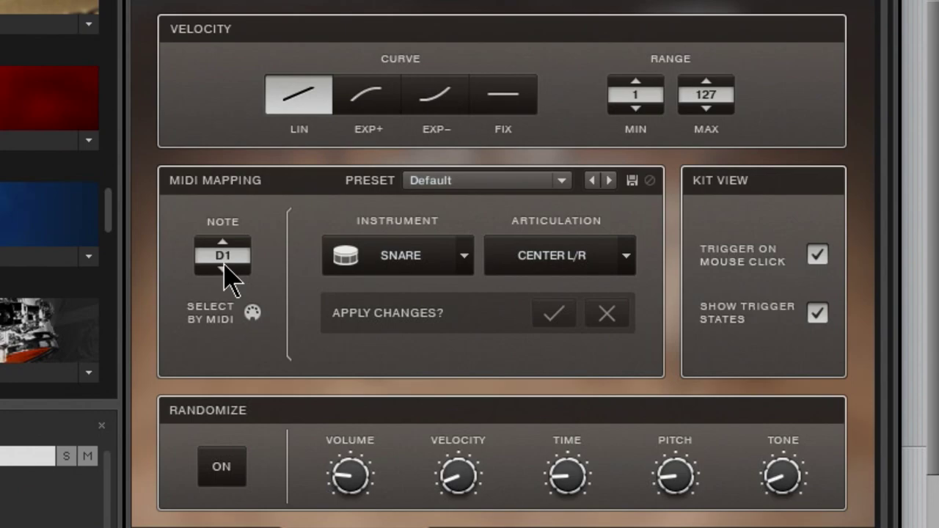
click(627, 259)
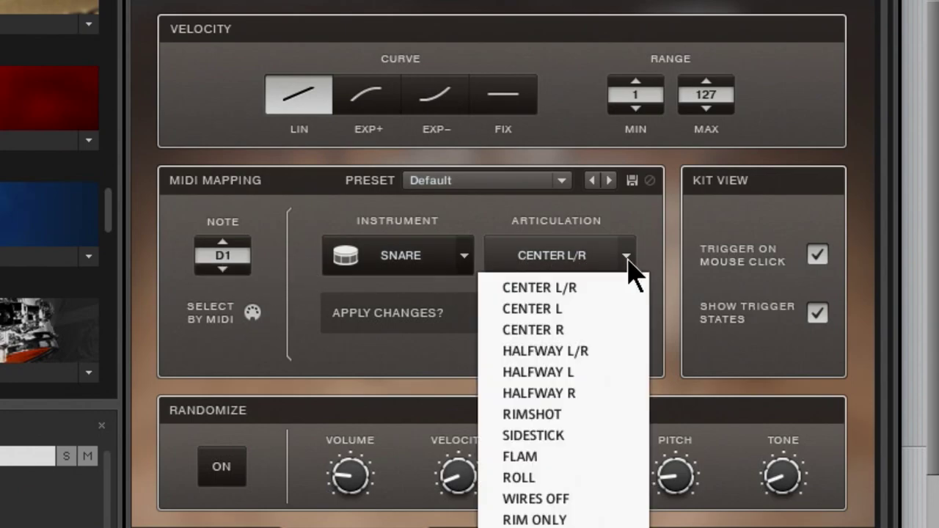
click(574, 460)
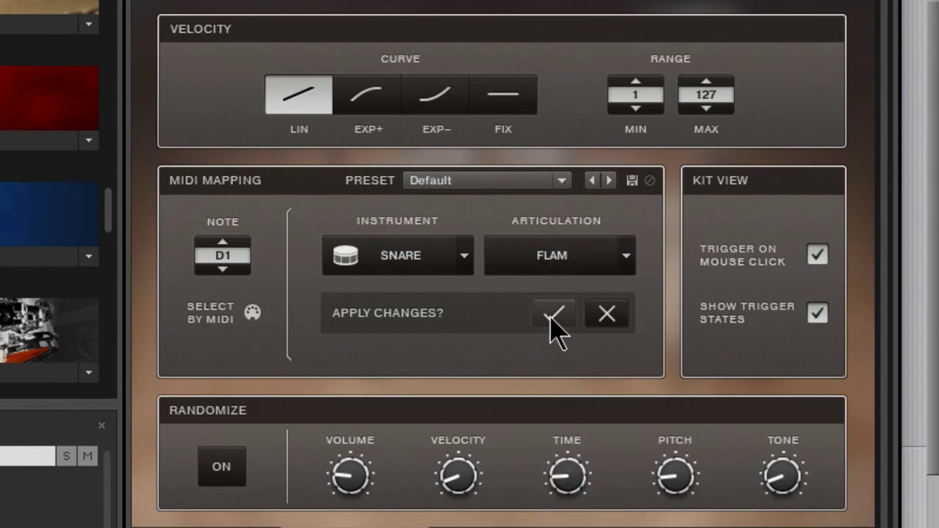
click(550, 316)
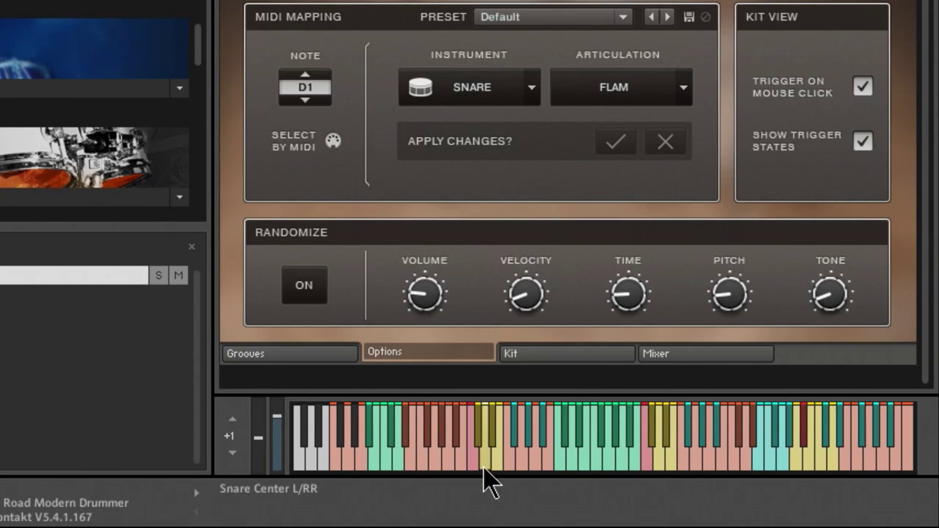
click(681, 96)
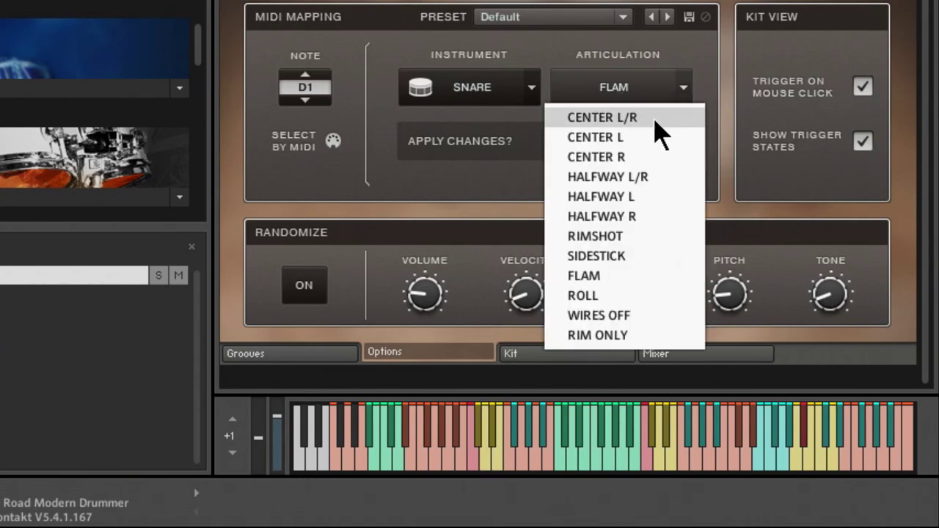
click(658, 118)
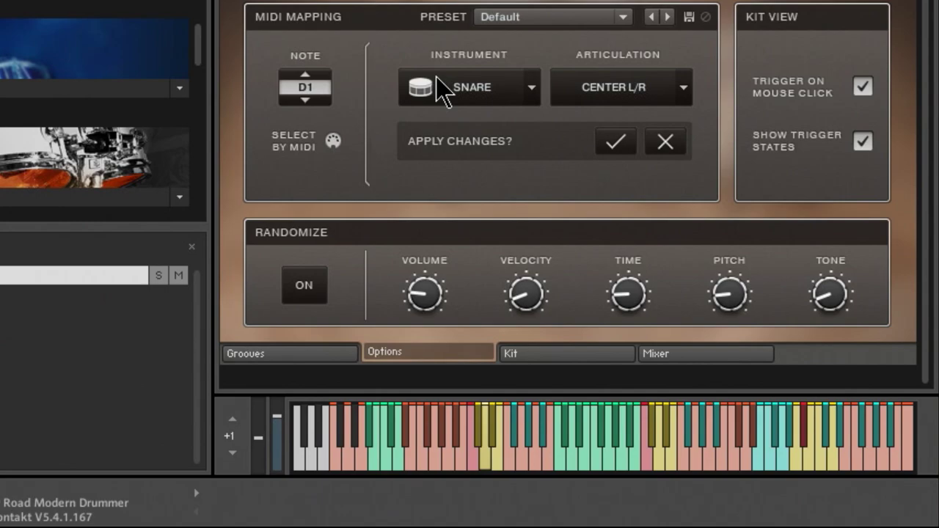
click(535, 89)
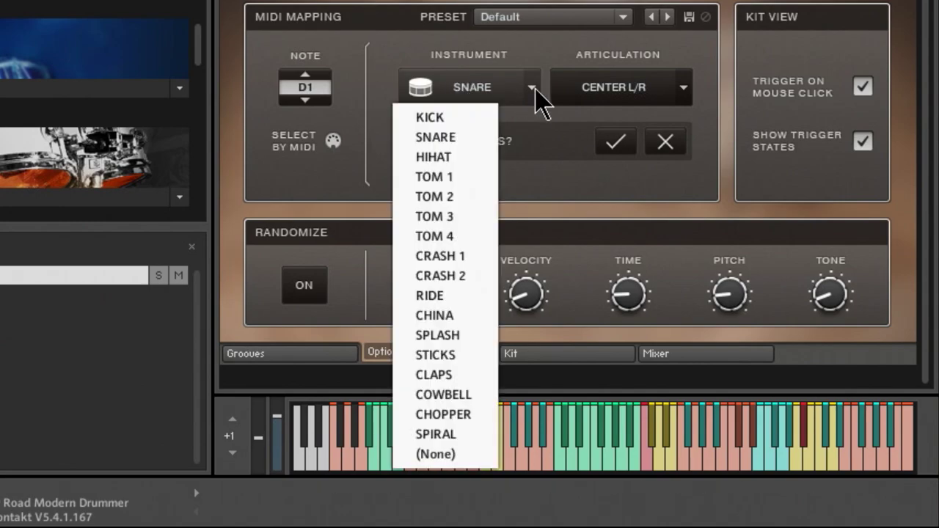
click(466, 117)
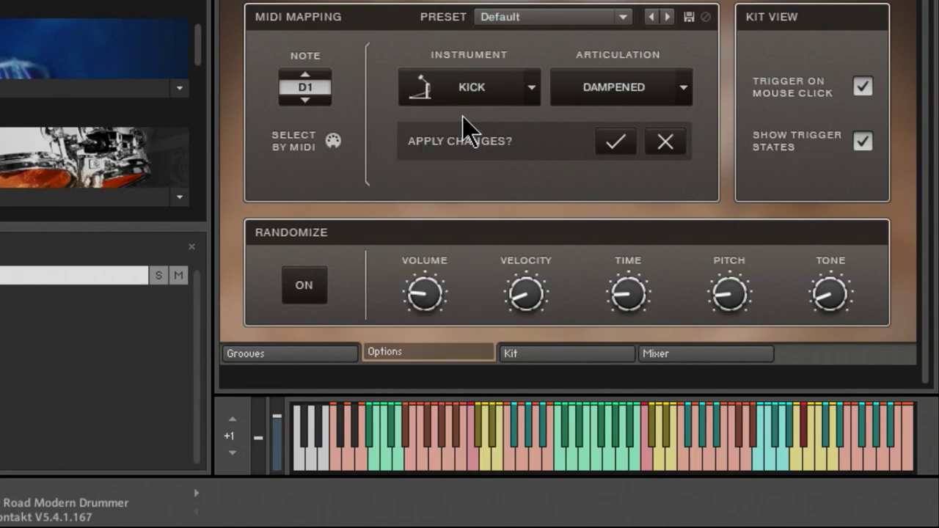
click(607, 141)
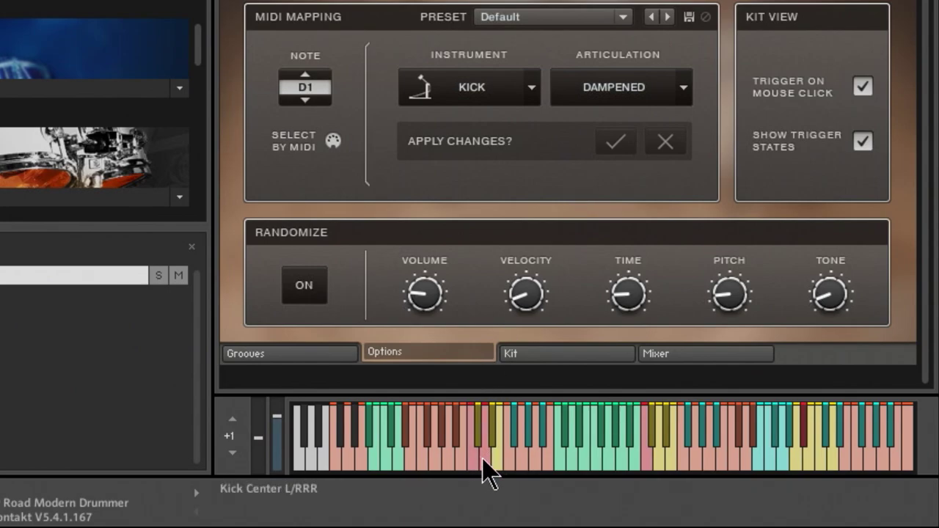
click(536, 94)
click(464, 138)
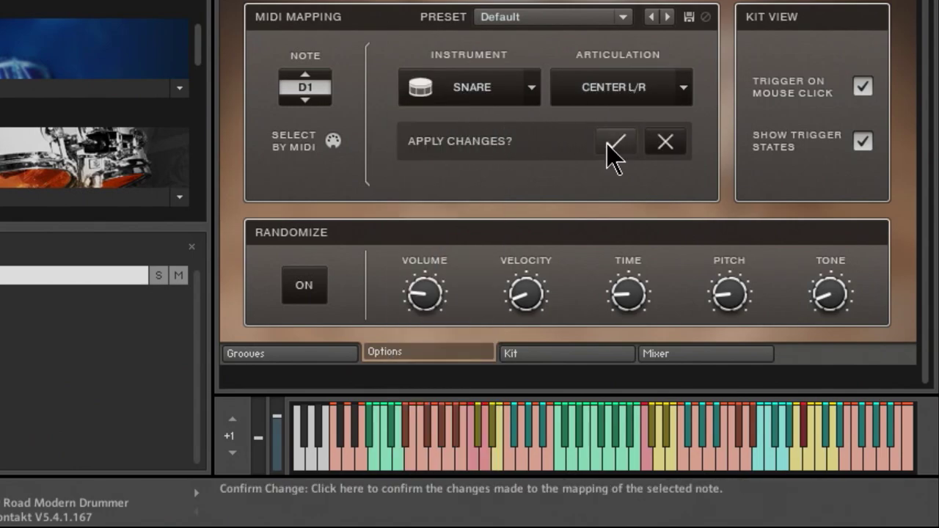
click(487, 440)
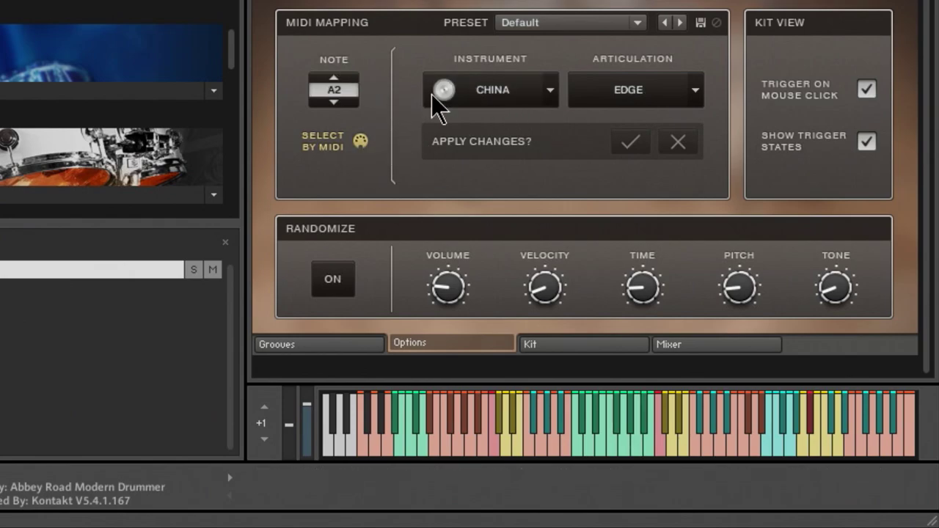
Keep note A2 mapped to CHINA with the EDGE articulation.
click(545, 93)
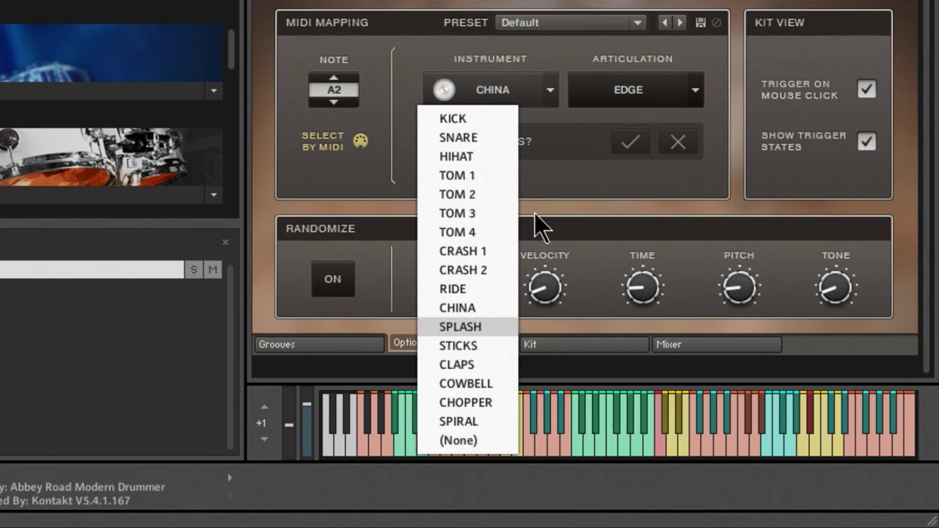
click(599, 180)
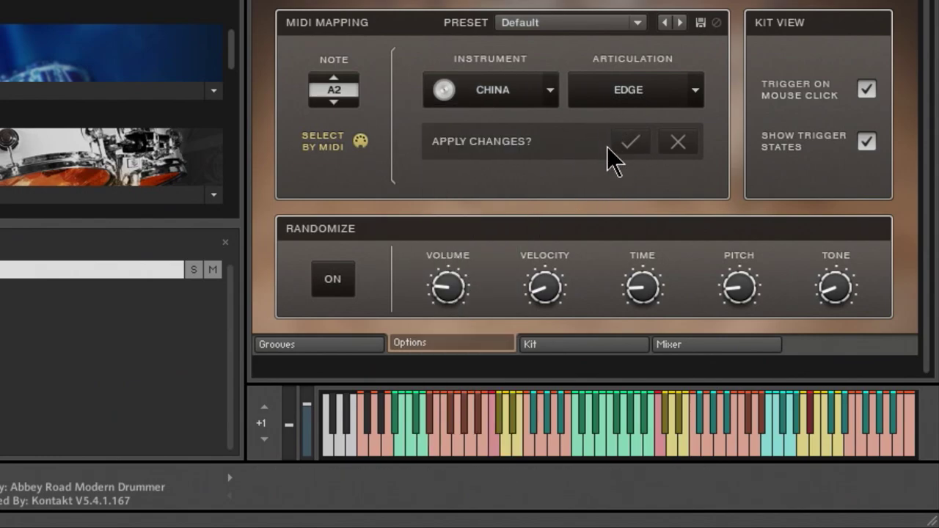
click(695, 90)
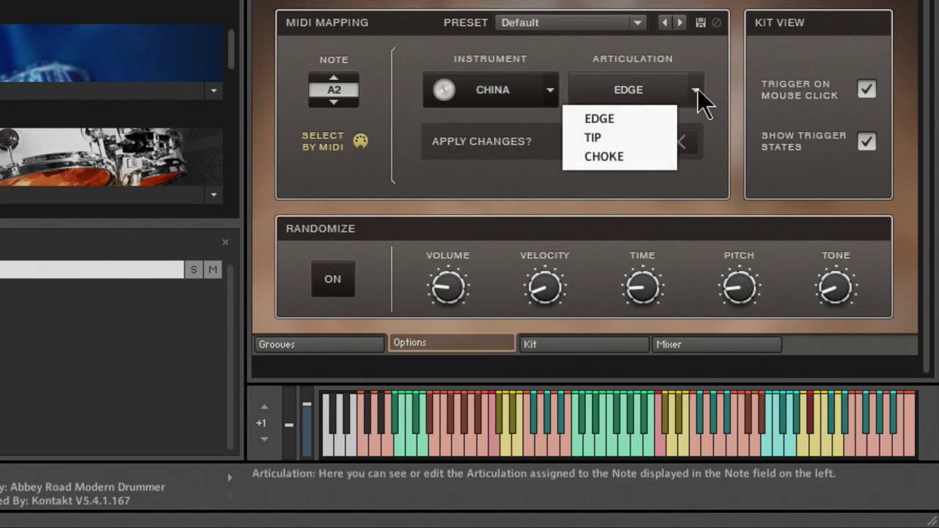
click(499, 189)
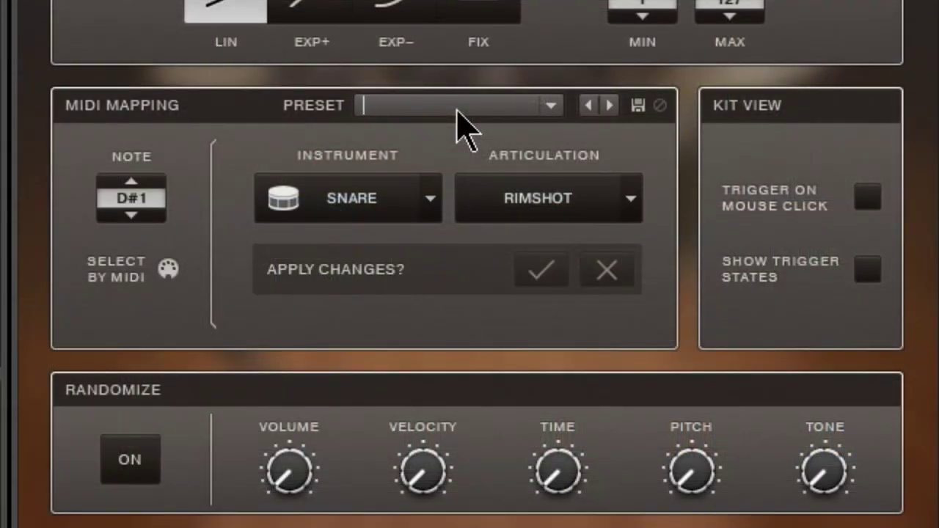
Enter 'My New Preset' as the mapping preset name and keep it.
text(My New Preset)
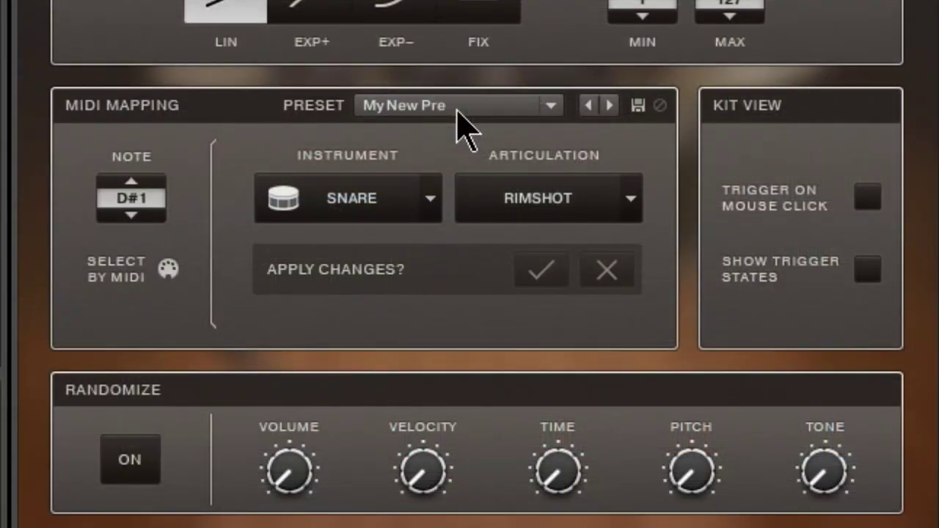
click(539, 108)
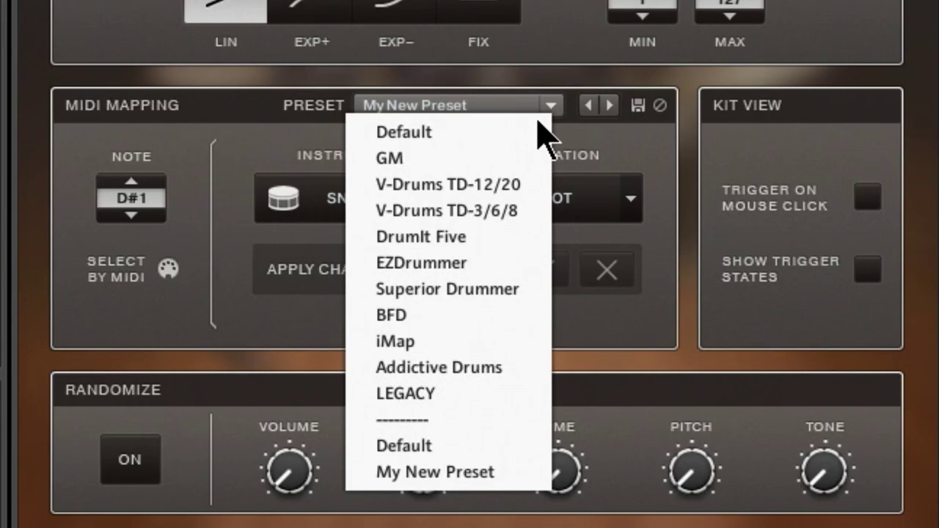
click(621, 342)
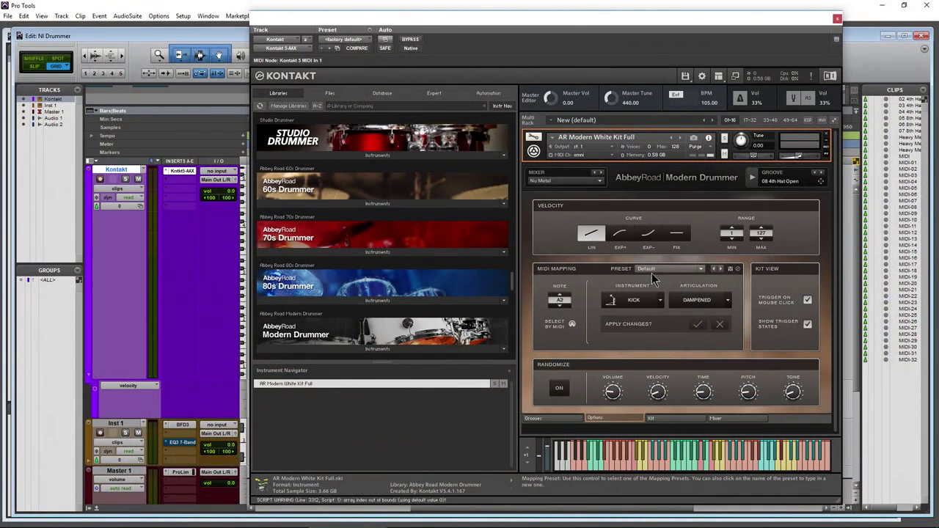
Reapply the Default MIDI mapping preset from the presets list.
click(700, 269)
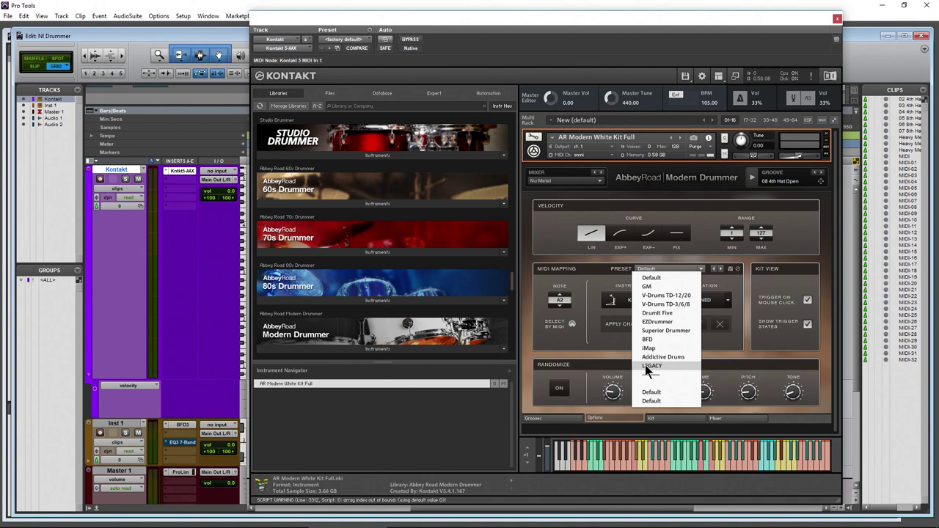
click(614, 350)
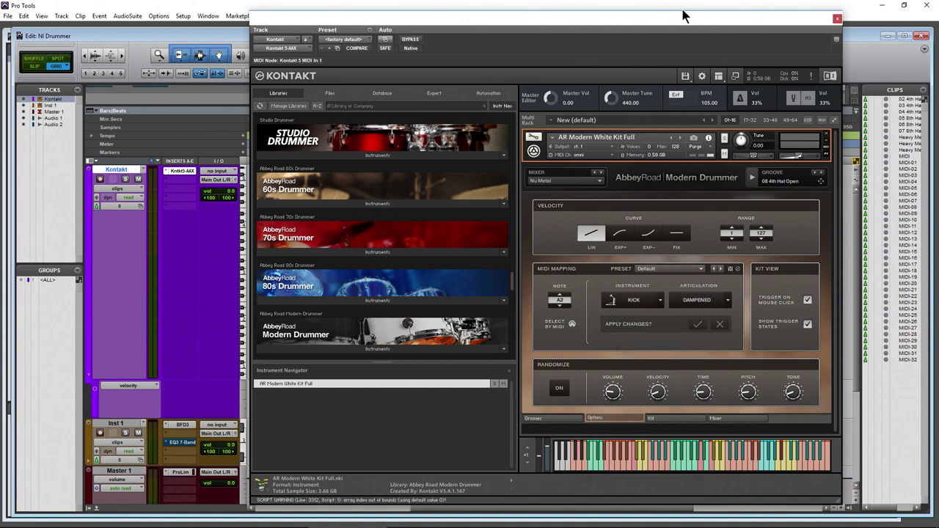
drag(689, 24, 694, 24)
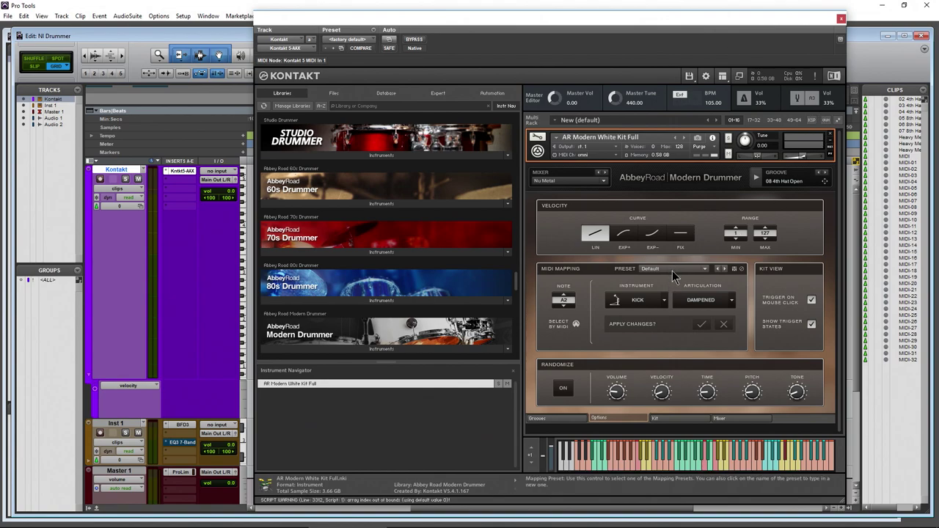
click(710, 271)
click(686, 286)
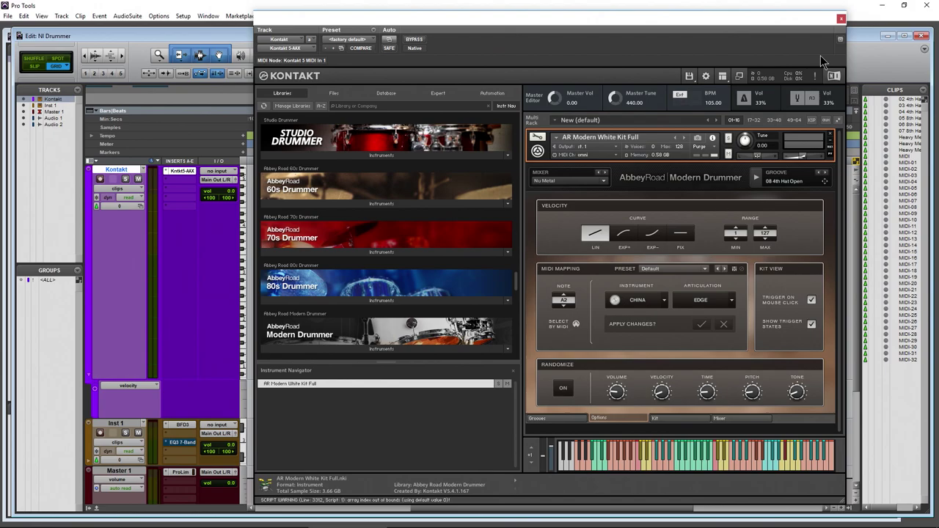
Open BFD3 from the Inst 1 insert, position its window, and view the key map and kit pages.
click(182, 426)
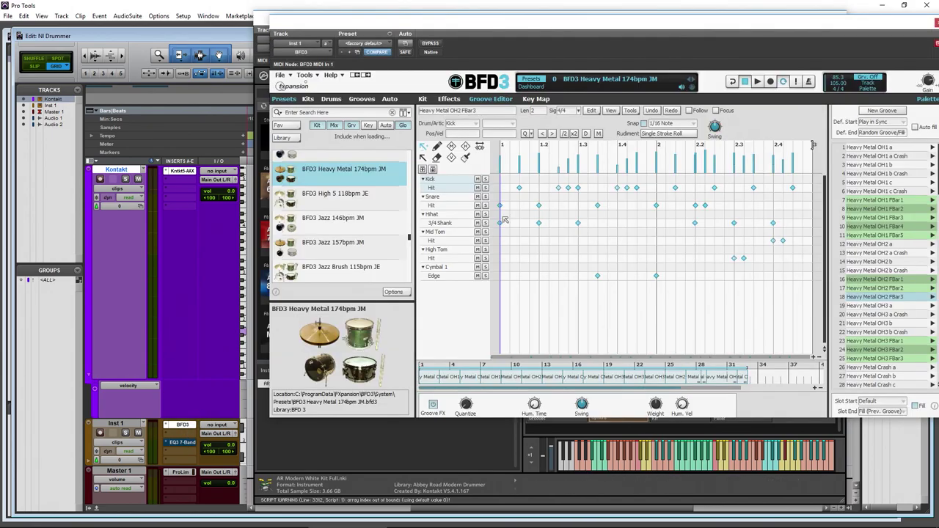
drag(686, 27, 548, 53)
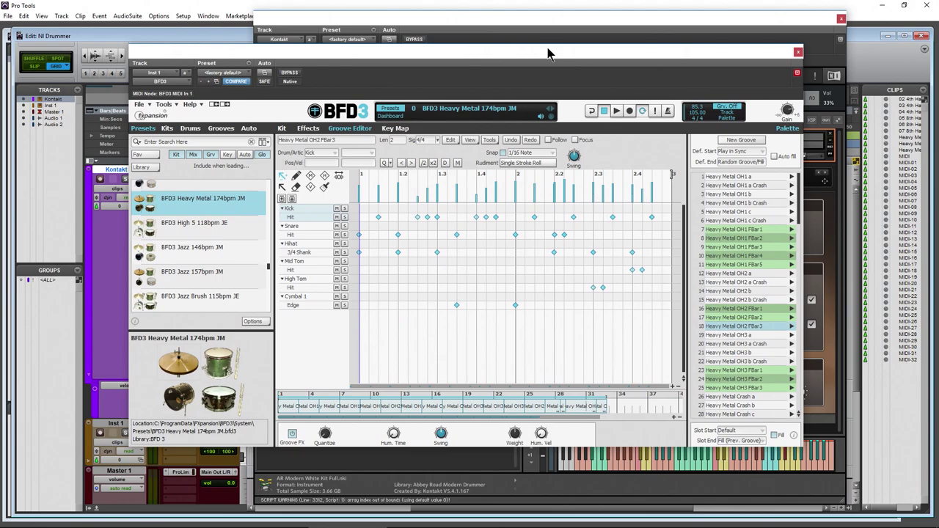
mouse_move(547, 53)
mouse_down()
mouse_move(497, 162)
mouse_move(539, 61)
mouse_up()
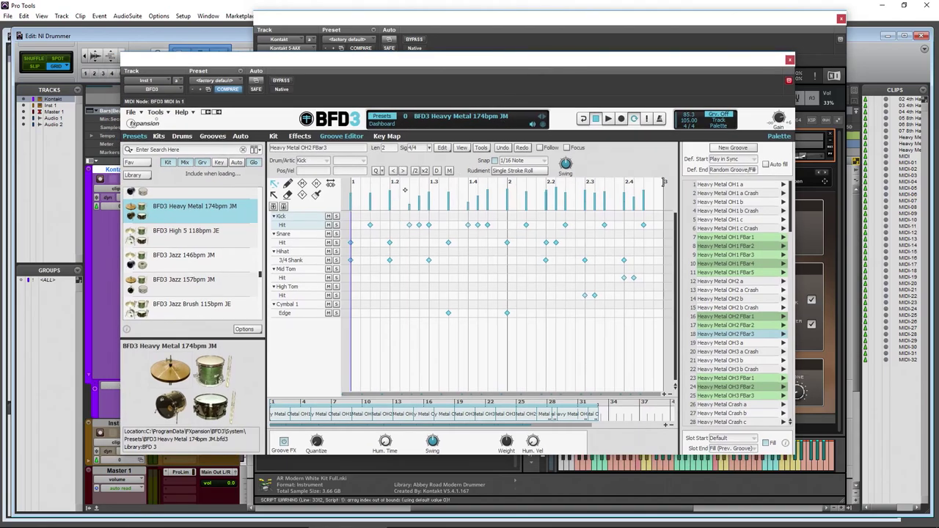
click(388, 137)
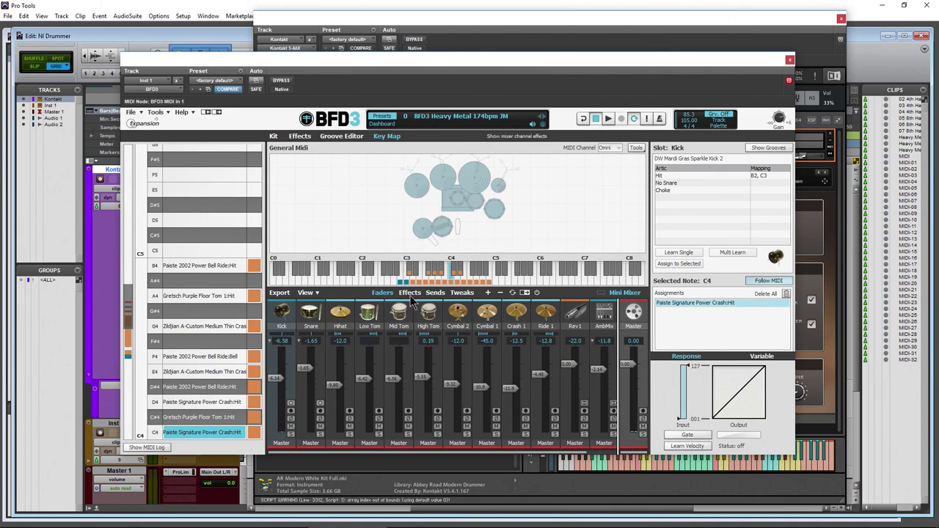
click(274, 136)
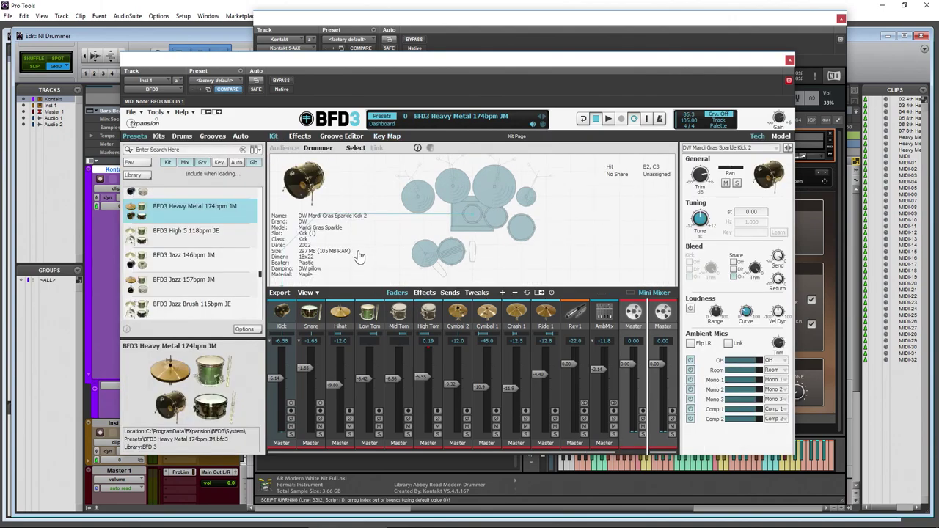
Load the BFD 3.0 key map via File > Load Key Map and return to the Groove Editor.
click(130, 112)
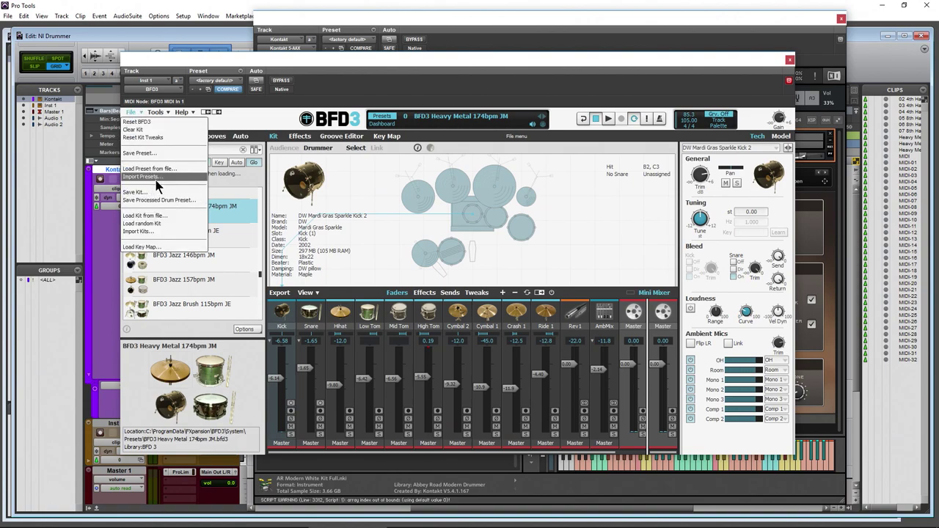
click(142, 246)
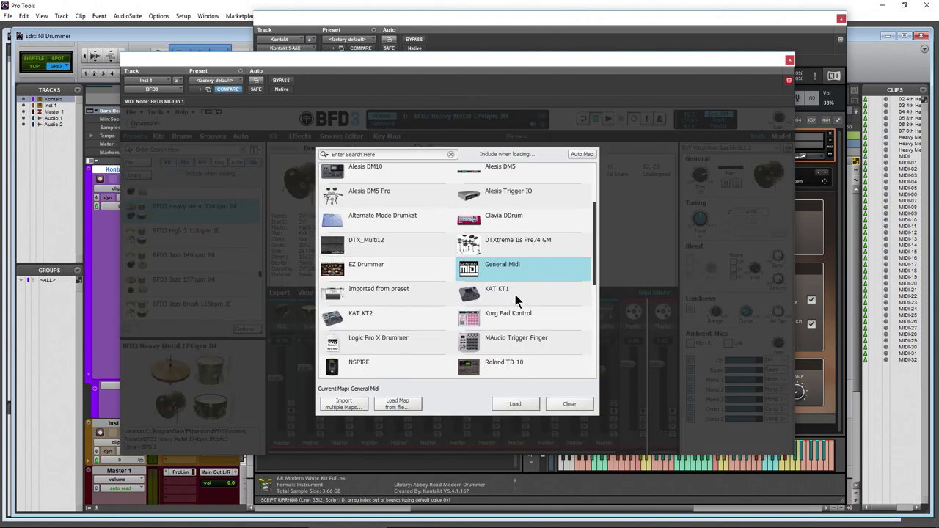
scroll(559, 295, up, 4)
click(339, 174)
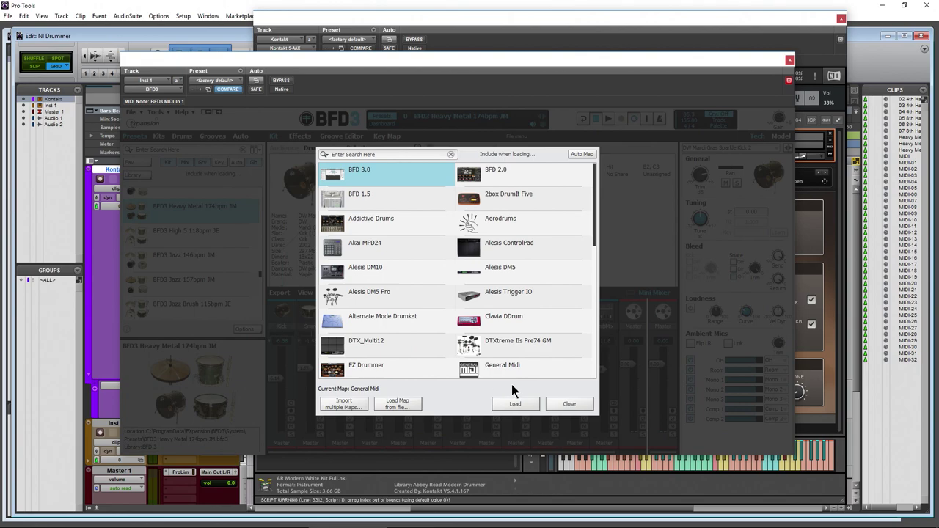
click(516, 404)
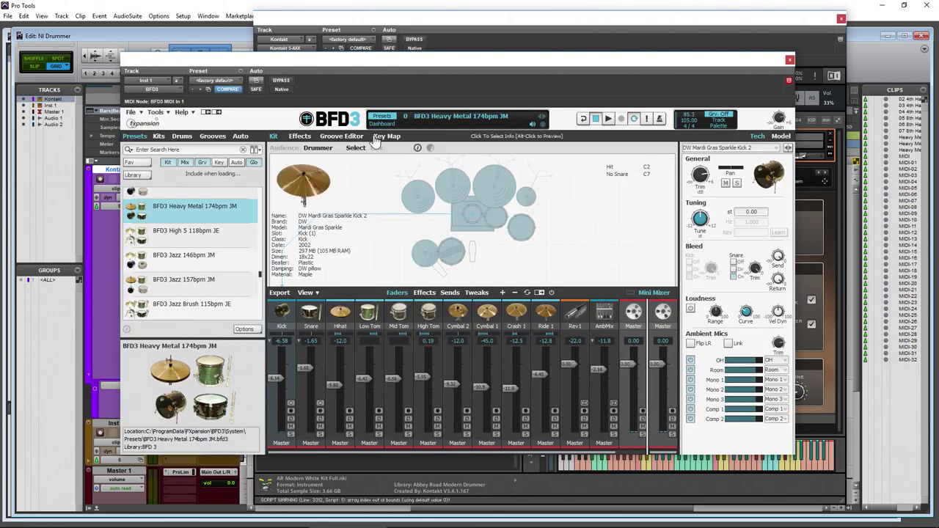
click(341, 137)
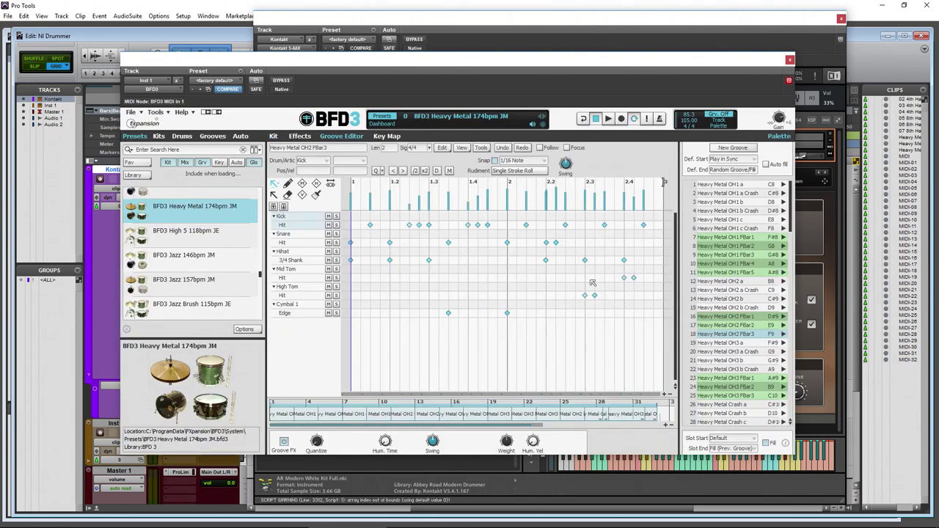
Audition palette slot 6 (Heavy Metal OH1 c Crash), drag it onto the Pro Tools track, and bring Kontakt forward.
click(736, 230)
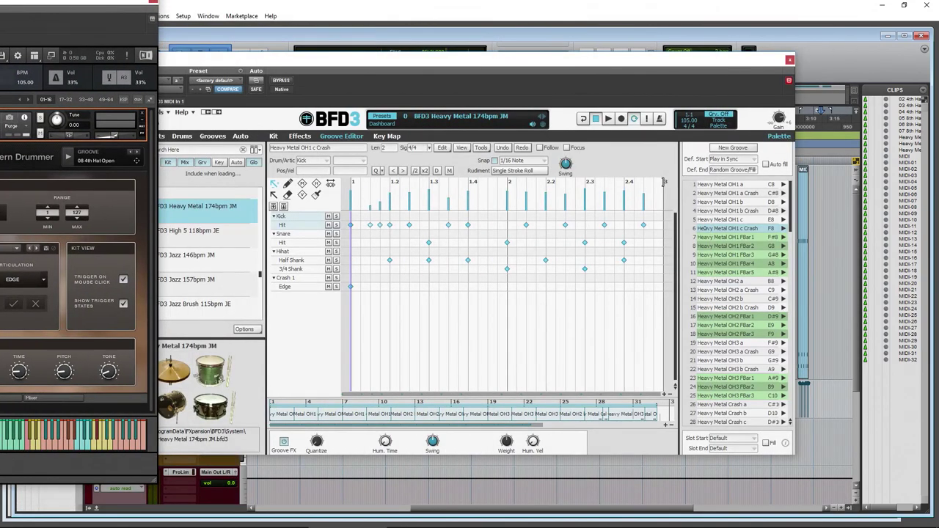
click(797, 236)
drag(798, 236, 821, 231)
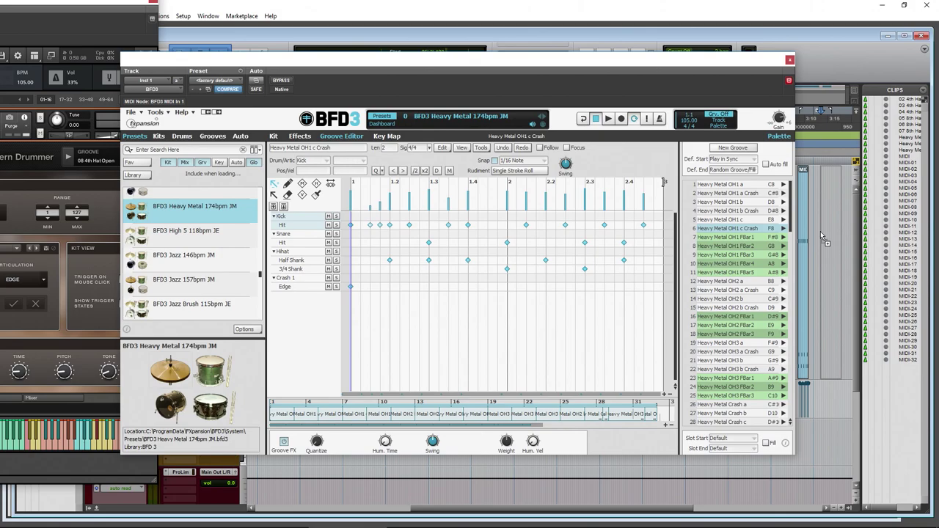
drag(706, 77, 273, 75)
drag(88, 7, 690, 25)
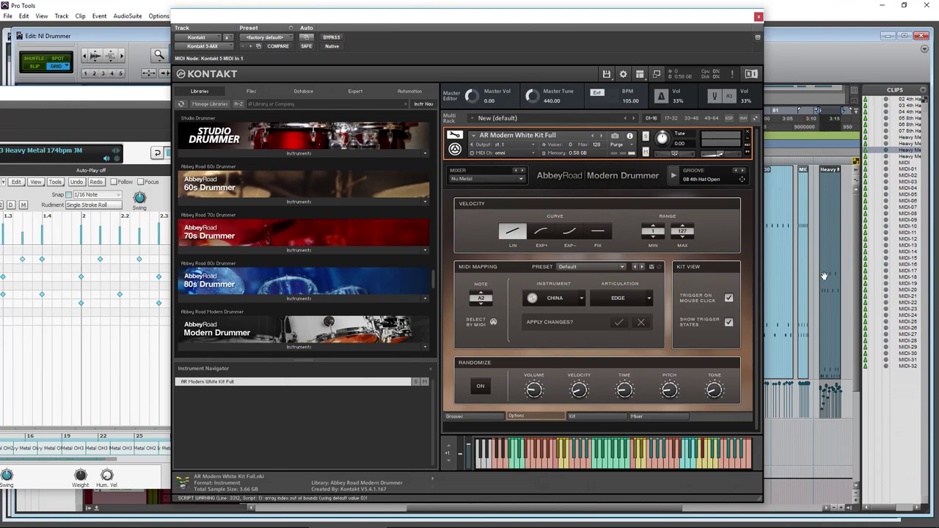
Start playback and switch Modern Drummer's MIDI mapping preset to BFD, then bring BFD3 forward.
key(space)
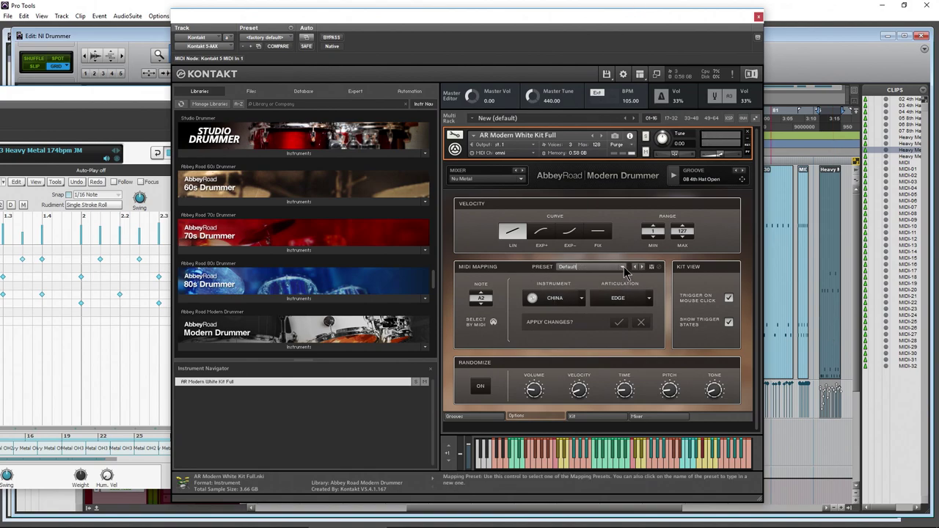
click(601, 267)
click(587, 338)
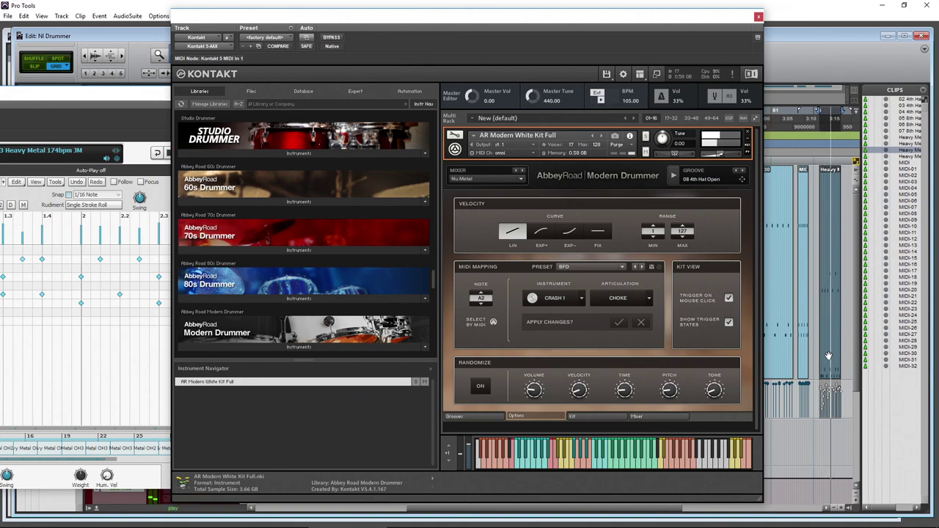
drag(110, 93, 296, 158)
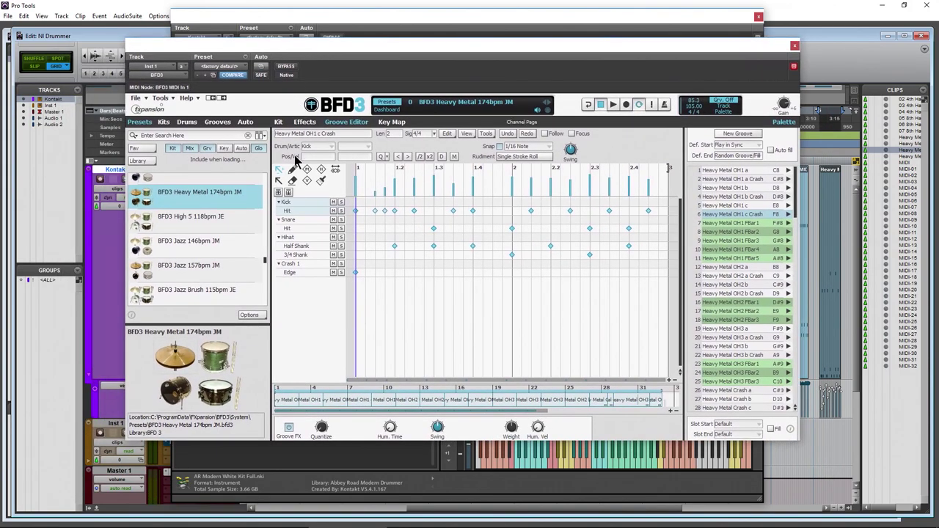
Collapse the Kick lane in BFD3's Groove Editor, leaving the Snare lane expanded.
click(278, 202)
click(278, 214)
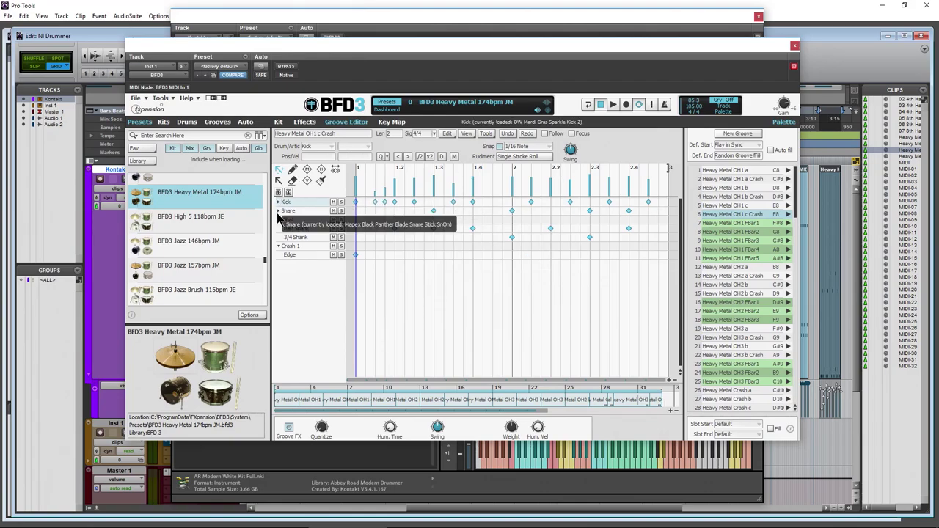
click(278, 212)
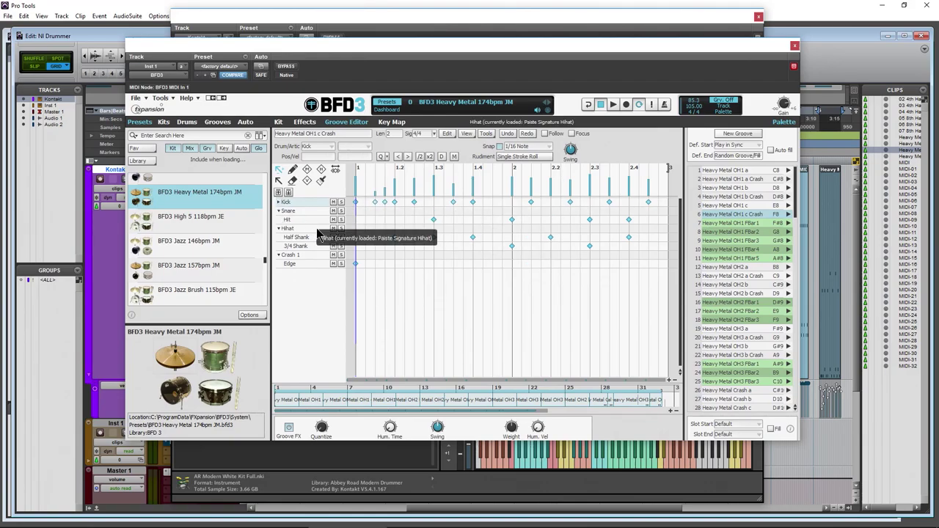
Load the General Midi key map in BFD3 and bring Kontakt back to the front.
click(137, 98)
click(147, 256)
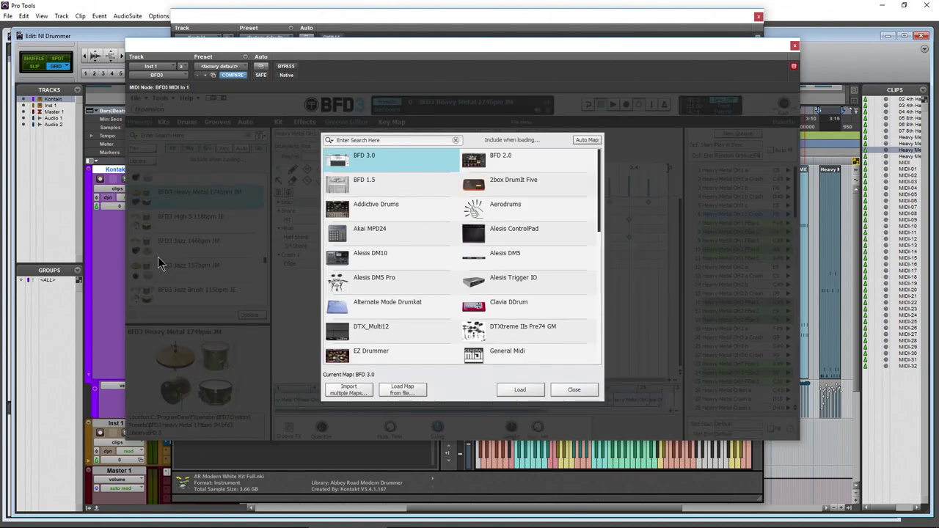
scroll(557, 262, down, 3)
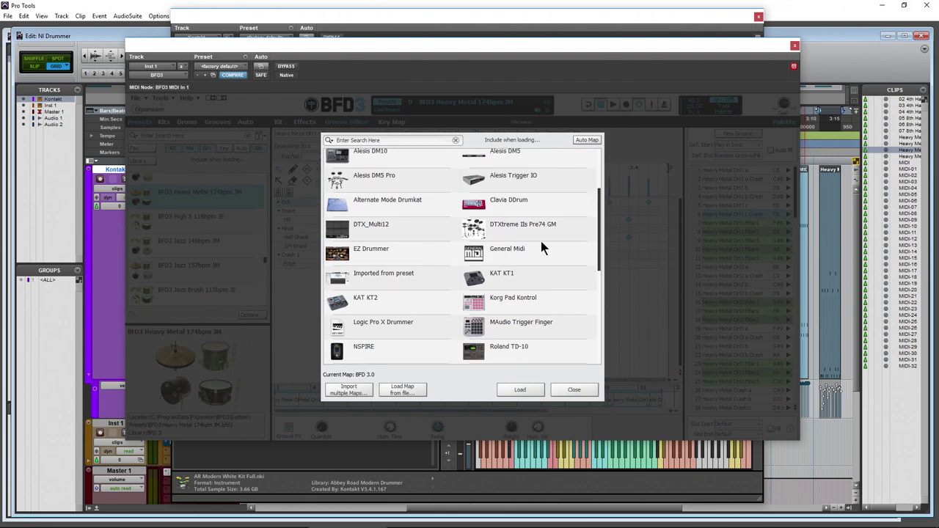
click(527, 248)
click(523, 389)
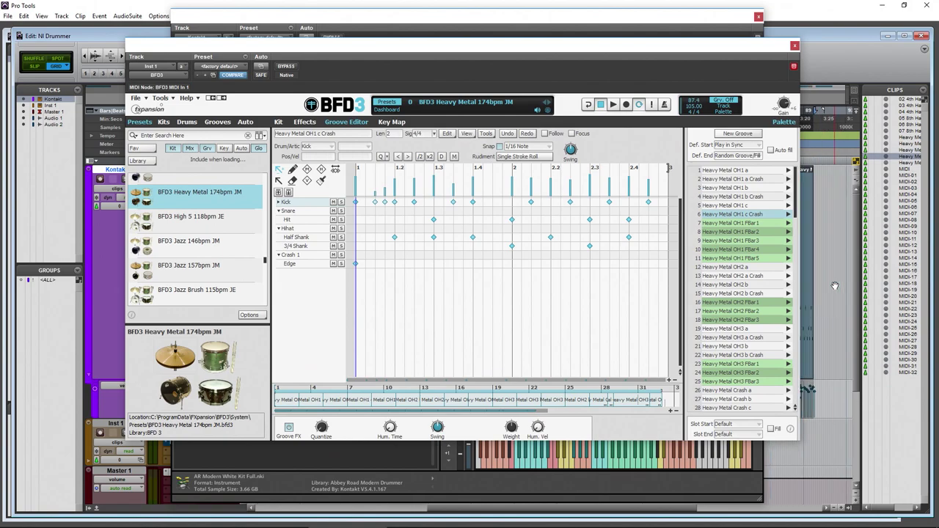
click(631, 35)
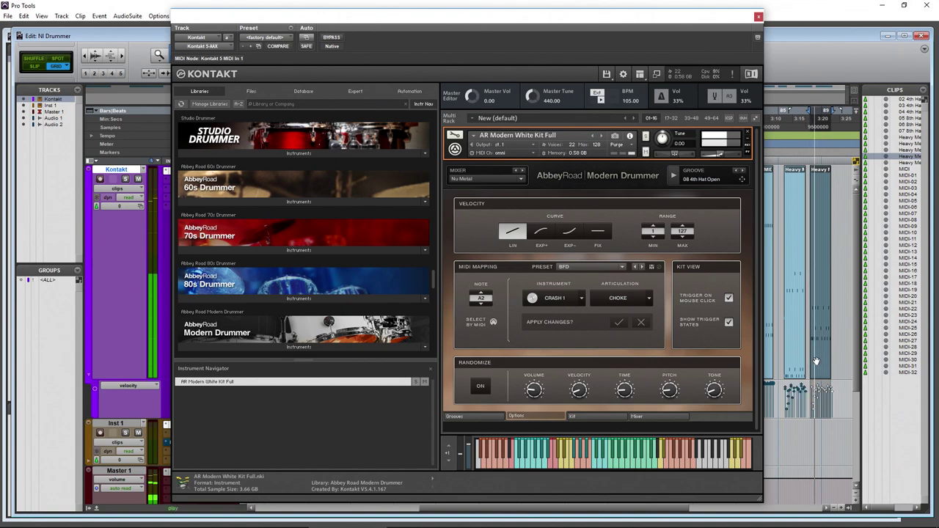
Try the GM mapping preset against the BFD3 groove, then set the mapping back to Default.
click(623, 267)
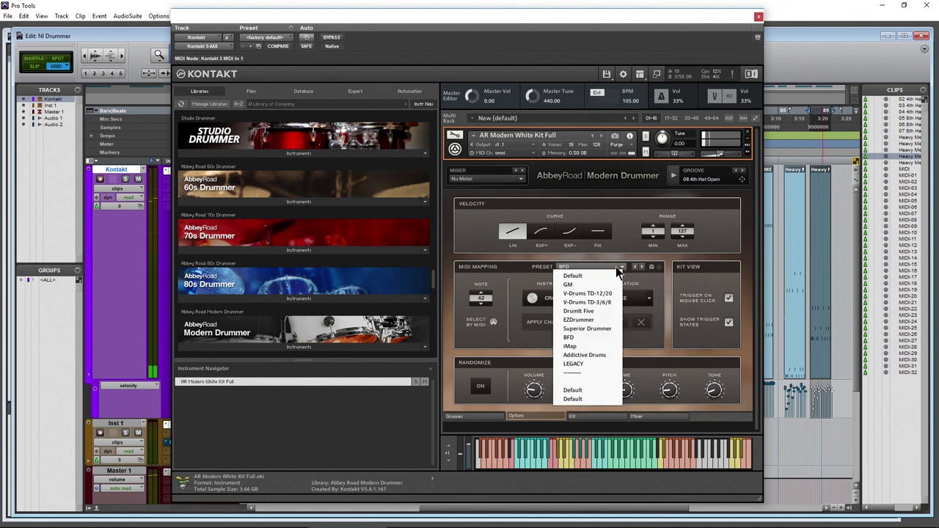
click(584, 285)
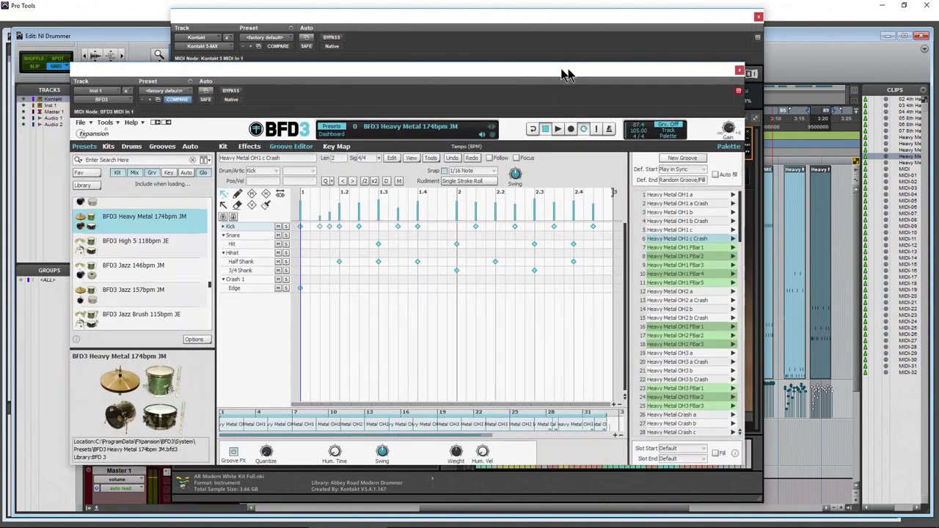
drag(567, 75, 583, 74)
click(744, 240)
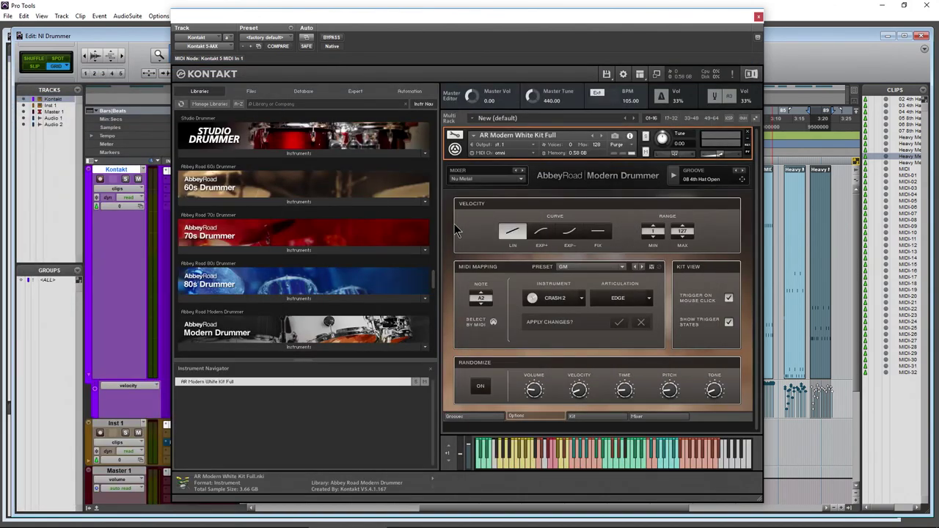
click(623, 267)
click(605, 277)
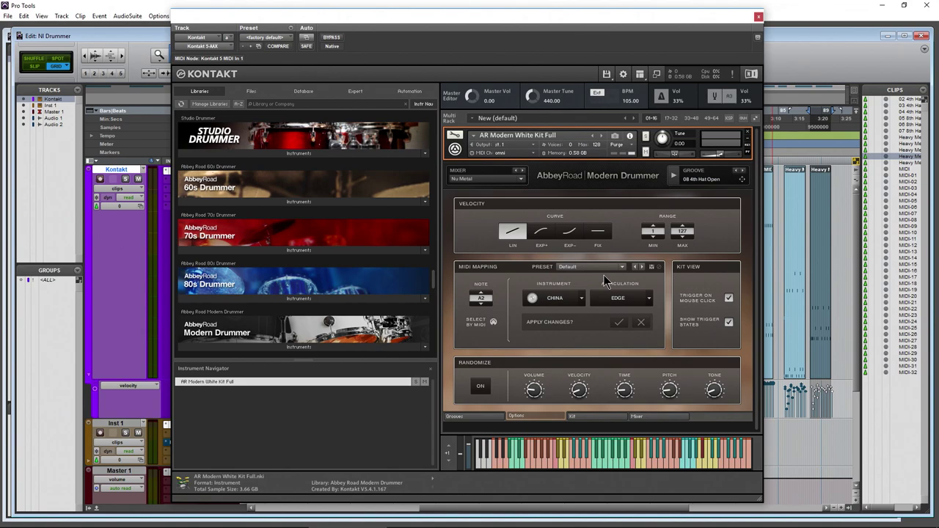
Play the groove, advance to 12 4th Cym, and drag it into the session as MIDI-33.
click(673, 175)
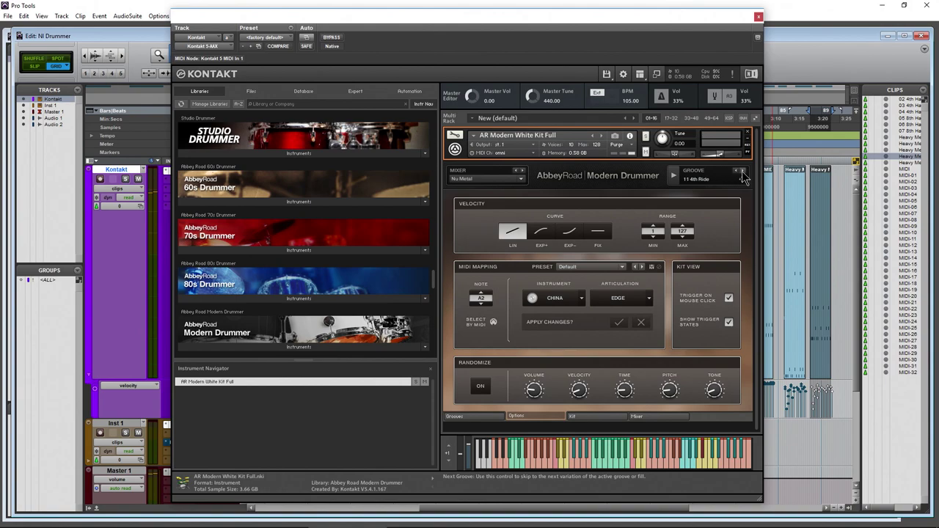
click(742, 176)
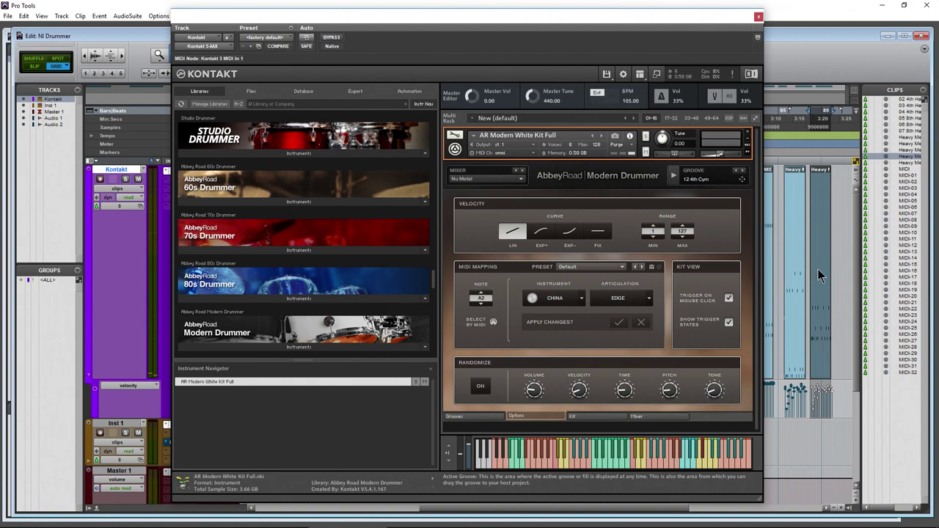
drag(600, 21, 532, 23)
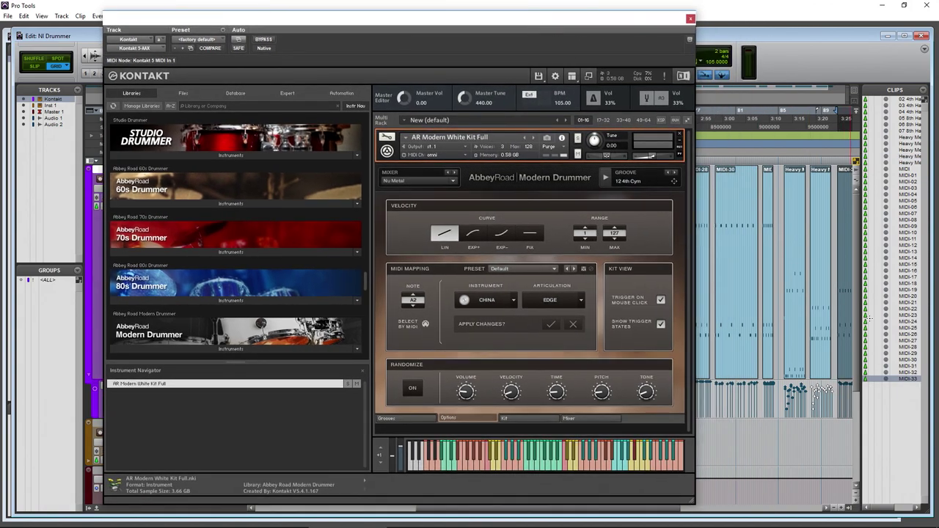
Drag the MIDI-33 clip from the Clips list onto the Inst 1 track.
drag(870, 318, 841, 449)
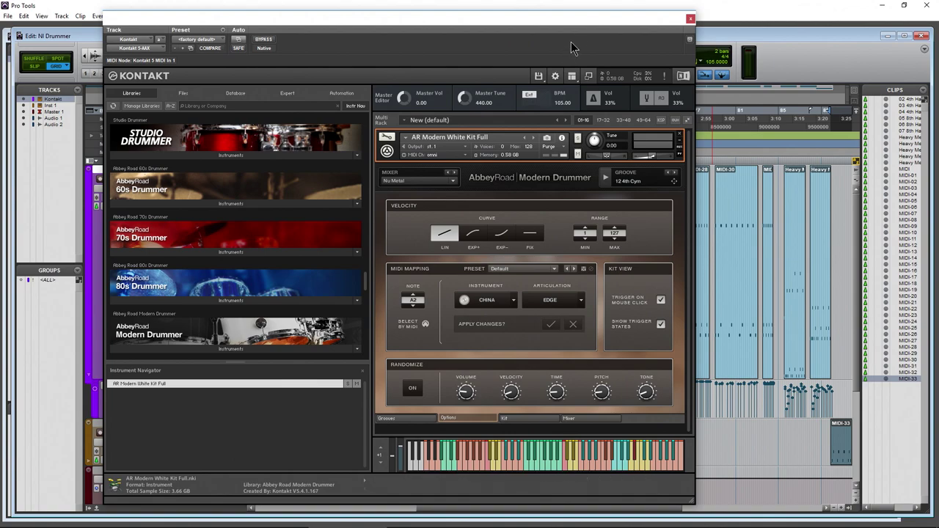
drag(592, 21, 0, 22)
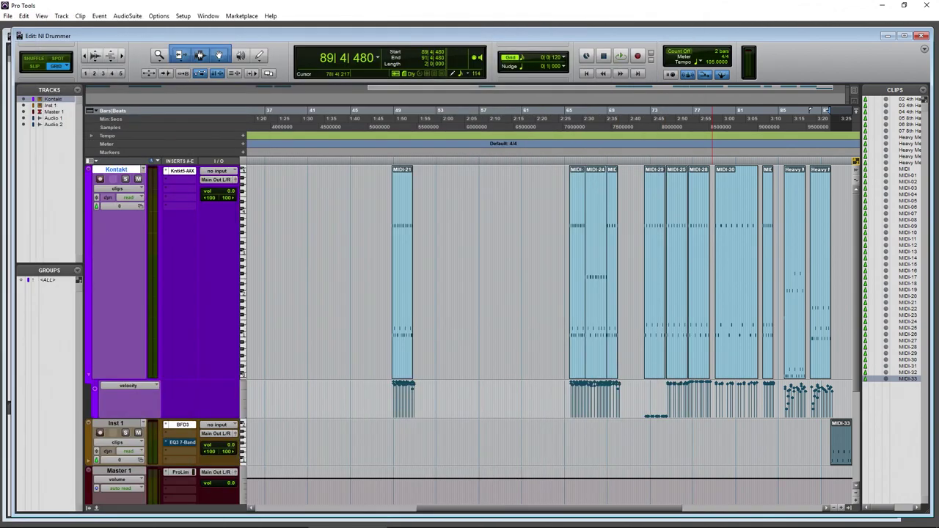
click(125, 431)
scroll(340, 382, down, 5)
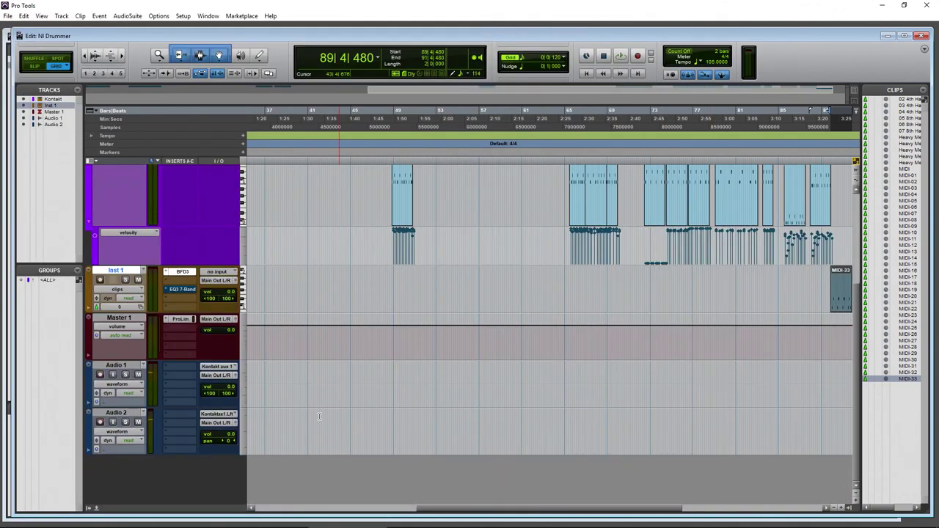
drag(432, 516, 573, 516)
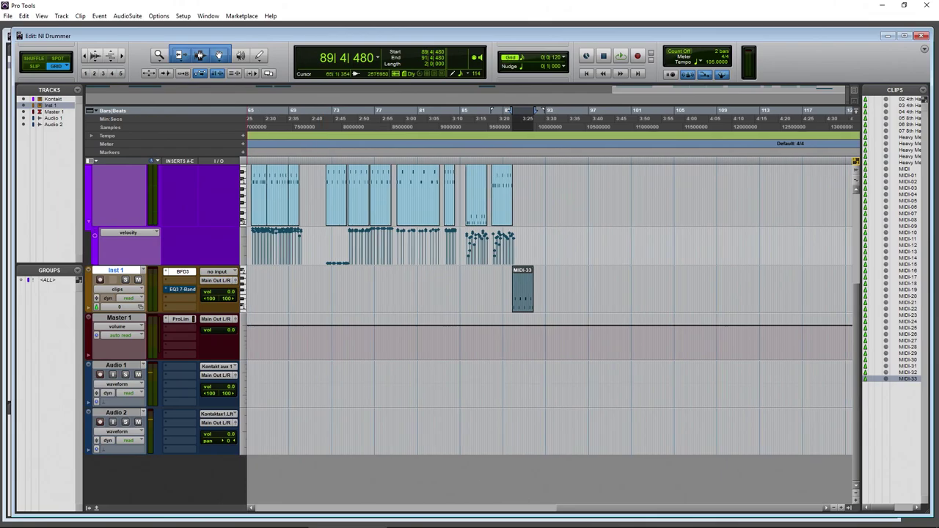
Open BFD3 on Inst 1 and play MIDI-33 through it, then stop playback.
click(182, 272)
drag(235, 98, 672, 60)
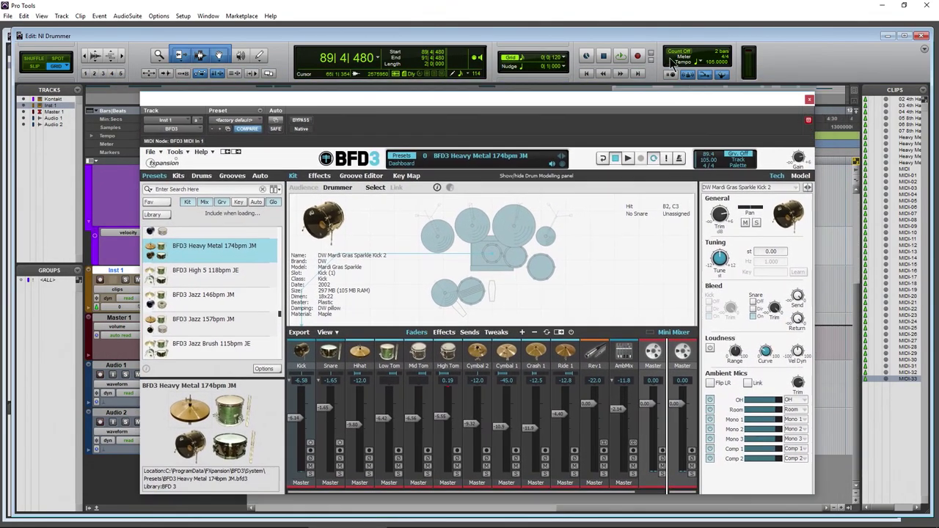
click(621, 56)
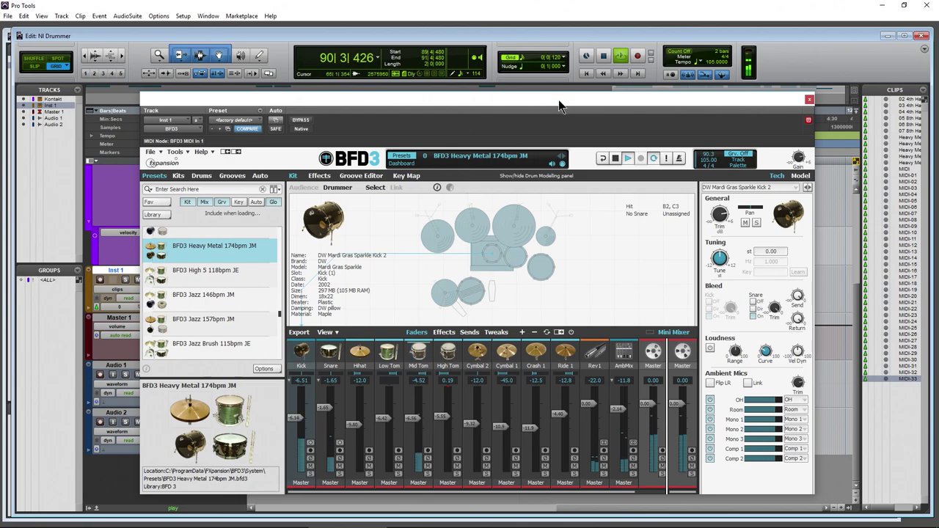
key(space)
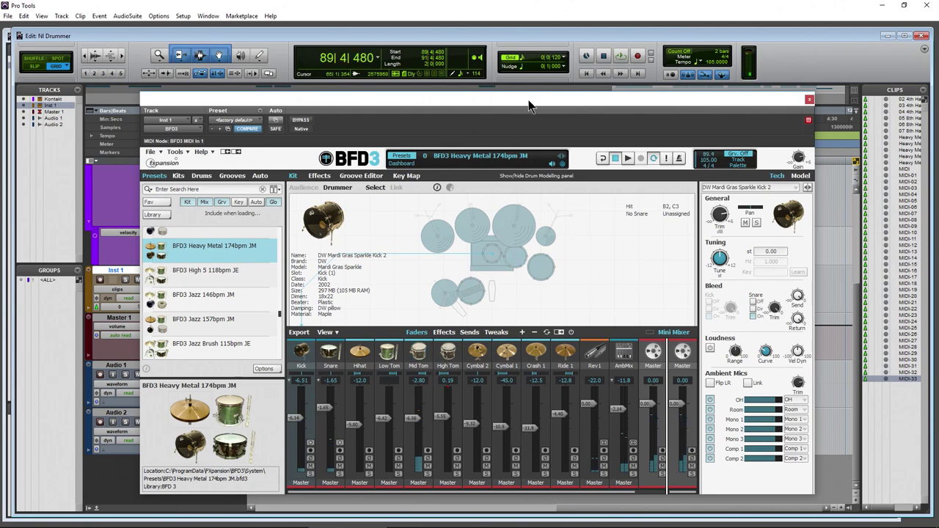
drag(528, 103, 527, 97)
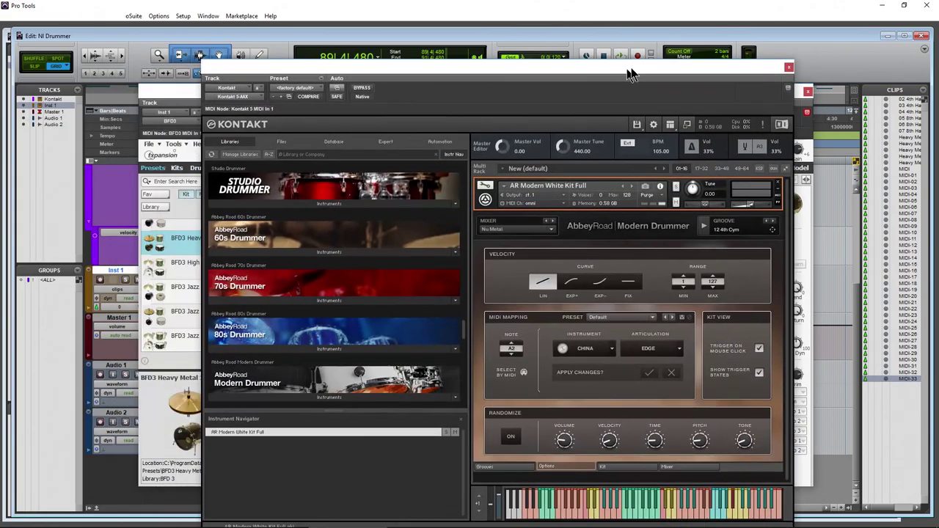
Switch Modern Drummer's mapping preset to BFD and add the groove to the session as MIDI-34.
drag(629, 73, 621, 42)
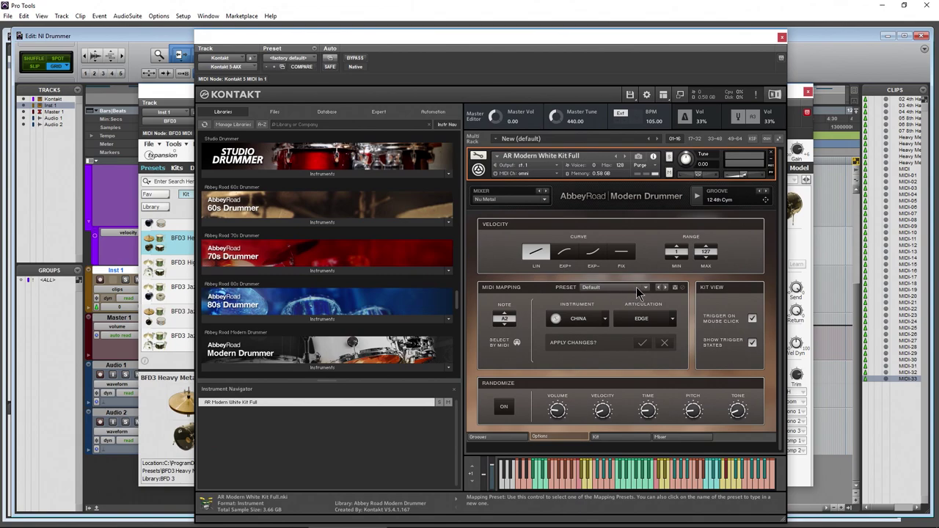
click(645, 287)
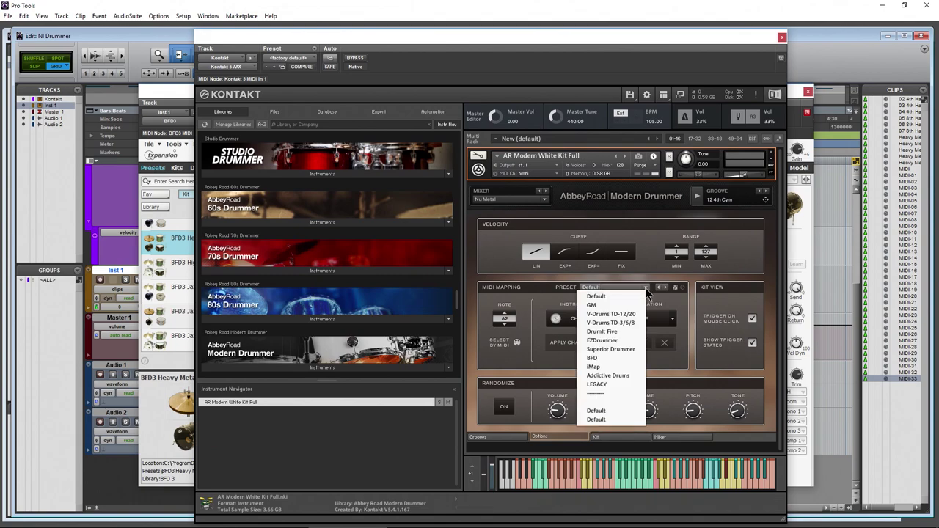
click(607, 357)
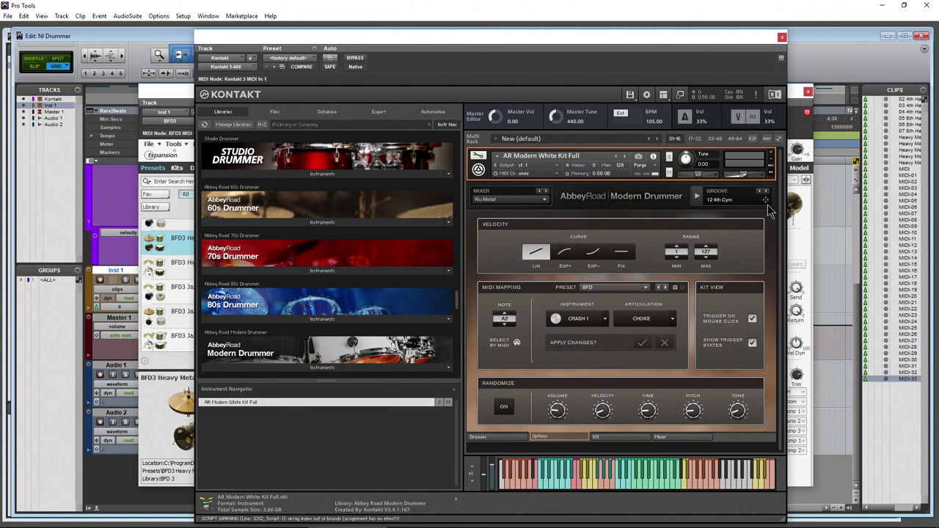
drag(821, 205, 823, 204)
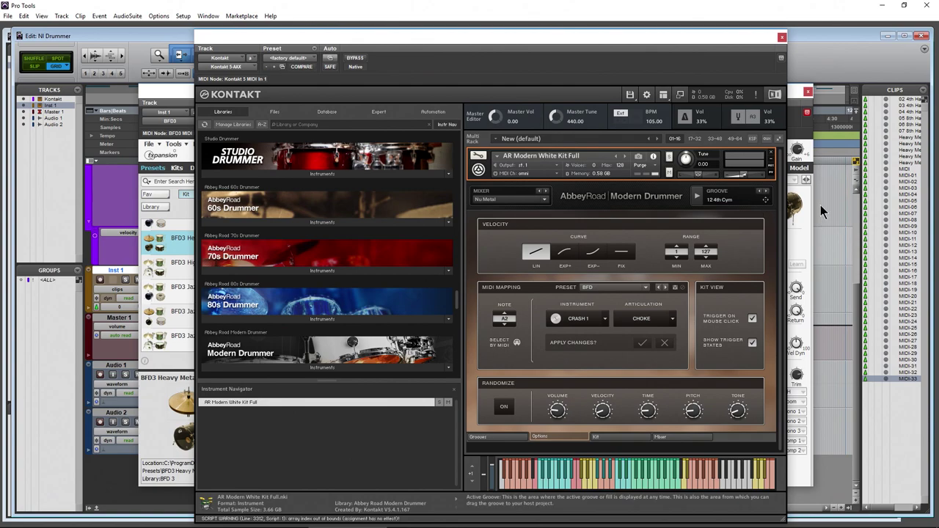
Try the GM preset, then set the MIDI mapping to V-Drums TD-12/20.
click(646, 286)
click(602, 309)
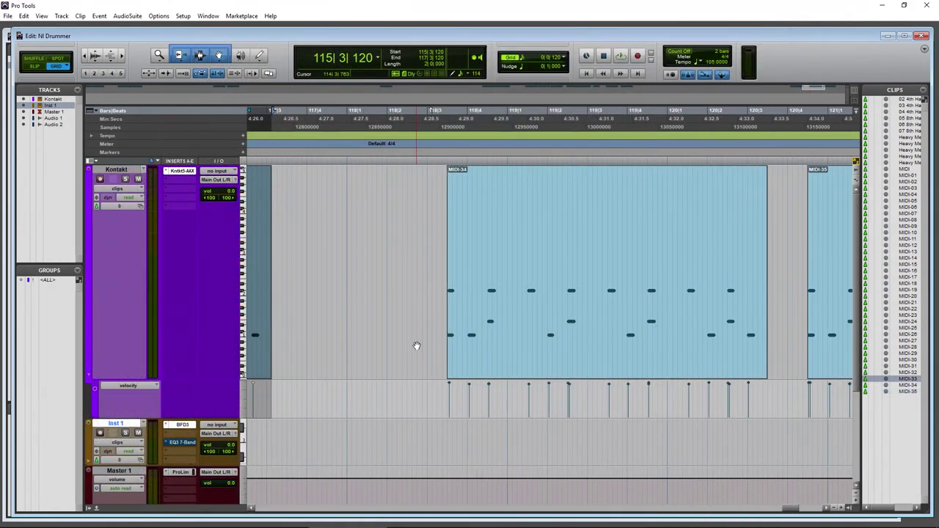
scroll(416, 345, right, 5)
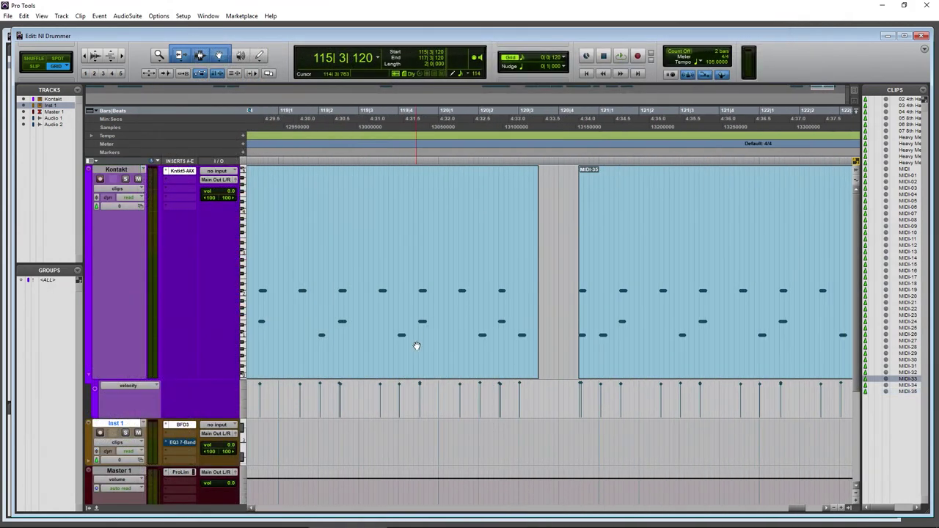
scroll(416, 345, right, 2)
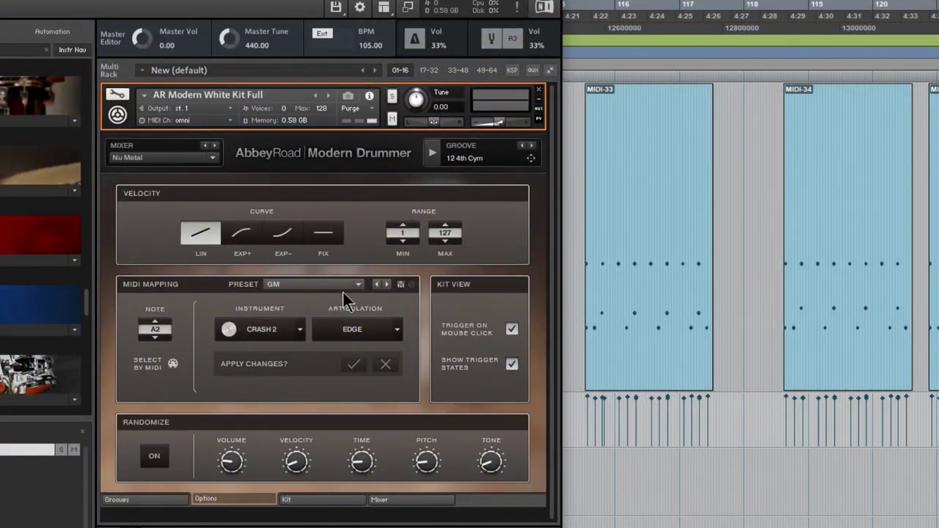
click(357, 284)
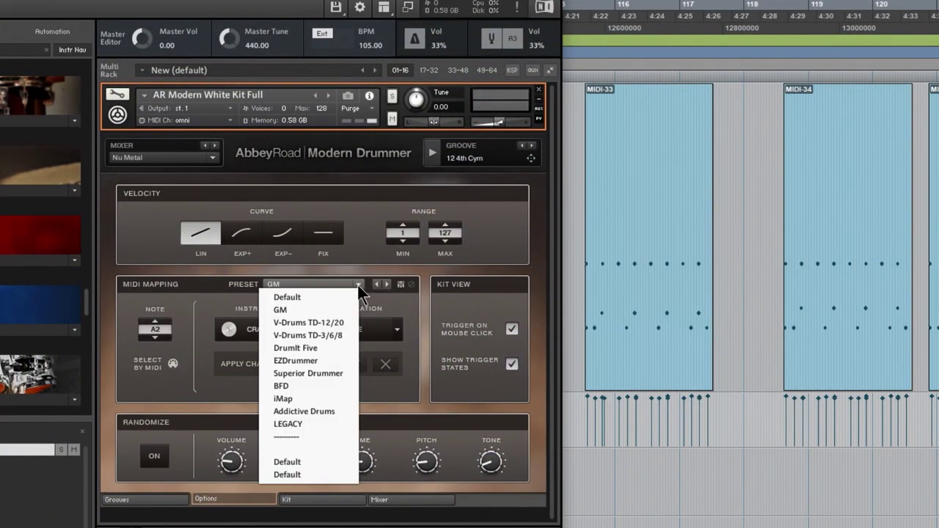
click(324, 323)
drag(537, 158, 448, 276)
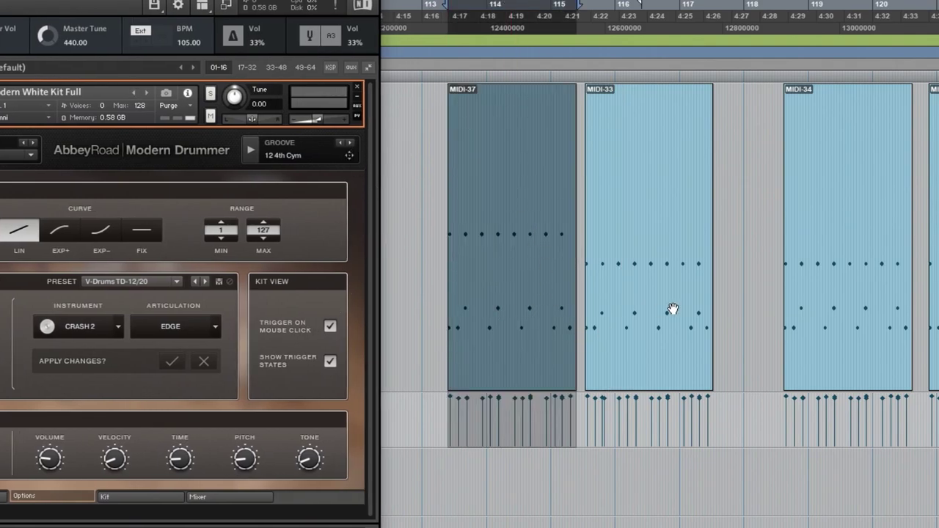
scroll(673, 308, right, 5)
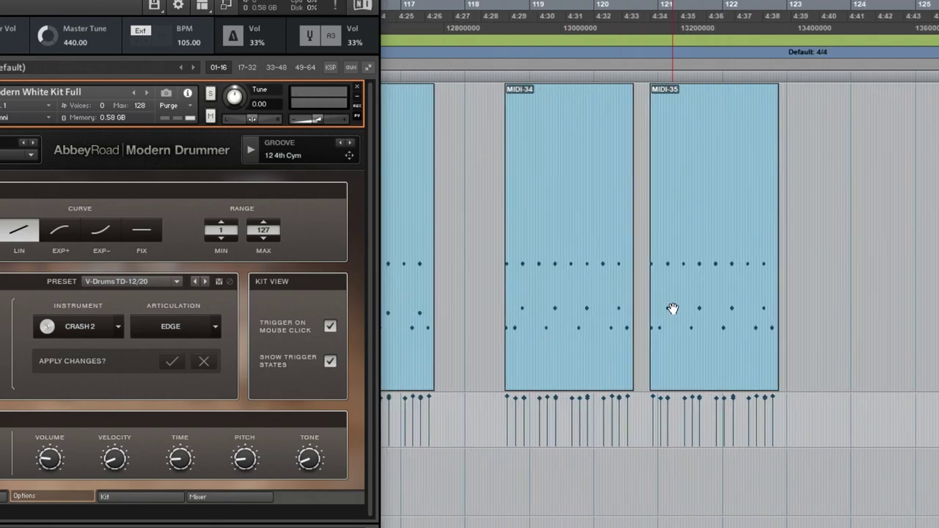
scroll(673, 308, left, 6)
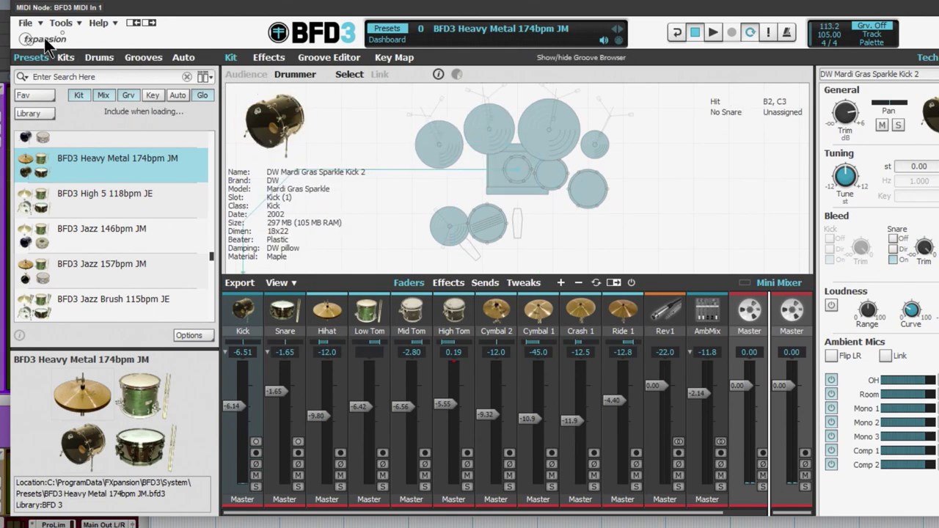
Load BFD3's General Midi key map via File > Load Key Map.
click(27, 25)
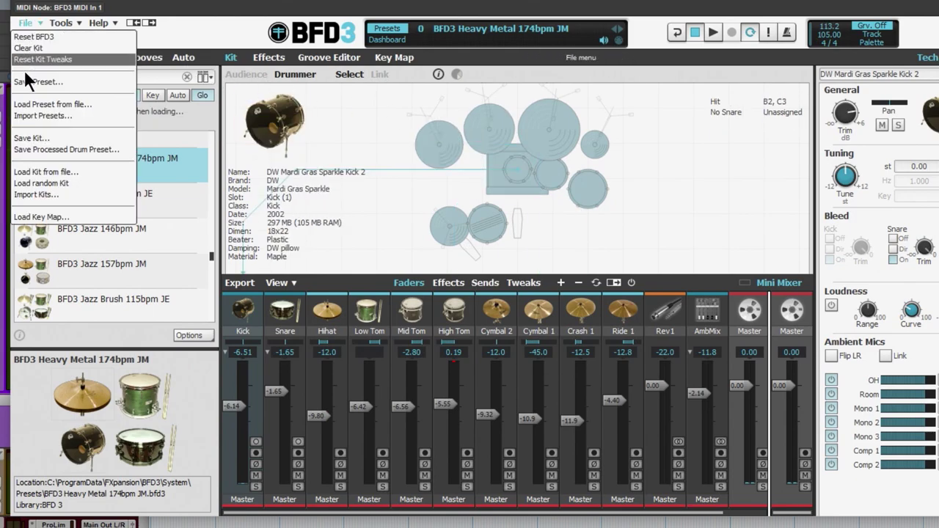
click(48, 218)
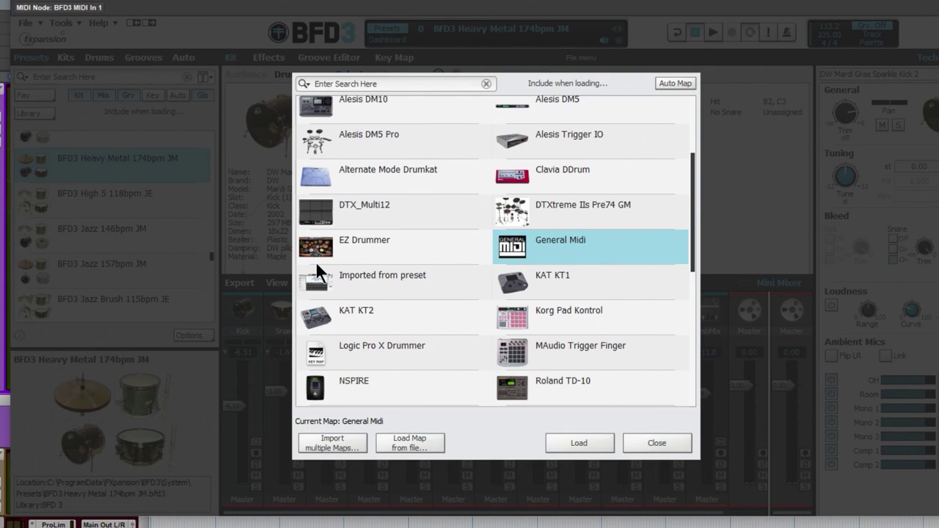
click(586, 441)
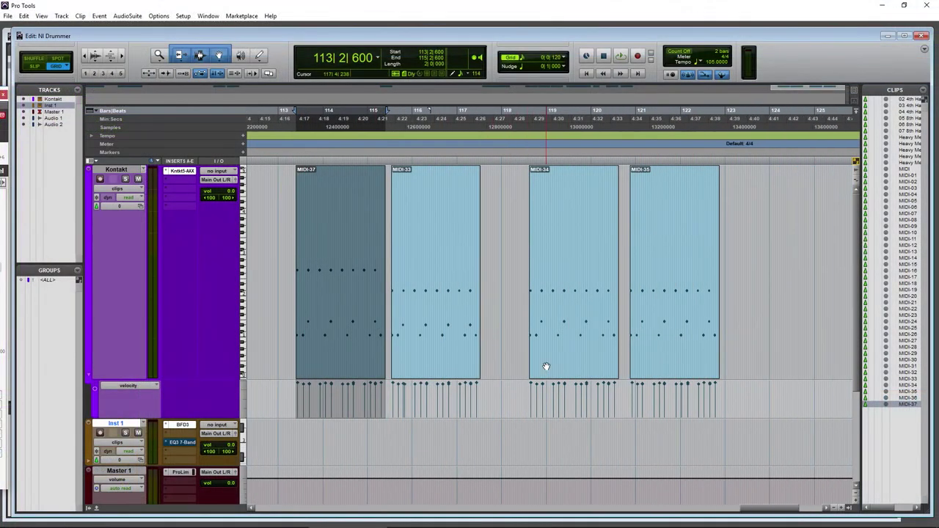
Place MIDI-35 on Inst 1, play and stop it, and reopen the BFD3 window.
drag(671, 365, 764, 304)
scroll(680, 308, down, 3)
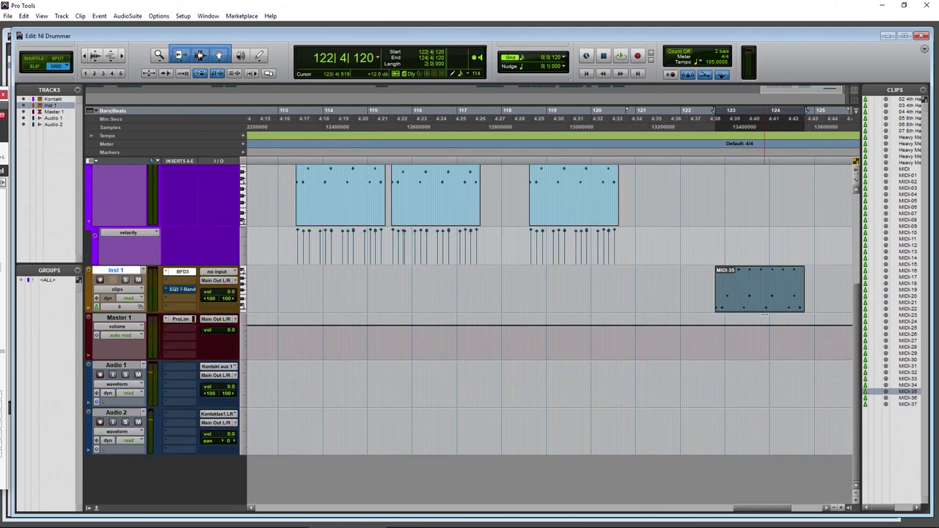
key(space)
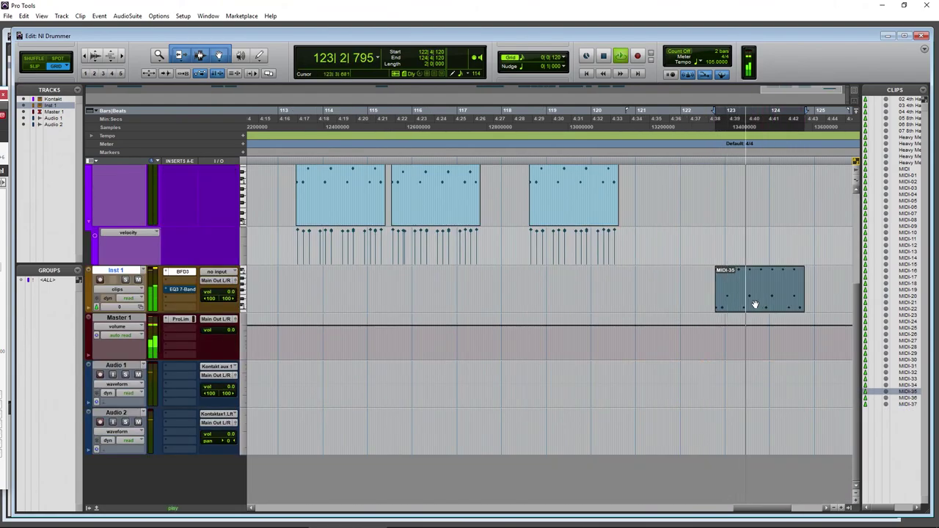
key(space)
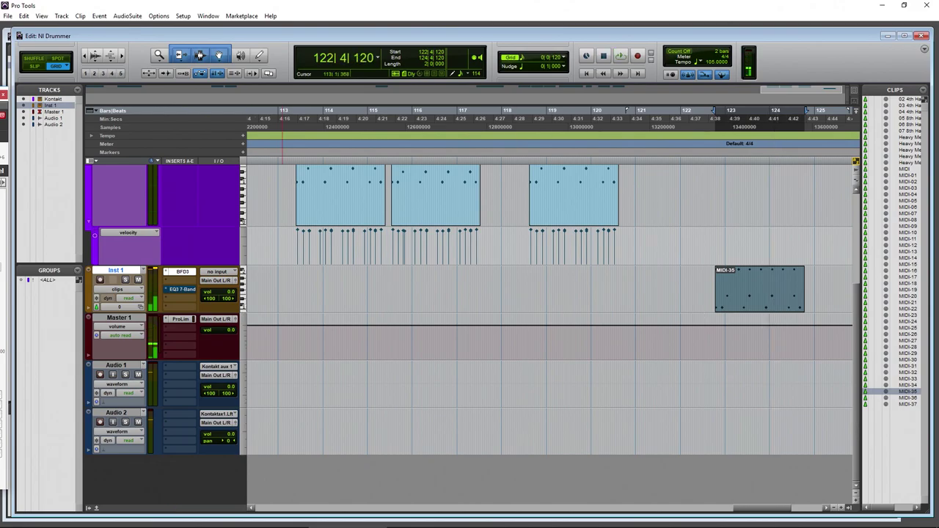
click(182, 271)
drag(523, 104, 620, 94)
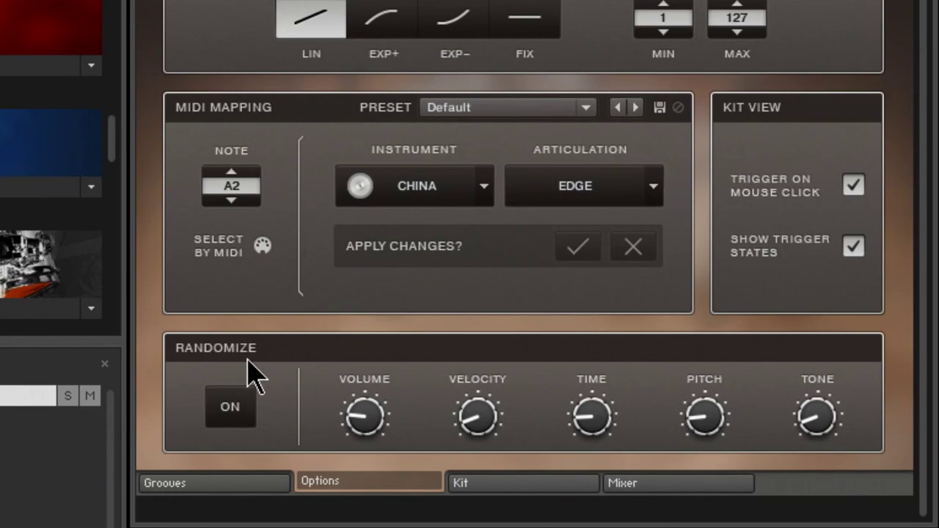
Switch Modern Drummer's Randomize option on in the Options page.
click(245, 407)
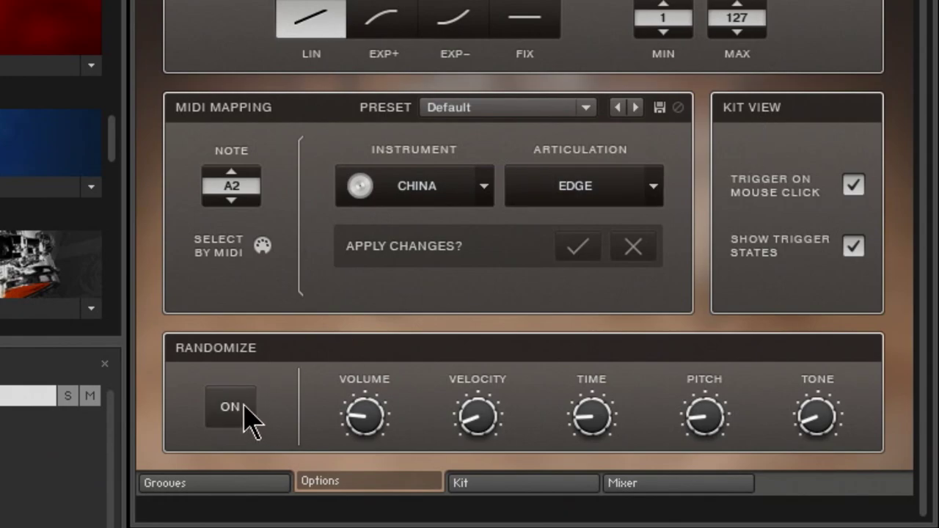
click(236, 410)
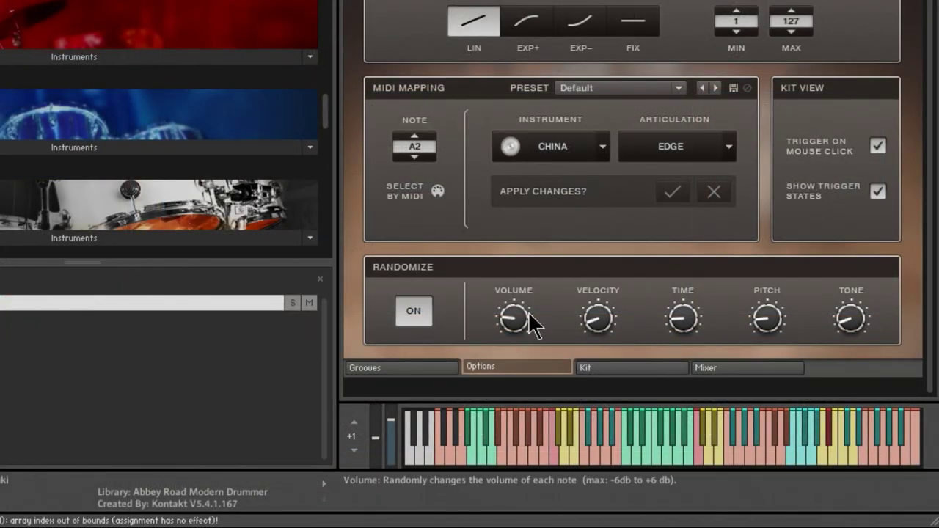
Set the Randomize Volume knob, then lower the Velocity, Time, Pitch and Tone knobs.
drag(521, 319, 522, 292)
drag(516, 327, 514, 313)
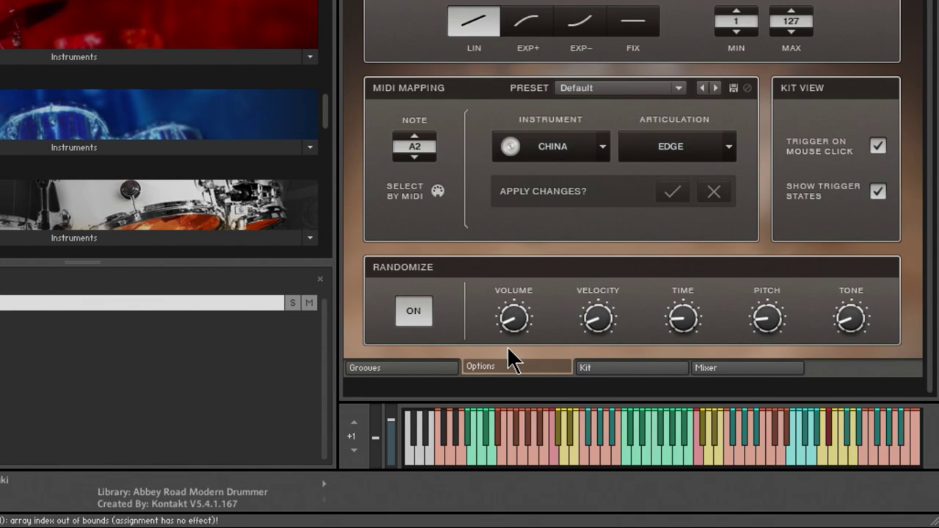
drag(518, 320, 515, 327)
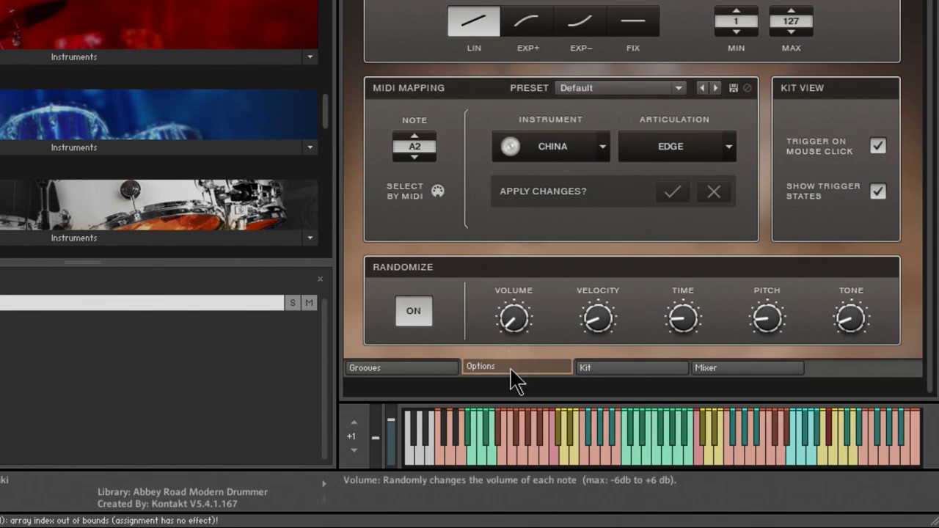
drag(587, 320, 651, 355)
drag(682, 319, 685, 359)
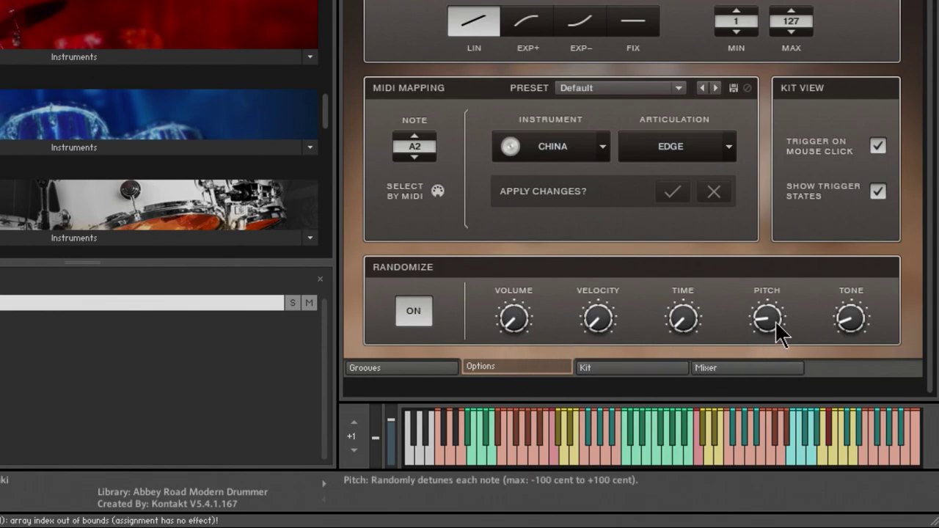
drag(775, 320, 777, 334)
drag(851, 320, 849, 350)
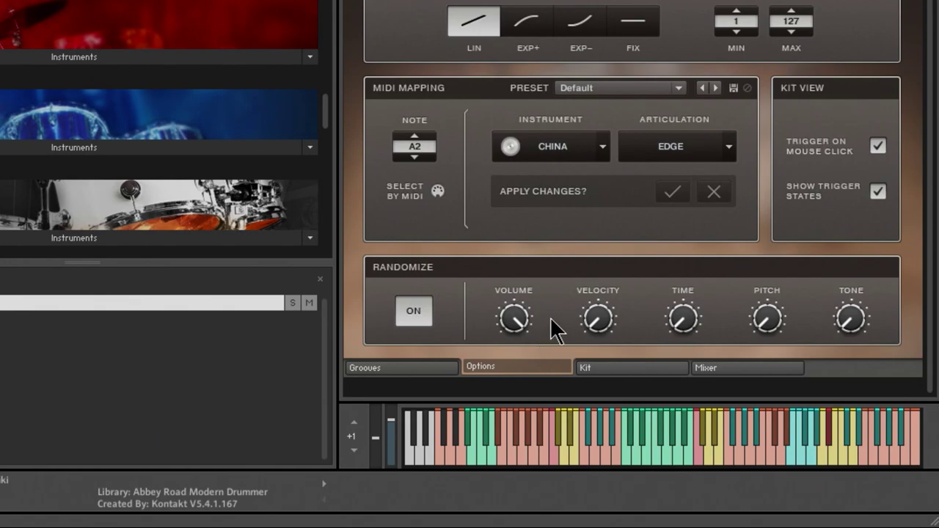
Fine-tune the random volume, velocity and timing amounts to low settings.
drag(512, 330, 514, 487)
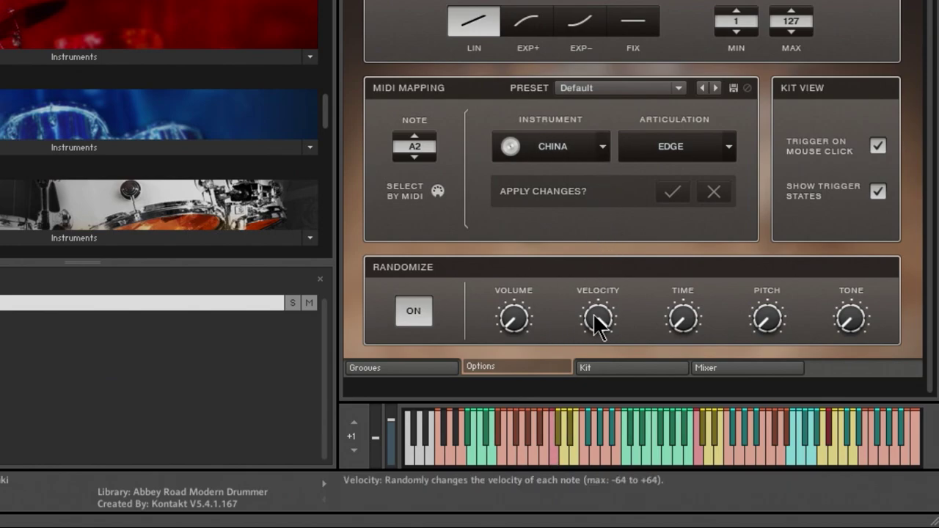
drag(596, 323, 600, 323)
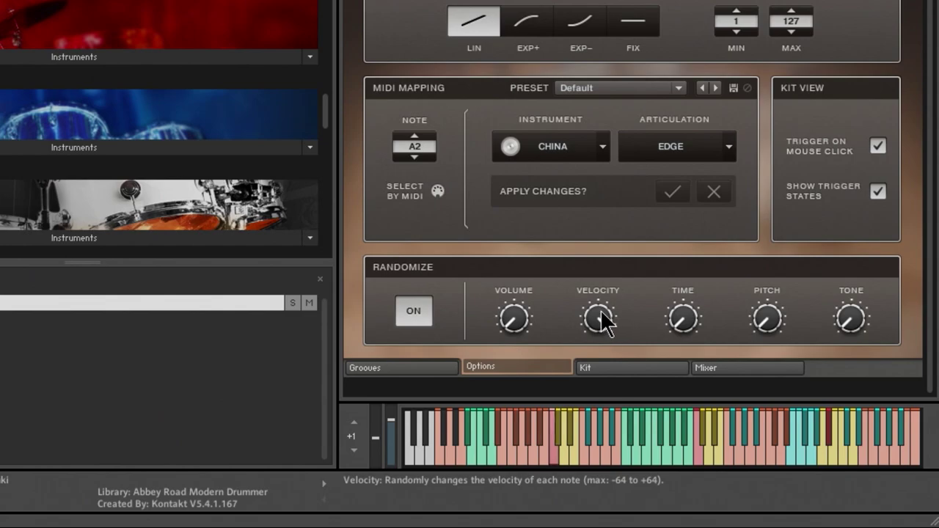
drag(598, 424, 601, 418)
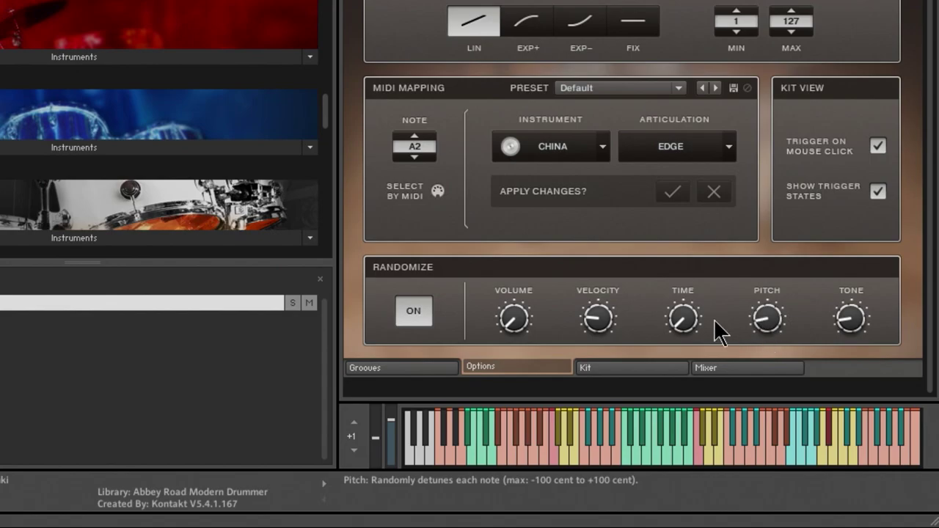
drag(688, 318, 691, 315)
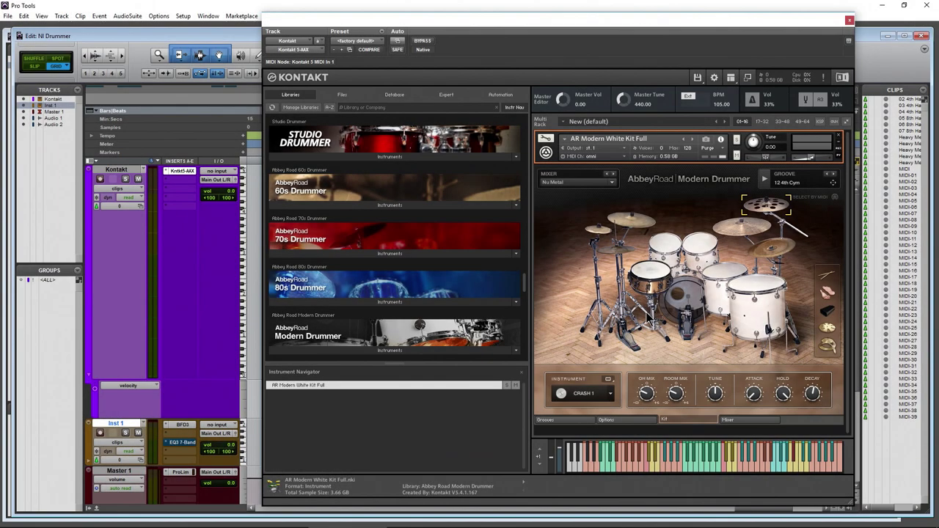
Open the Mixer page and try the Alternative Rock and Nu Metal mixer presets.
click(745, 419)
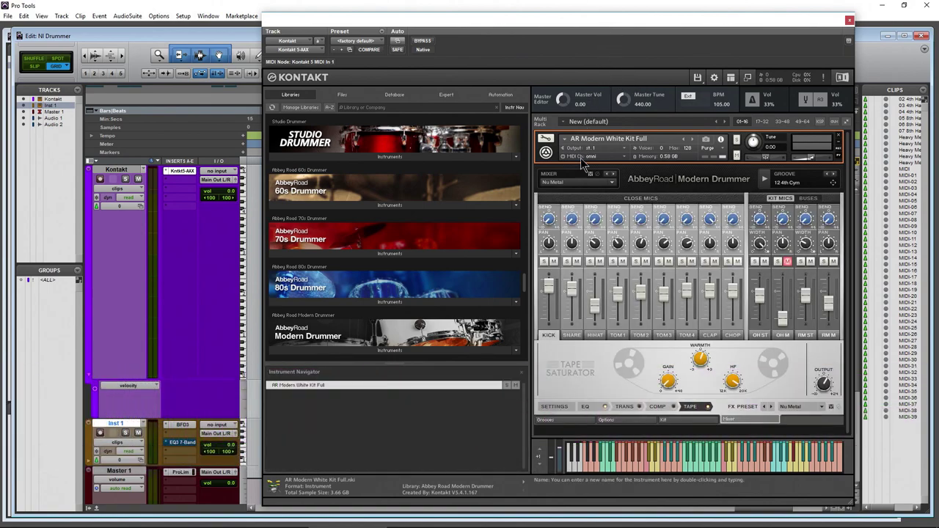
click(574, 183)
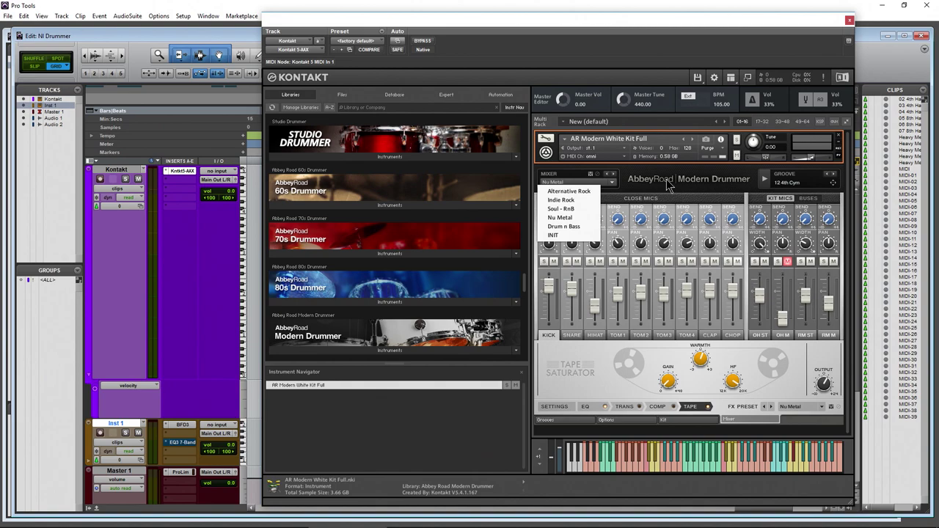
click(576, 192)
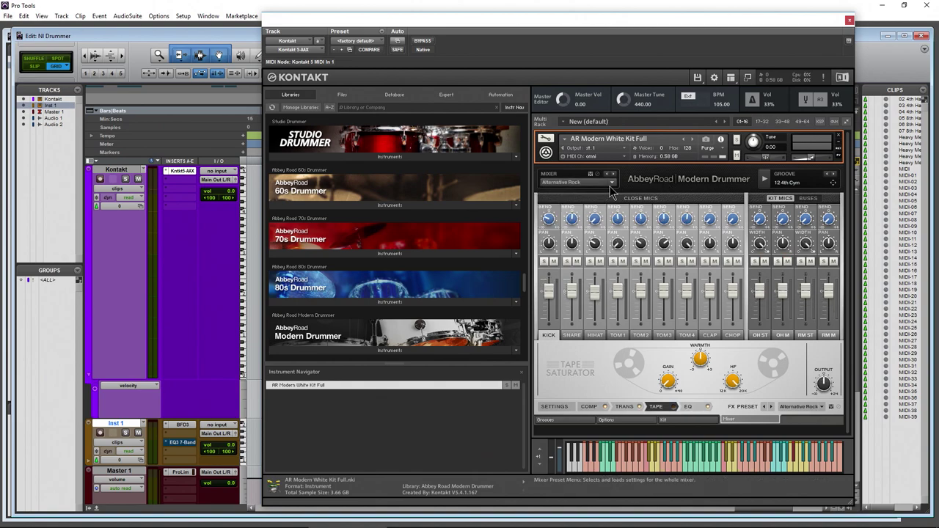
click(610, 185)
click(565, 221)
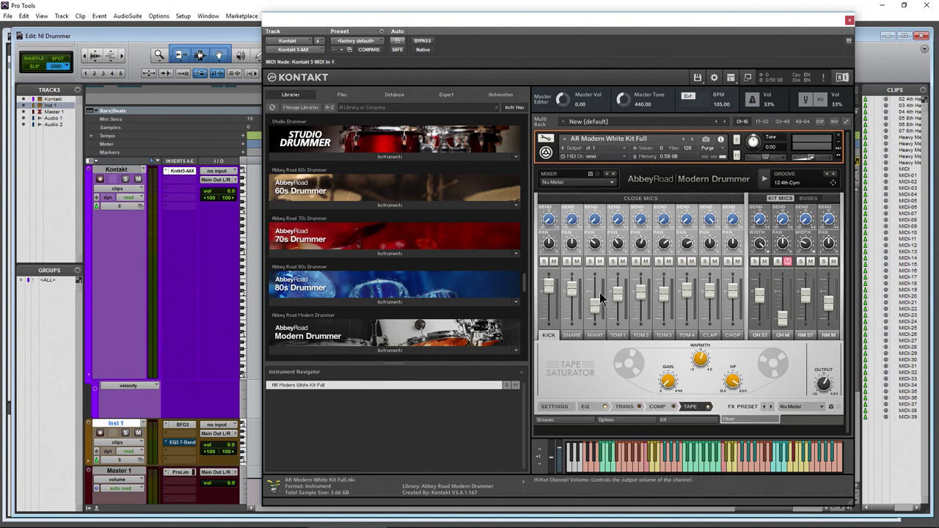
Browse the TRANS, COMP, EQ and TAPE settings with Alternative Rock reloaded.
click(628, 406)
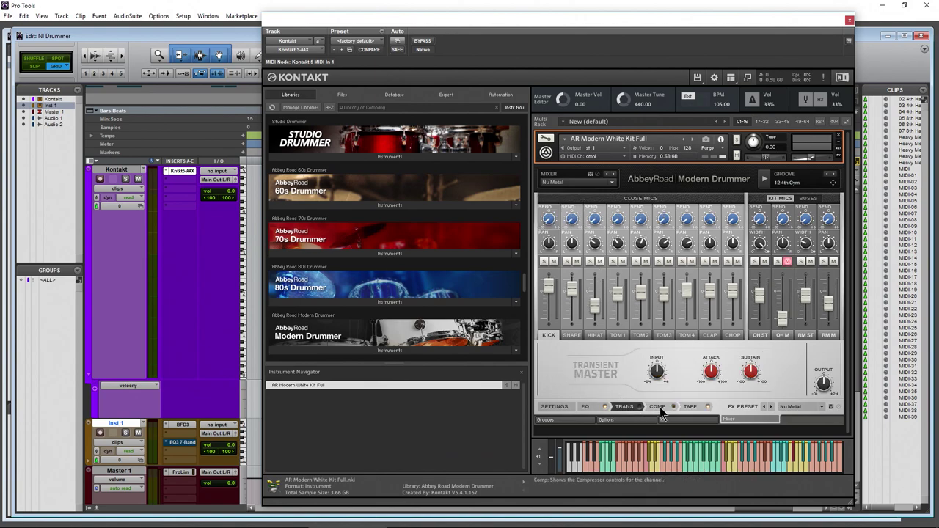
click(660, 406)
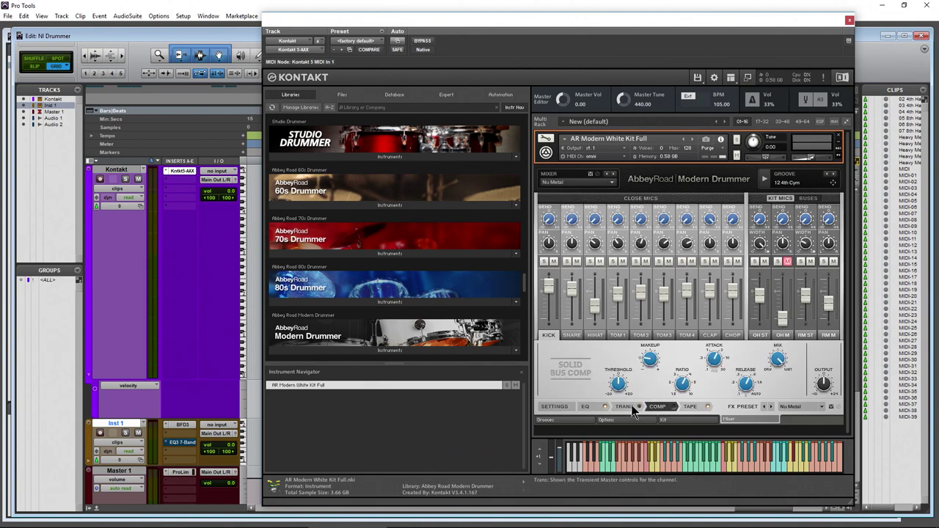
click(598, 408)
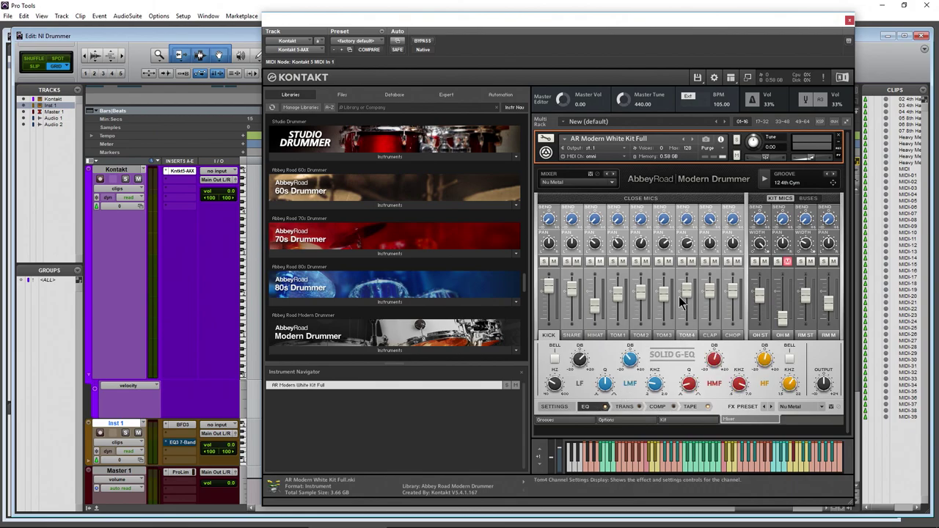
click(612, 182)
click(590, 191)
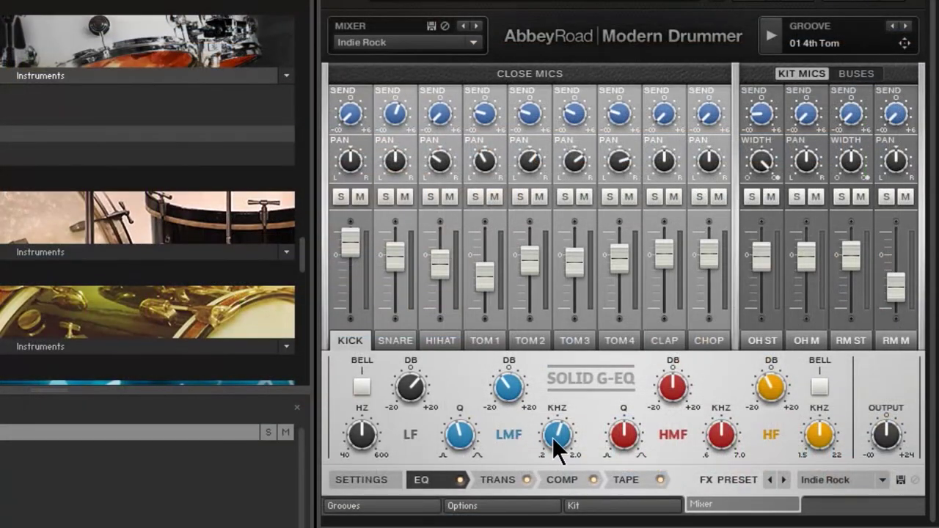
click(690, 406)
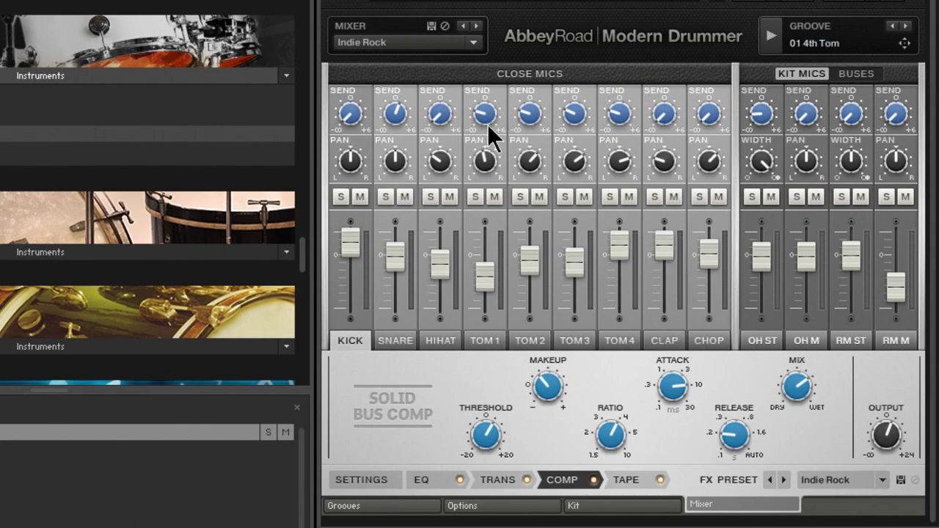
click(852, 74)
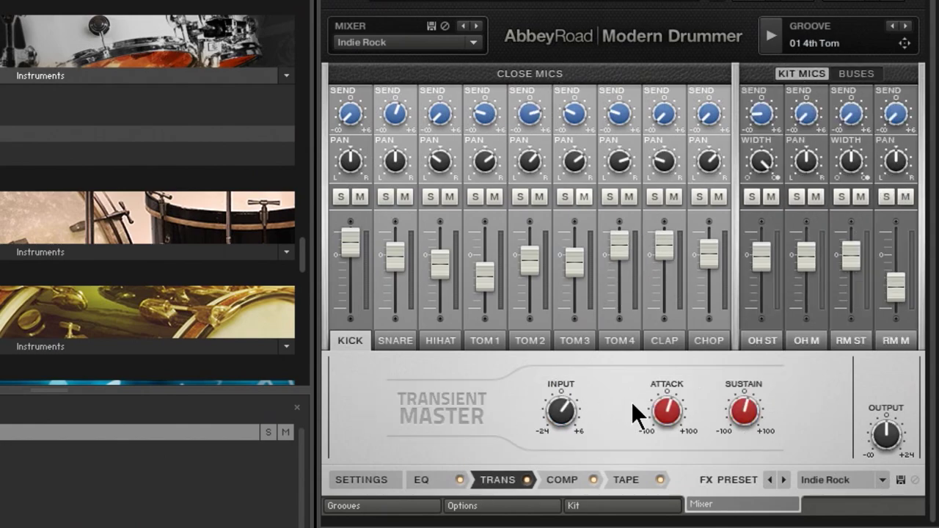
Name the mixer preset 'My New MIXER preset' and save it.
key(ctrl+a)
key(BackSpace)
text(My New MIXER preset)
click(440, 43)
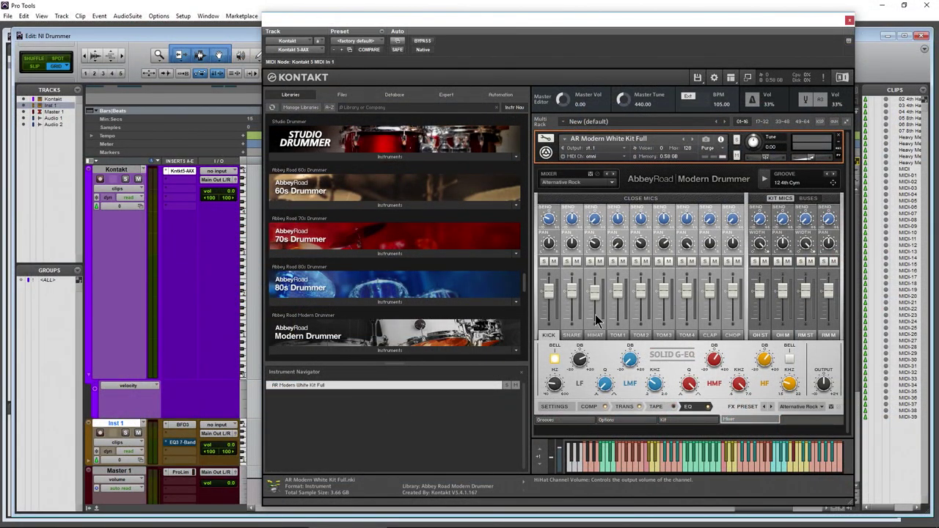
Review the SNARE, HIHAT and TOM 1–3 channels' compressor, tape and EQ settings.
click(570, 336)
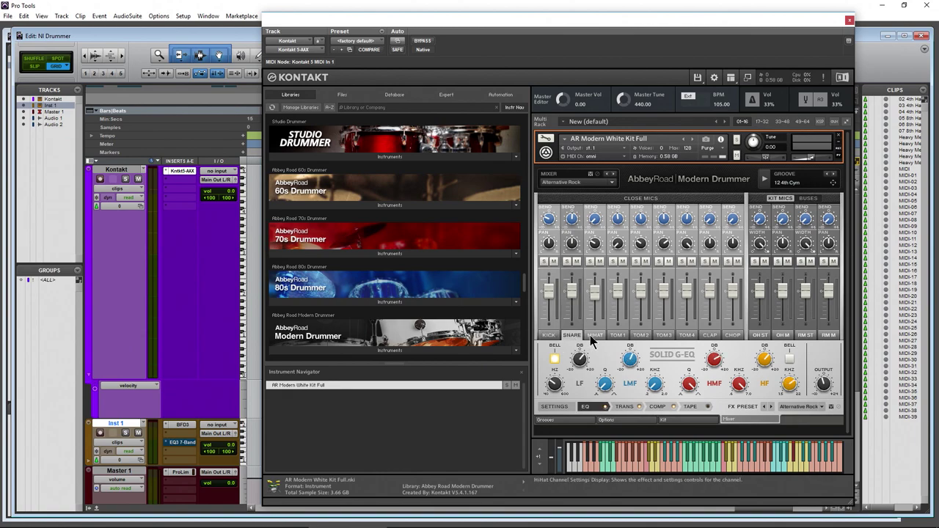
click(593, 336)
click(619, 336)
click(641, 337)
click(664, 336)
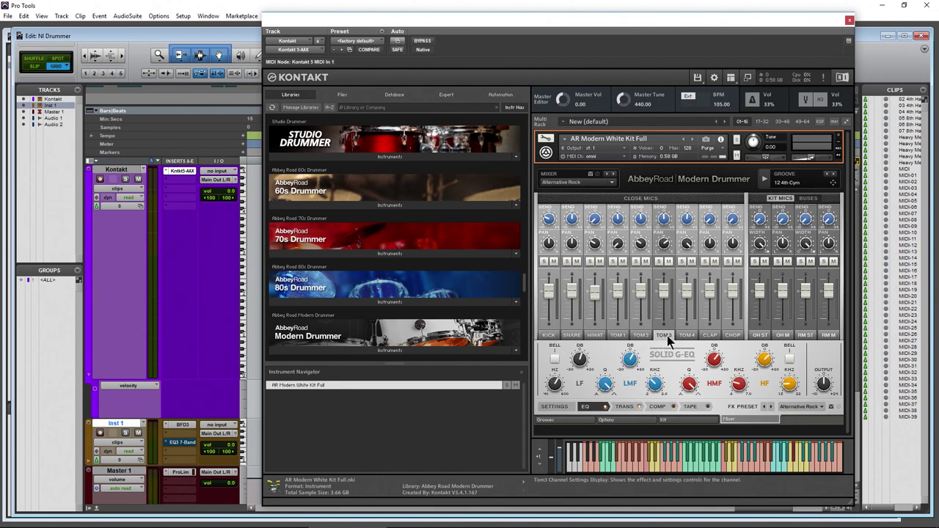
click(657, 406)
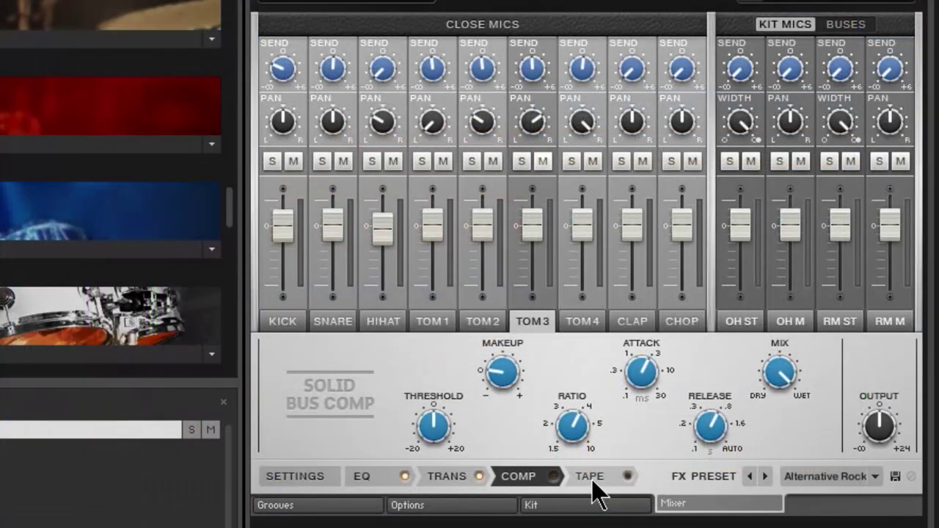
click(691, 411)
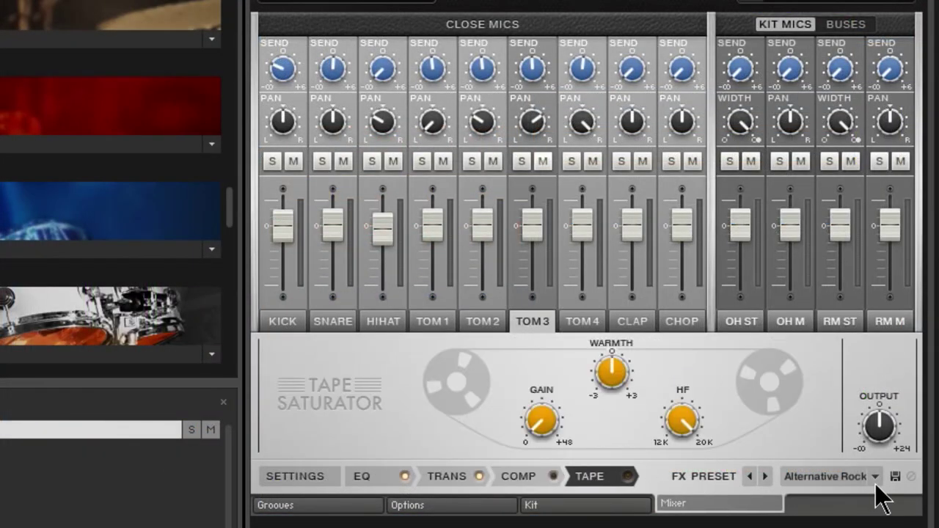
click(367, 477)
On the KICK channel, audition the Kick A through Kick D effect presets.
click(323, 321)
click(287, 321)
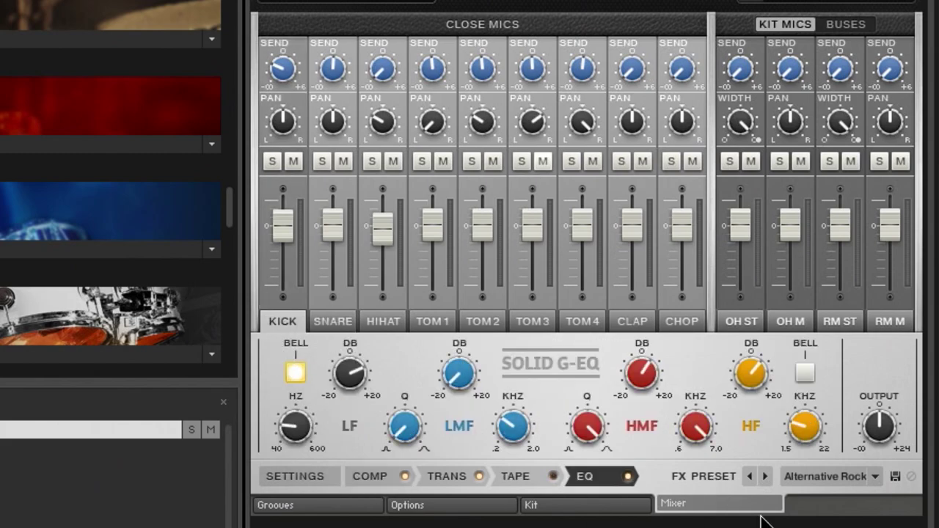
click(872, 479)
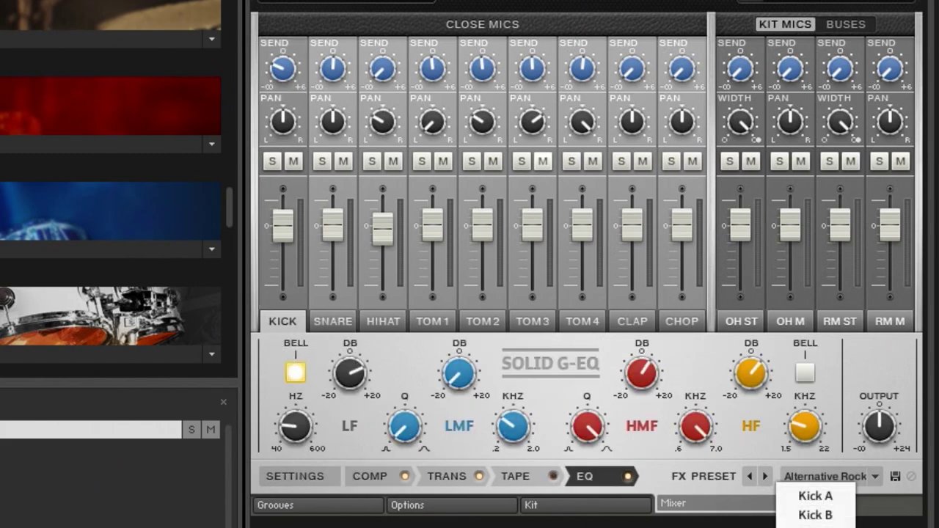
click(825, 499)
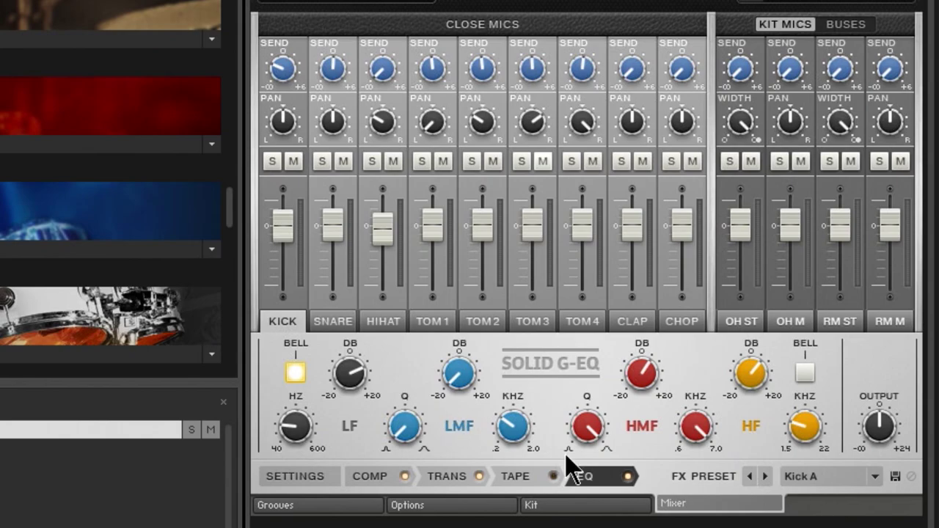
click(765, 476)
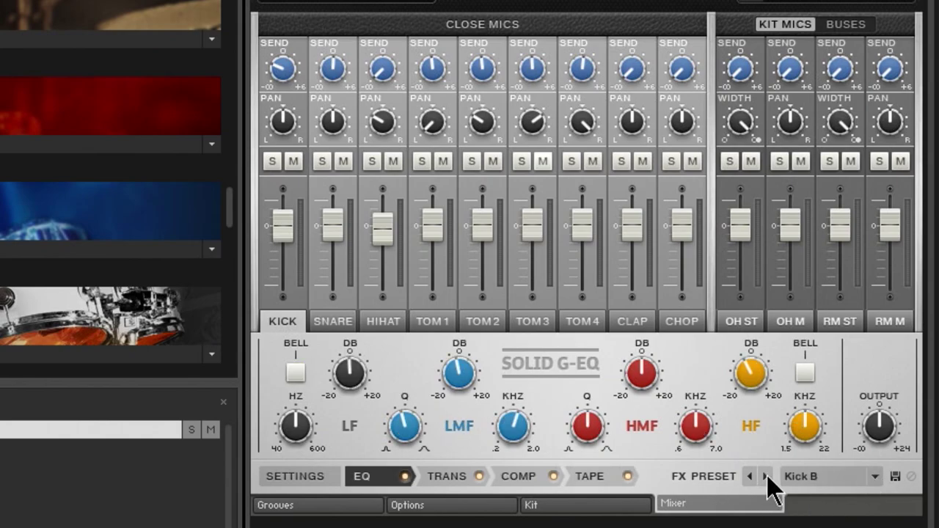
click(764, 476)
click(765, 476)
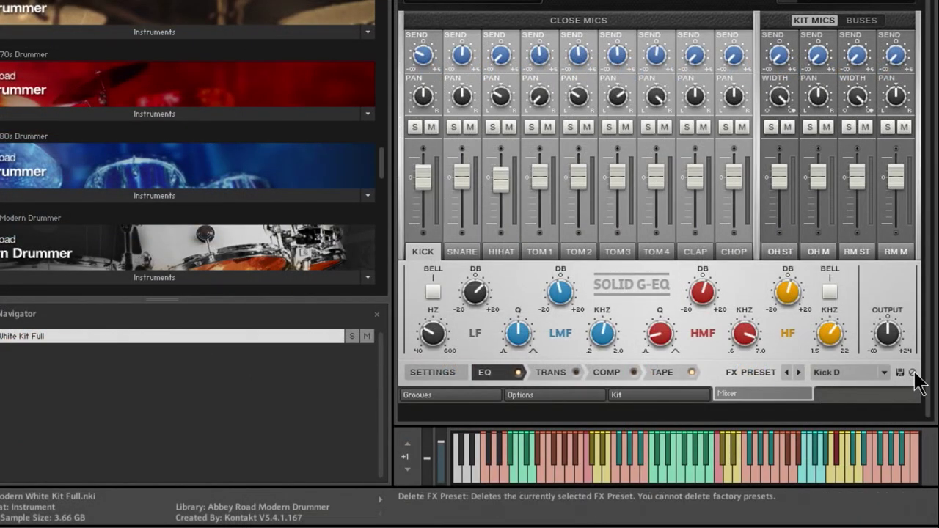
Load Kick B and inspect its transient shaper, compressor and tape settings.
click(883, 372)
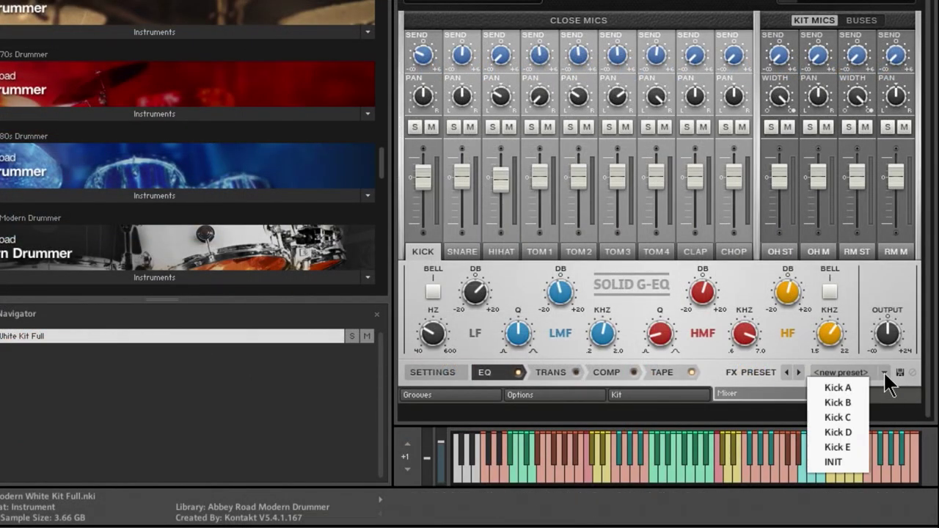
click(837, 403)
click(548, 371)
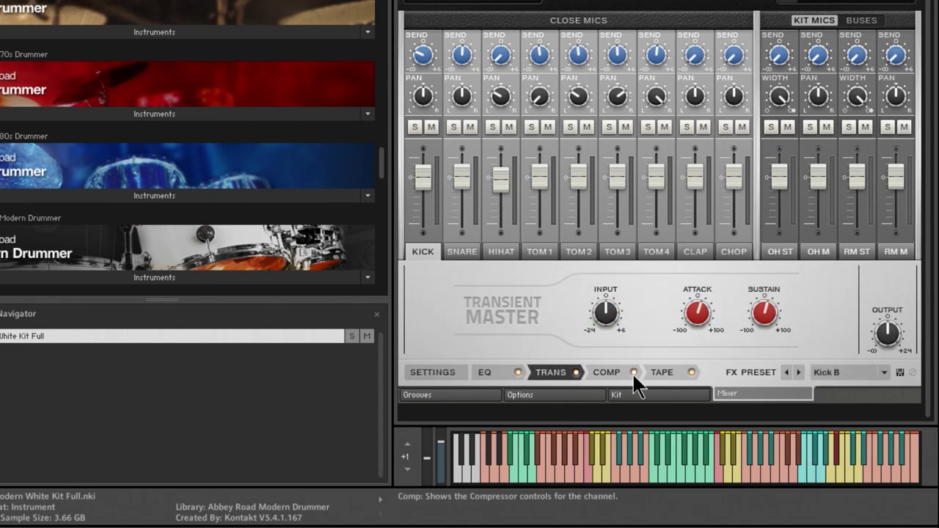
click(610, 372)
click(652, 372)
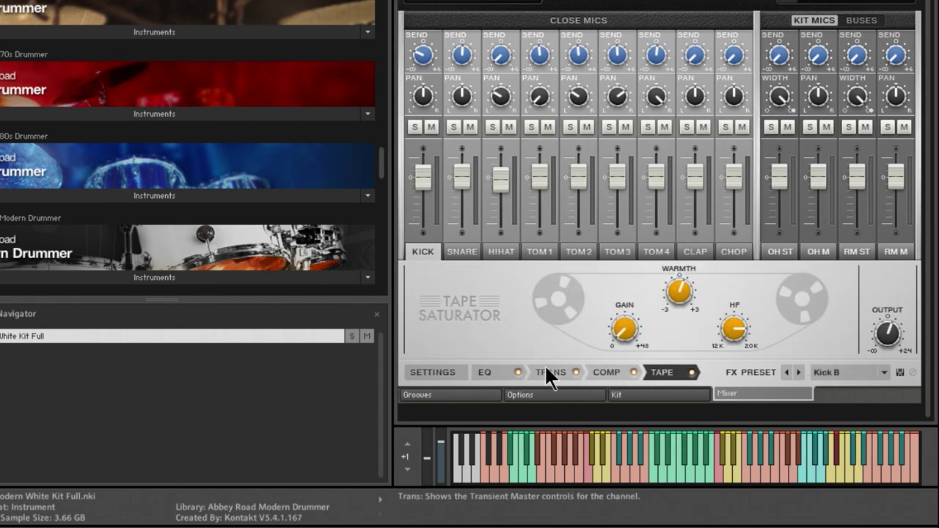
click(547, 371)
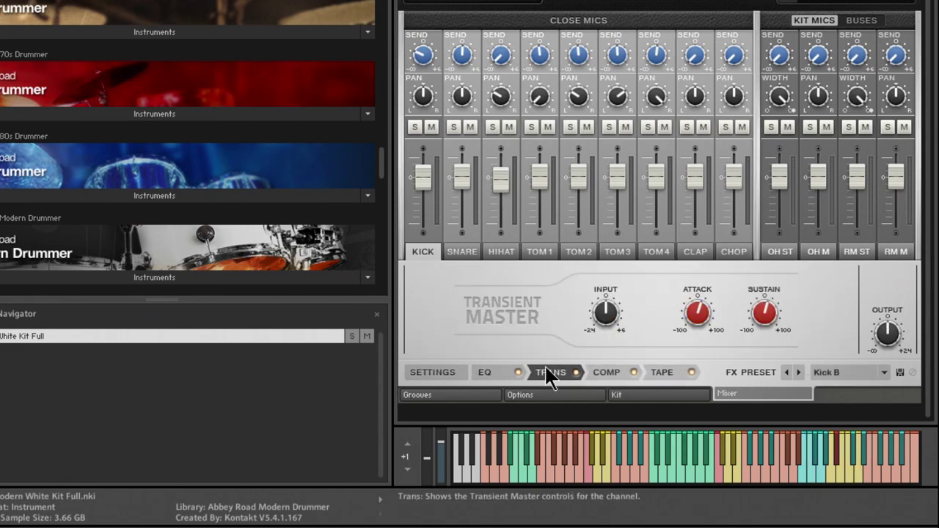
Settle on the Kick C effect preset for the kick channel.
click(875, 376)
click(841, 402)
click(869, 374)
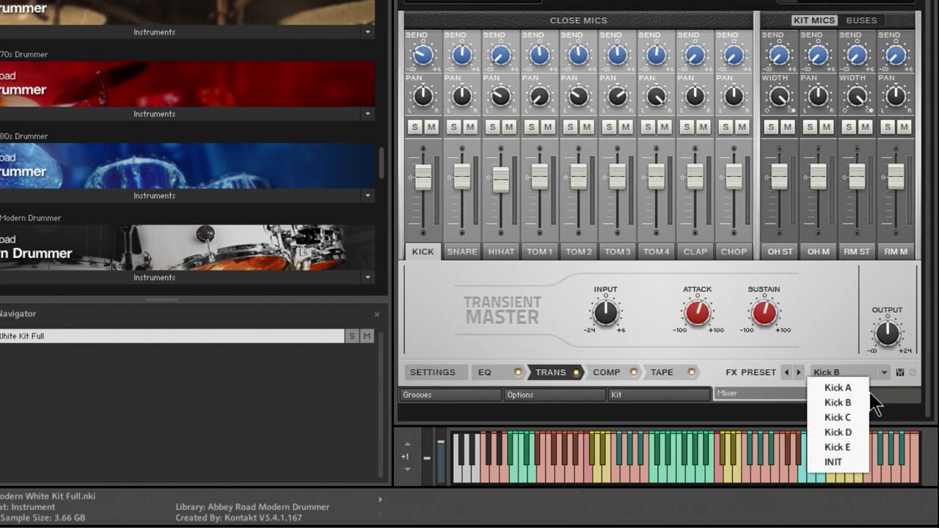
click(840, 404)
click(532, 373)
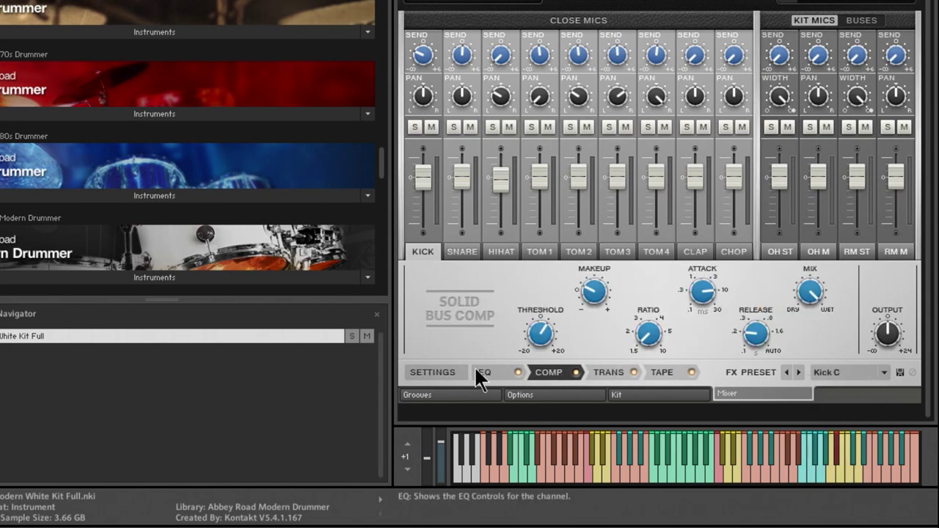
Check the snare, hi-hat, TOM 1, CHOP and CLAP channels' effects.
click(462, 251)
click(501, 251)
click(540, 251)
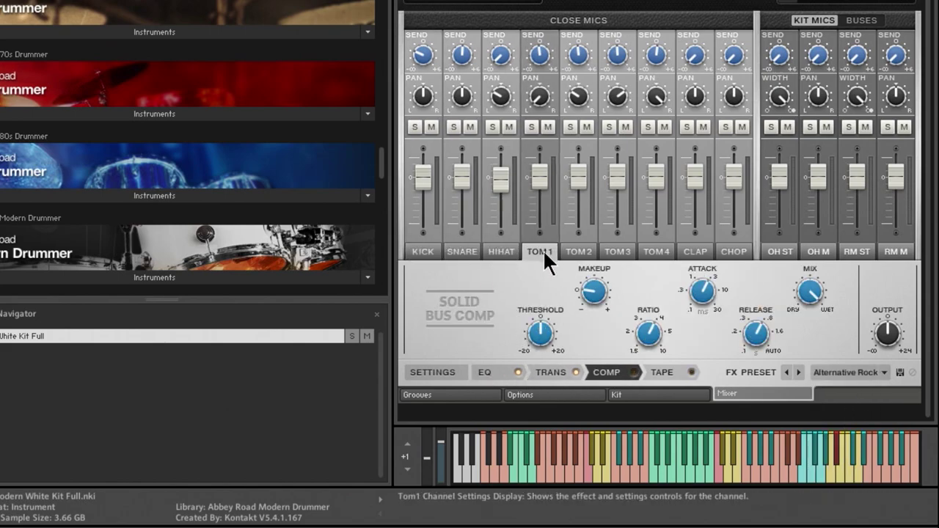
click(727, 251)
click(699, 253)
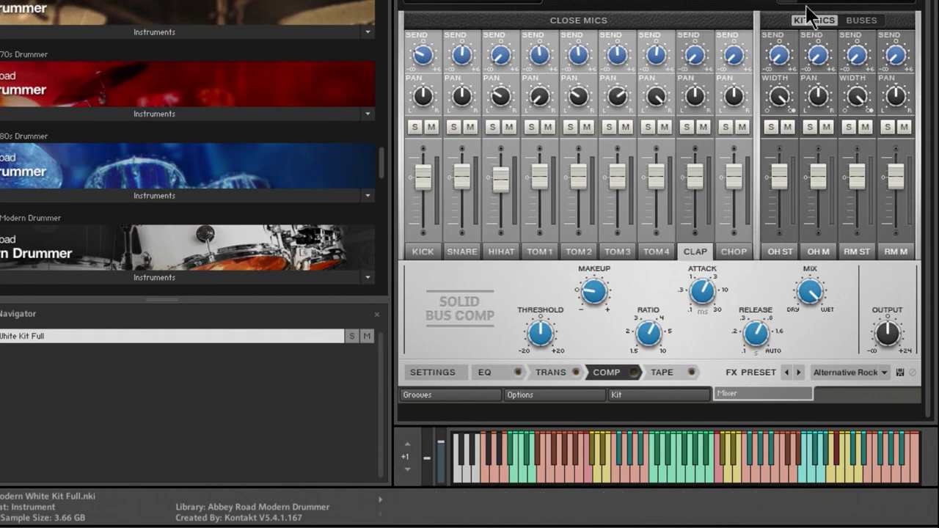
click(861, 20)
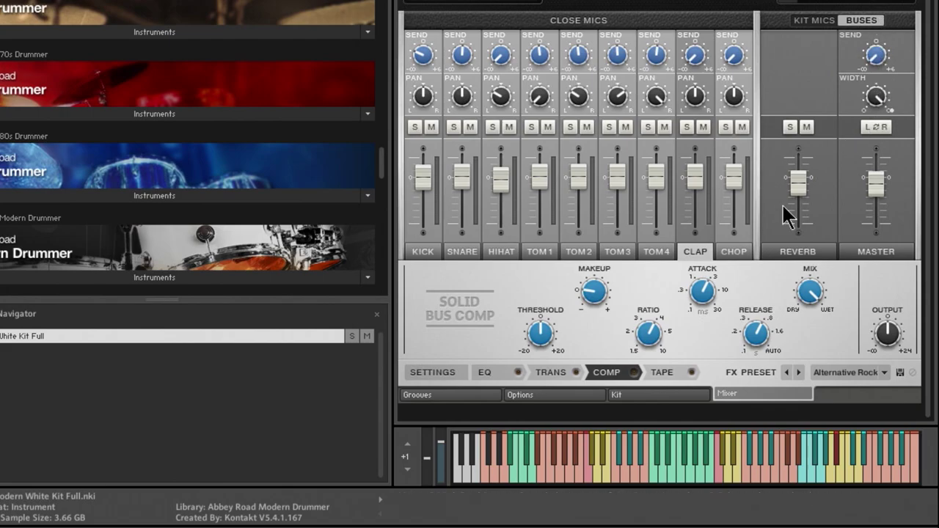
click(815, 22)
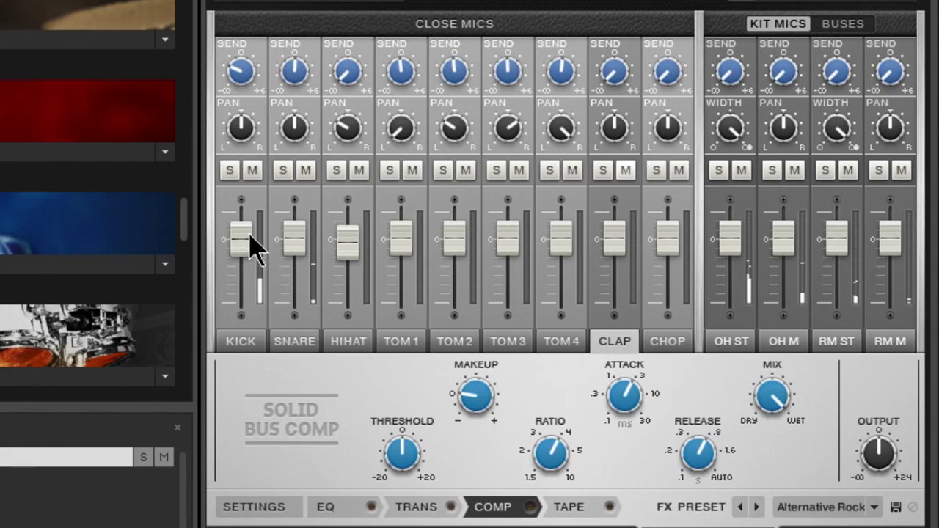
drag(239, 151, 234, 273)
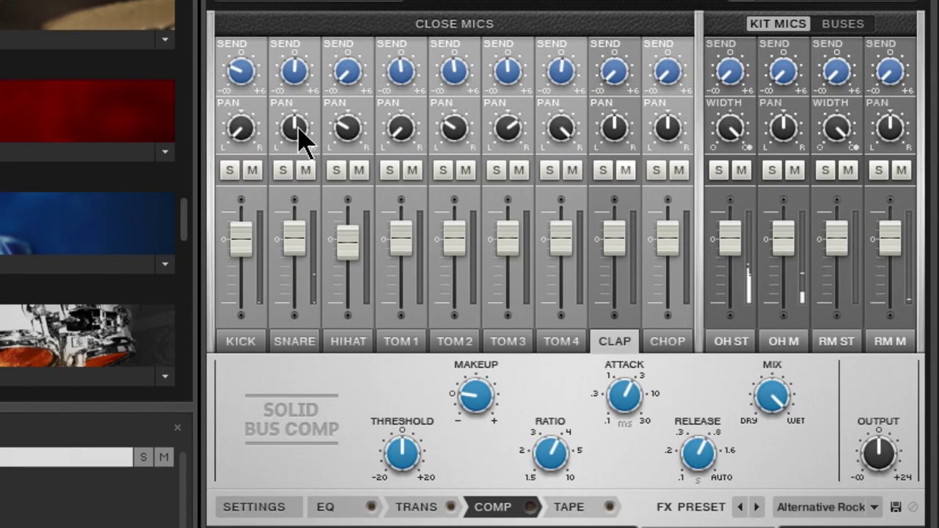
double_click(238, 141)
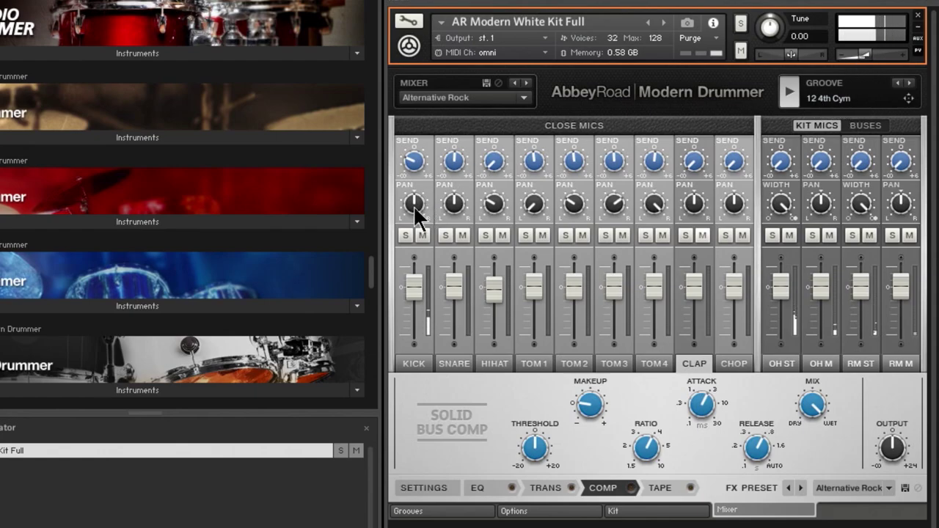
Step the mixer presets from Indie Rock through Soul - RnB to Nu Metal, then raise the SNARE fader.
click(406, 235)
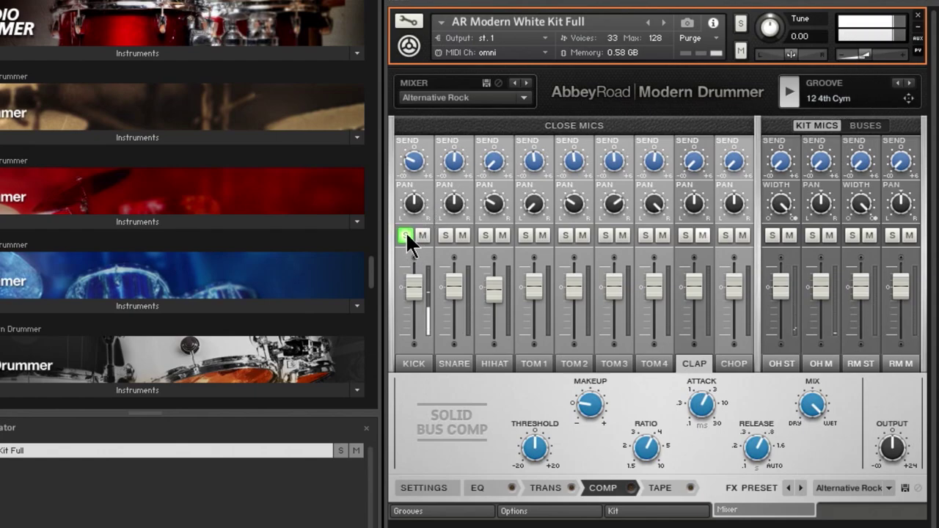
click(526, 83)
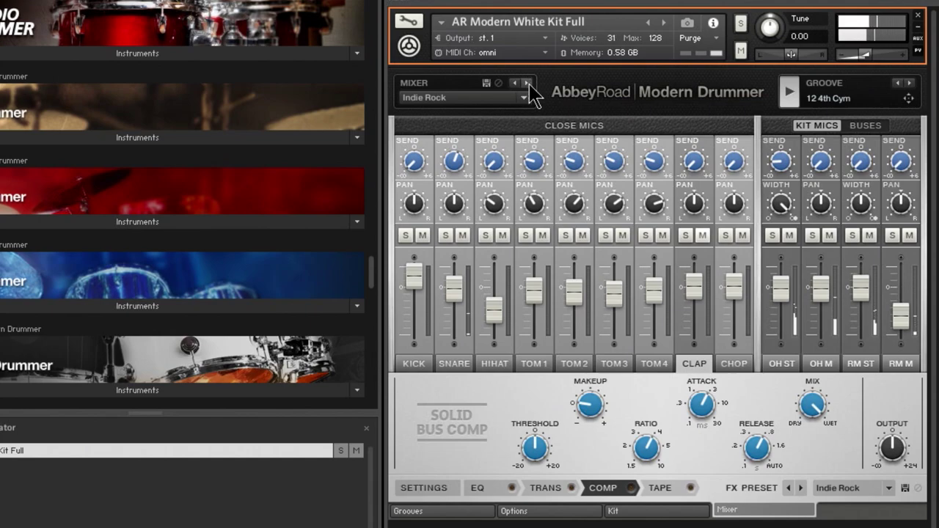
click(526, 83)
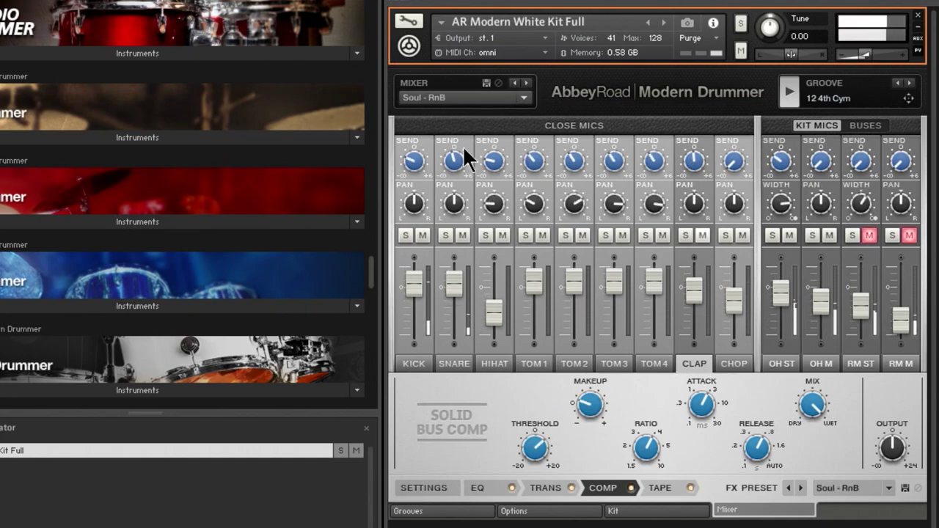
click(526, 83)
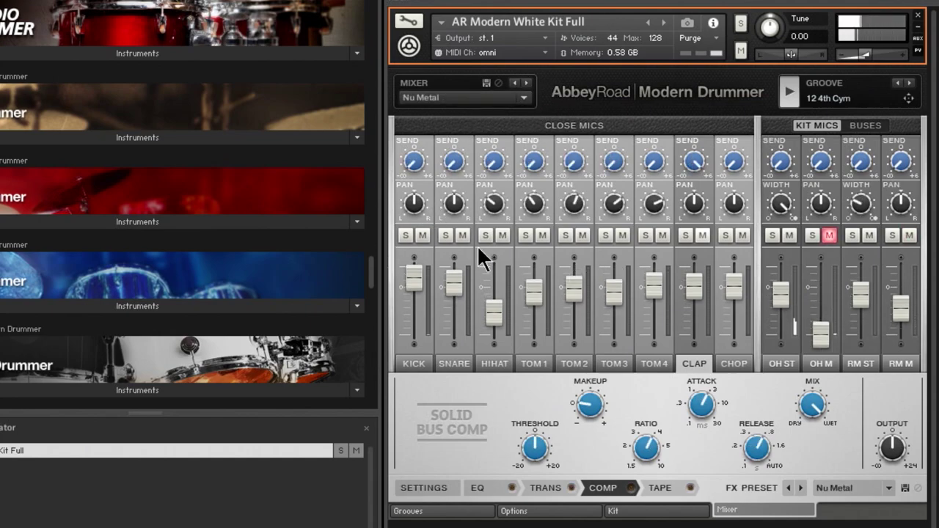
click(405, 235)
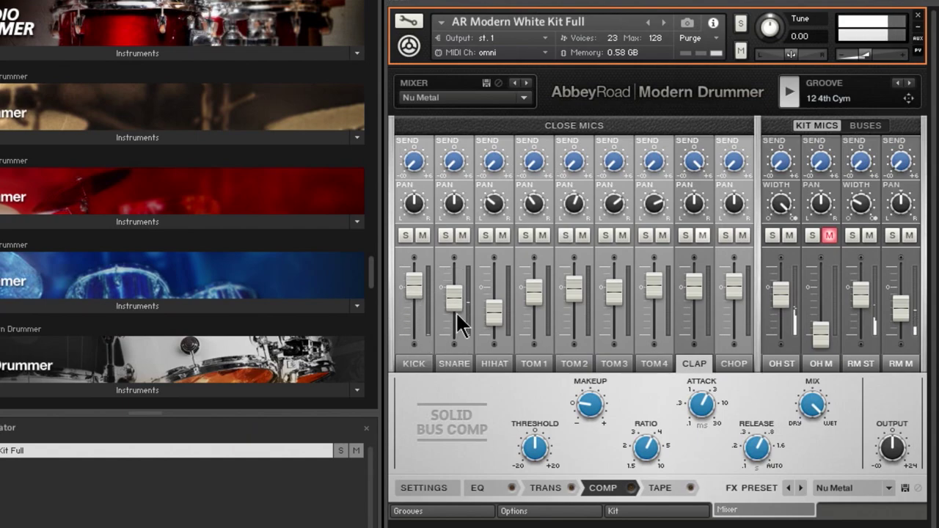
drag(455, 311, 456, 290)
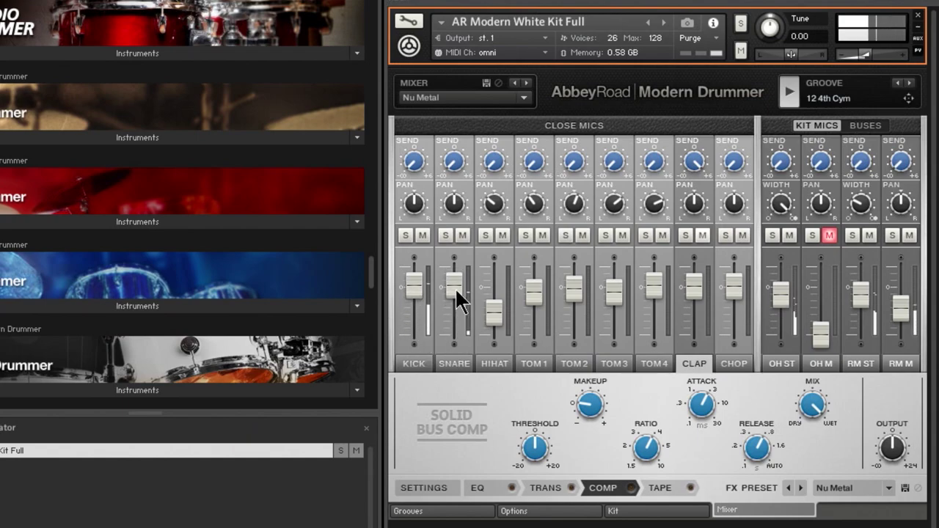
Stop the groove and show the KICK channel's SETTINGS tab.
click(792, 101)
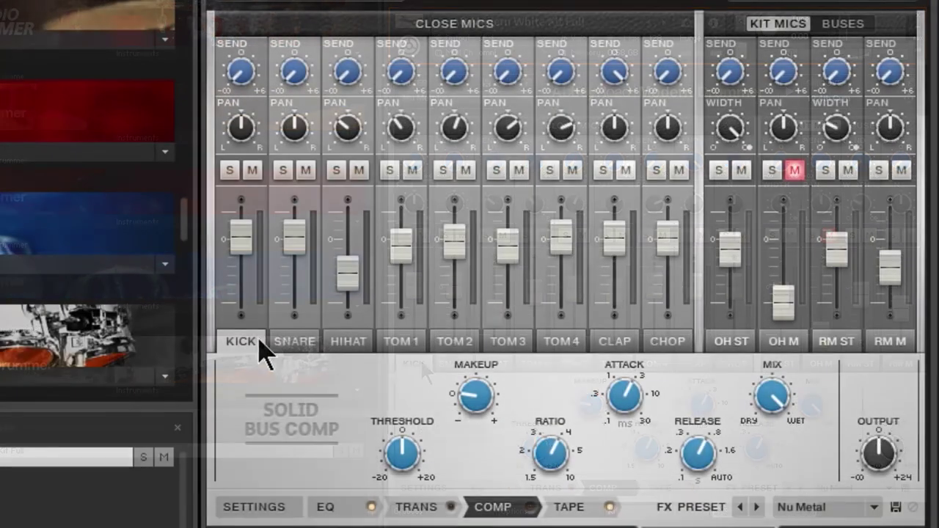
click(420, 359)
click(444, 364)
click(417, 363)
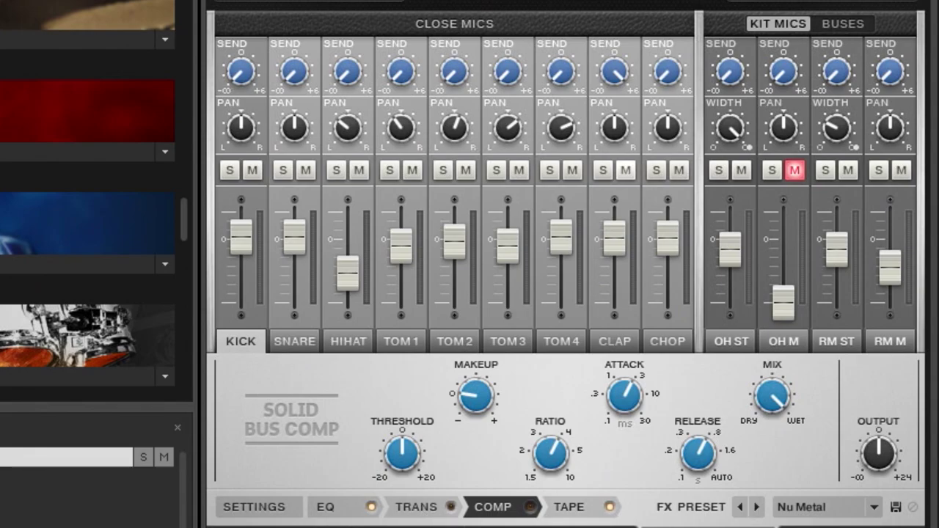
click(261, 508)
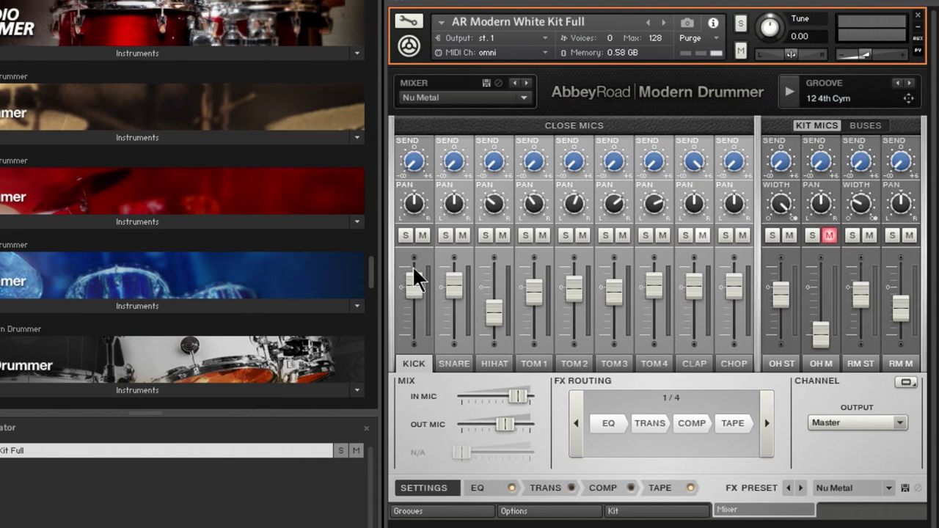
With the groove playing, set the kick's IN MIC high and OUT MIC roughly midway.
click(791, 92)
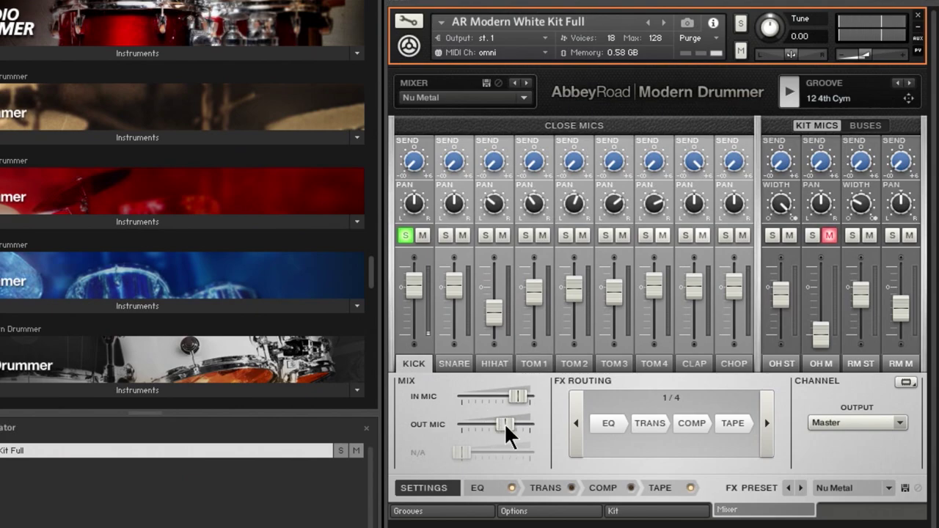
drag(505, 424, 329, 428)
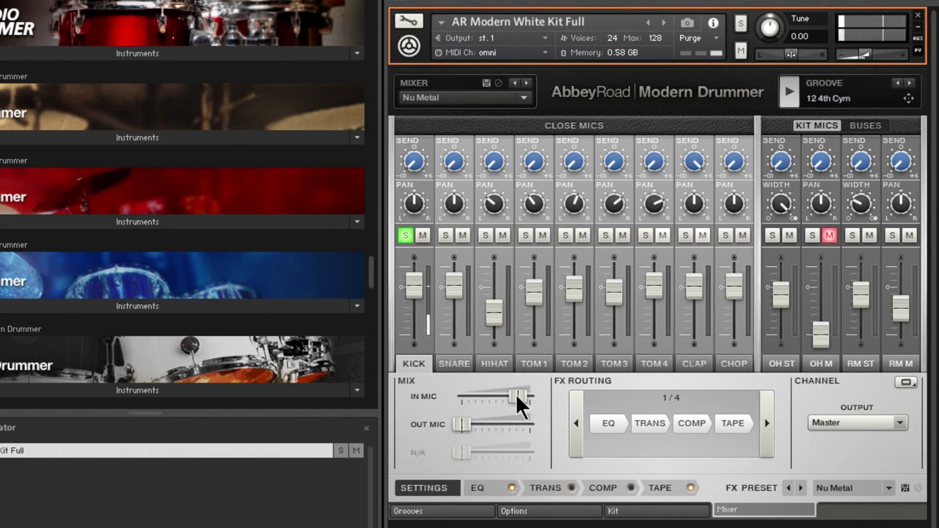
mouse_move(515, 395)
mouse_down()
mouse_move(469, 403)
mouse_move(406, 395)
mouse_move(505, 398)
mouse_up()
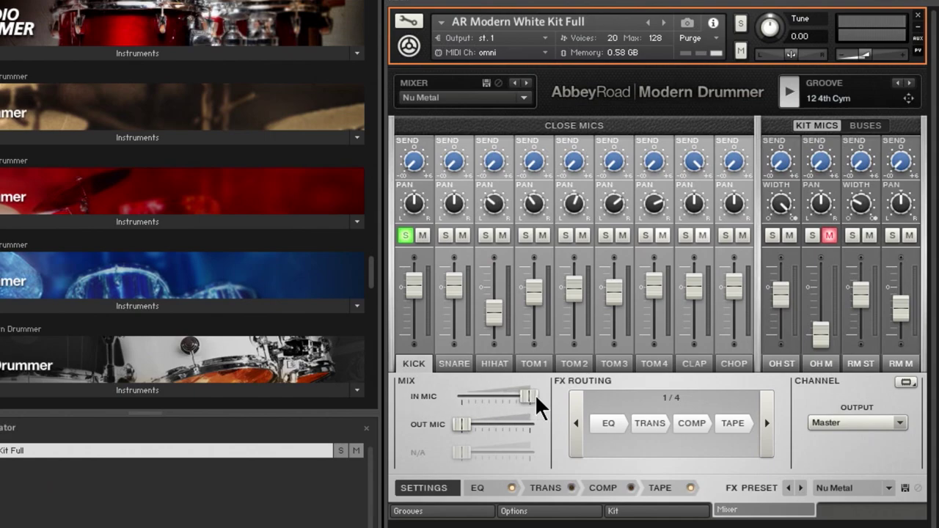
drag(519, 393, 514, 394)
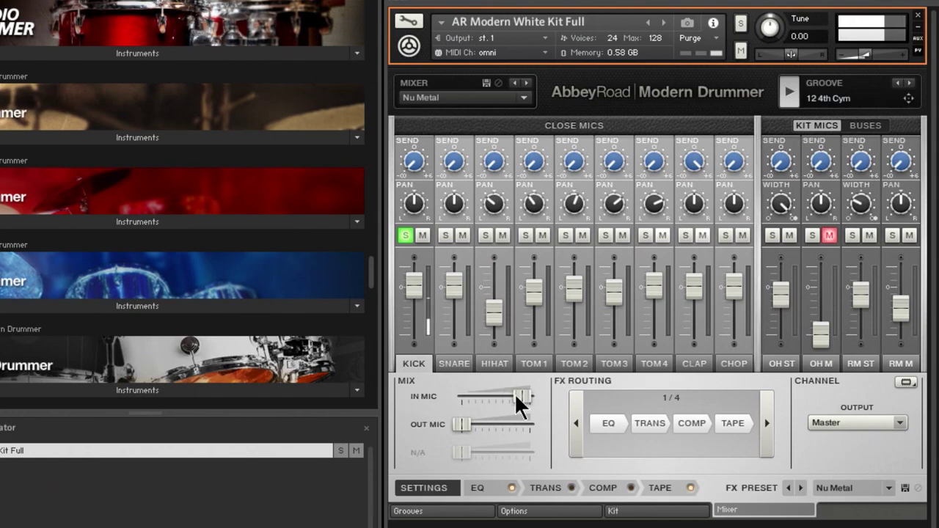
drag(457, 423, 537, 414)
drag(482, 392, 419, 398)
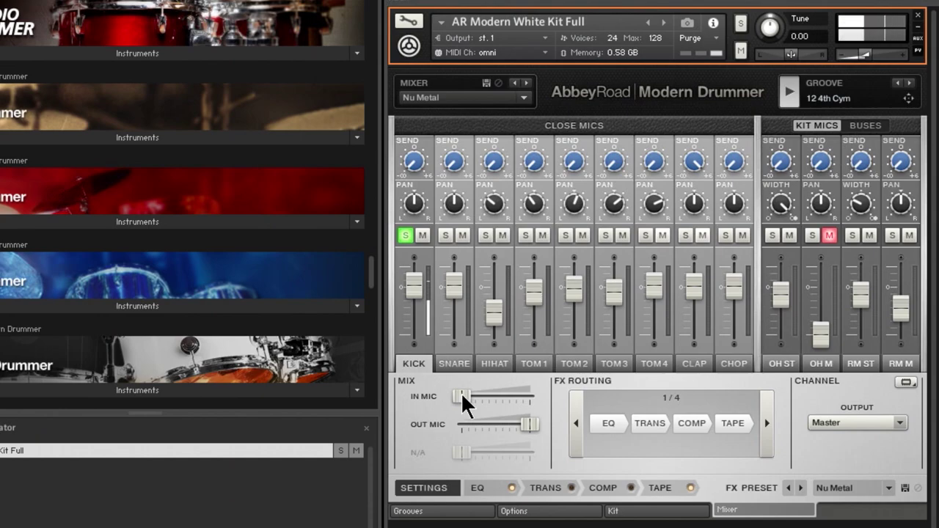
drag(471, 393, 556, 388)
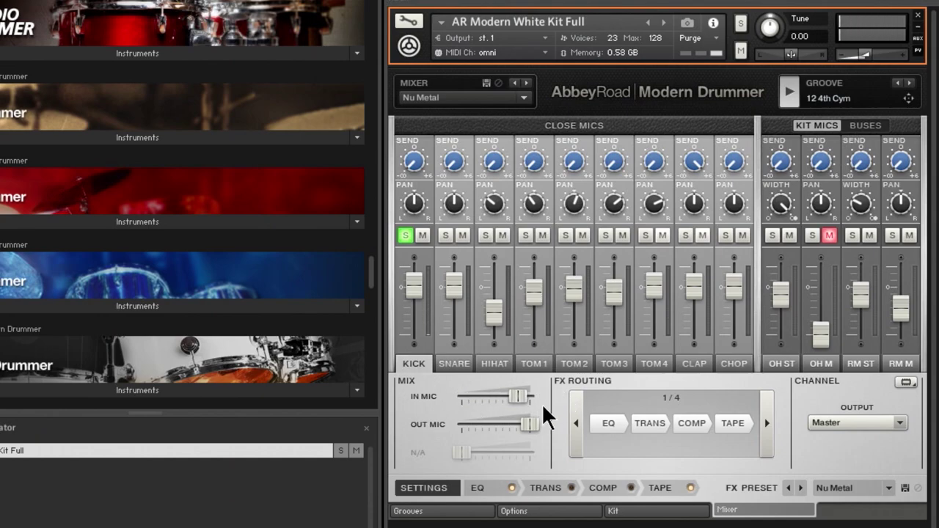
drag(481, 426, 496, 417)
click(452, 363)
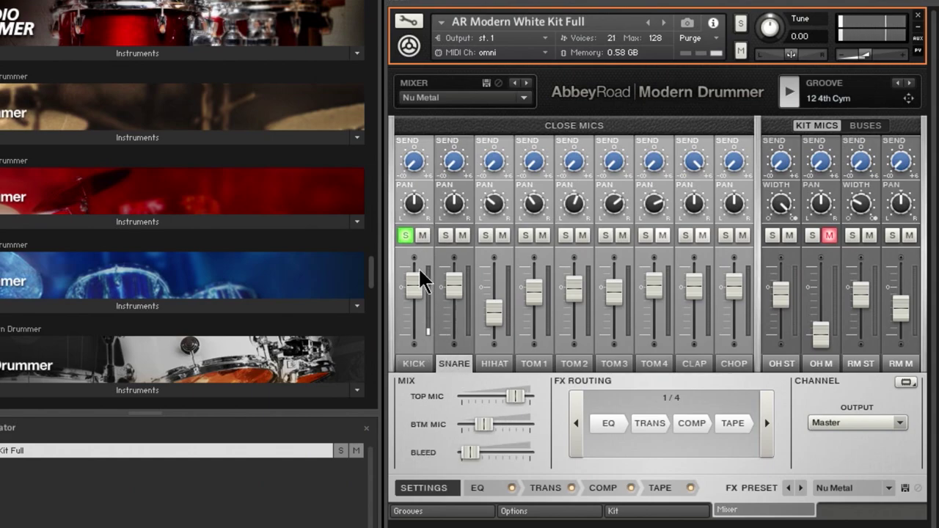
Solo SNARE instead of KICK and raise its BTM MIC close to the TOP MIC level.
click(442, 234)
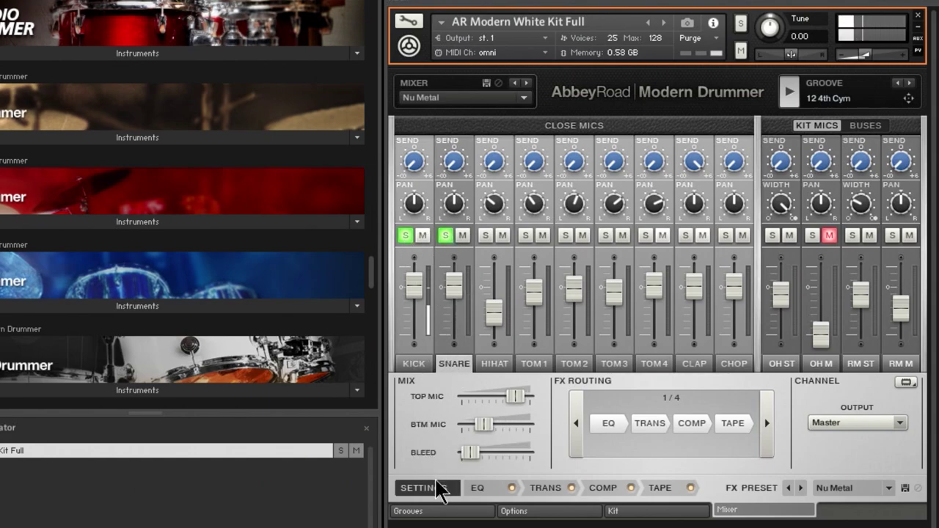
click(405, 234)
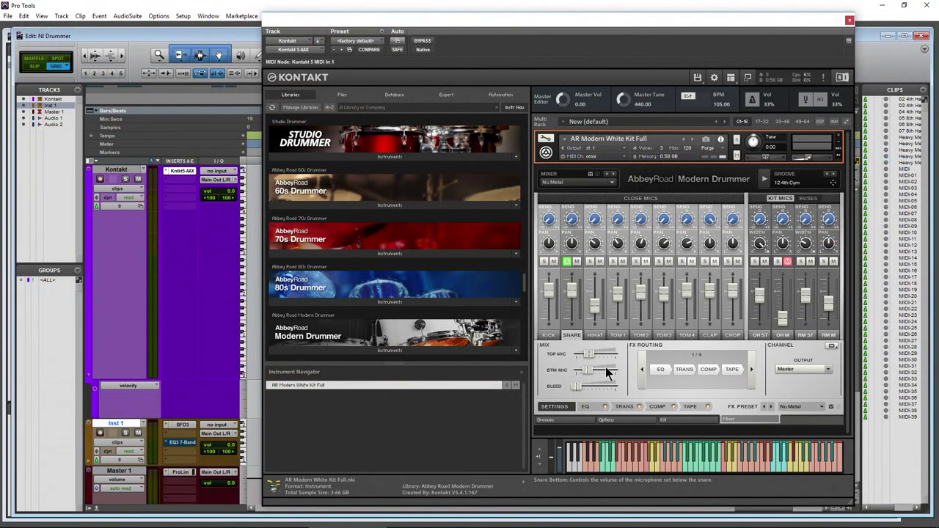
click(763, 178)
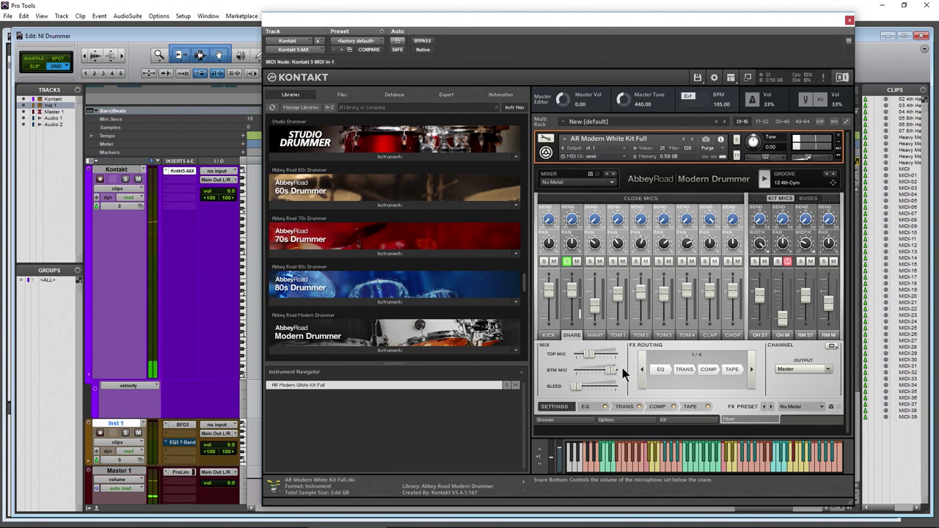
drag(609, 371, 618, 373)
drag(613, 372, 621, 352)
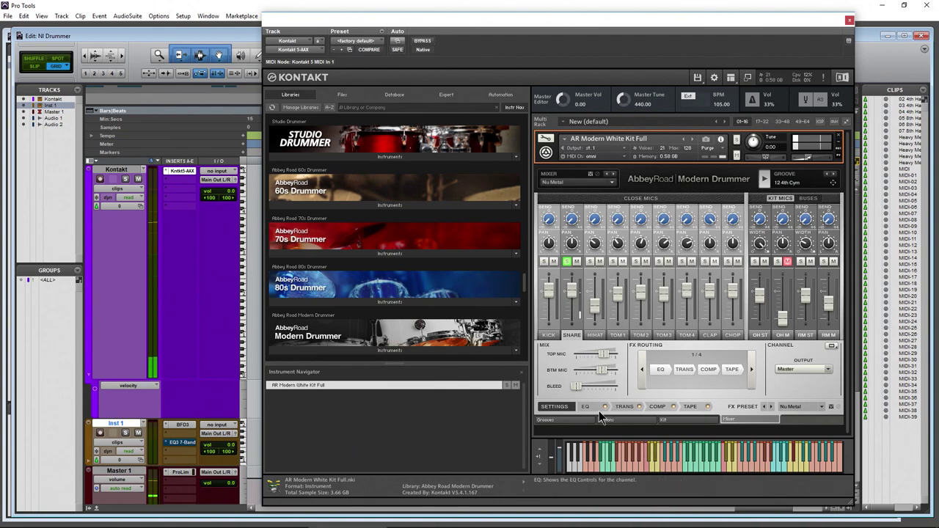
Try a different snare variant on the Kit page, then return to the Mixer page.
click(670, 419)
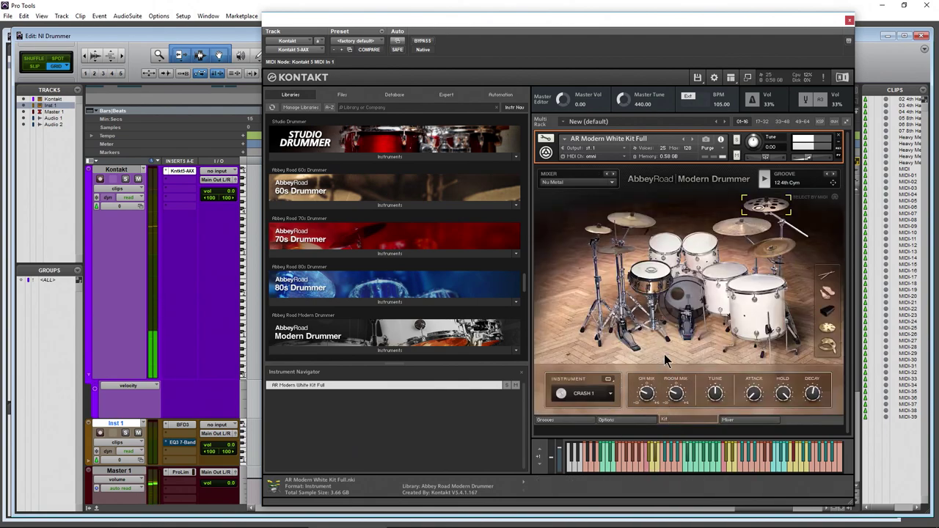
click(654, 290)
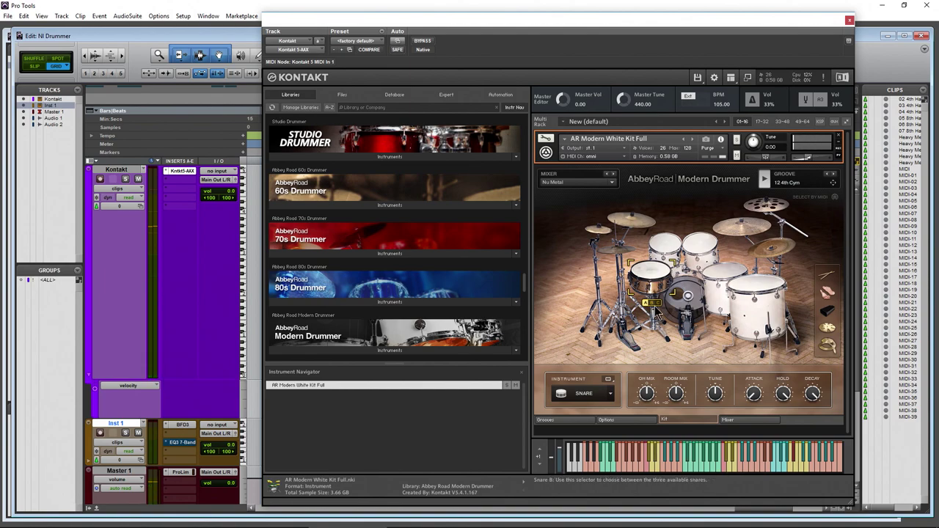
click(654, 303)
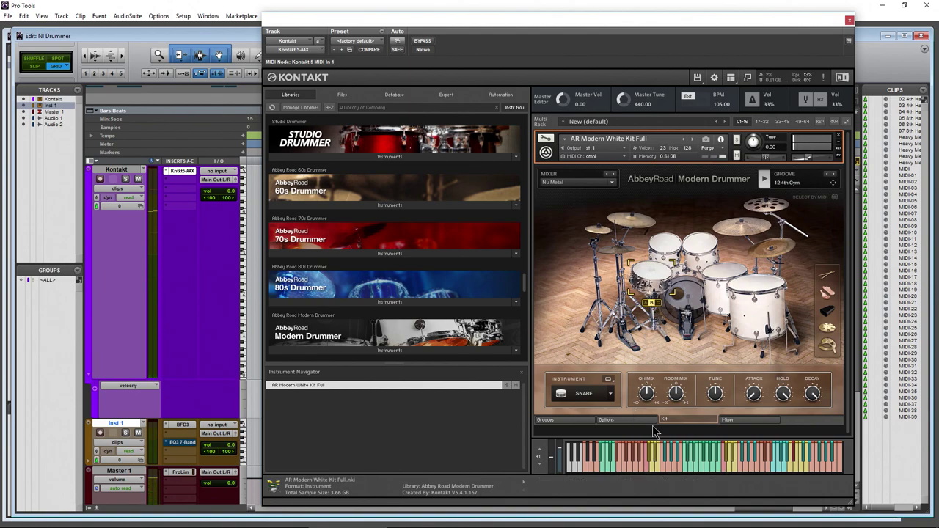
click(732, 420)
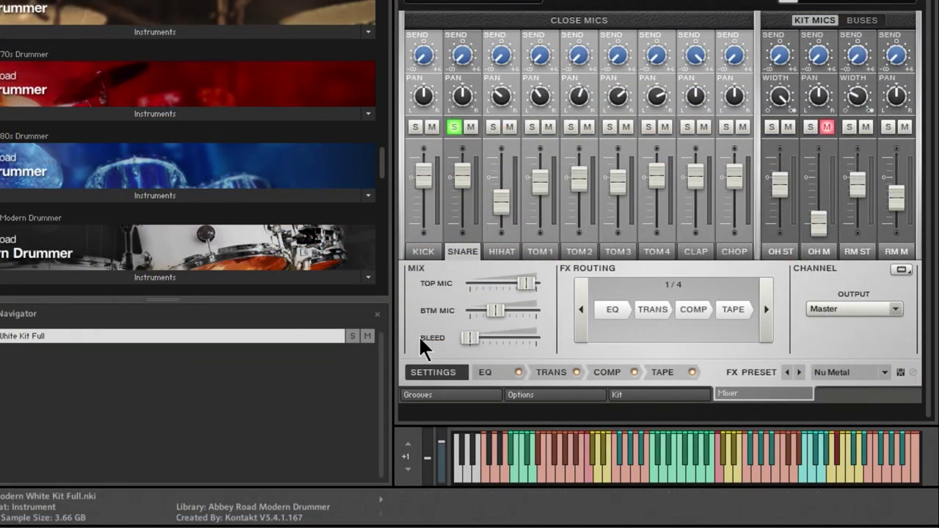
Set the SNARE's BLEED slider low, just above its minimum.
drag(514, 340, 536, 344)
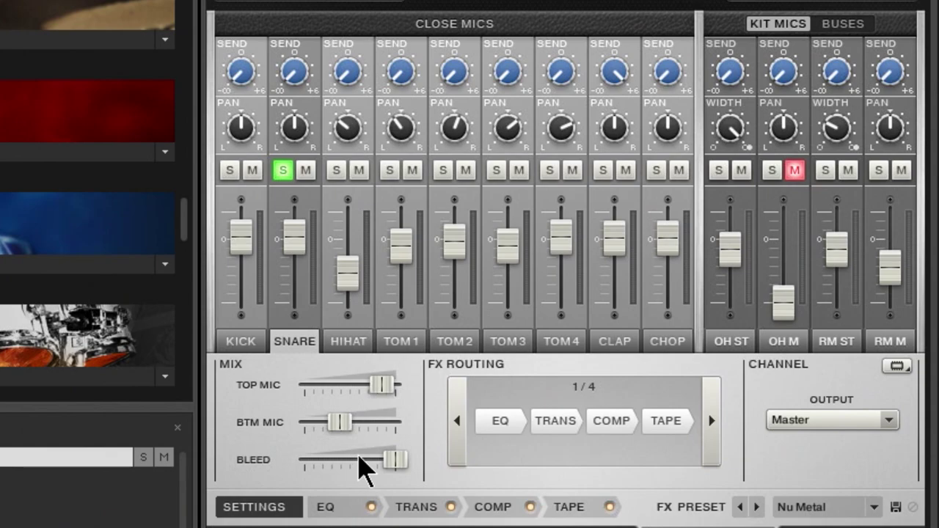
drag(394, 464, 335, 468)
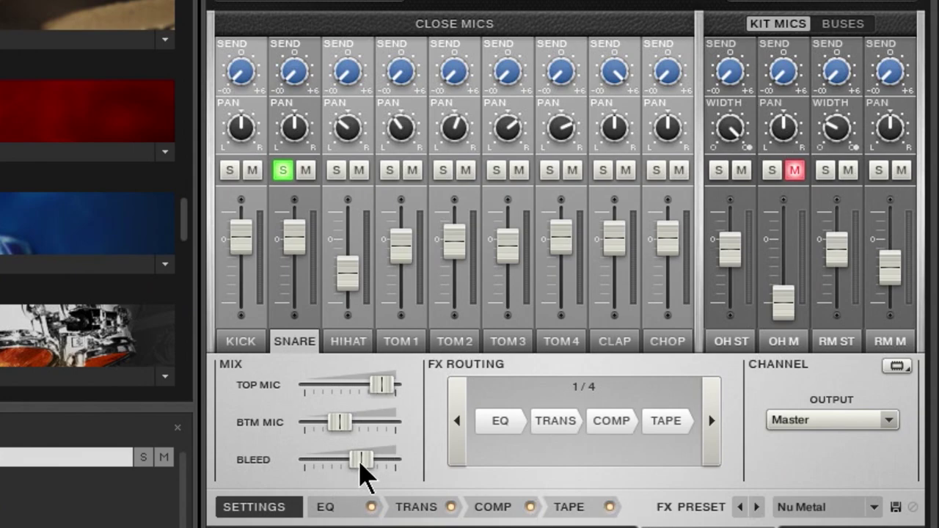
drag(365, 465, 305, 460)
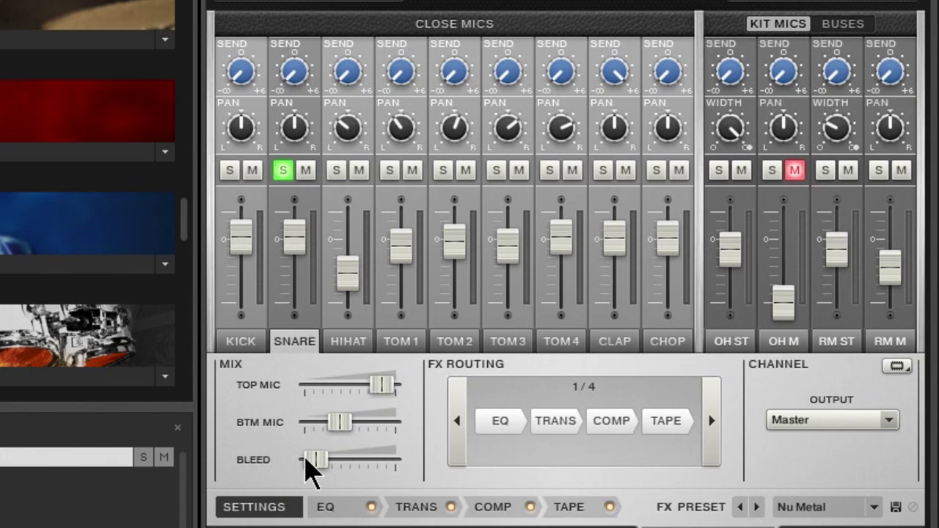
Look through the HIHAT, TOM, CLAP, CHOP and KICK channels, ending back on SNARE.
click(341, 345)
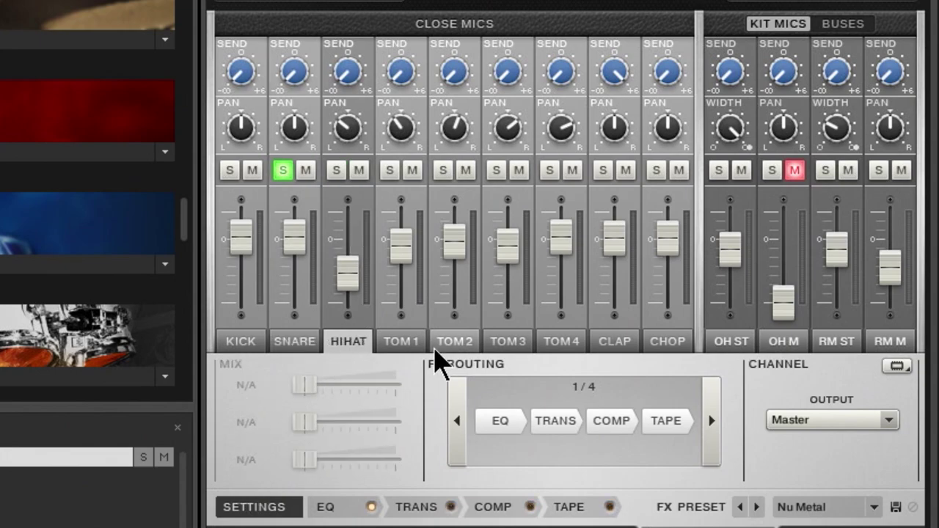
click(408, 342)
click(506, 342)
click(562, 343)
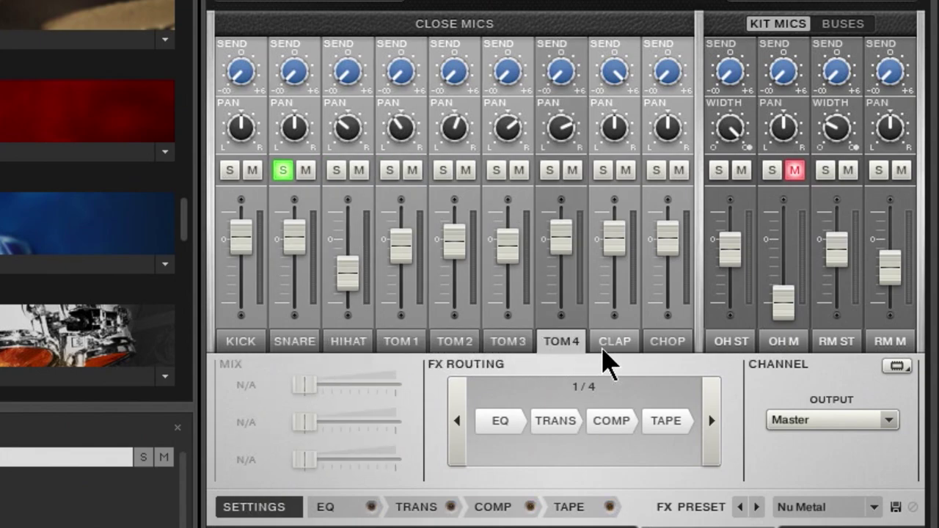
click(615, 342)
click(664, 343)
click(242, 343)
click(290, 343)
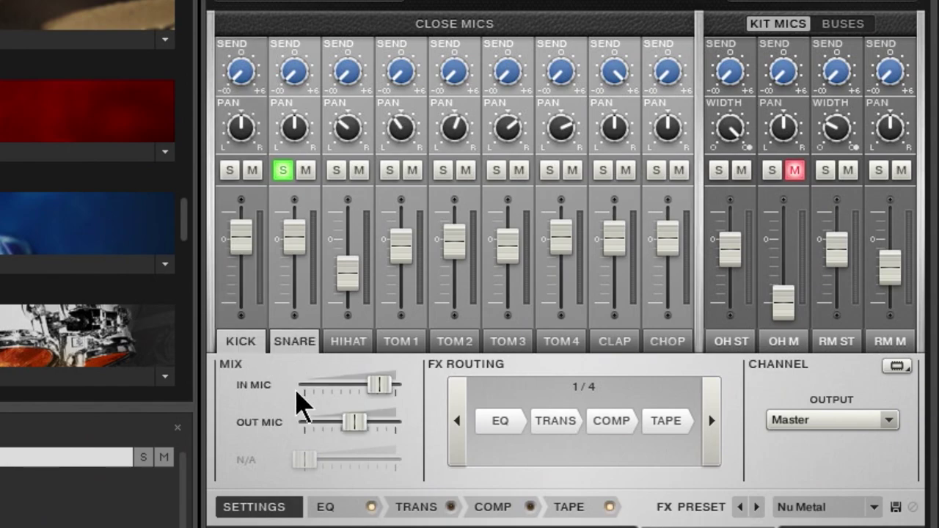
click(247, 343)
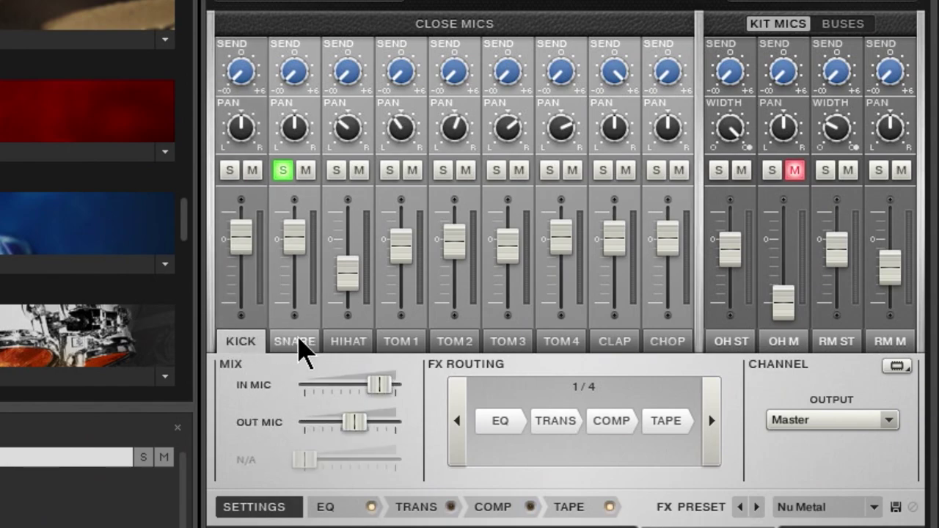
click(299, 345)
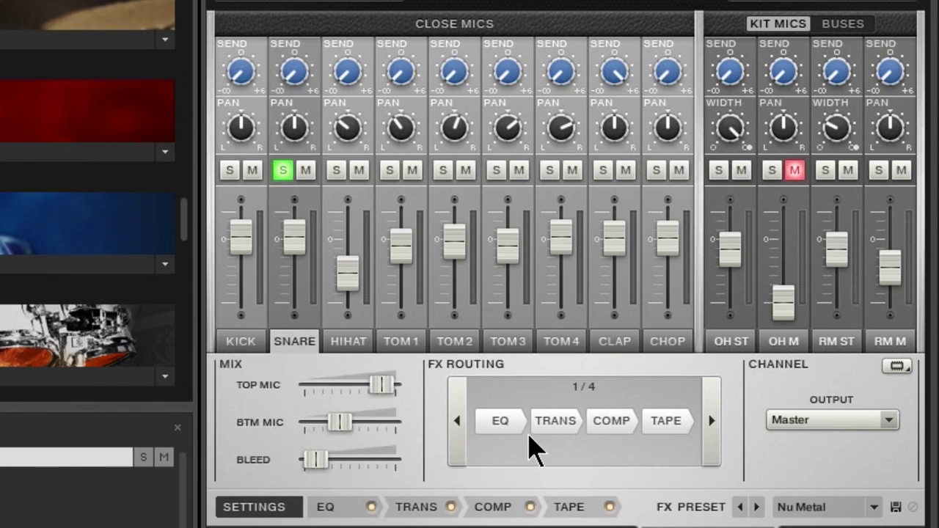
click(711, 431)
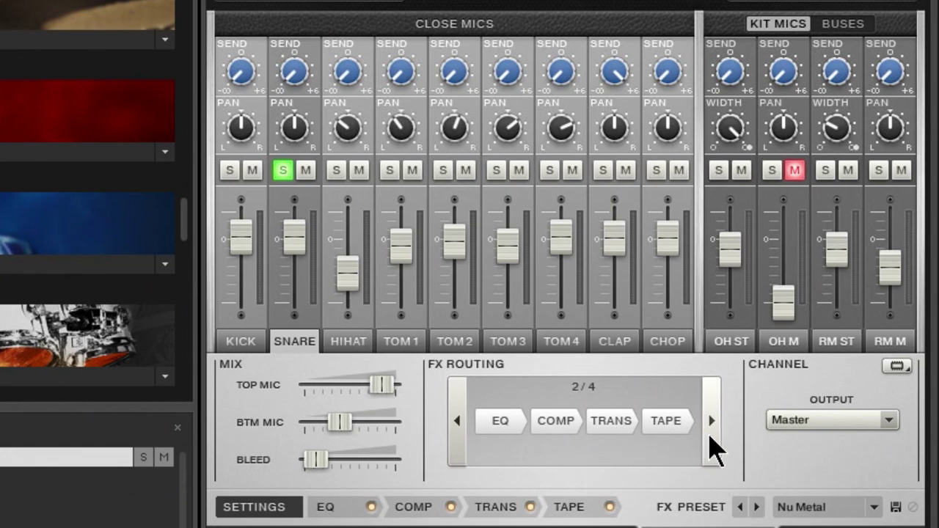
click(708, 439)
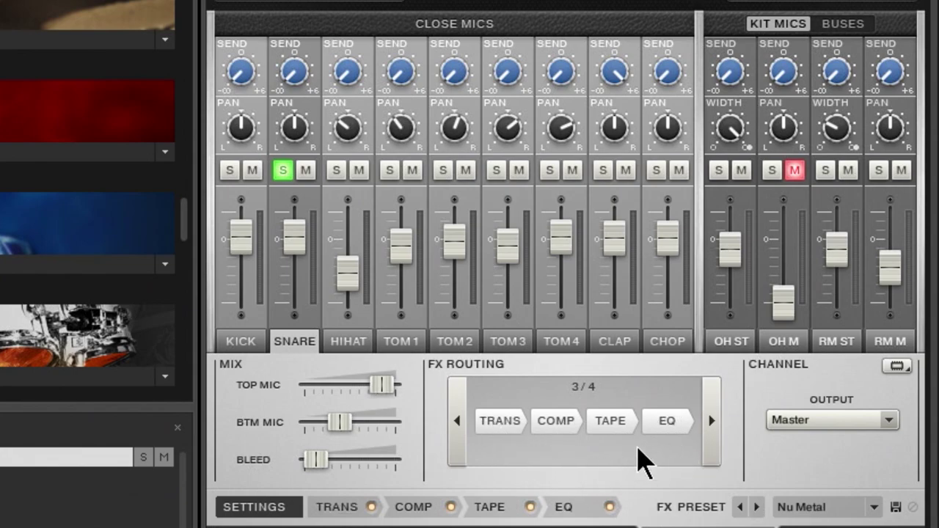
click(713, 430)
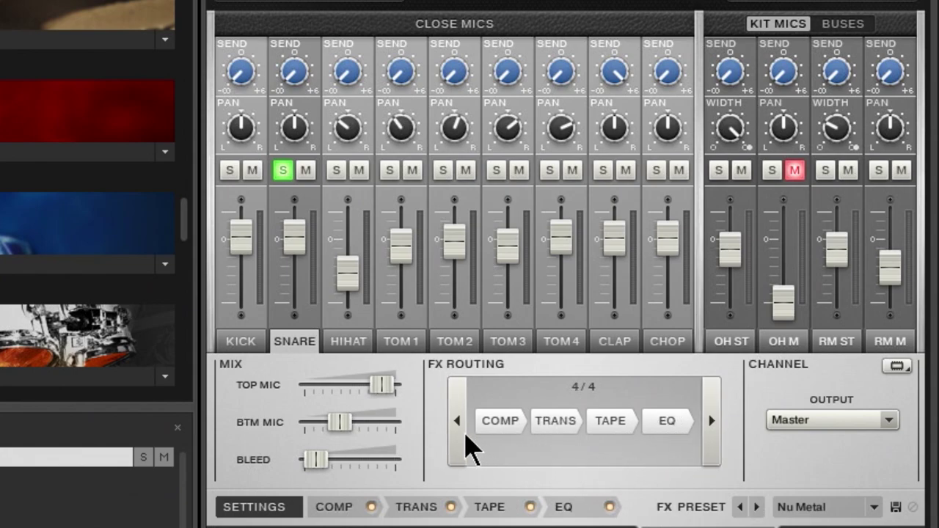
click(458, 447)
click(458, 448)
click(457, 440)
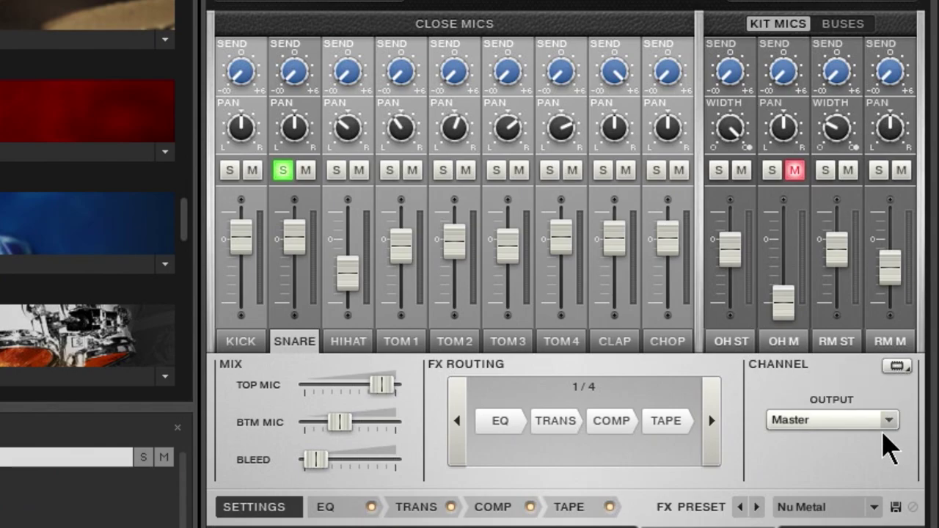
click(881, 421)
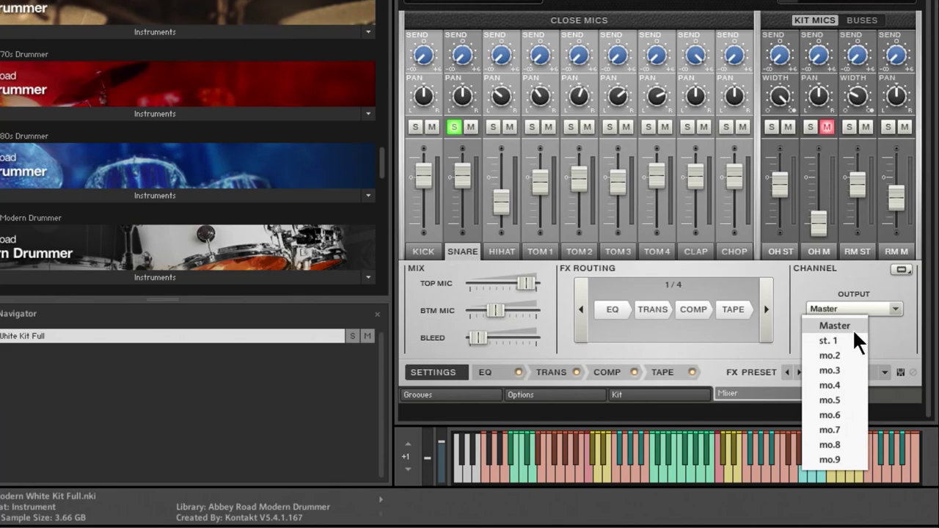
click(818, 325)
click(506, 251)
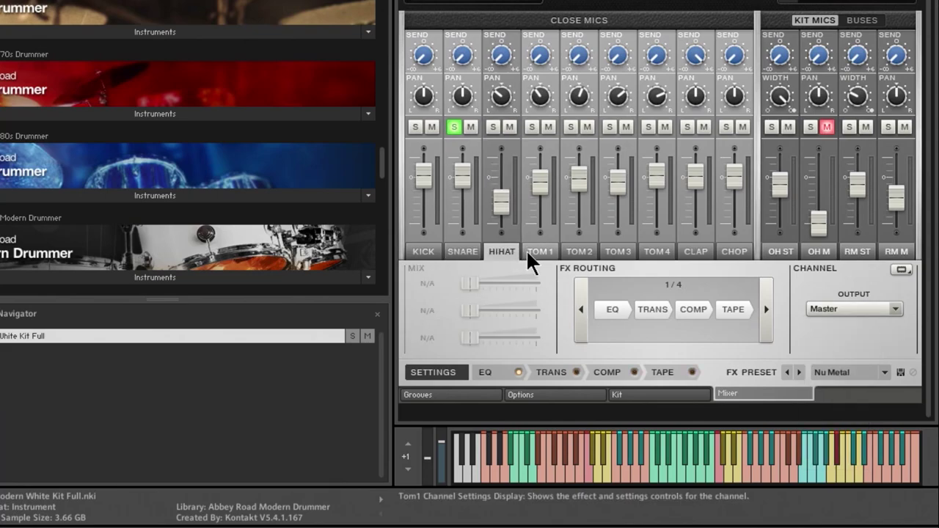
click(526, 249)
click(577, 250)
click(612, 248)
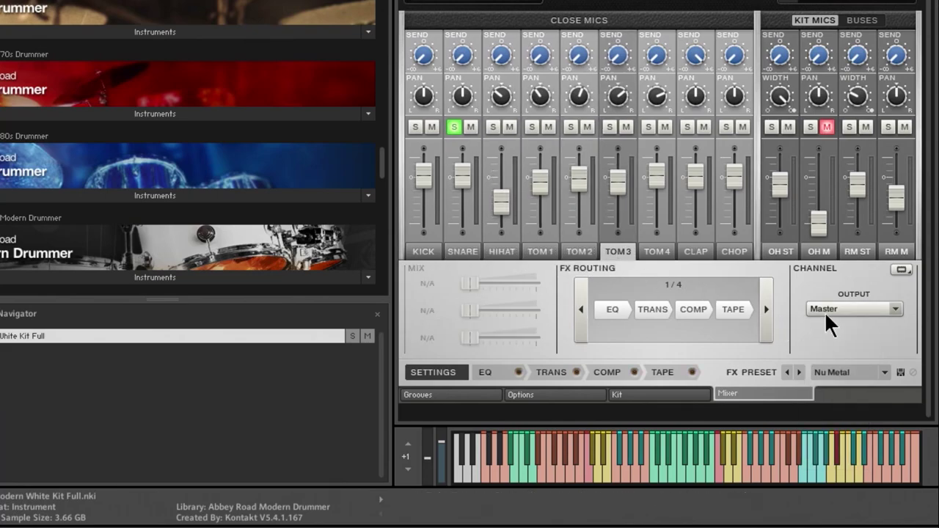
click(892, 309)
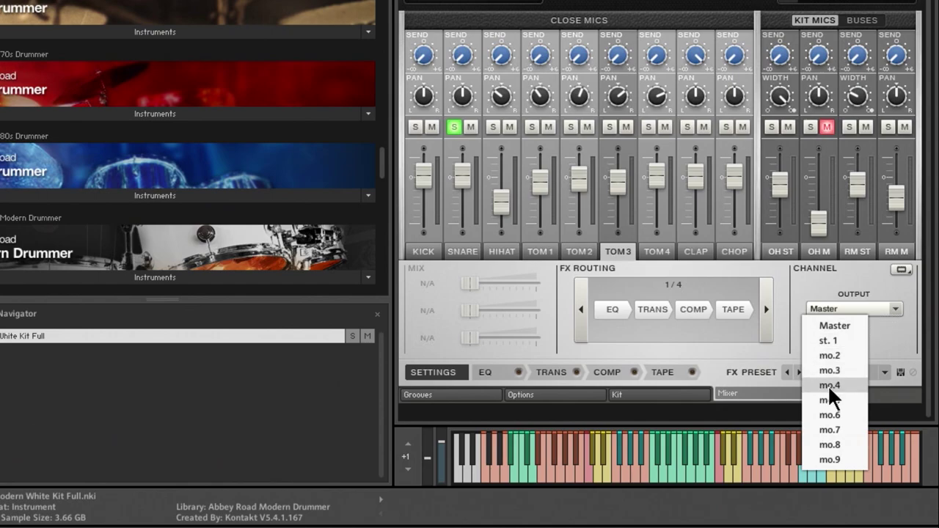
click(889, 332)
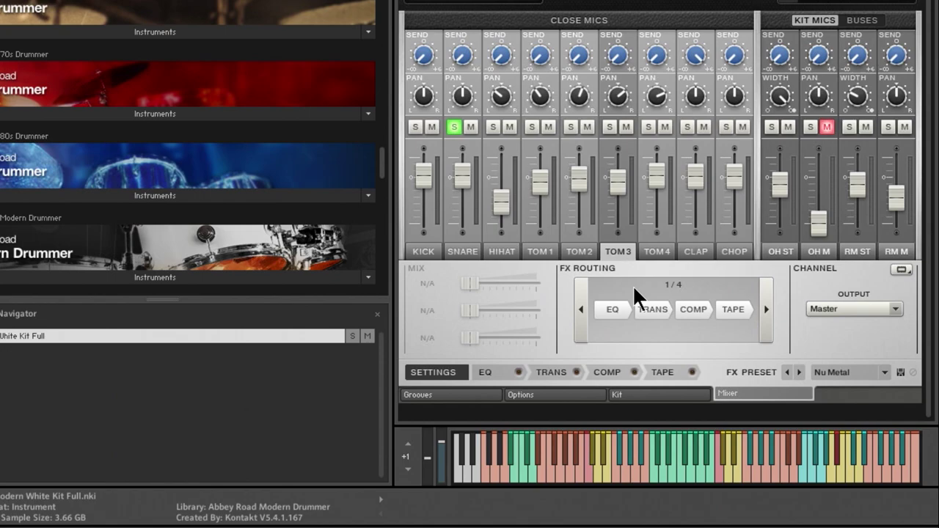
click(894, 309)
click(871, 345)
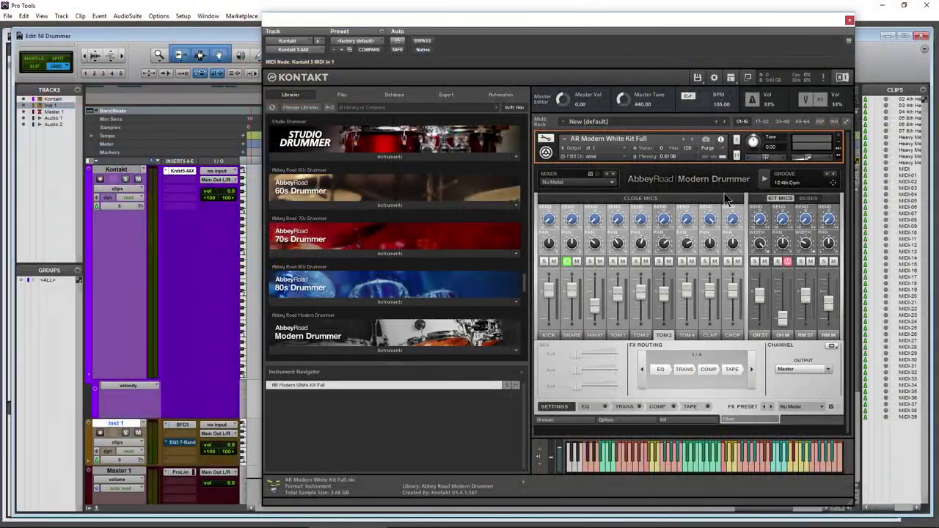
Show Kontakt's Outputs panel, select the KICK channel strip and audition a drum hit.
click(730, 77)
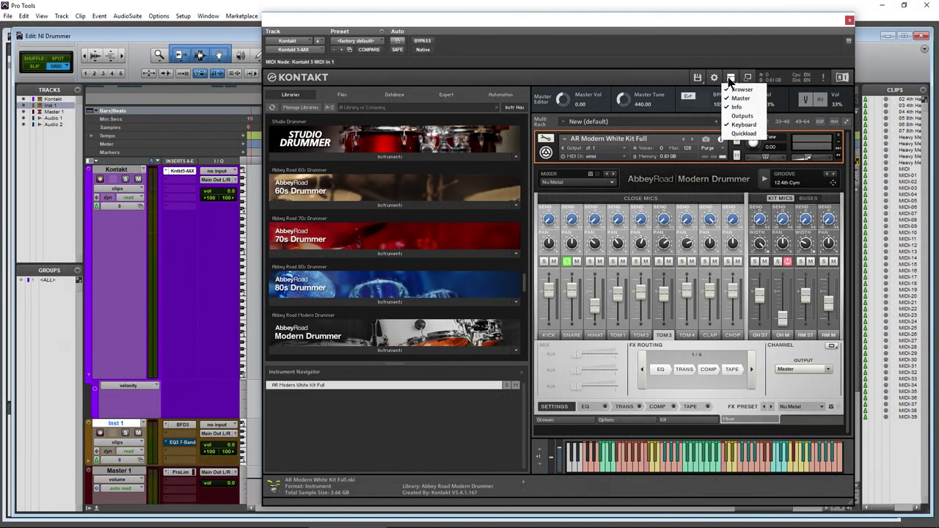
click(743, 117)
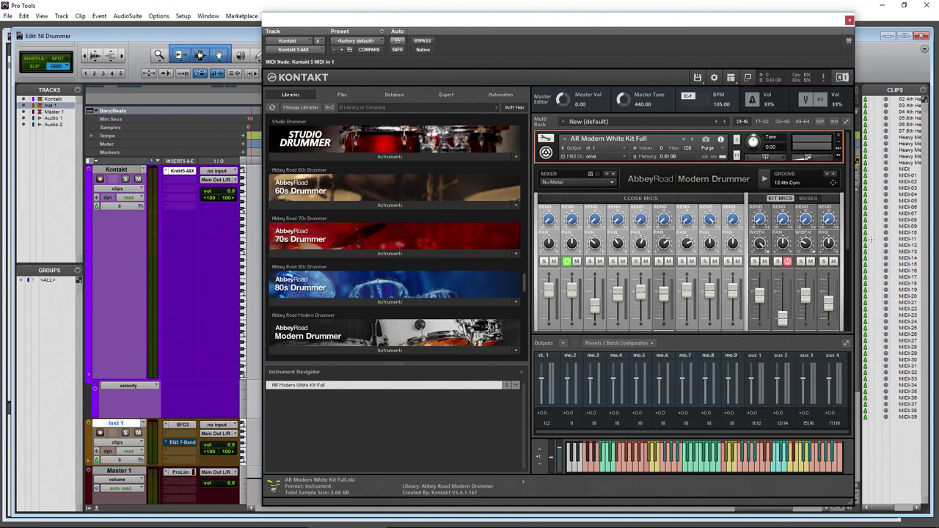
scroll(849, 210, down, 3)
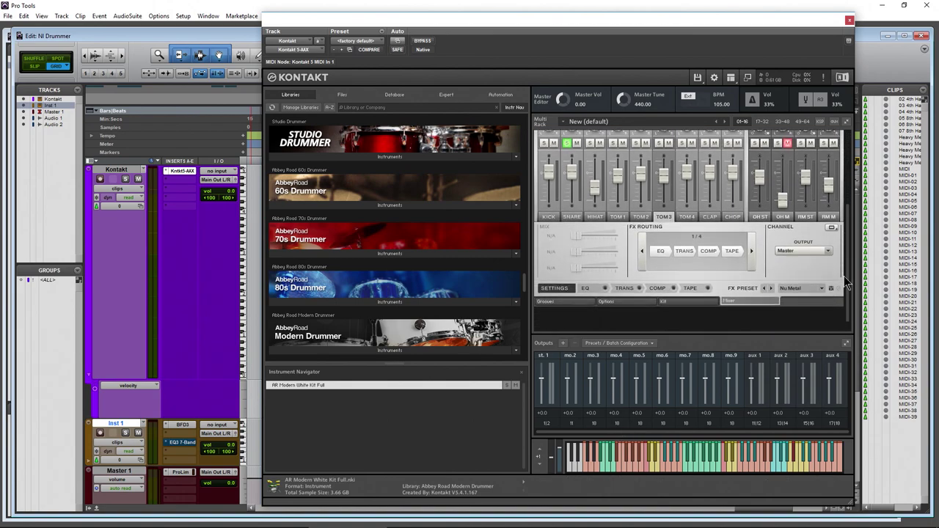
click(546, 217)
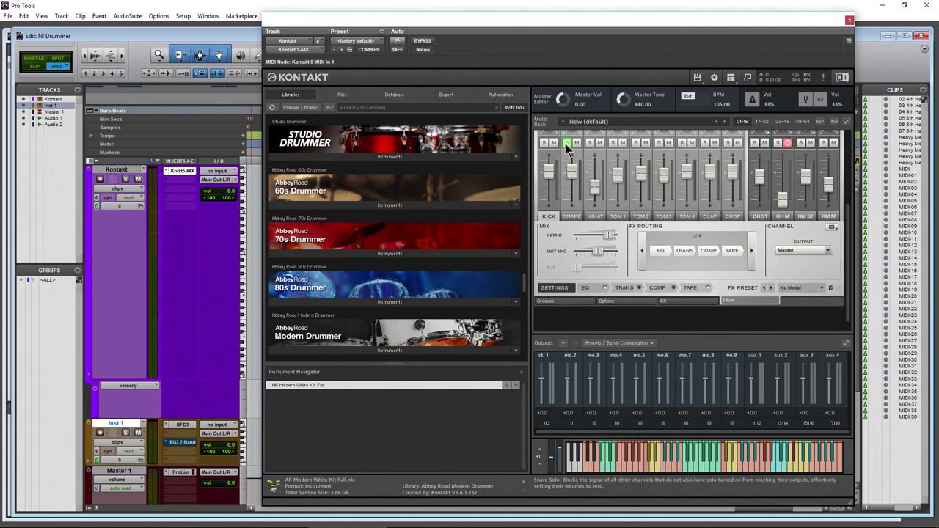
click(644, 469)
Route the Kick channel to mo.2, compare it against Master, and settle on mo.2.
click(826, 252)
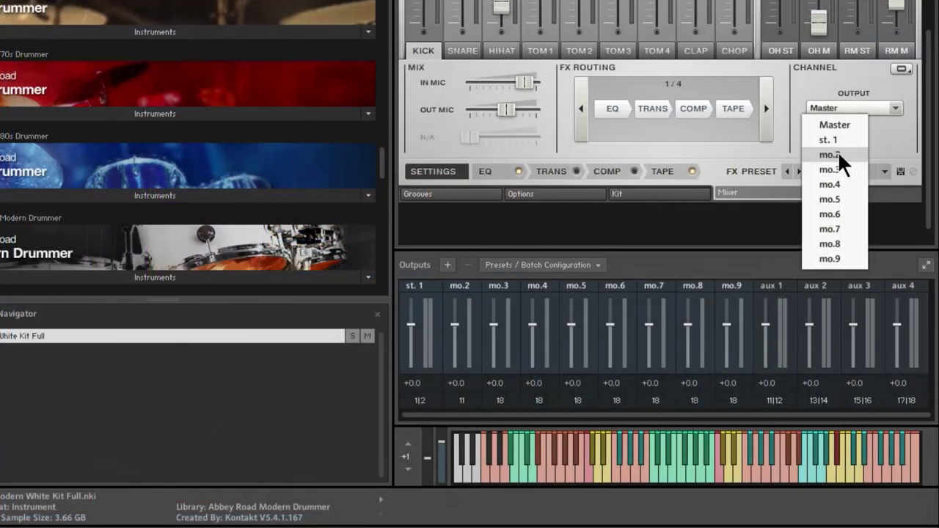
click(792, 277)
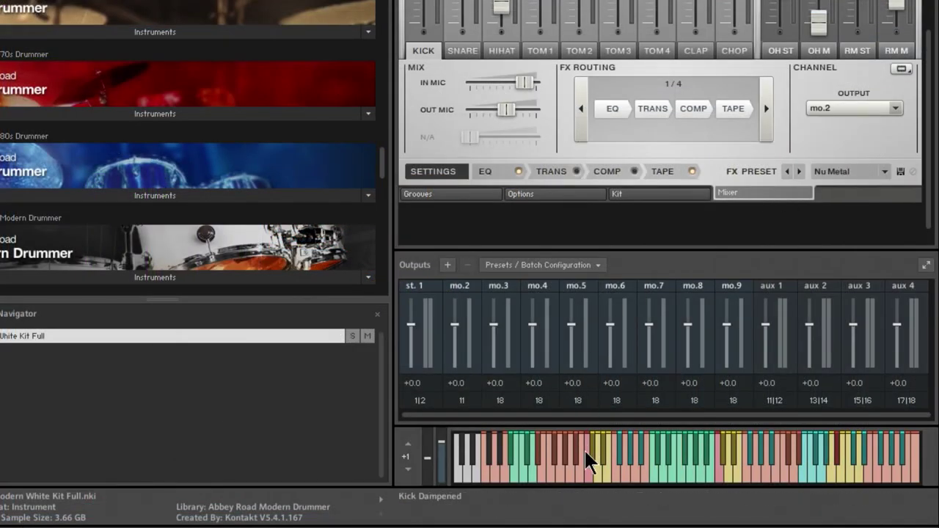
click(587, 484)
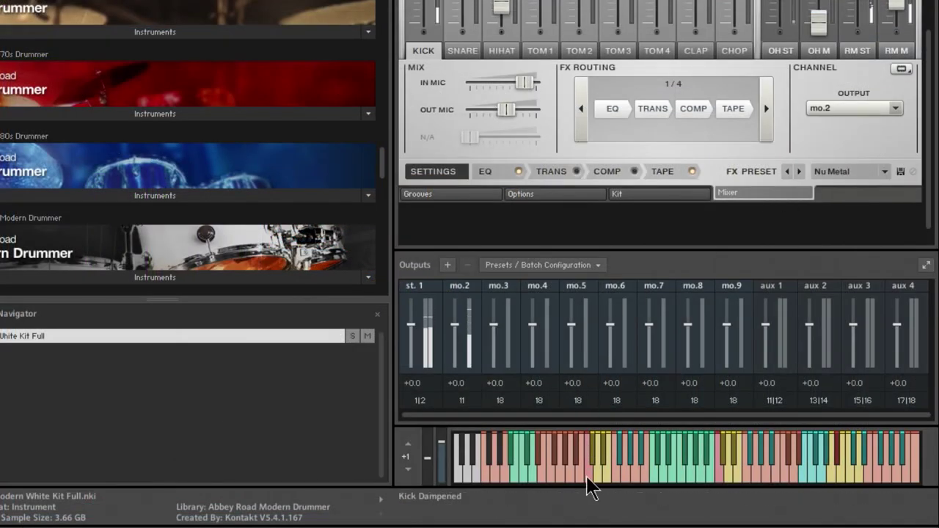
click(587, 486)
click(851, 107)
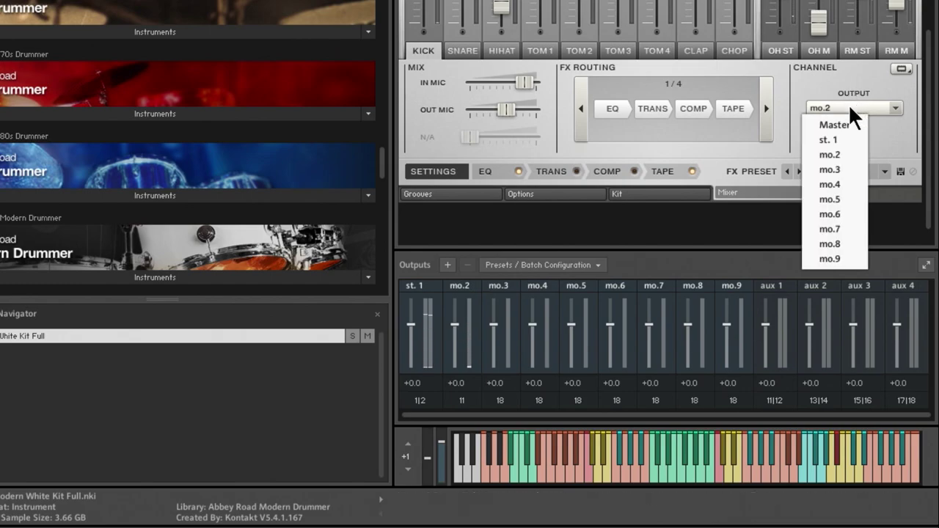
click(815, 166)
click(591, 481)
click(592, 481)
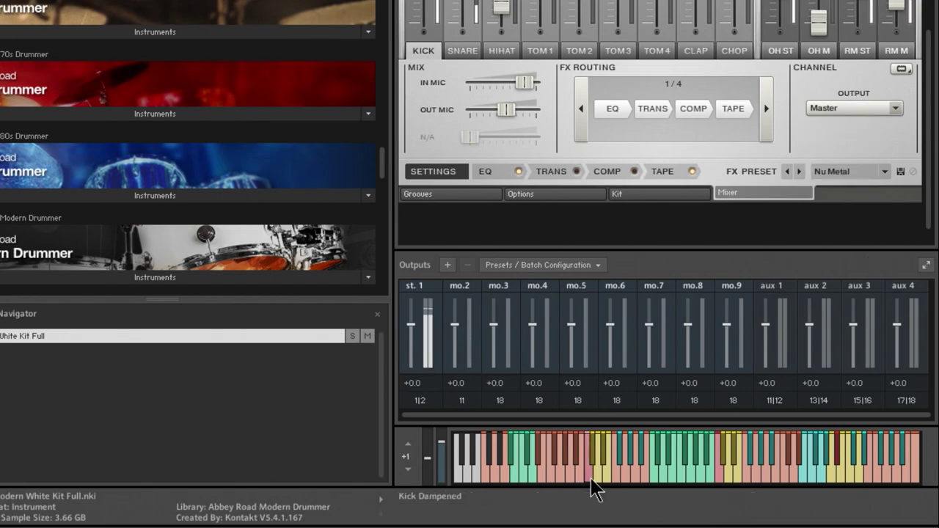
click(869, 103)
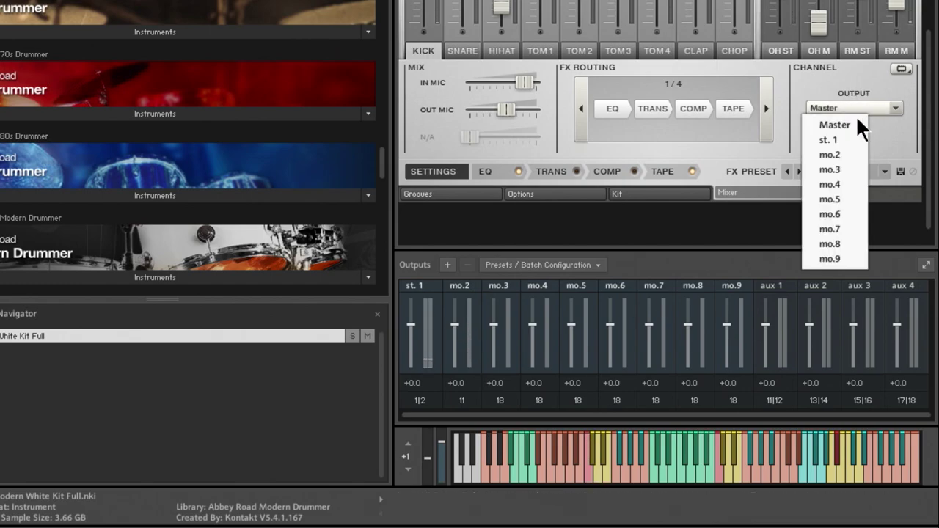
click(836, 154)
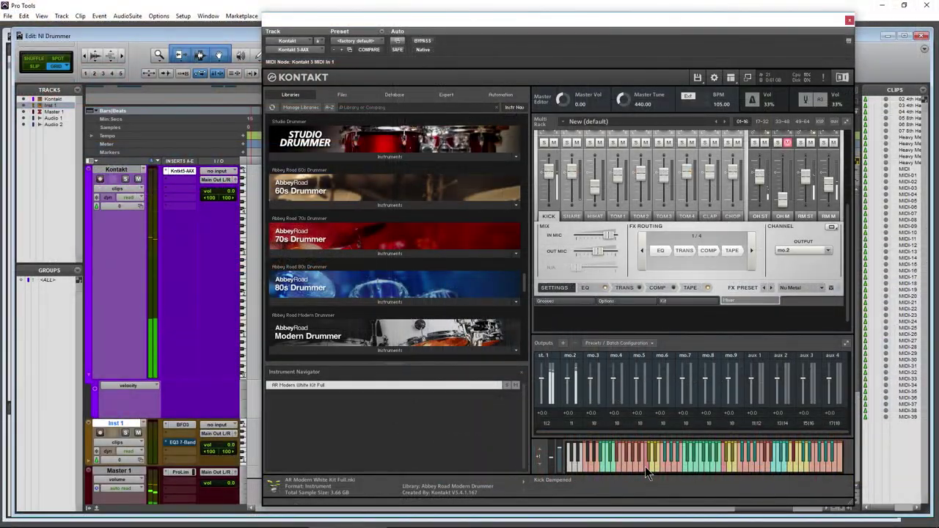
scroll(146, 283, down, 5)
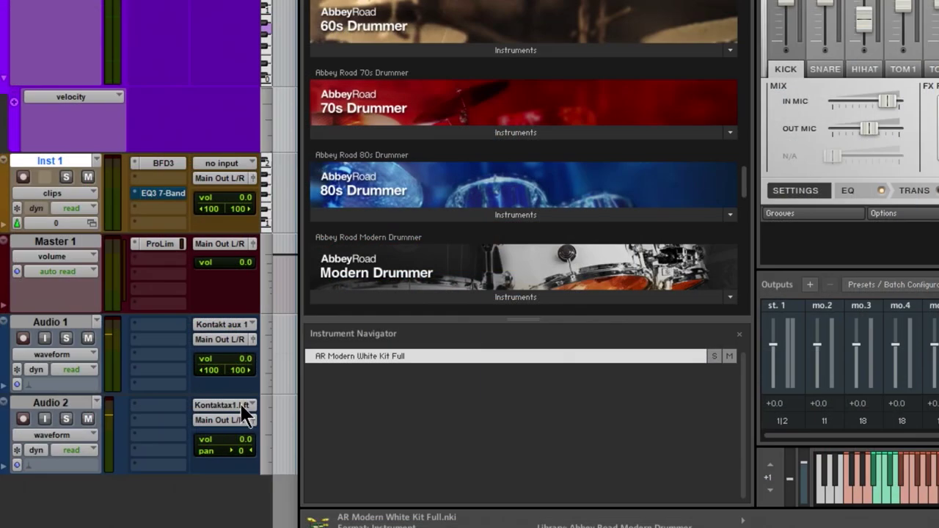
Feed Audio 2 from Kontakt aux 1.L with input monitoring on, then audition the kick.
click(227, 415)
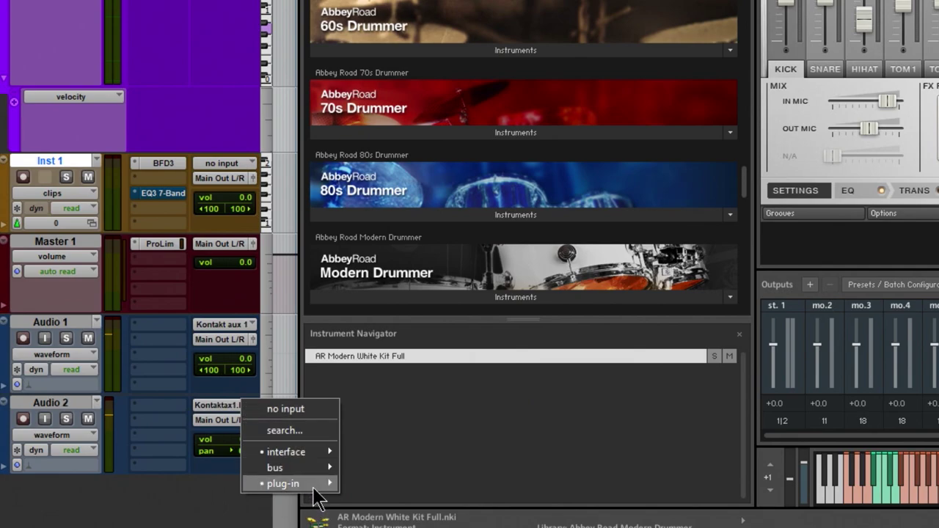
mouse_move(314, 486)
mouse_move(488, 500)
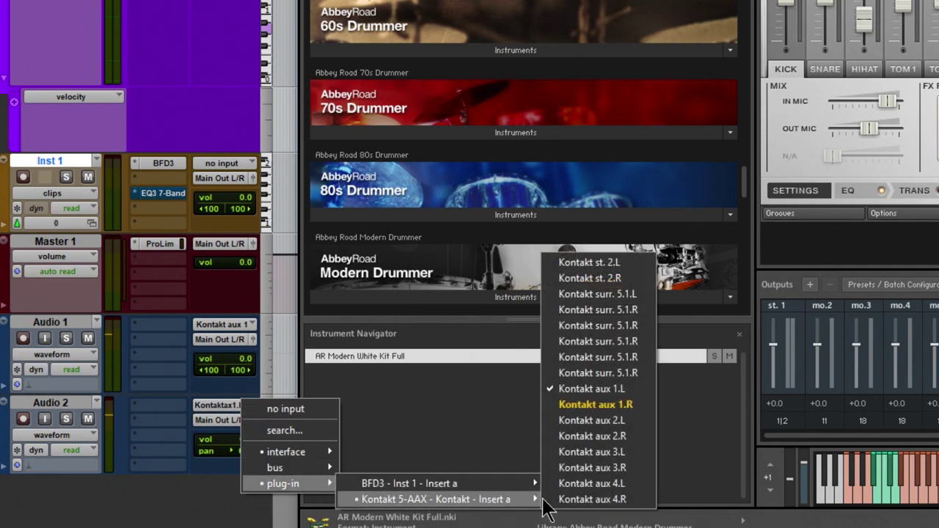
click(603, 389)
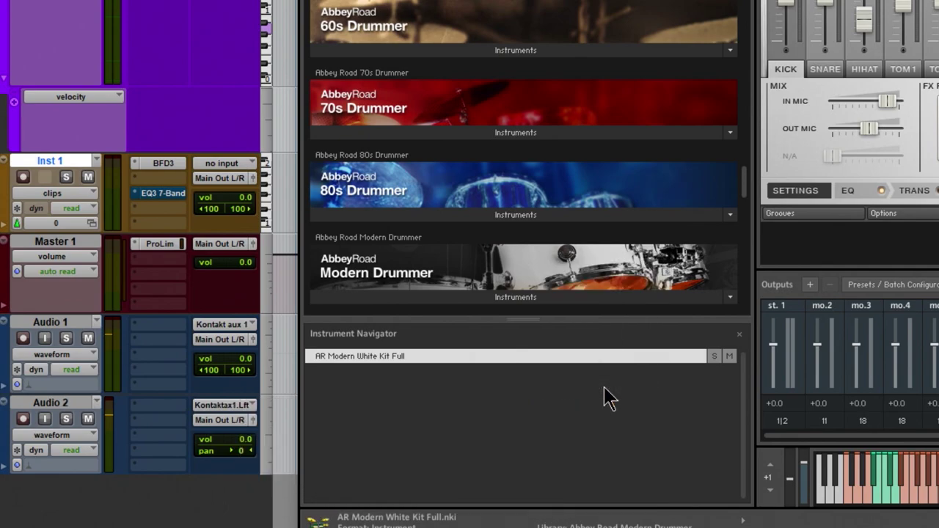
click(44, 419)
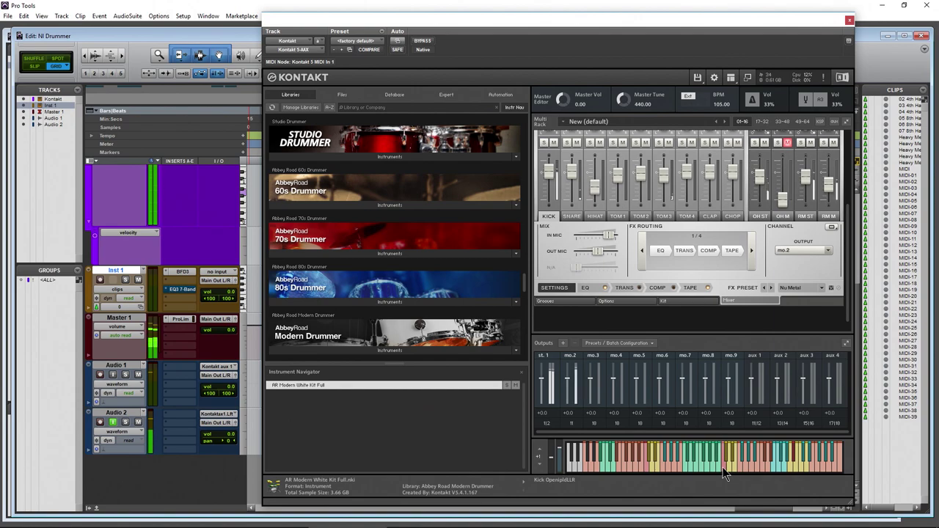
click(644, 468)
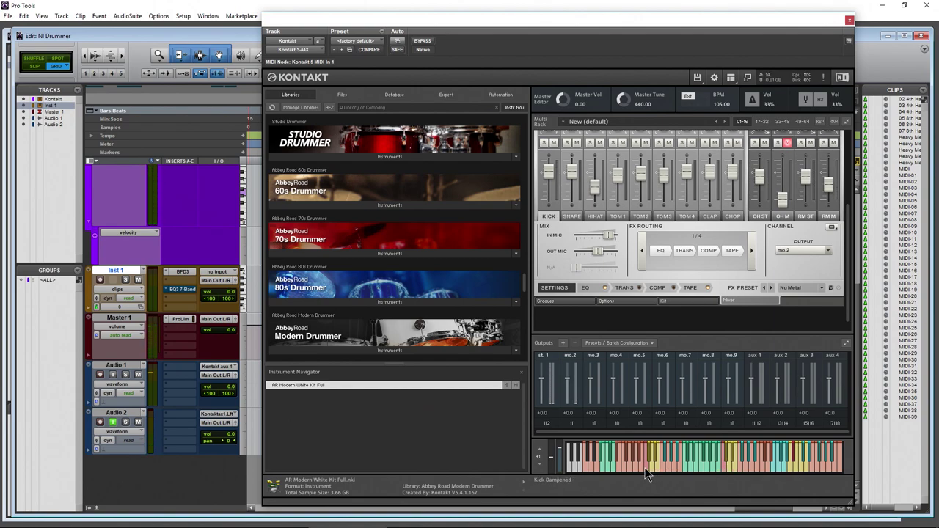
Check the HIHAT, OH ST, OH M and RM ST channel settings, ending on OH ST.
click(590, 215)
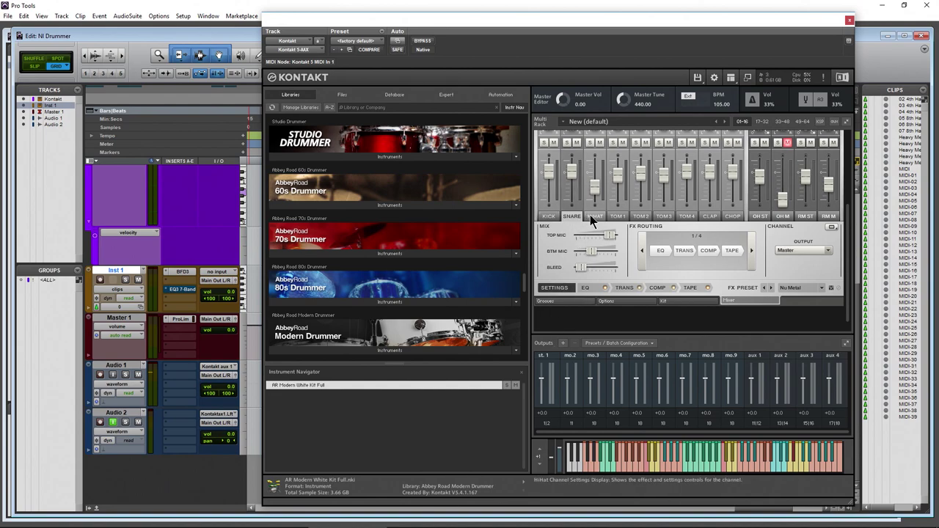
click(761, 215)
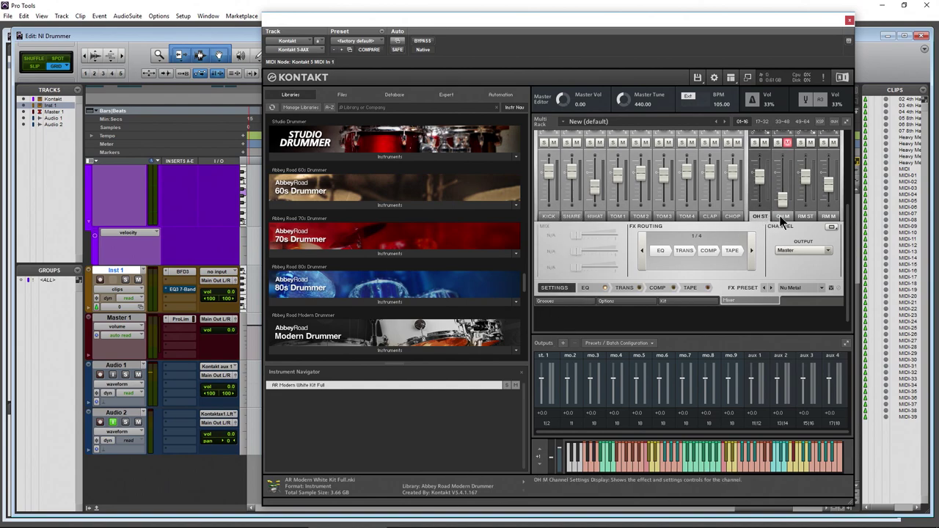
click(781, 216)
click(811, 217)
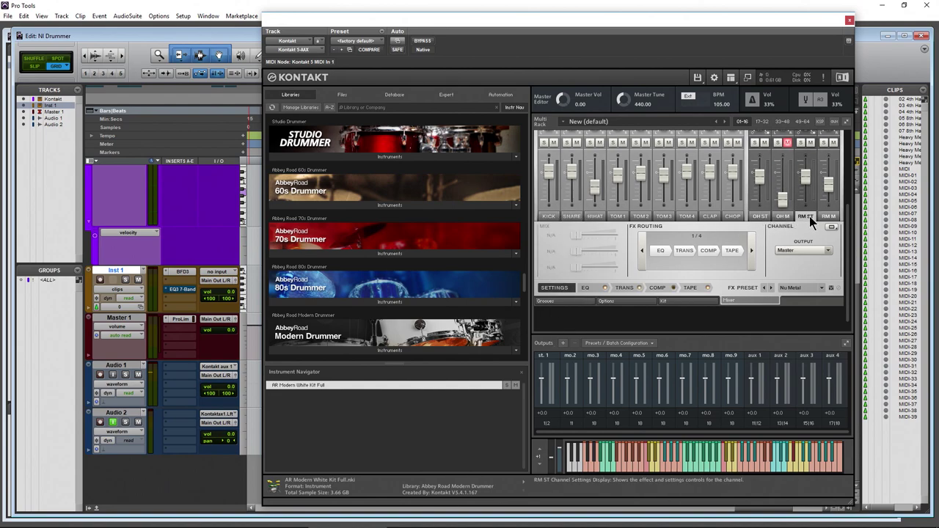
click(758, 216)
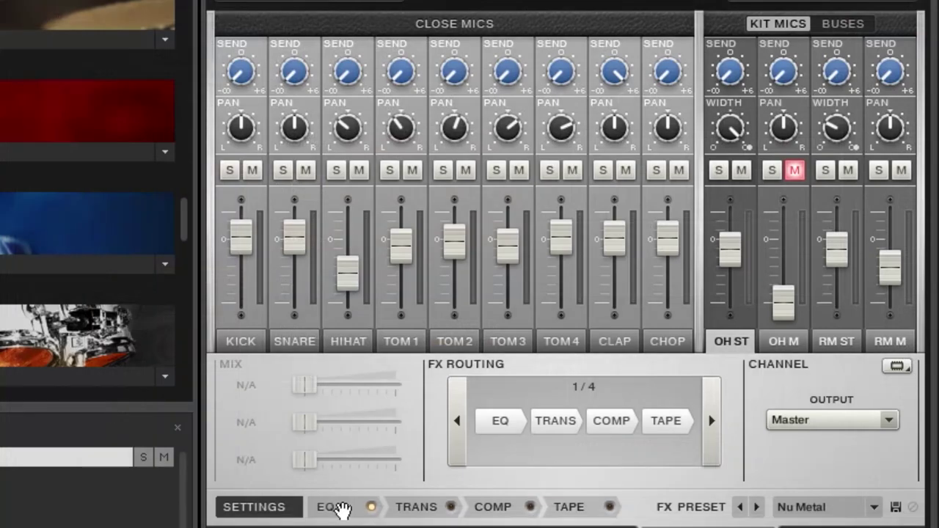
Show the mixer's EQ settings, solo KICK and view the KICK channel's EQ.
click(342, 508)
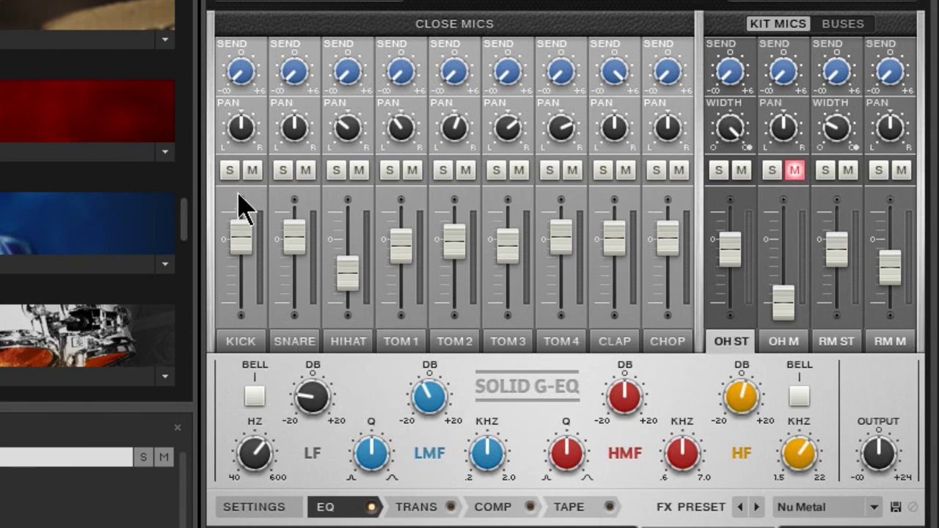
click(230, 170)
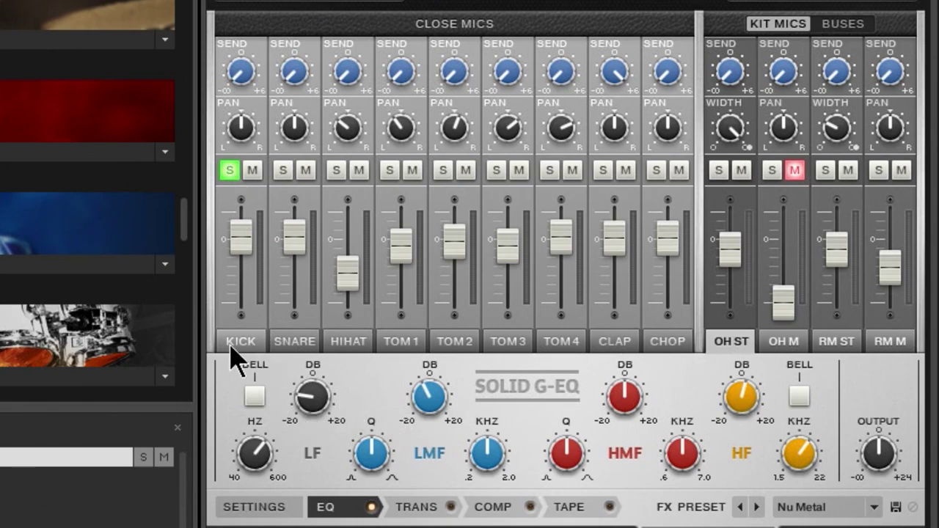
click(231, 343)
Review the EQ of SNARE, HIHAT, TOM 1, TOM 2, OH ST, OH M, RM ST and RM M.
click(304, 343)
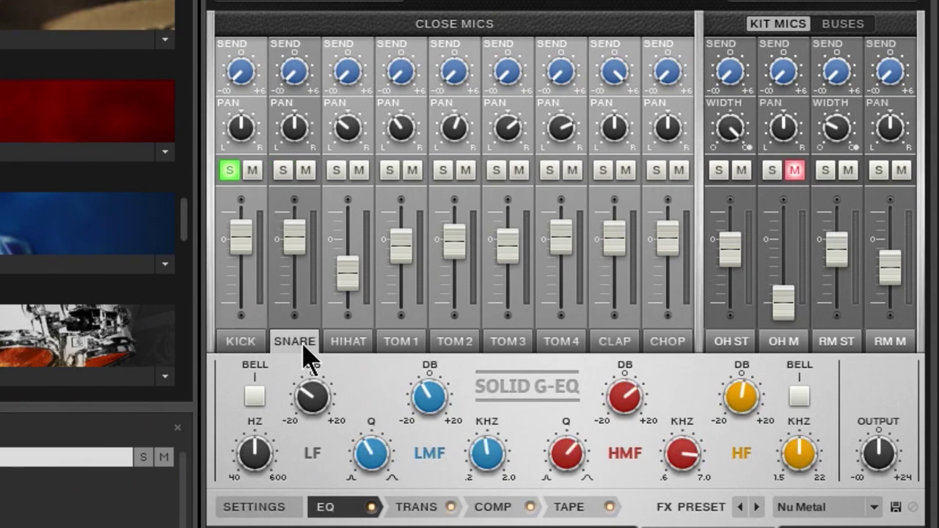
click(355, 344)
click(406, 343)
click(452, 343)
click(732, 343)
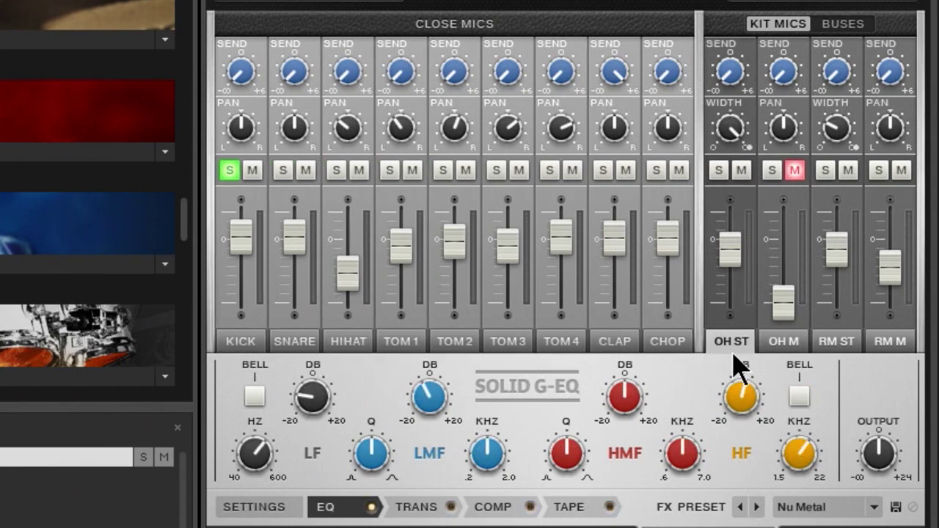
click(791, 344)
click(833, 344)
click(877, 345)
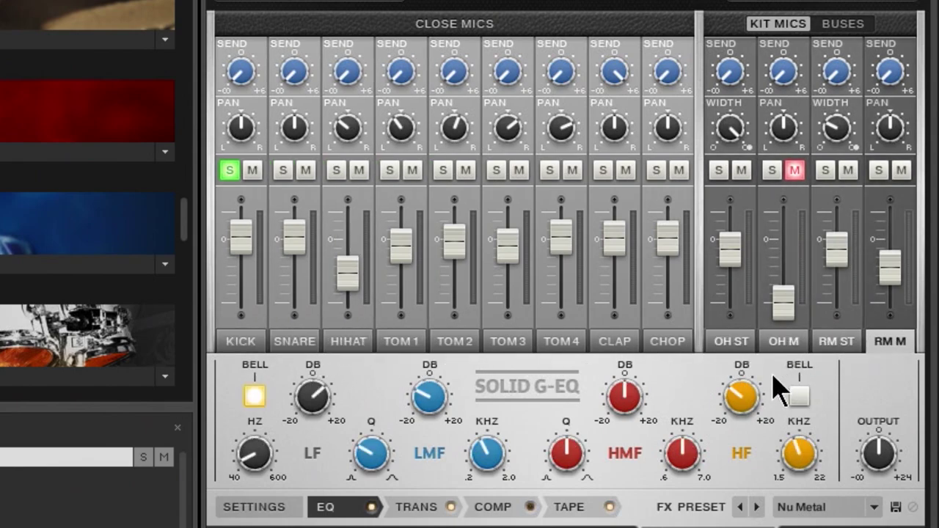
Switch Inst 1's EQ3 low band to a bell boosted to 18 dB.
click(242, 344)
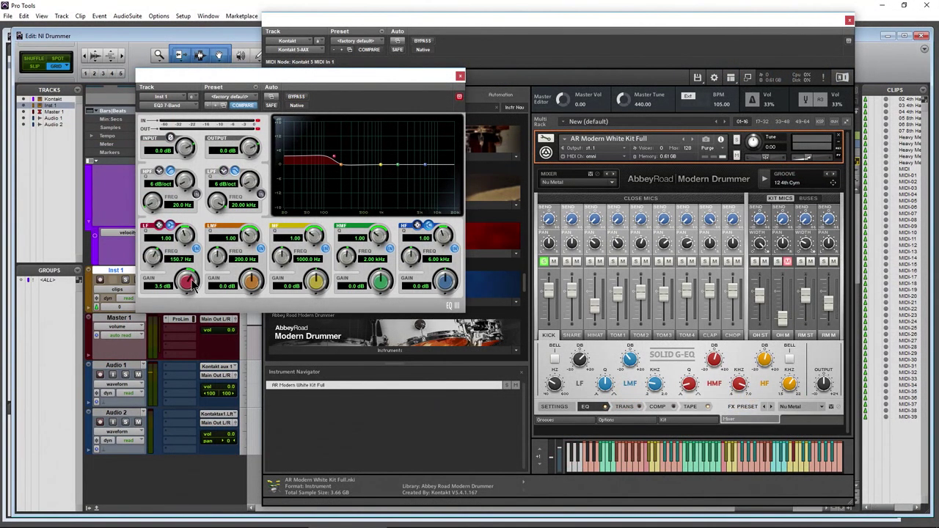
drag(192, 287, 203, 248)
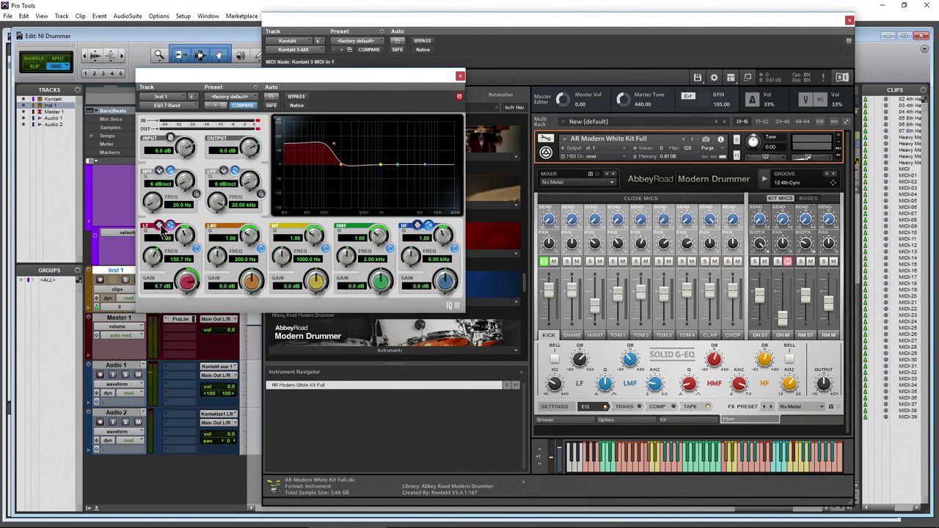
click(159, 226)
drag(170, 287, 195, 283)
click(556, 359)
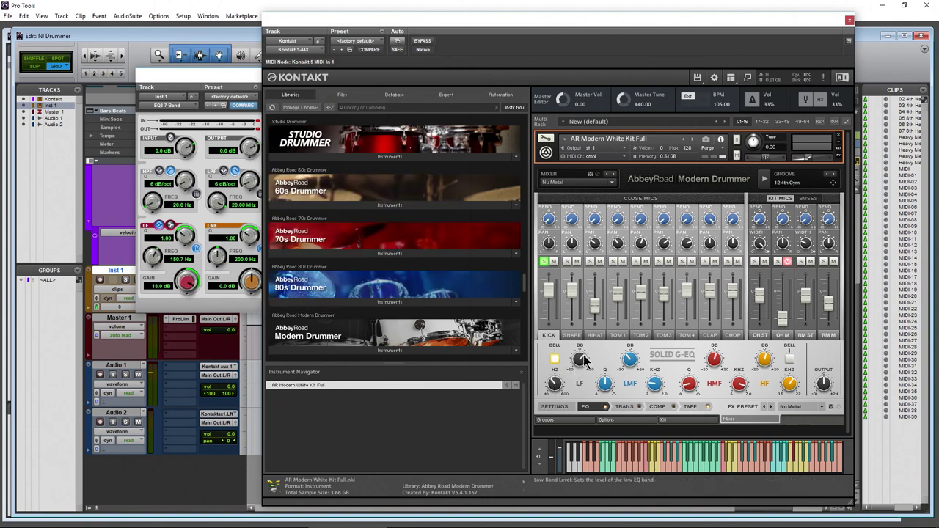
Make the EQ3 mid band a narrow -7.9 dB cut near 1.77 kHz, then bypass and close the EQ.
drag(189, 86, 228, 103)
click(608, 380)
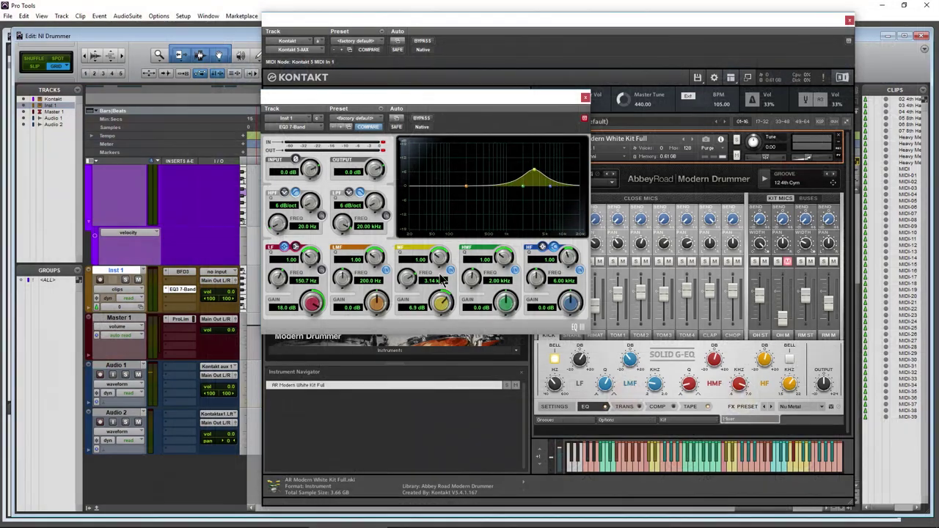
drag(443, 281, 405, 311)
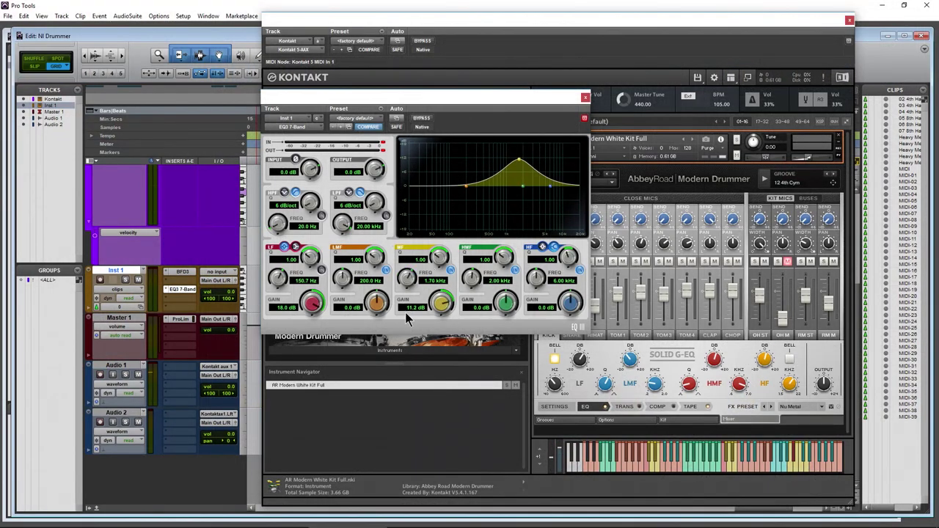
mouse_move(433, 261)
mouse_down()
mouse_move(442, 199)
mouse_move(432, 335)
mouse_move(435, 214)
mouse_move(435, 270)
mouse_up()
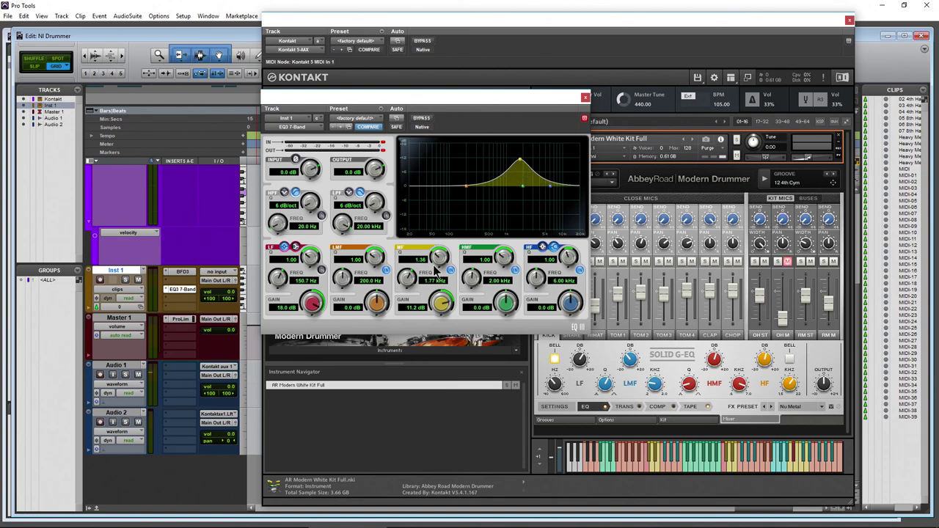
drag(441, 309, 444, 389)
click(421, 118)
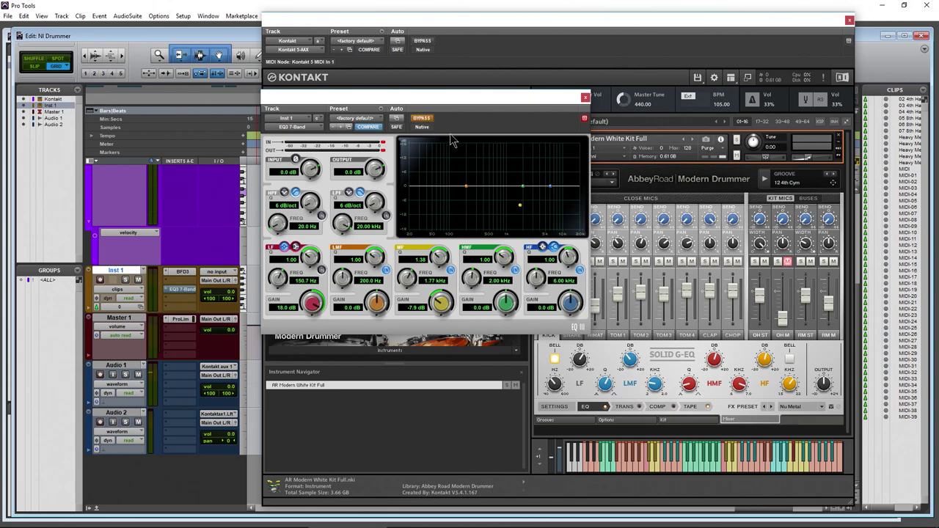
click(585, 97)
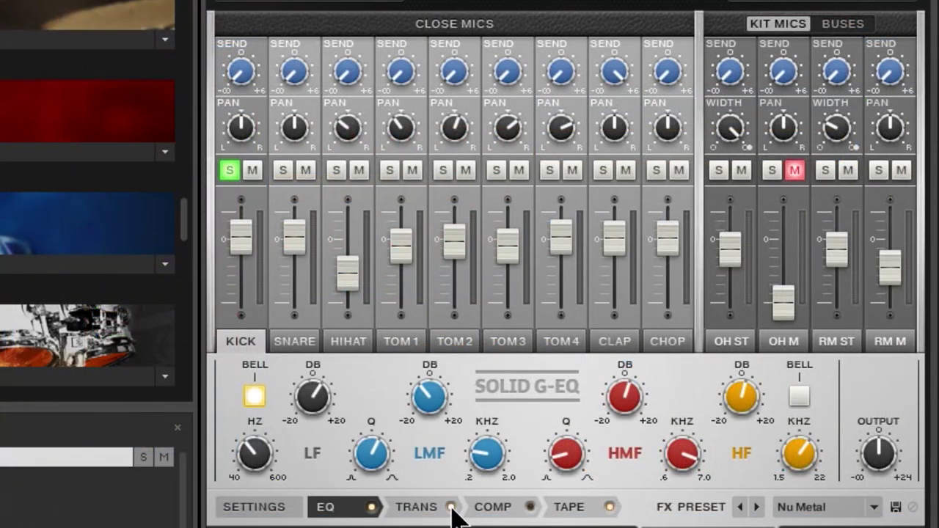
Try the kick's Solid G-EQ low band as bell and shelf at various settings, ending as a shelf.
click(255, 396)
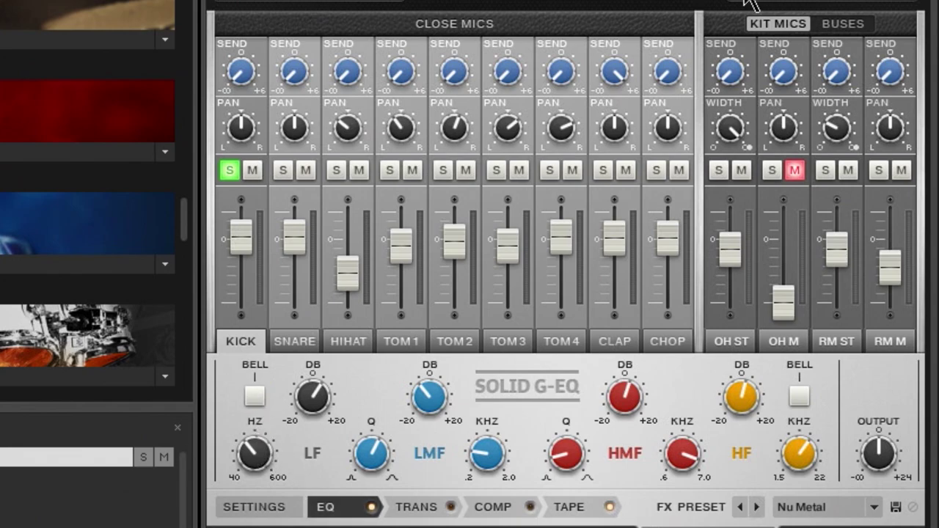
drag(268, 472, 259, 447)
mouse_move(318, 398)
mouse_down()
mouse_move(321, 347)
mouse_move(314, 495)
mouse_move(329, 408)
mouse_up()
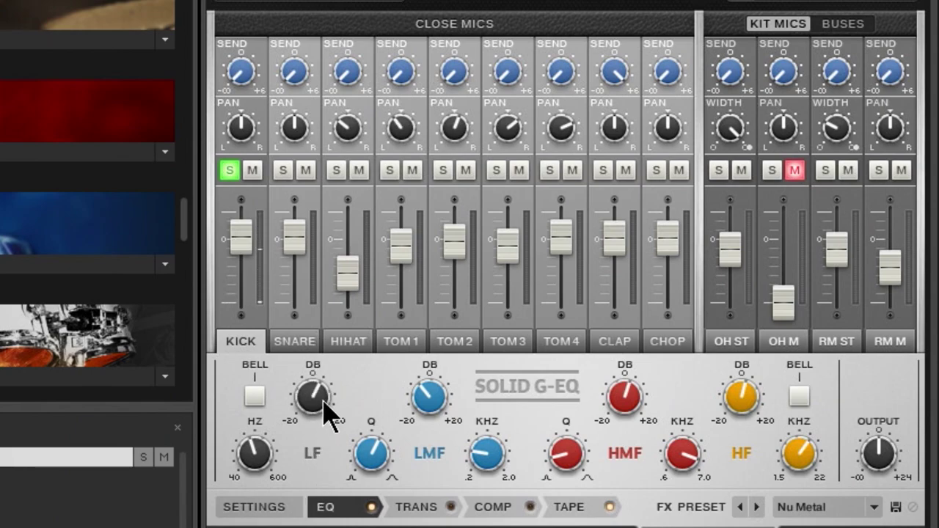
click(254, 397)
drag(256, 451, 272, 444)
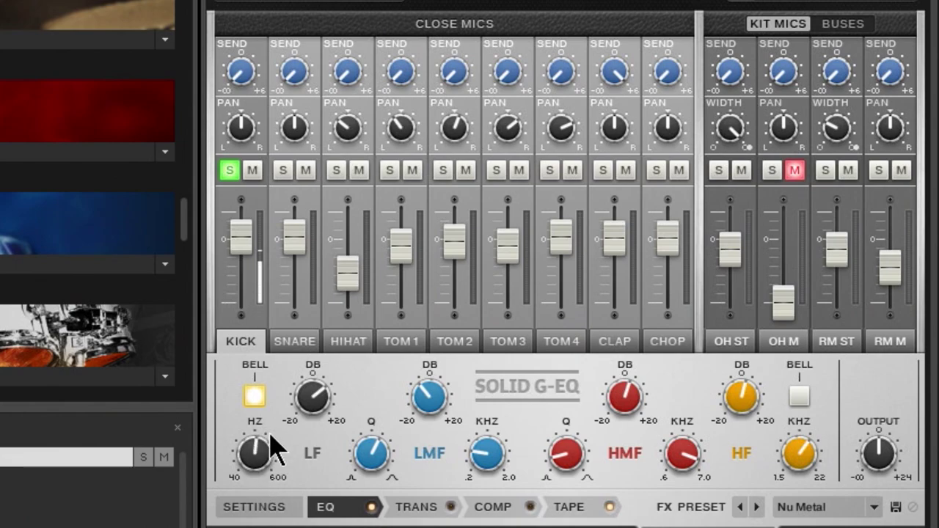
drag(307, 405, 325, 398)
click(258, 399)
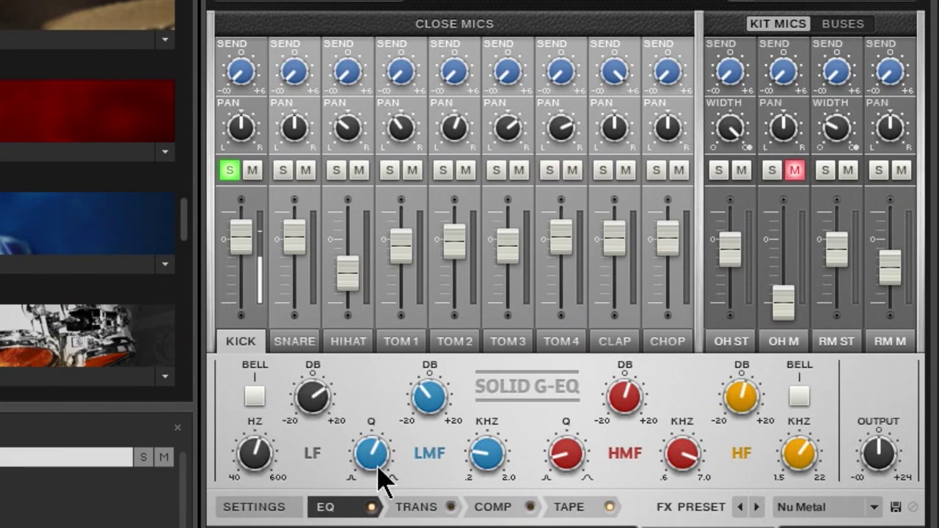
Boost the low-mid band, raise its frequency, change its bandwidth, then lower the low band's frequency and gain.
mouse_move(434, 414)
mouse_down()
mouse_move(438, 344)
mouse_move(445, 404)
mouse_up()
drag(487, 449, 495, 360)
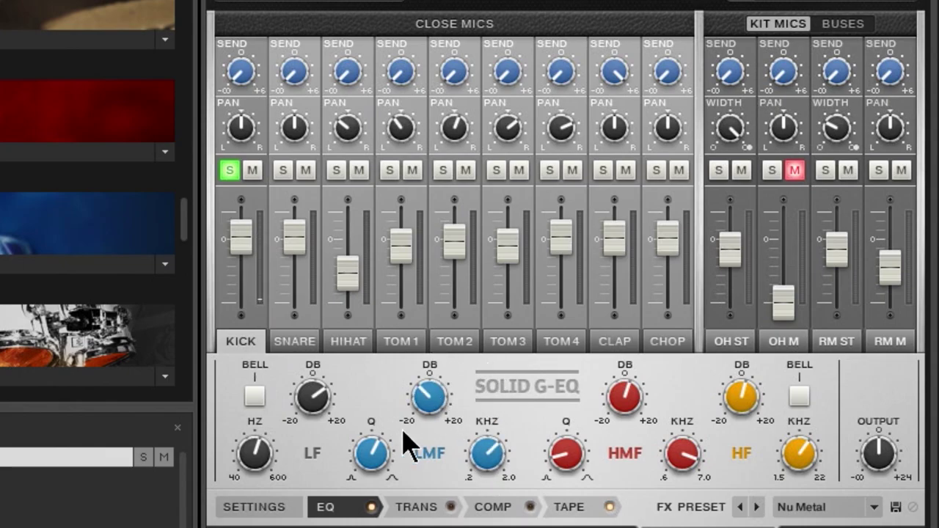
drag(373, 462, 397, 477)
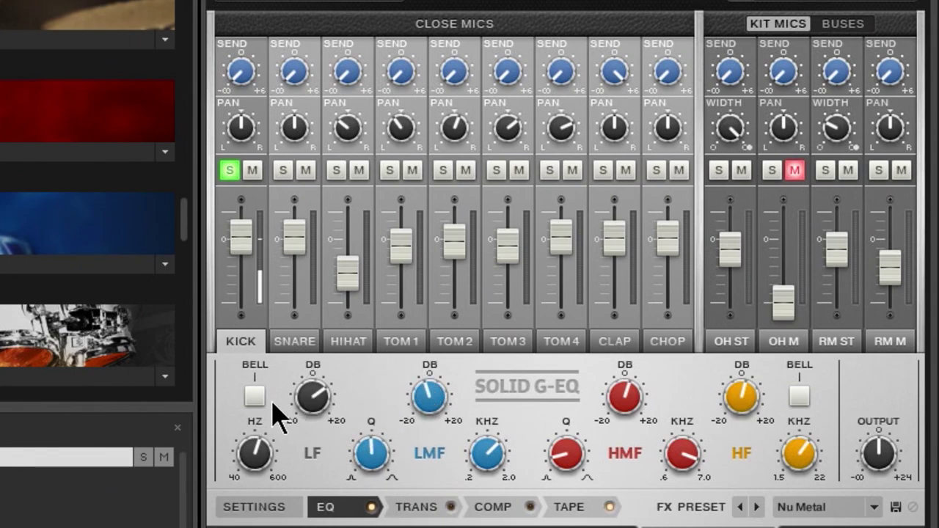
drag(300, 404, 315, 433)
drag(256, 466, 261, 524)
drag(315, 417, 320, 449)
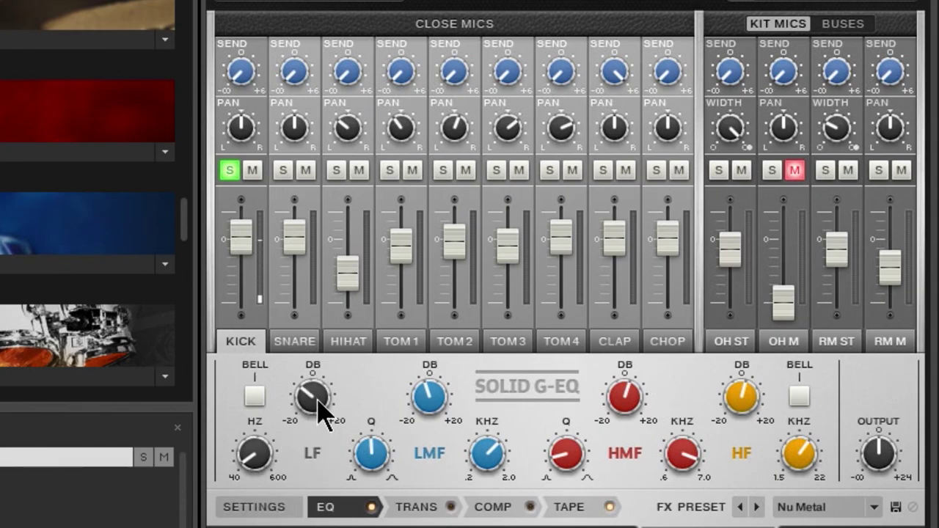
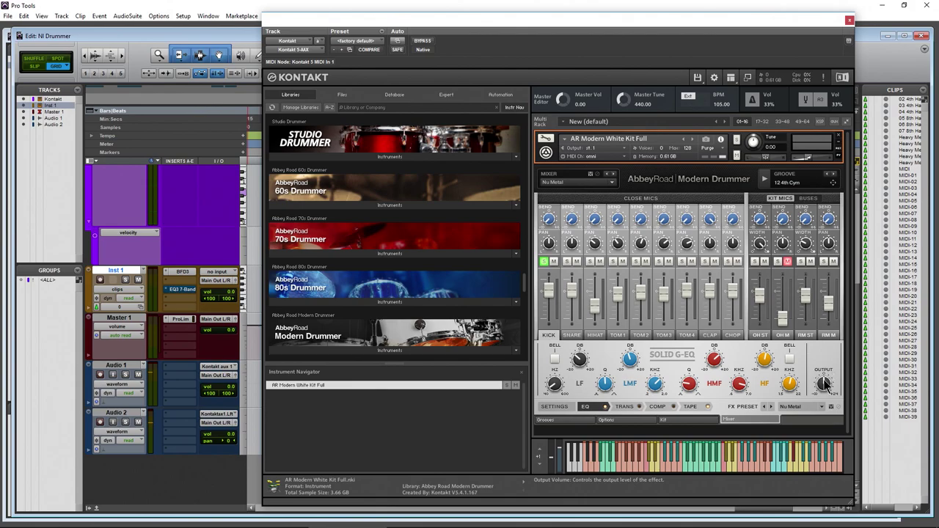
Show the kick's transient shaper, raise its Input, and tweak Attack and Sustain during groove playback.
click(623, 407)
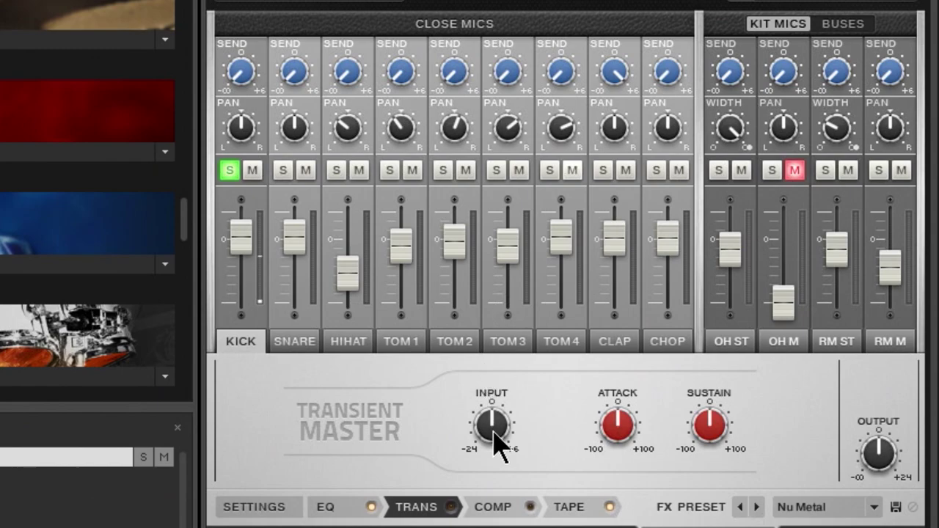
drag(493, 440, 499, 413)
drag(503, 415, 498, 440)
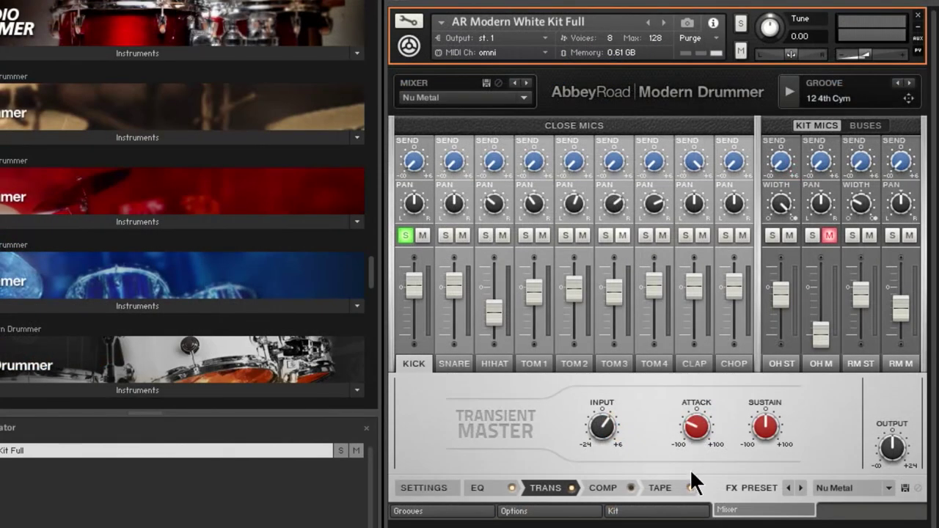
click(787, 92)
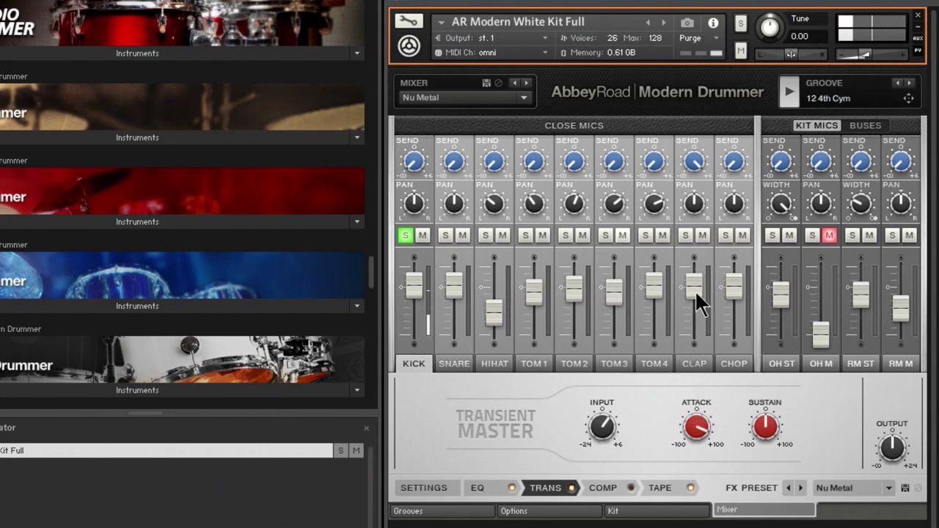
drag(698, 415, 684, 474)
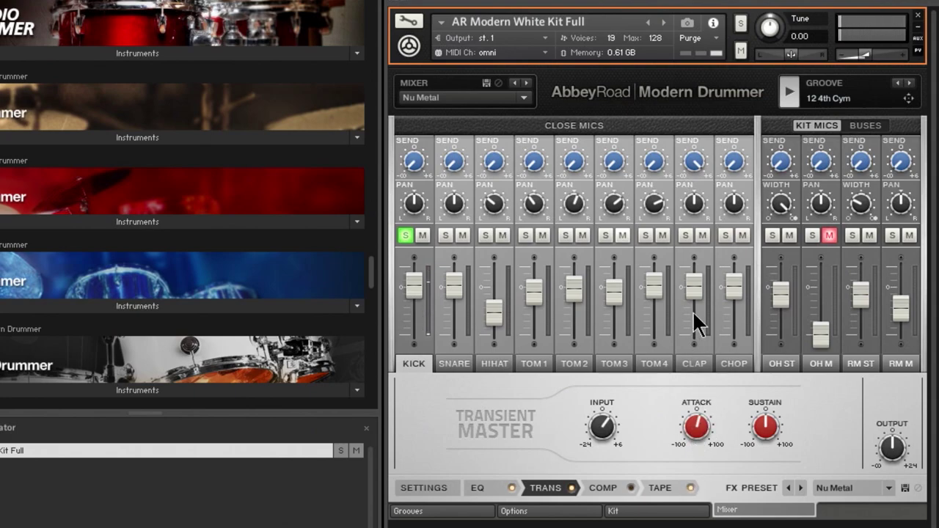
drag(760, 375, 768, 396)
drag(763, 426, 763, 396)
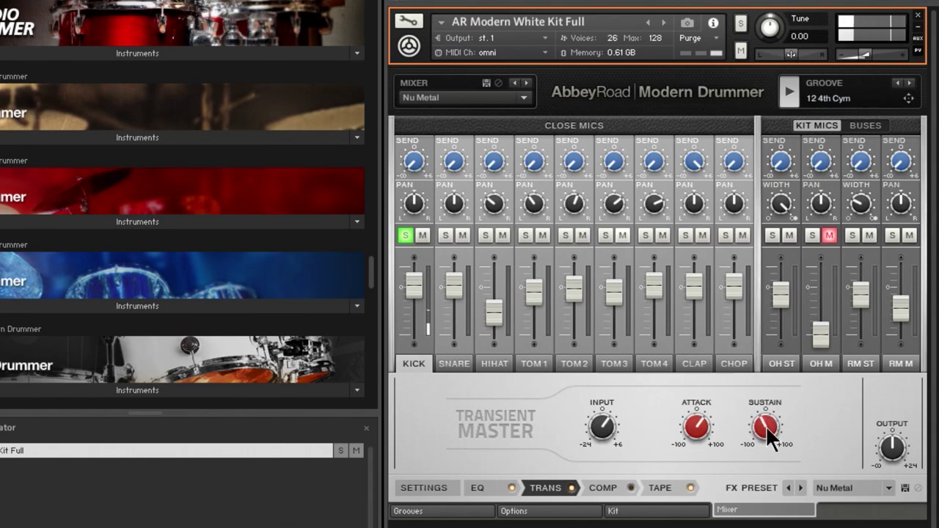
Stop the groove and adjust the transient shaper Output level.
click(789, 91)
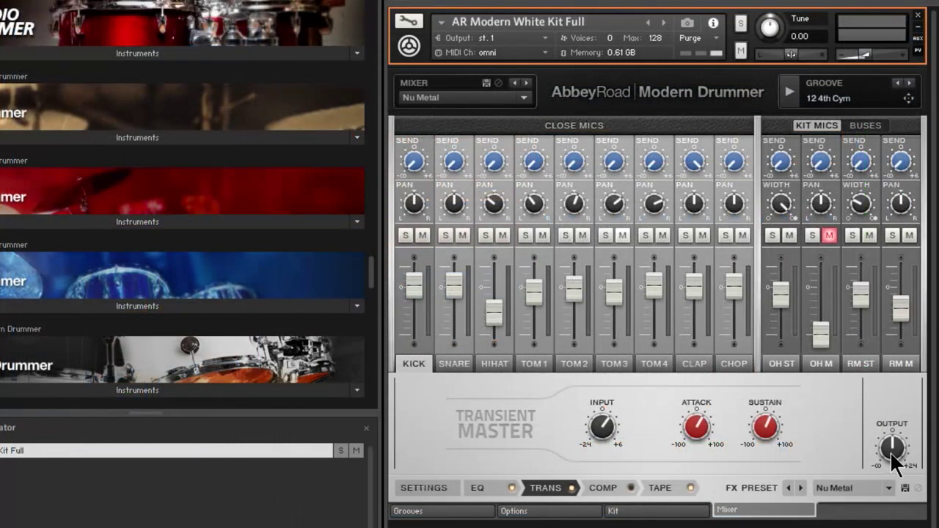
drag(822, 384, 818, 359)
drag(884, 411, 890, 451)
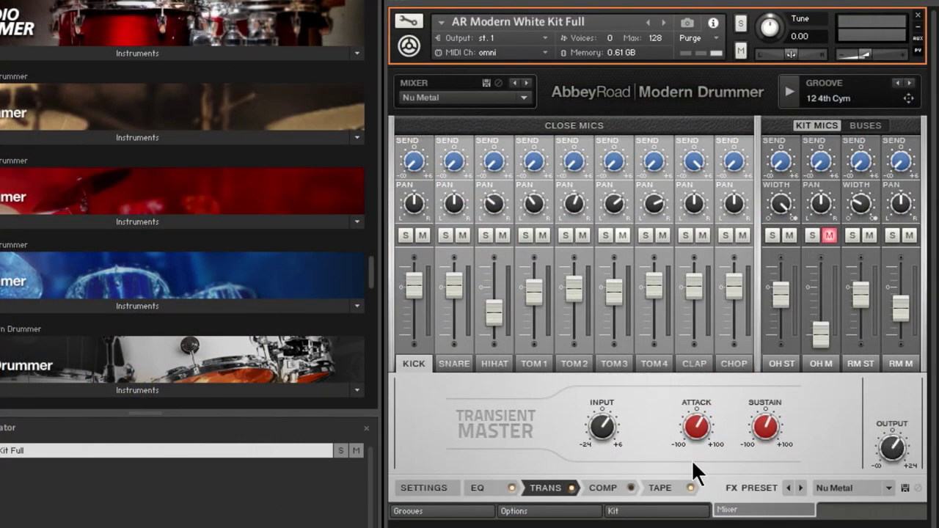
Switch the kick's effect view through EQ and TRANS to the Solid Bus Comp with Nu Metal preset.
click(493, 495)
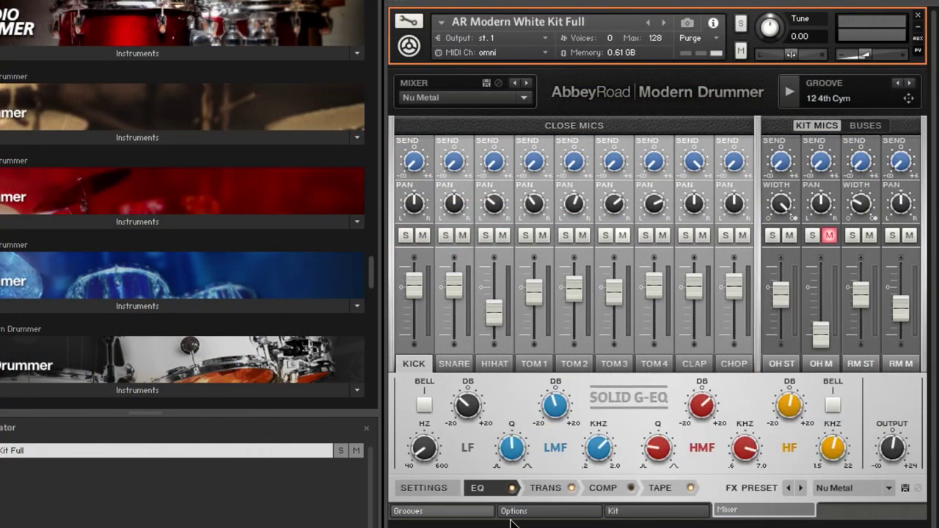
click(551, 489)
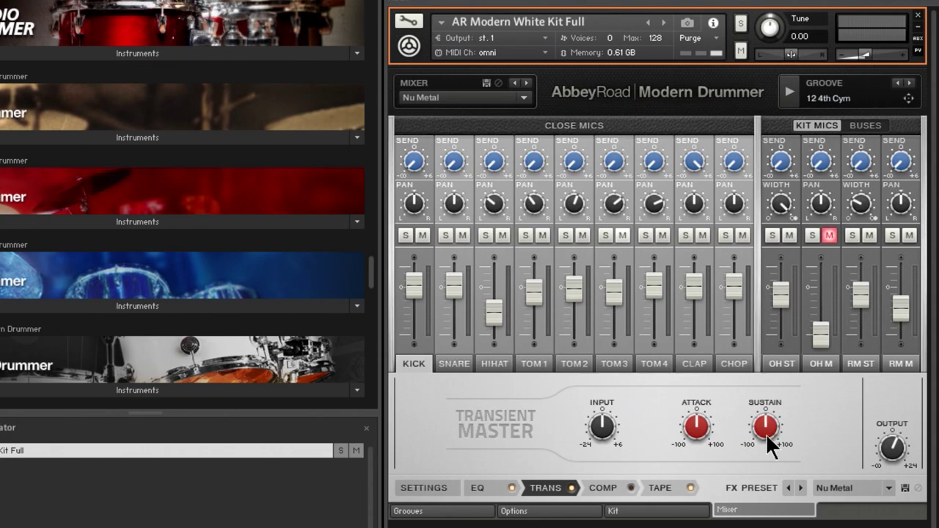
click(603, 489)
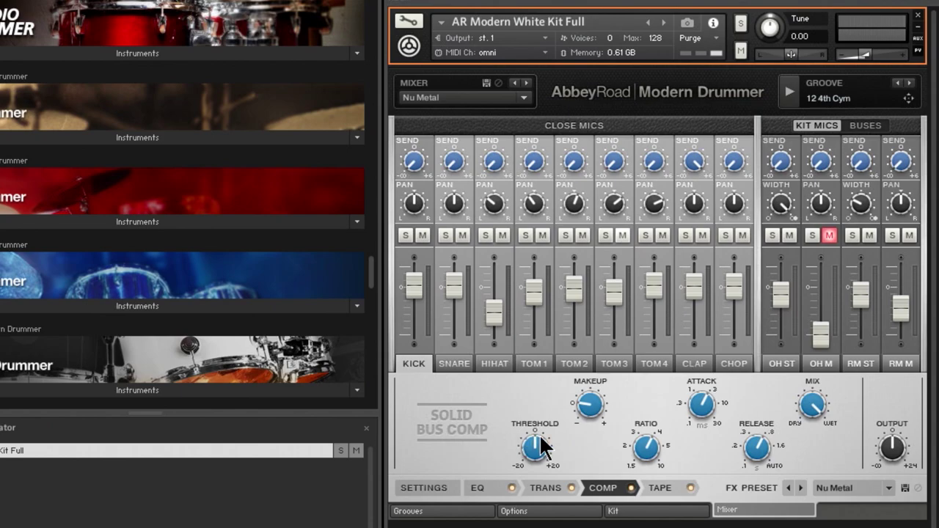
On the SNARE channel, fine-tune the bus compressor Mix and shorten its Attack.
click(453, 363)
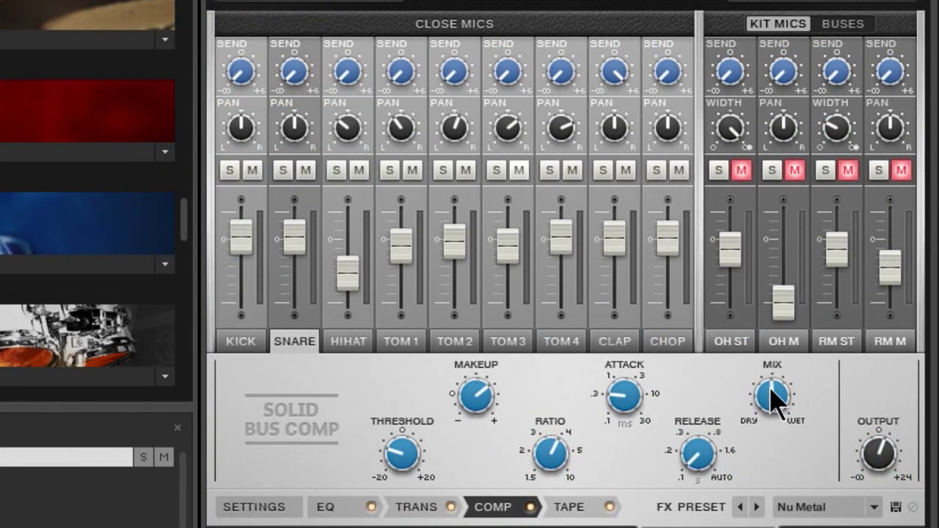
mouse_move(775, 394)
mouse_down()
mouse_move(776, 413)
mouse_move(778, 399)
mouse_up()
drag(780, 398, 776, 396)
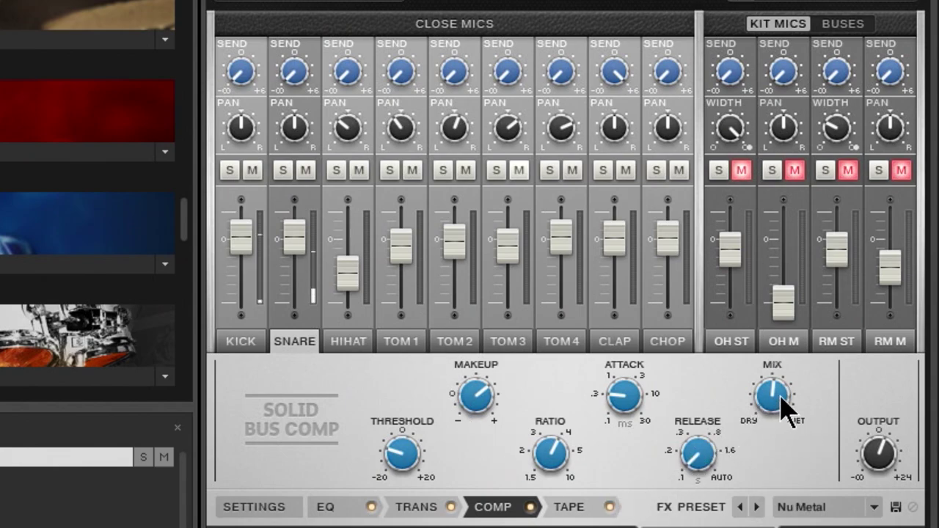
drag(778, 396, 767, 400)
drag(623, 404, 656, 506)
Solo the snare, push compressor Mix wet, raise Threshold, and unmute OH ST and OH M.
click(283, 171)
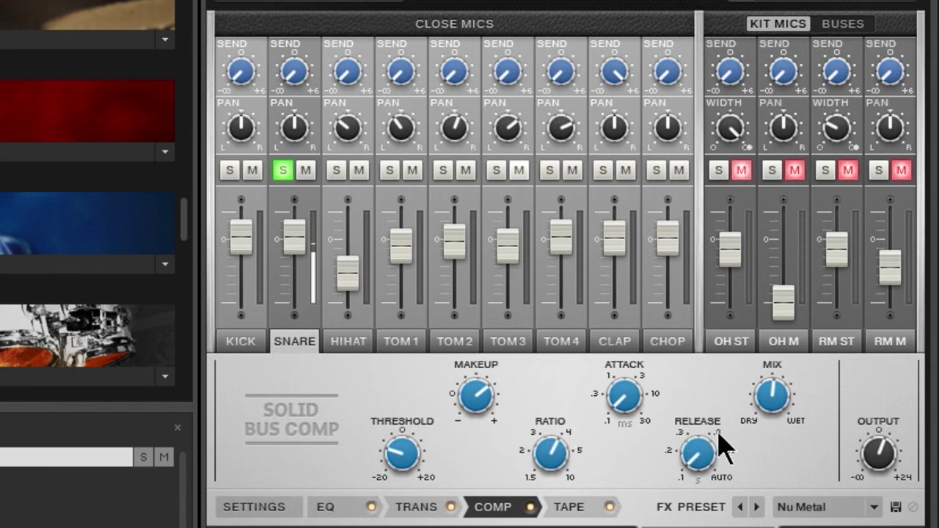
drag(775, 394, 775, 300)
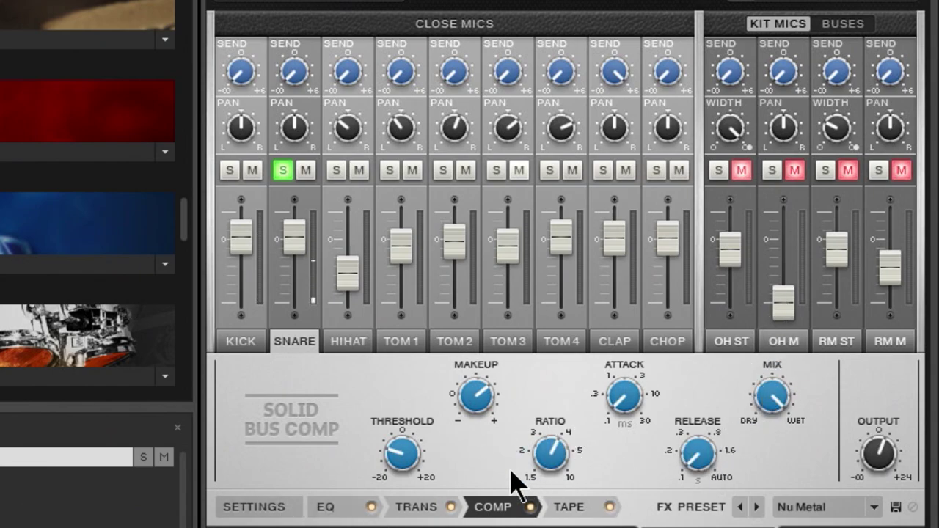
drag(408, 446, 413, 357)
click(741, 170)
click(795, 170)
Unmute RM ST and RM M, unsolo the snare, and lower compressor Mix, Threshold and Makeup.
click(848, 170)
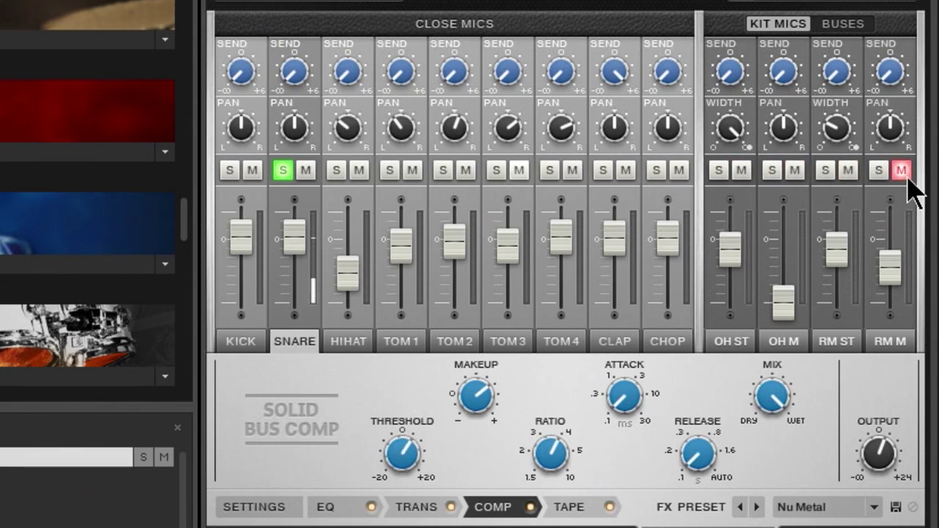
click(901, 170)
click(282, 170)
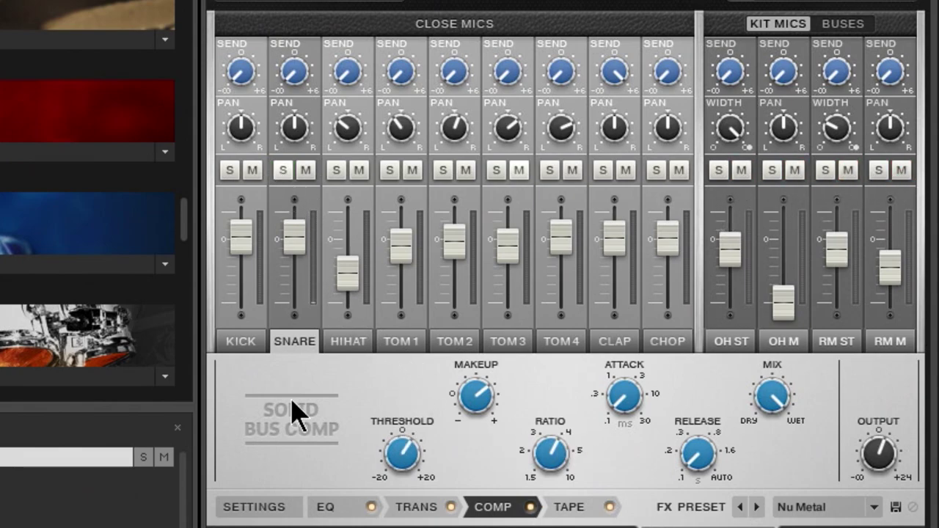
drag(790, 413, 767, 474)
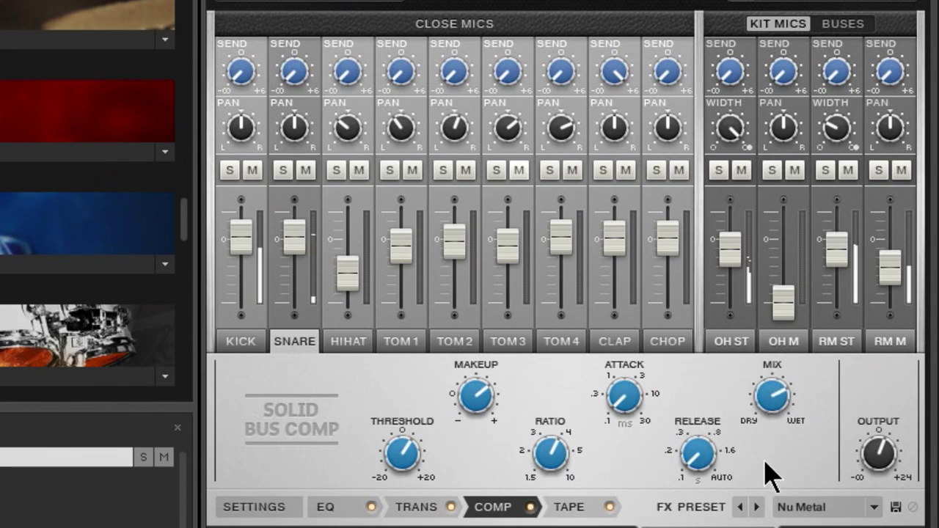
drag(419, 465, 407, 516)
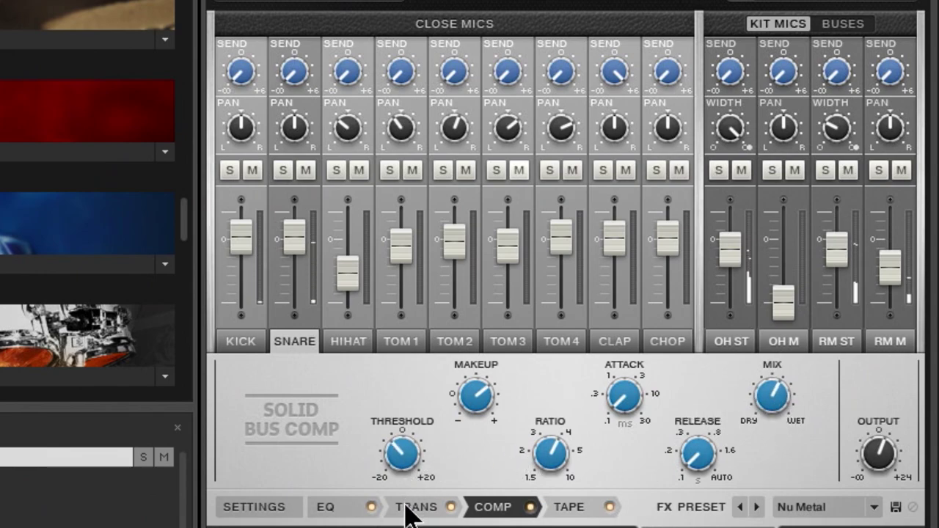
drag(479, 402, 478, 432)
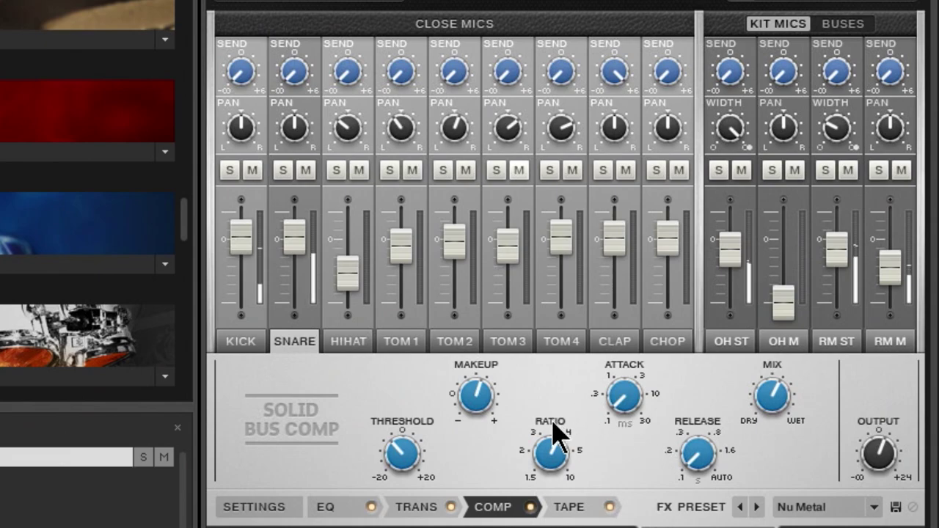
drag(619, 398, 623, 367)
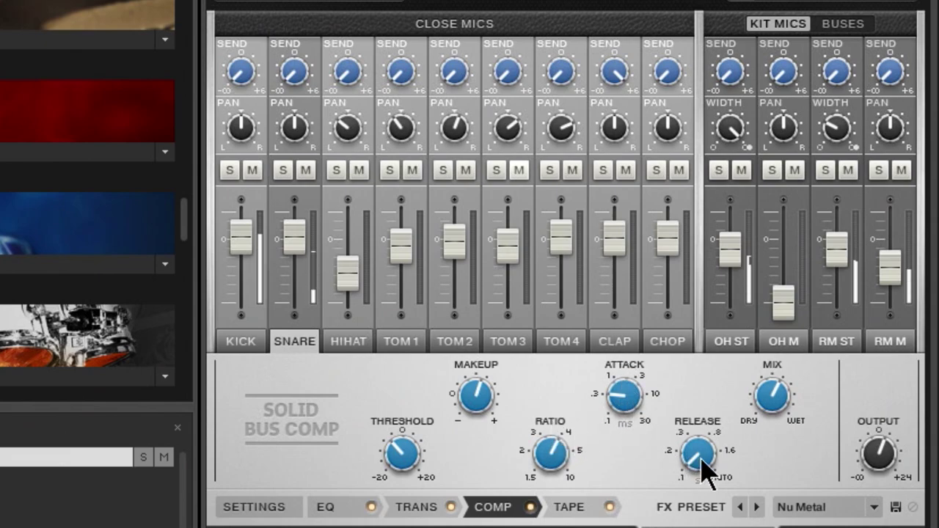
With the snare soloed, lengthen Release, push Mix wet, and set Attack near 0.1 ms, then unsolo.
click(283, 170)
drag(612, 383, 612, 405)
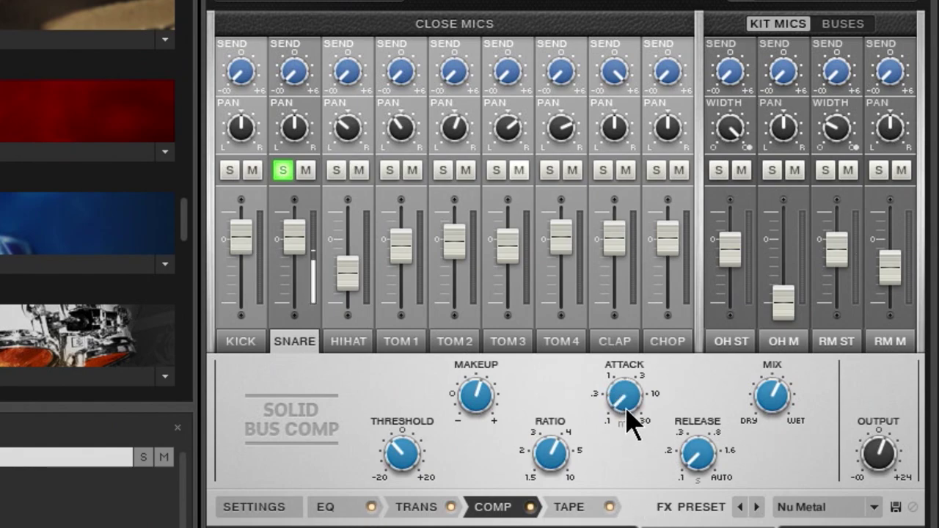
drag(699, 455, 702, 388)
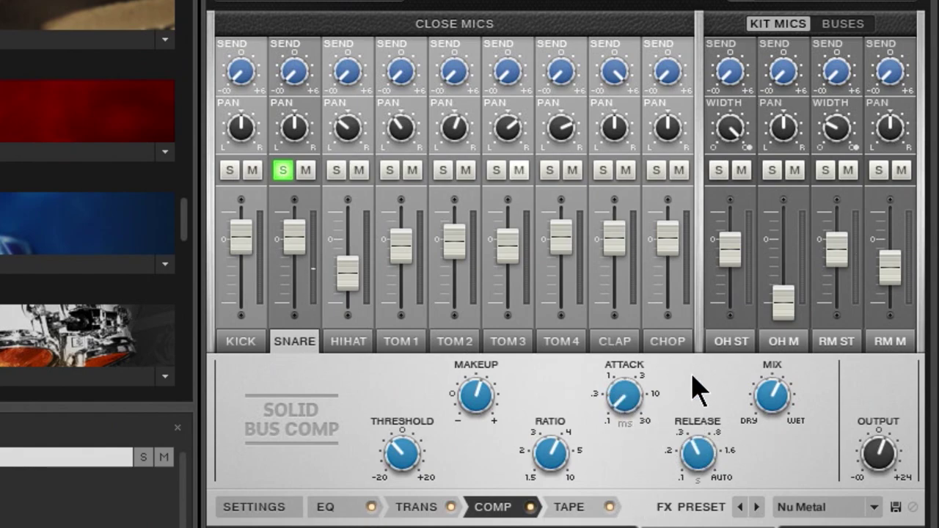
drag(774, 397, 775, 353)
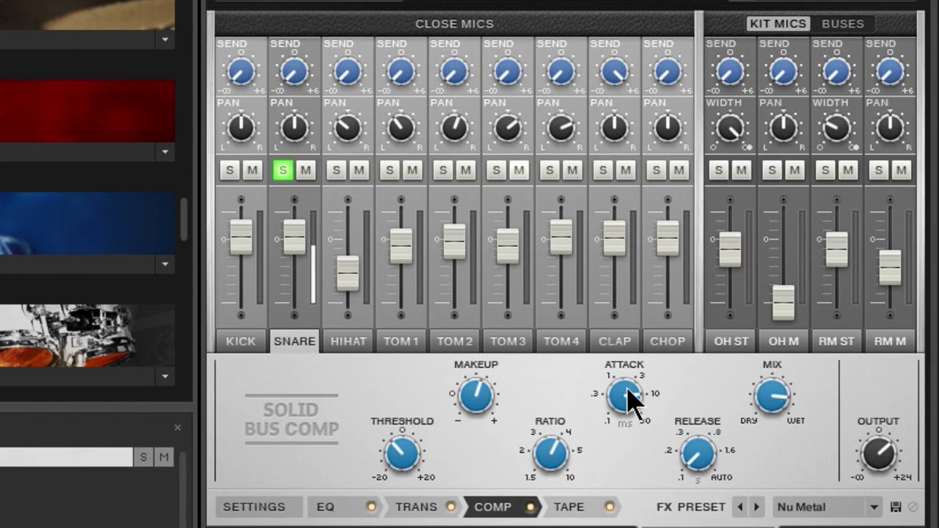
drag(627, 394, 628, 492)
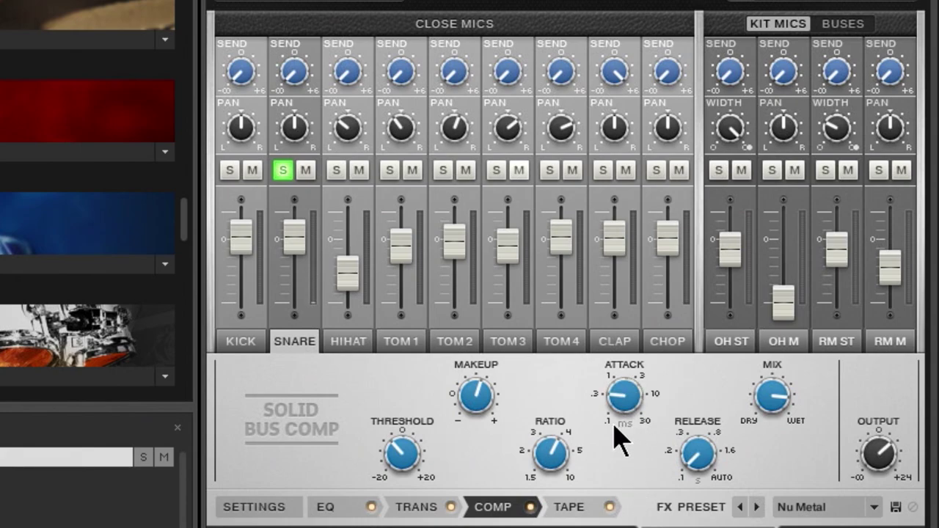
click(282, 170)
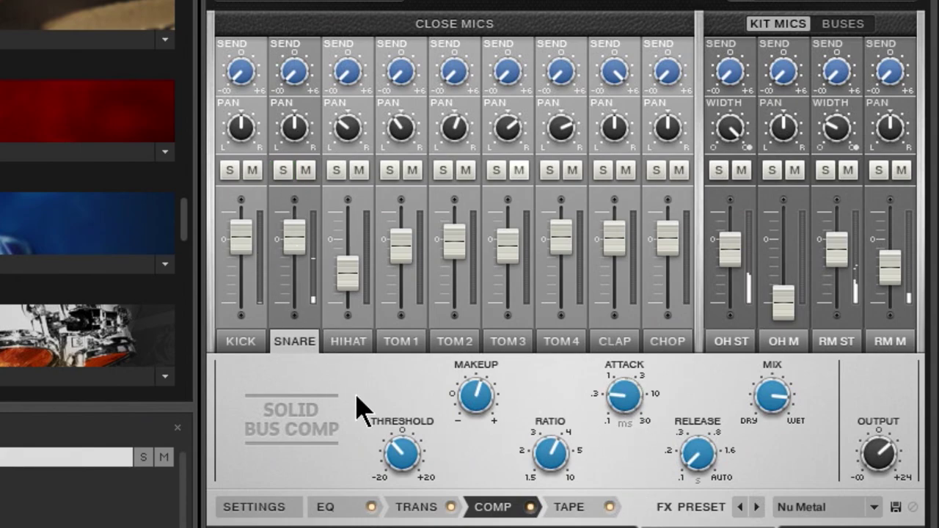
drag(624, 399, 625, 499)
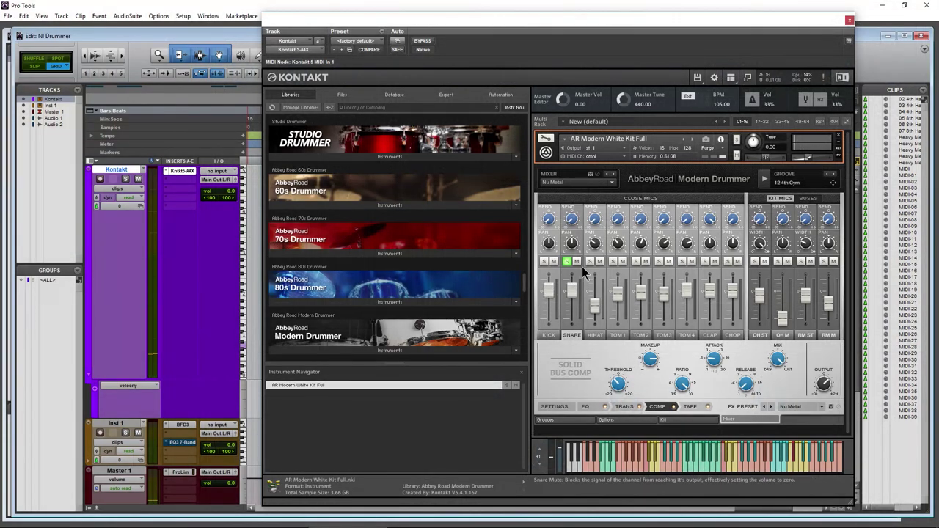
Toggle the snare solo on and off and reselect the SNARE channel.
click(285, 173)
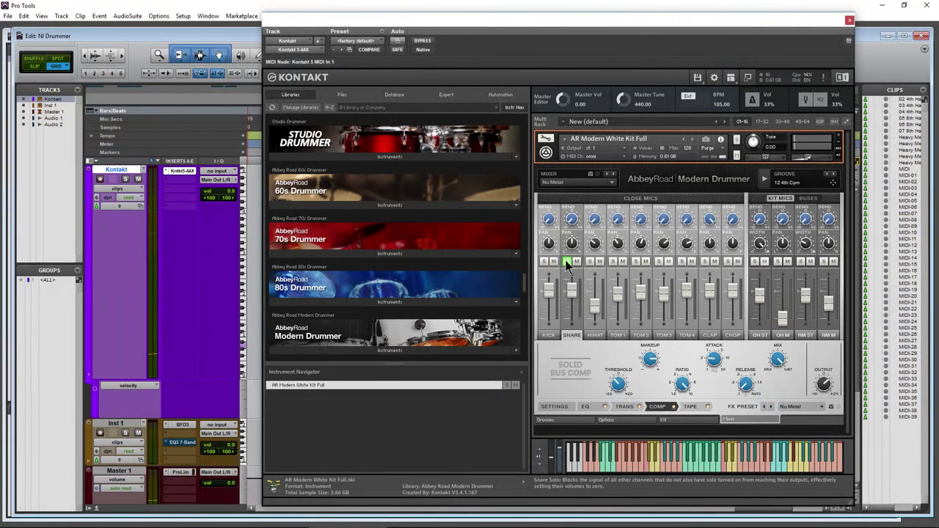
click(567, 262)
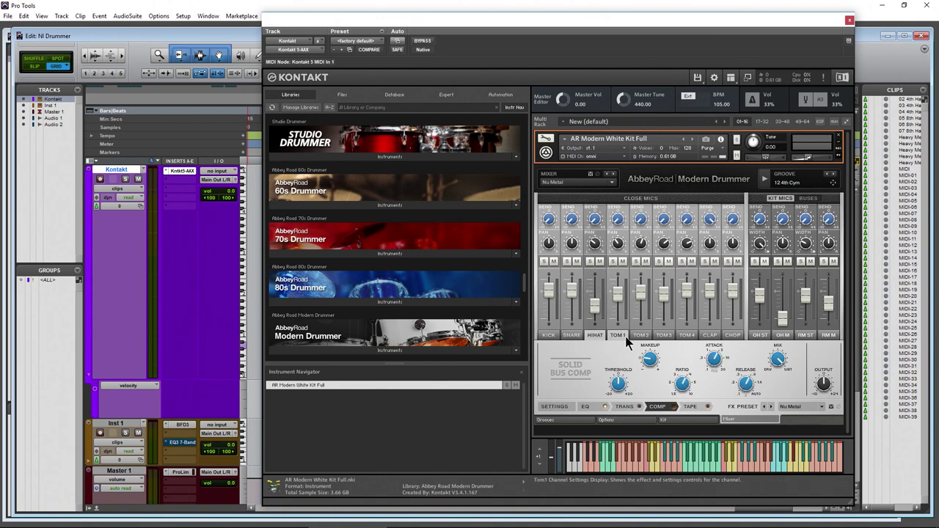
click(570, 335)
Show the tape saturator, solo the KICK channel, and start the groove.
click(689, 407)
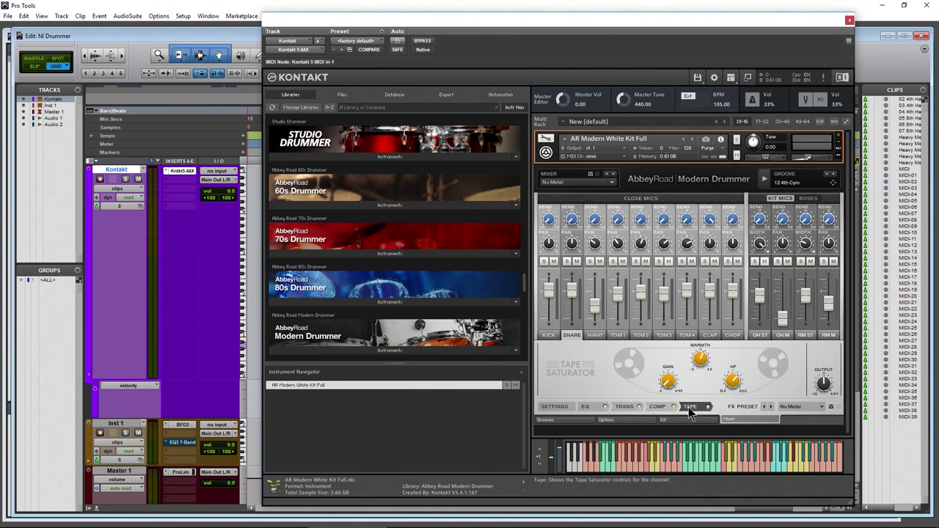
click(552, 334)
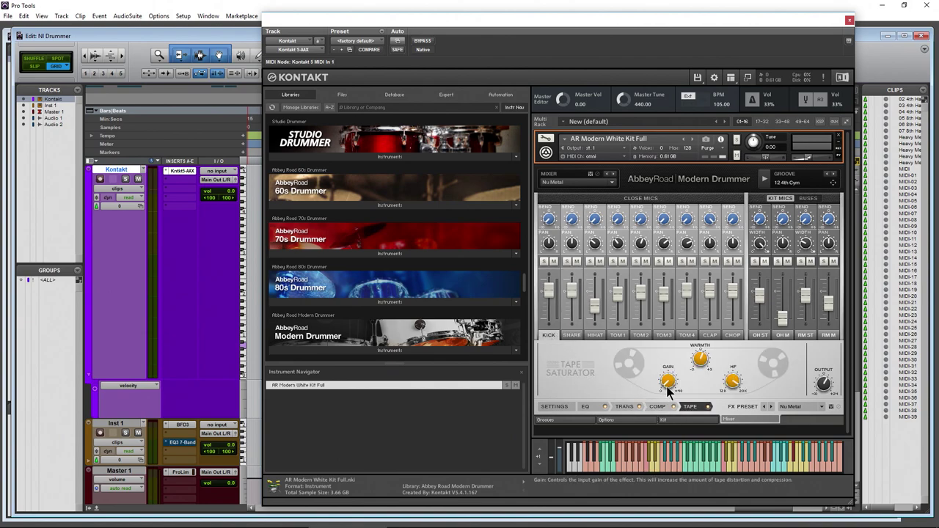
click(543, 261)
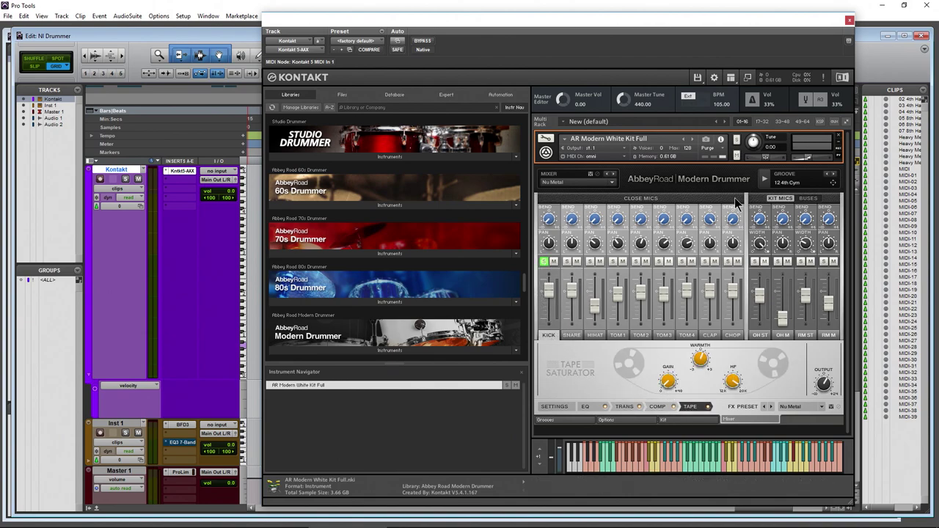
click(763, 181)
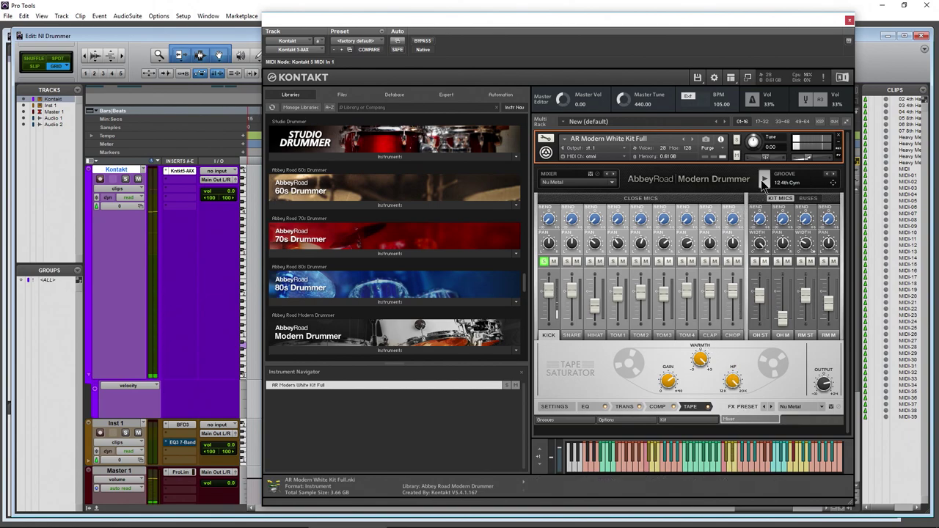
Choose and play the 14 8th Toms groove from the groove browser.
click(641, 334)
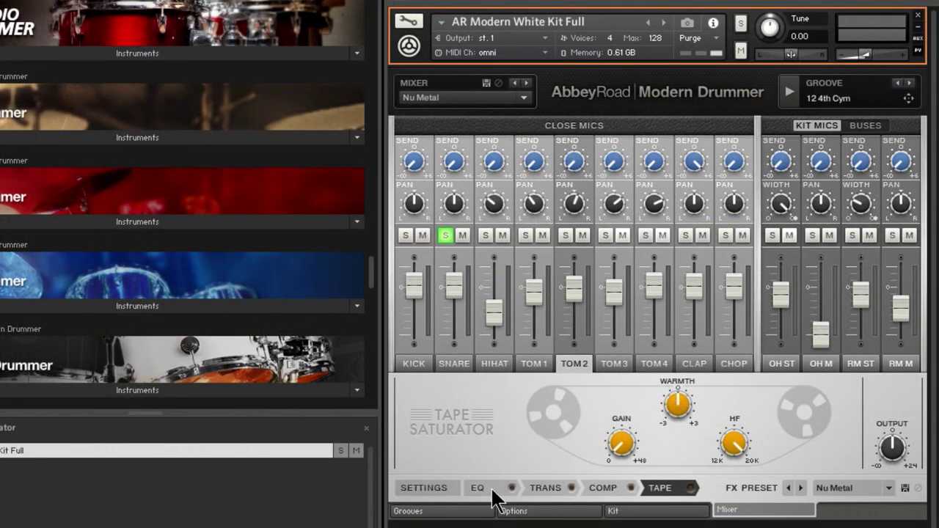
click(446, 512)
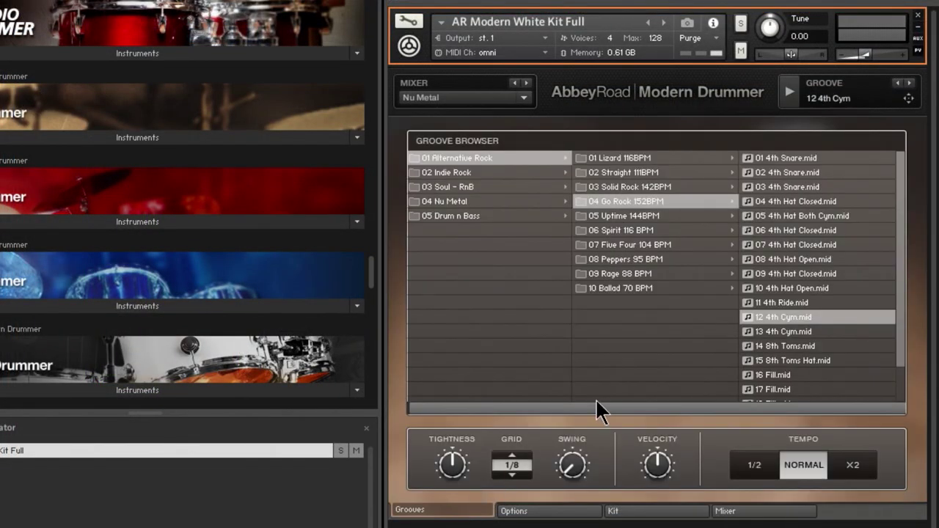
click(809, 346)
click(789, 91)
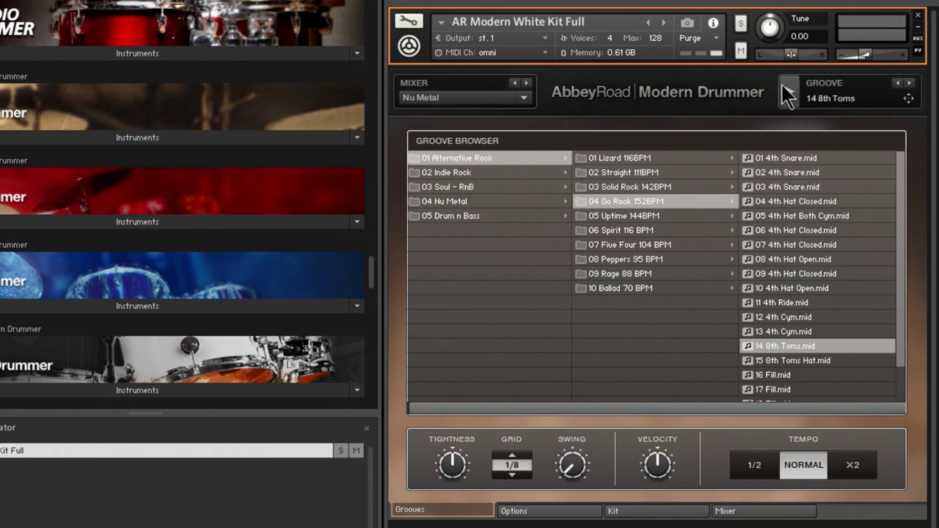
In the mixer, unsolo SNARE, solo TOM 4, enable its tape saturator and raise Warmth.
click(727, 510)
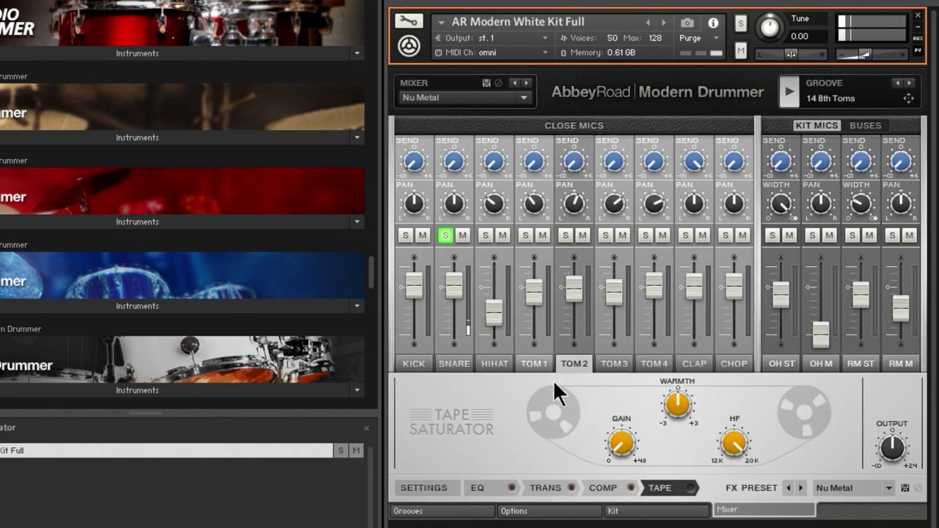
click(446, 235)
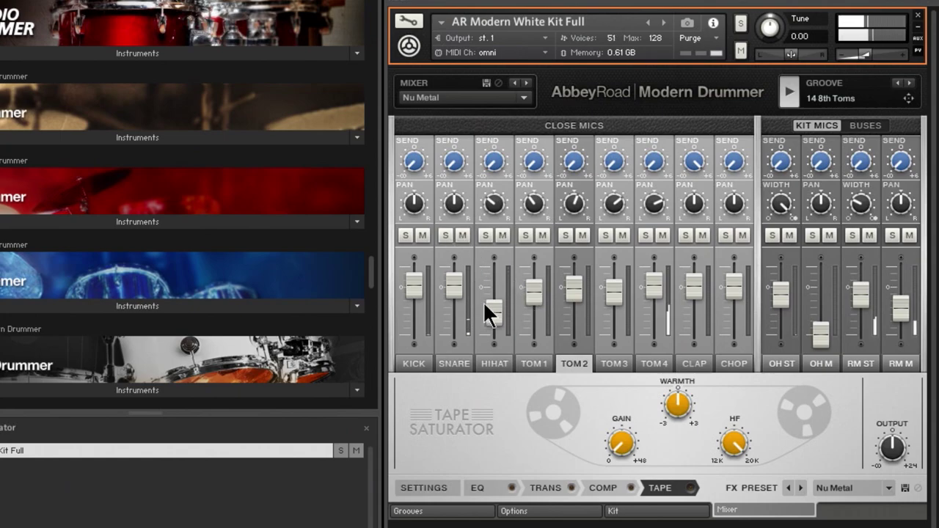
click(646, 234)
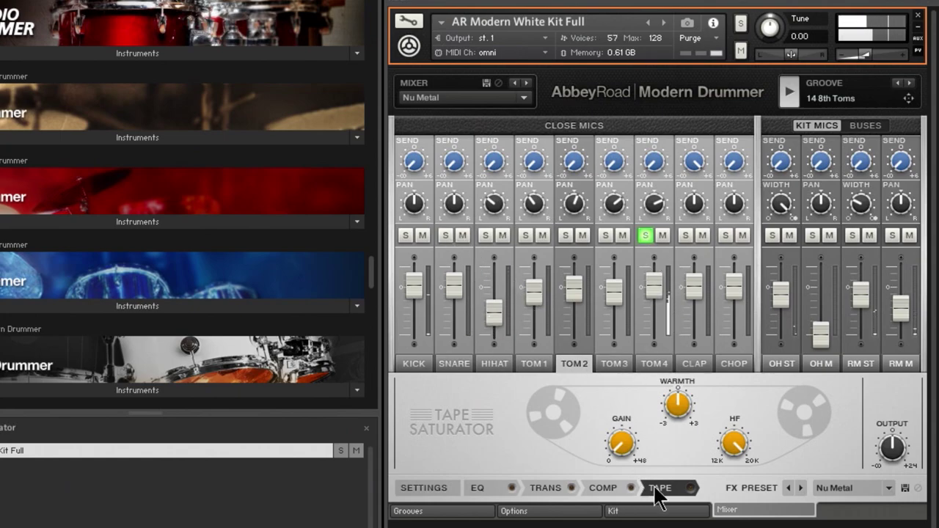
click(660, 362)
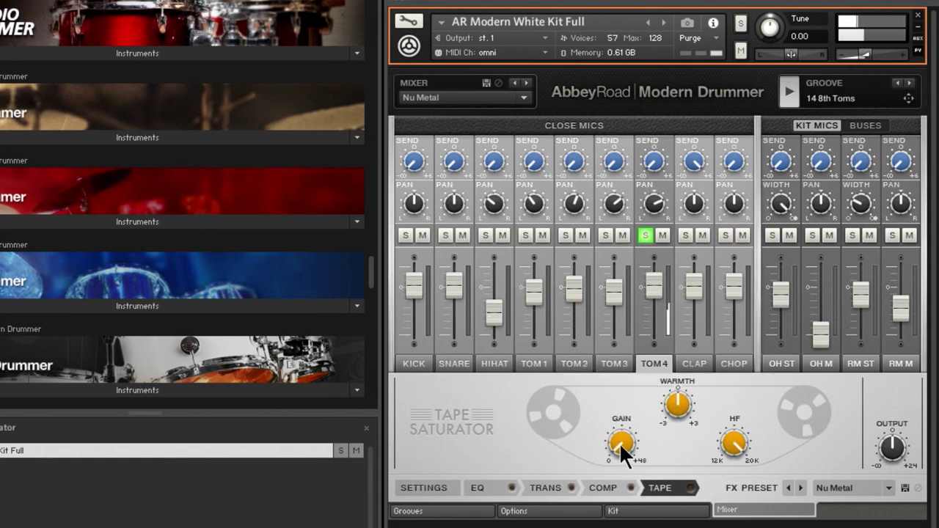
click(689, 488)
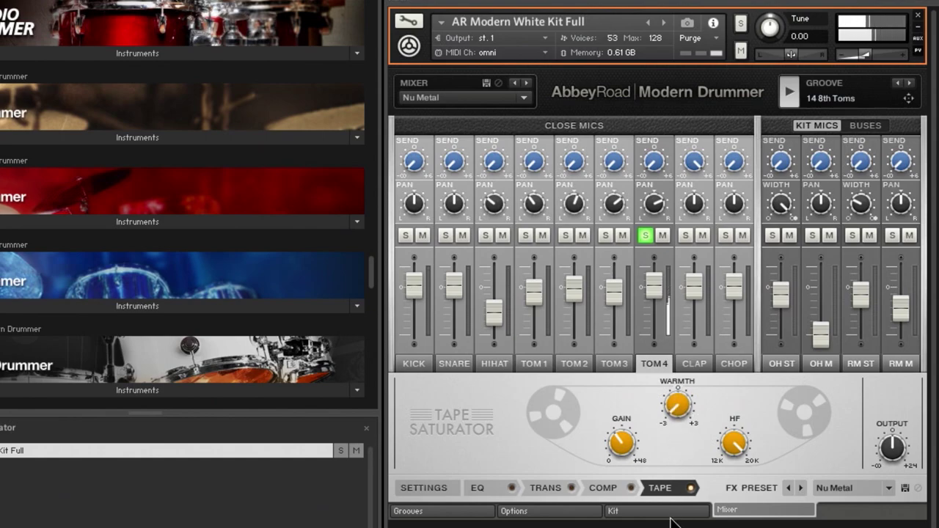
drag(670, 519, 686, 379)
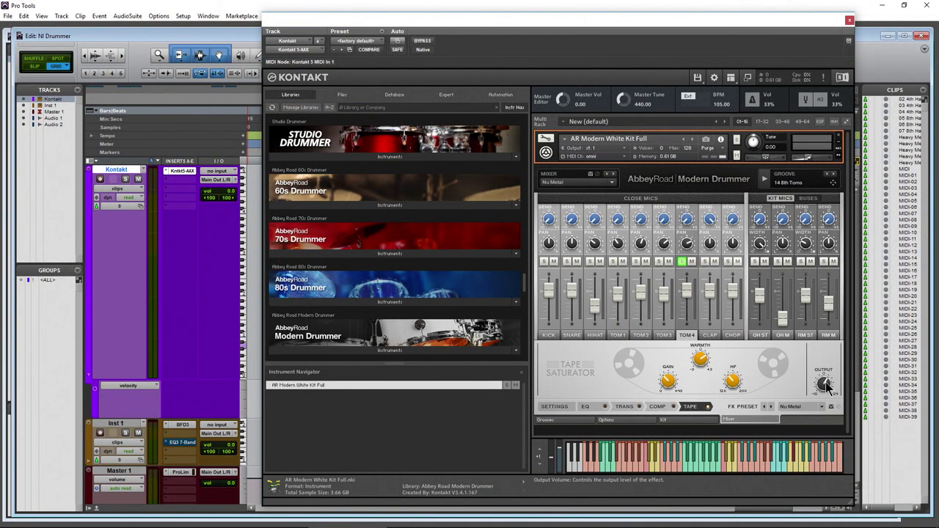
Browse the compressor, EQ and transient views, selecting the OH ST channel.
click(657, 405)
click(586, 407)
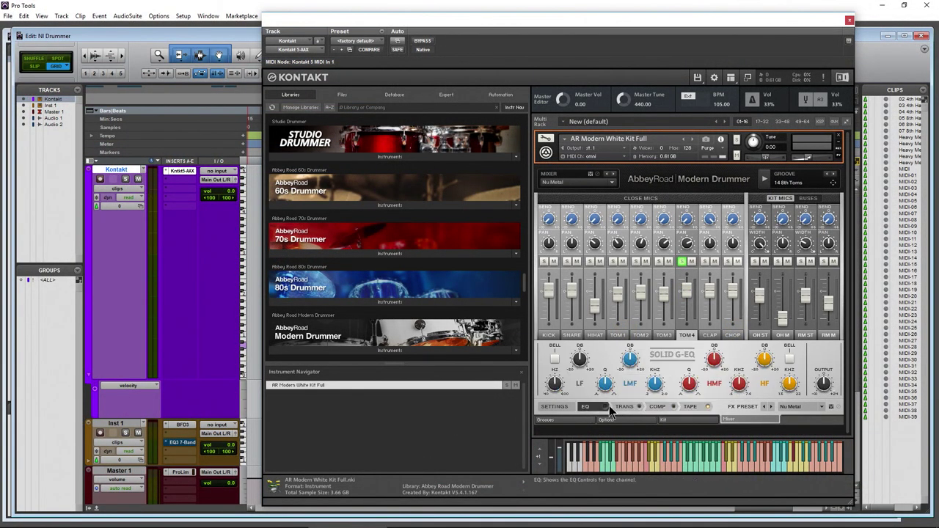
click(656, 406)
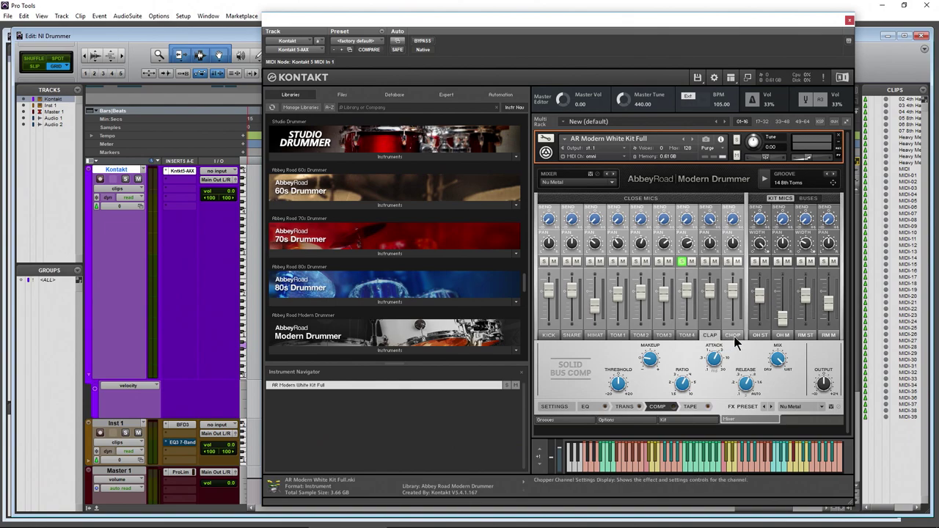
click(763, 336)
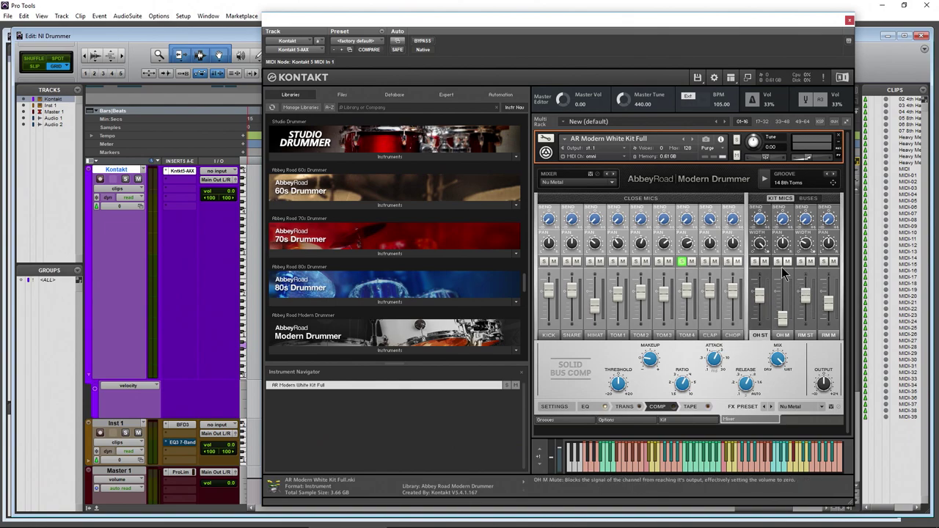
click(586, 407)
click(624, 406)
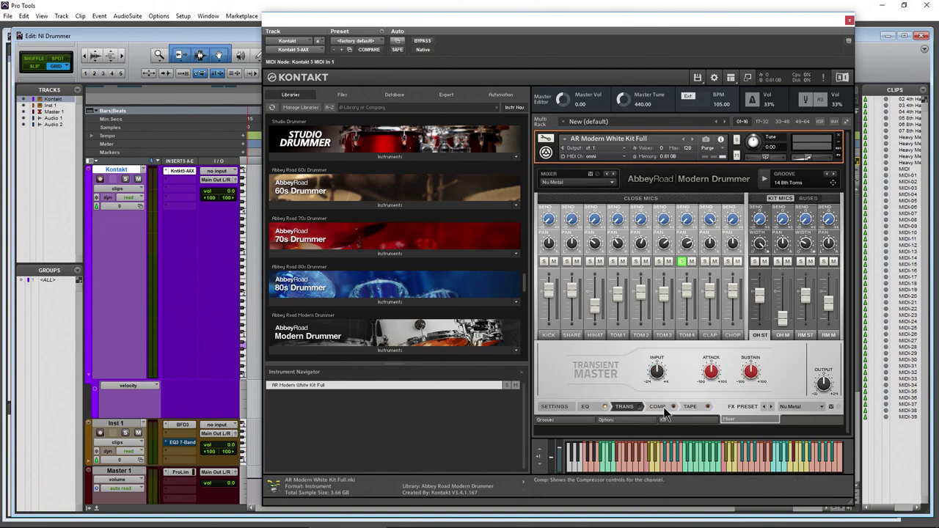
click(657, 407)
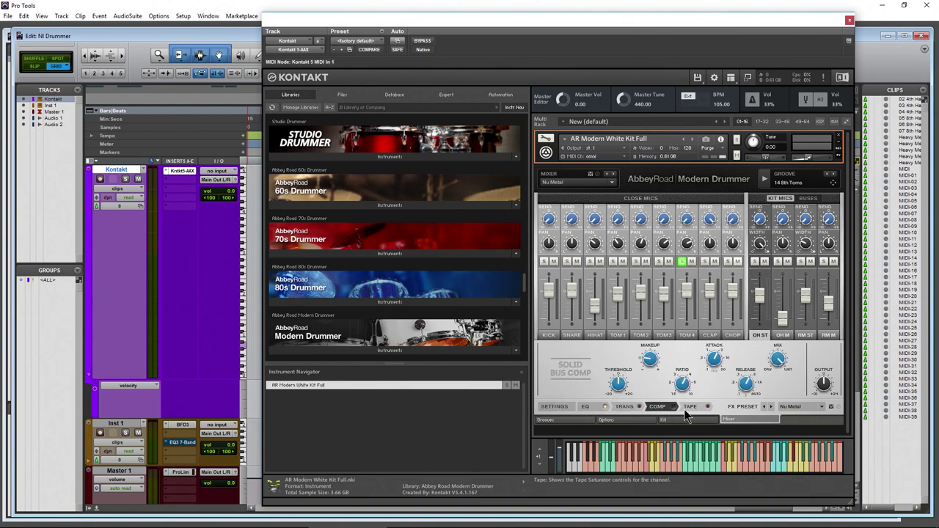
Glance at the FX preset list, then show channel settings and routing for HIHAT.
click(820, 406)
click(585, 366)
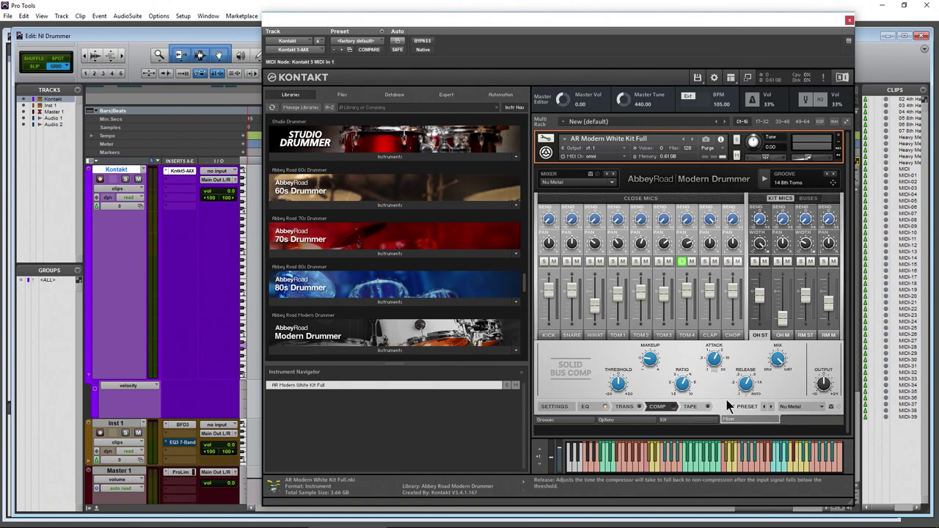
click(554, 407)
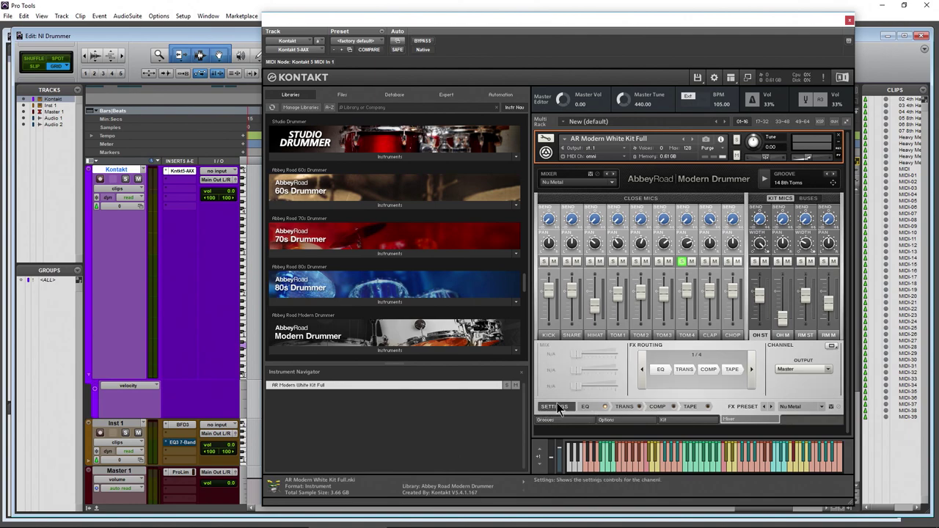
click(593, 336)
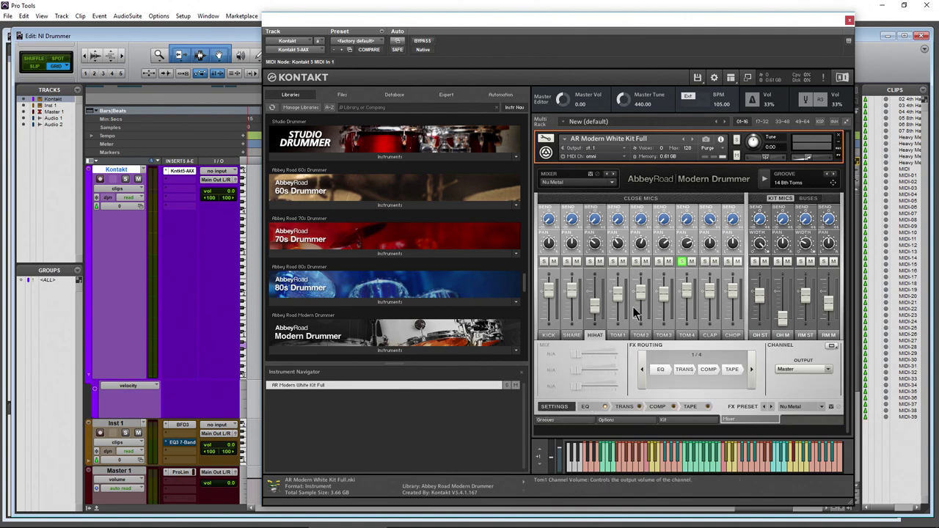
click(681, 262)
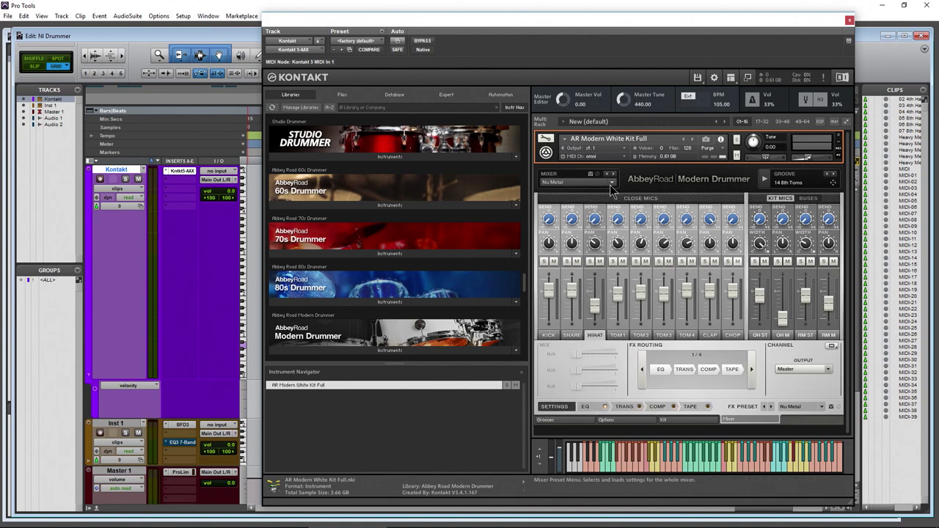
Load the Alternative Rock mixer preset and select the OH ST channel.
click(583, 182)
click(586, 193)
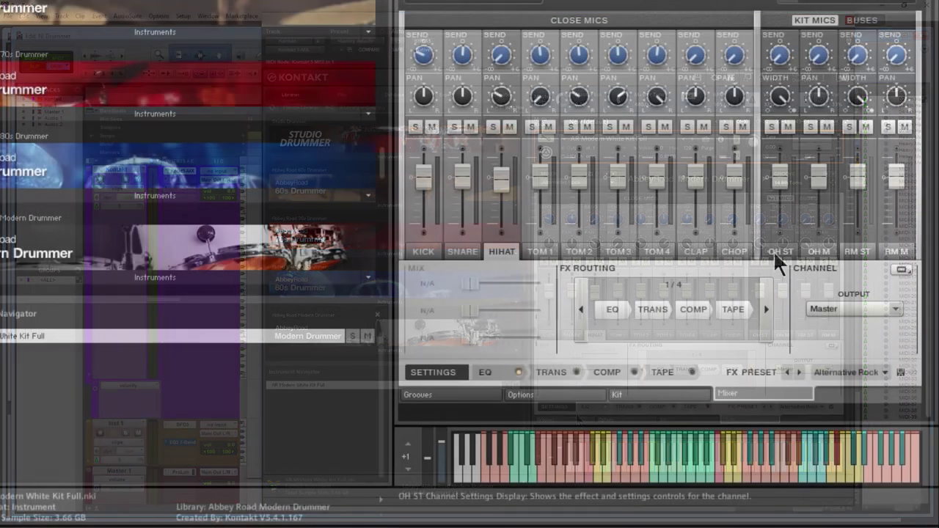
click(773, 250)
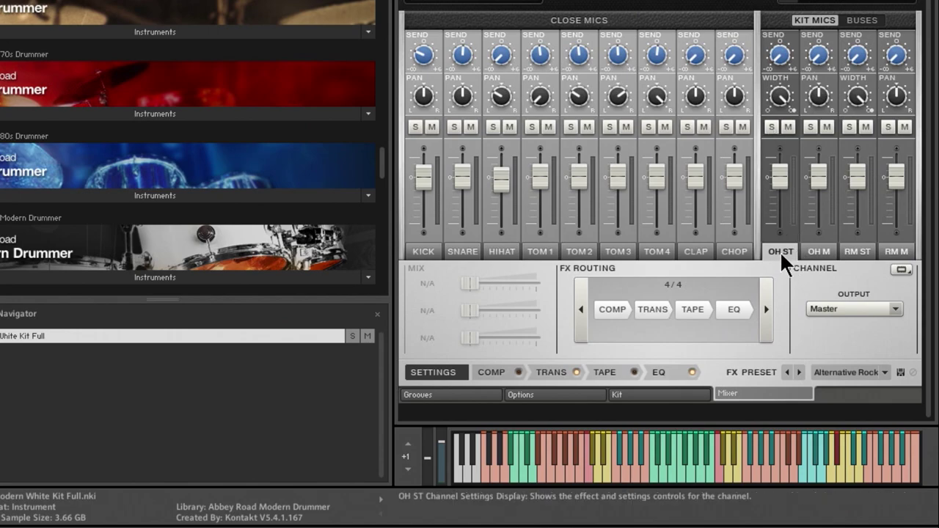
Step through the OH M, RM ST, RM M and OH ST channel settings.
click(820, 251)
click(851, 251)
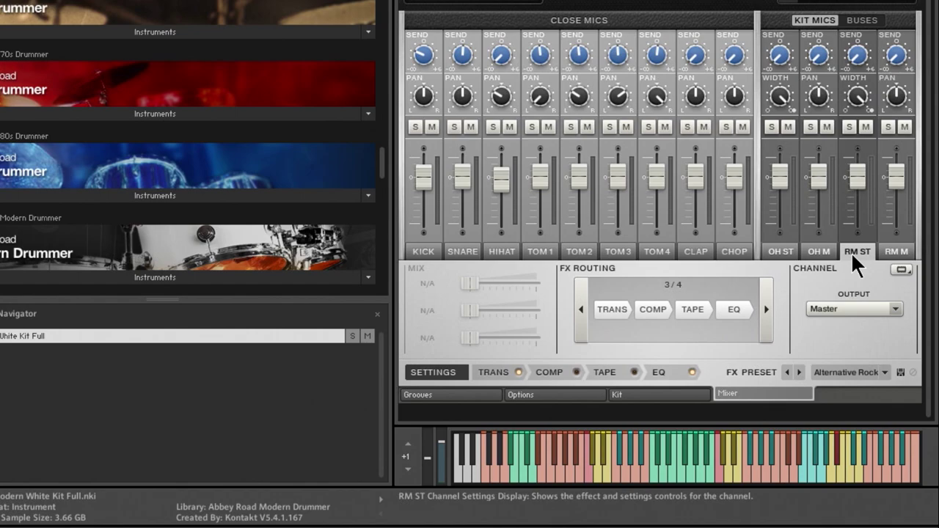
click(890, 252)
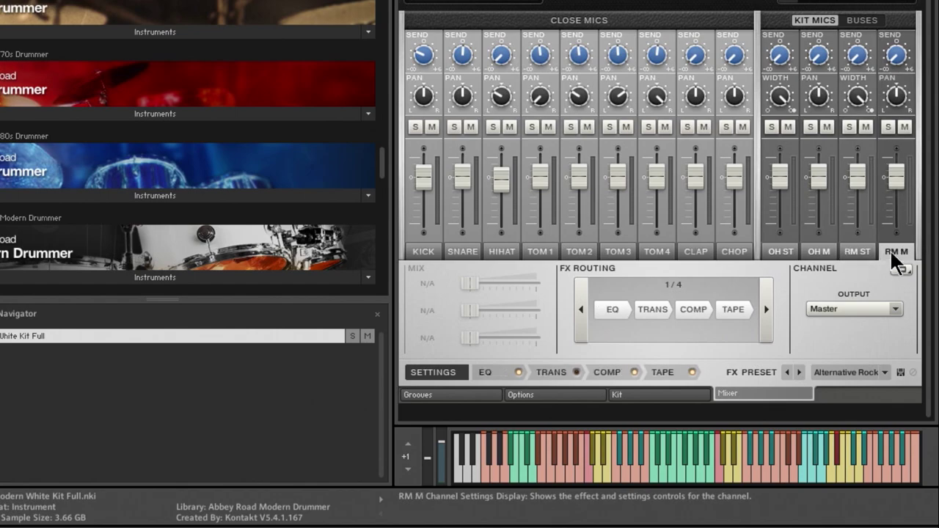
click(774, 247)
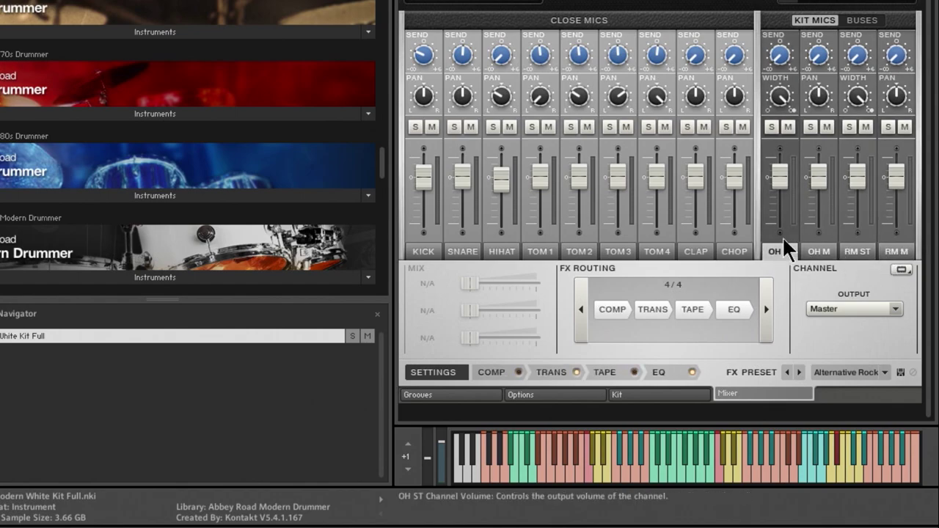
On the kit page, audition Tom 2, Tom 3 and Tom 4.
click(651, 396)
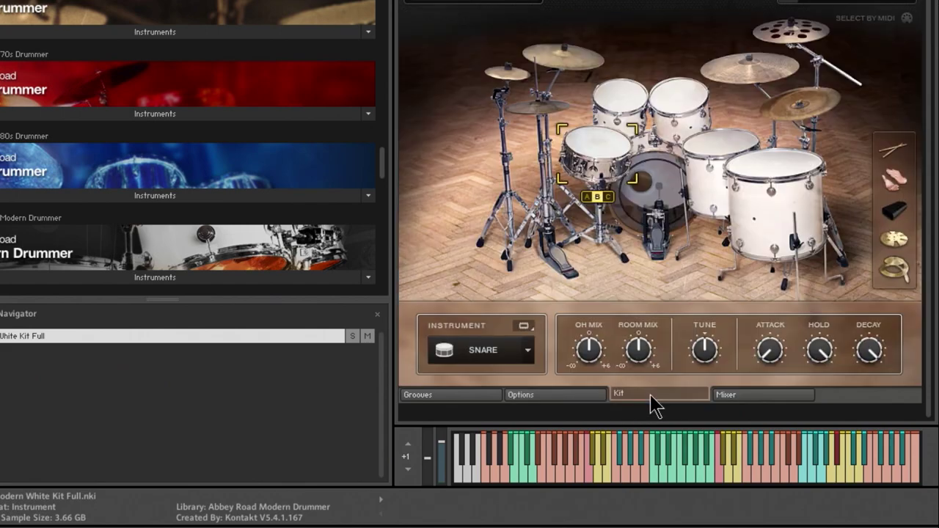
click(620, 99)
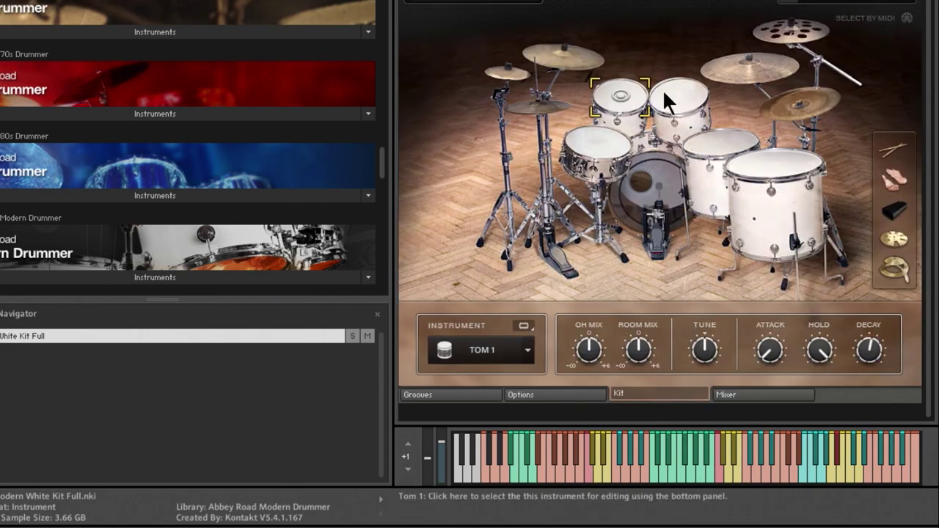
click(675, 92)
click(708, 138)
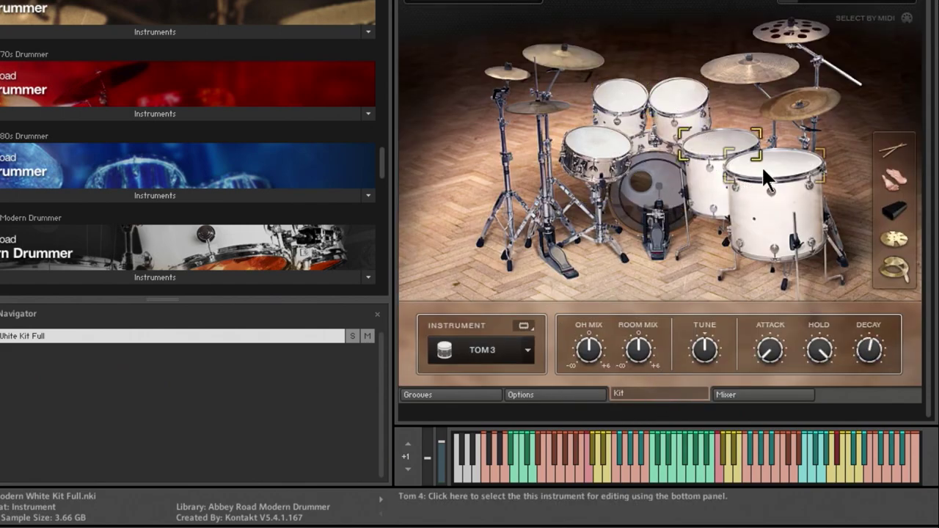
click(765, 176)
Audition the snare and kick, start the groove, and bring up the channel mixer.
click(760, 397)
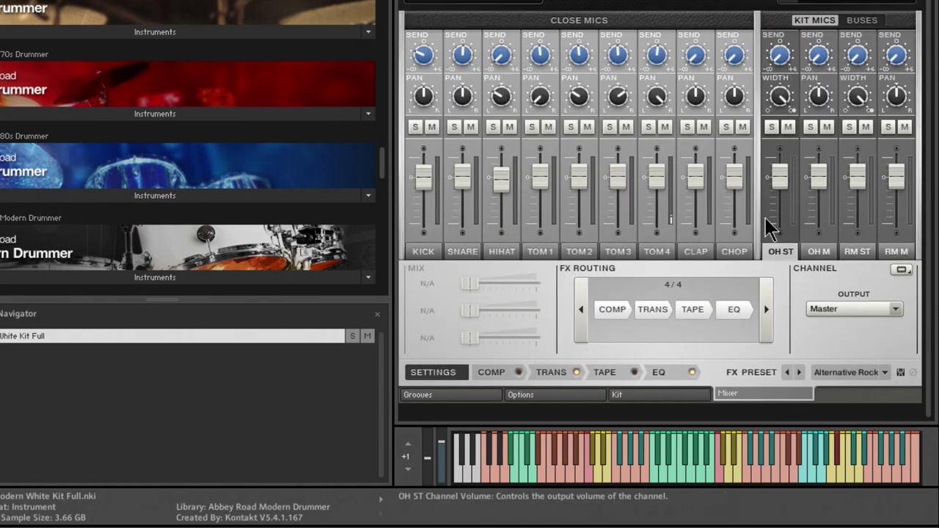
click(664, 396)
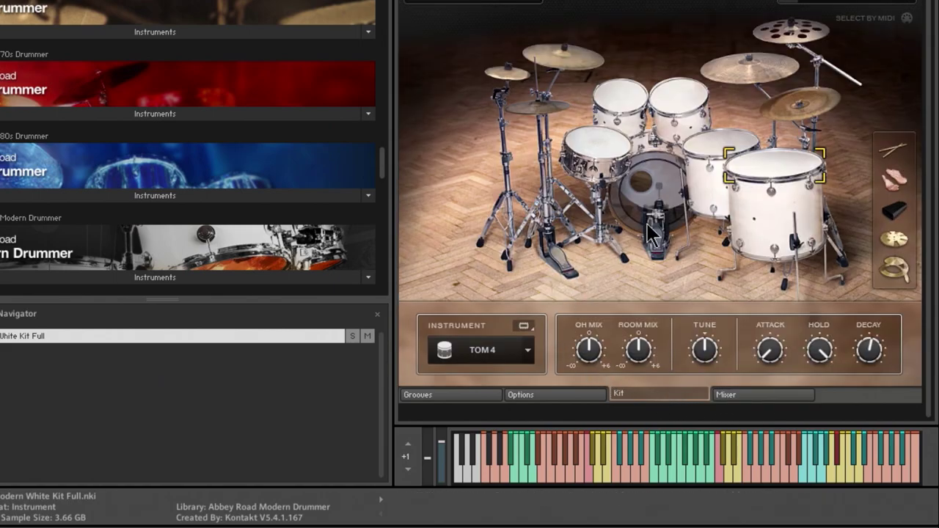
click(602, 145)
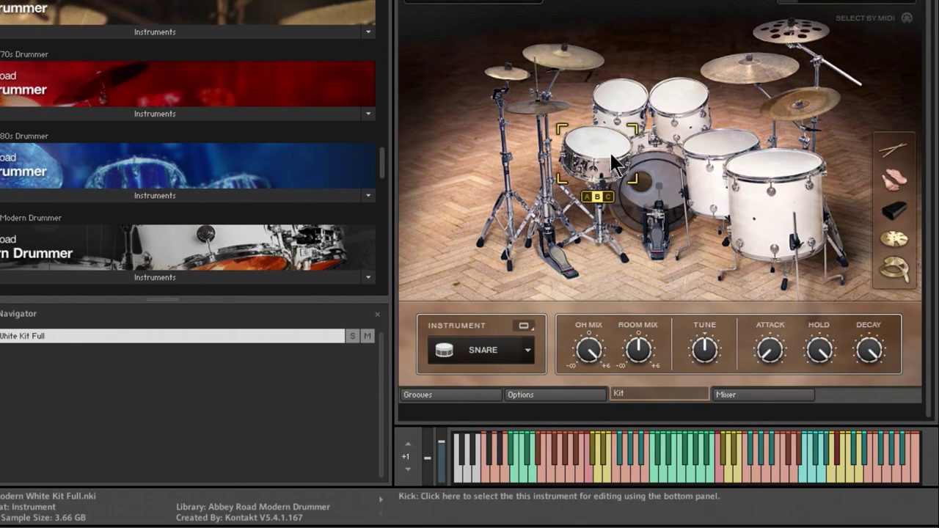
click(664, 208)
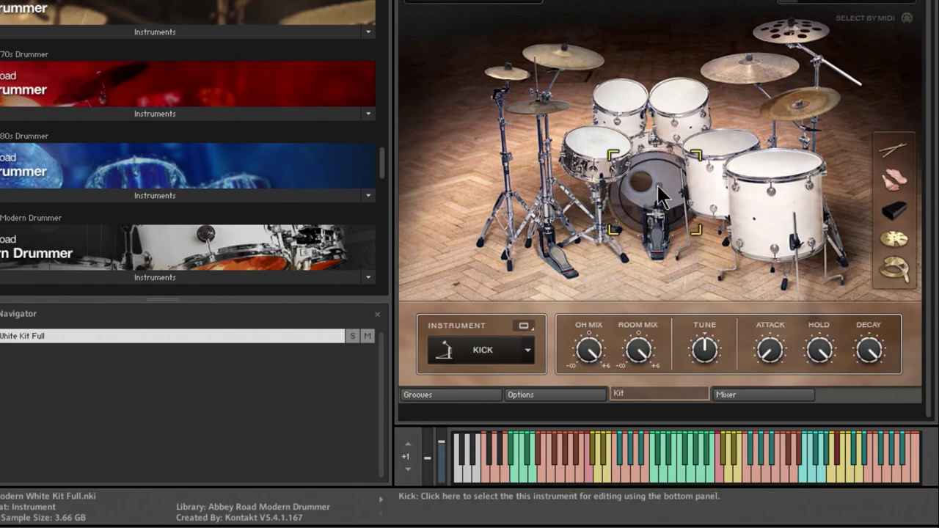
click(785, 3)
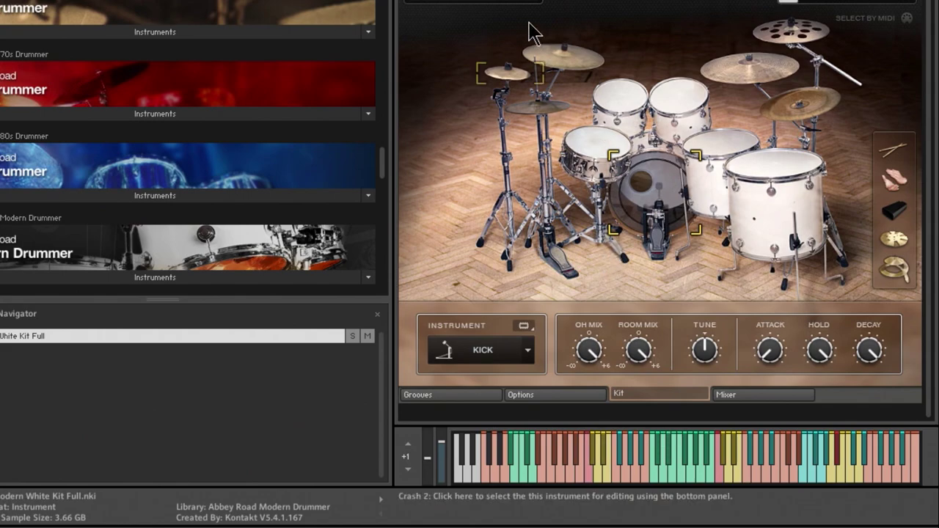
click(741, 396)
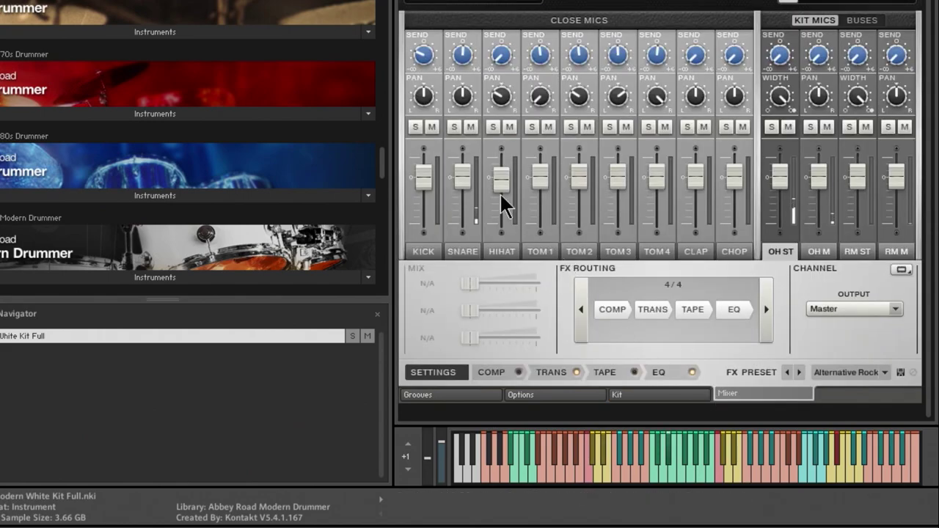
Mute the Snare and Kick channels, then unmute them.
click(471, 127)
click(433, 128)
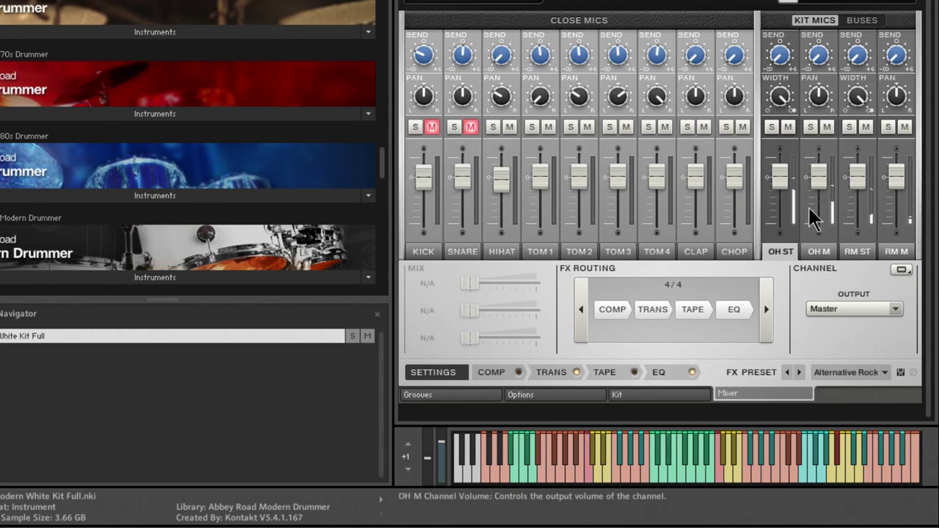
click(471, 127)
click(431, 127)
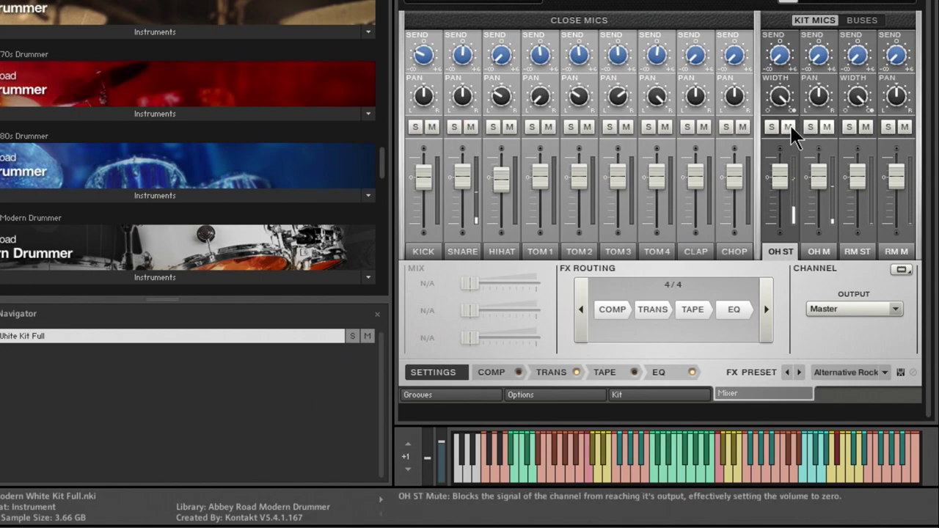
Mute and unmute OH ST, OH M, RM ST and RM M, then return to the kit page.
click(788, 127)
click(827, 127)
click(865, 126)
click(904, 127)
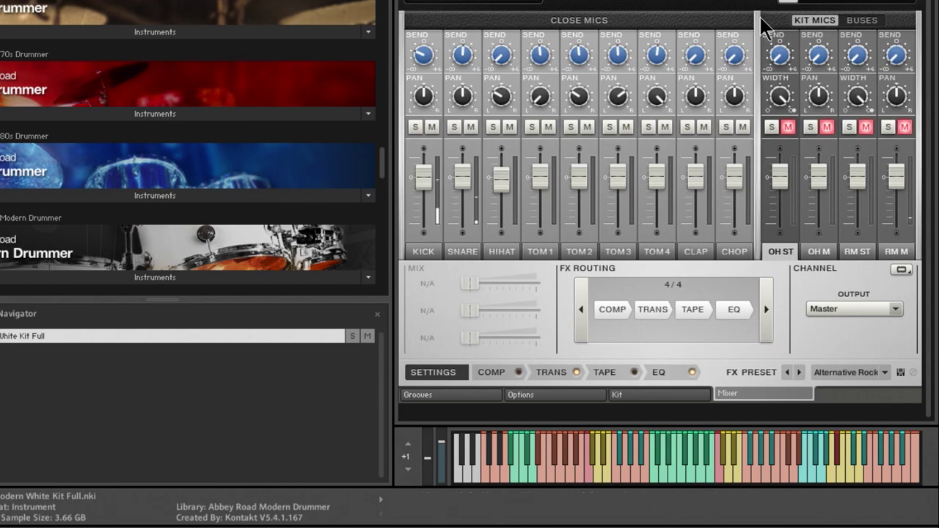
click(788, 127)
click(827, 127)
click(865, 127)
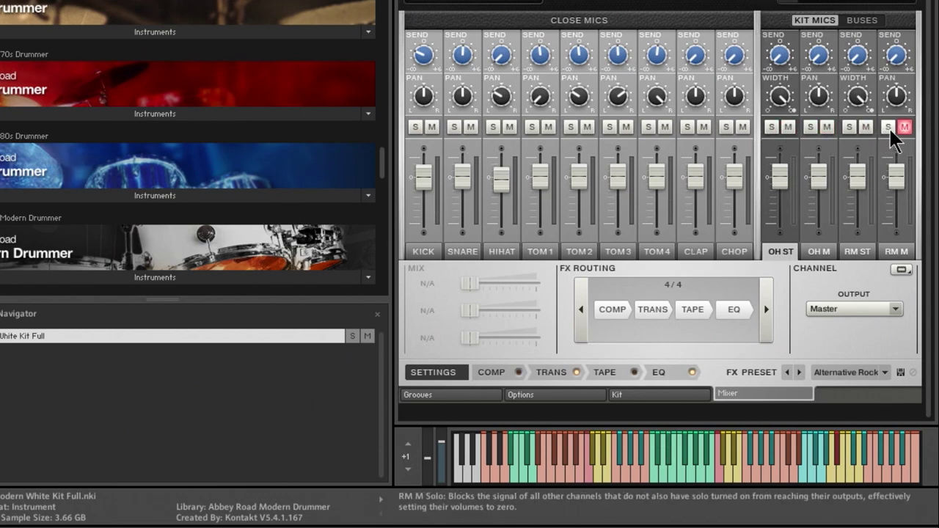
click(904, 127)
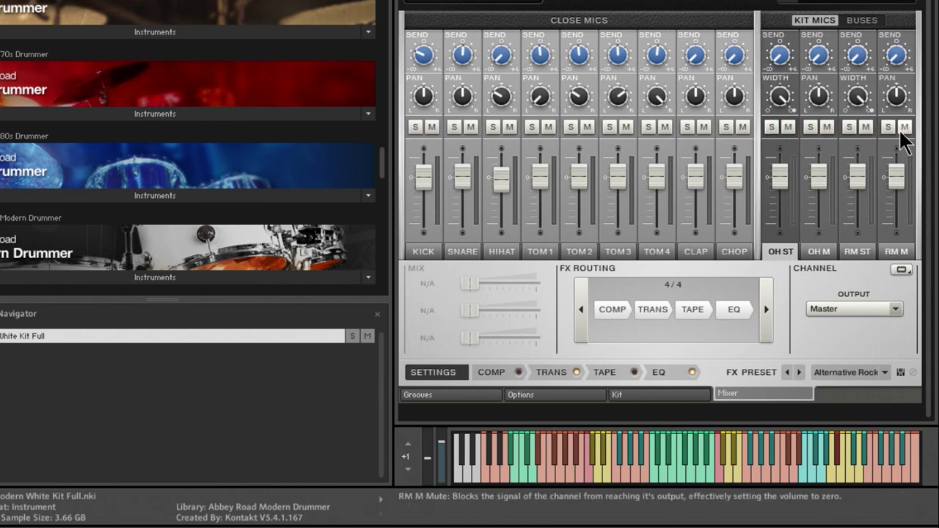
click(627, 395)
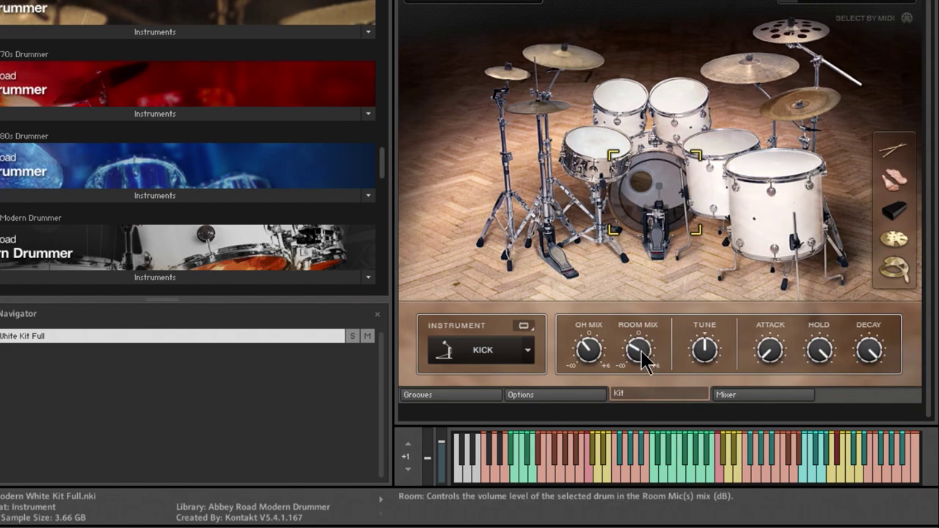
Select the snare, Crash 2 and ride cymbal, then show the mixer page.
click(596, 163)
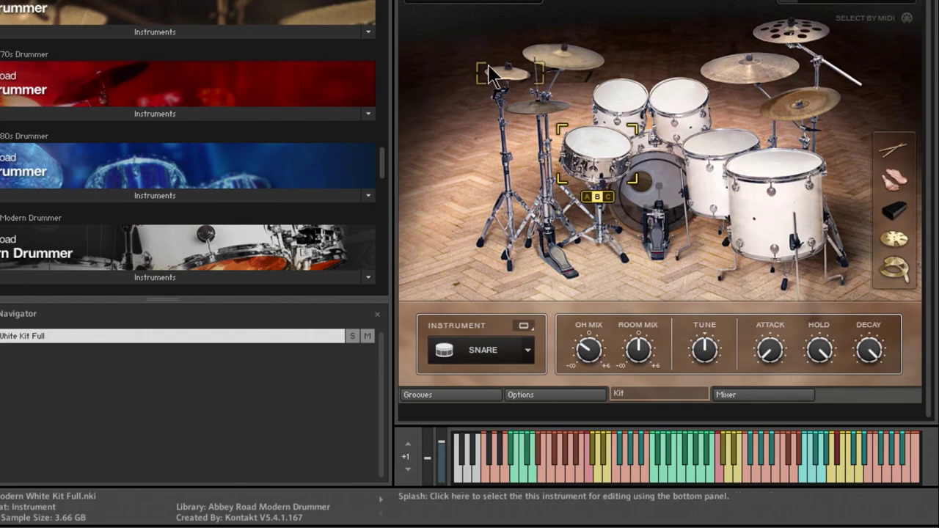
click(573, 58)
click(737, 83)
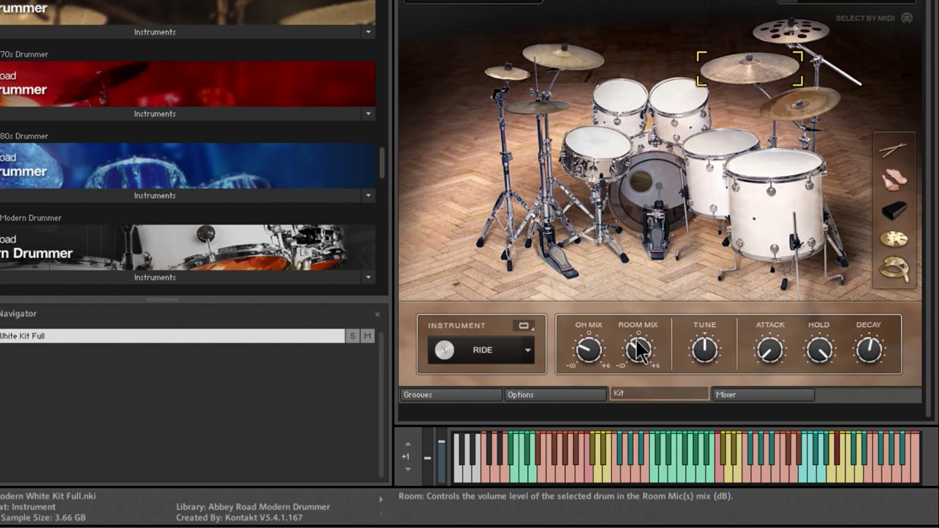
click(728, 396)
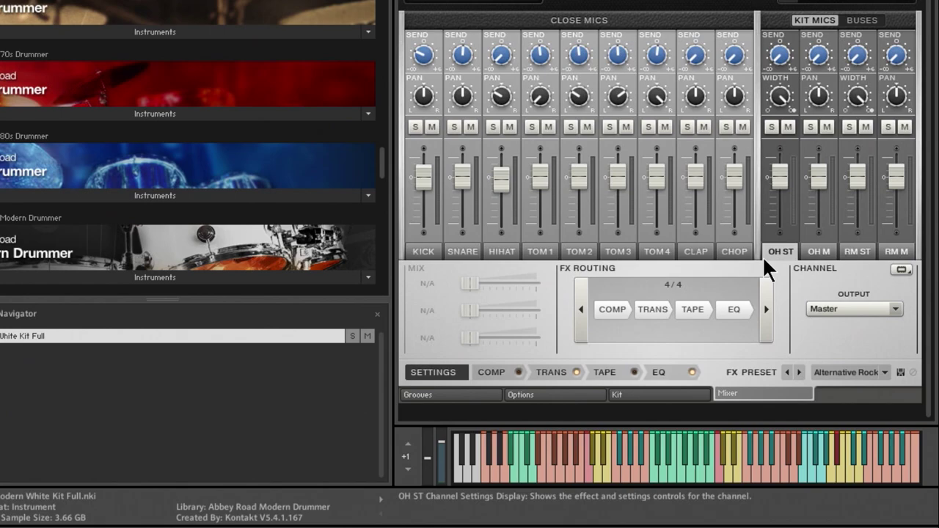
Play the groove and compare soloing OH ST and OH M overheads.
click(788, 3)
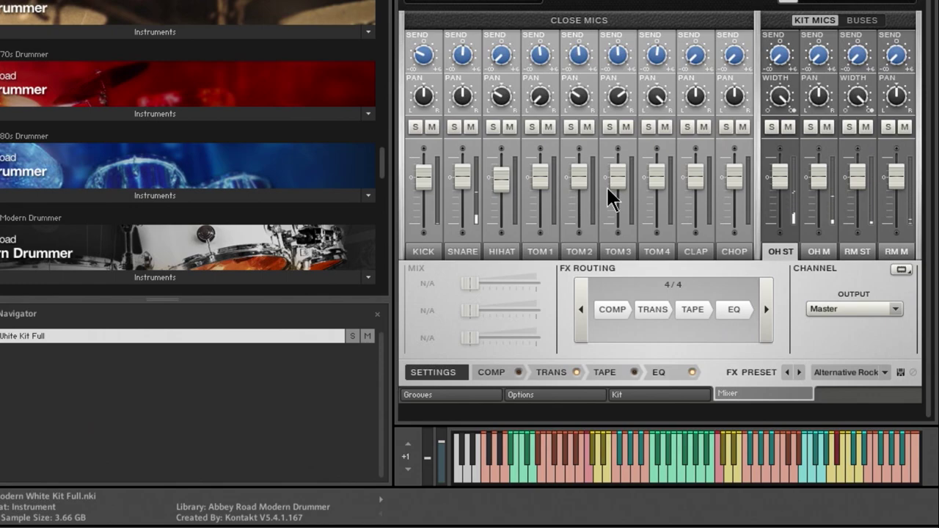
click(771, 127)
click(810, 127)
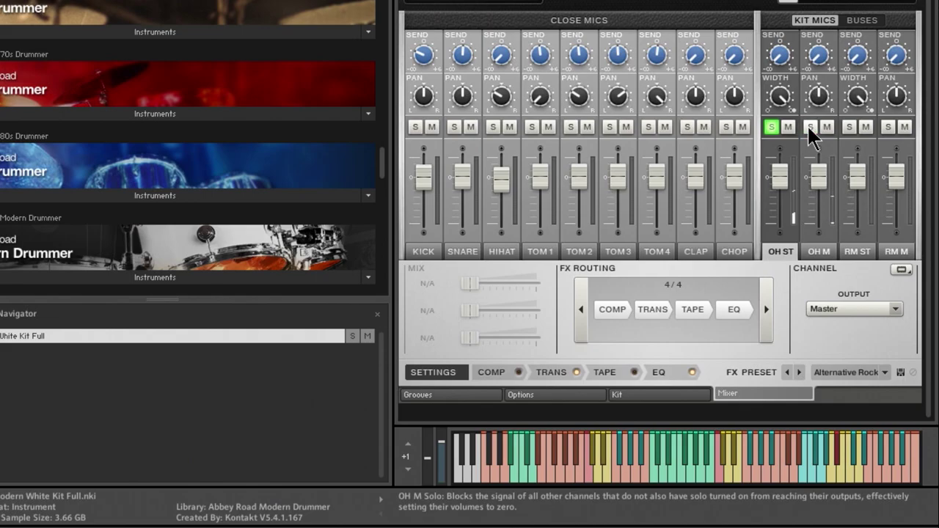
click(810, 127)
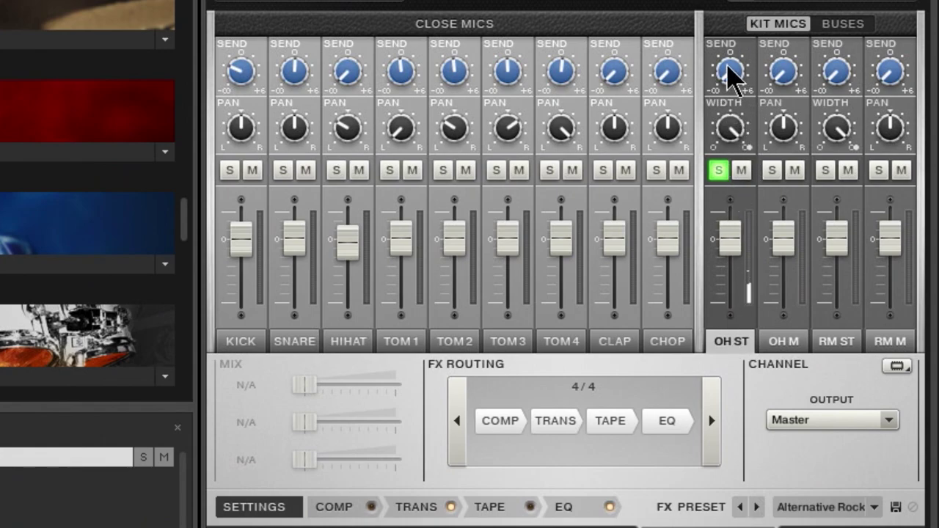
click(718, 170)
click(771, 170)
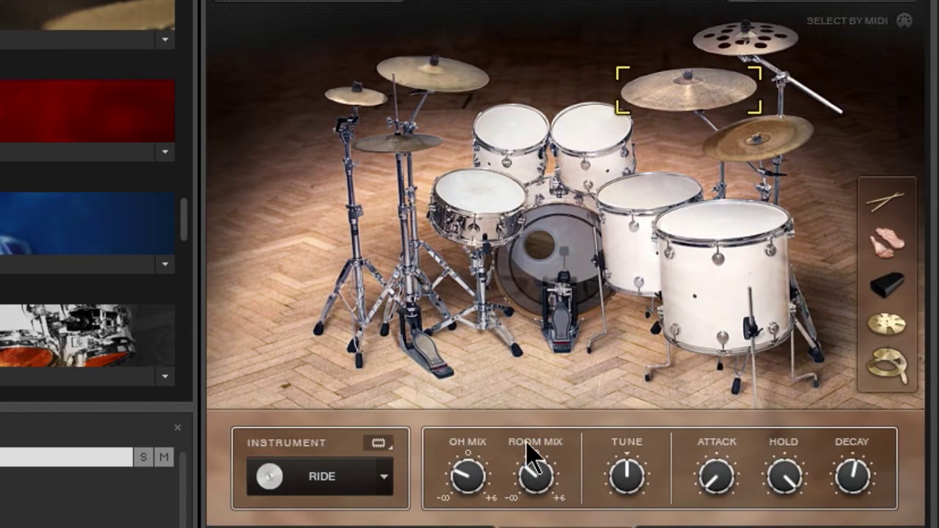
Turn down the kick's ROOM MIX on the kit page, then return to the mixer.
click(543, 257)
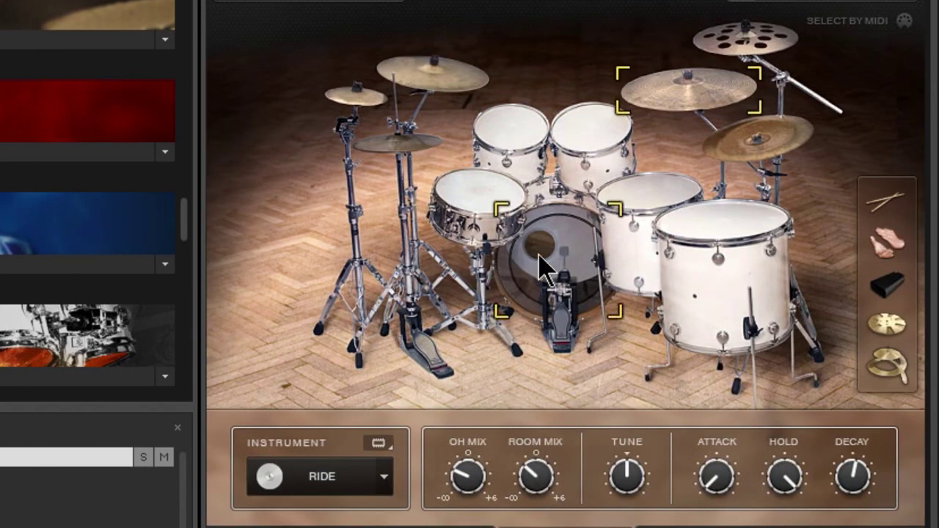
drag(536, 476, 539, 514)
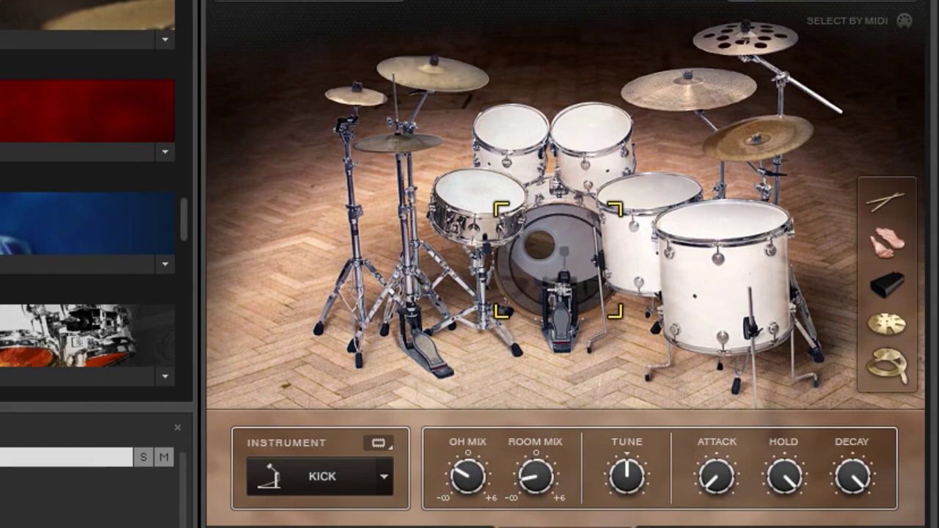
click(455, 209)
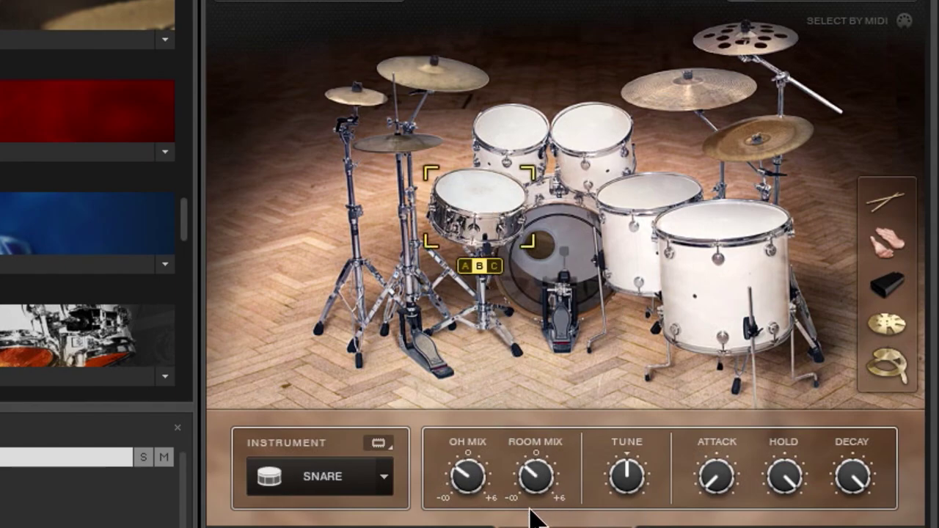
click(682, 526)
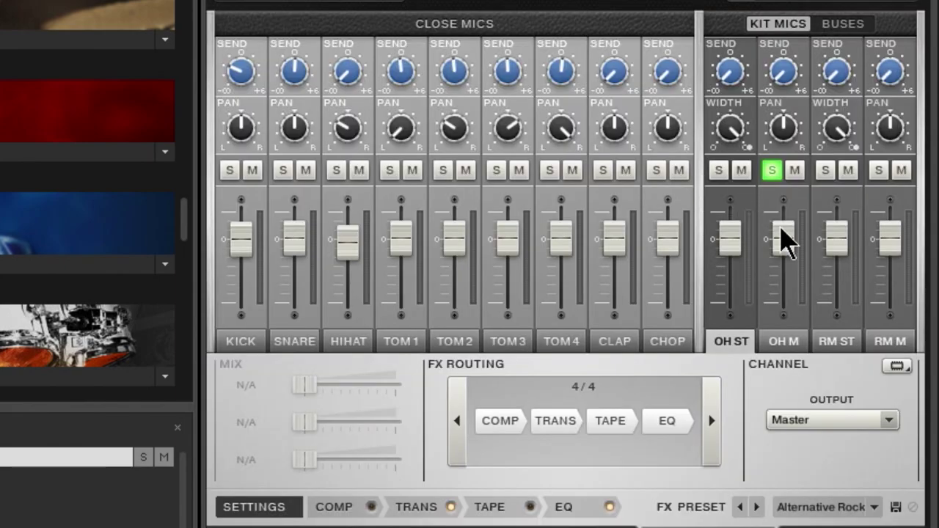
Toggle the OH M solo off, then solo the RM M room mic.
click(772, 169)
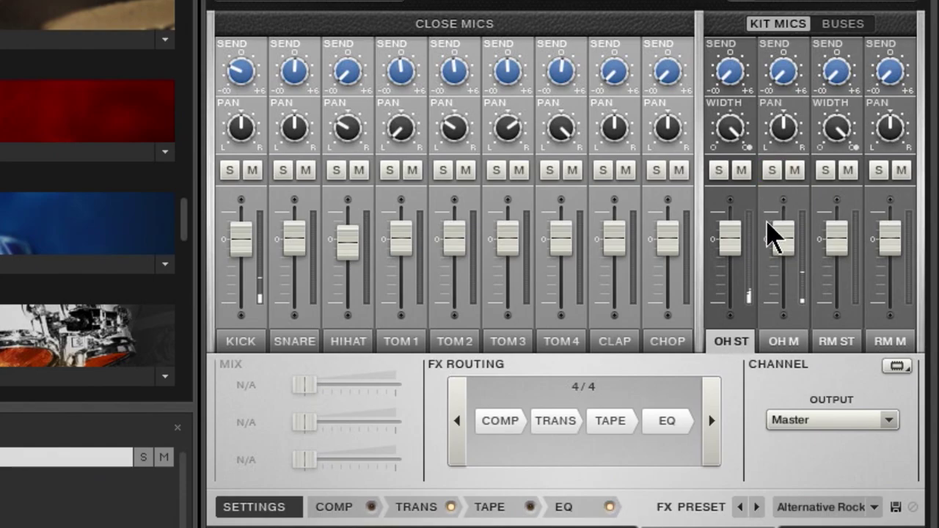
click(772, 169)
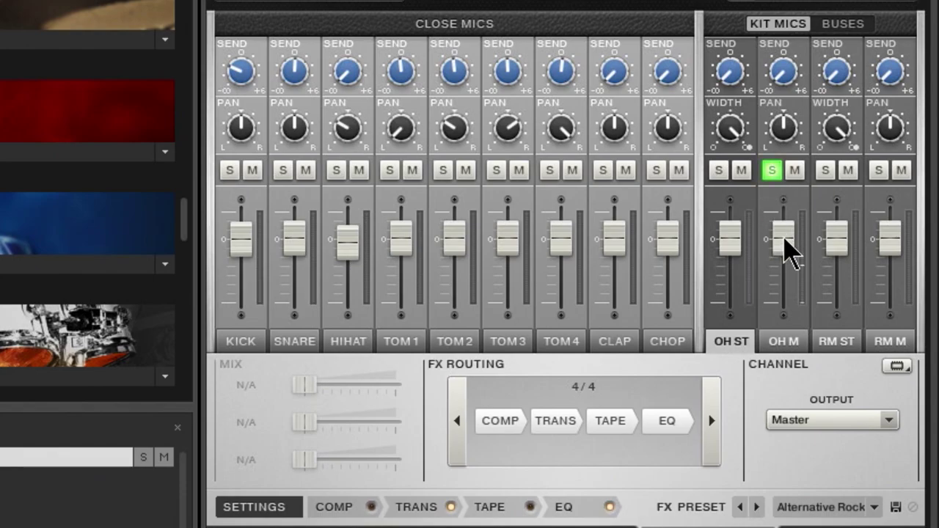
click(772, 169)
click(826, 169)
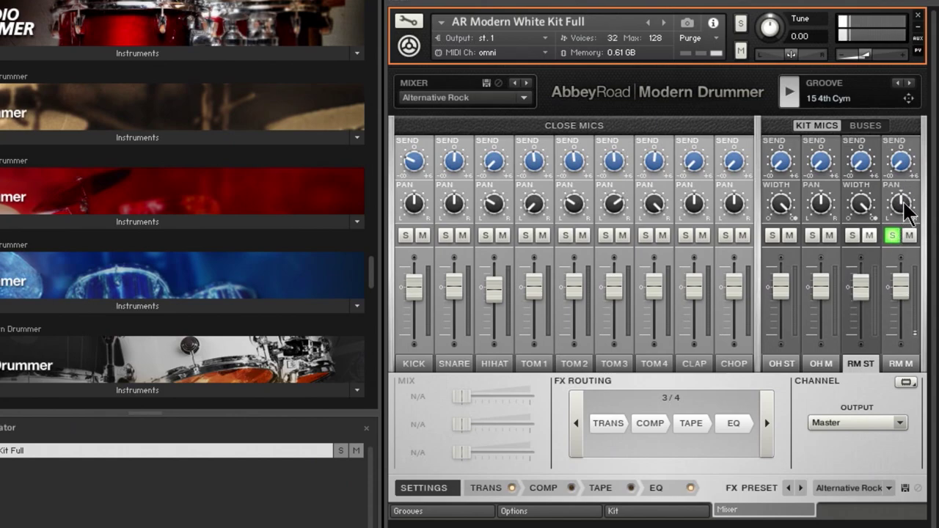
Check the OH M and RM M effect routing, nudge RM M lower and unsolo it.
click(815, 355)
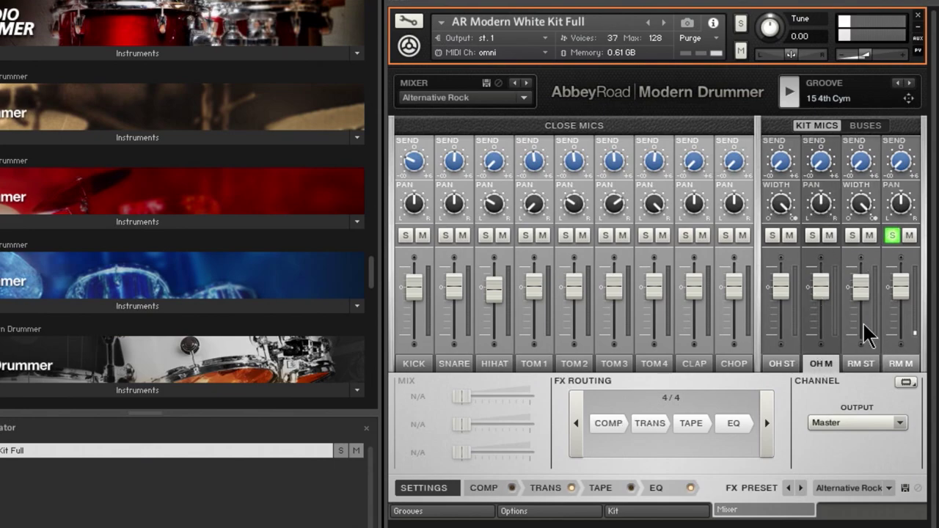
click(906, 326)
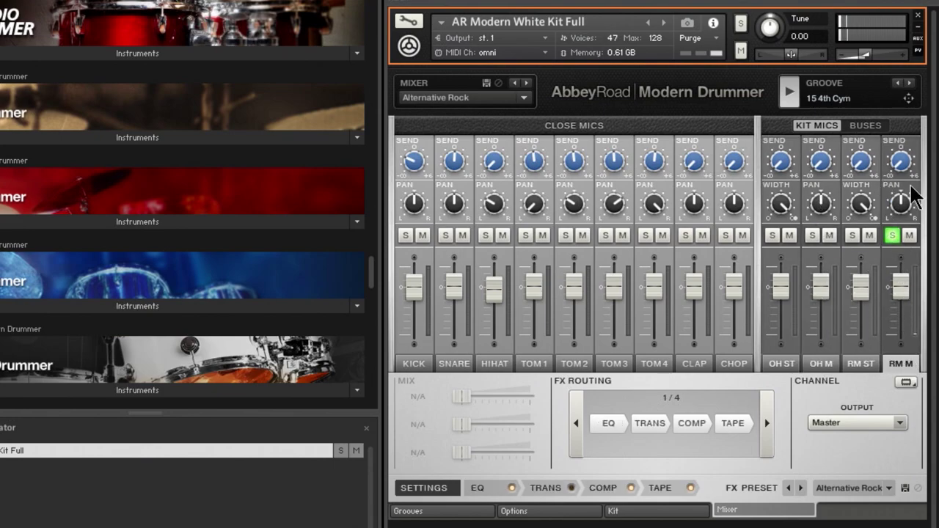
drag(904, 312, 901, 292)
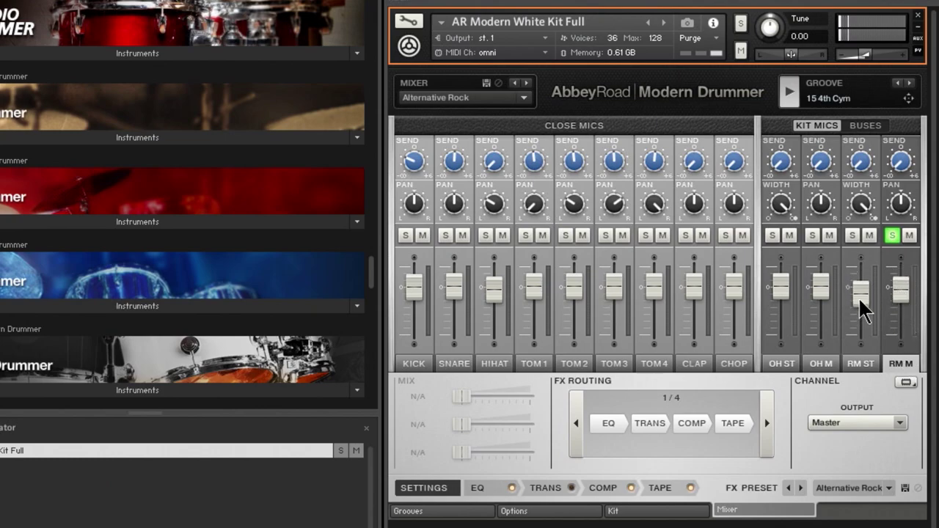
click(891, 235)
Pull the RM ST and RM M faders down and push the OH ST and OH M faders up.
drag(781, 288, 781, 310)
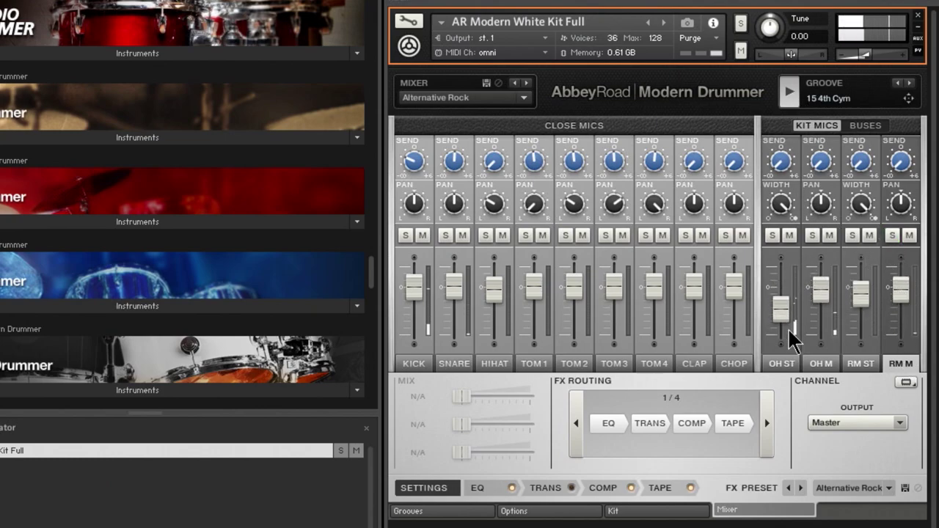
drag(862, 294, 901, 308)
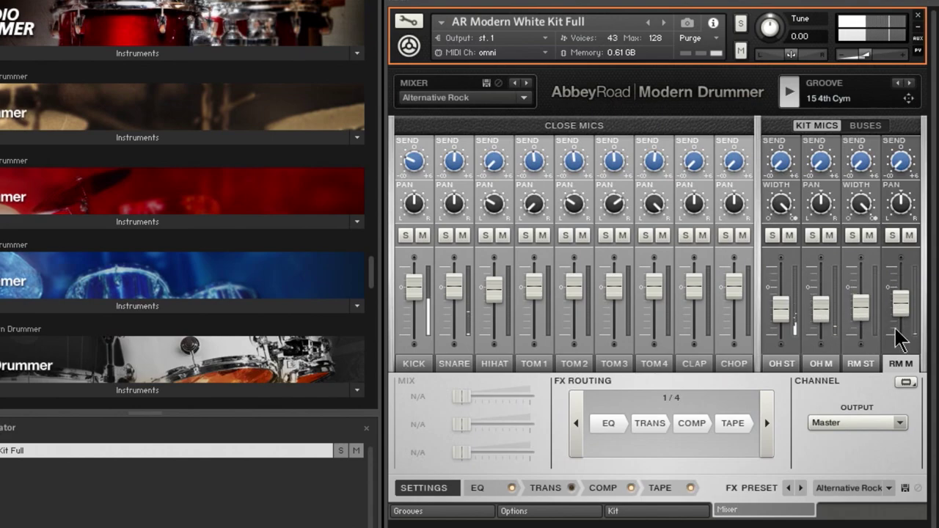
drag(781, 314, 782, 318)
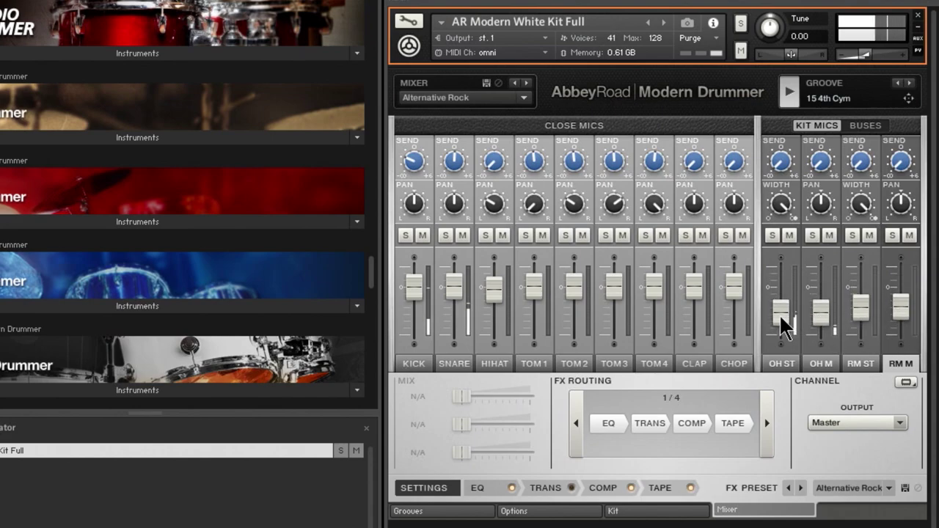
drag(781, 314, 828, 272)
drag(858, 307, 866, 292)
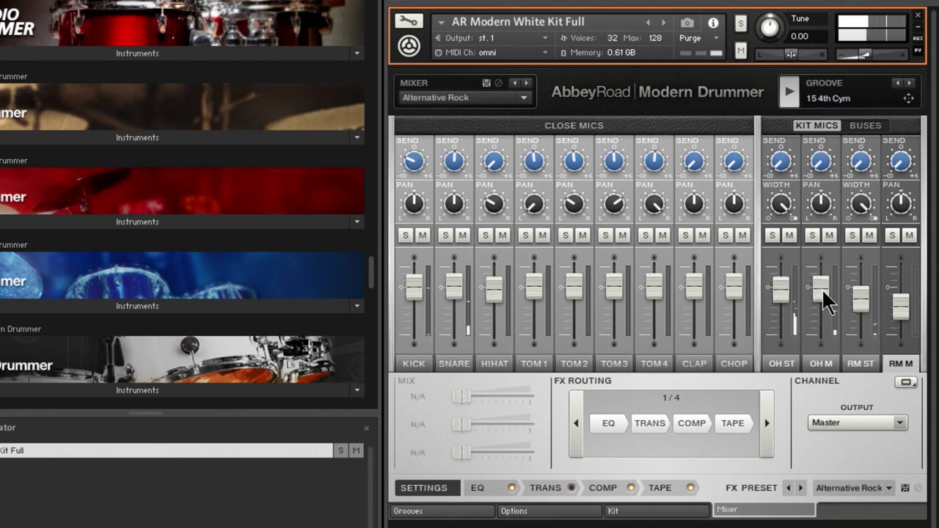
Go to the Kit page, come back to the Mixer, and show the Reverb and Master buses.
click(624, 510)
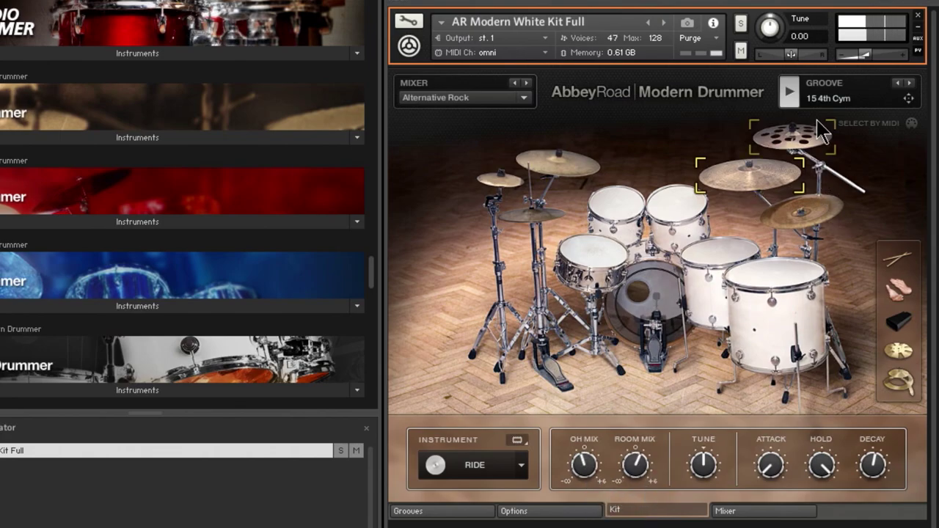
click(763, 511)
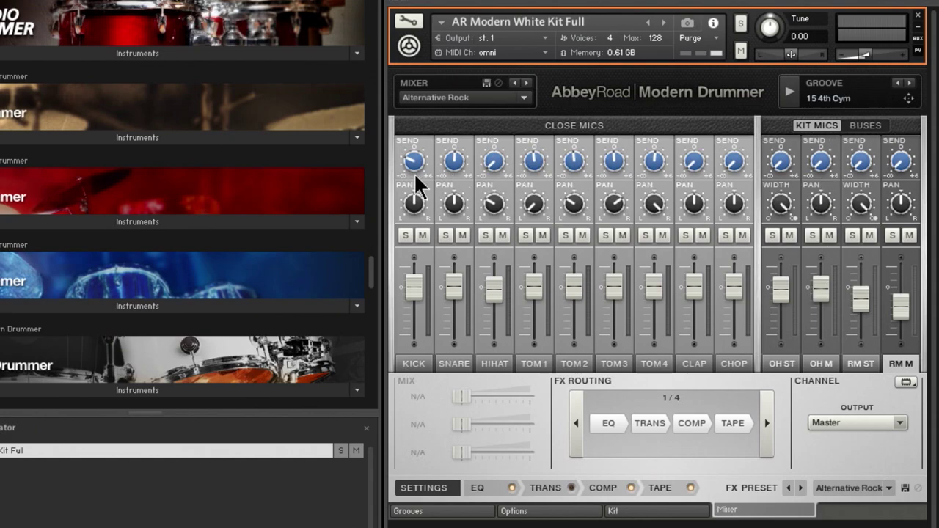
click(865, 125)
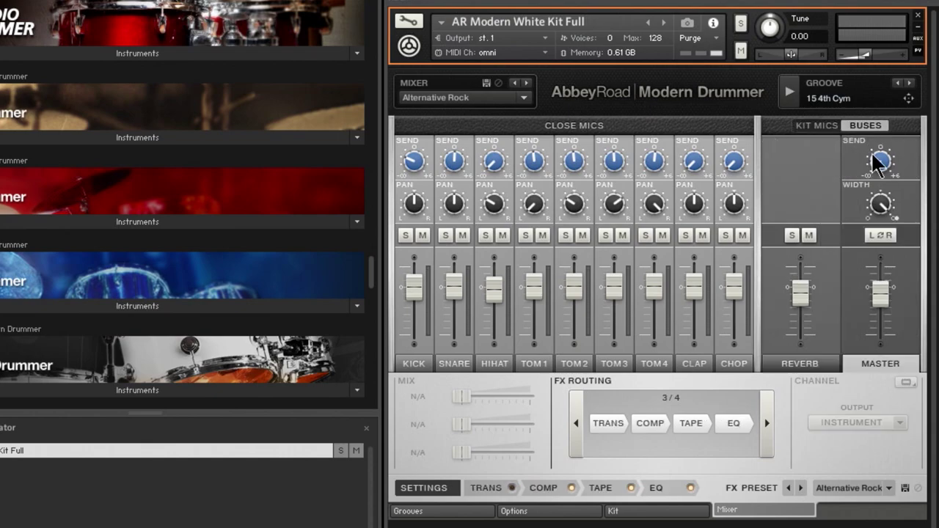
Open the Reverb bus settings, browse the reverb types, and look through the Halls presets.
click(813, 365)
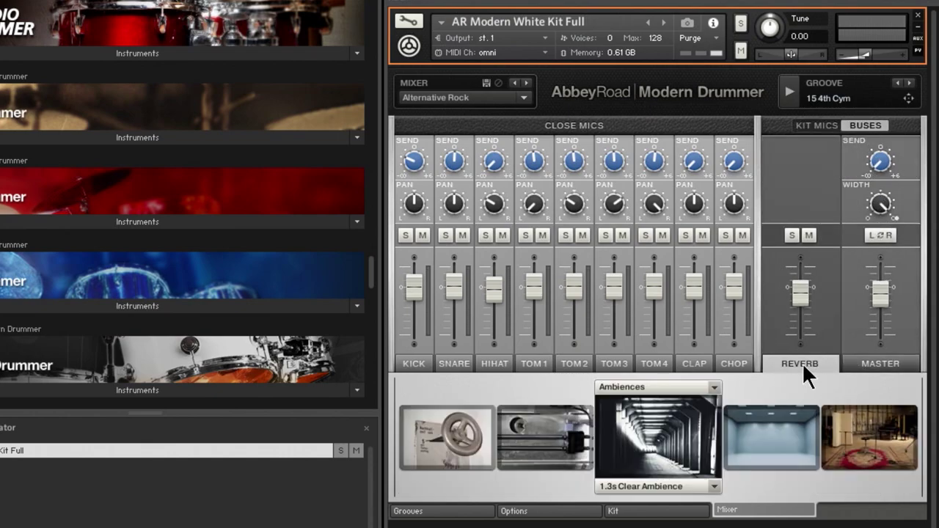
click(576, 438)
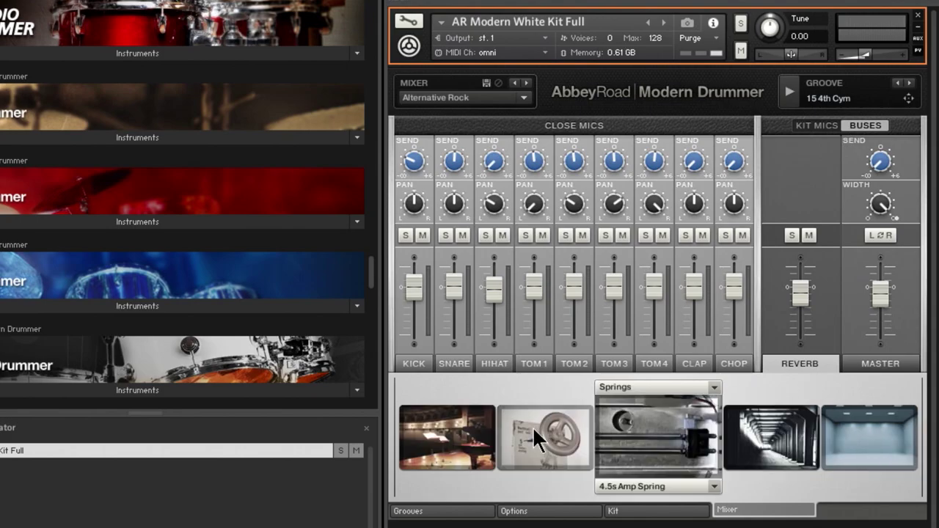
click(432, 448)
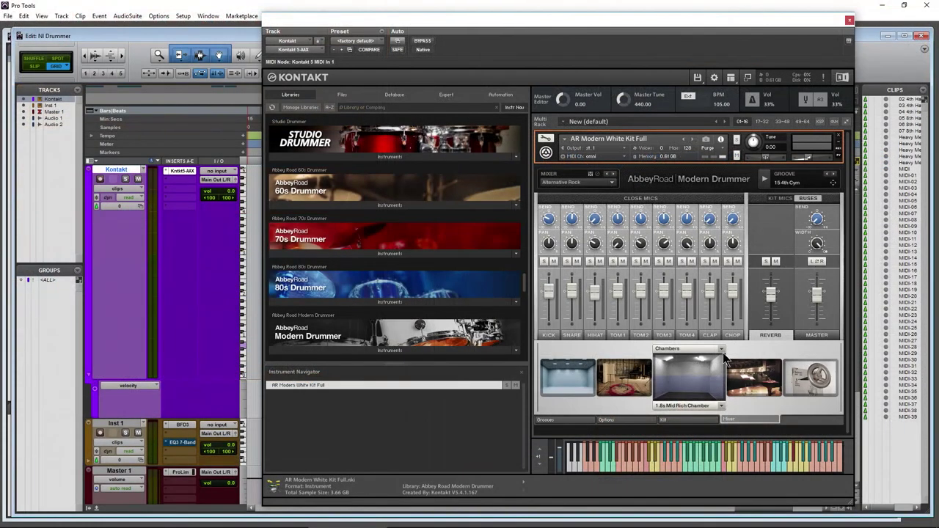
click(712, 386)
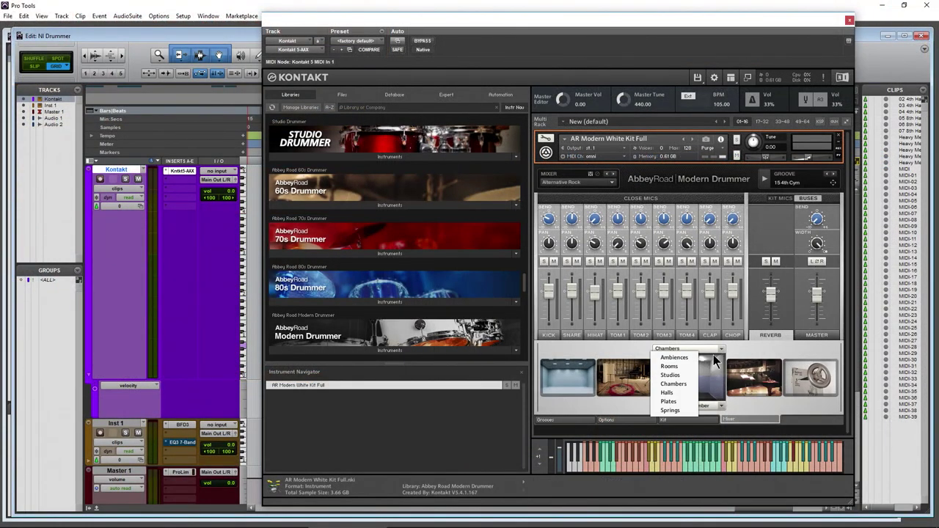
click(680, 394)
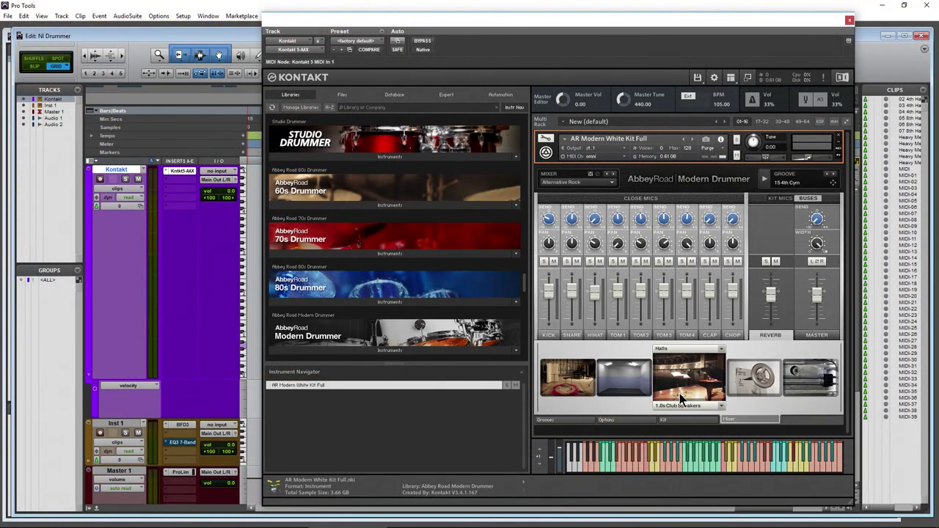
click(719, 406)
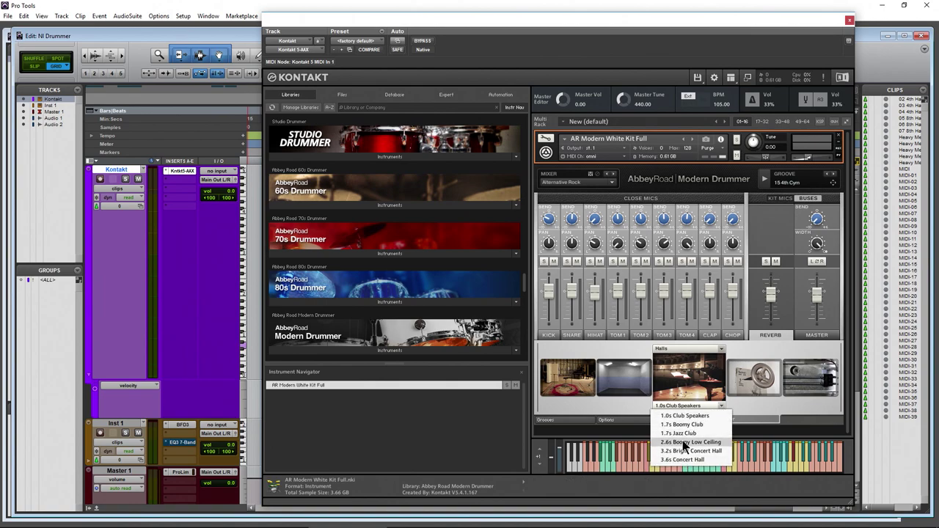
Set the reverb to Chambers > 1.8s Mid Rich Chamber and start the groove.
click(721, 350)
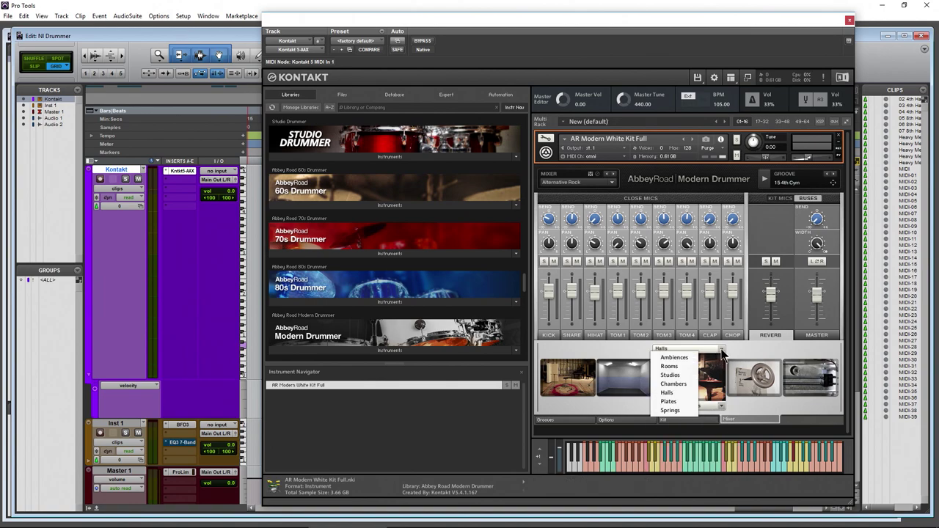
click(678, 384)
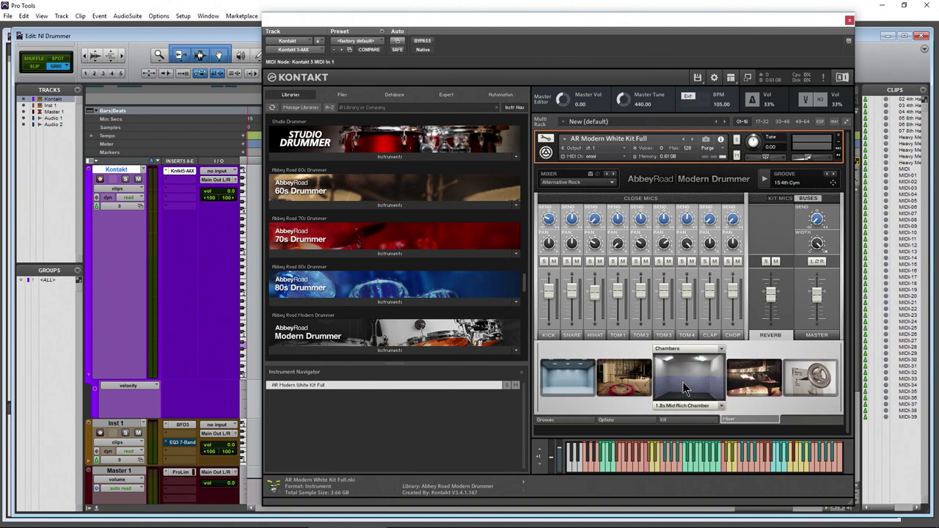
click(721, 406)
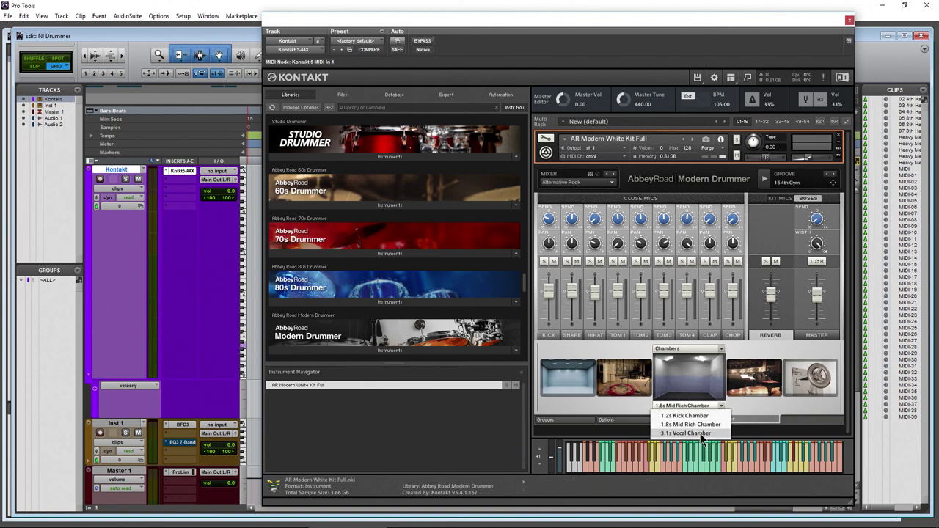
click(709, 424)
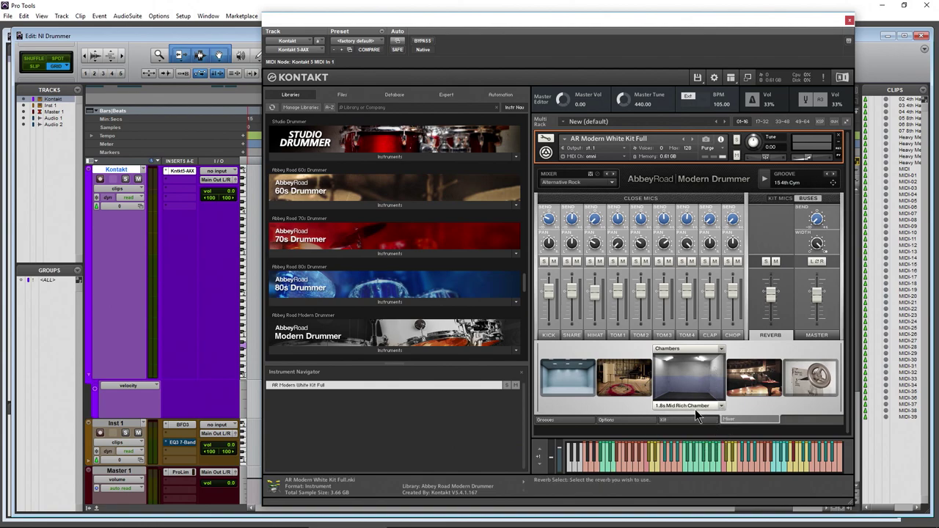
click(764, 178)
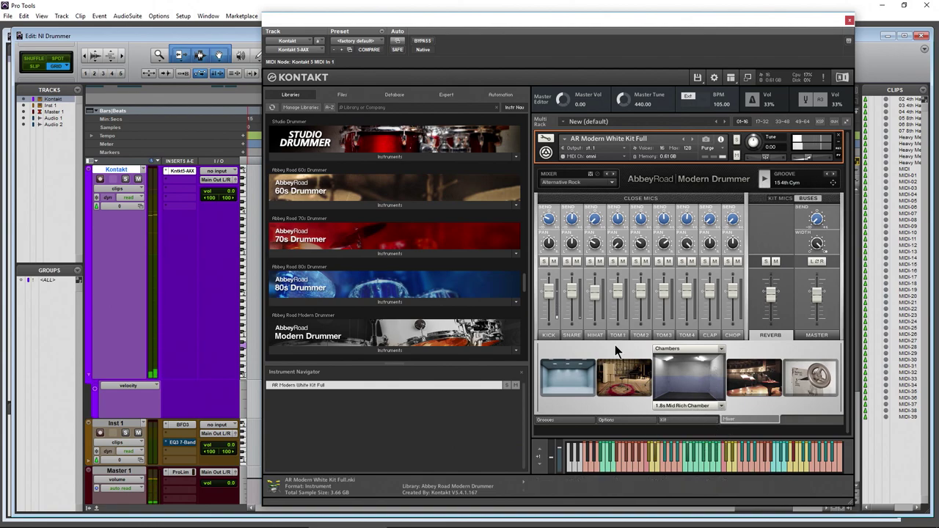
With the Reverb bus soloed, raise the Snare reverb send, then unsolo and lower the Reverb fader.
click(766, 261)
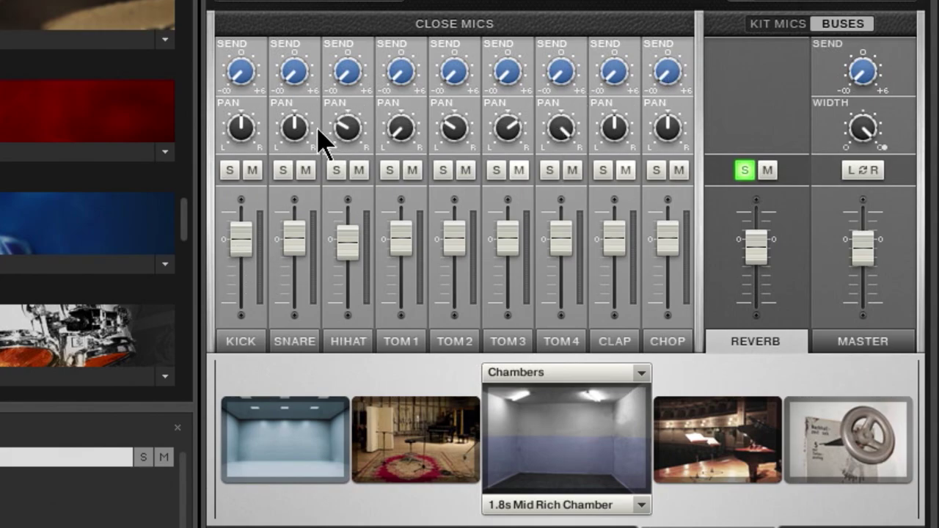
mouse_move(298, 73)
mouse_down()
mouse_move(310, 36)
mouse_move(305, 3)
mouse_move(294, 81)
mouse_up()
mouse_move(294, 81)
mouse_down()
mouse_move(291, 64)
mouse_move(296, 83)
mouse_up()
click(745, 171)
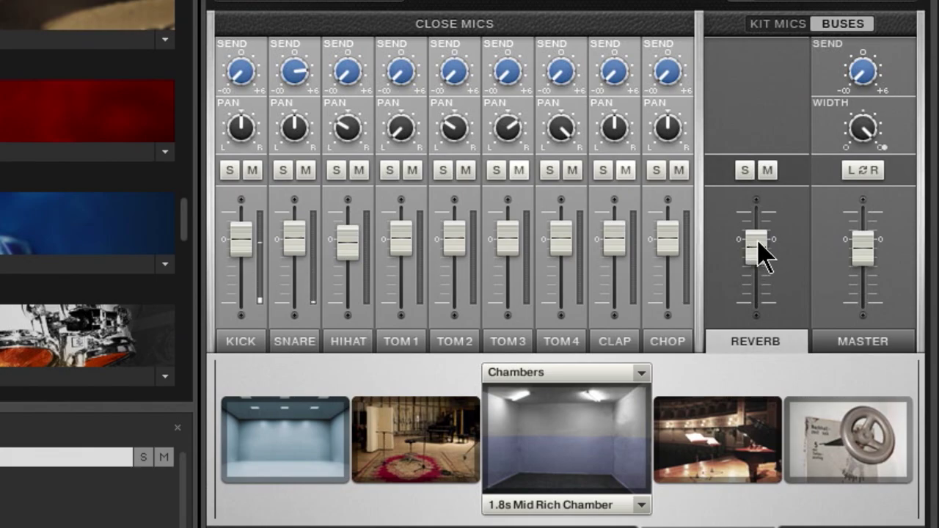
drag(759, 247, 760, 227)
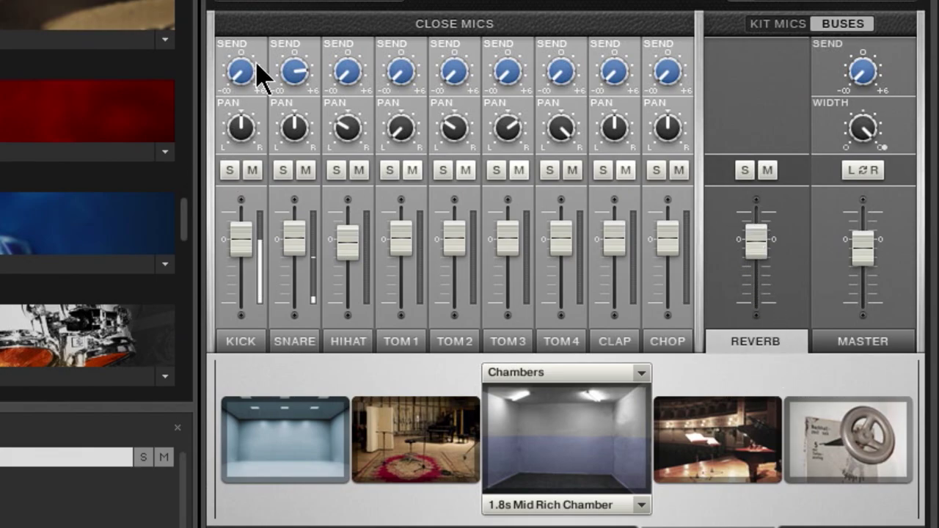
Audition a raised Kick reverb send with the Reverb bus soloed, then turn it back down.
click(745, 170)
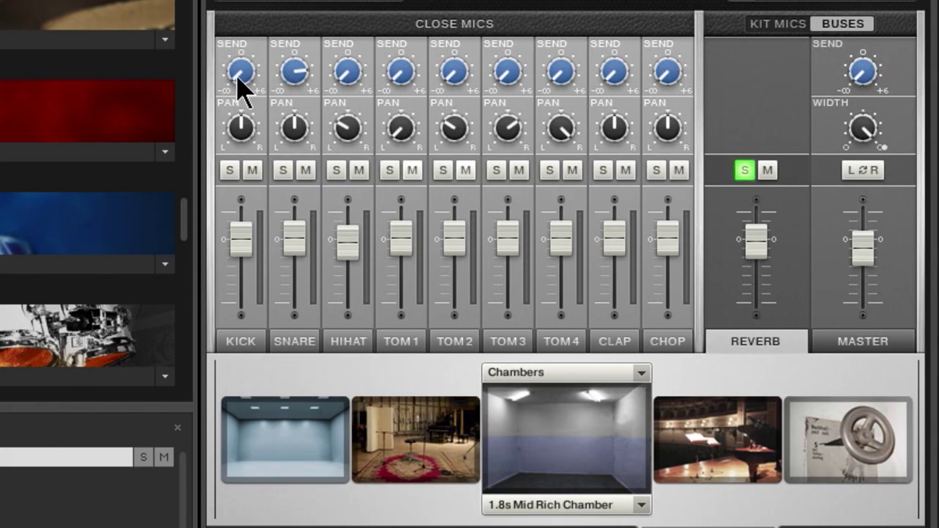
drag(242, 84, 242, 11)
click(745, 171)
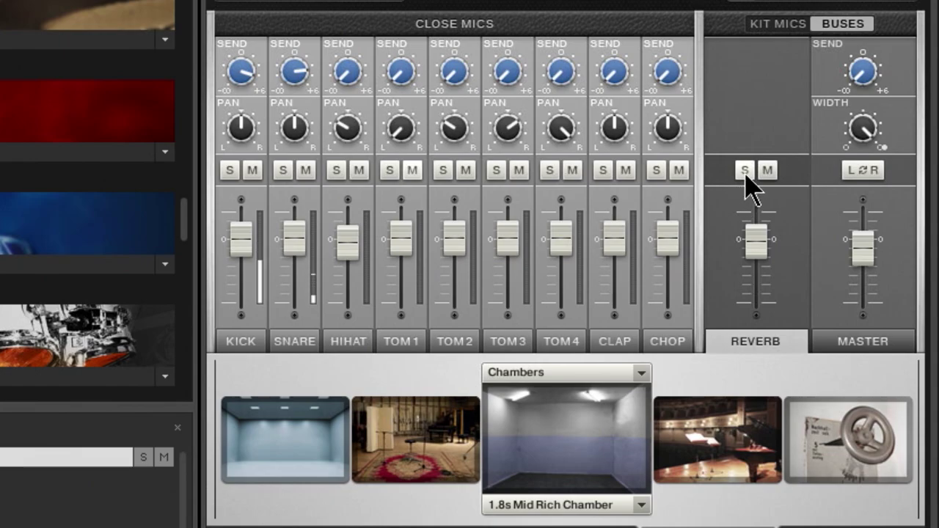
drag(245, 79, 252, 226)
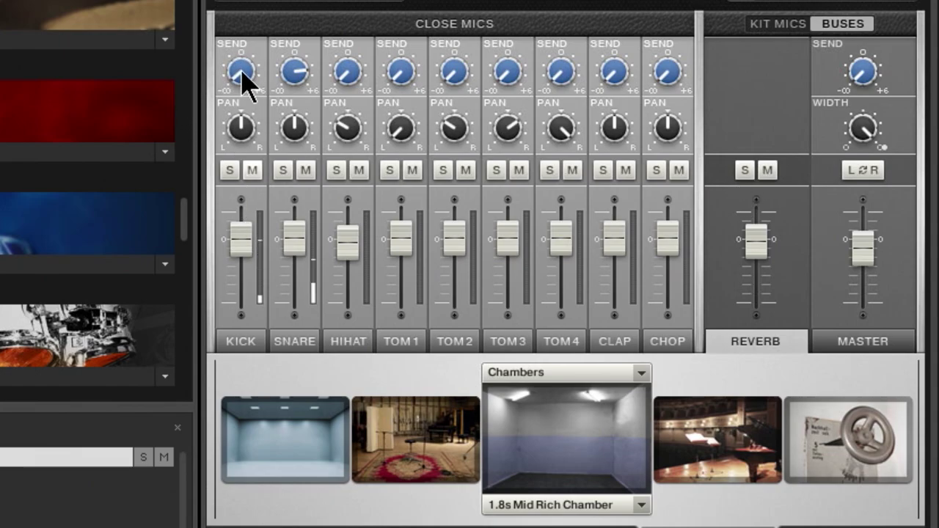
click(744, 171)
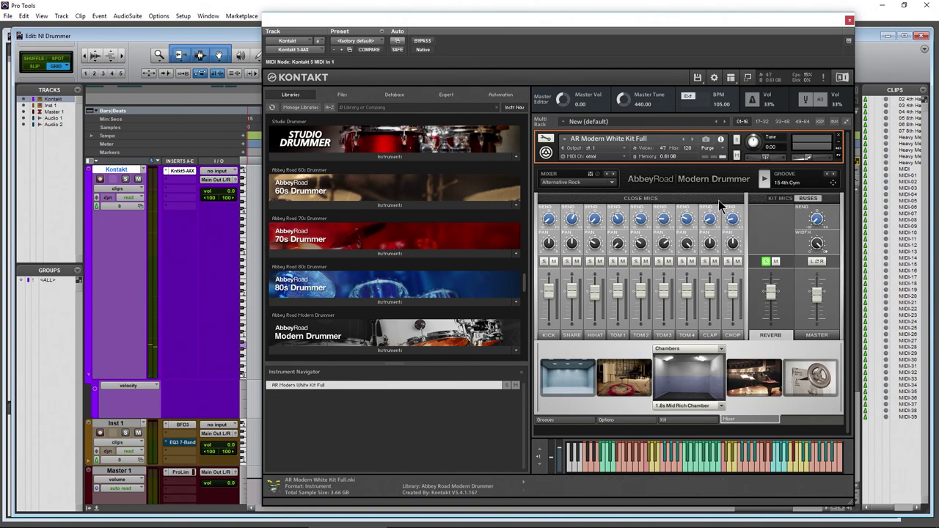
click(766, 261)
Raise the Reverb fader, play 04 Nu Metal > 06 Roach 85BPM > 07 4th Cym, and return to the Mixer.
mouse_move(771, 293)
mouse_down()
mouse_move(771, 281)
mouse_move(770, 291)
mouse_up()
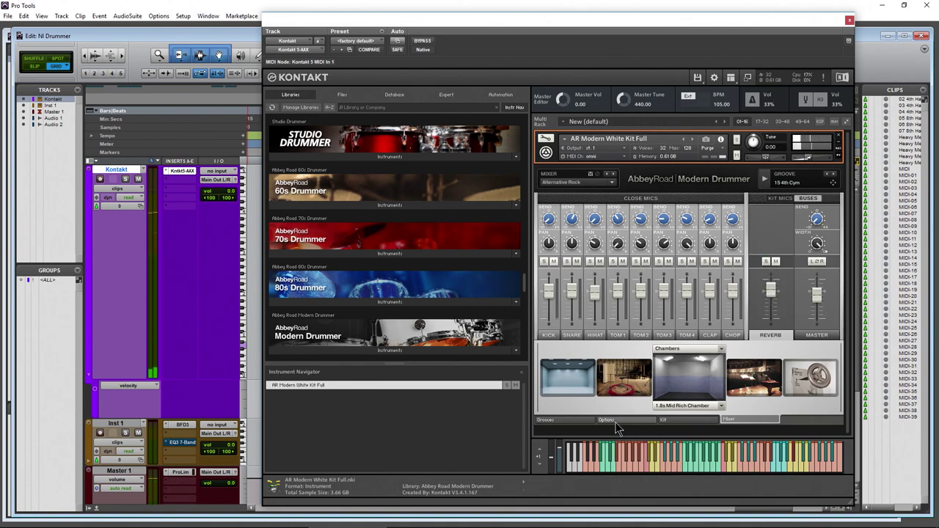
click(564, 419)
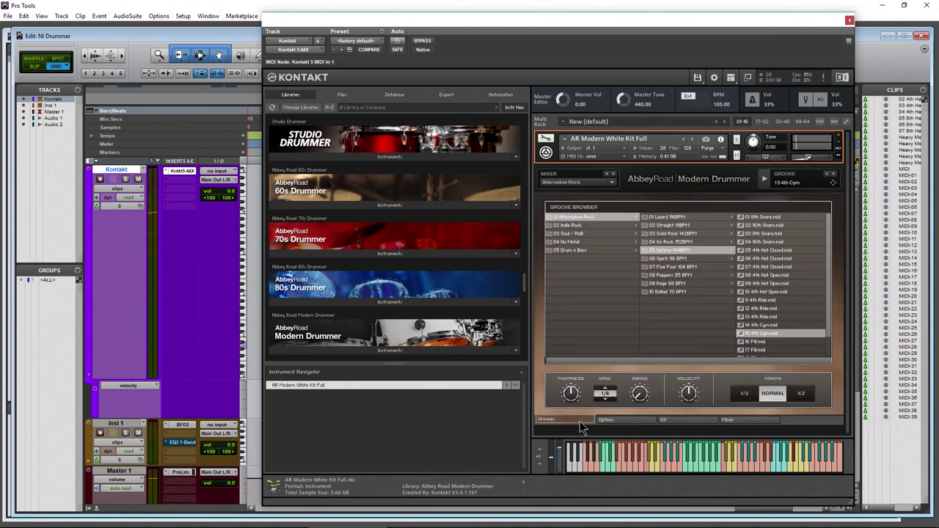
click(577, 242)
click(669, 259)
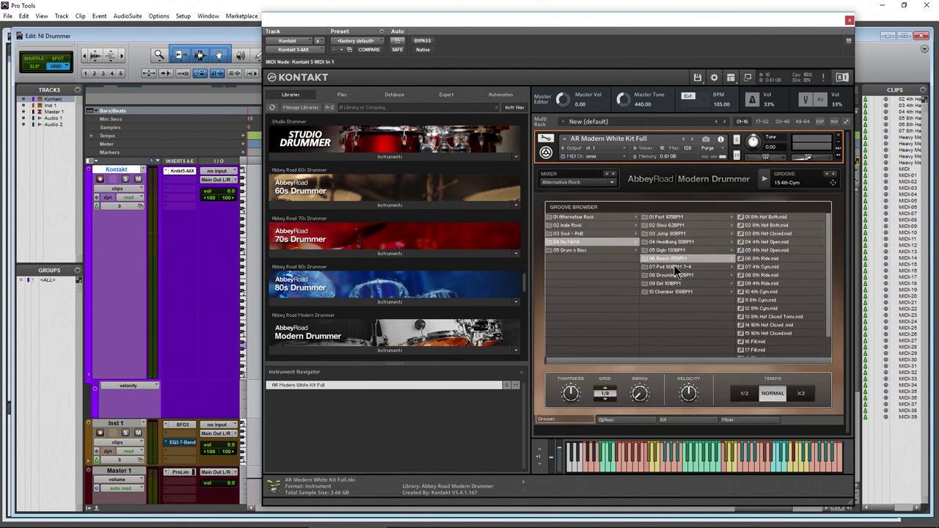
click(757, 267)
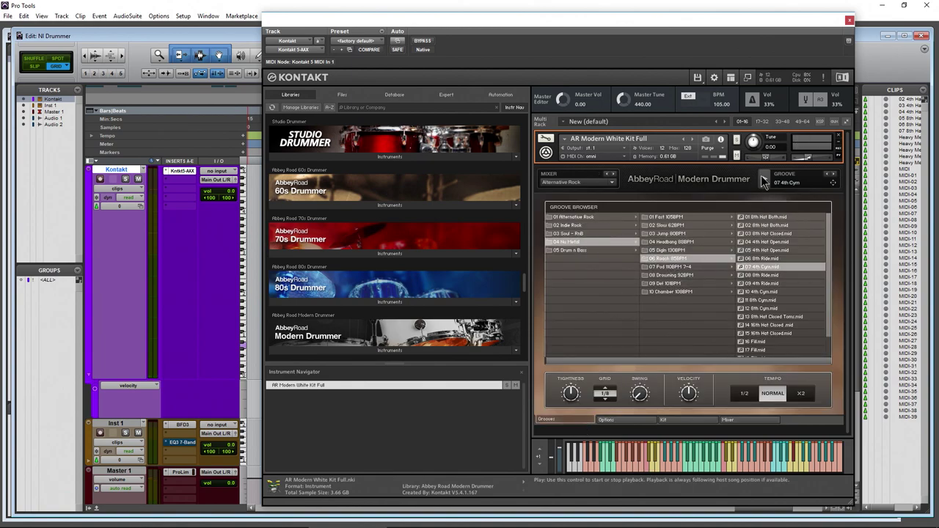
click(764, 179)
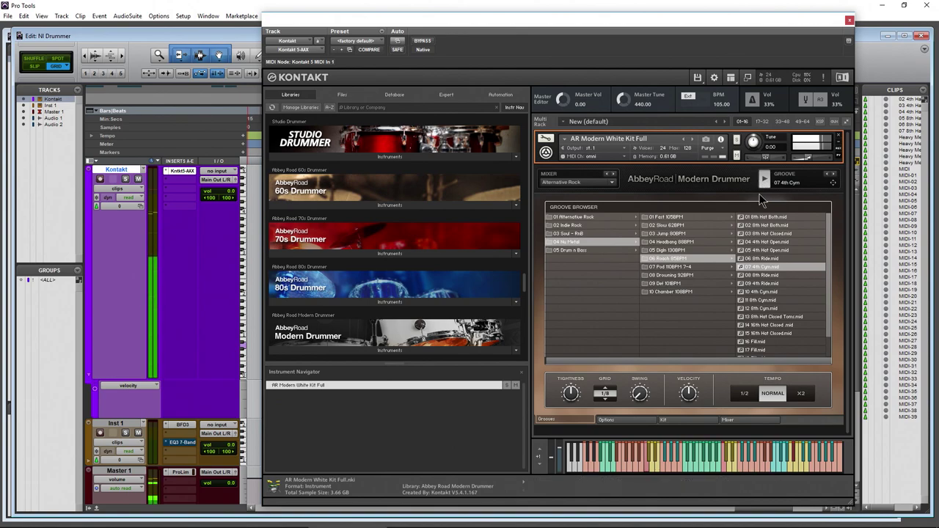
click(745, 420)
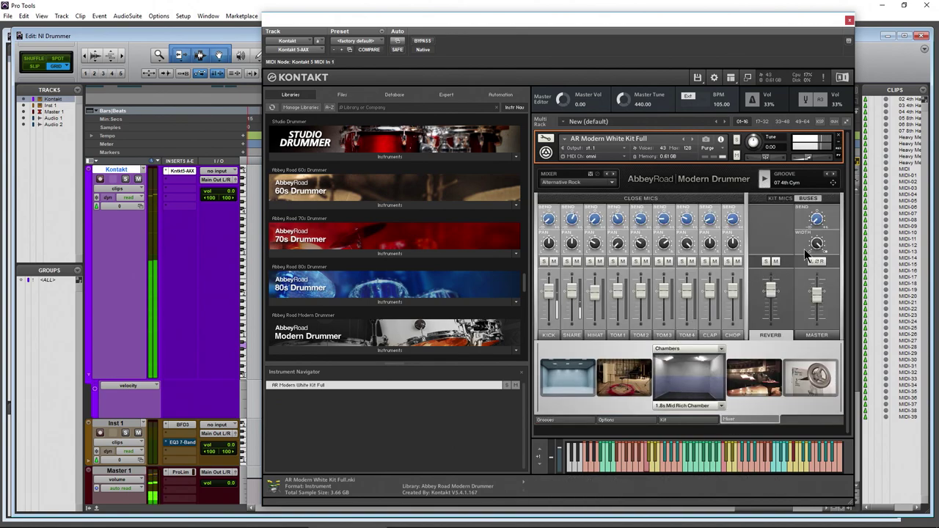
click(819, 334)
click(736, 156)
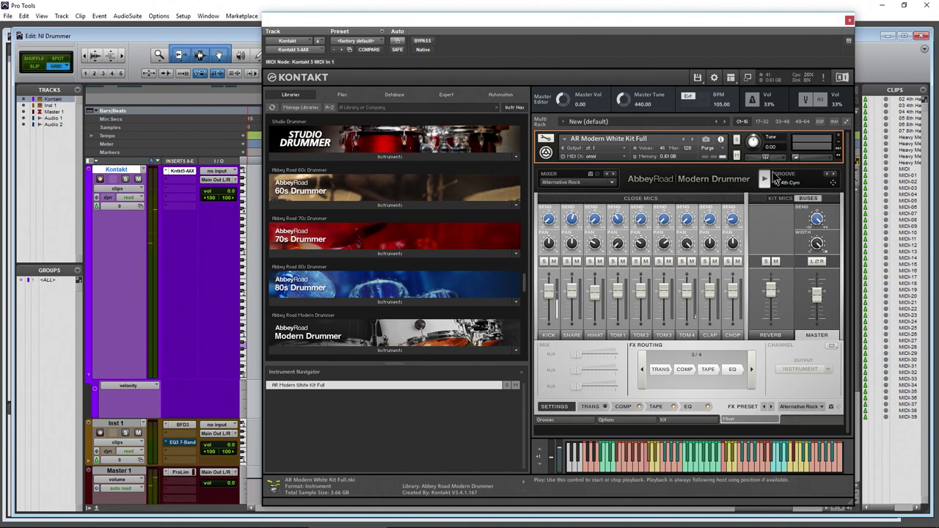
Play the groove, inspect TOM 1 and TOM 4, enable the Master L⇄R swap, then show the Kit page.
mouse_move(800, 160)
click(763, 179)
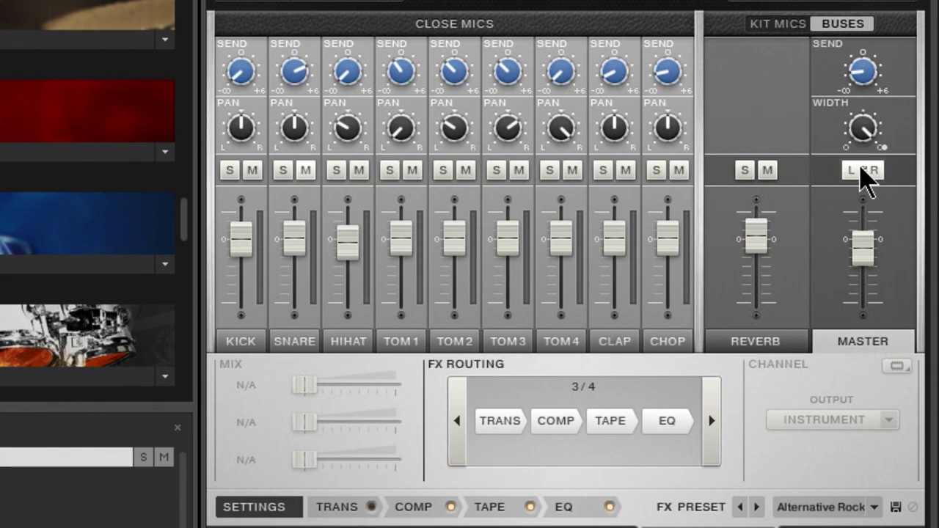
click(506, 527)
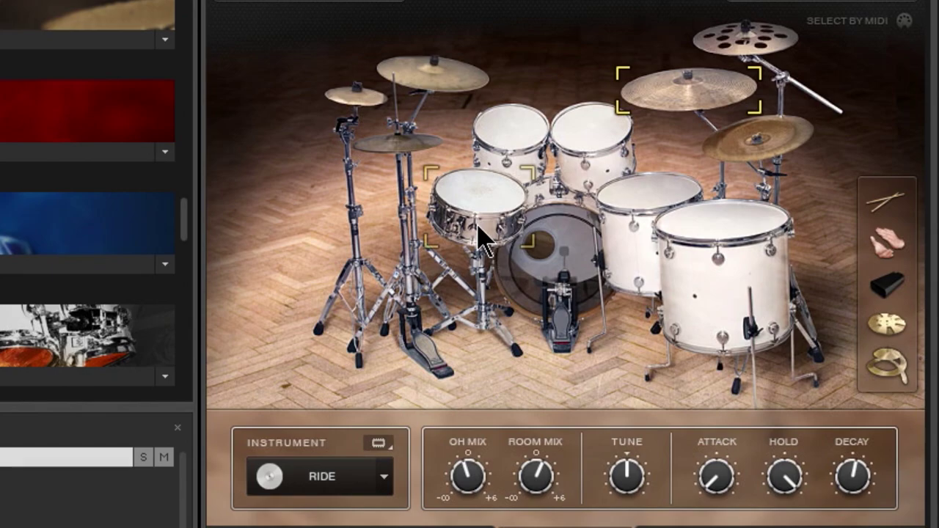
click(669, 525)
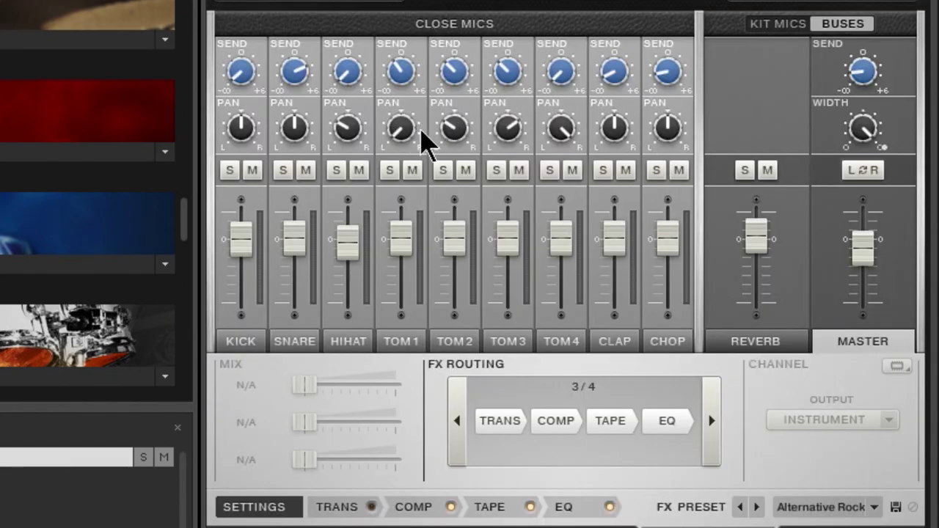
click(402, 342)
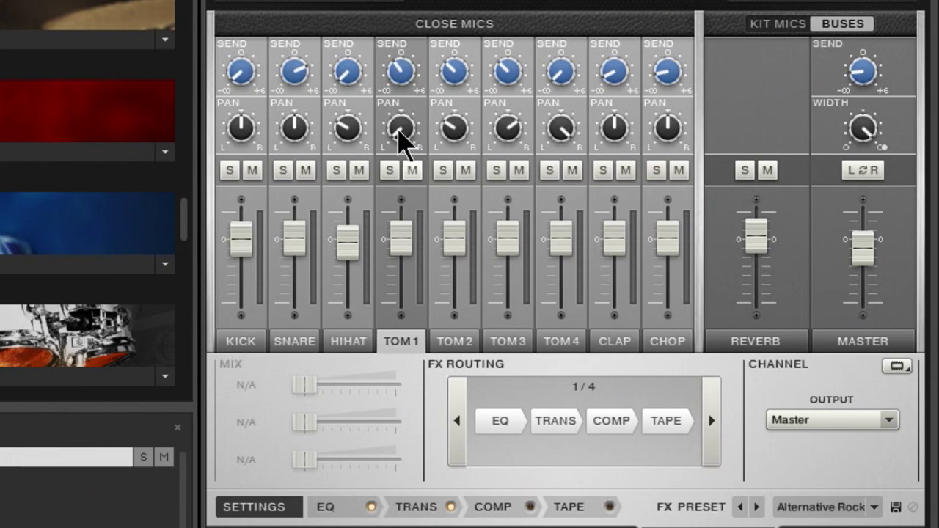
click(552, 341)
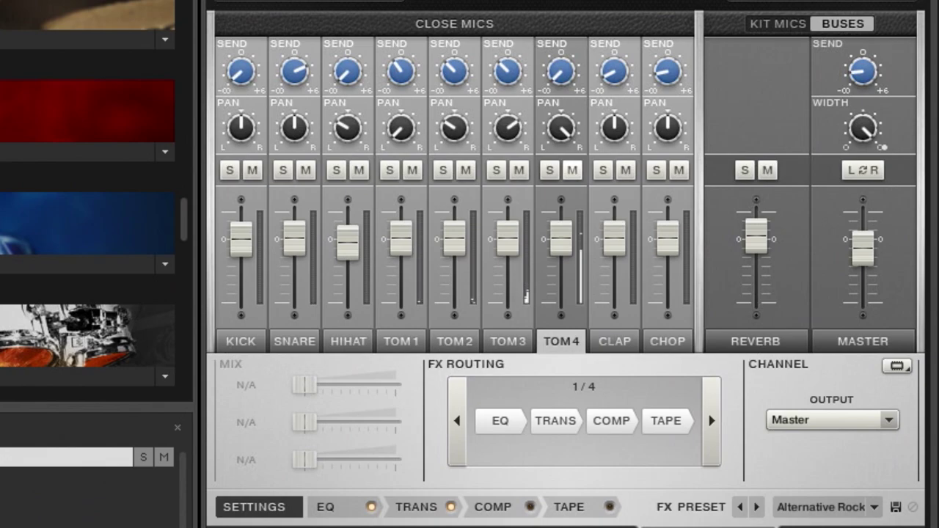
click(862, 170)
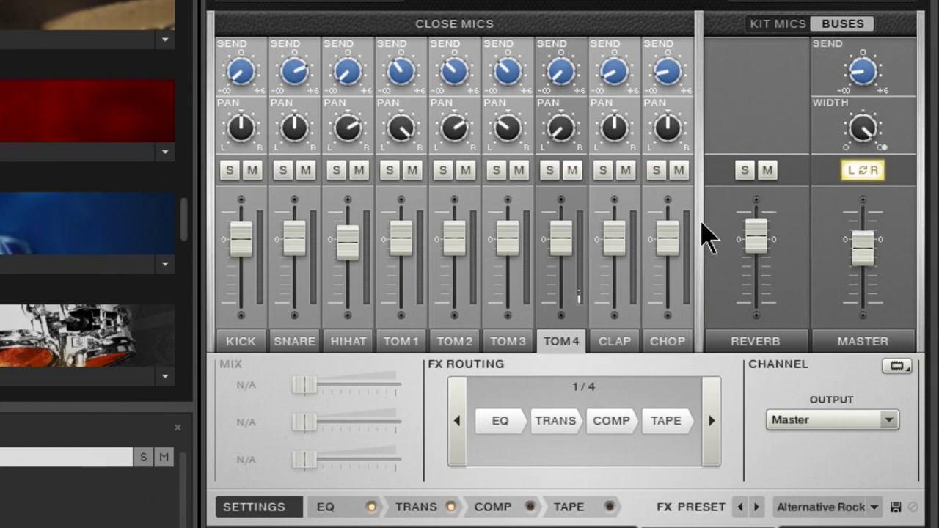
click(576, 522)
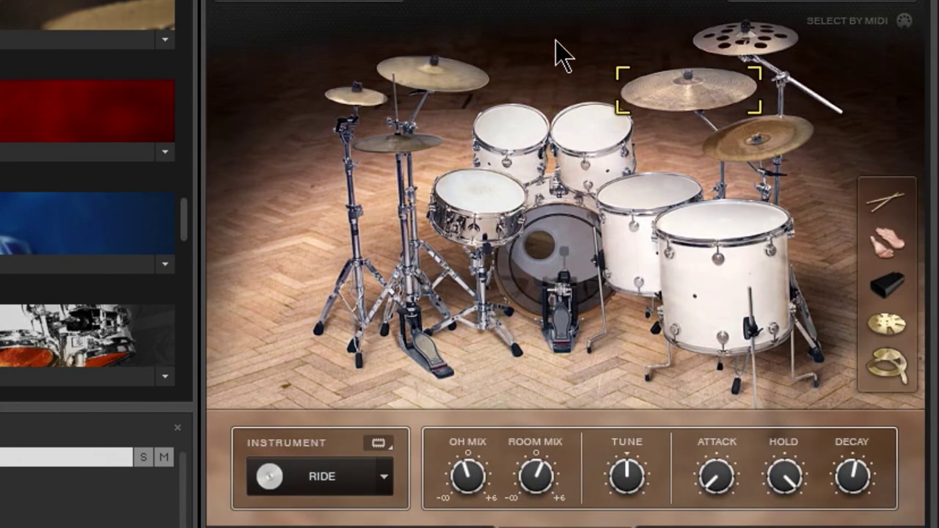
Turn the Master L⇄R swap off, play the groove, and compare it with the swap on, then off again.
click(646, 524)
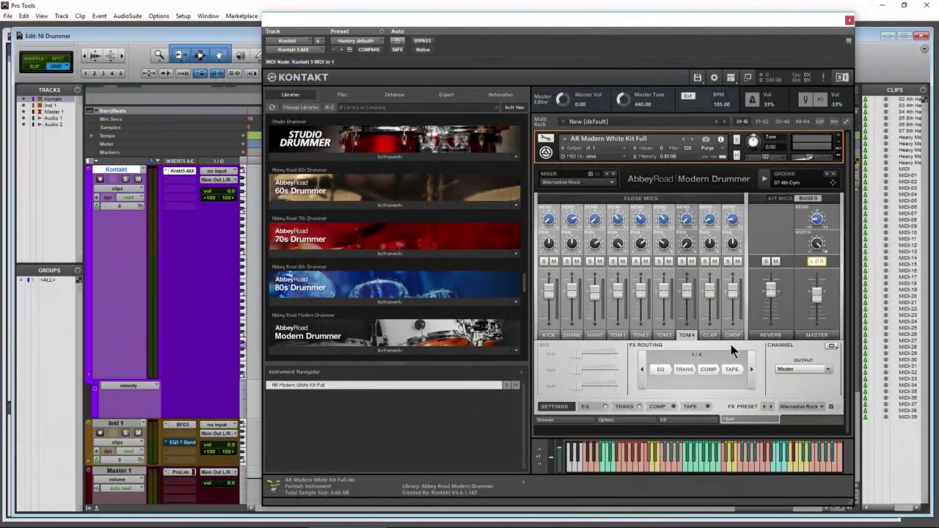
click(696, 424)
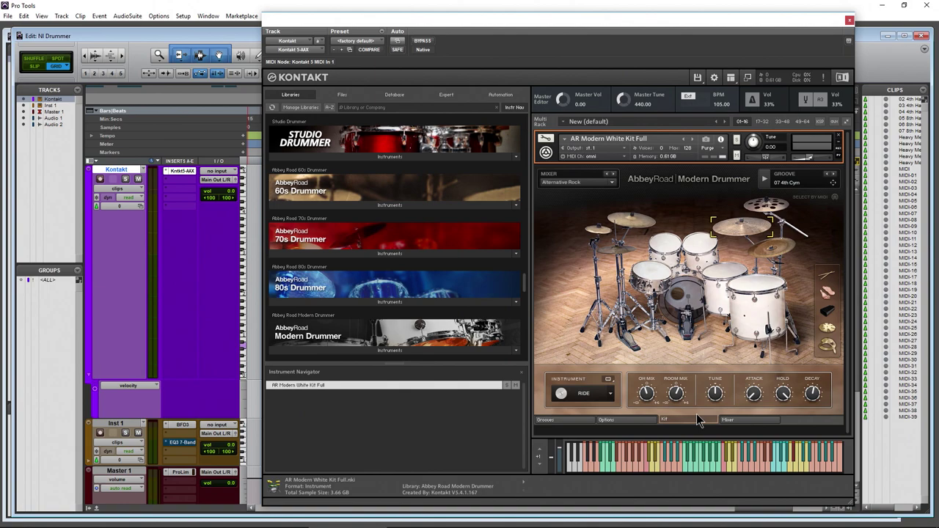
click(736, 423)
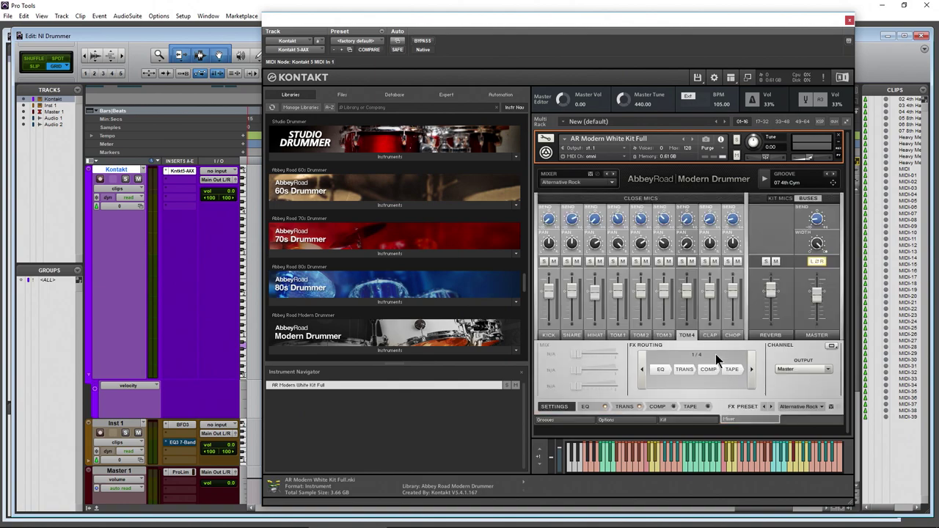
click(815, 261)
click(764, 182)
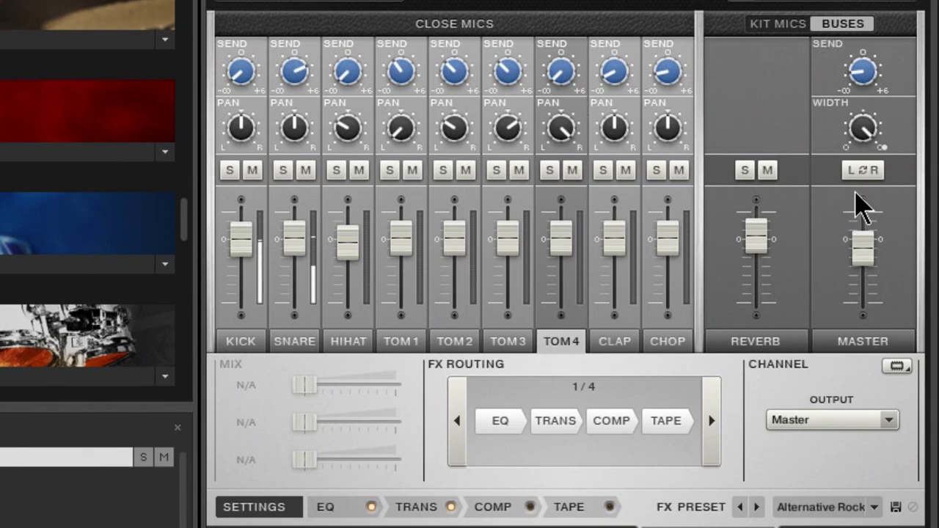
click(862, 170)
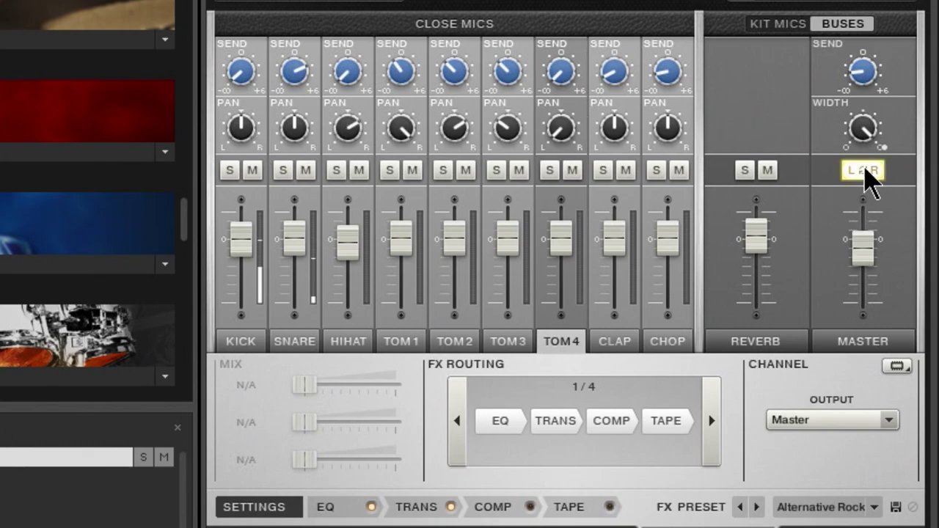
click(864, 170)
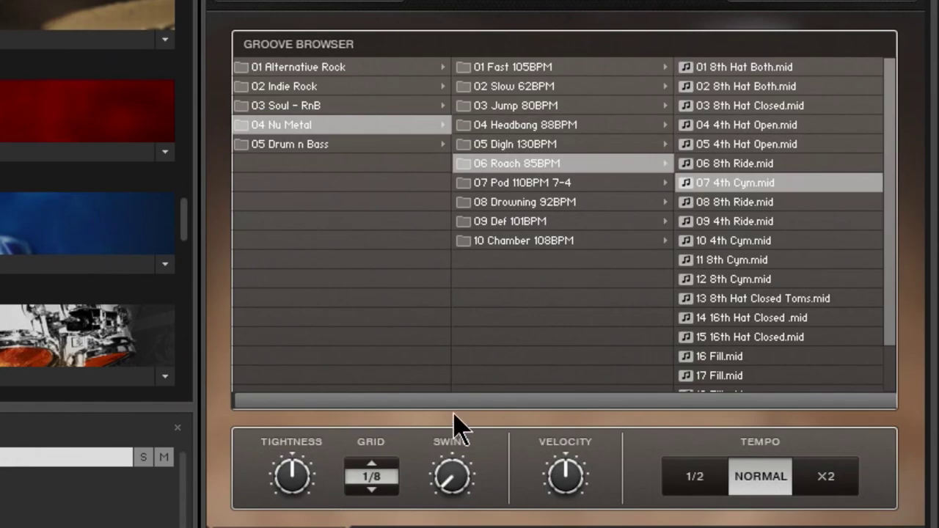
Load the 13 8th Hat Closed Toms groove, return to the Mixer, and toggle Master L⇄R on and off.
click(824, 298)
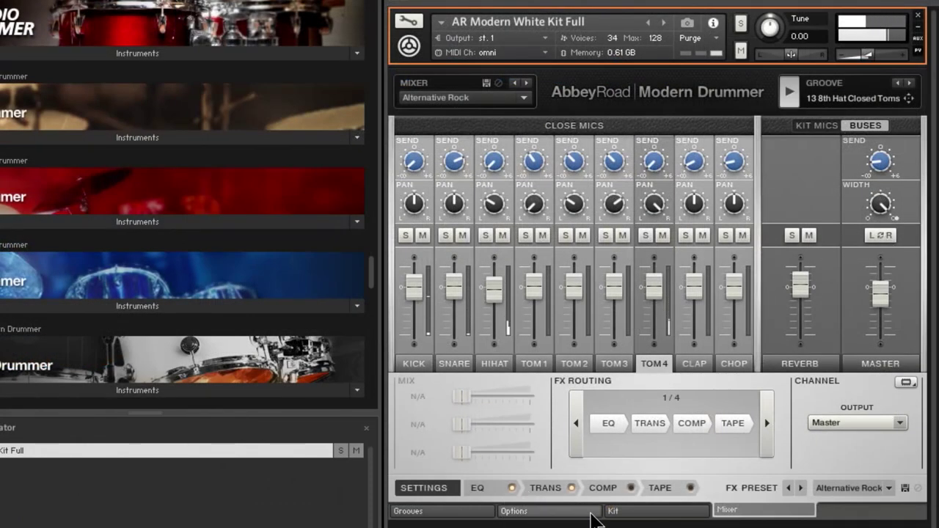
click(617, 512)
click(763, 510)
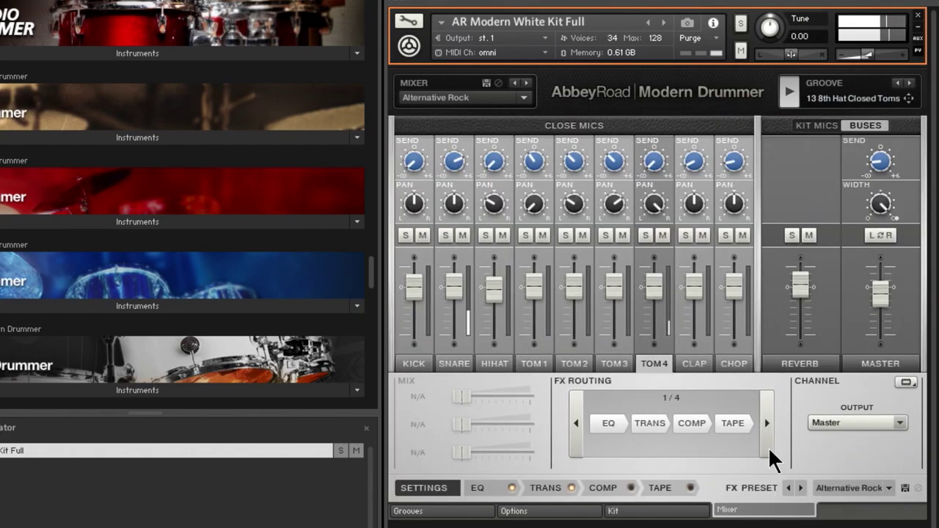
click(879, 233)
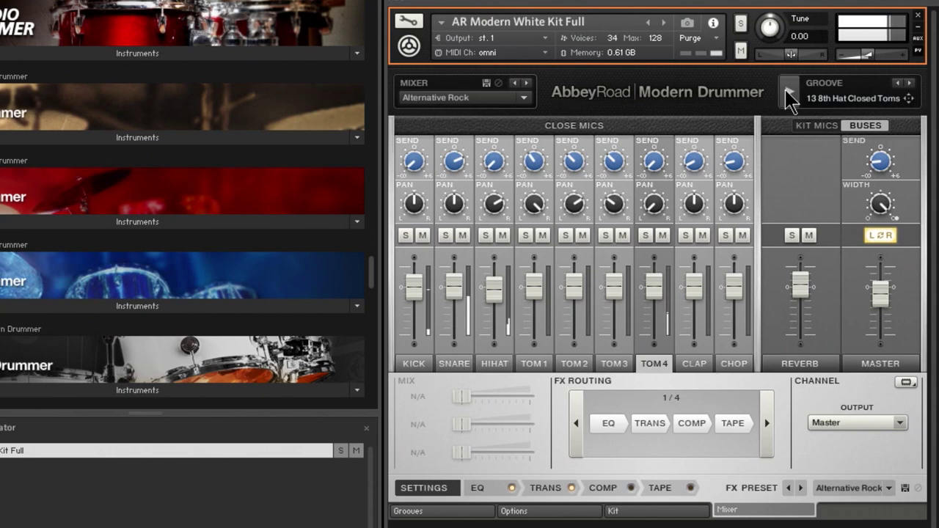
click(881, 235)
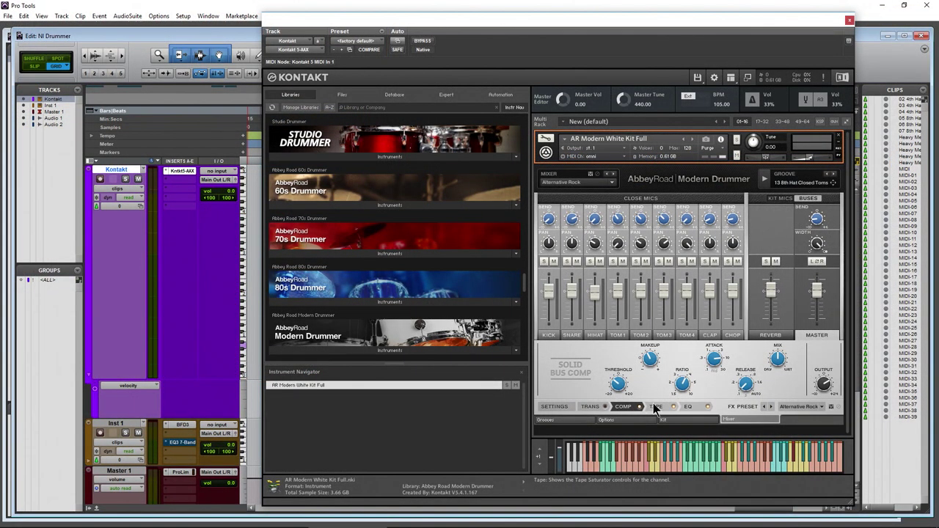
Switch between the TAPE and EQ effect tabs while playing and stopping the groove.
click(602, 491)
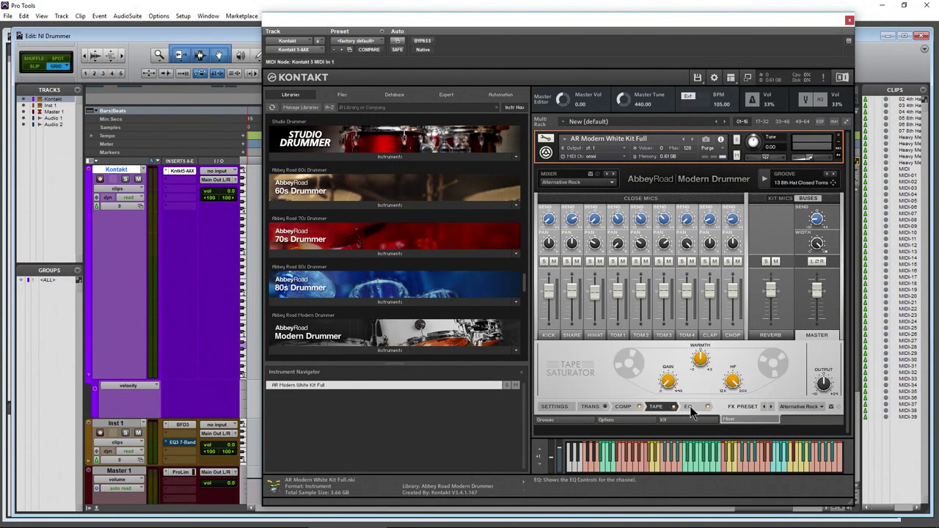
click(692, 409)
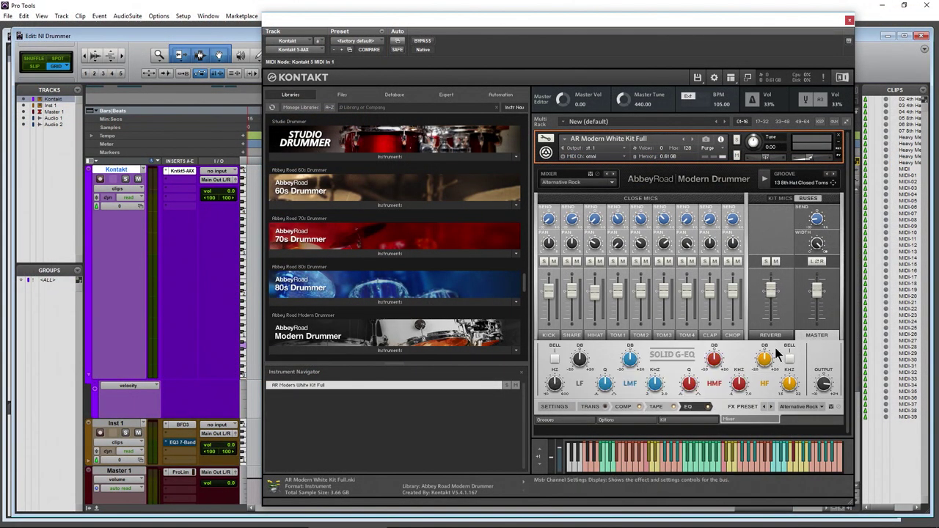
click(663, 408)
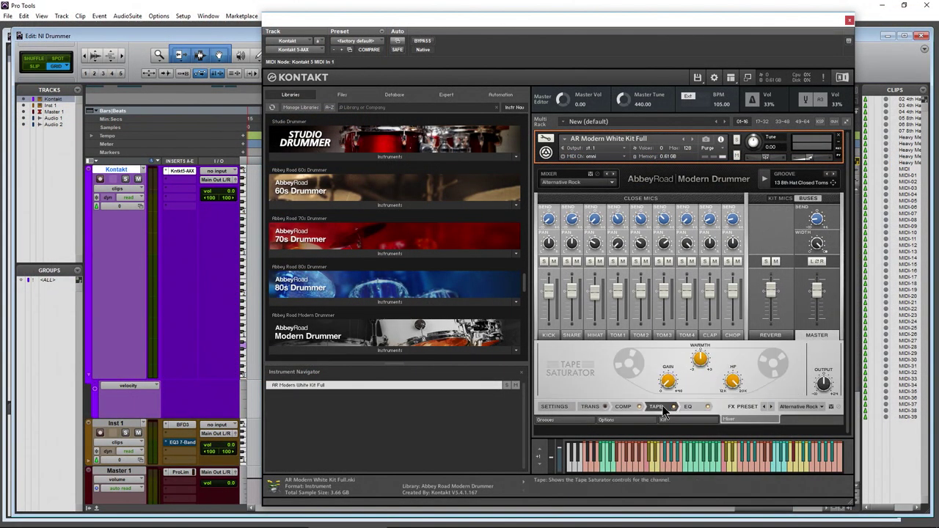
click(764, 179)
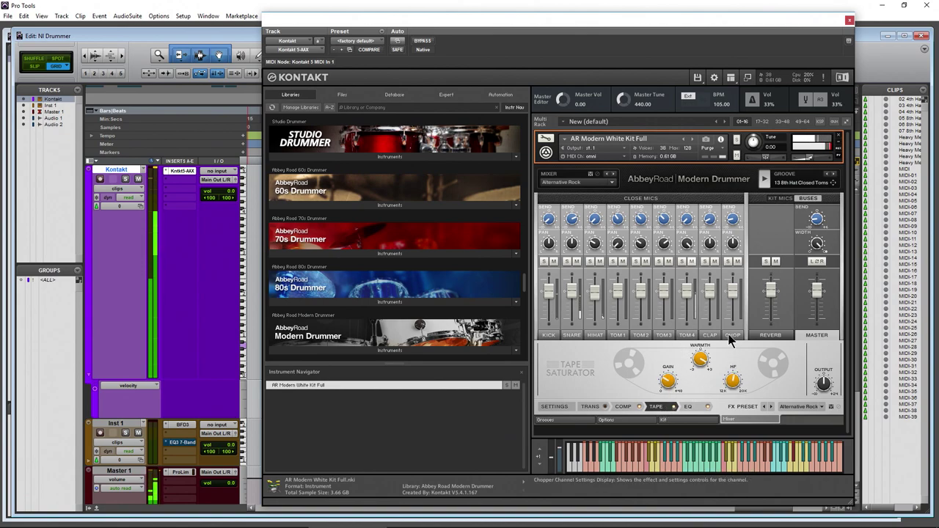
click(769, 185)
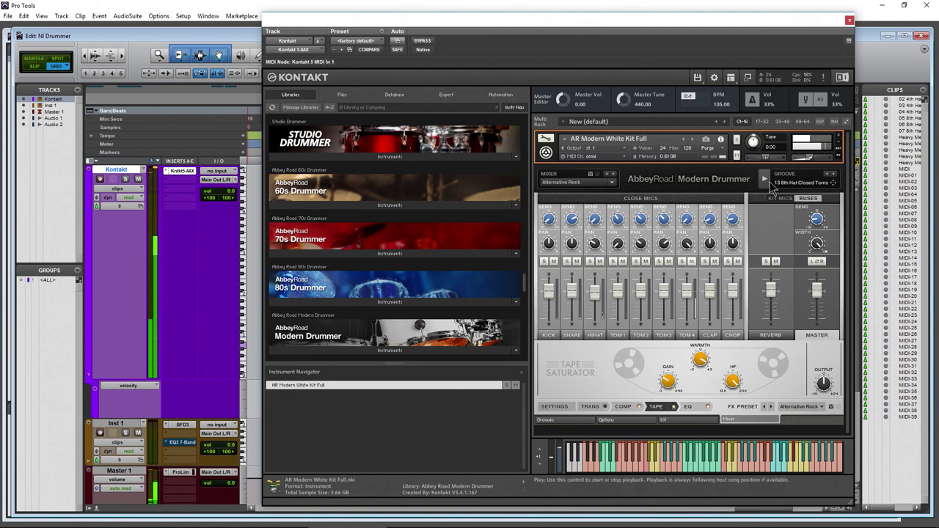
Inspect the REVERB, CLAP and TOM4 channels and their TRANS and TAPE effect settings.
click(756, 334)
click(732, 334)
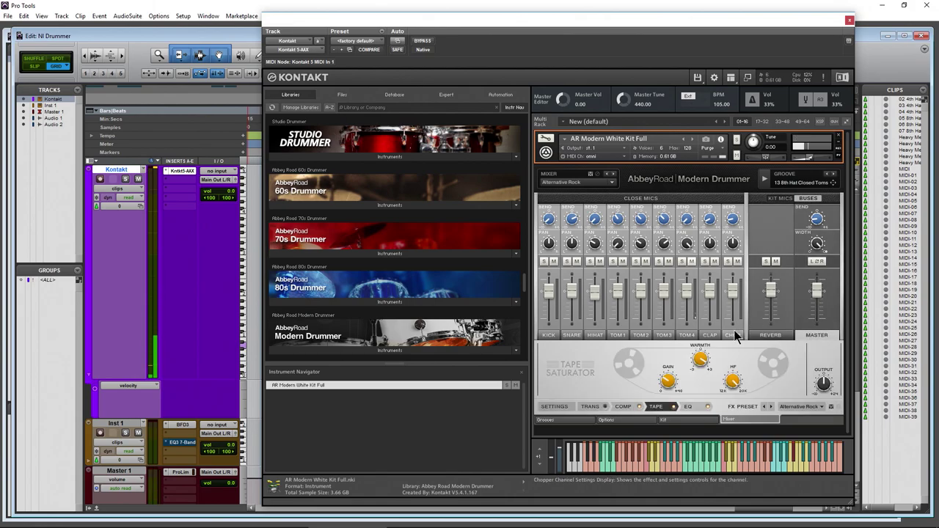
click(685, 334)
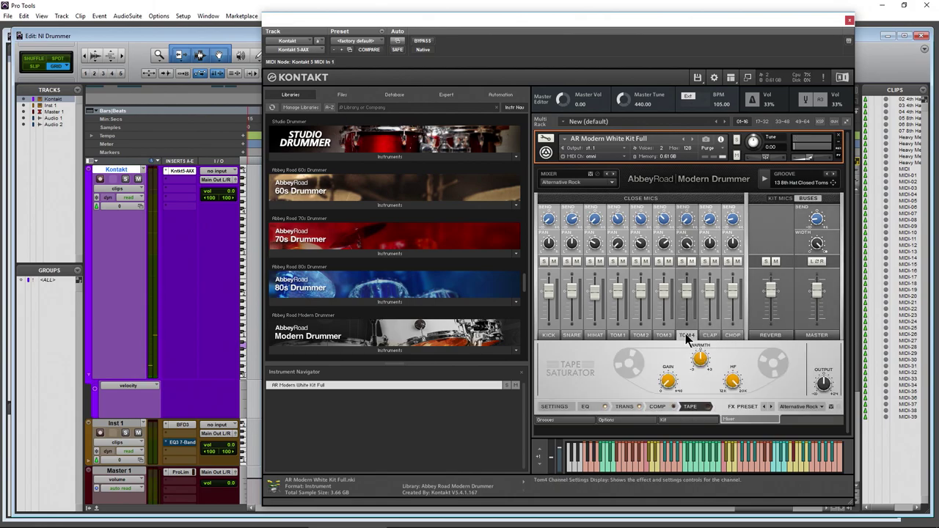
click(624, 406)
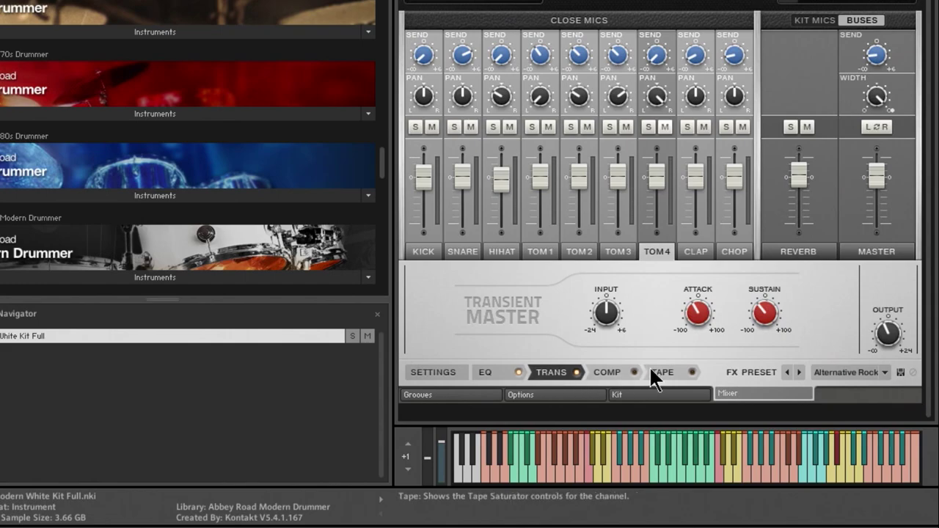
click(676, 376)
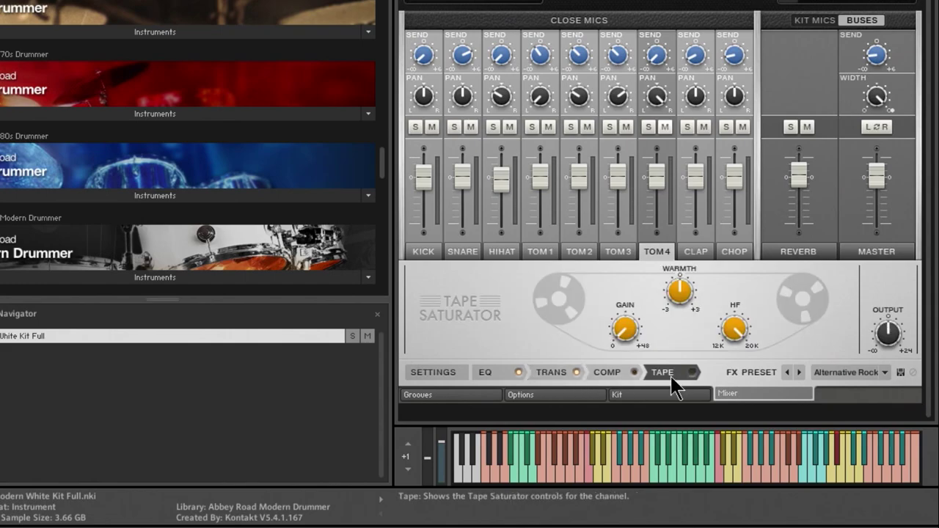
Browse the MASTER, CHOP, TOM4, HIHAT and SNARE channels, ending on the Master bus COMP.
click(859, 251)
click(718, 250)
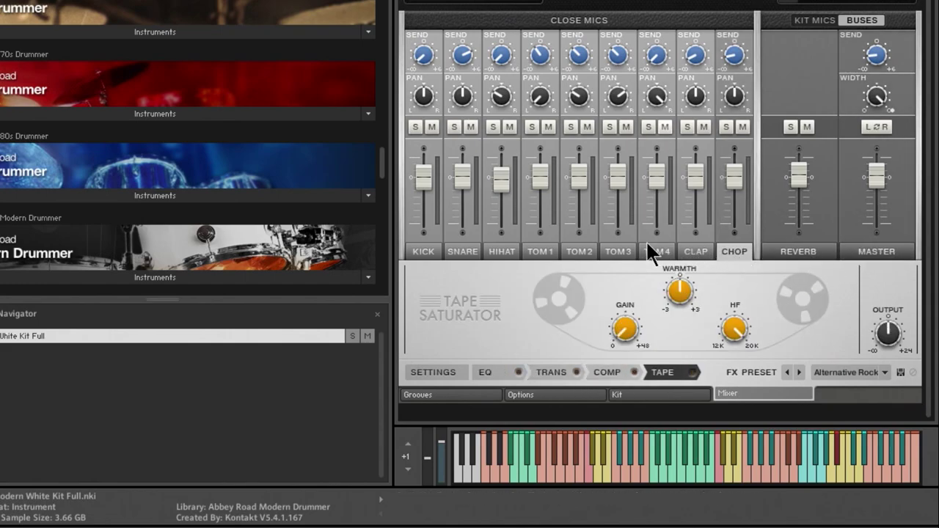
click(646, 242)
click(499, 249)
click(456, 245)
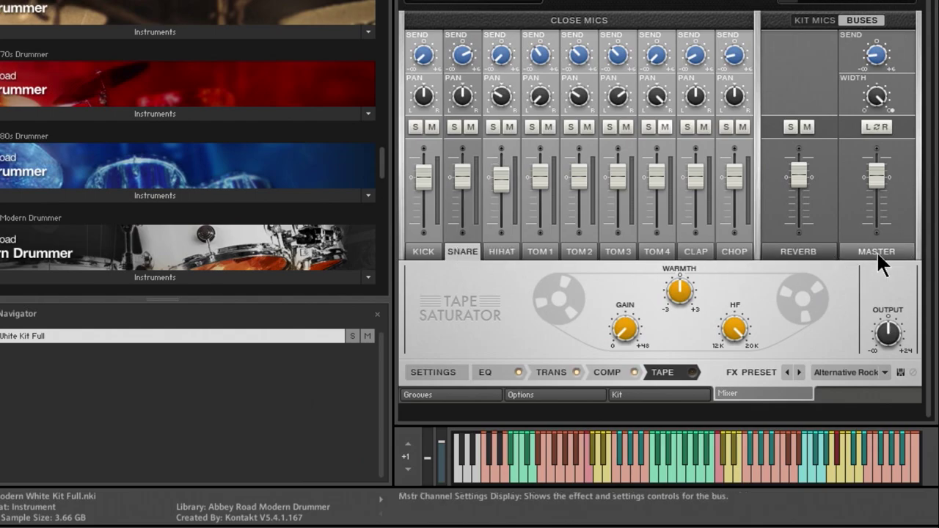
click(876, 251)
click(549, 372)
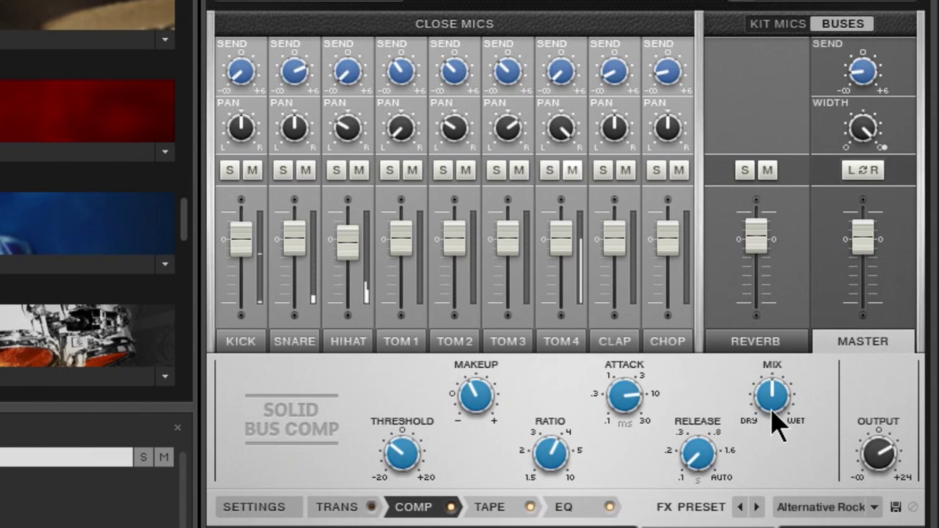
Lower the Master compressor's output and threshold, blend in more compressed signal, then raise output.
drag(860, 444, 887, 492)
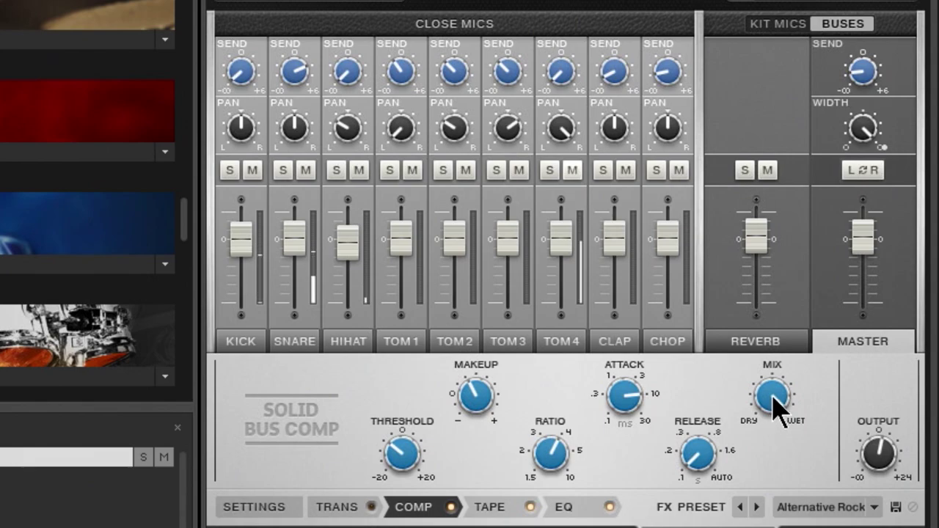
drag(880, 450, 877, 495)
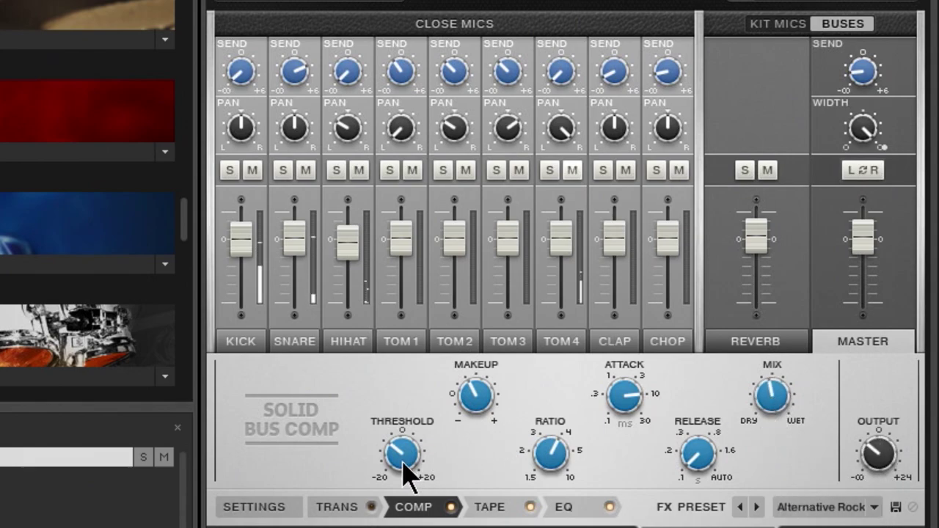
drag(402, 474, 408, 519)
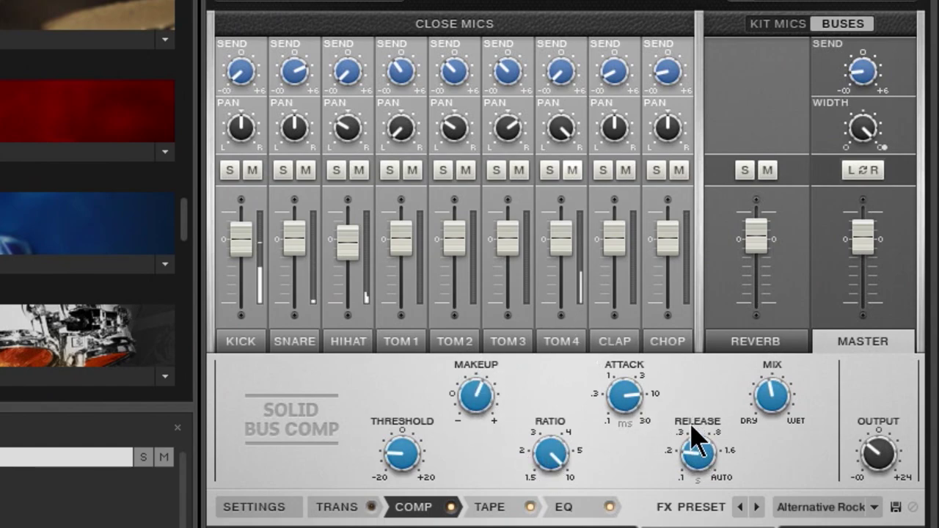
drag(766, 387, 777, 325)
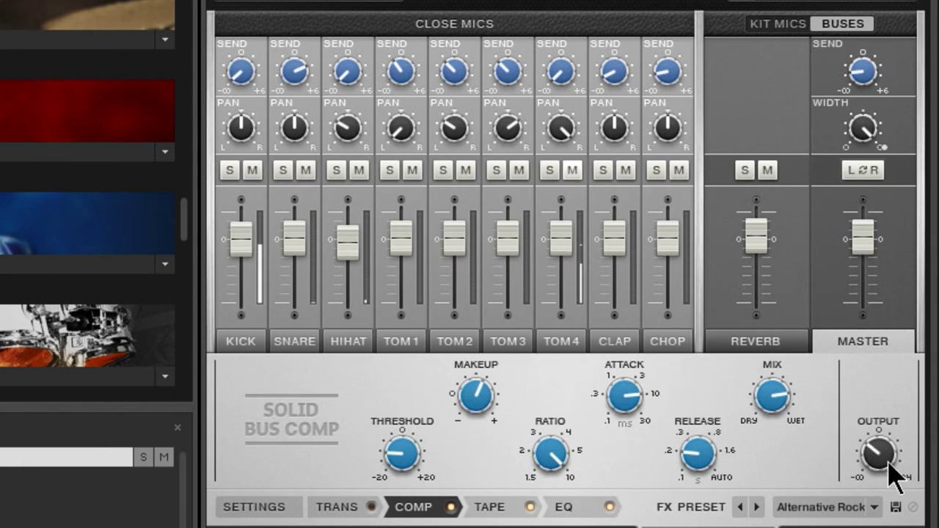
drag(884, 451, 881, 429)
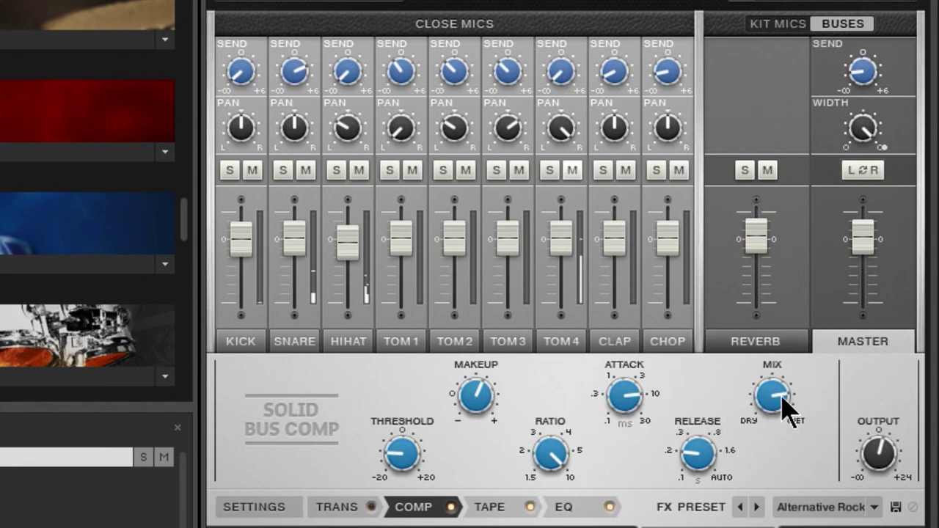
Raise the makeup gain, toggle the compressor, set the mix to halfway, and lower the TOM4 fader.
drag(781, 397, 776, 402)
drag(477, 404, 484, 379)
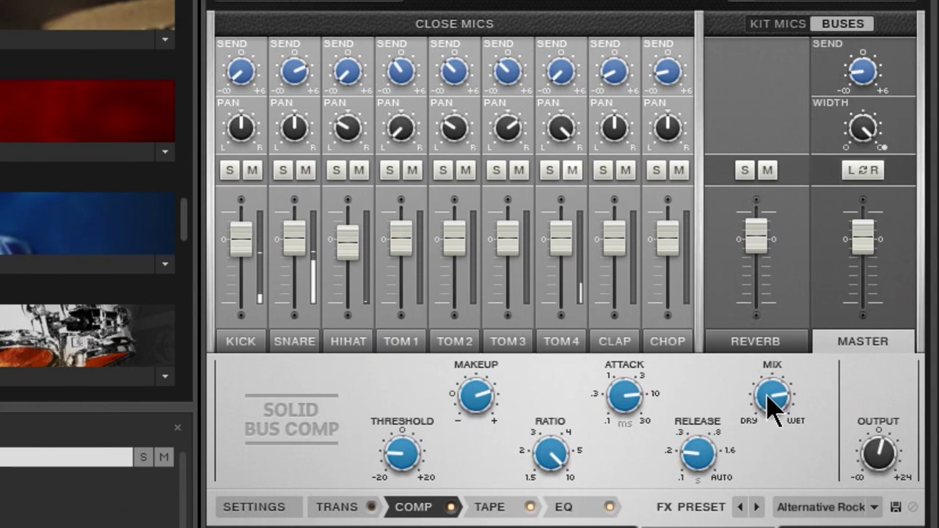
drag(769, 404, 770, 495)
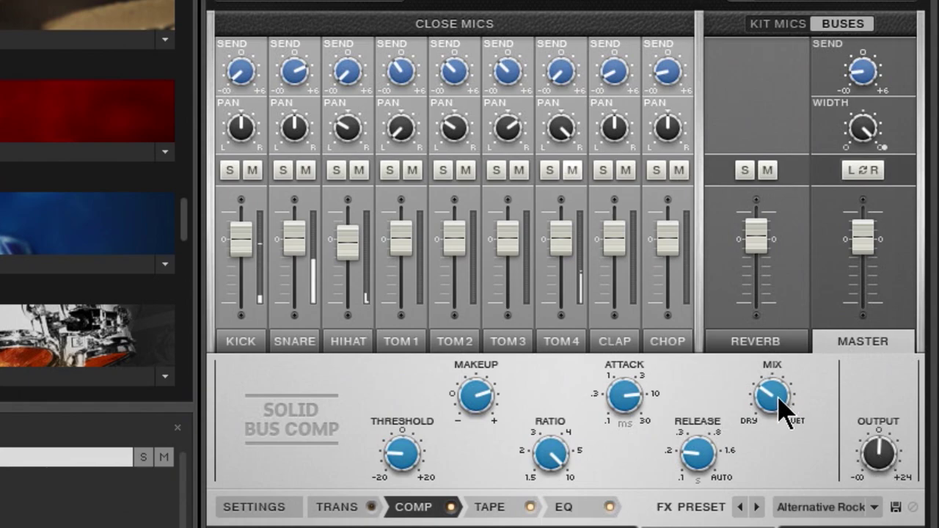
click(452, 506)
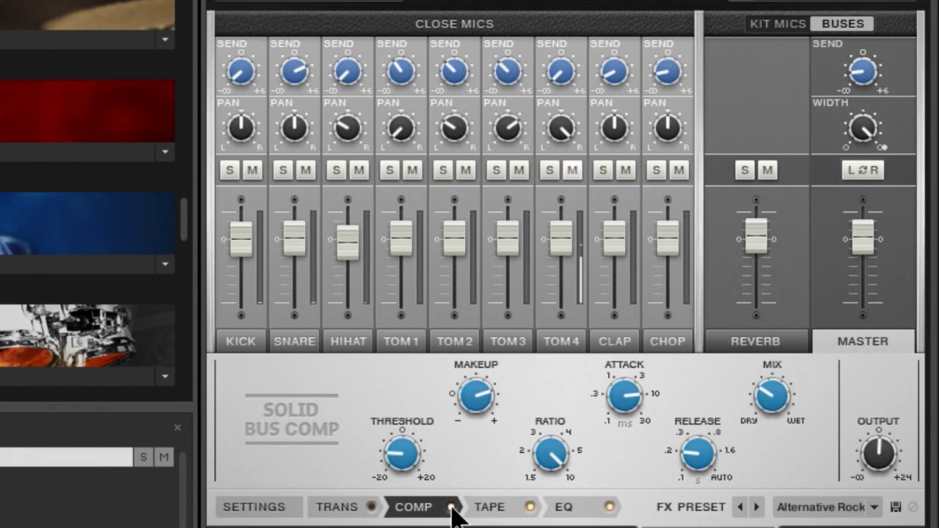
drag(787, 387, 773, 417)
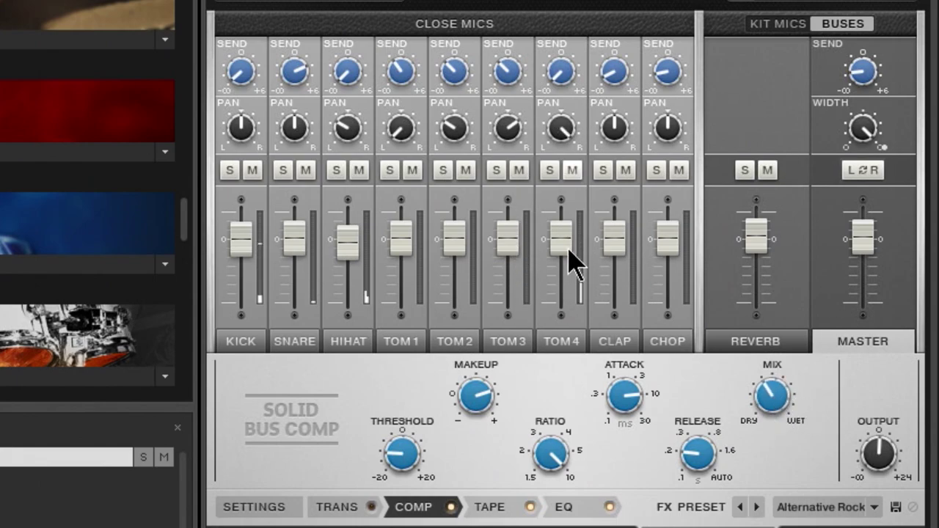
drag(568, 248, 562, 283)
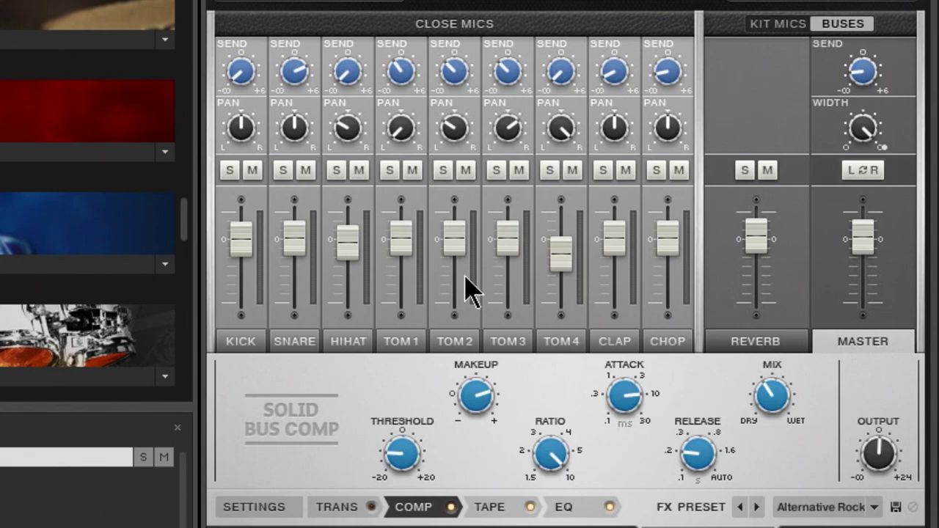
Browse the HIHAT, SNARE, TOM1 and KICK channel settings, ending on the kick's mic mix.
click(344, 345)
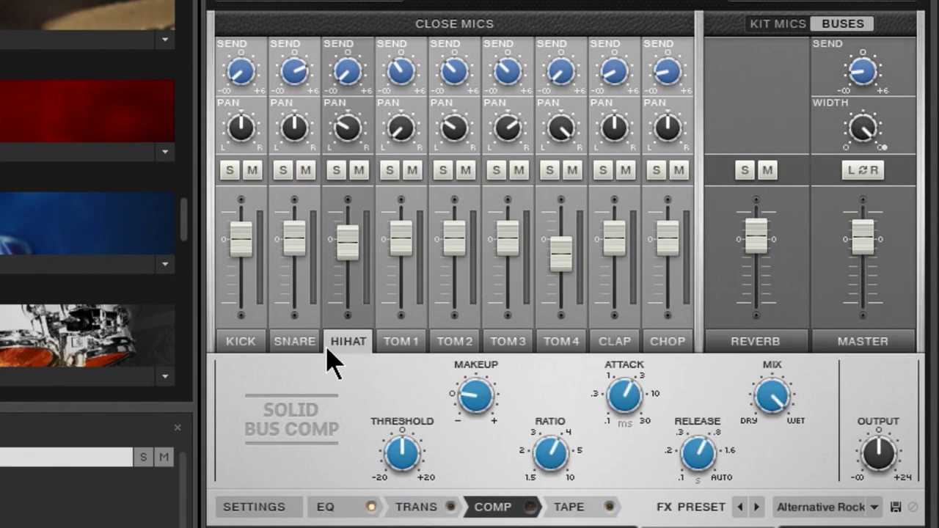
click(270, 507)
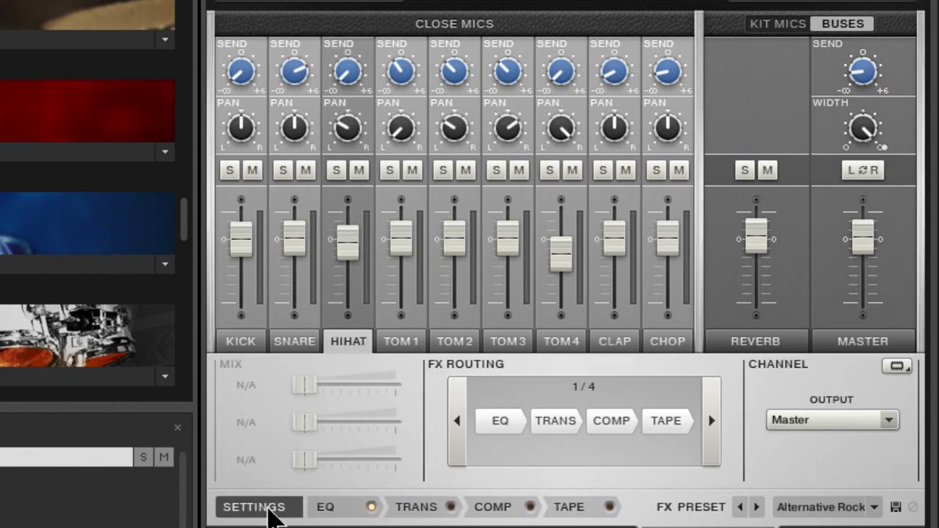
click(294, 341)
click(401, 341)
click(242, 342)
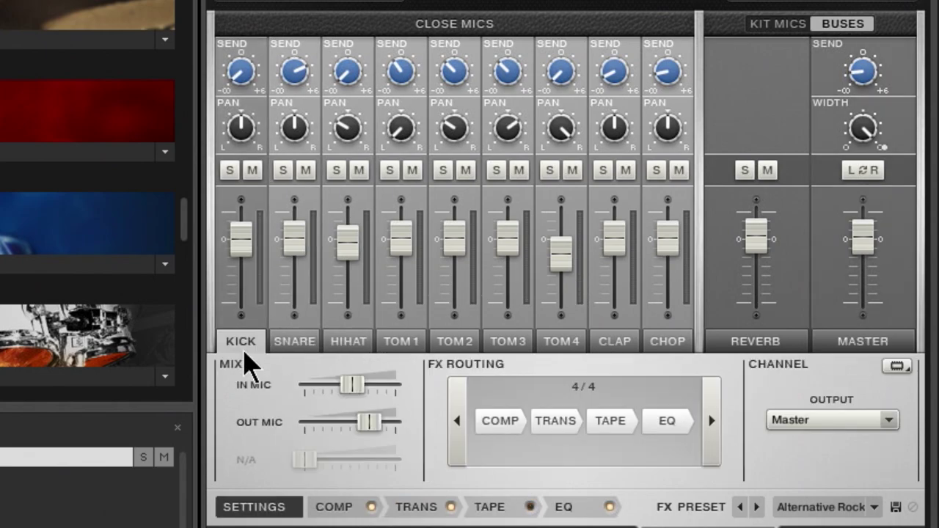
Check the kick channel's output destinations, leaving it routed to Master.
click(889, 421)
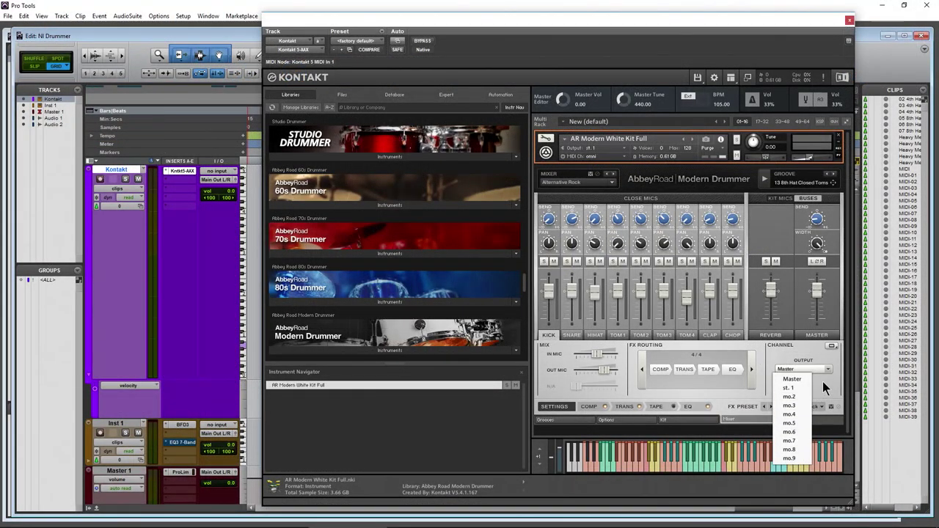
click(822, 389)
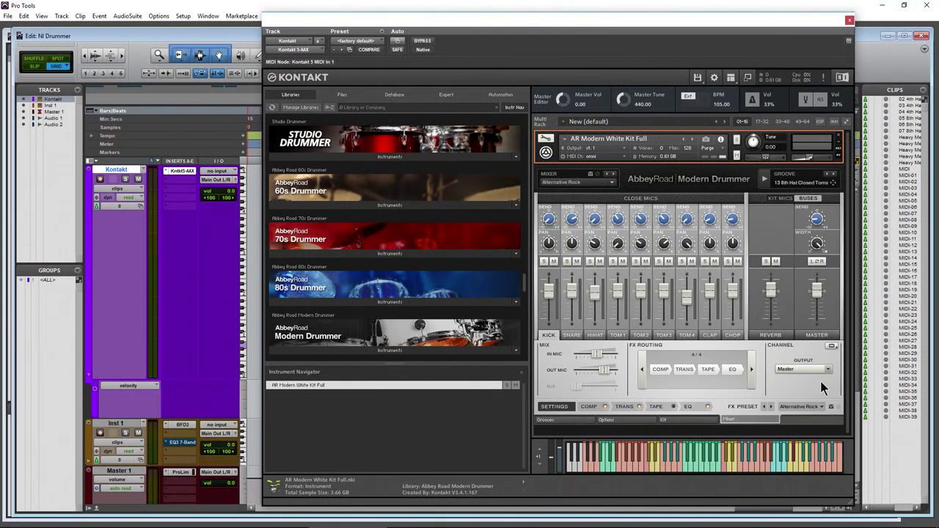
scroll(145, 304, down, 3)
scroll(173, 405, up, 3)
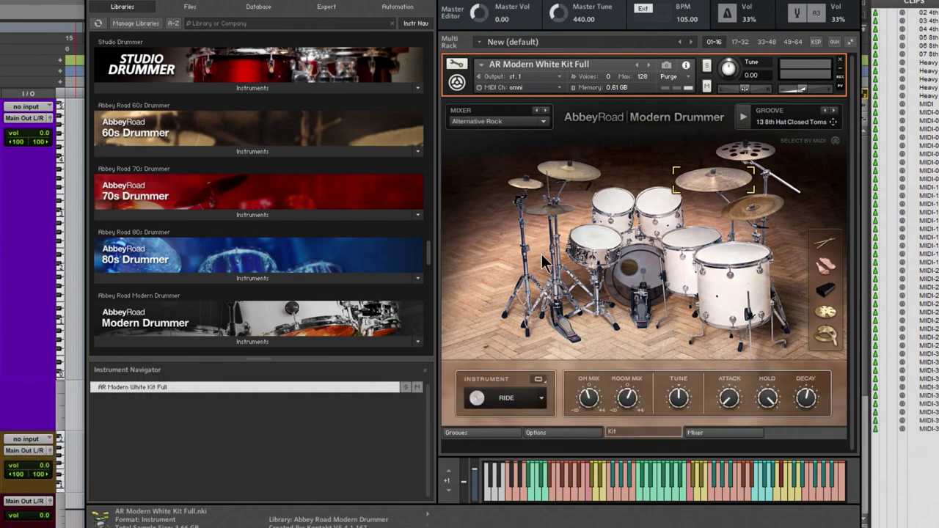
Close the Modern White Kit without saving, load Studio Drummer's Garage Kit - Full, and view its Options.
click(840, 59)
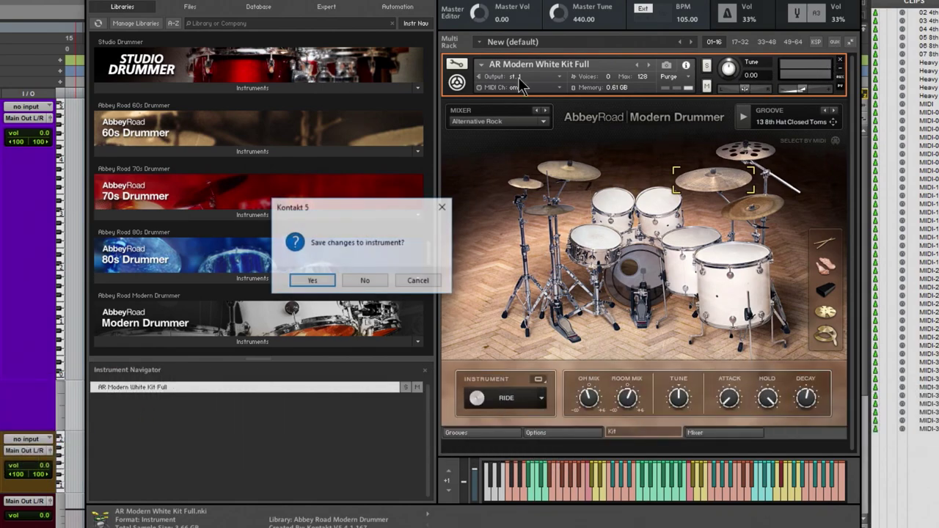
click(364, 281)
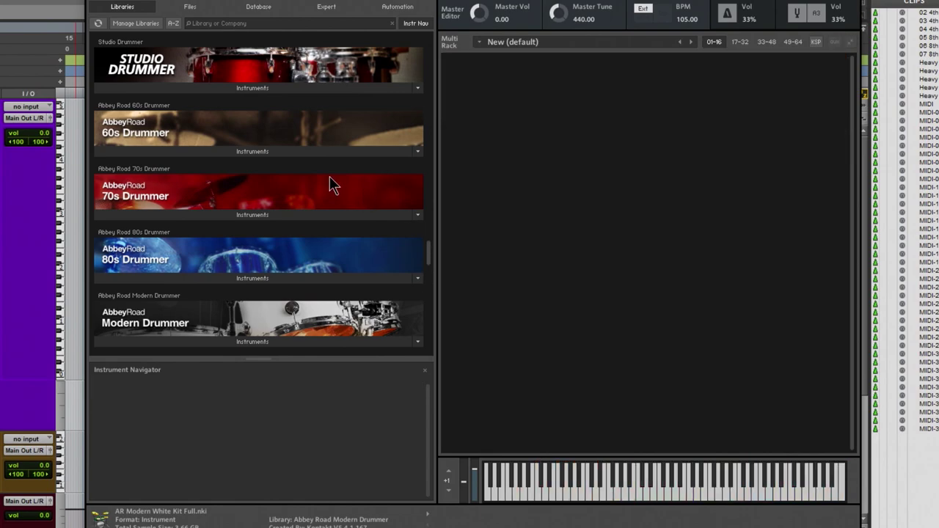
click(180, 89)
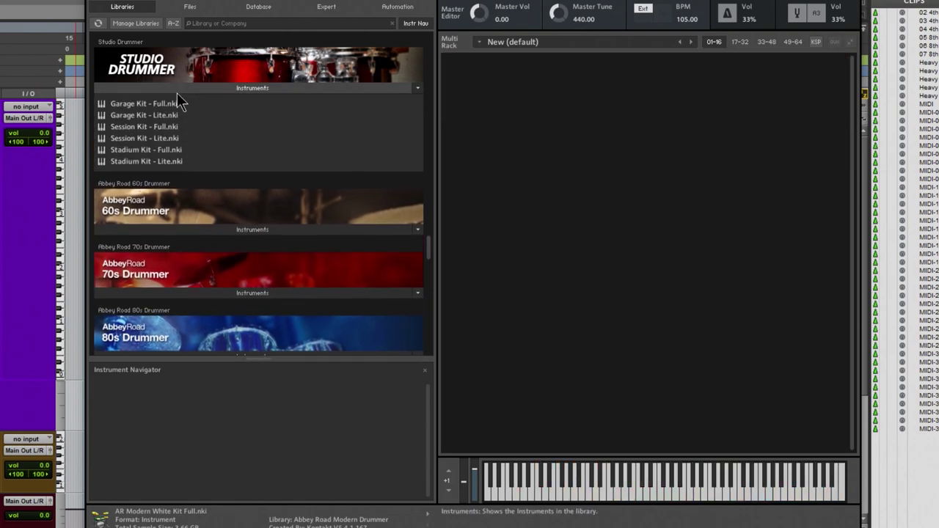
click(126, 102)
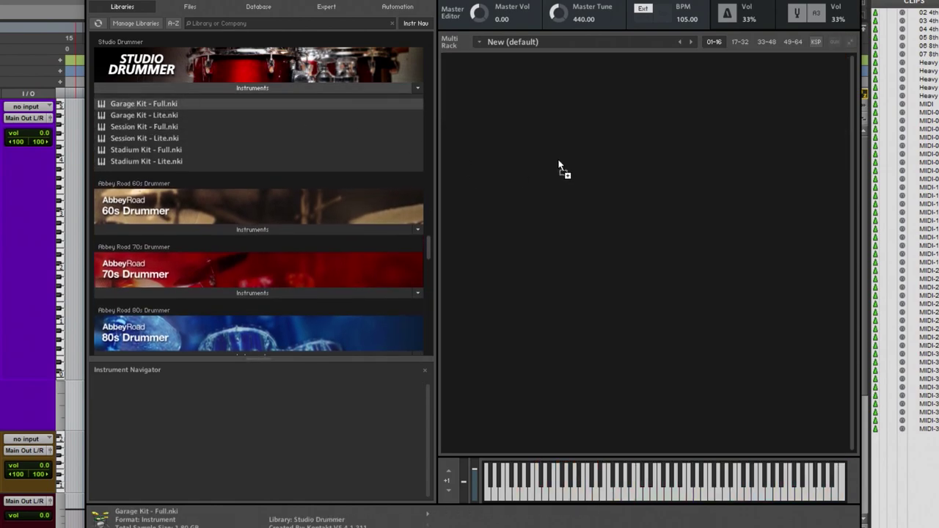
drag(559, 168, 560, 168)
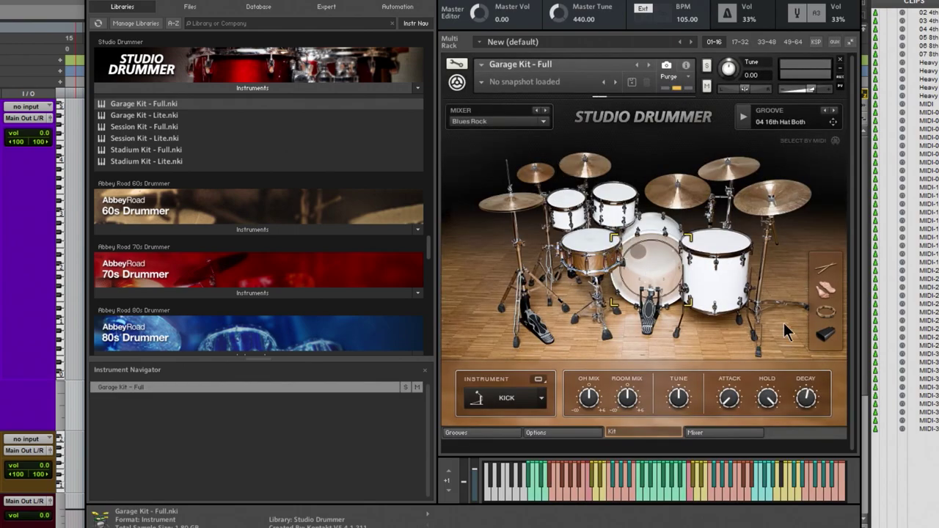
click(523, 432)
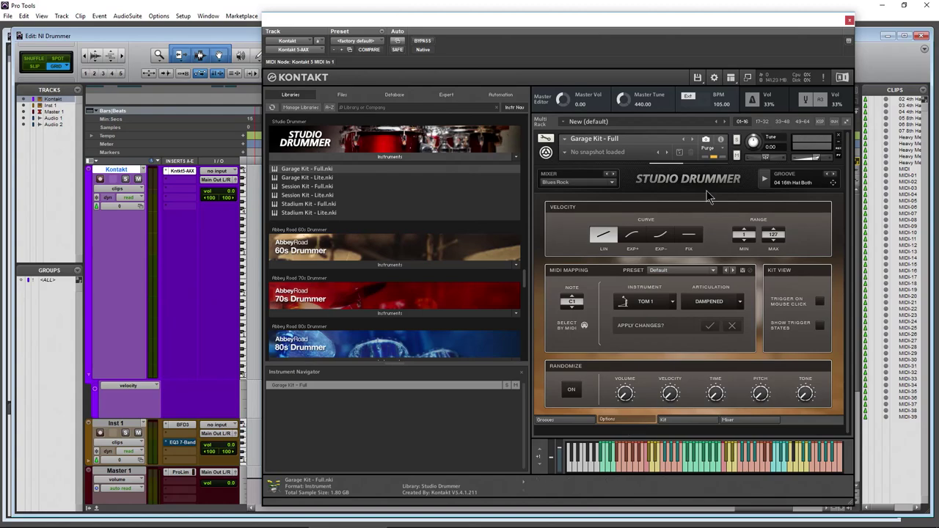
Open the Studio Drummer mixer and step through the Snare, HiHat, TOM1 and TOM2 channels.
click(564, 420)
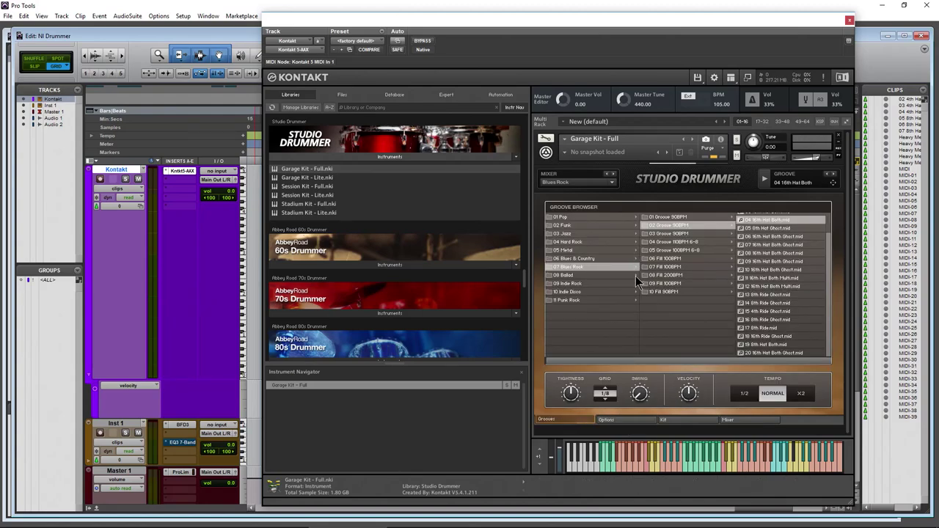
click(729, 420)
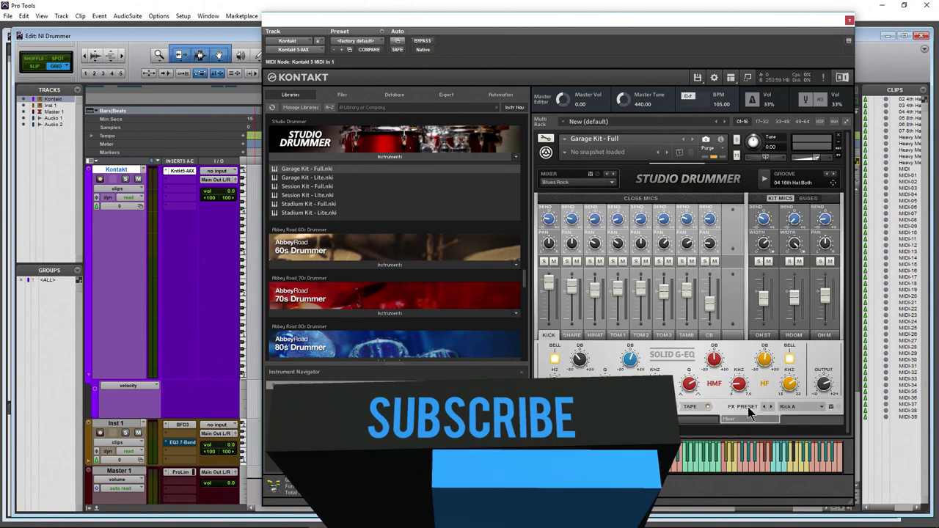
click(572, 334)
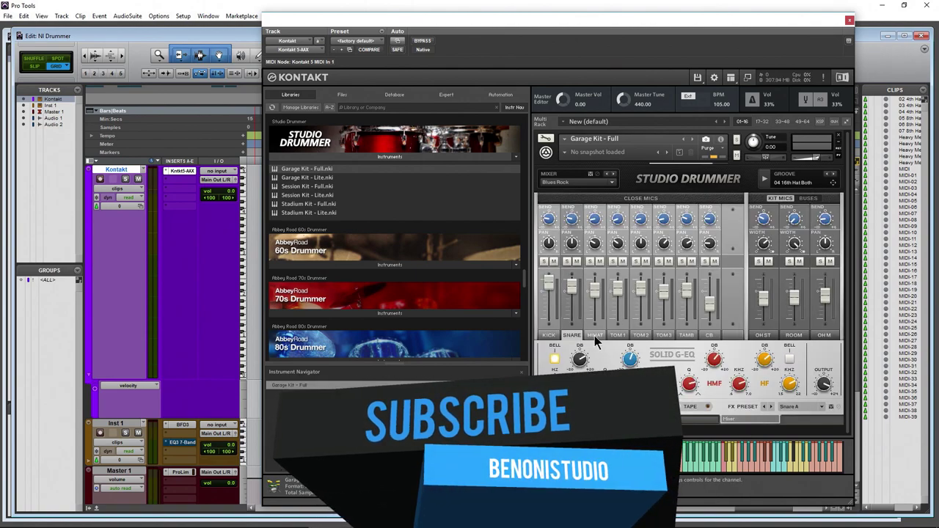
click(594, 335)
click(617, 336)
click(641, 335)
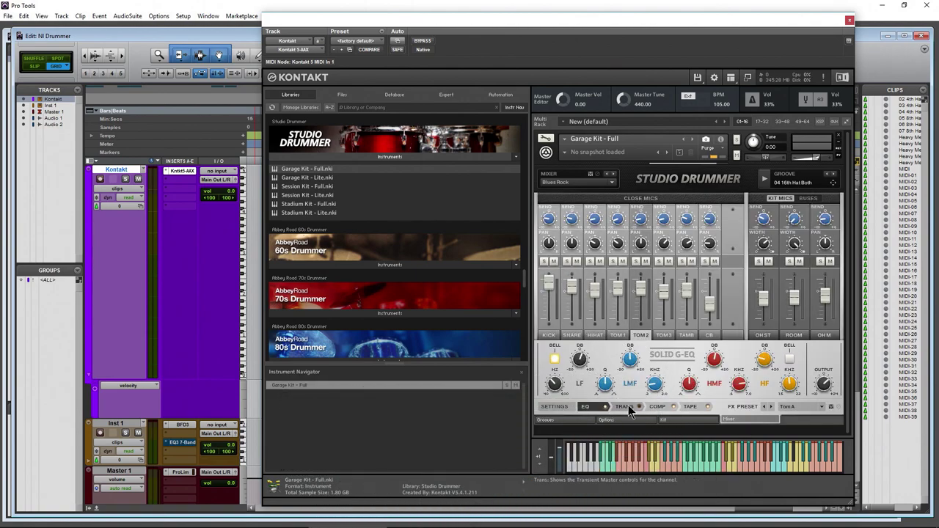
Inspect TOM2's transient shaper, compressor, tape saturation and output routing, keeping Master.
click(624, 407)
click(657, 406)
click(689, 406)
click(559, 407)
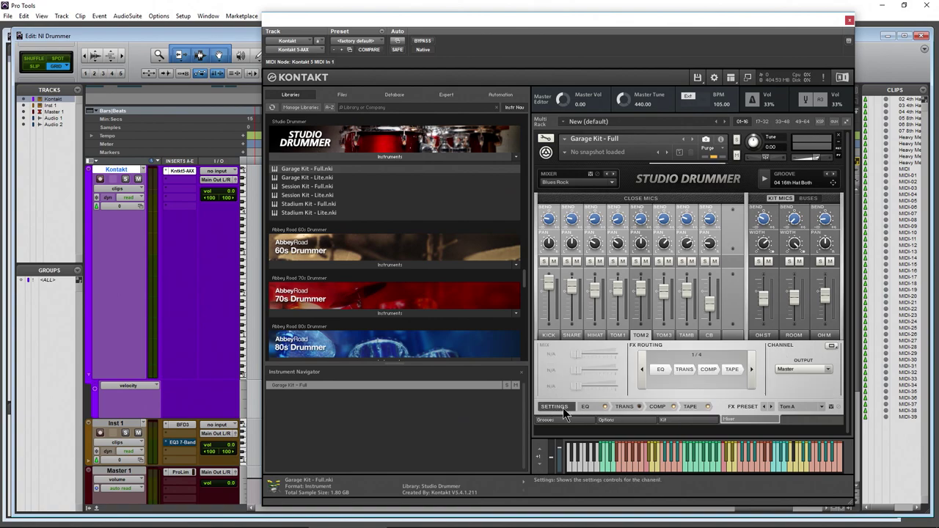
click(819, 371)
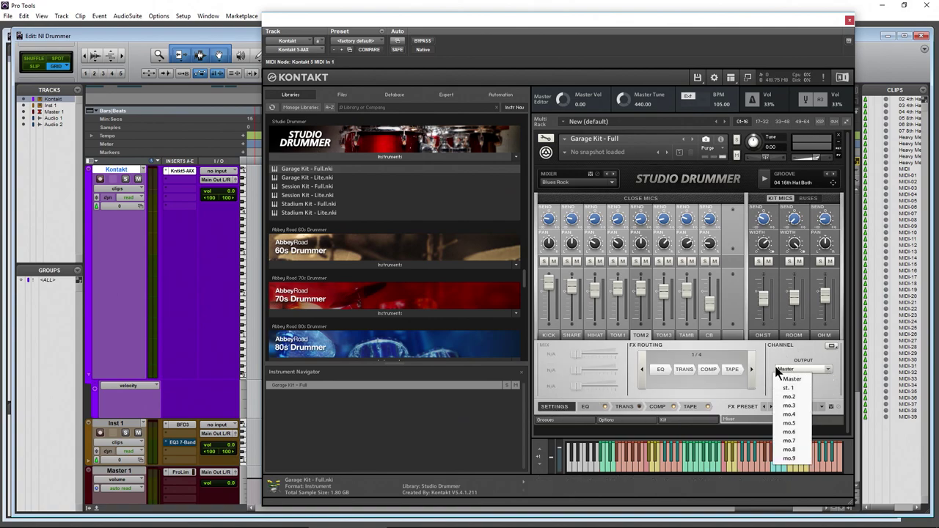
click(768, 335)
View the OH ST, ROOM and OH M kit-mic channels, ending on ROOM.
click(765, 336)
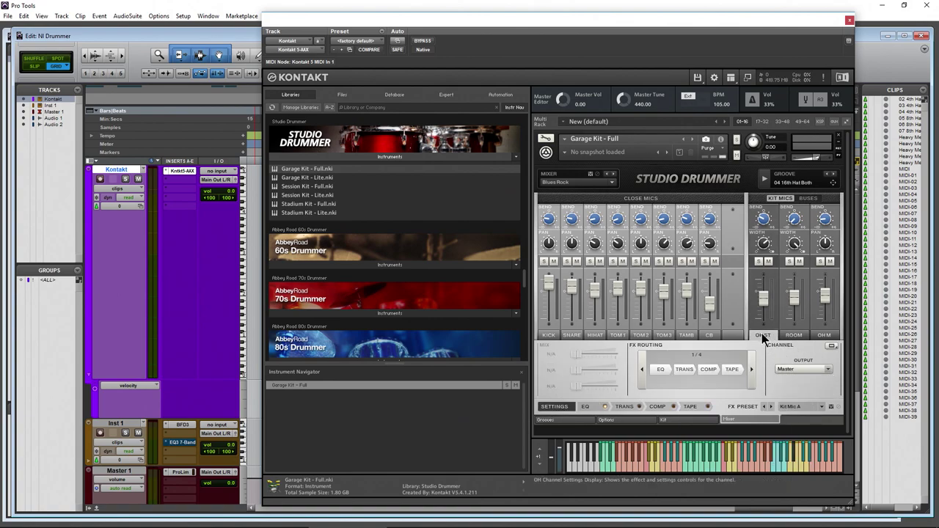
click(794, 334)
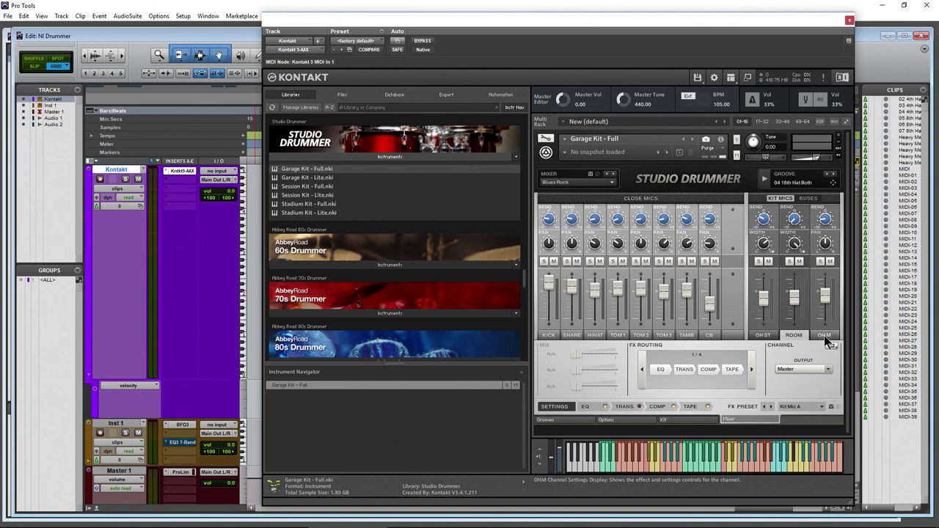
click(824, 335)
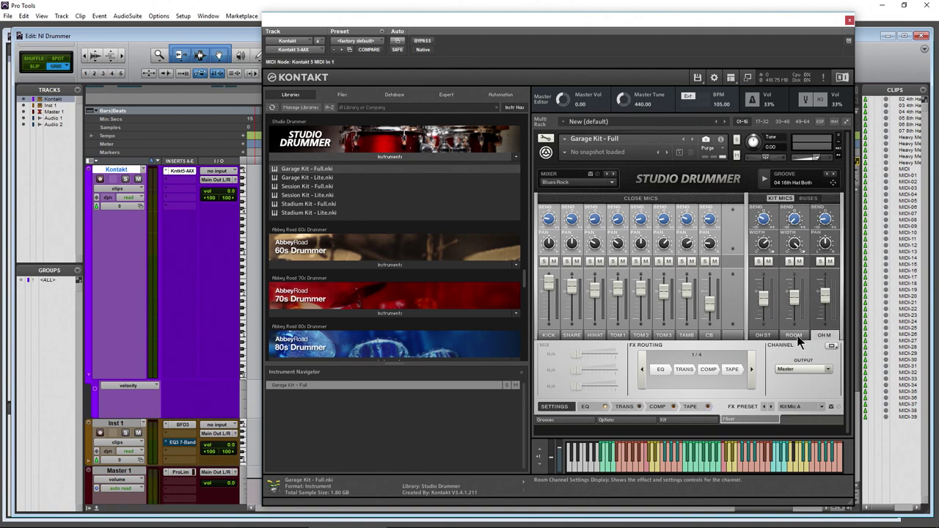
click(797, 336)
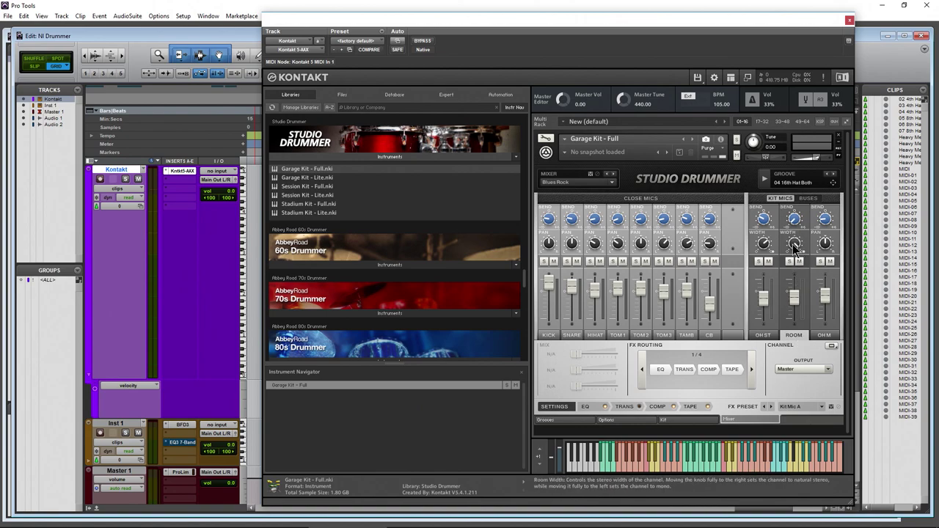
Show the Reverb and Master buses, then start the groove playing.
click(808, 198)
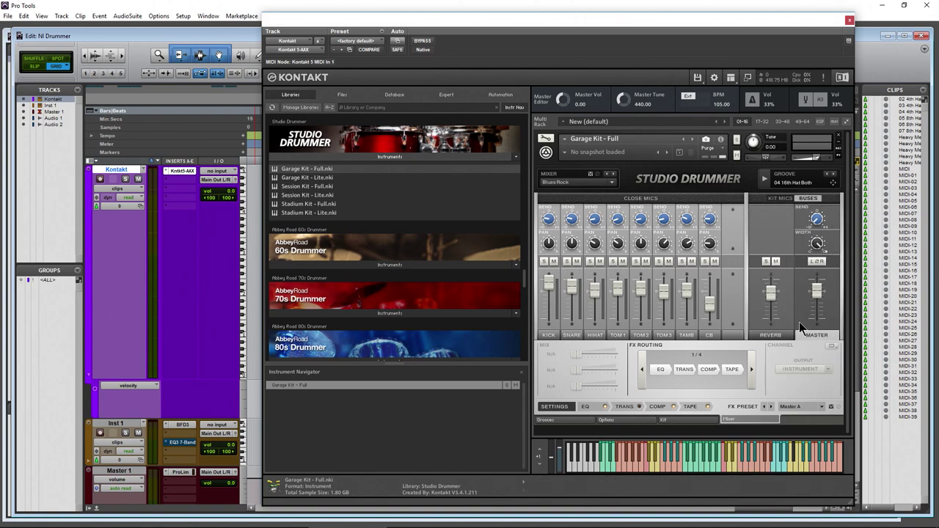
click(777, 334)
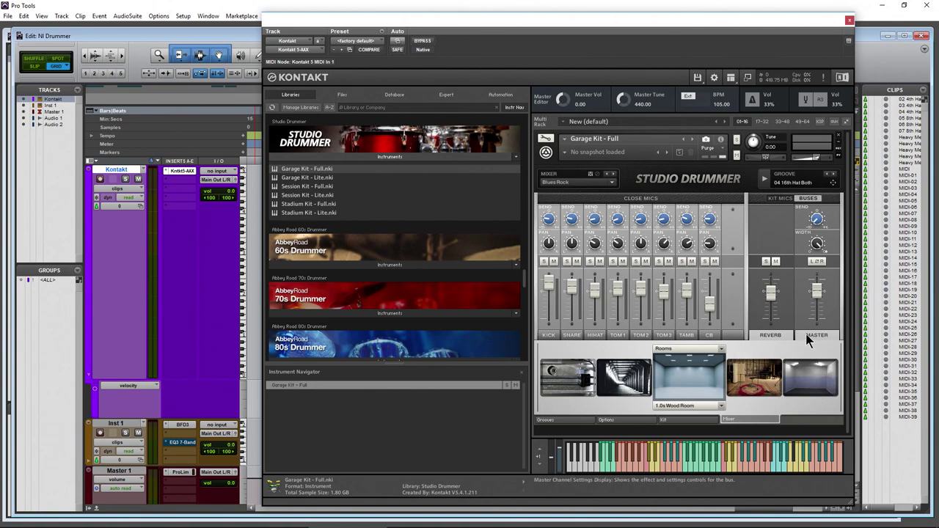
click(805, 334)
click(764, 178)
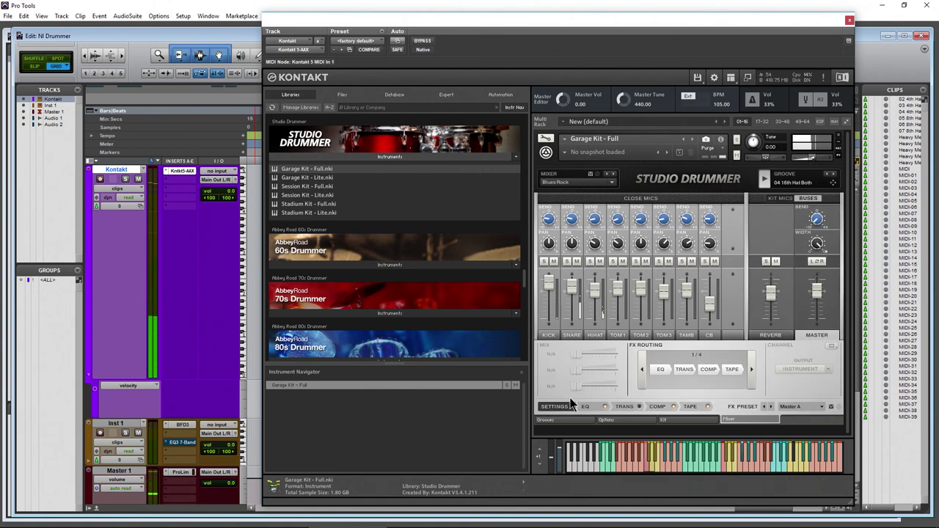
Pick the 11 16th Hat Both Multi groove and apply the Metal mixer preset.
click(577, 421)
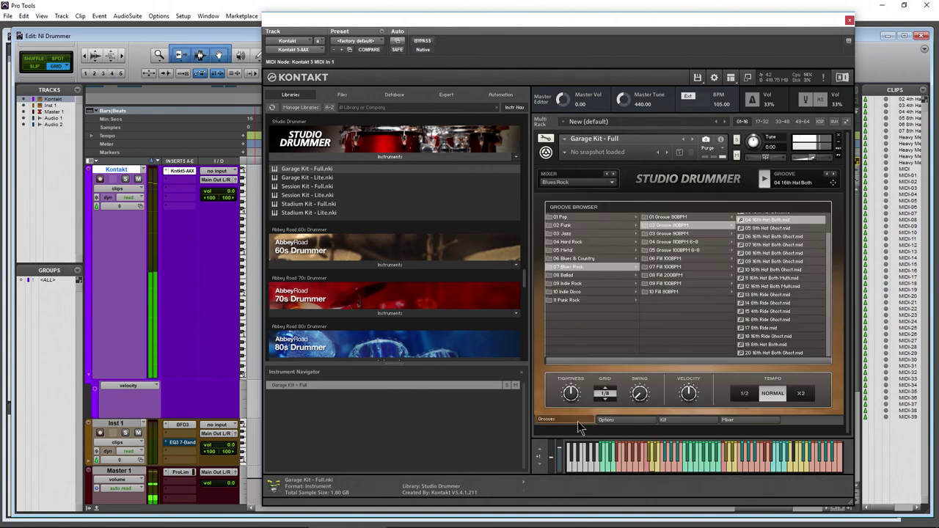
click(752, 278)
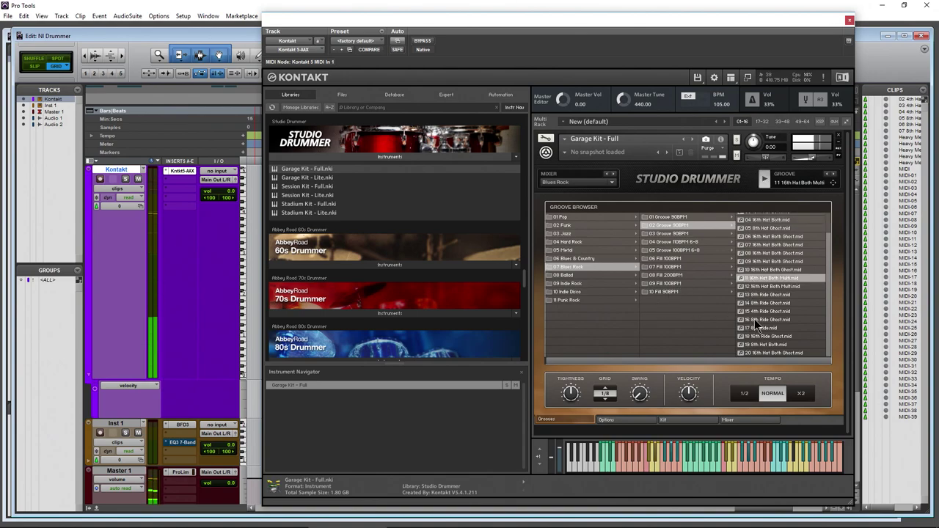
click(612, 182)
click(575, 228)
click(673, 420)
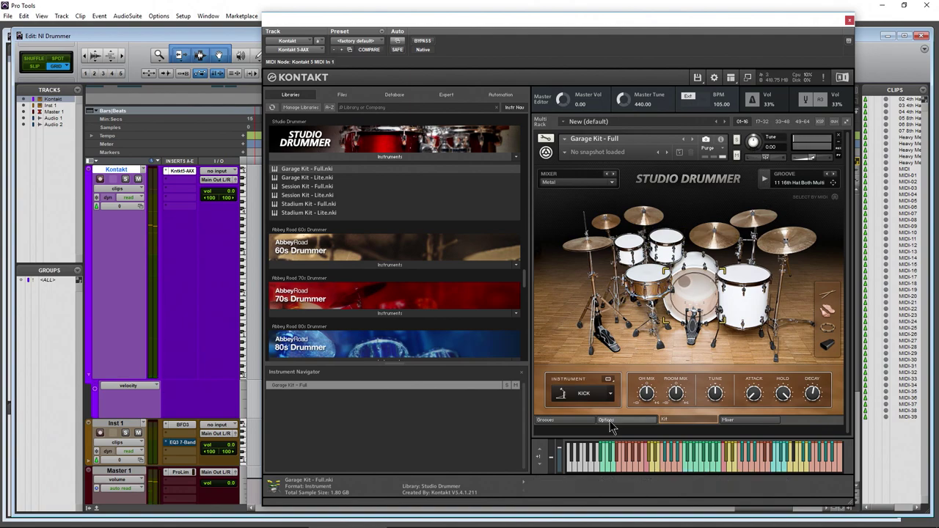
click(607, 421)
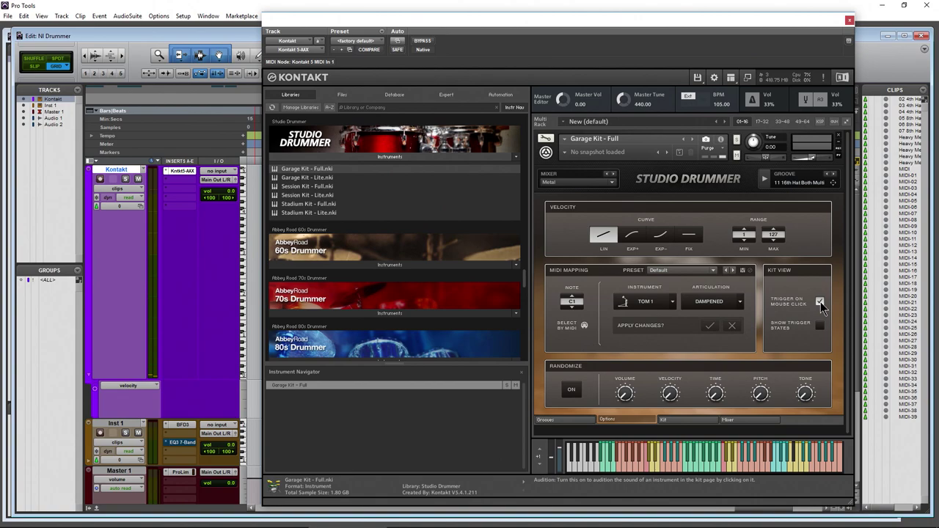
Turn on Show Trigger States and select the snare on the kit page.
click(820, 326)
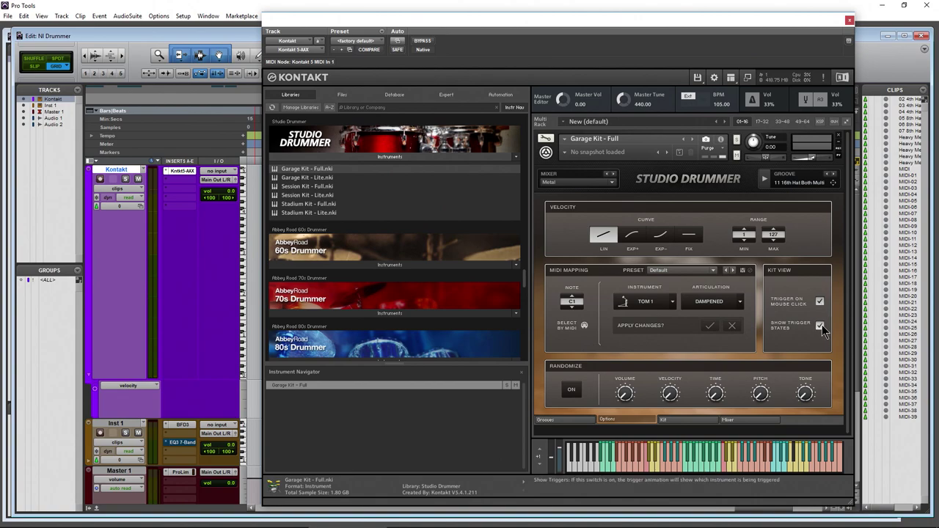
click(551, 421)
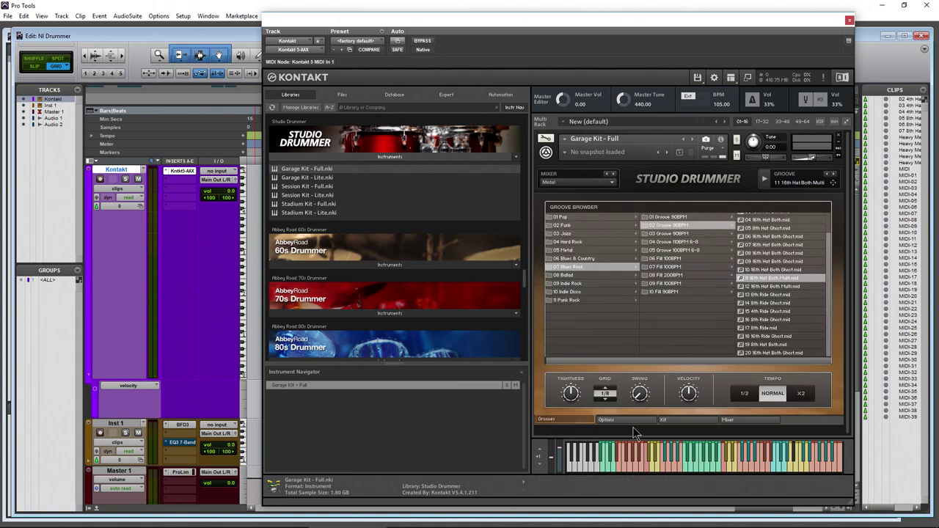
click(676, 420)
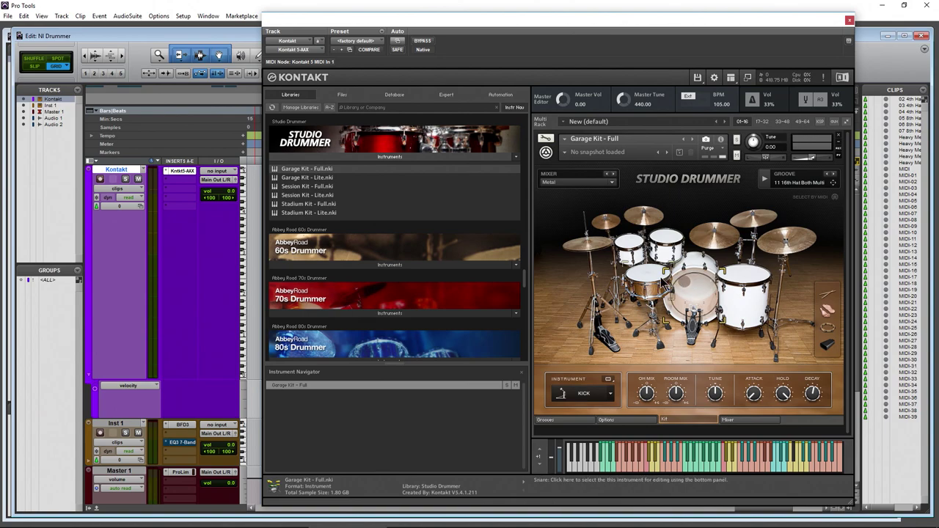
click(662, 280)
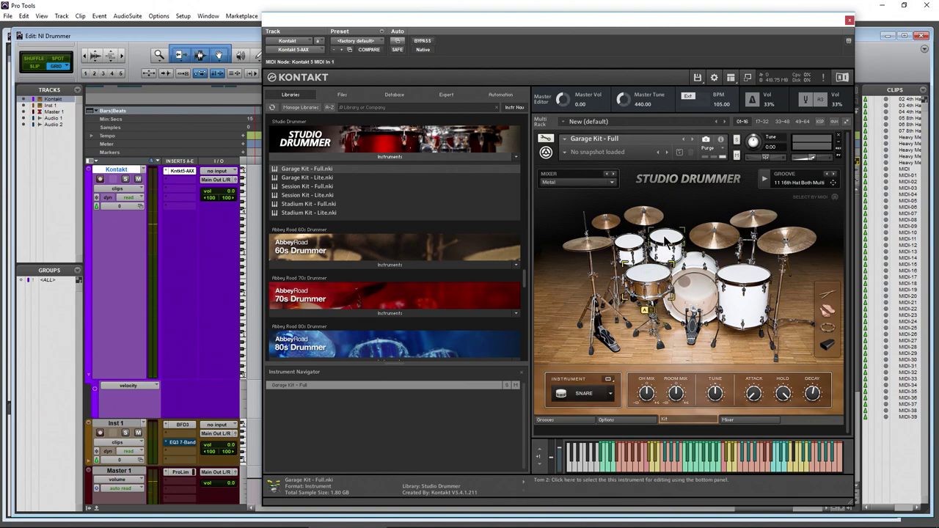
click(634, 419)
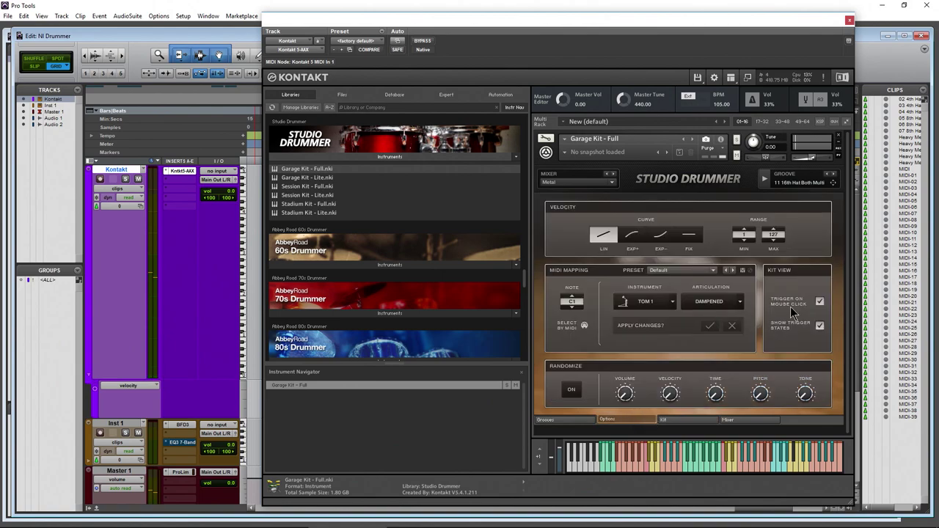
click(686, 421)
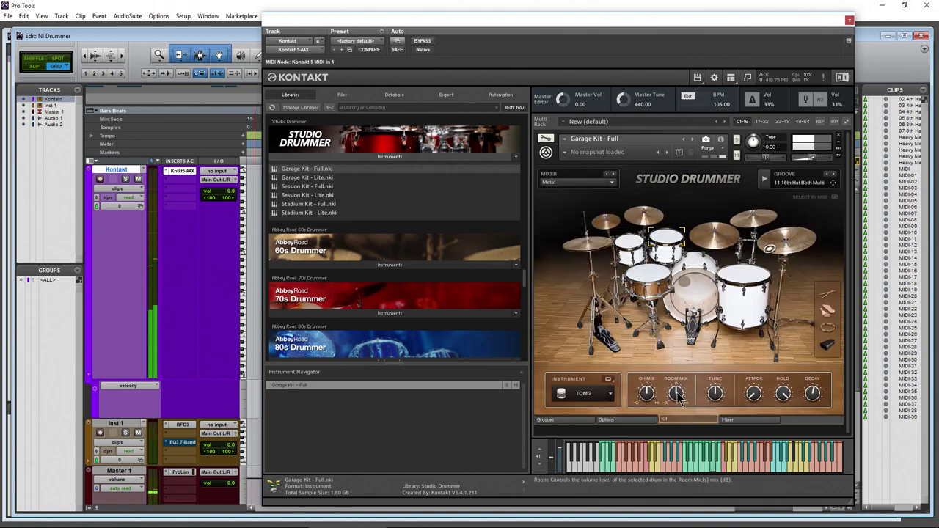
Switch the snare to its alternate B variant, leaving the kit snapshot unchanged.
click(652, 288)
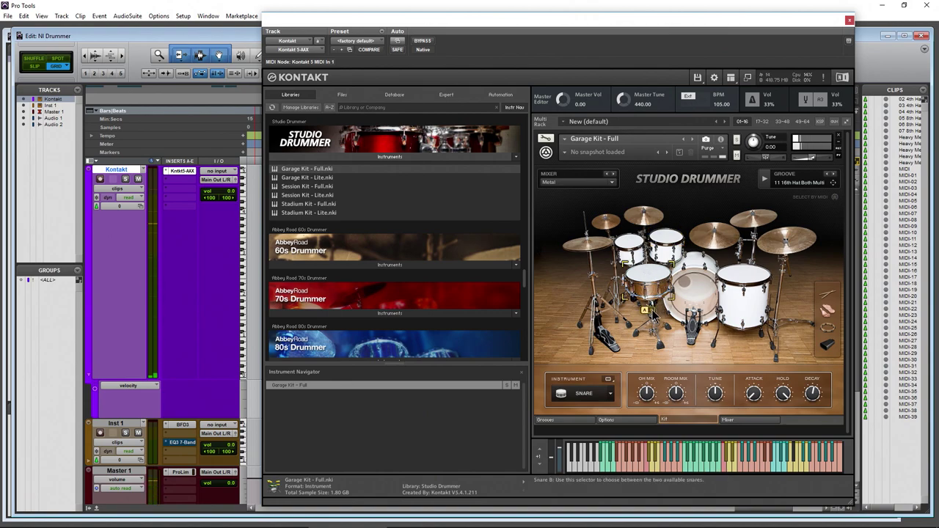
click(652, 312)
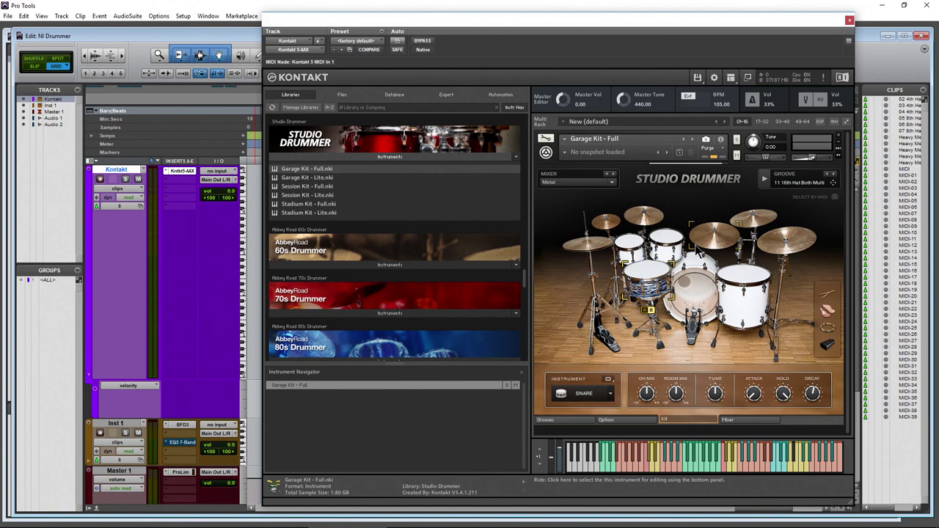
click(566, 154)
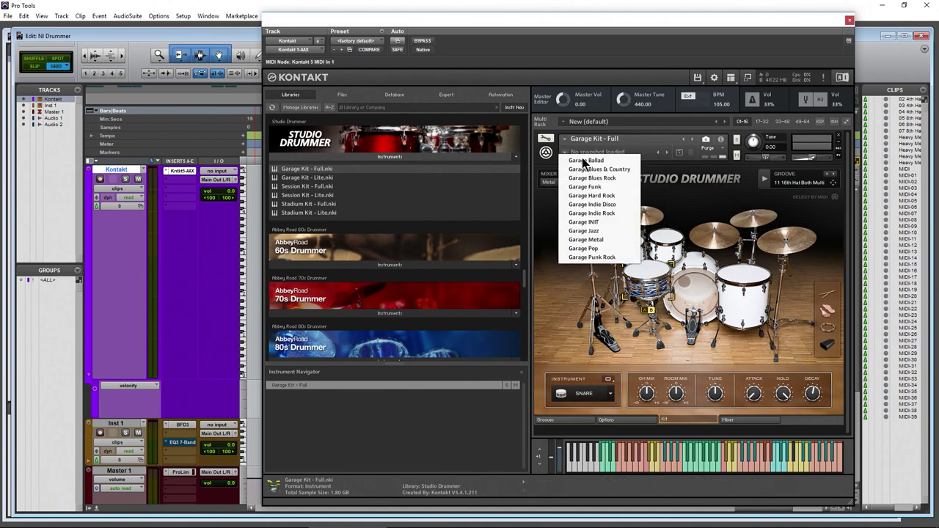
click(789, 332)
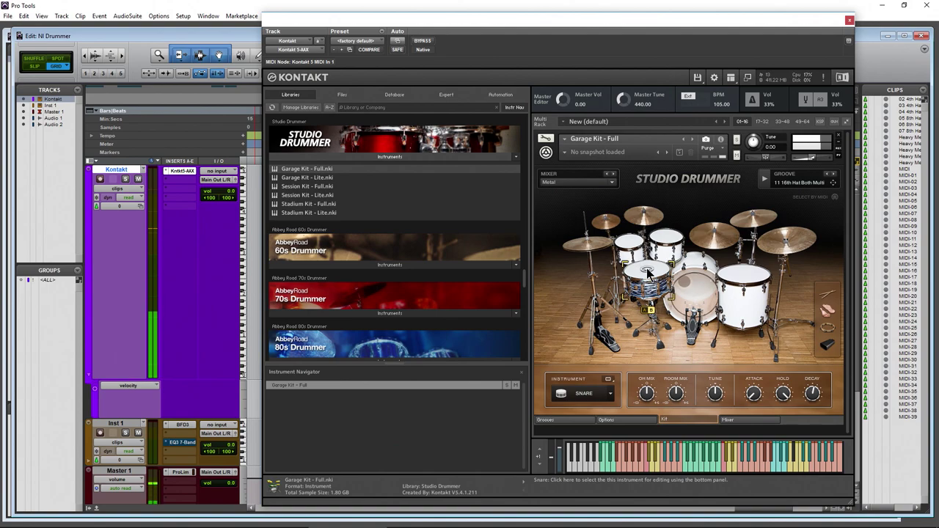
Play and stop the groove, then audition the dampened kick, open kick and Tom 1 rimshot.
click(689, 288)
click(764, 180)
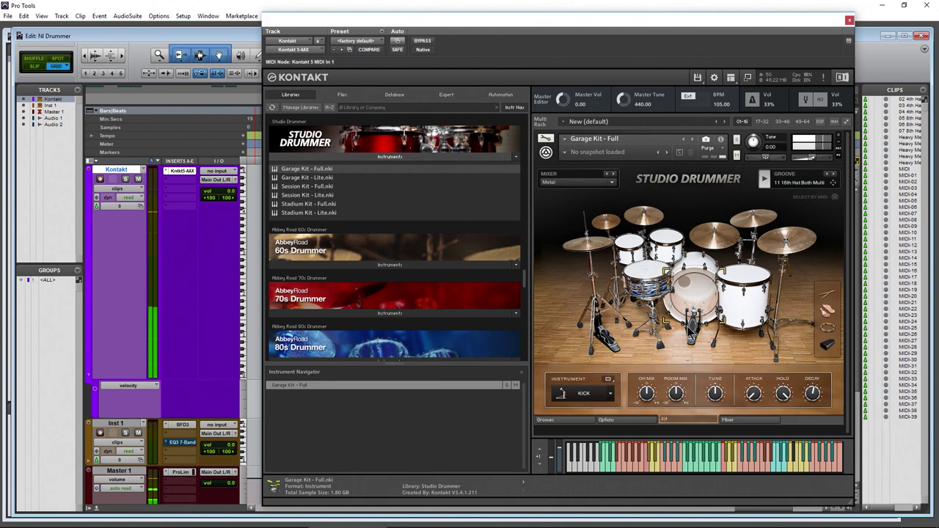
click(763, 180)
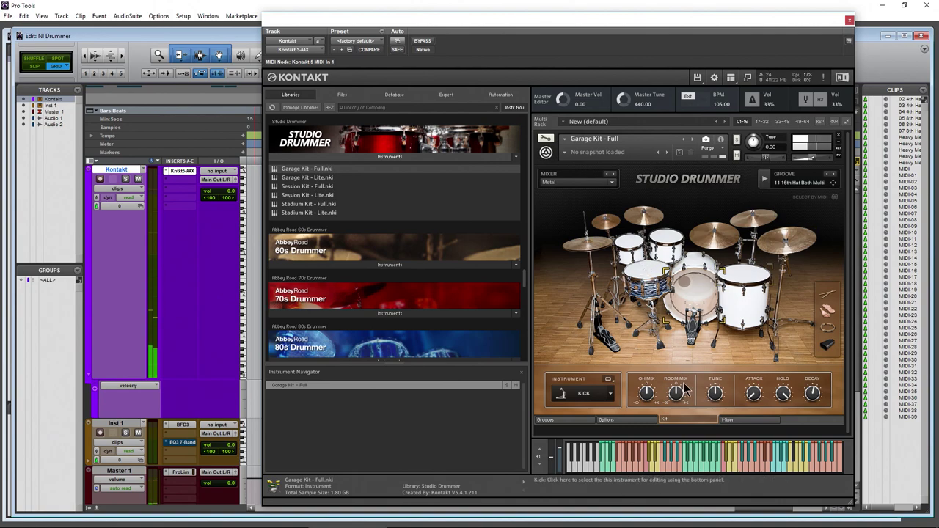
click(648, 476)
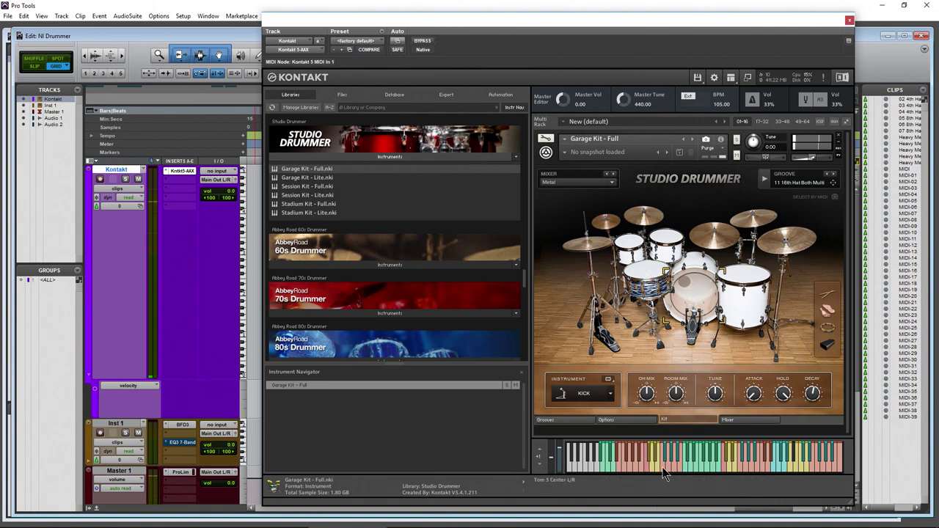
click(723, 473)
click(723, 473)
click(759, 471)
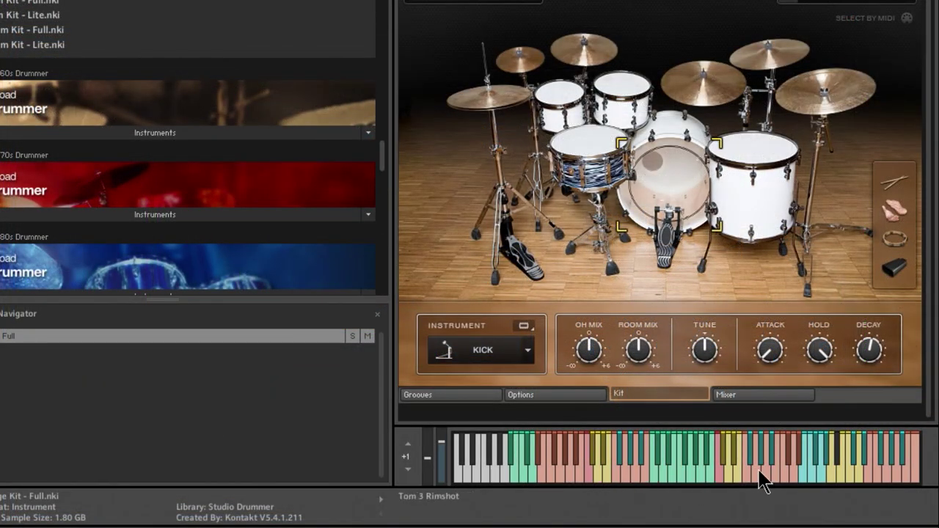
Close Studio Drummer without saving and expand the 60s Drummer kit list.
click(545, 396)
click(465, 397)
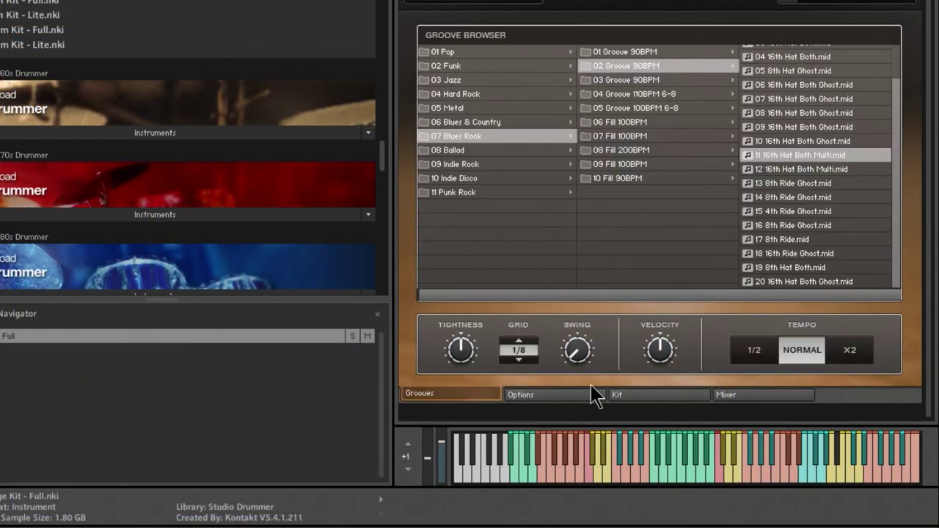
click(562, 396)
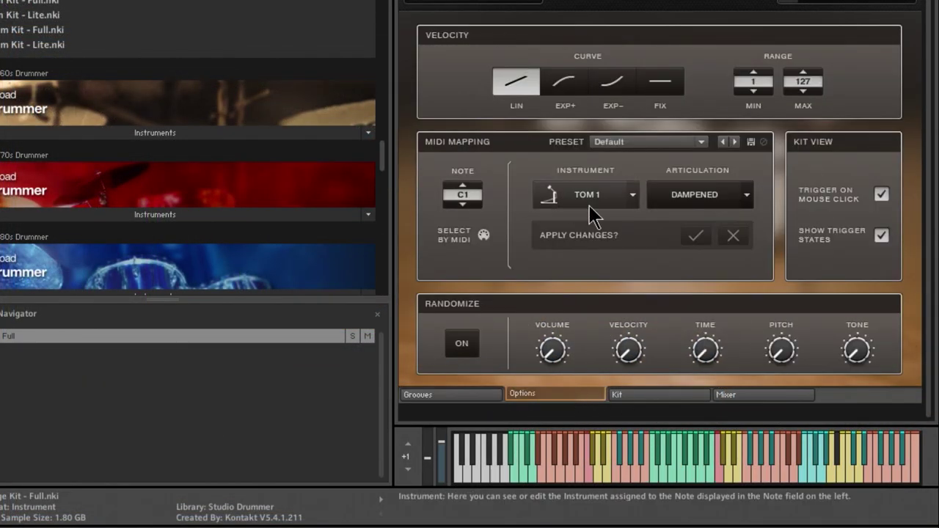
click(662, 402)
click(726, 395)
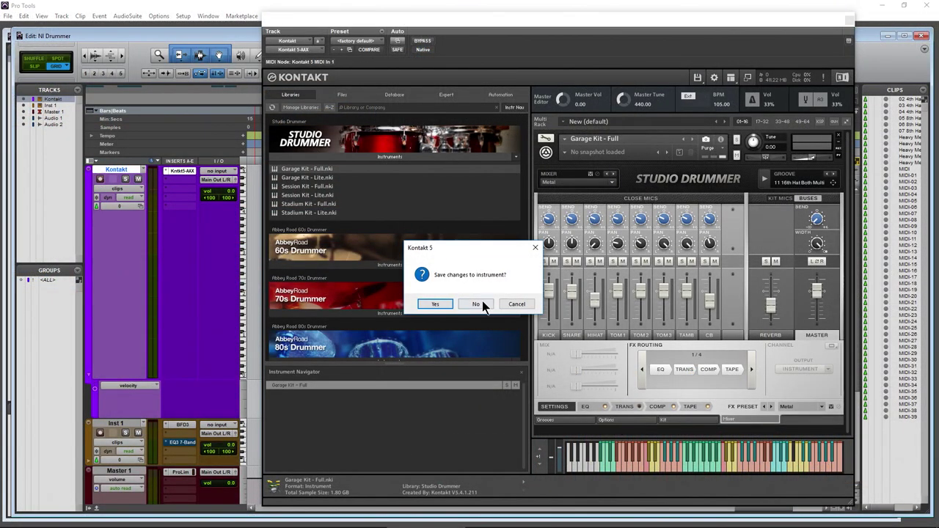
click(477, 303)
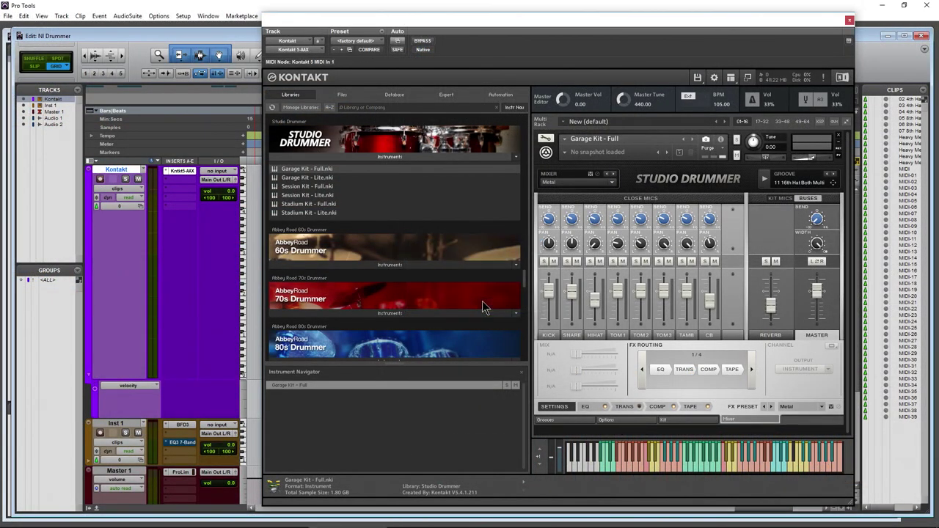
click(372, 266)
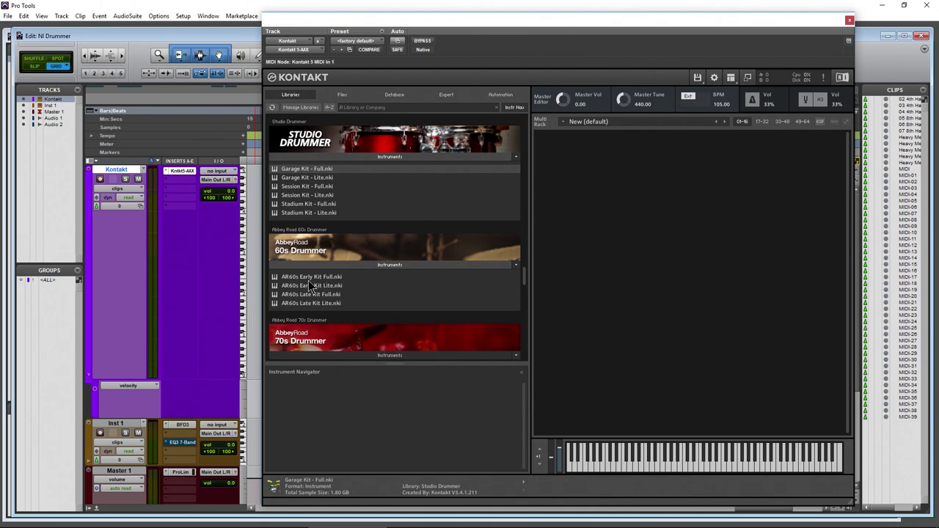
Load AR60s Early Kit Full and apply the Psychedelic Rock mixer preset.
click(297, 277)
drag(688, 265, 687, 266)
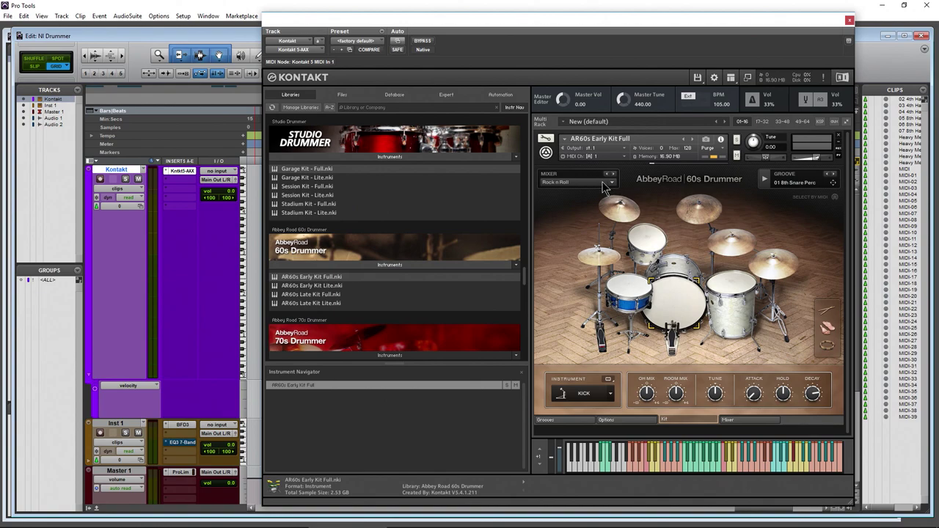
click(602, 182)
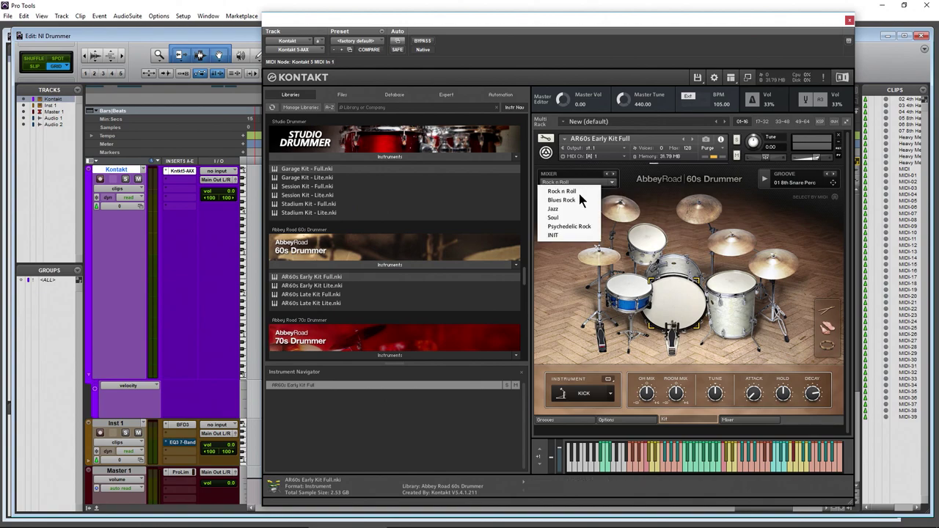
click(561, 227)
Select the snare, keeping SNARE in the kit-piece list, and start the groove.
click(628, 295)
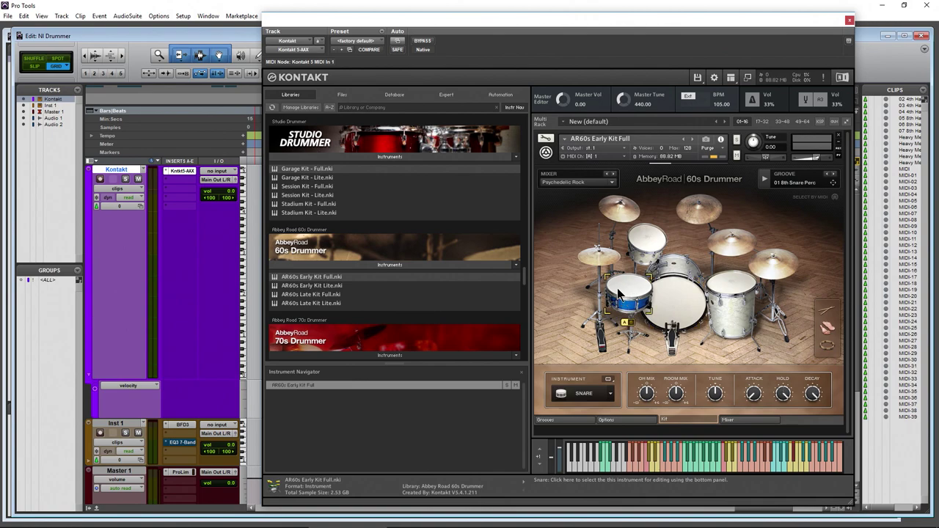
click(610, 395)
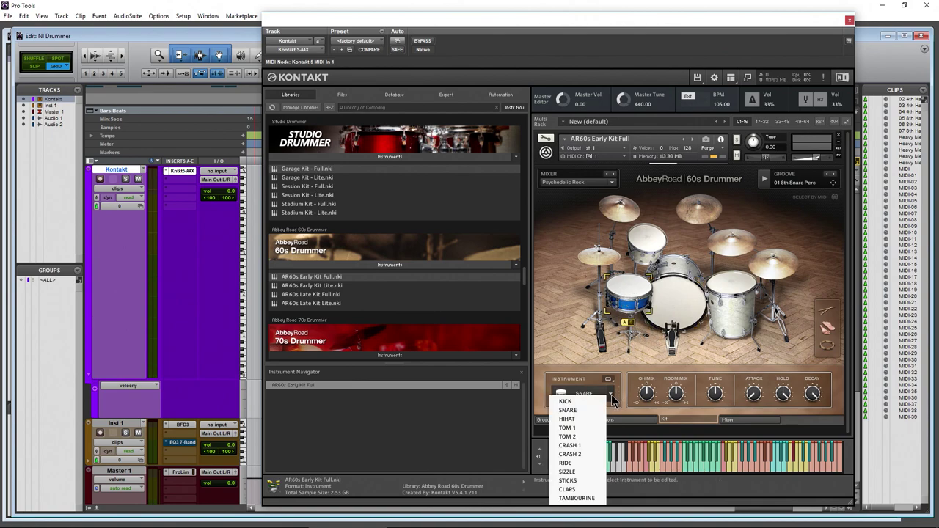
click(572, 330)
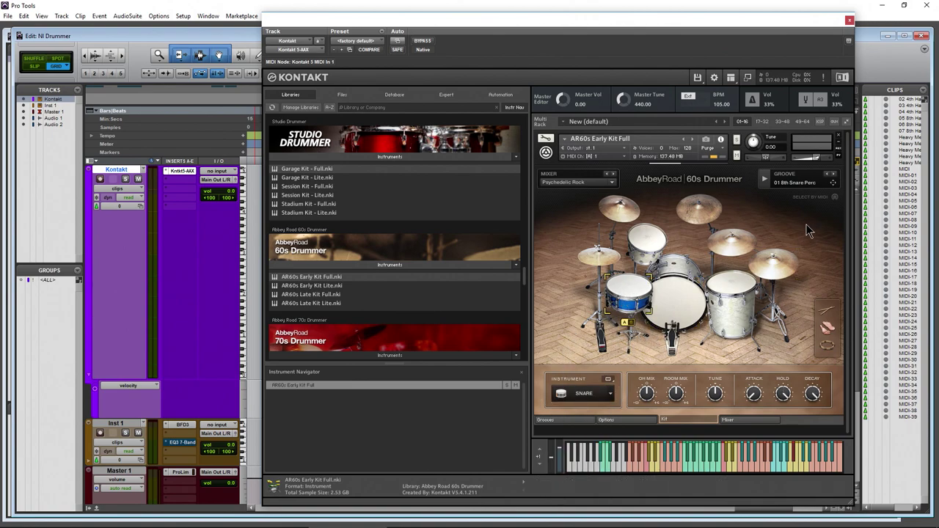
click(765, 180)
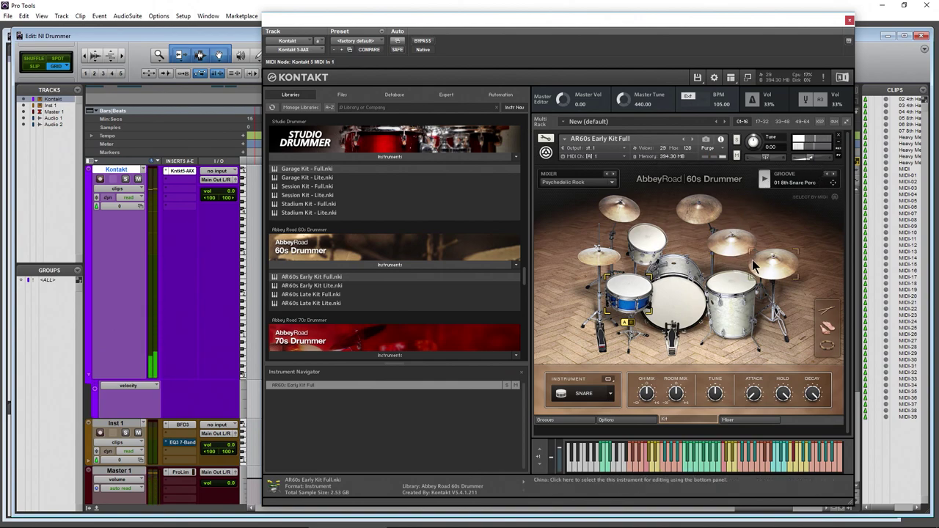
Choose the 09 8th Toms groove, try Soul then settle on Blues Rock, and stop playback.
click(620, 424)
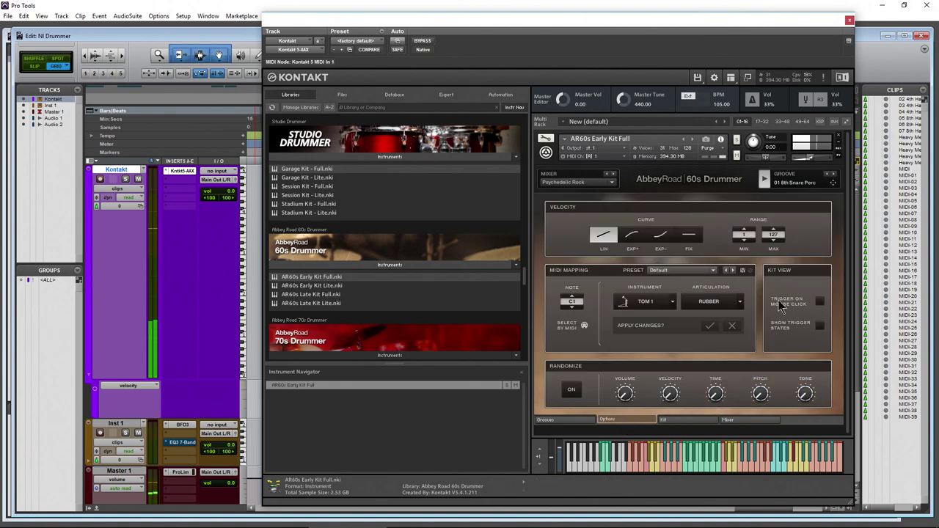
click(591, 420)
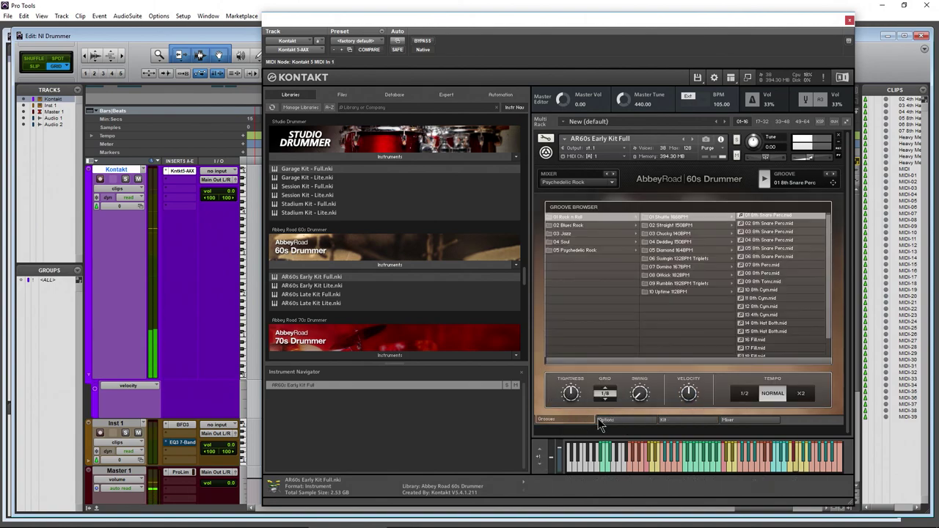
click(755, 282)
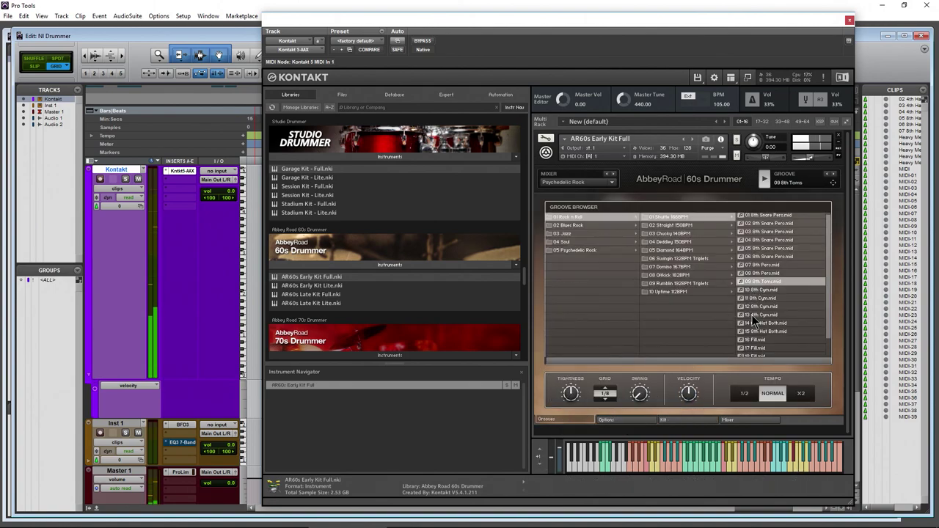
click(613, 183)
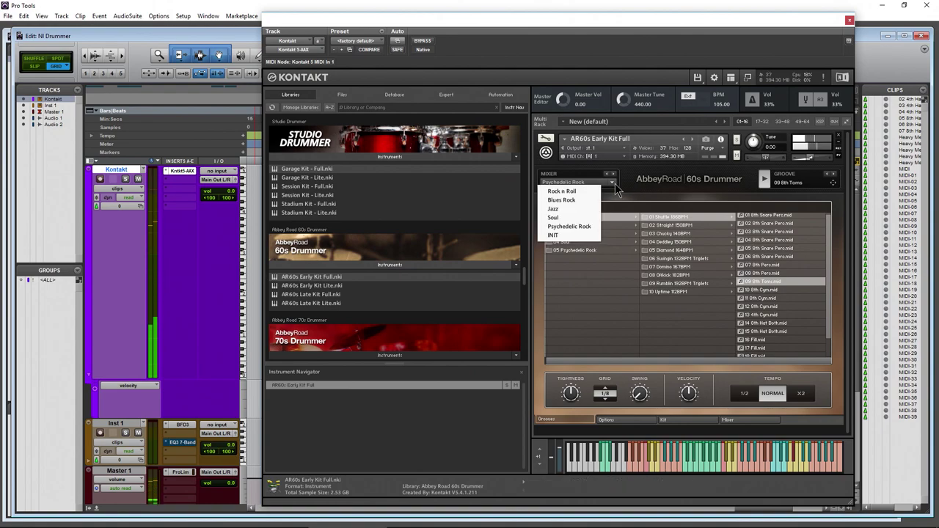
click(575, 218)
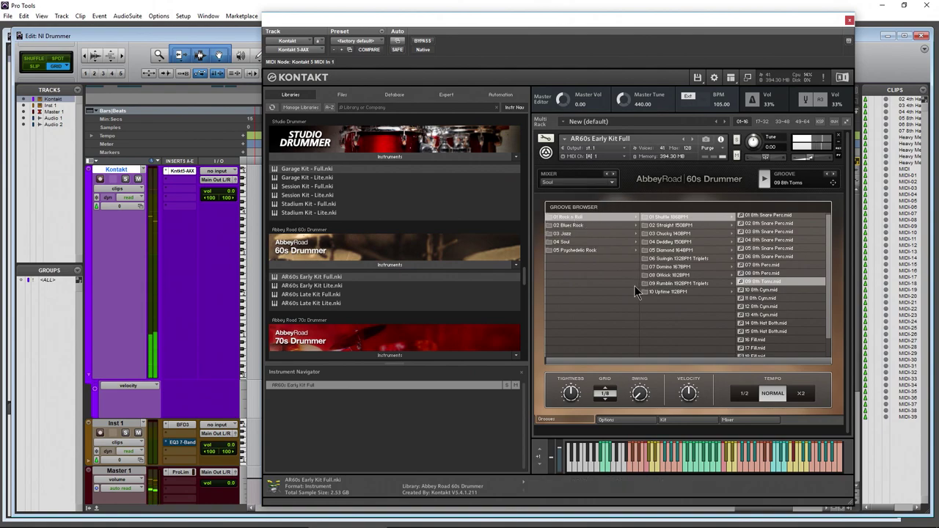
click(613, 183)
click(592, 199)
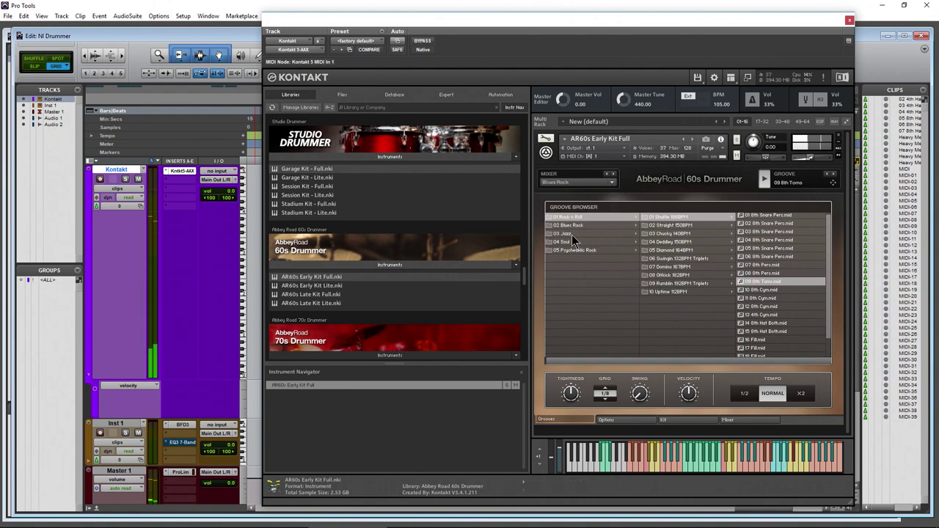
click(764, 183)
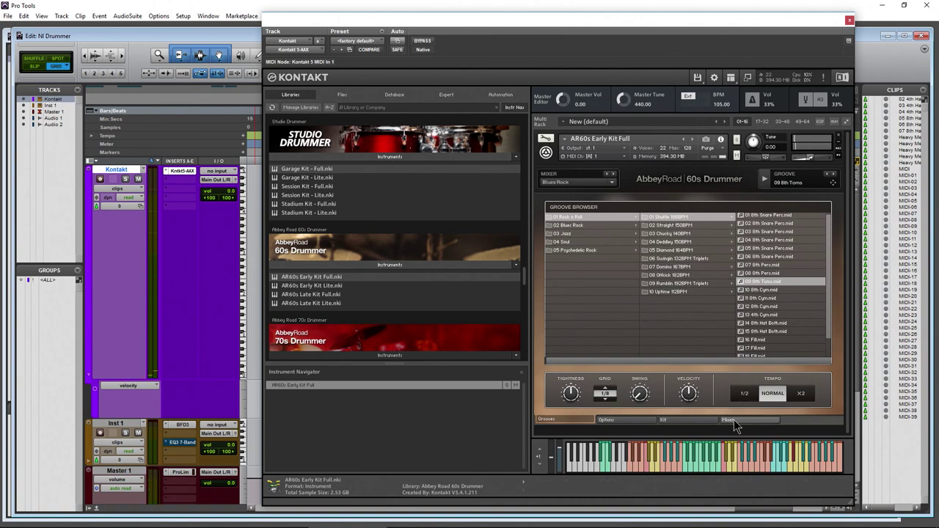
On the mixer page, view TOM 1, then the KICK channel's EQ and compressor.
click(734, 420)
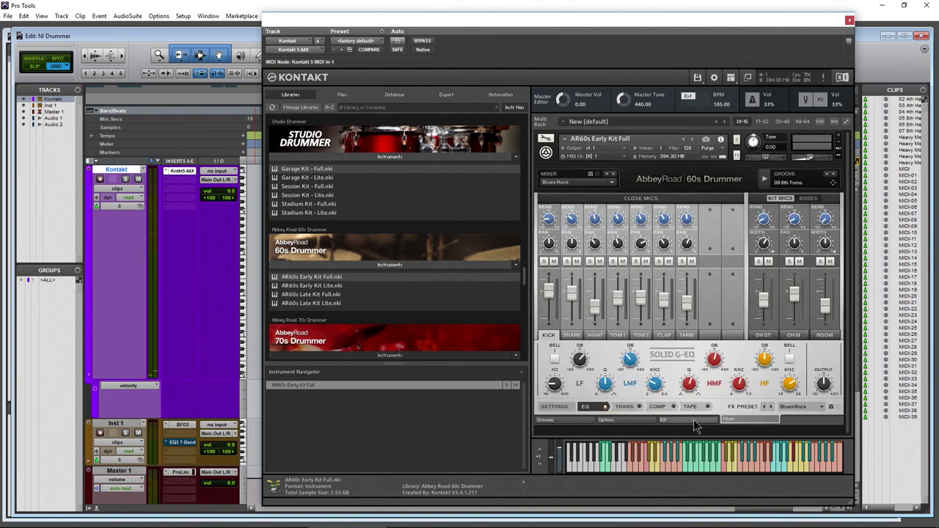
click(620, 337)
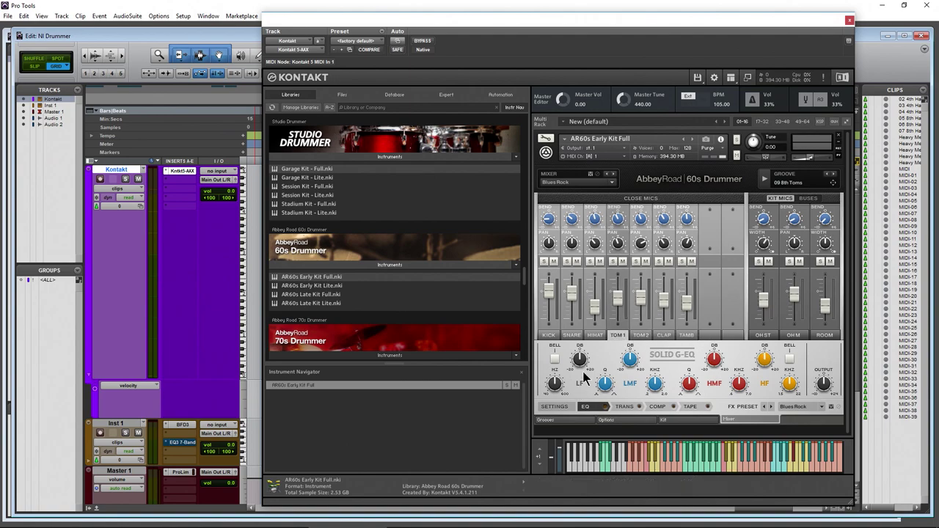
click(554, 336)
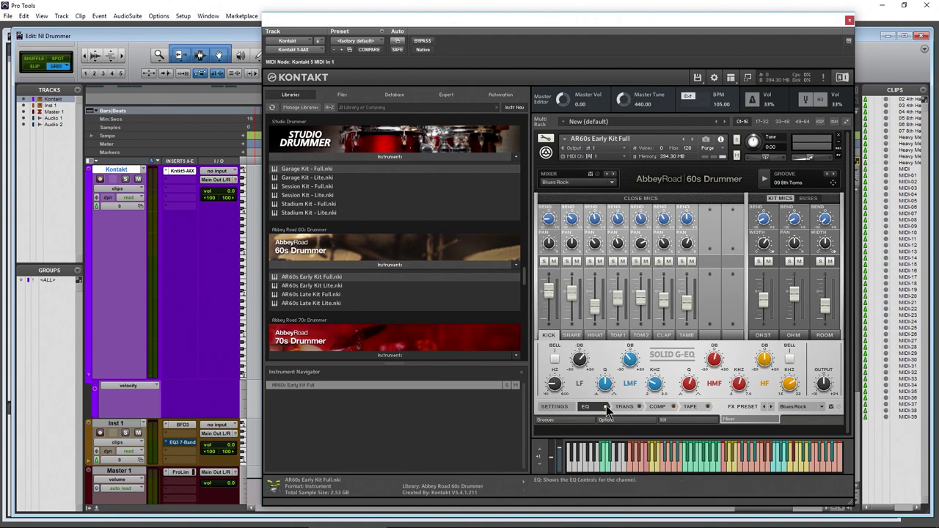
click(657, 407)
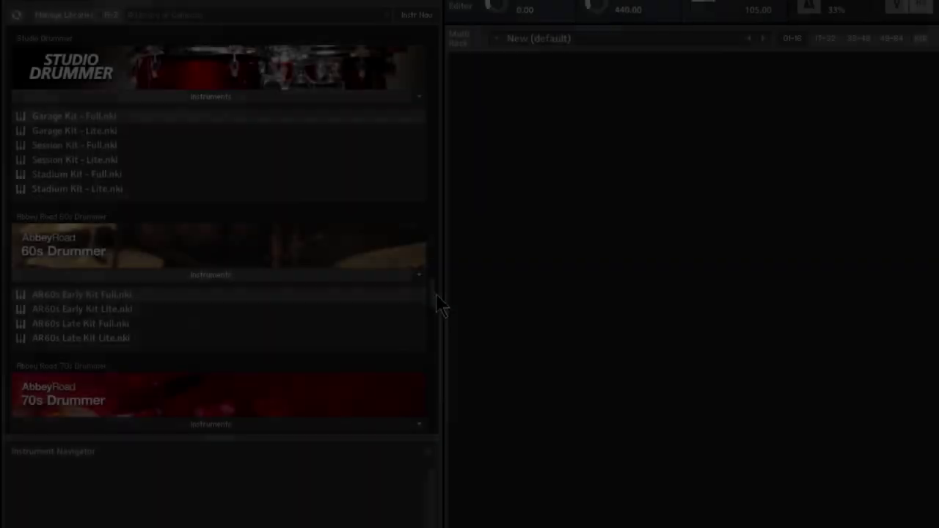
Load AR80s Chrome Kit Full from the 80s Drummer list into the rack.
scroll(436, 297, down, 5)
click(171, 144)
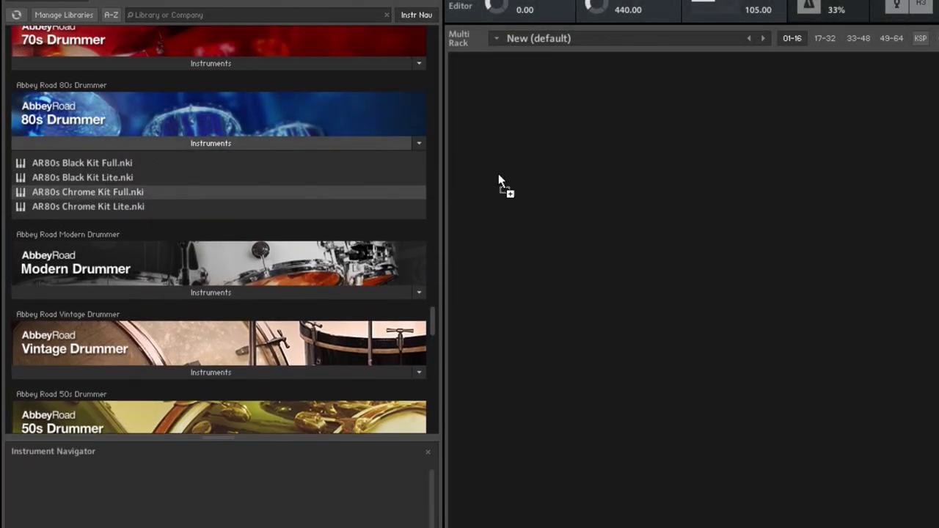
drag(499, 176, 688, 176)
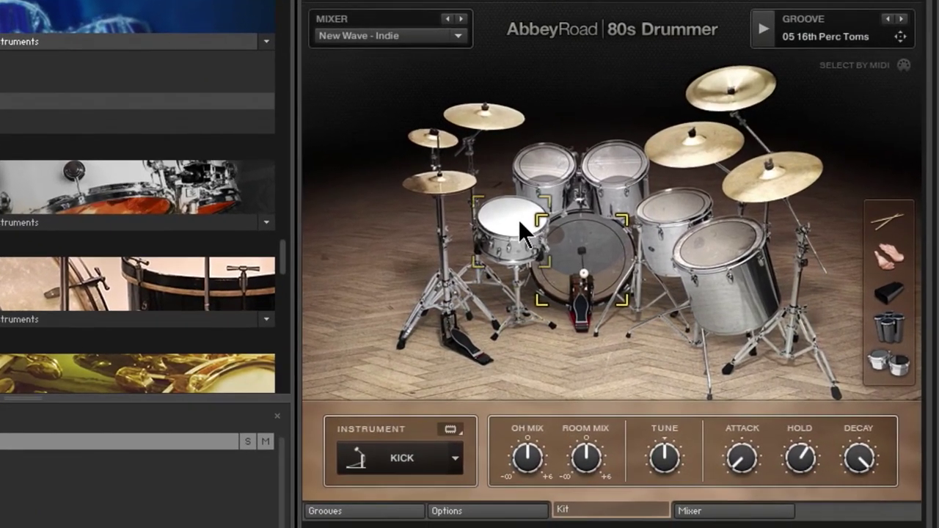
Select the snare and turn on Trigger On Mouse Click in the options.
click(626, 290)
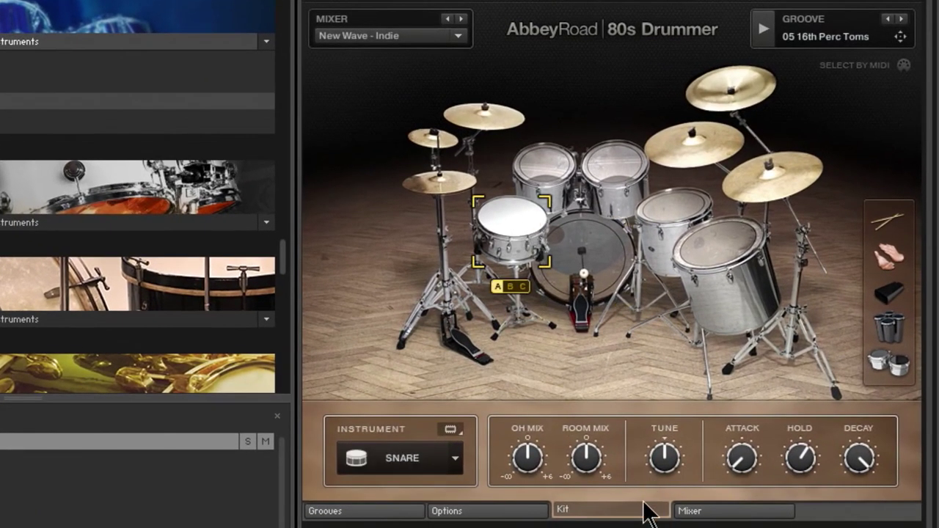
click(490, 510)
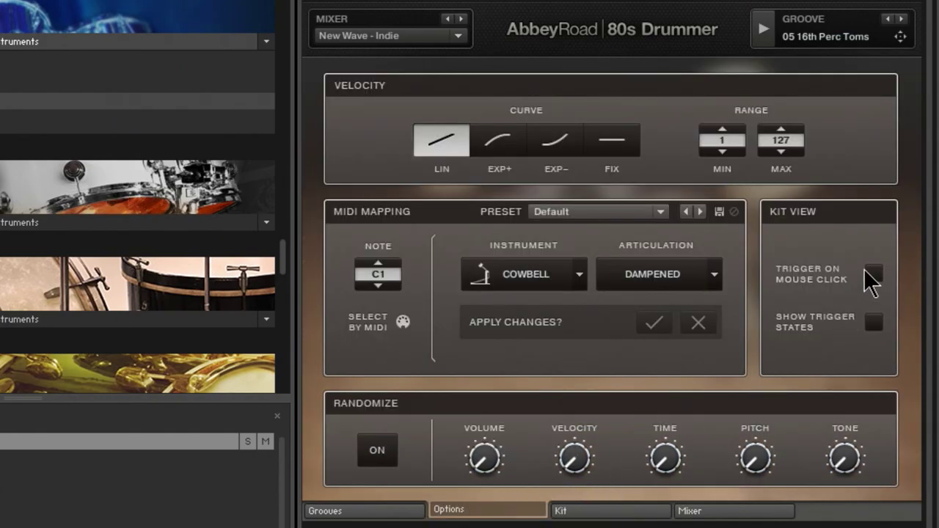
click(874, 273)
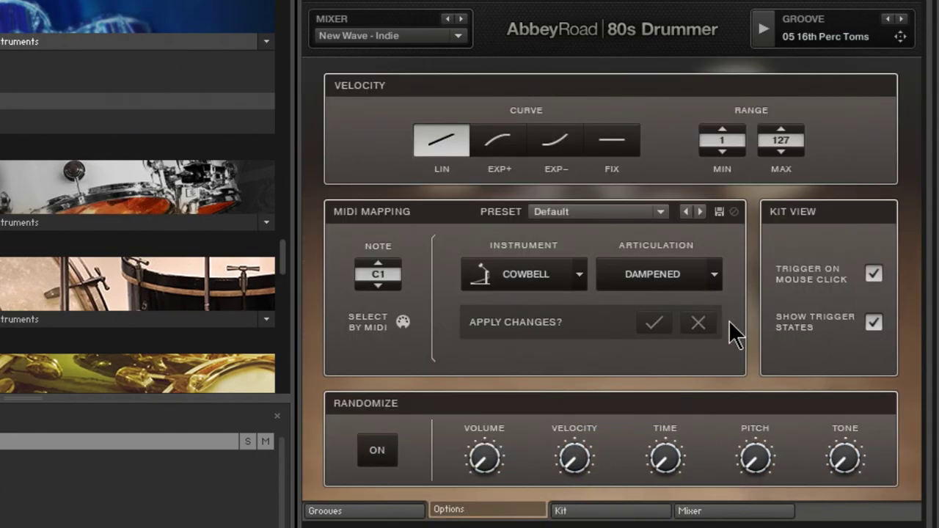
click(590, 517)
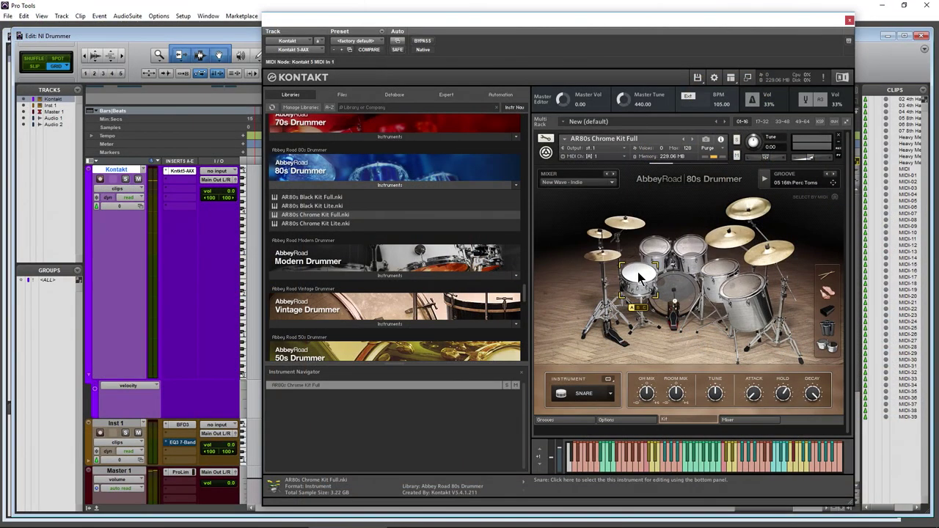
Audition the snare several times, then switch it to another variant.
click(638, 277)
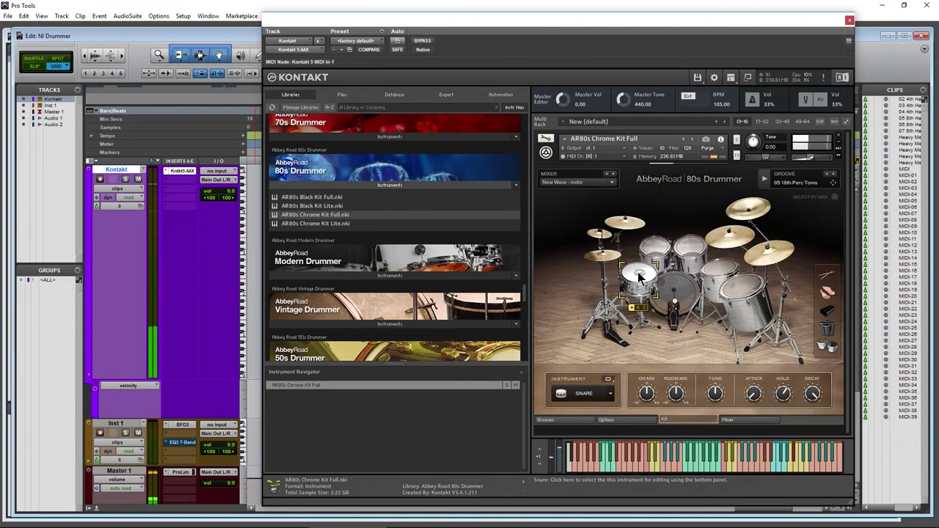
click(638, 277)
click(638, 278)
click(639, 277)
click(645, 308)
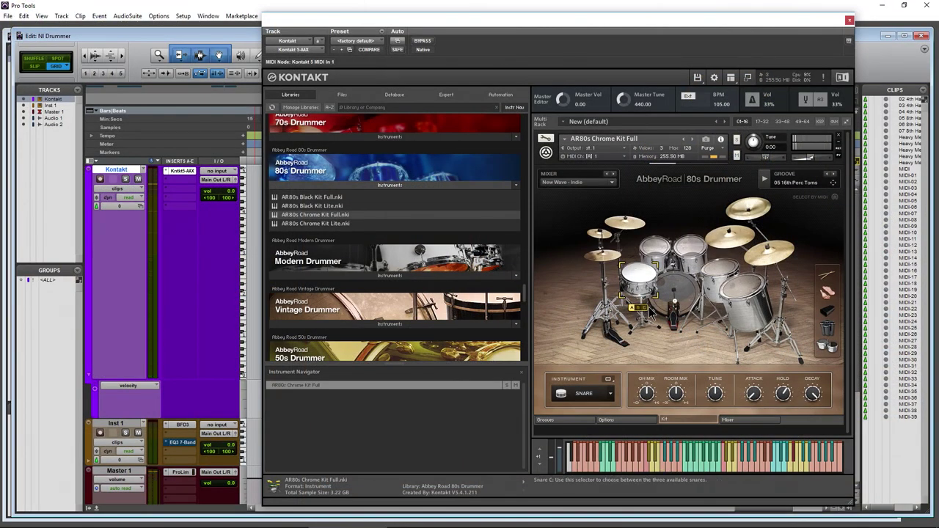
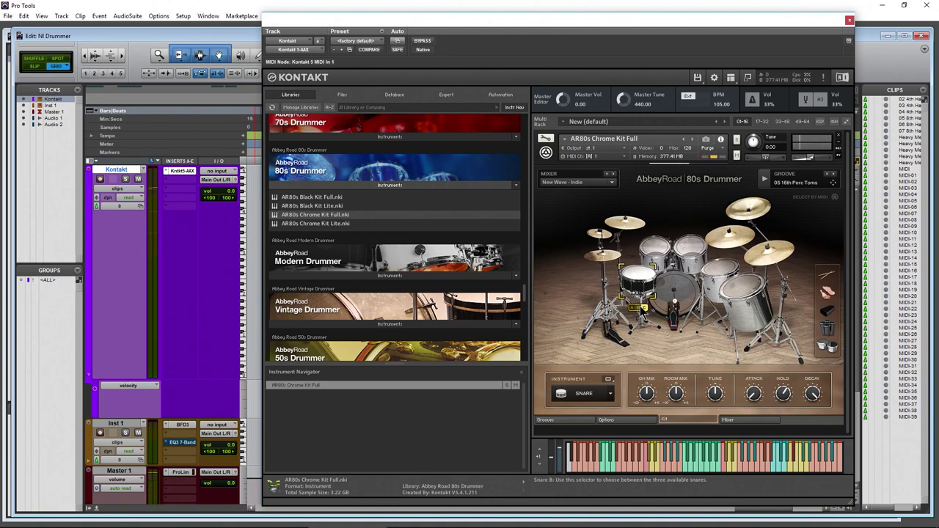
Switch the 80s Drummer snare to variant A and audition the kick and toms 1–4.
click(639, 308)
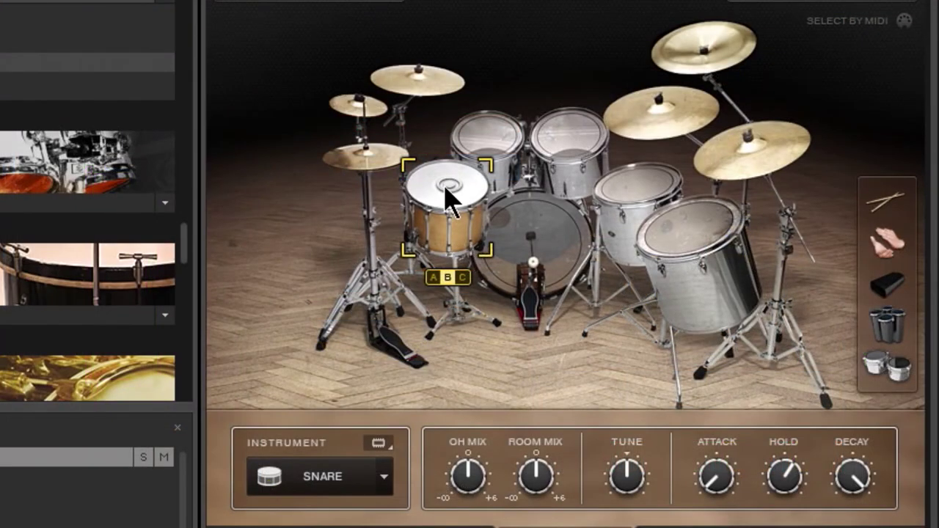
click(433, 277)
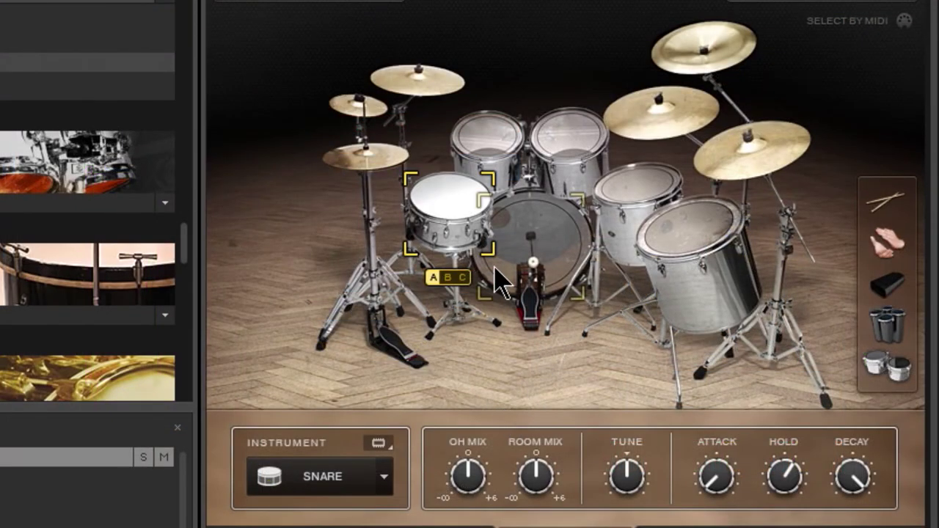
click(541, 254)
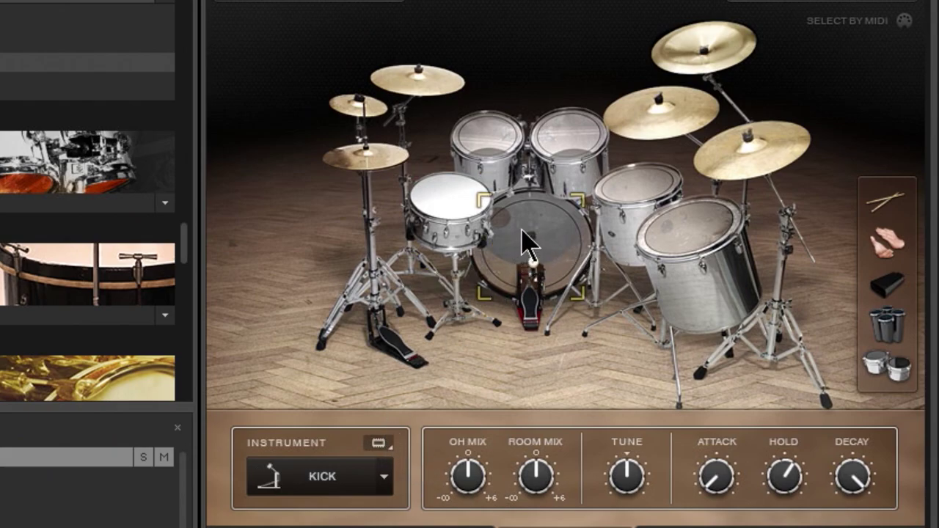
click(502, 146)
click(563, 138)
click(617, 183)
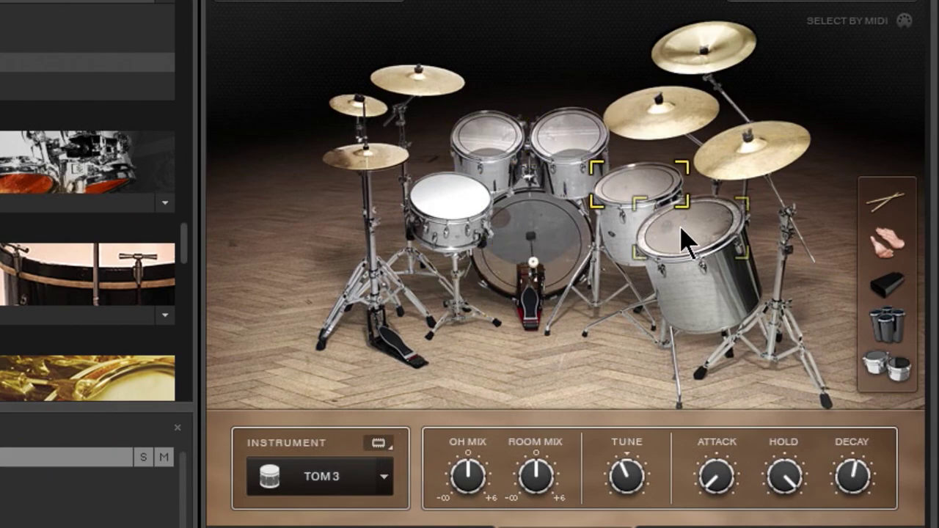
click(681, 236)
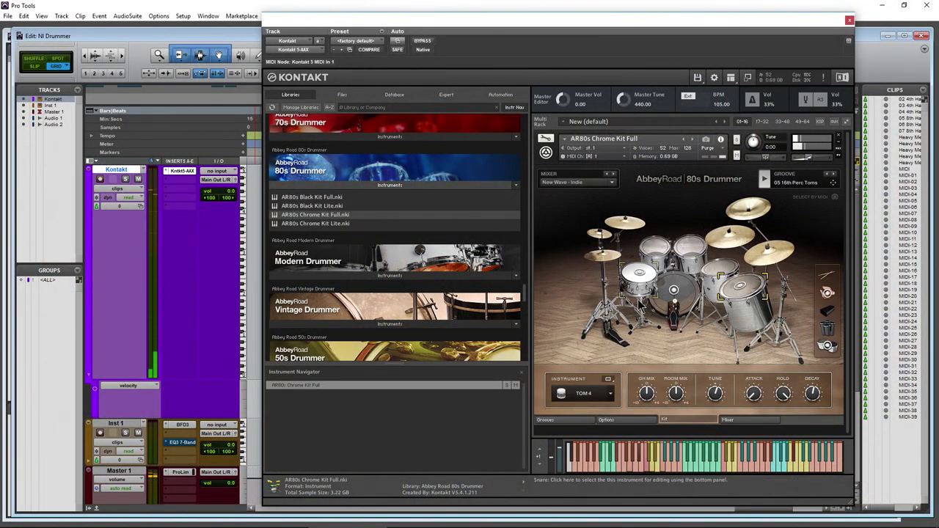
Apply the Heavy Metal mixer preset and set the groove to 17 Fill, after trying 13 16th Ride Perc.
click(612, 182)
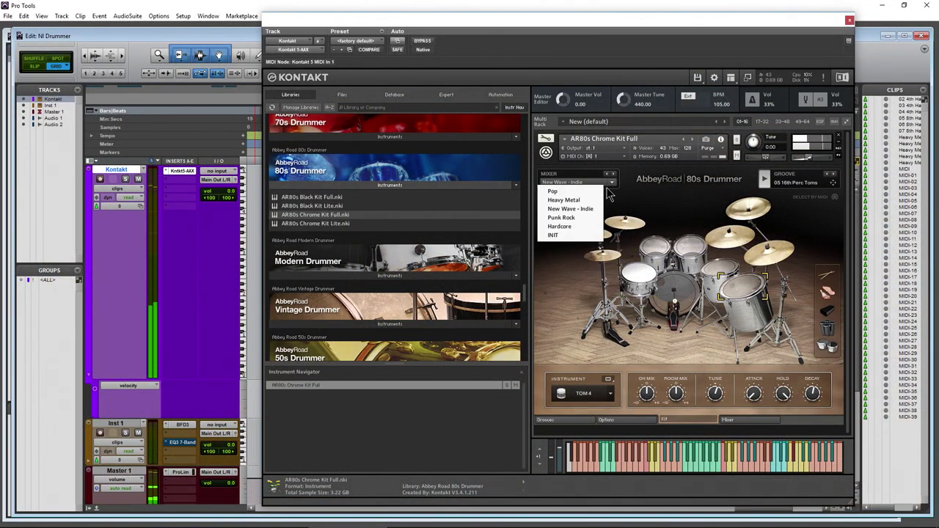
click(580, 200)
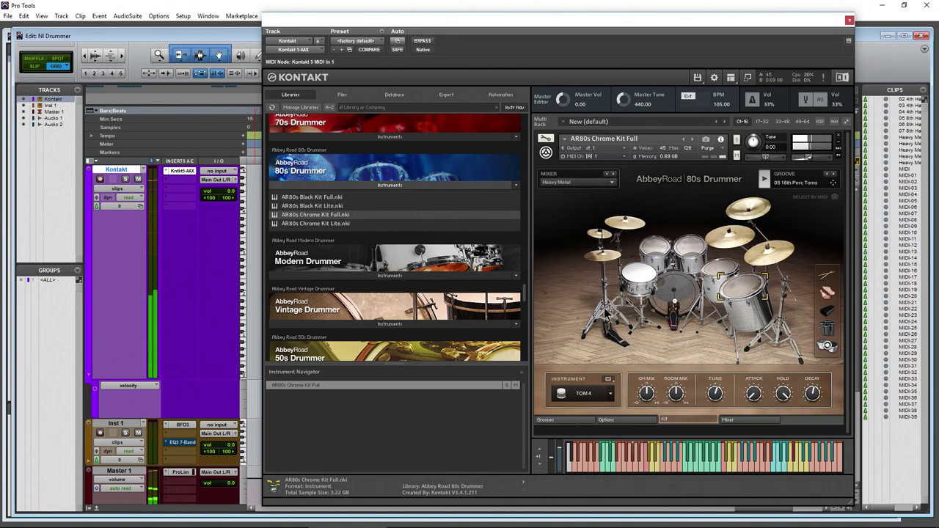
click(627, 418)
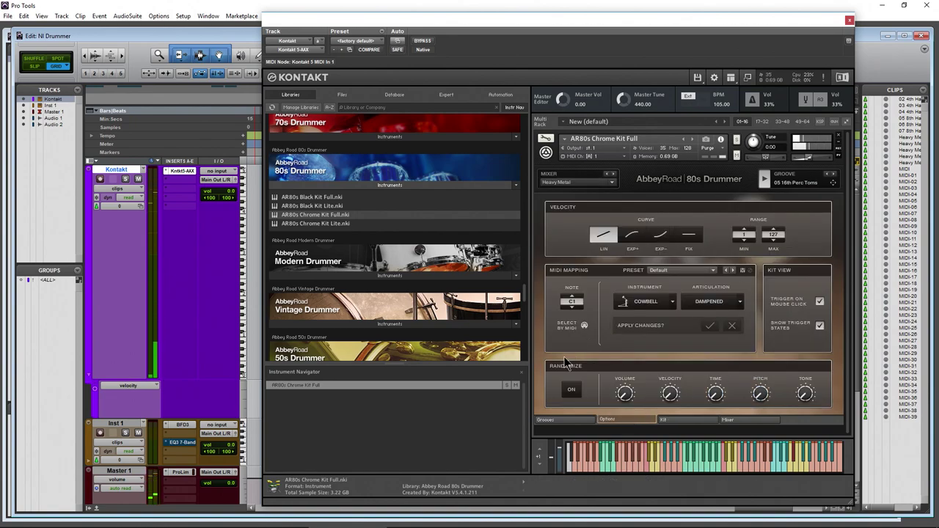
click(561, 420)
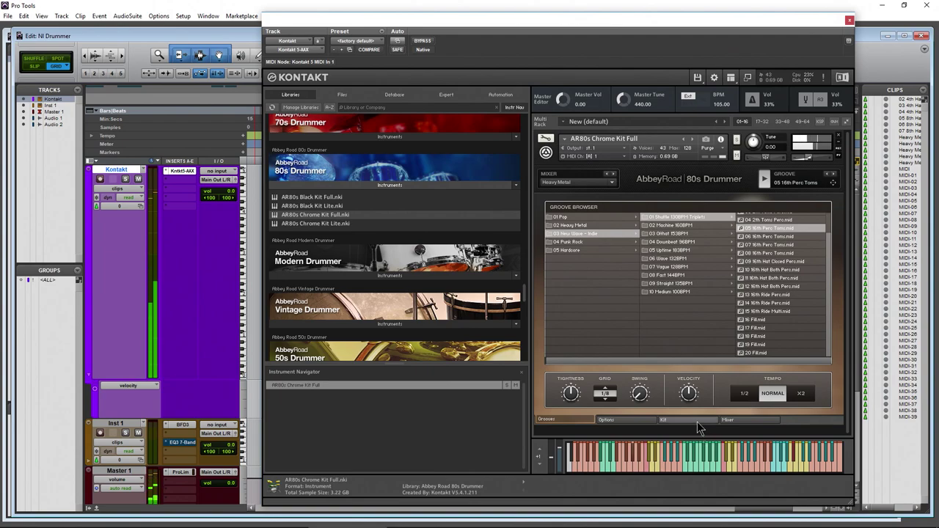
click(756, 294)
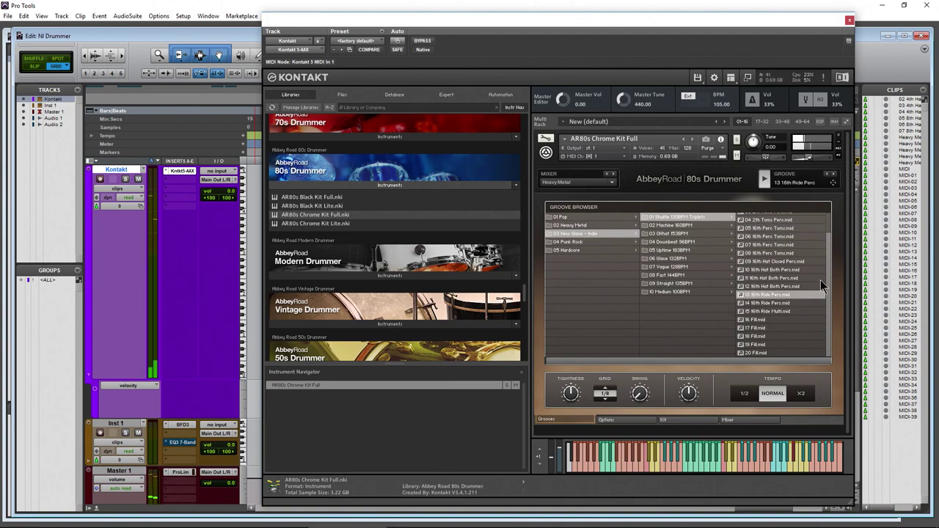
click(764, 327)
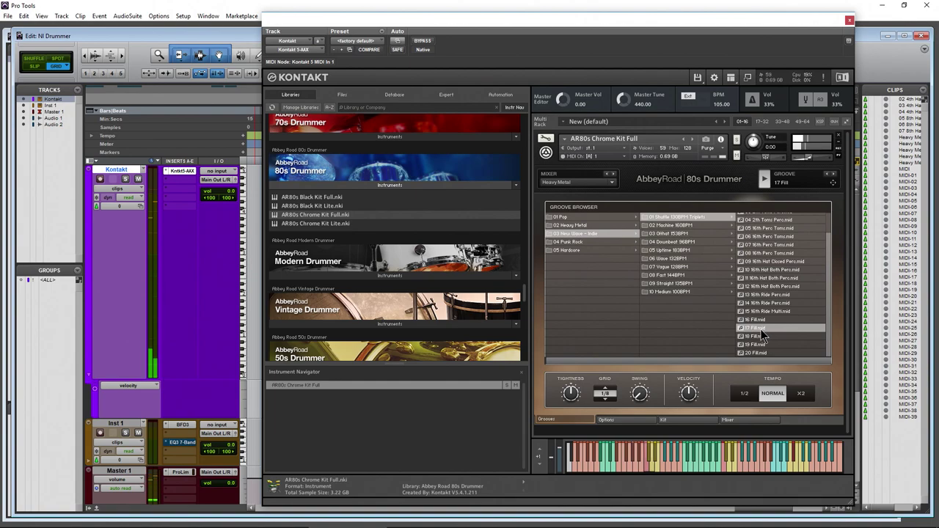
Raise the CMP ST channel fader in the drum mixer, soloing it briefly to check.
click(733, 426)
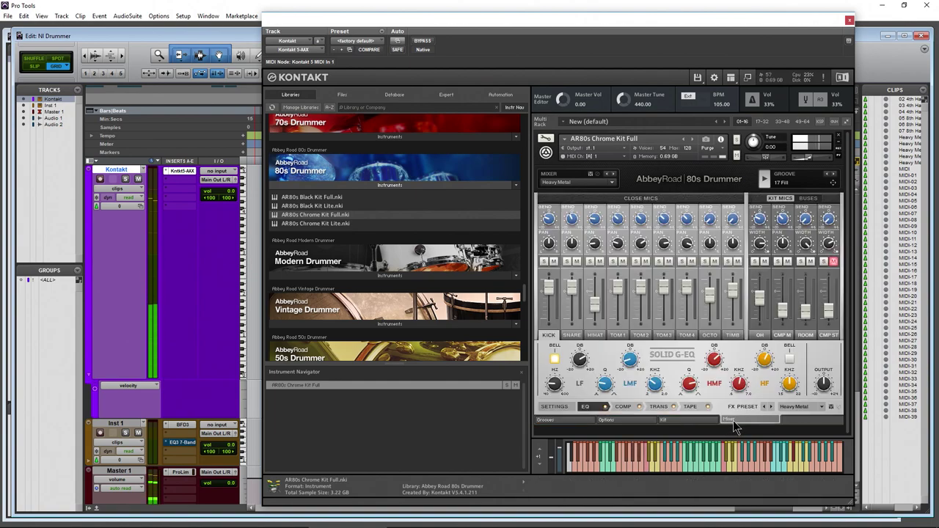
click(829, 336)
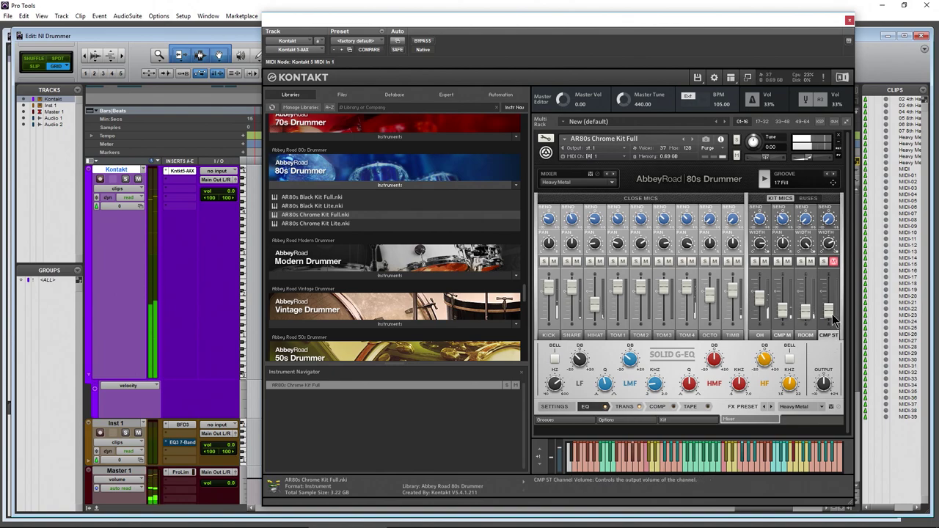
drag(829, 309, 832, 277)
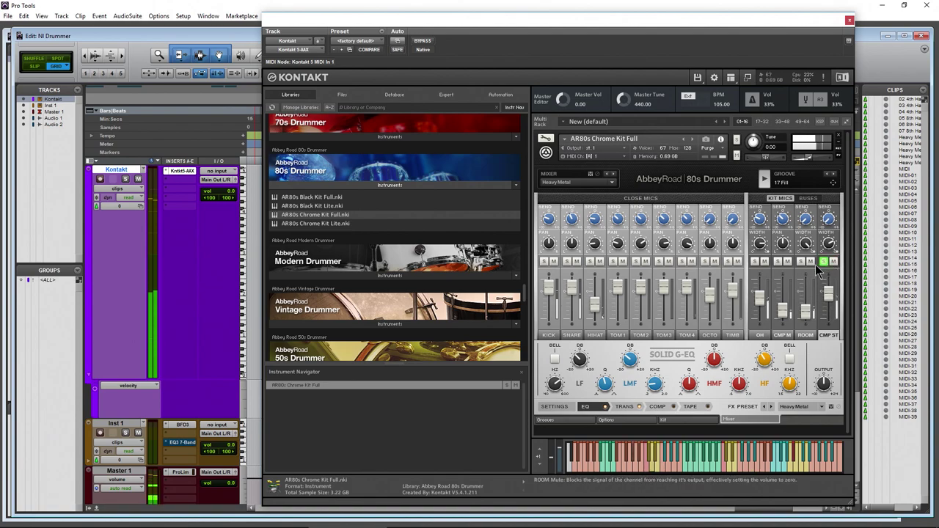
click(822, 262)
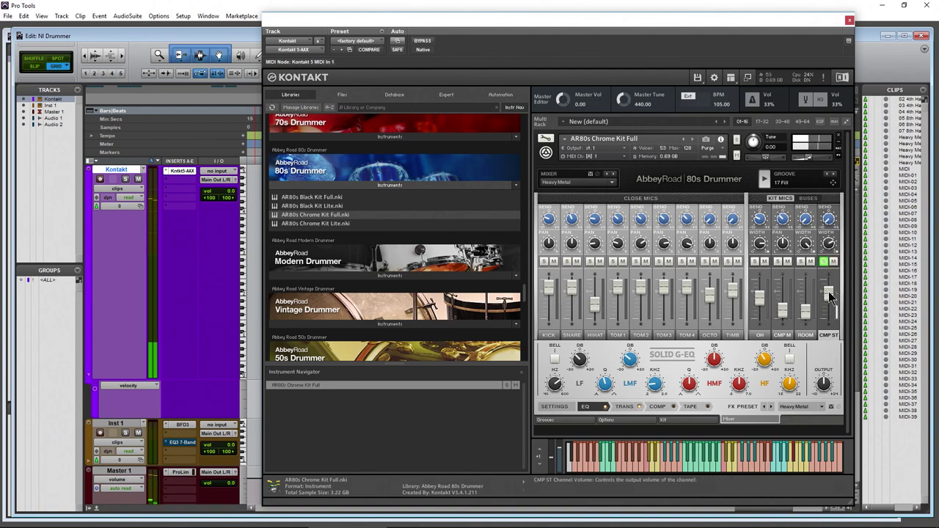
drag(827, 309, 828, 314)
click(824, 262)
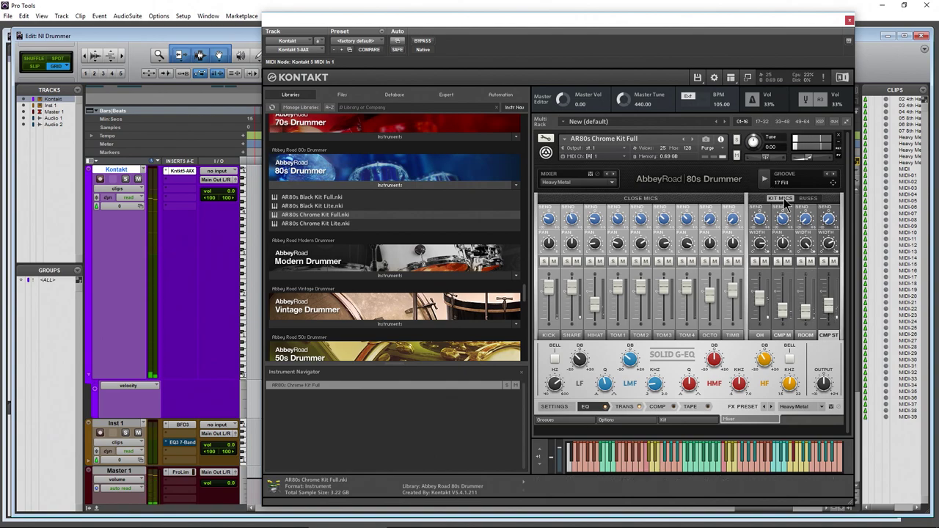
Inspect the reverb bus chamber and TOM3 EQ settings, then return to the groove browser.
click(807, 198)
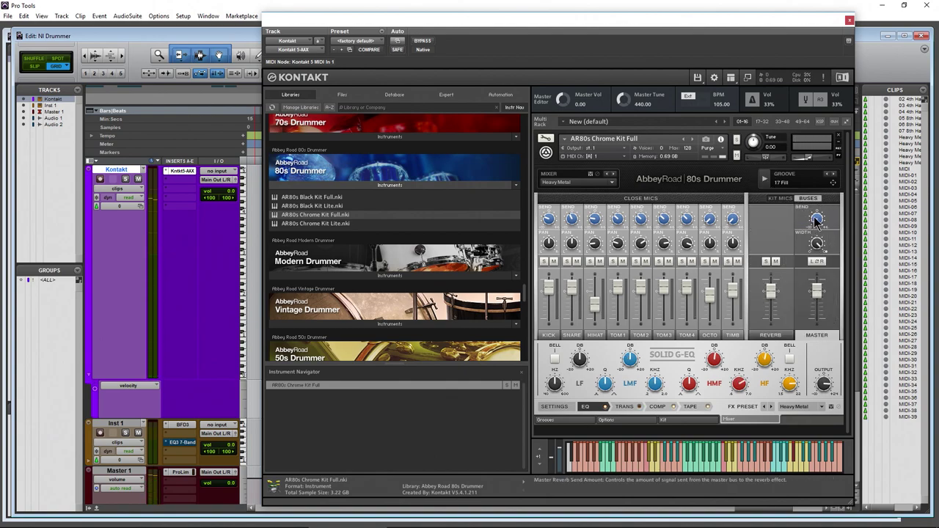
click(783, 335)
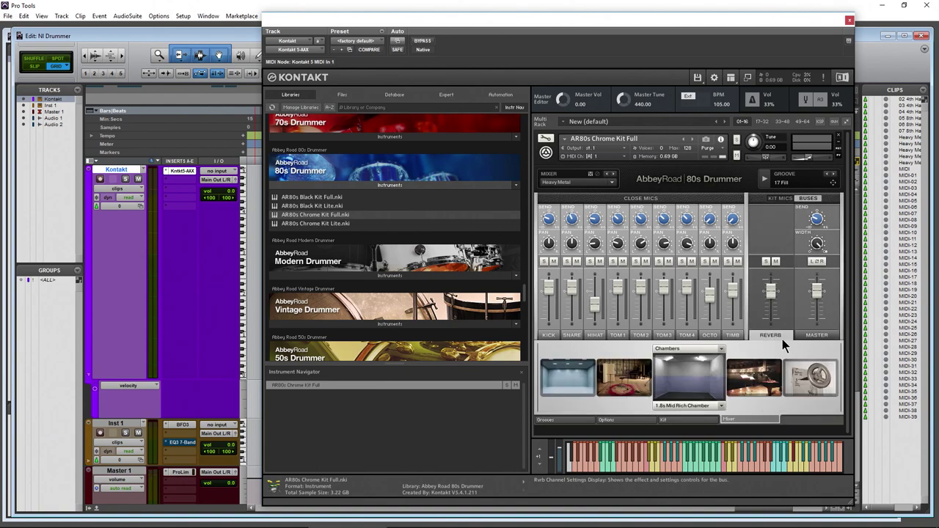
click(709, 335)
click(663, 335)
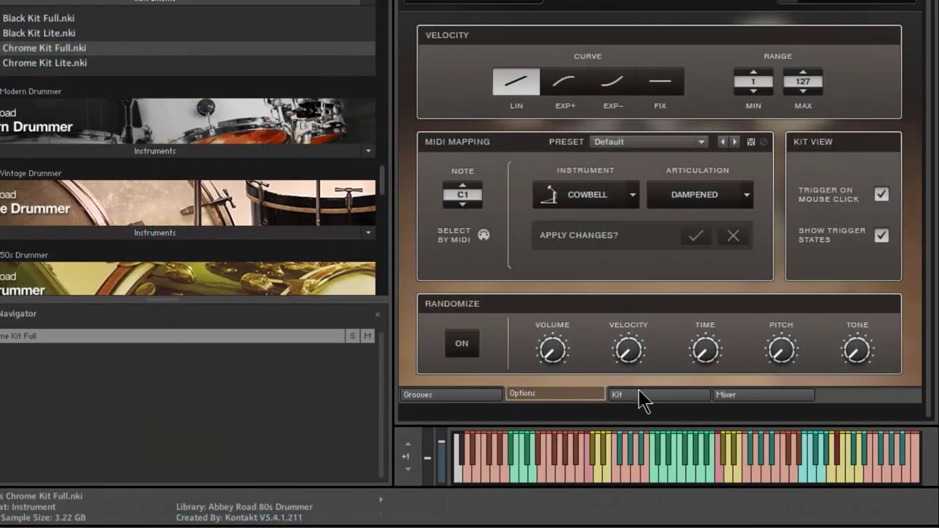
click(676, 422)
click(580, 422)
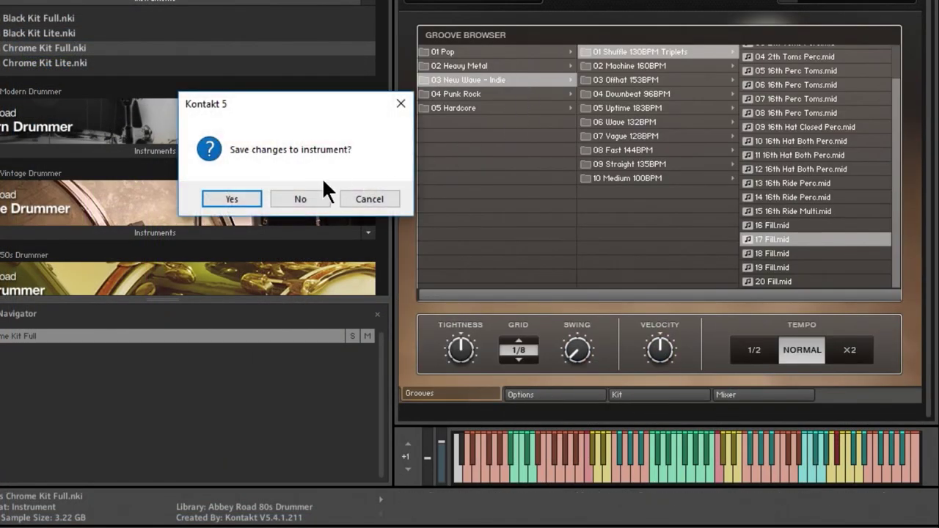
Discard the 80s kit's changes and load AR50s Autumn Kit - Full from 50s Drummer Instruments.
click(303, 201)
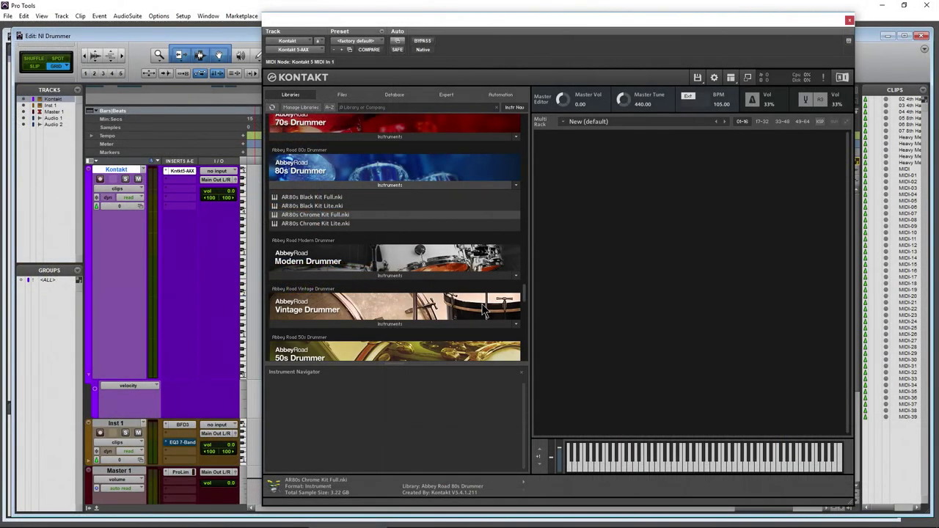
scroll(528, 312, down, 3)
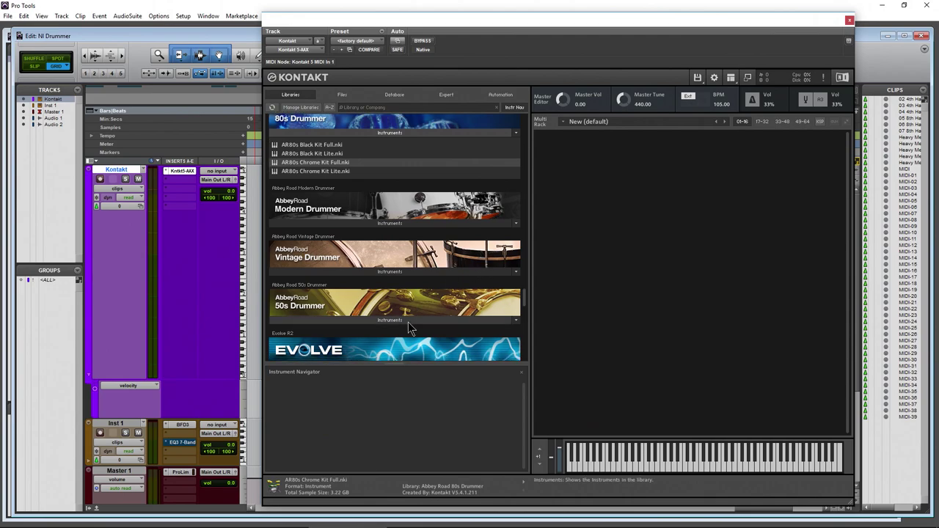
click(408, 321)
click(310, 328)
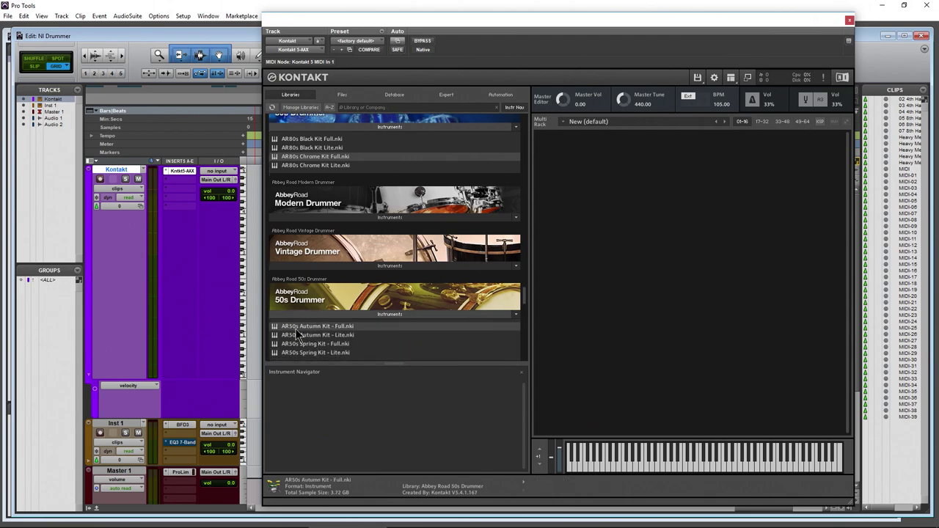
drag(647, 239, 647, 240)
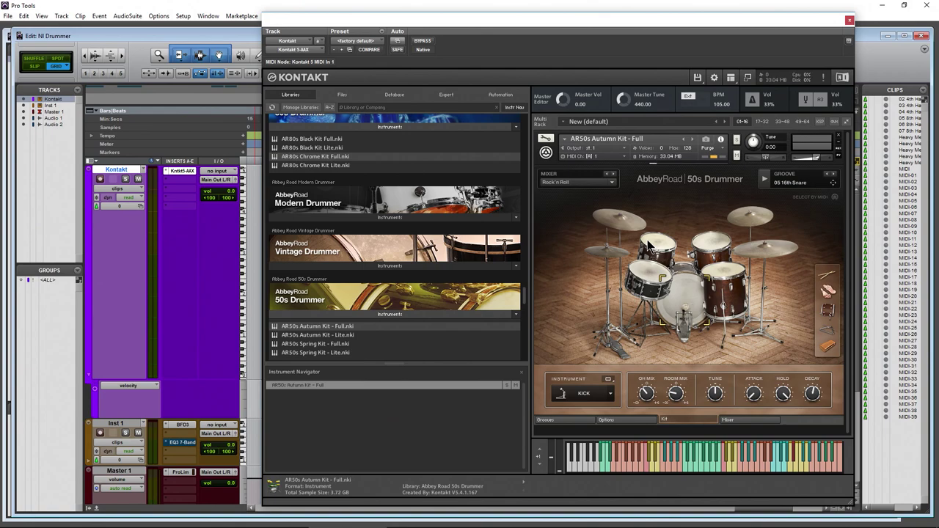
Enable mouse-click triggering and audition the Autumn Kit's snare, toms, kick and left crash.
click(641, 421)
click(820, 301)
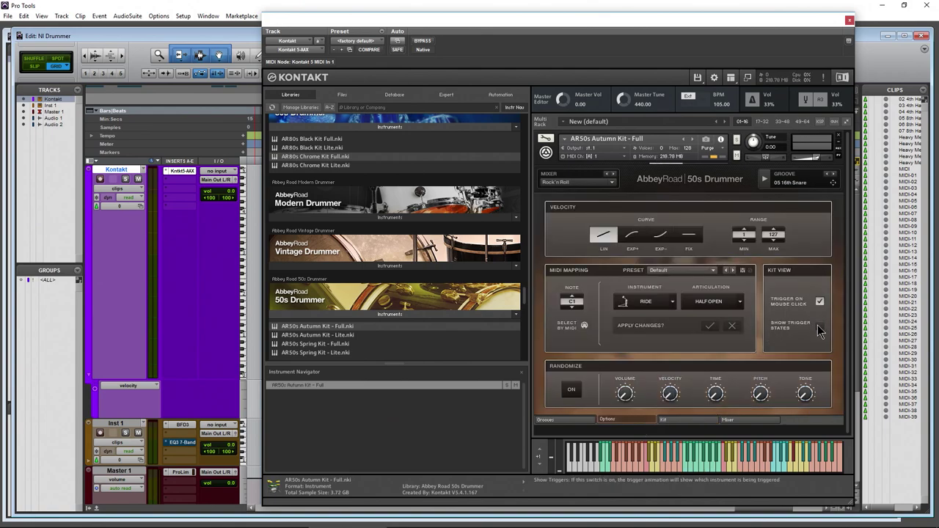
click(687, 419)
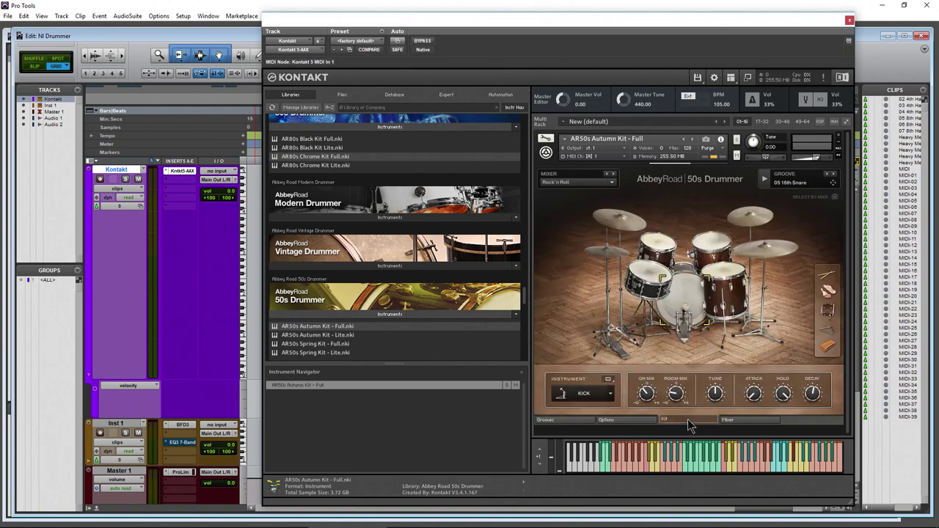
click(651, 275)
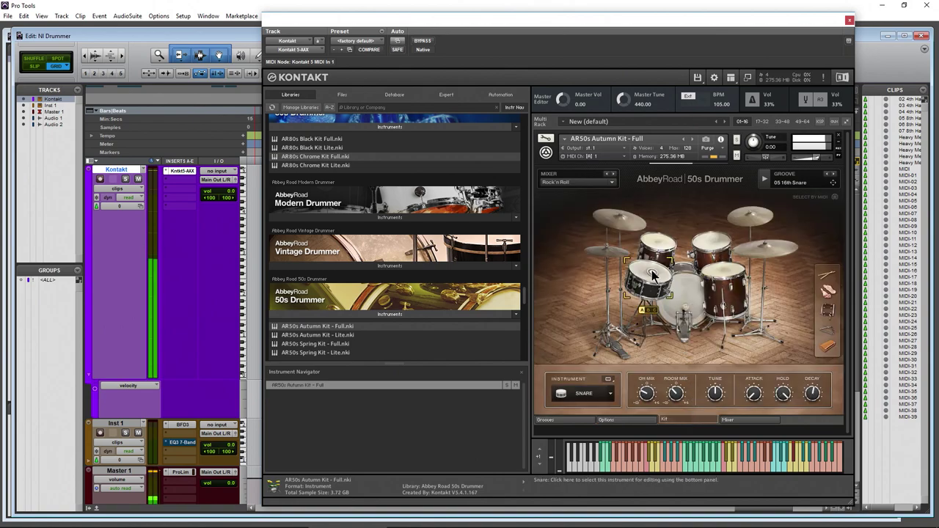
click(681, 248)
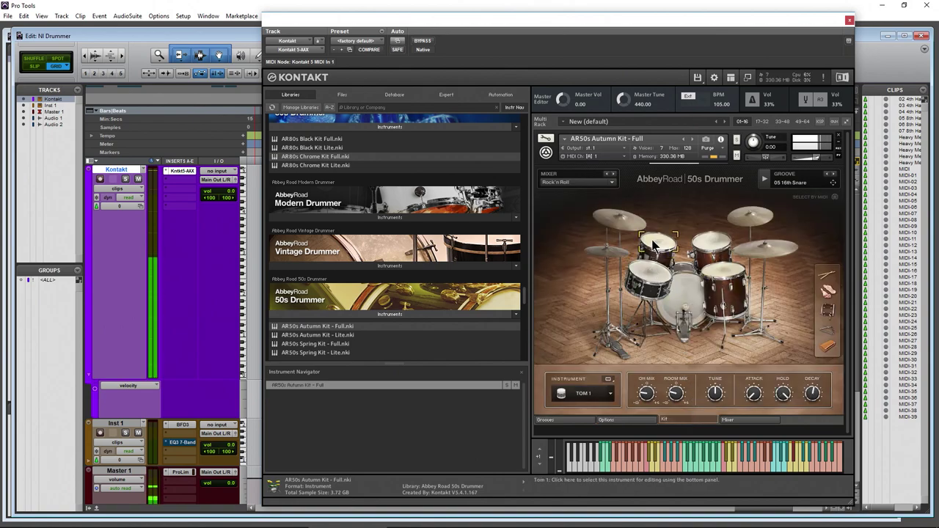
click(713, 248)
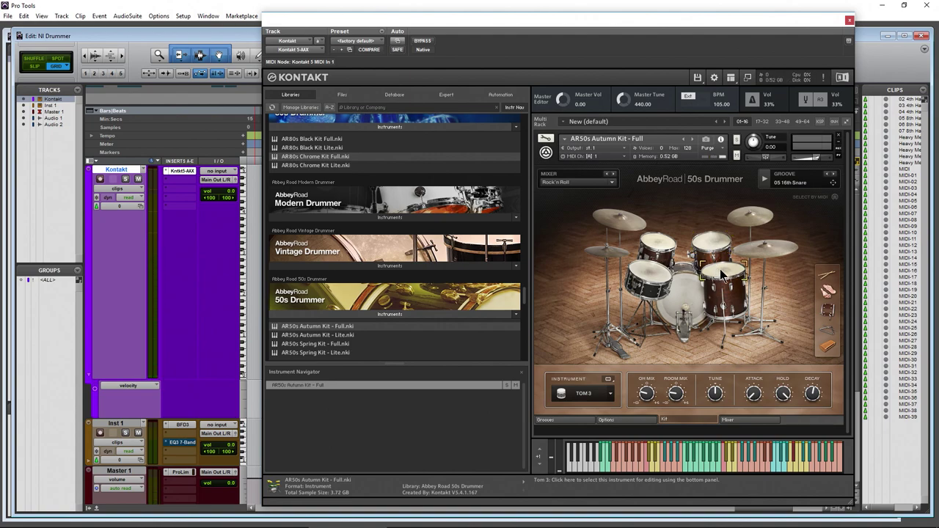
click(723, 275)
click(715, 250)
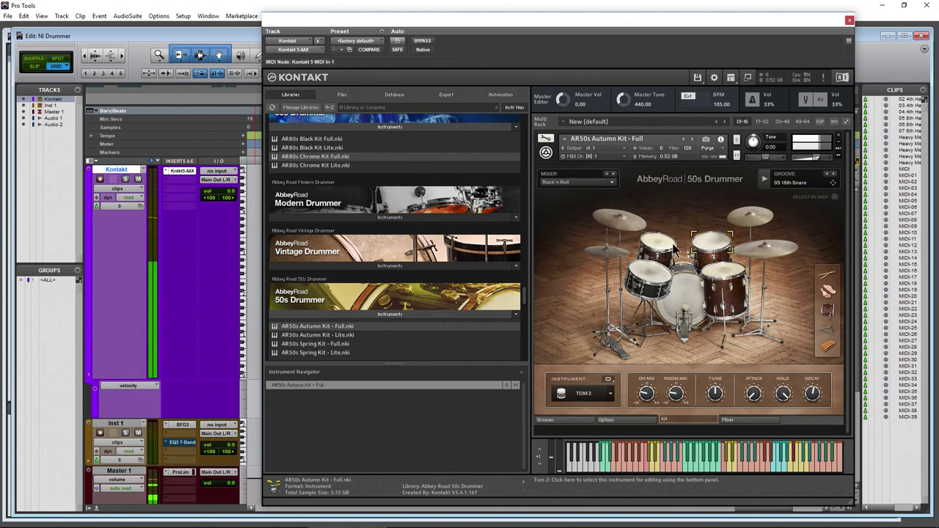
click(668, 292)
click(620, 219)
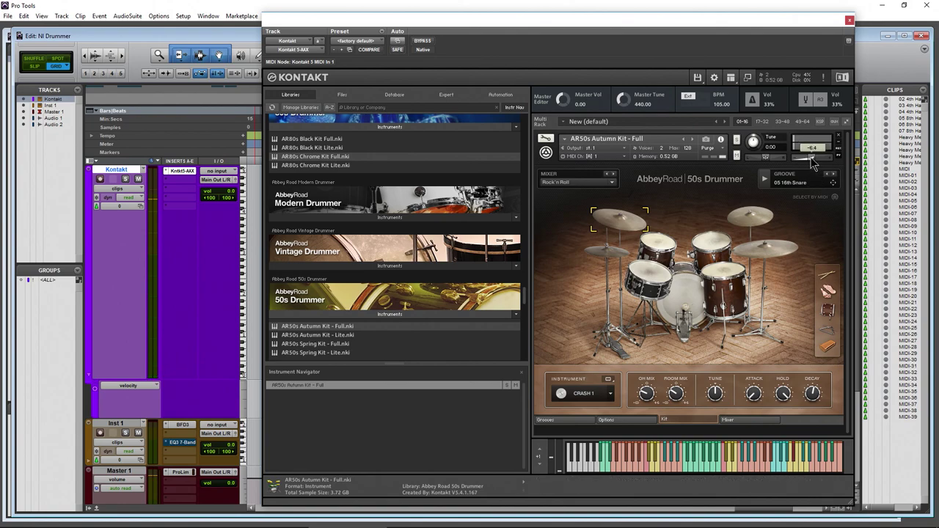
Play the groove and change it to 04 16th Toms from the 03 Traditional Pop style.
click(764, 179)
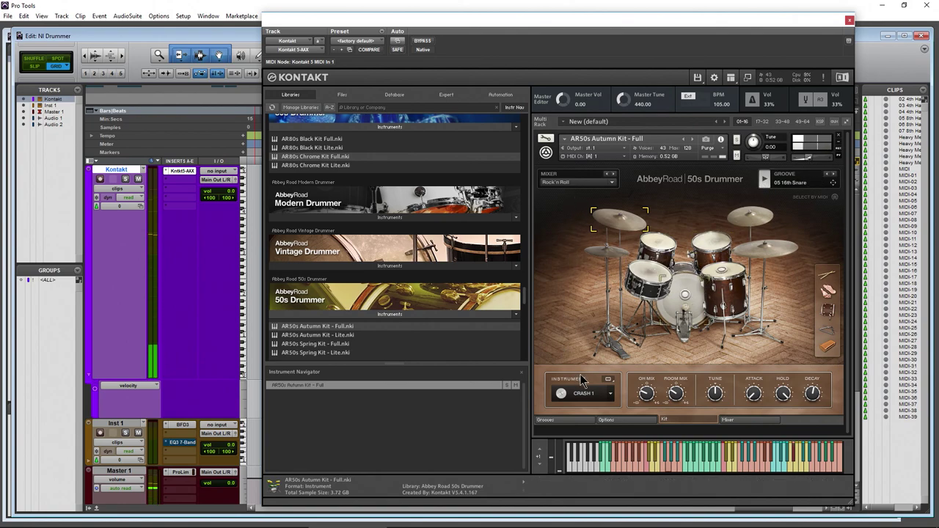
click(593, 420)
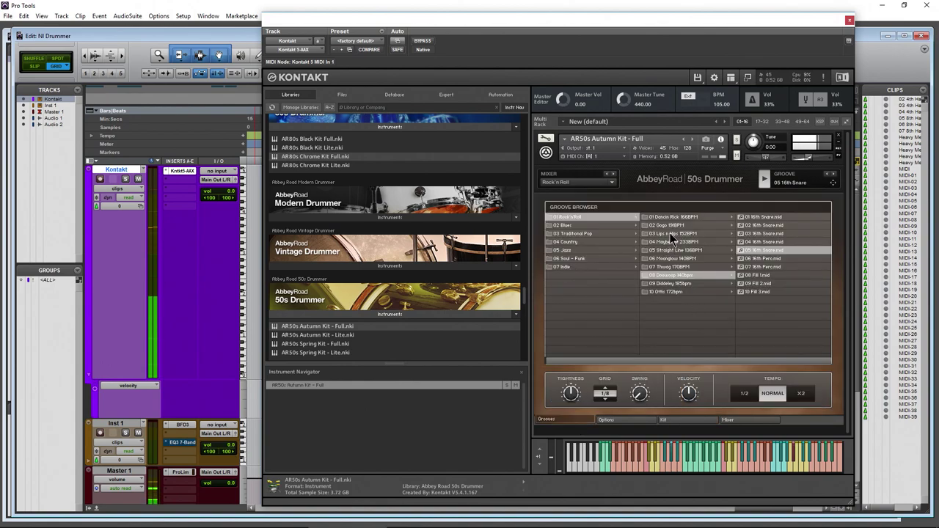
click(585, 235)
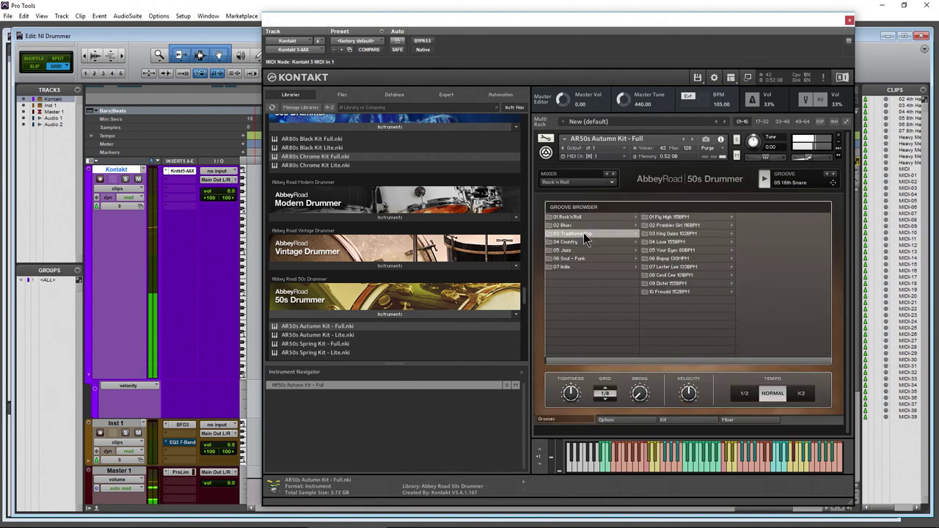
click(765, 242)
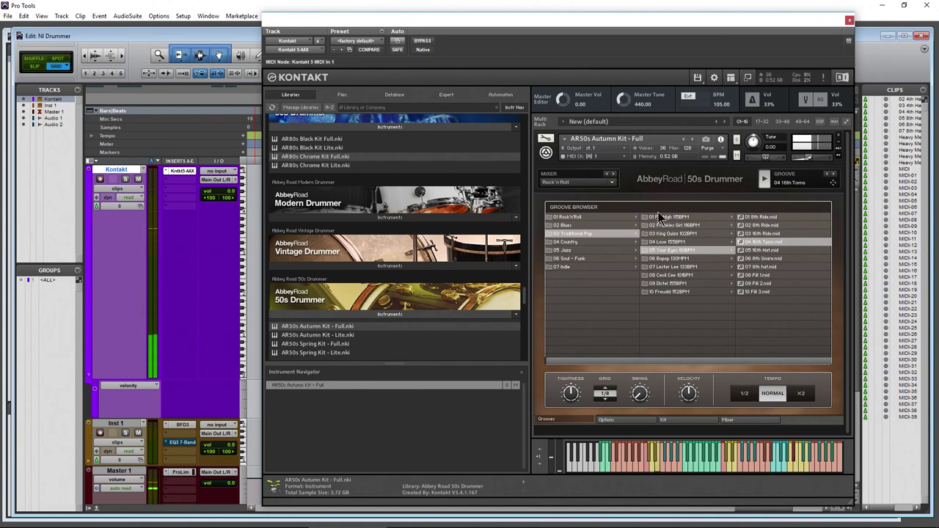
click(629, 419)
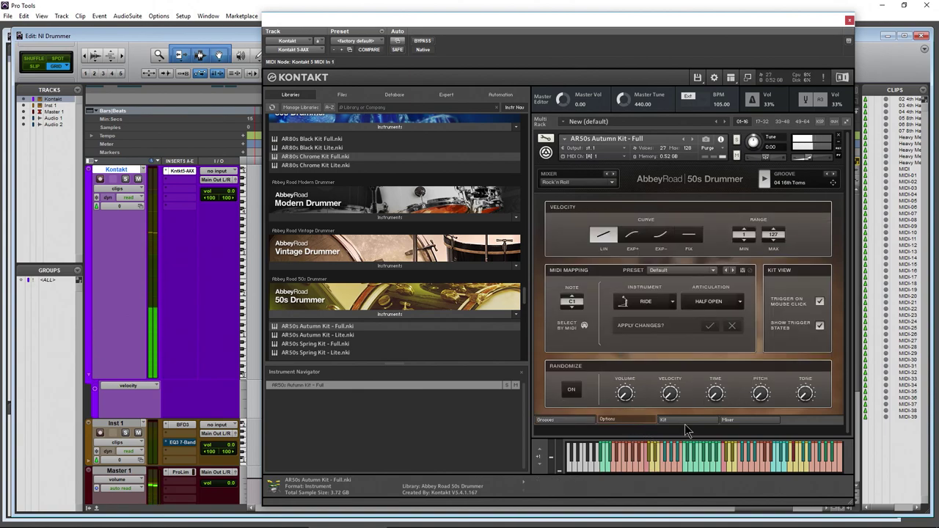
click(689, 422)
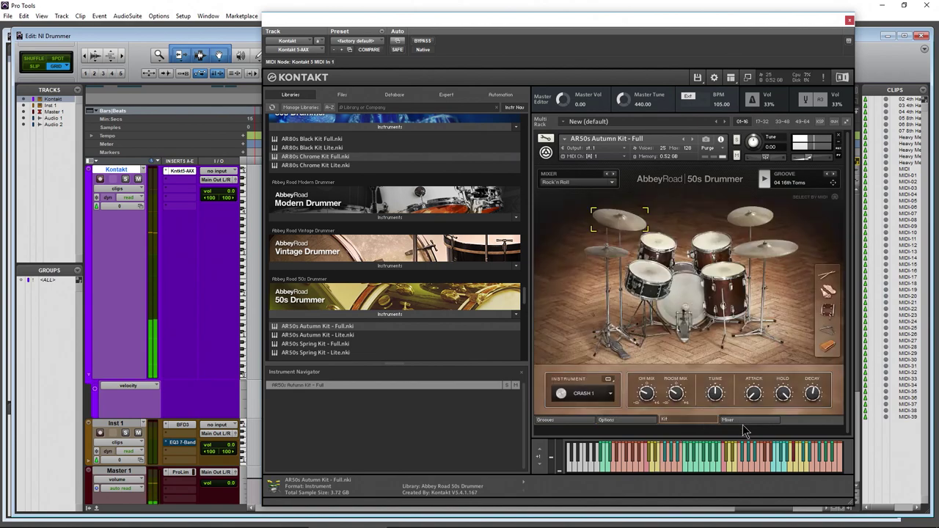
Step through the mixer's tape saturator and TOM 1–3, SHELL, triangle and WB channels.
click(745, 420)
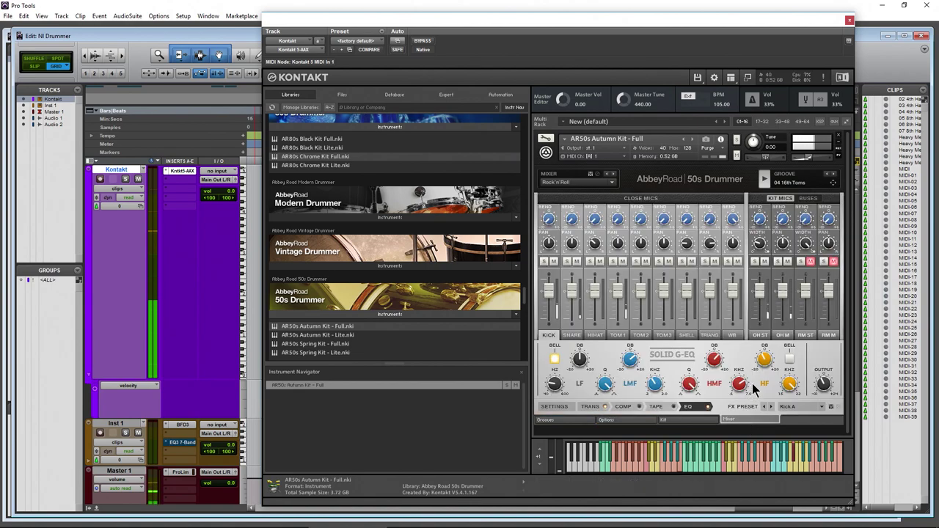
click(657, 409)
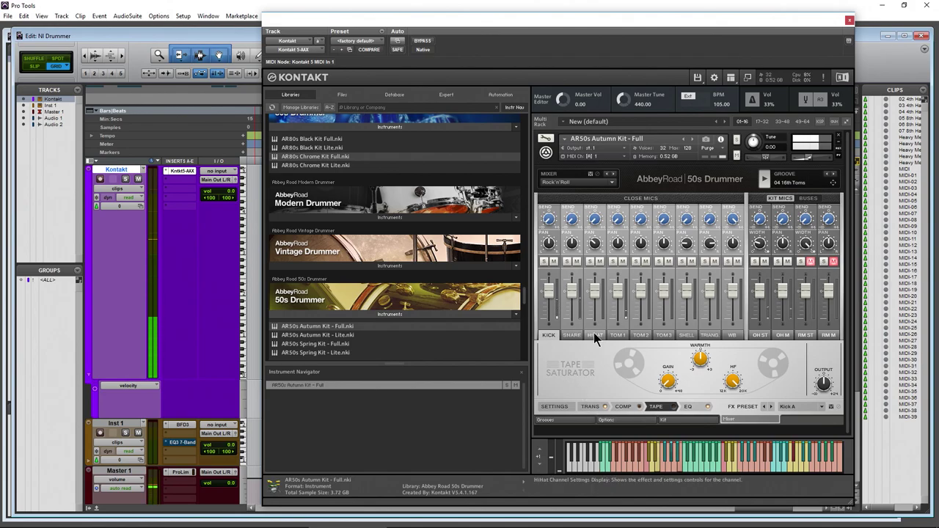
click(624, 337)
click(641, 336)
click(663, 335)
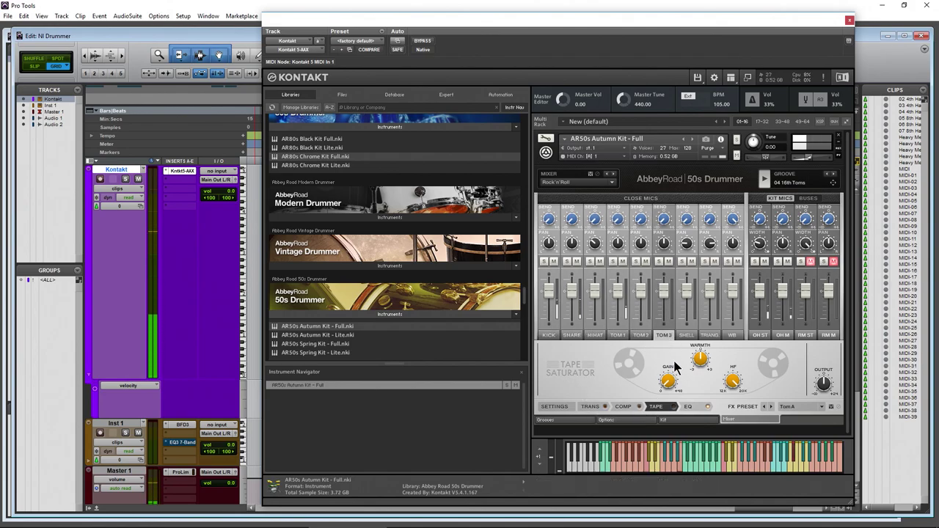
click(684, 336)
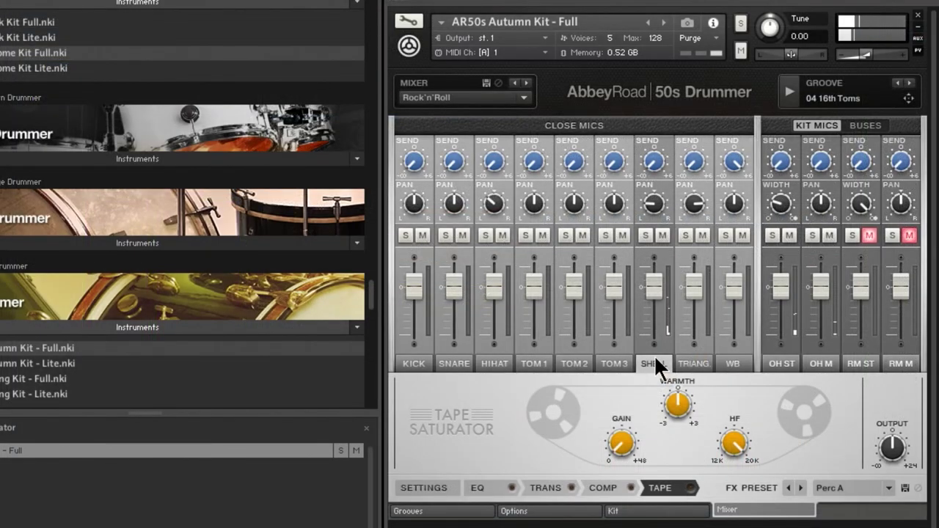
click(680, 360)
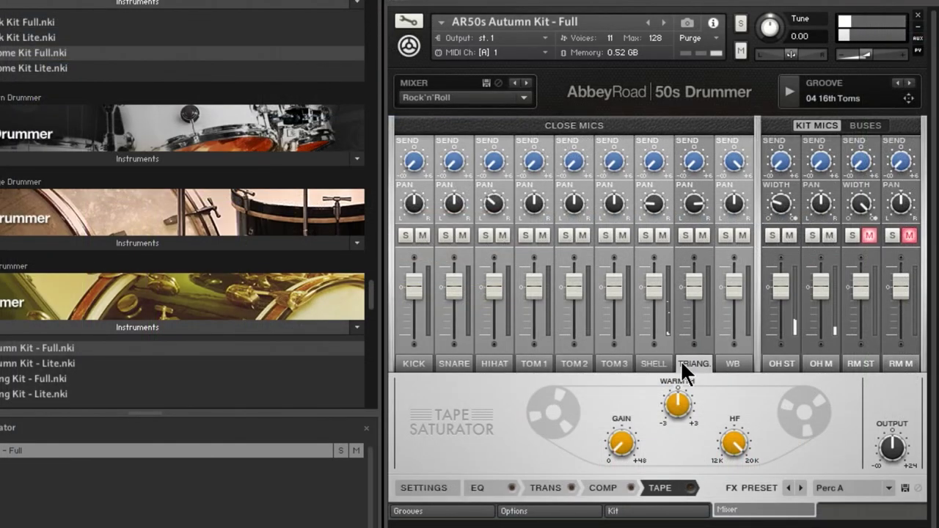
click(733, 354)
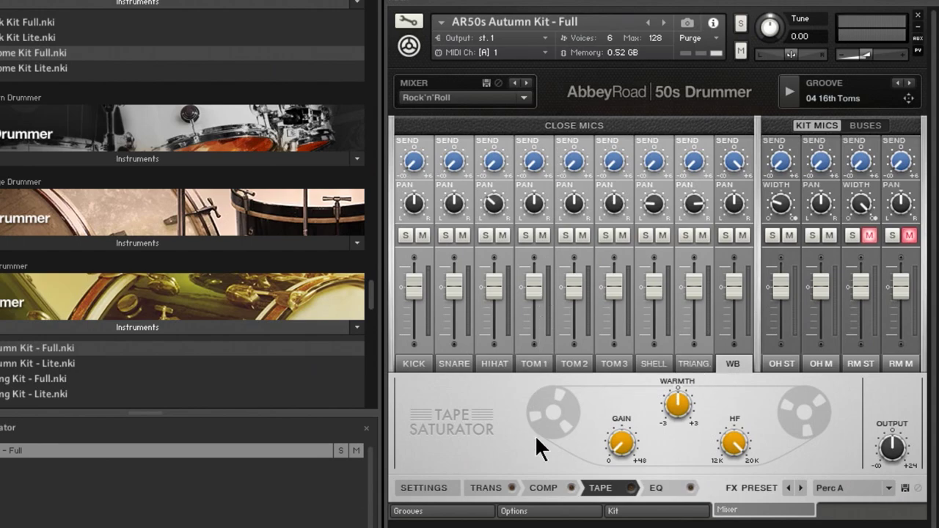
Browse the woodblock, triangle, kick shell and claps instruments, leaving TOM 2 selected for editing.
click(673, 514)
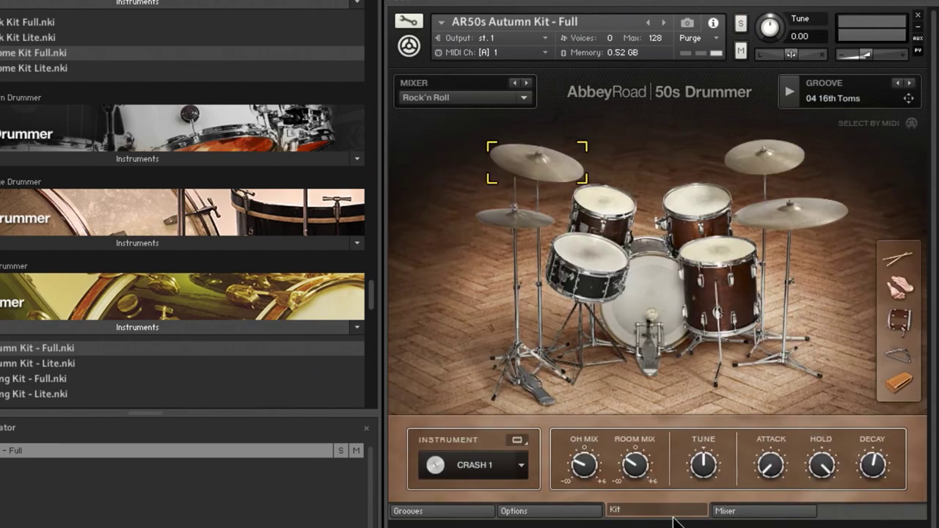
click(900, 383)
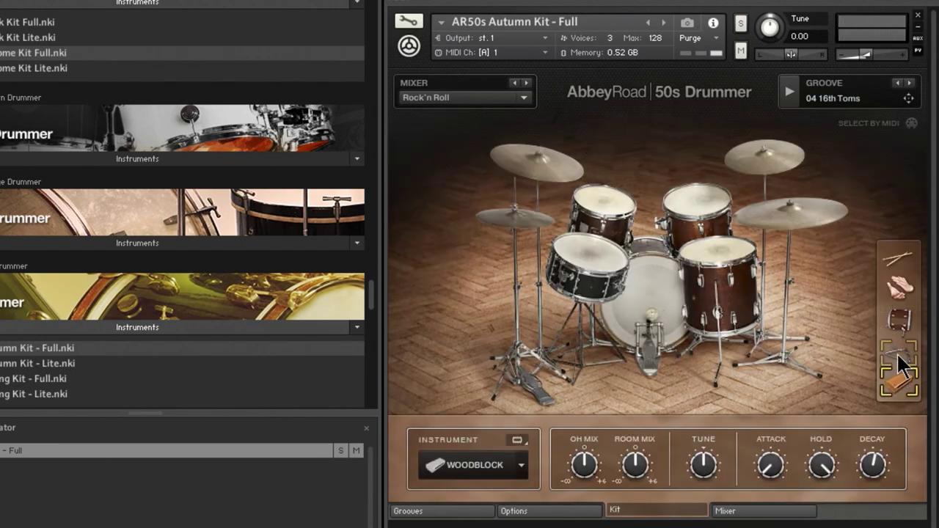
click(900, 356)
click(900, 320)
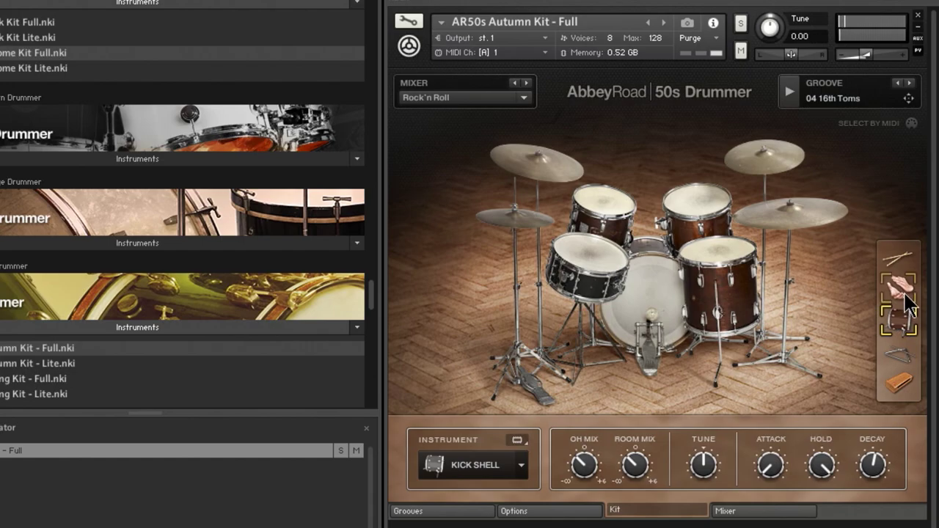
click(899, 288)
click(907, 323)
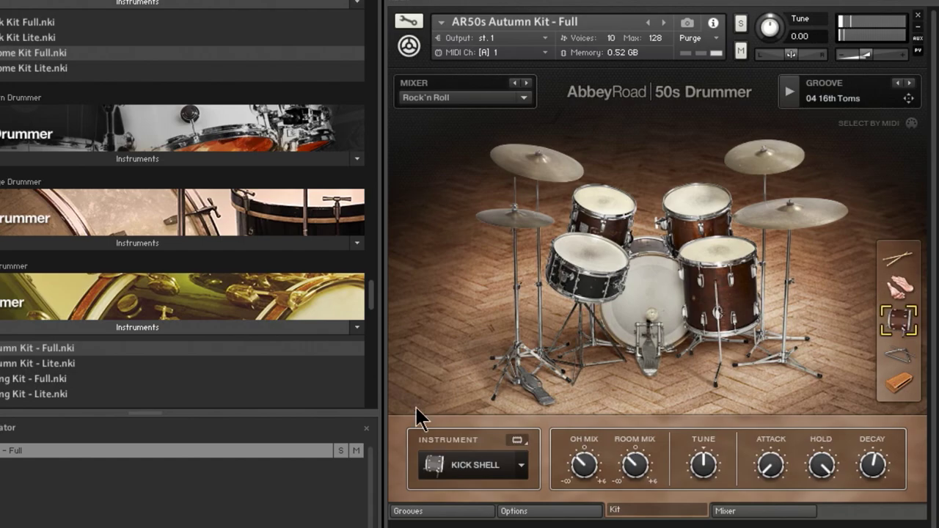
click(520, 469)
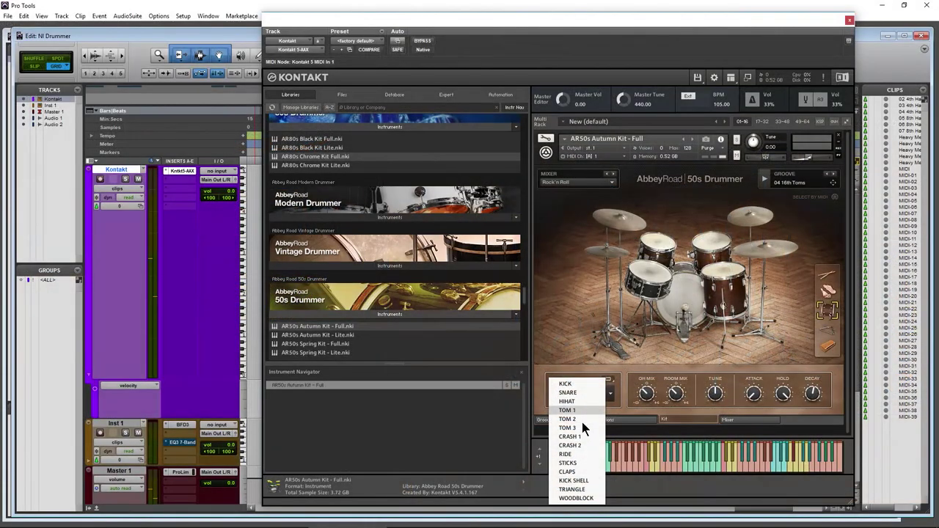
click(568, 419)
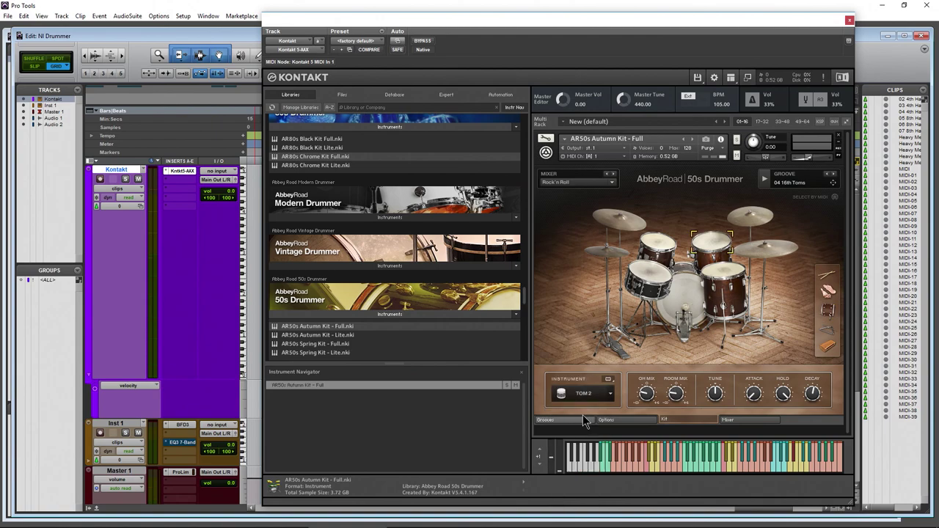
click(608, 397)
click(580, 422)
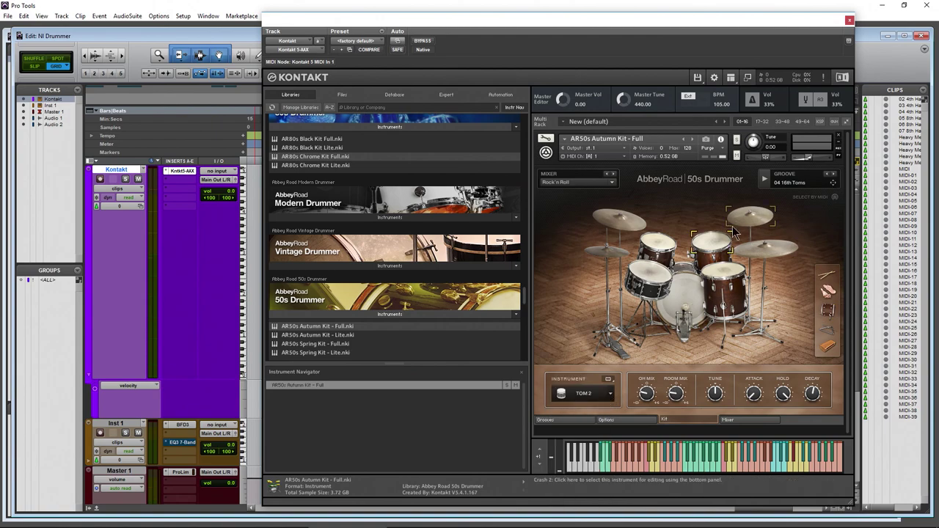
Remove the 50s Drummer kit without saving and expand the Modern Drummer instruments list.
click(839, 139)
click(502, 303)
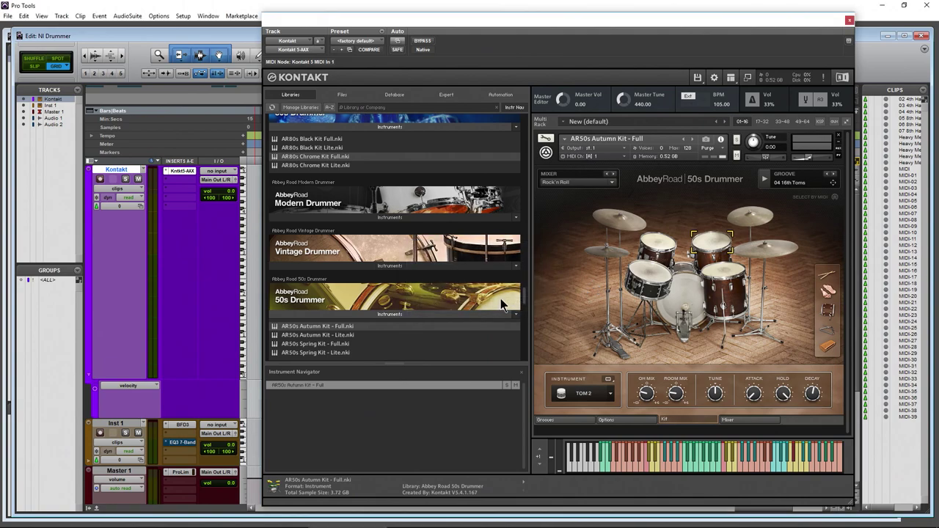
click(389, 217)
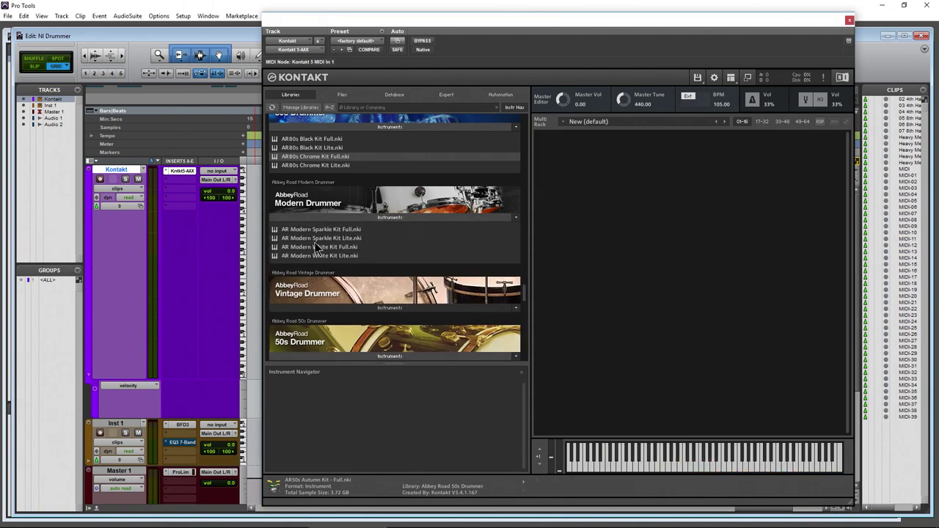
Load AR Modern Sparkle Kit Full into the rack and check its Options and Grooves pages.
drag(319, 230, 667, 251)
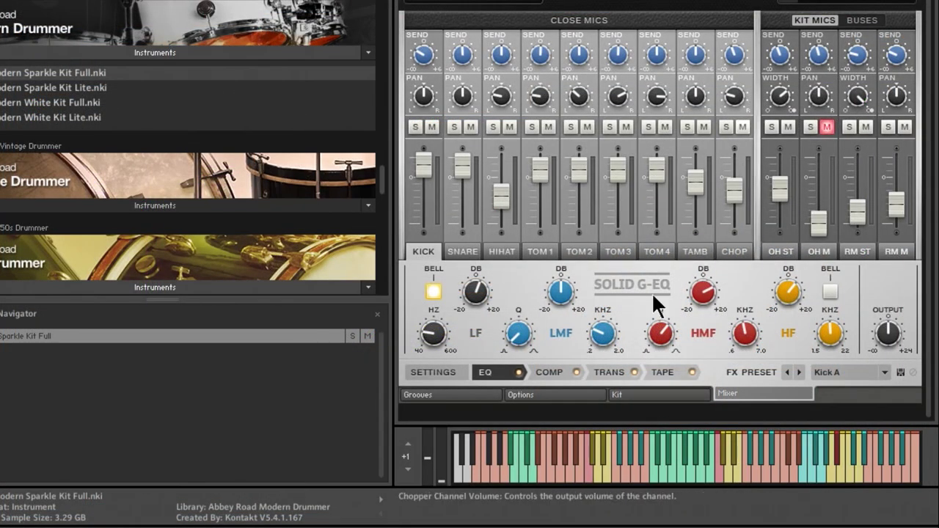
click(617, 395)
click(530, 398)
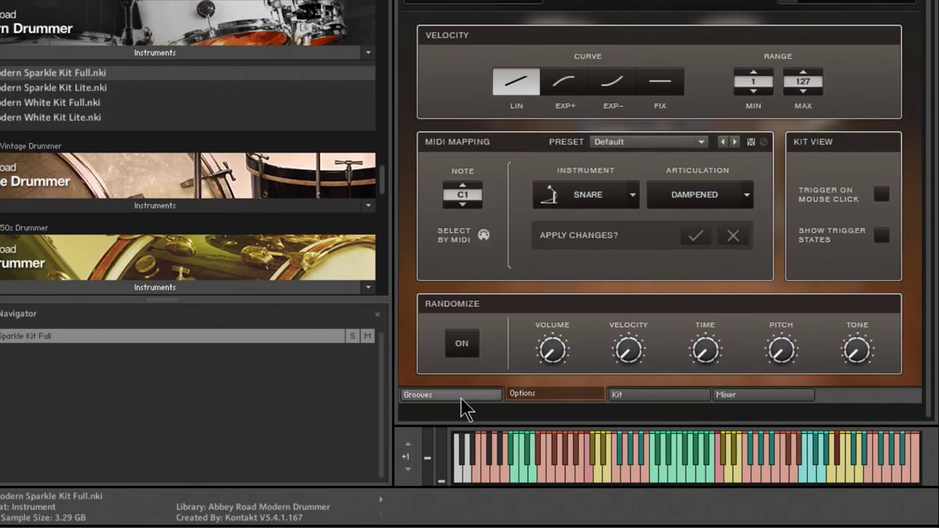
click(462, 397)
click(630, 394)
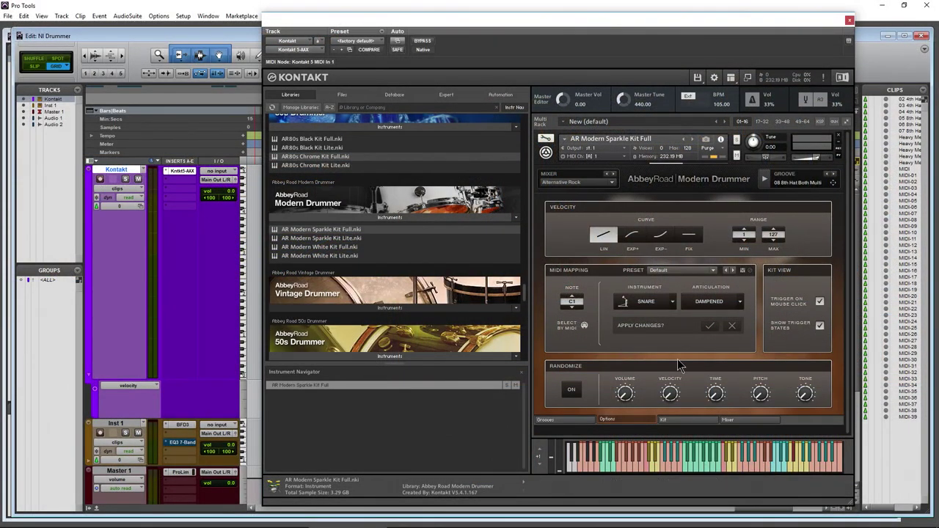
click(673, 421)
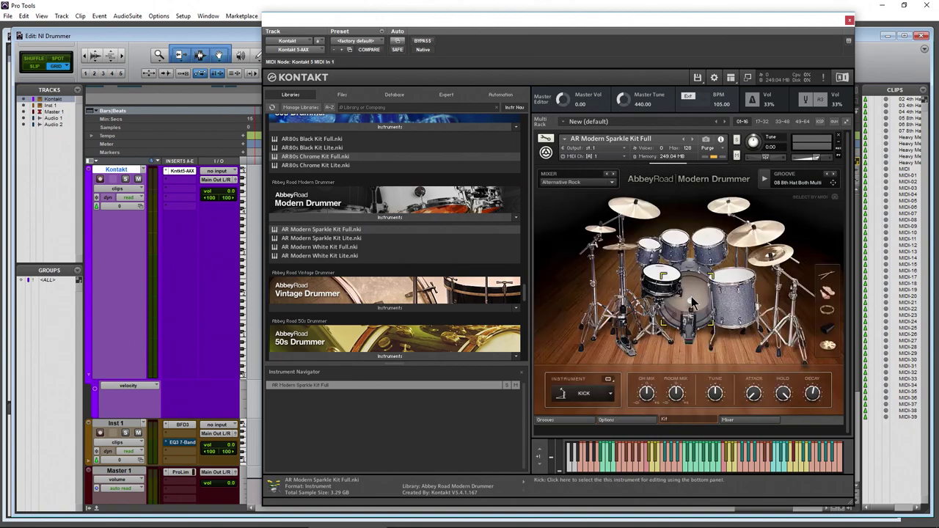
Switch the Sparkle snare to its B variation and audition the three toms, floor tom and ride.
click(660, 273)
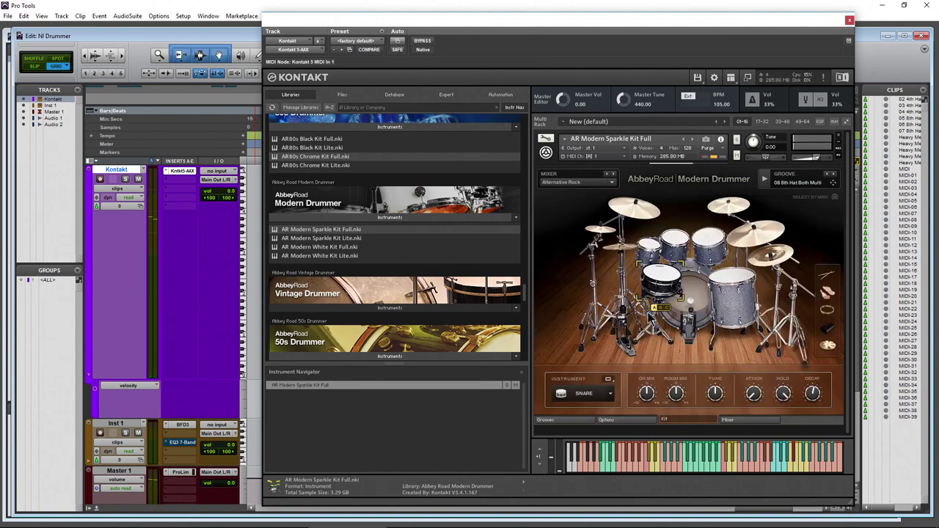
click(661, 309)
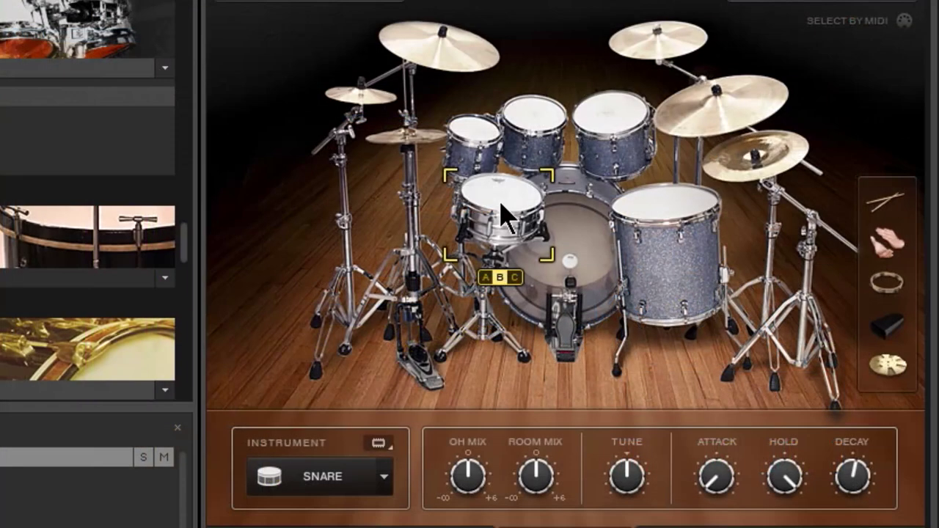
click(477, 137)
click(528, 127)
click(606, 114)
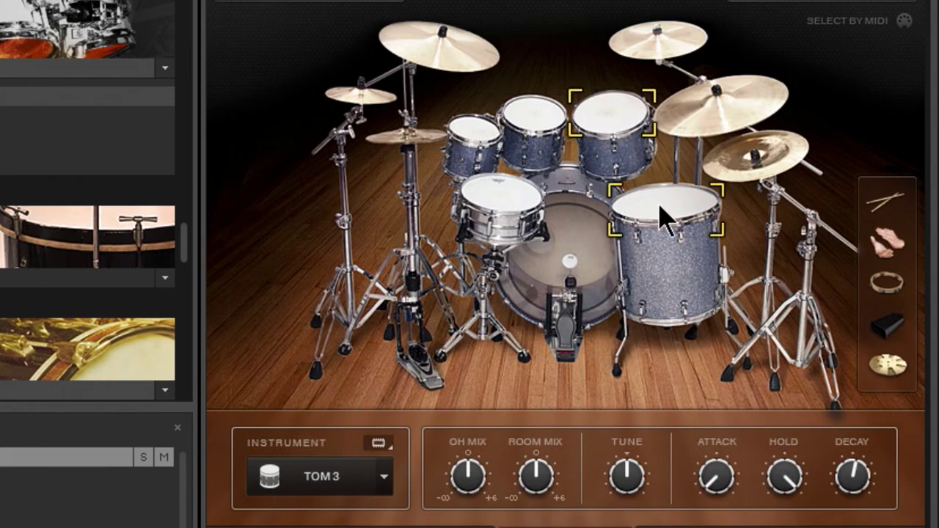
click(664, 216)
click(716, 107)
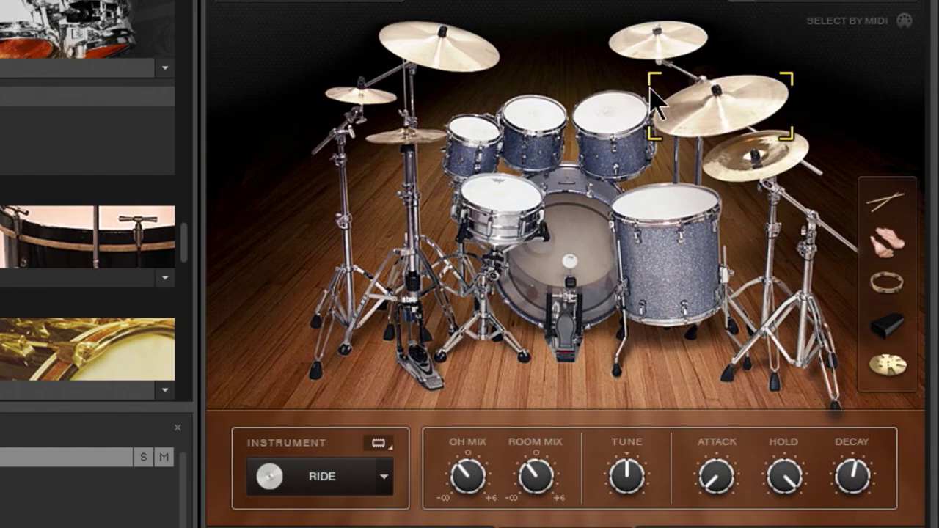
Pick the 06 8th Ride groove from the 04 Nu Metal, 06 Roach 85BPM folder.
click(367, 519)
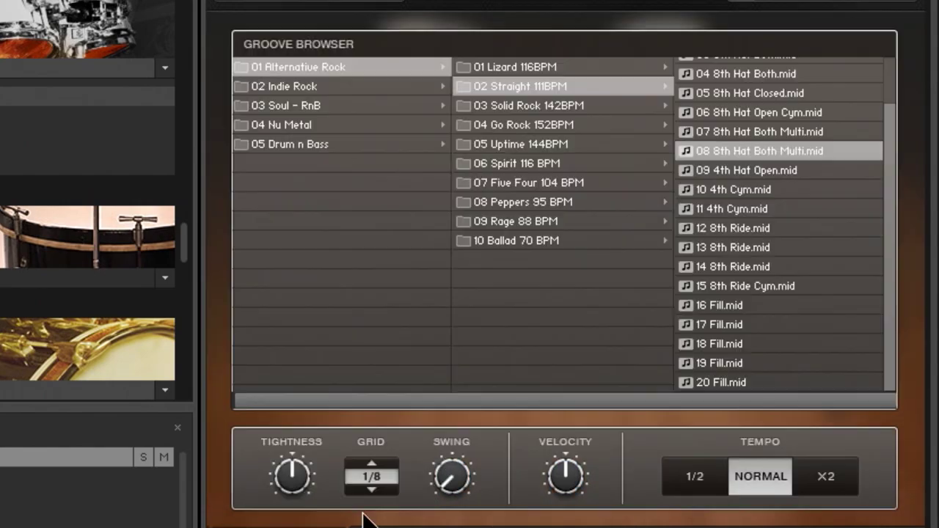
click(734, 249)
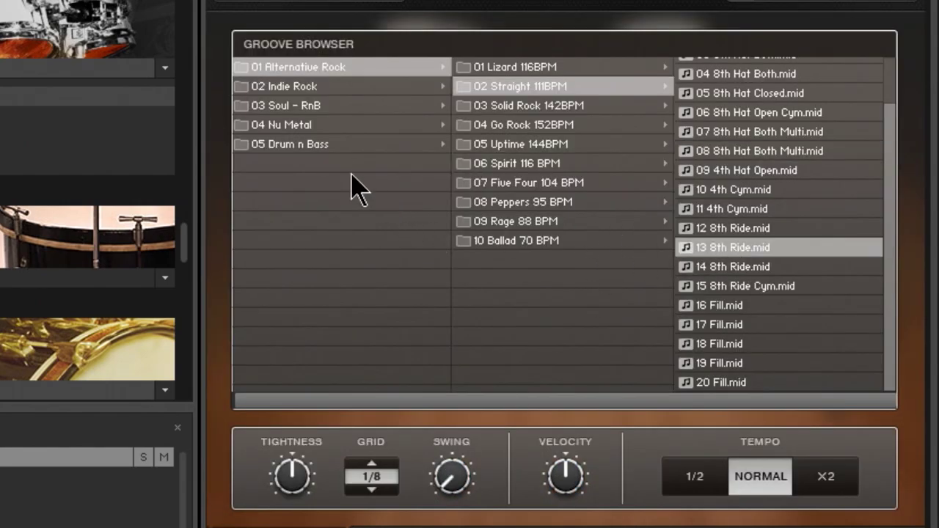
click(323, 127)
click(514, 164)
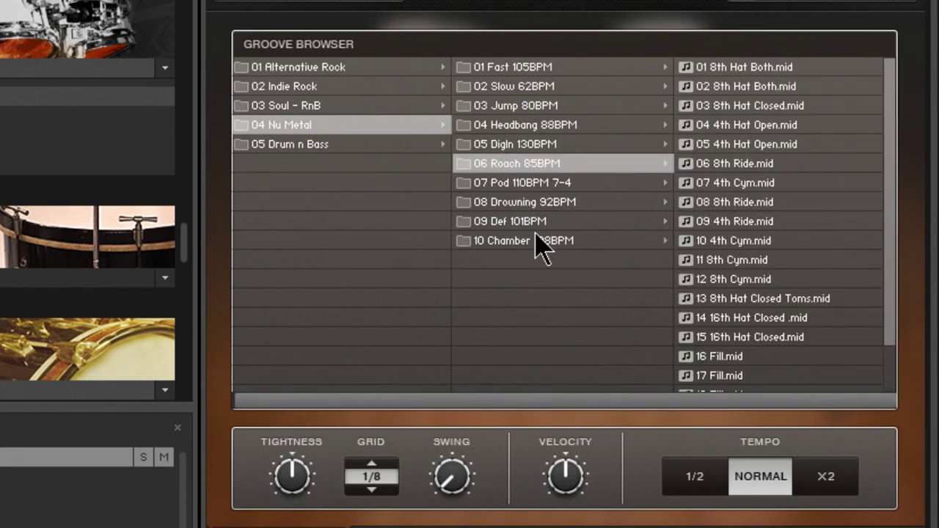
click(741, 165)
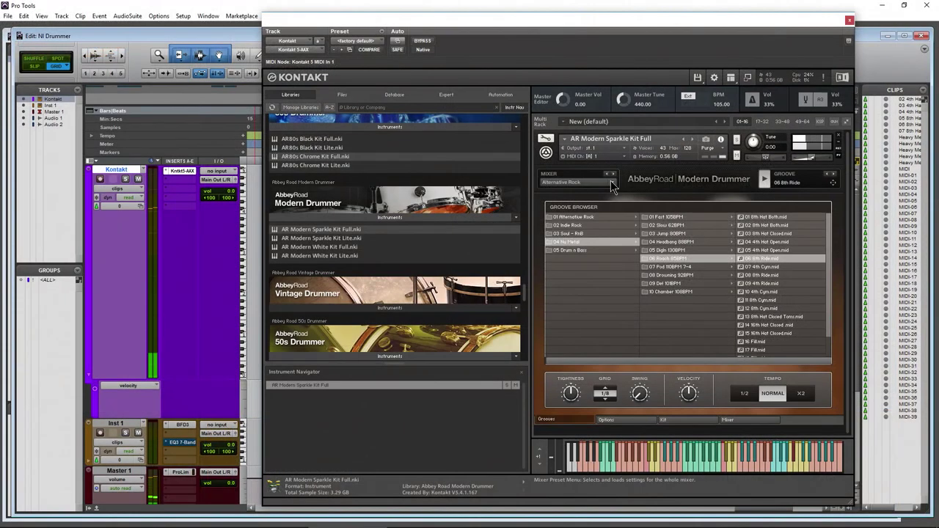
Apply the Nu Metal mixer preset and preview the groove with the mixer channels shown.
click(612, 182)
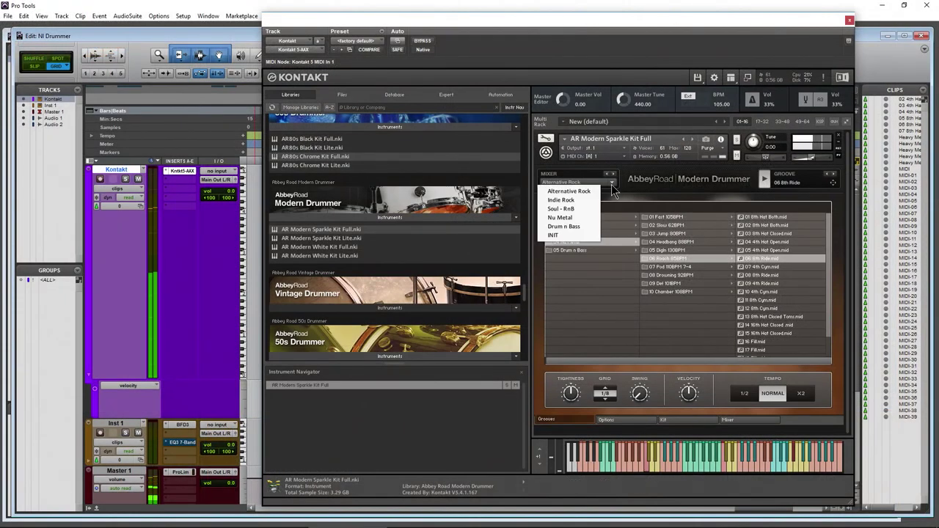
click(572, 218)
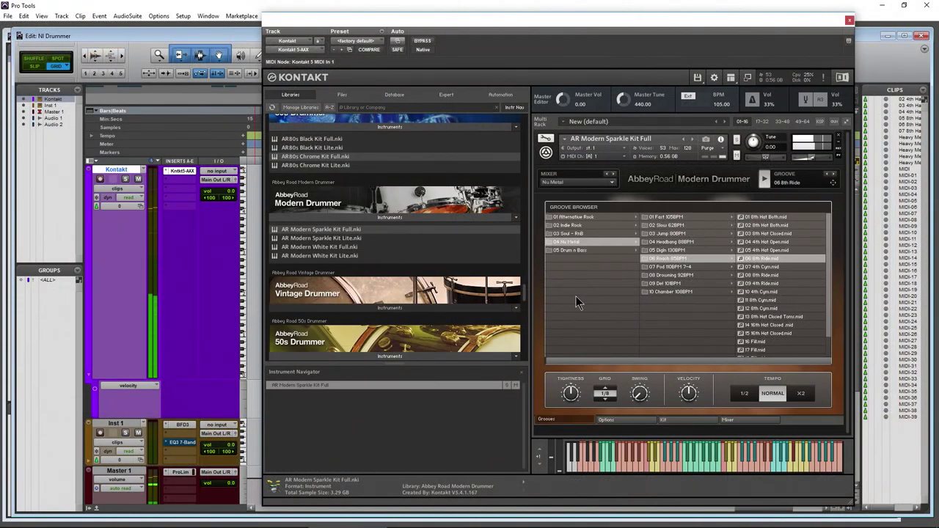
click(612, 182)
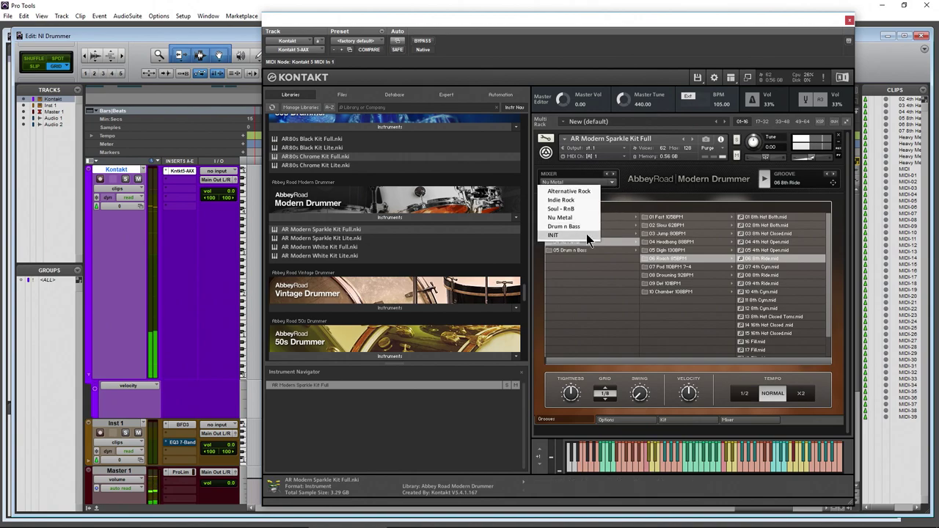
click(627, 195)
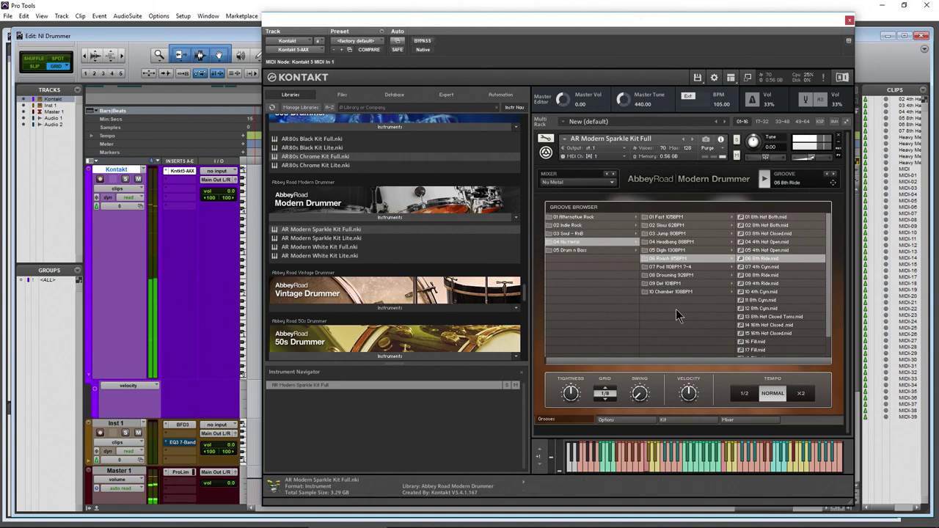
click(765, 182)
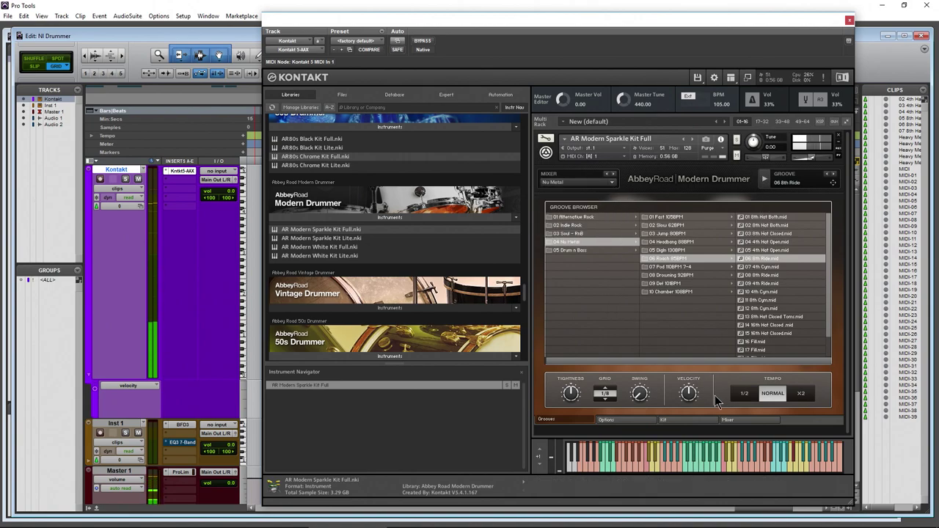
click(734, 419)
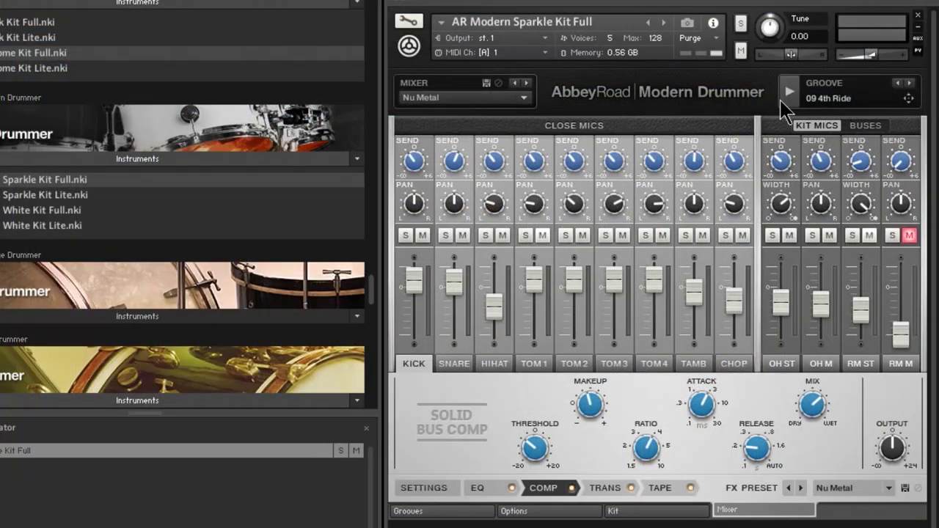
click(789, 92)
Preview 16 Fill and 10 4th Cym, then drag 11 8th Cym onto the Pro Tools timeline as MIDI-41.
click(411, 510)
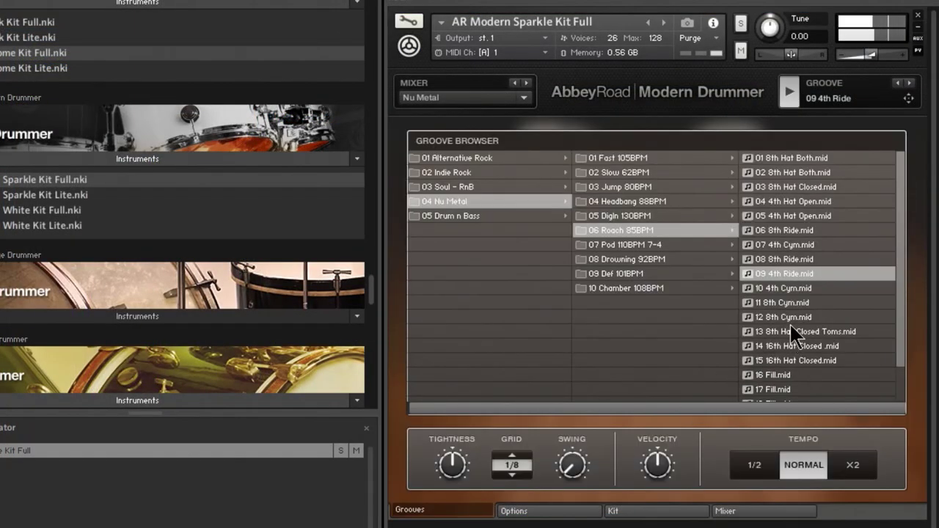
click(782, 374)
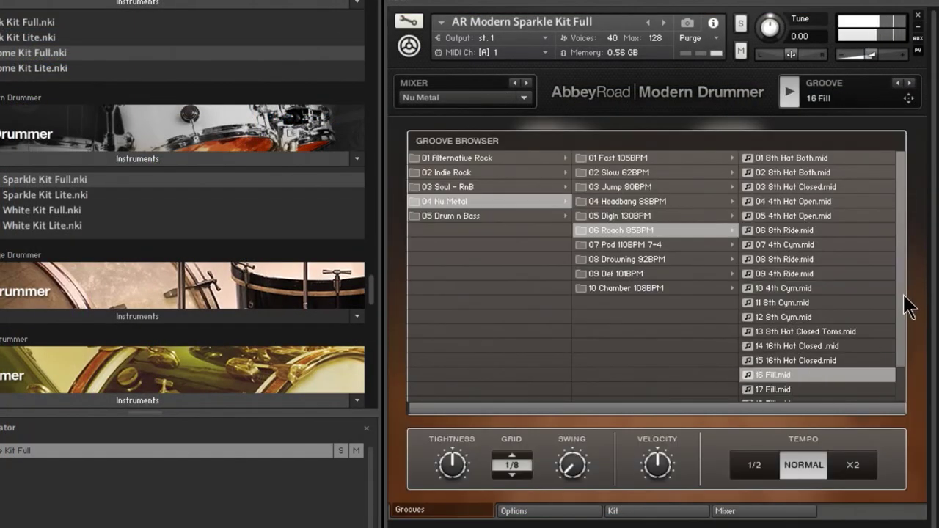
drag(903, 296, 906, 351)
click(787, 88)
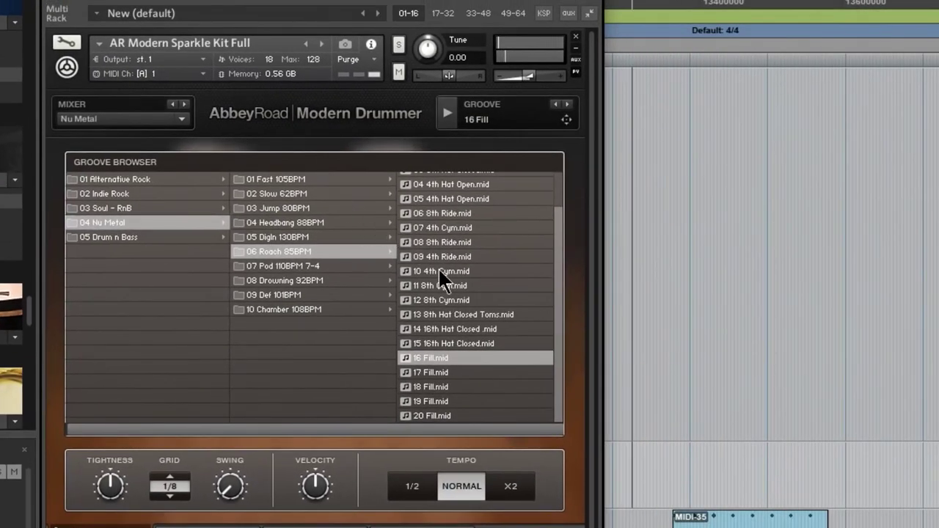
click(781, 249)
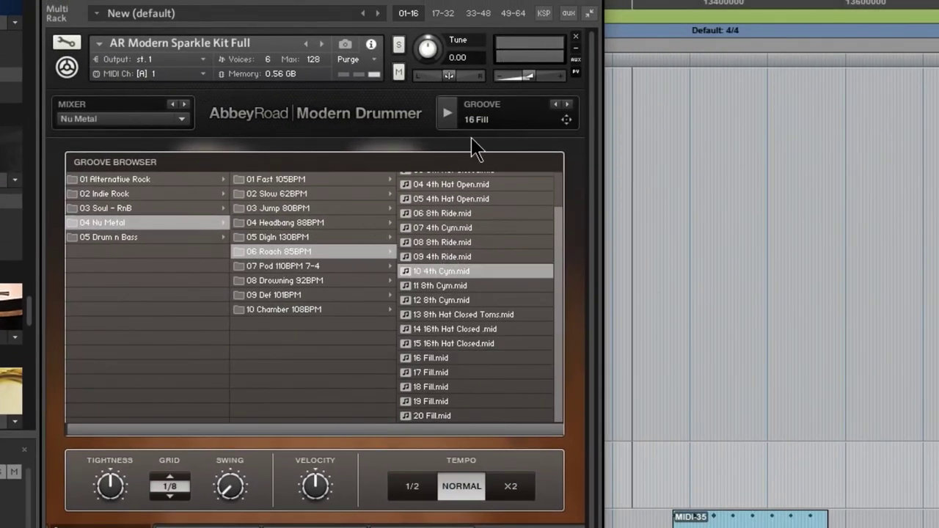
click(408, 269)
click(408, 285)
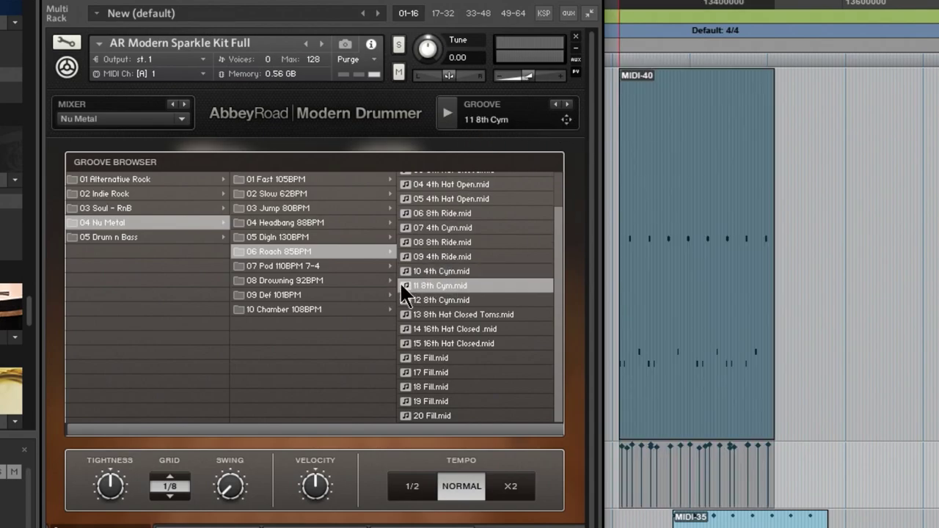
drag(563, 123, 816, 335)
Play back the new groove regions and move the Kontakt kit view aside to reveal the mix strips.
key(space)
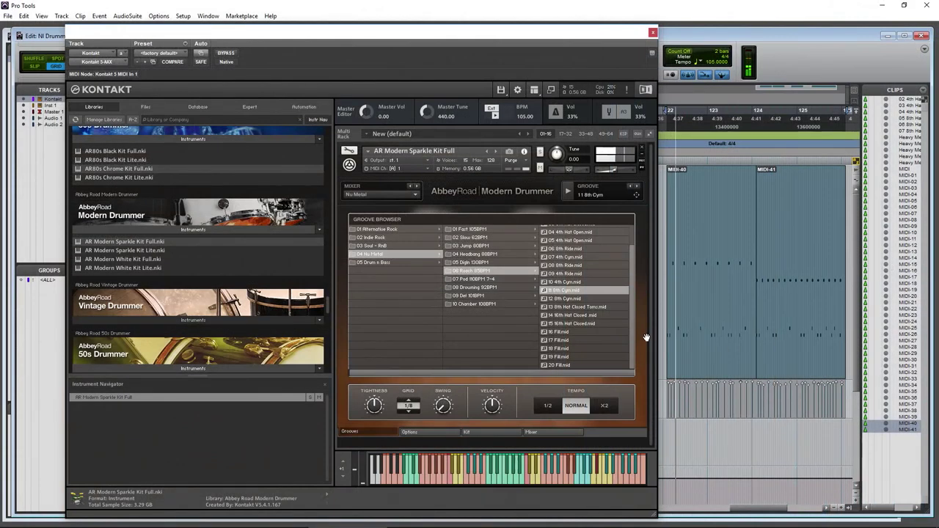
drag(502, 36, 512, 27)
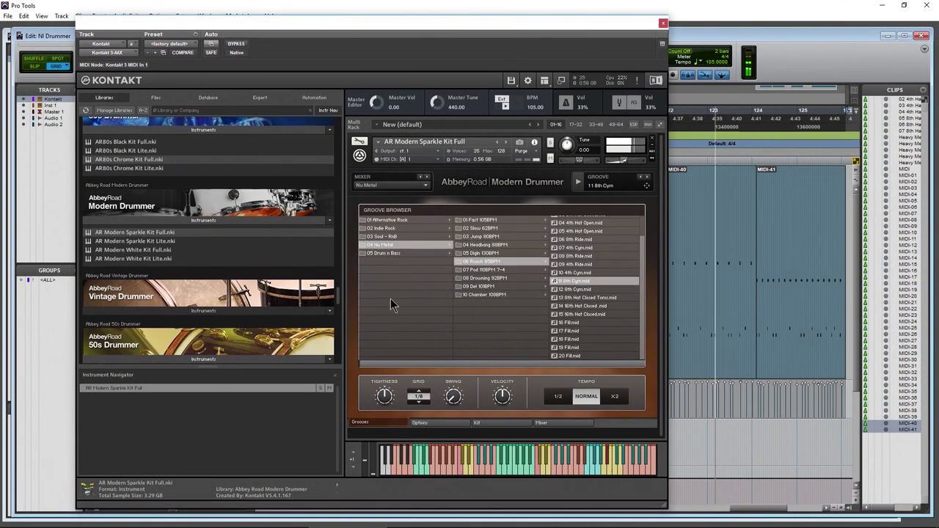
click(488, 429)
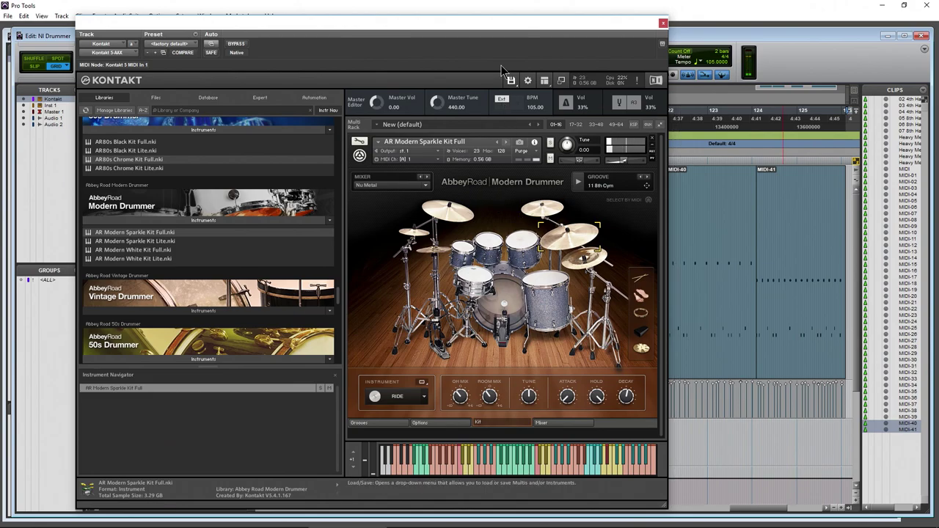
drag(482, 30, 639, 24)
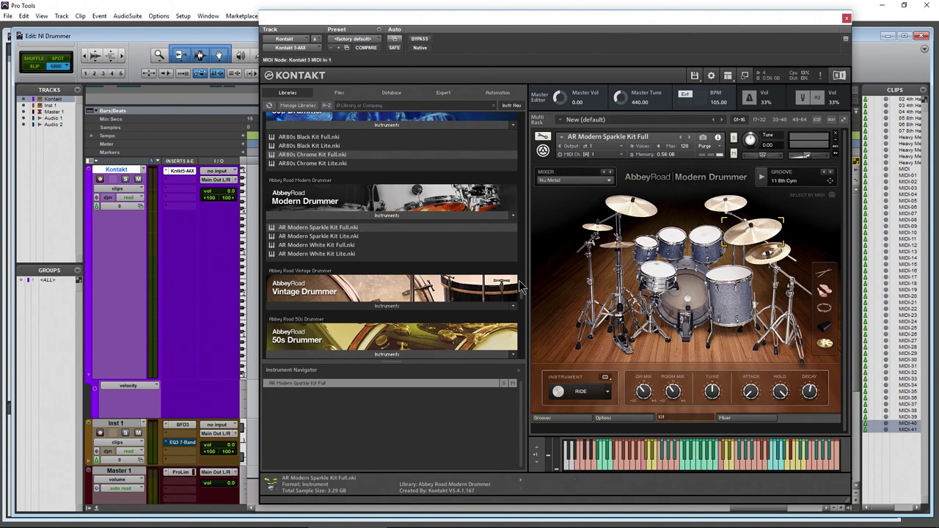
Collapse the 80s Drummer, 60s Drummer and Studio Drummer file lists in the Libraries browser.
scroll(514, 294, up, 3)
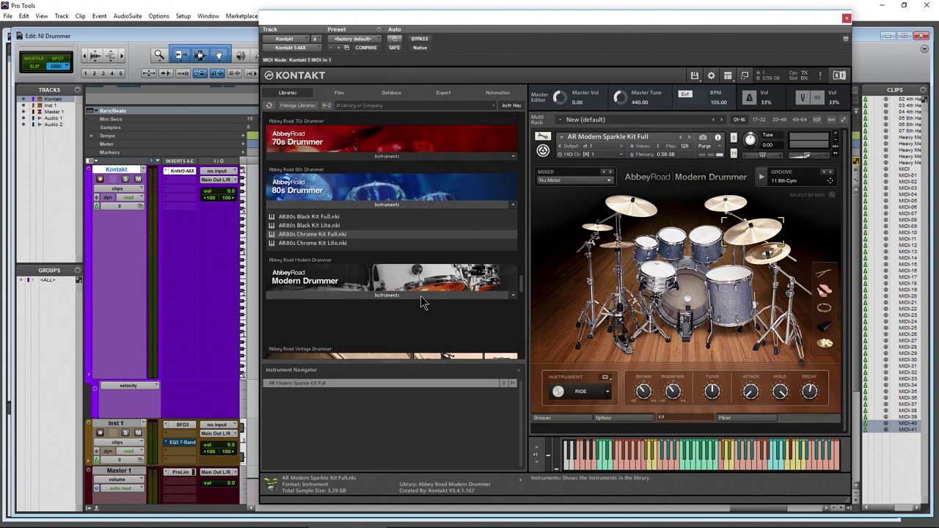
click(394, 206)
scroll(522, 288, up, 3)
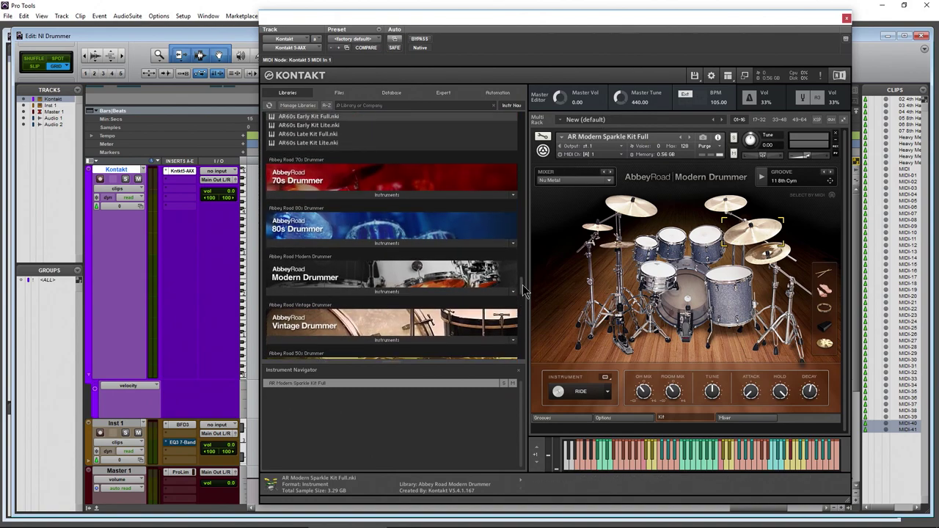
click(413, 141)
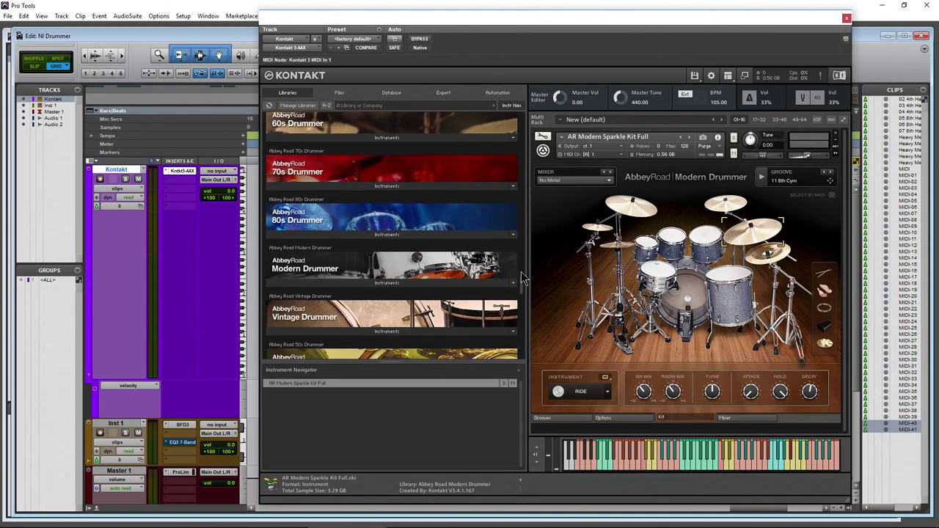
scroll(523, 286, up, 2)
scroll(517, 279, down, 1)
scroll(510, 271, up, 4)
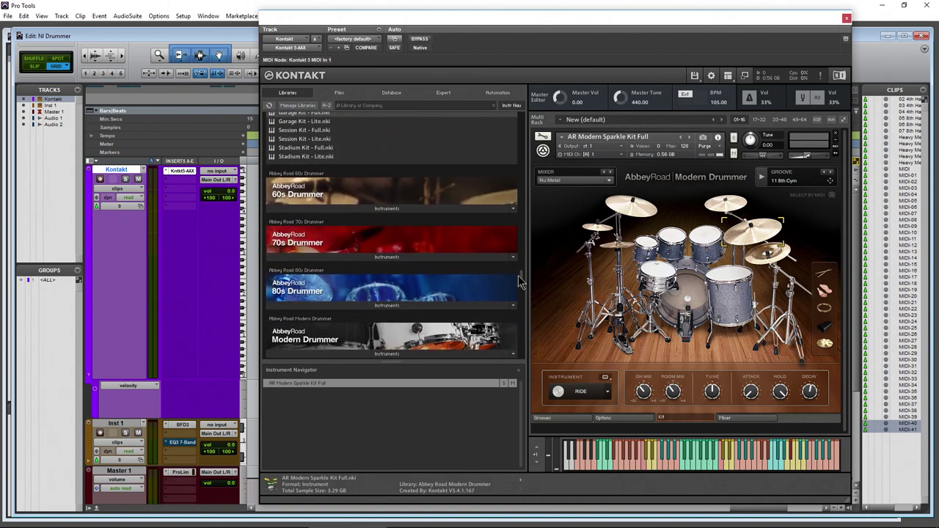
click(360, 163)
scroll(514, 278, down, 2)
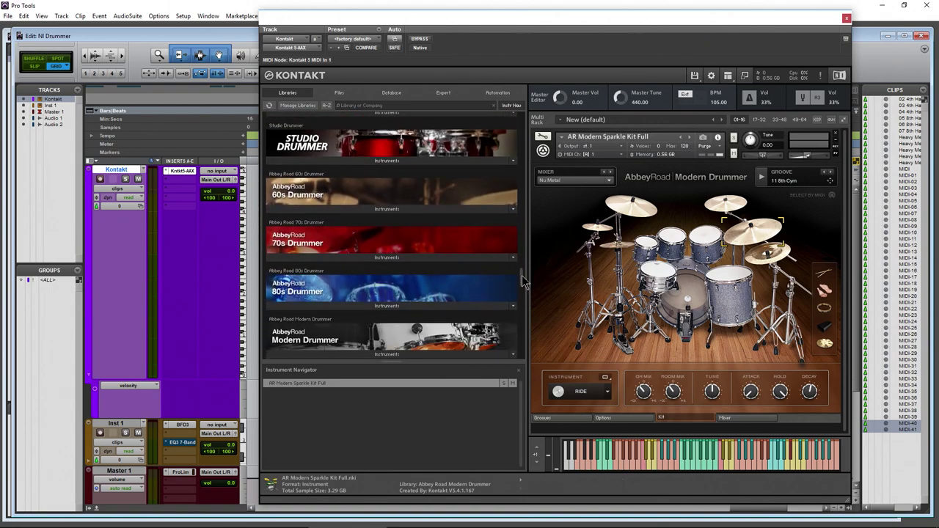
Enable the Outputs panel from the workspace menu and turn on Show Inserts.
click(727, 76)
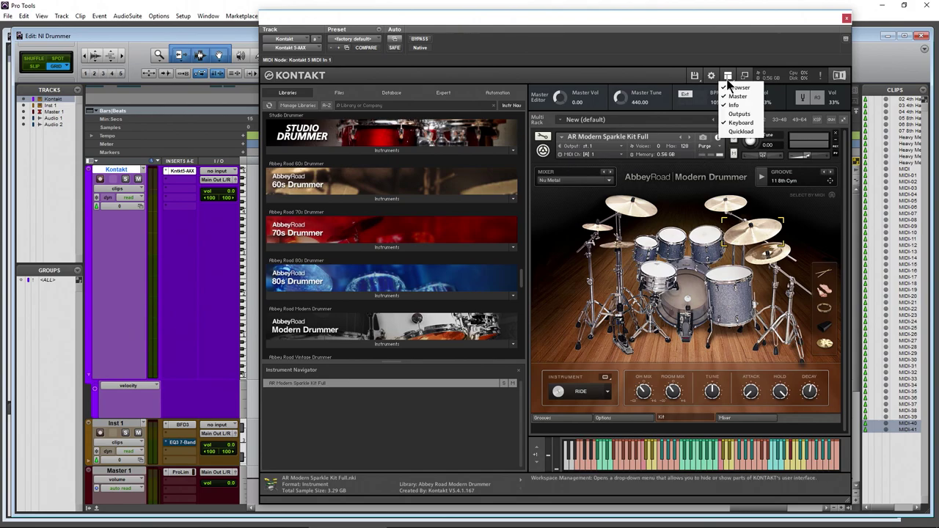
click(737, 114)
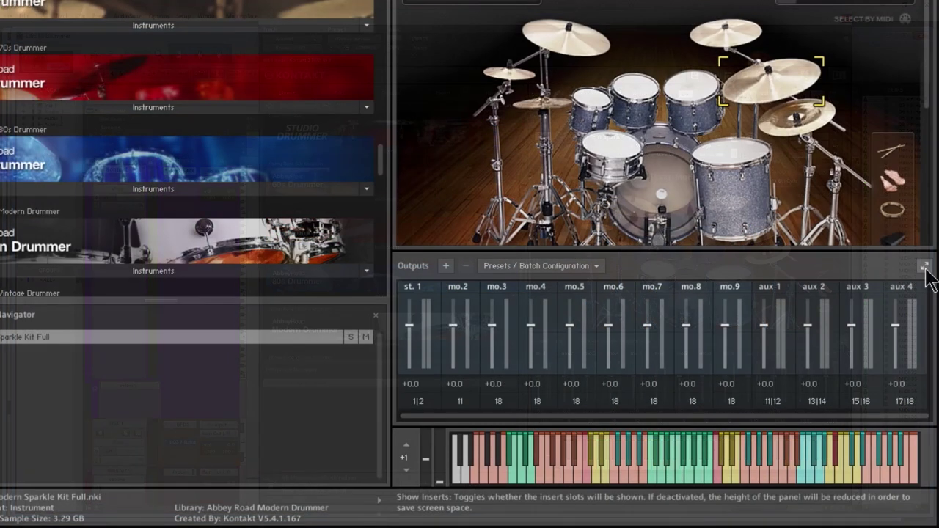
click(843, 342)
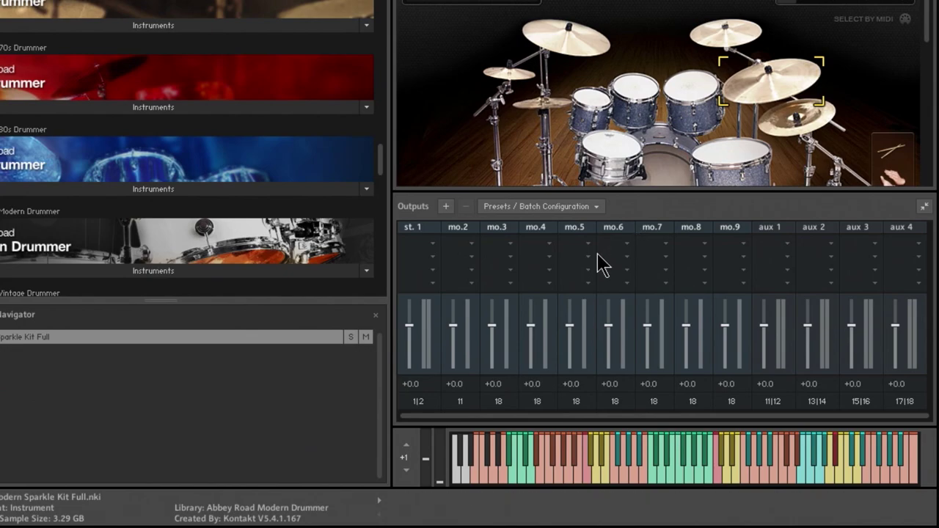
Browse the effect choices for the mo.2 insert slot, then close them without adding one.
click(472, 243)
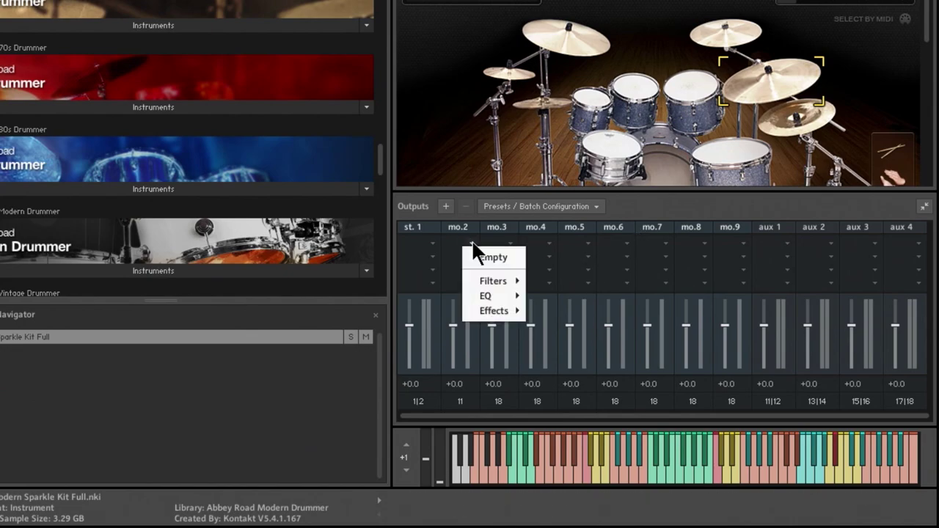
mouse_move(488, 285)
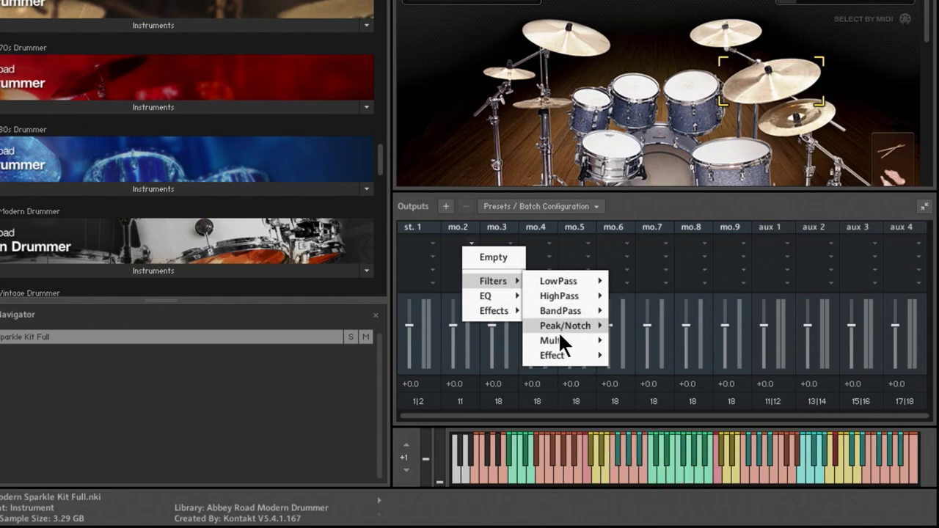
mouse_move(589, 358)
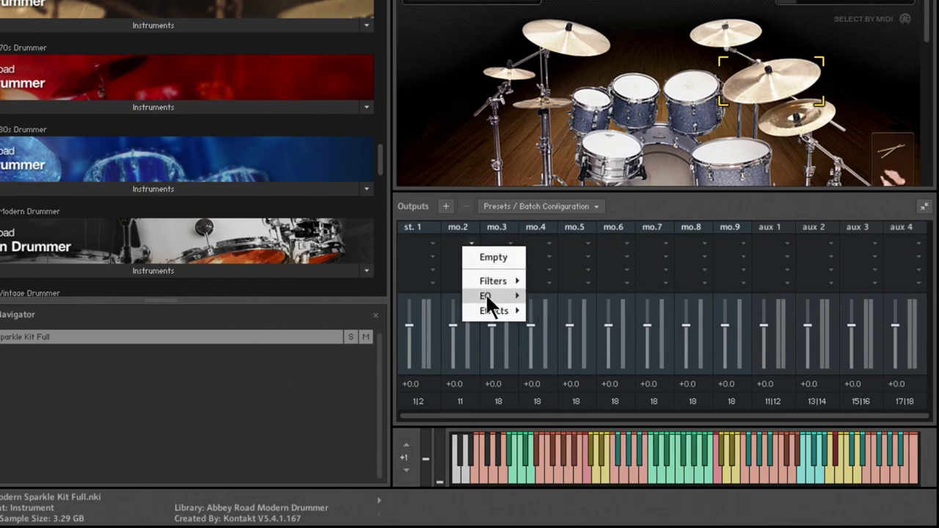
mouse_move(495, 317)
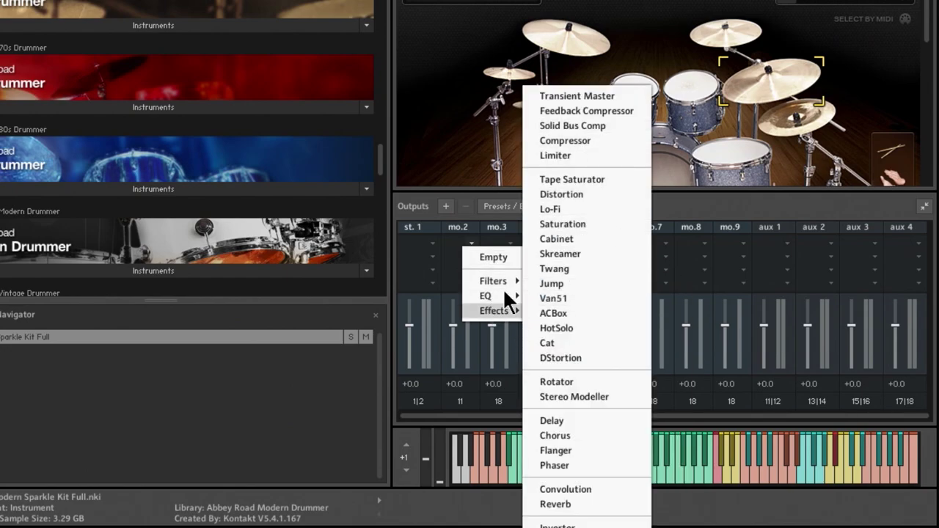
click(465, 237)
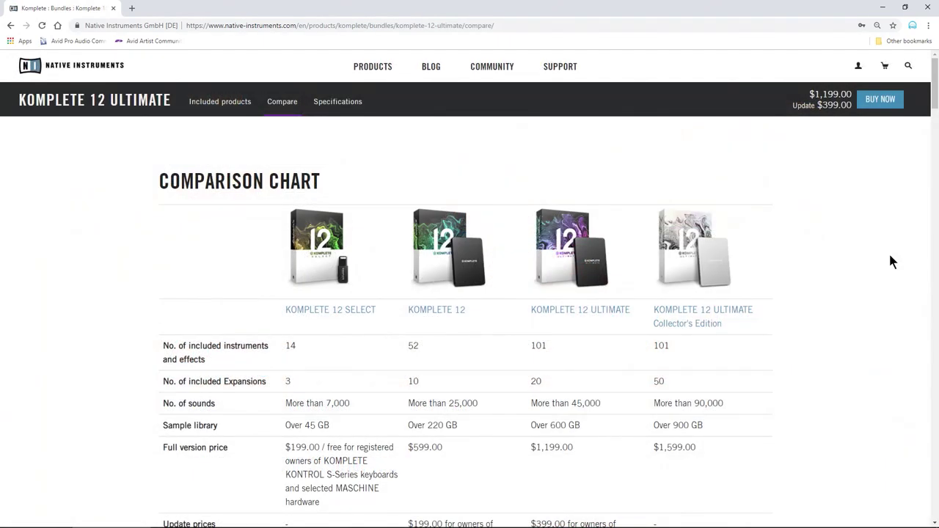
Scroll the comparison chart down to Studio Drummer and the Abbey Road drummers under Drums and Percussion.
scroll(890, 257, down, 7)
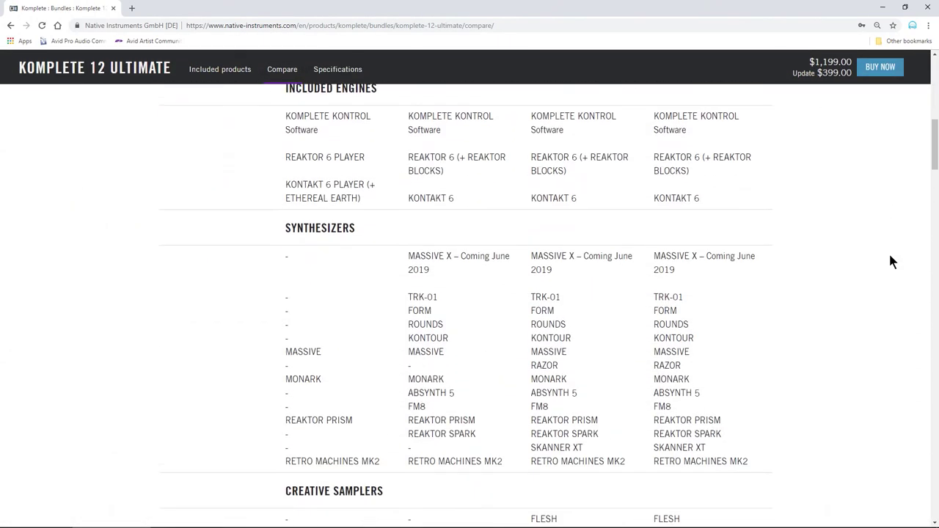
scroll(890, 256, down, 4)
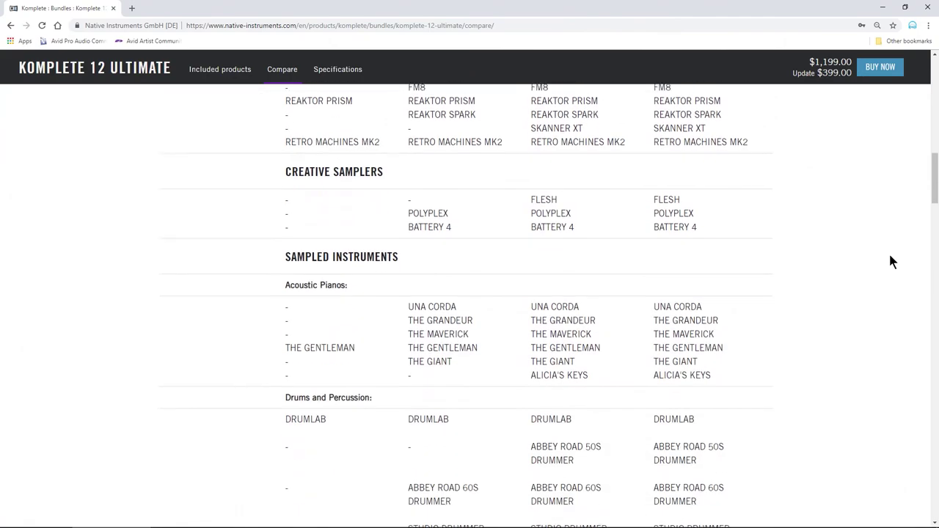
scroll(890, 256, down, 3)
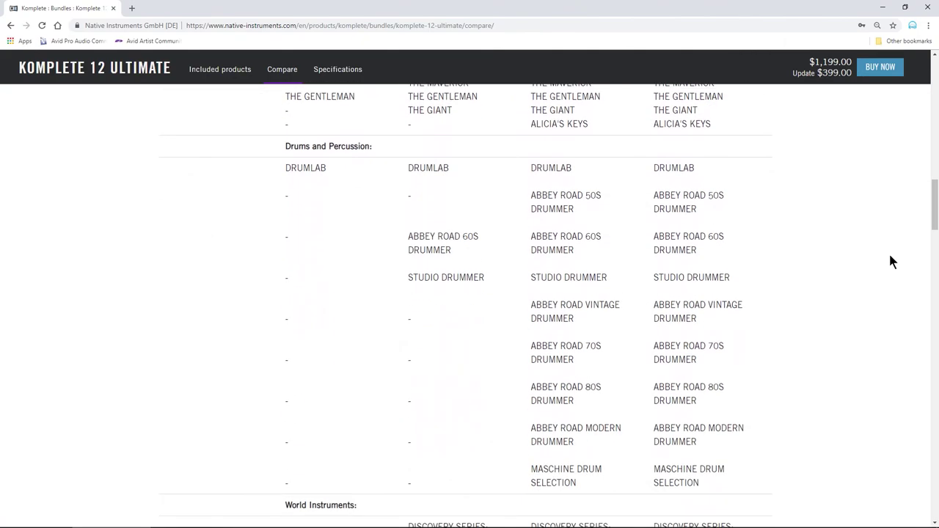
scroll(890, 256, down, 1)
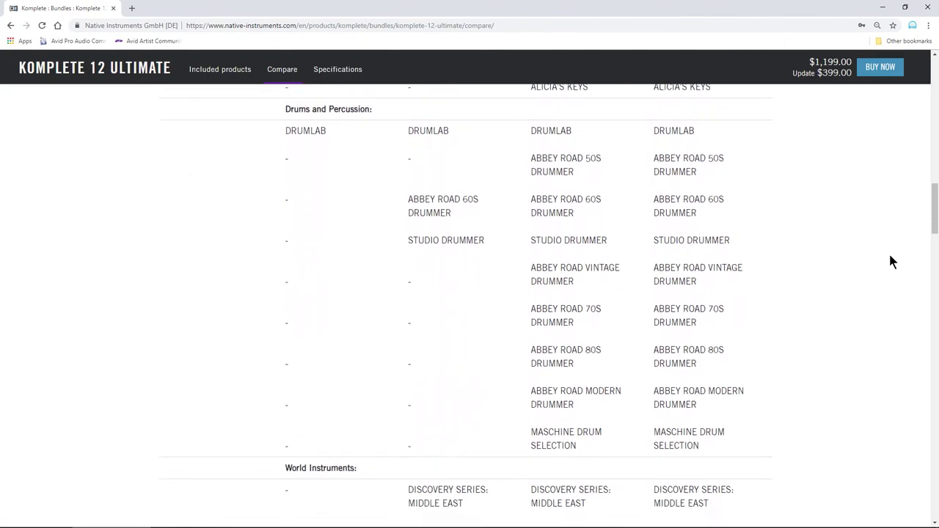